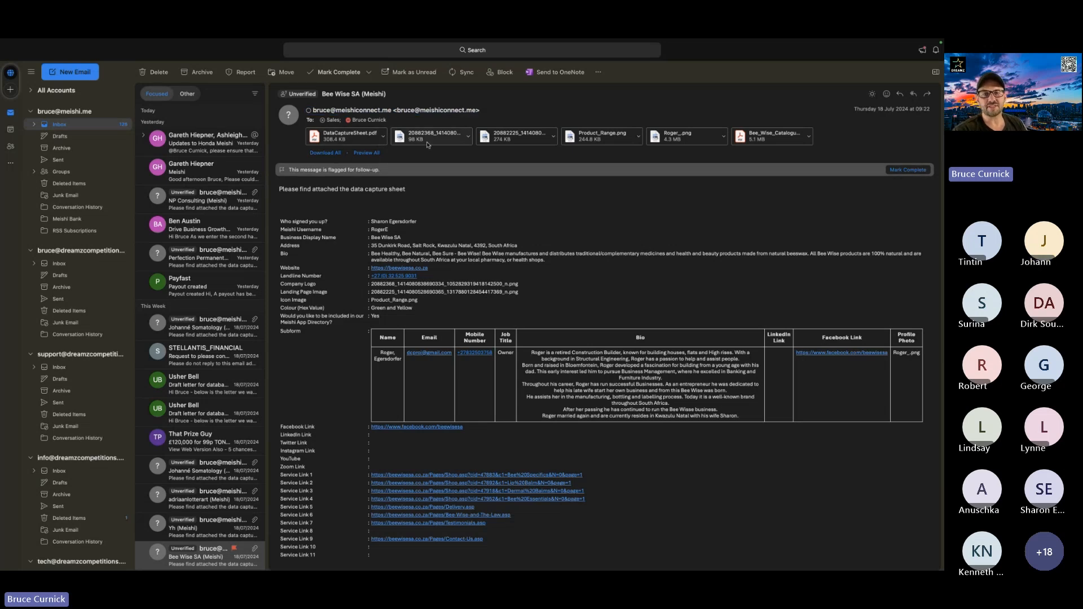
Preview the company logo and landing page image attached to the Bee Wise SA email, closing each preview.
left_click(467, 136)
left_click(482, 151)
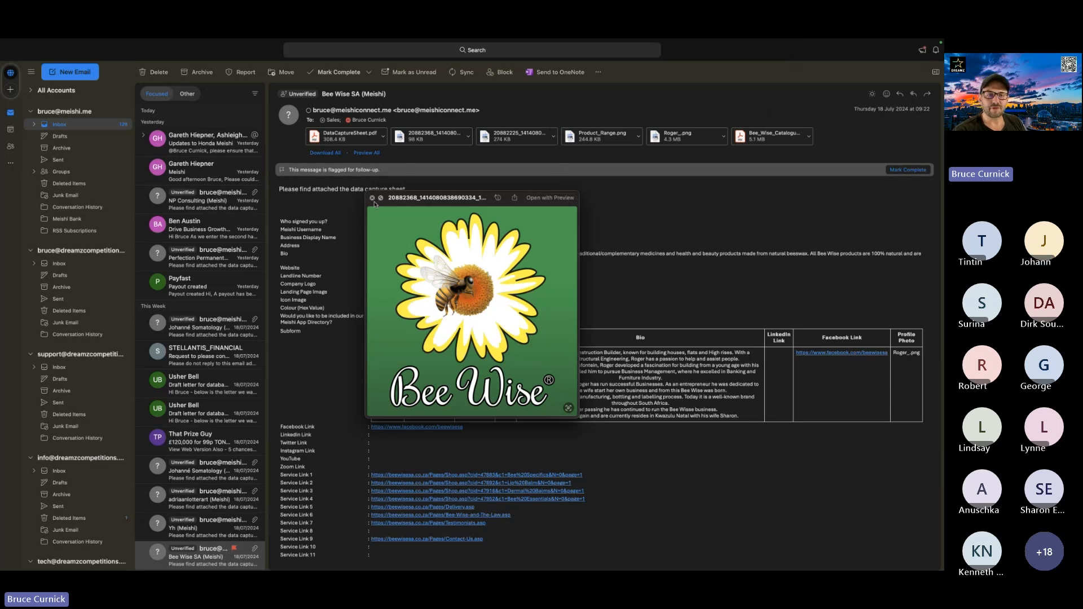
left_click(373, 200)
left_click(553, 136)
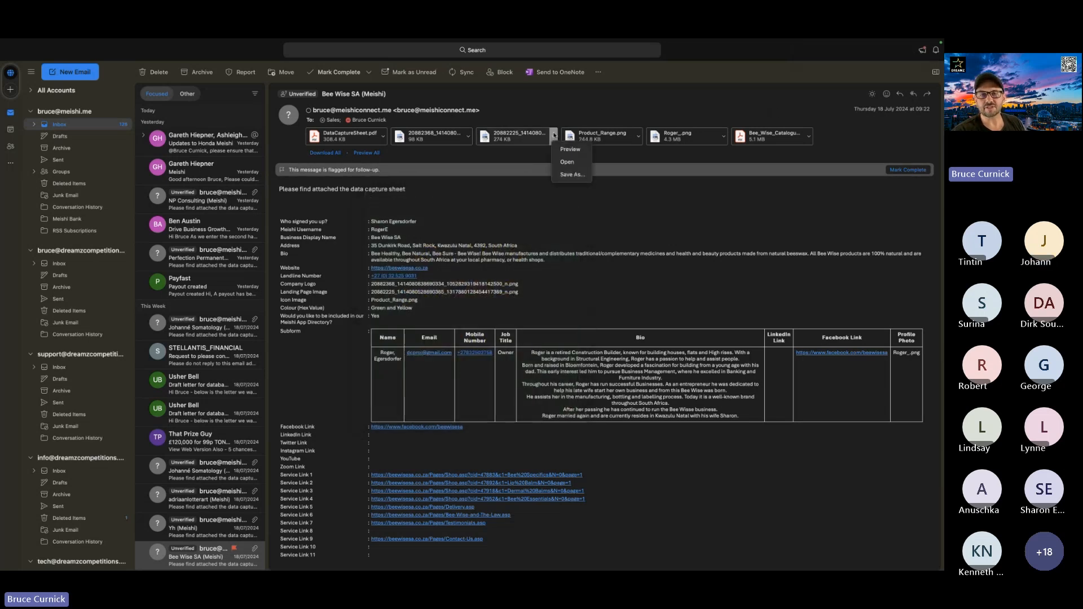
left_click(569, 150)
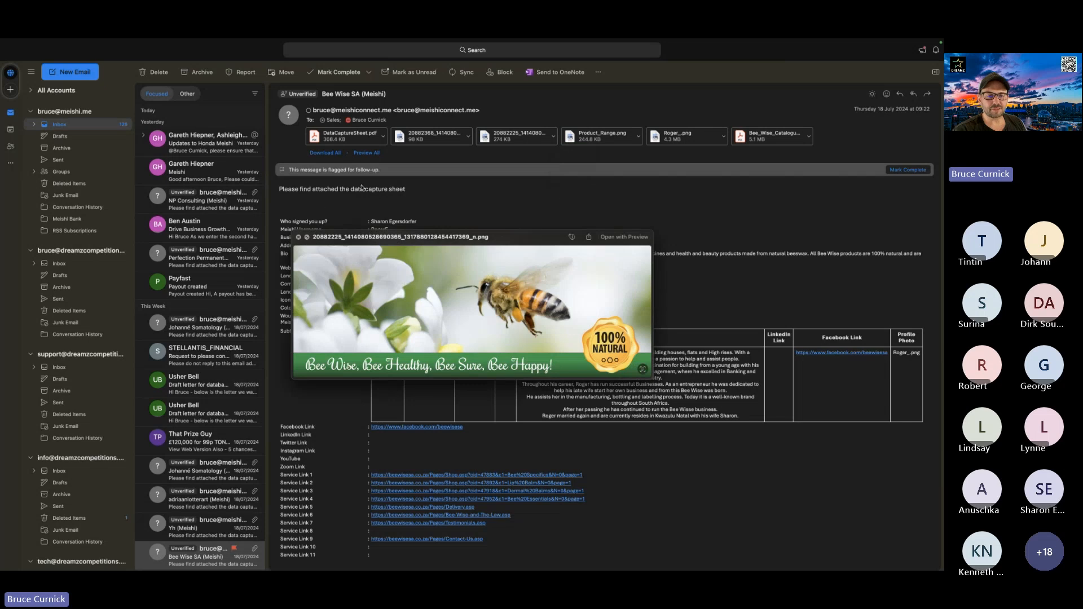
left_click(299, 237)
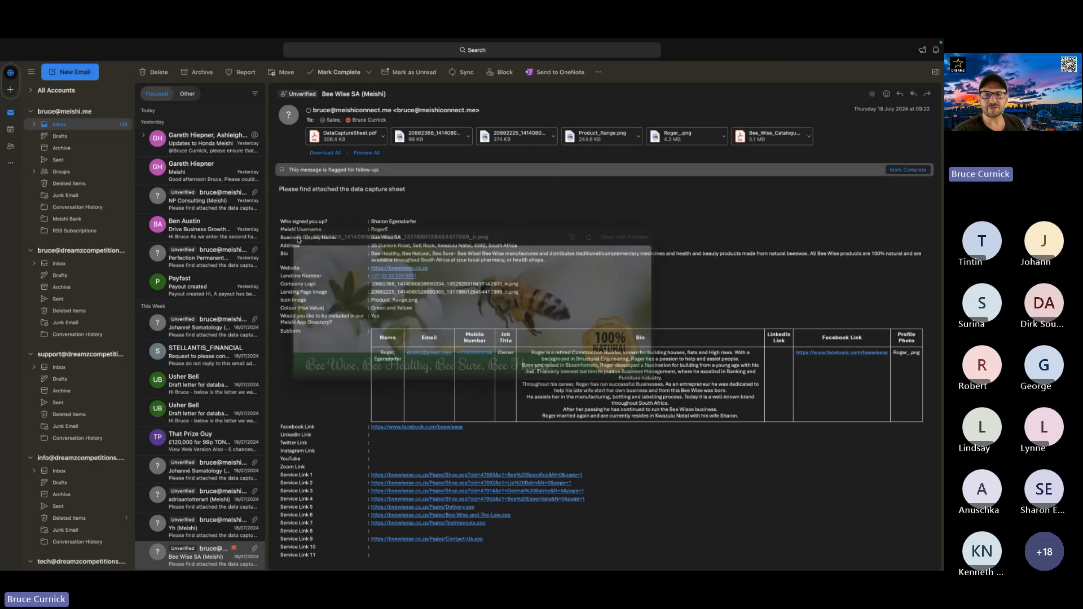
Preview the attached Product_Range.png and the owner's profile photo, closing each preview.
left_click(638, 136)
left_click(649, 149)
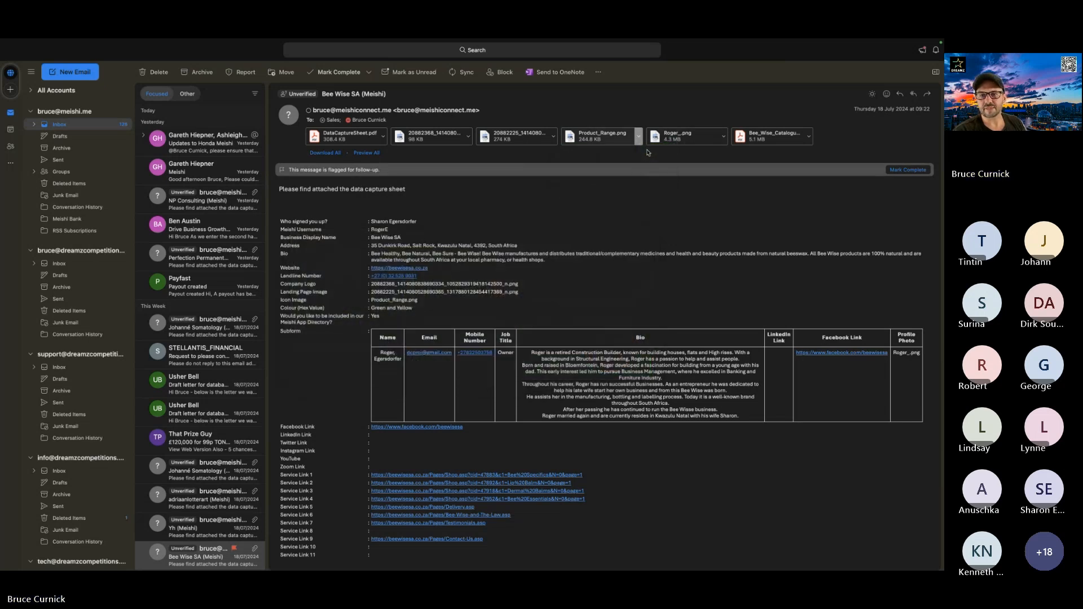
left_click(351, 233)
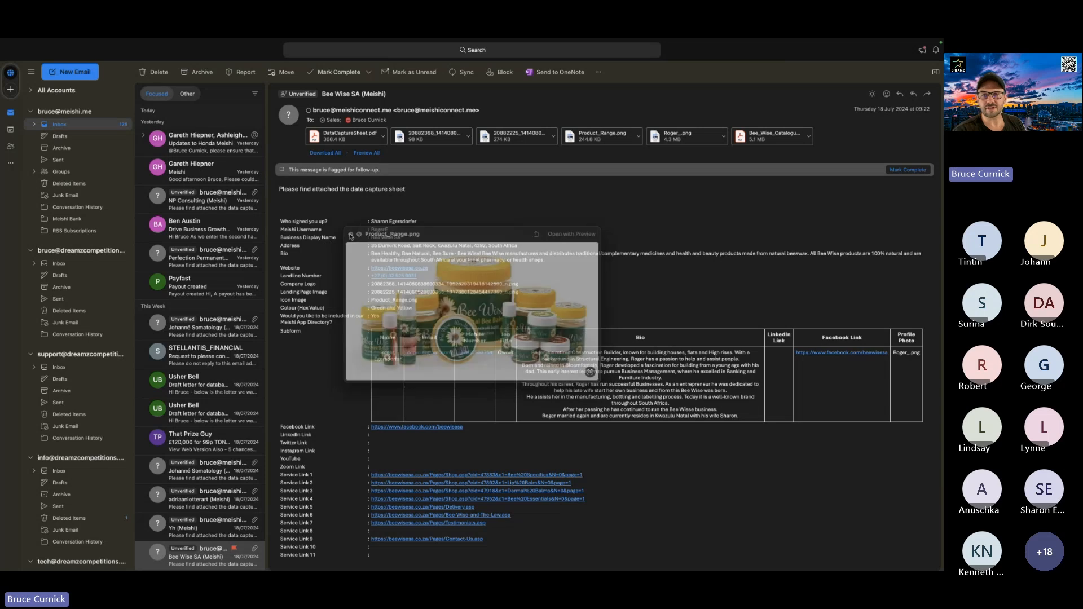
left_click(724, 135)
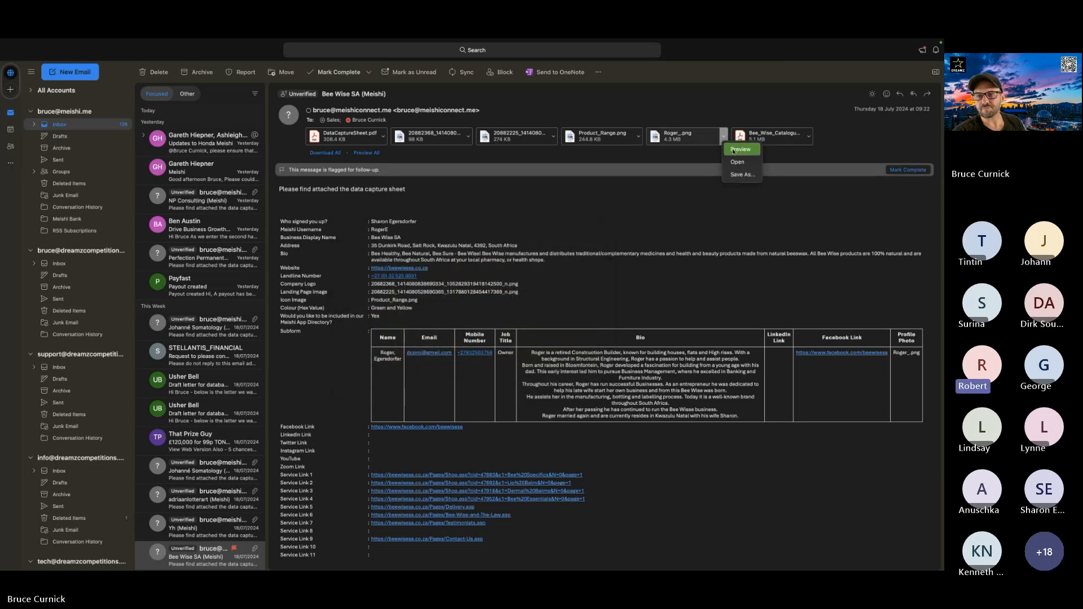
left_click(733, 150)
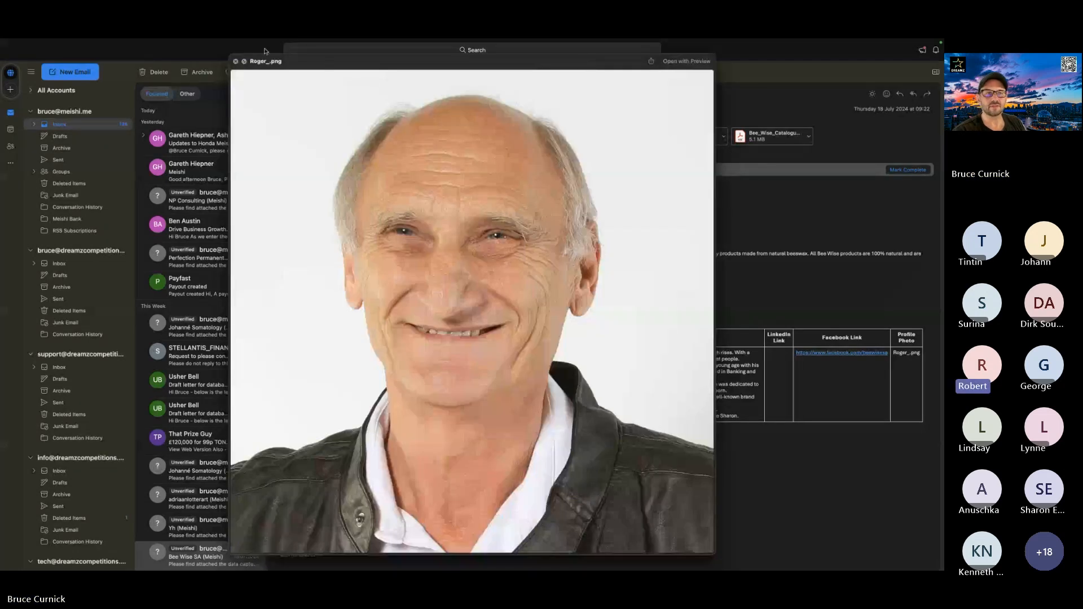
left_click(235, 61)
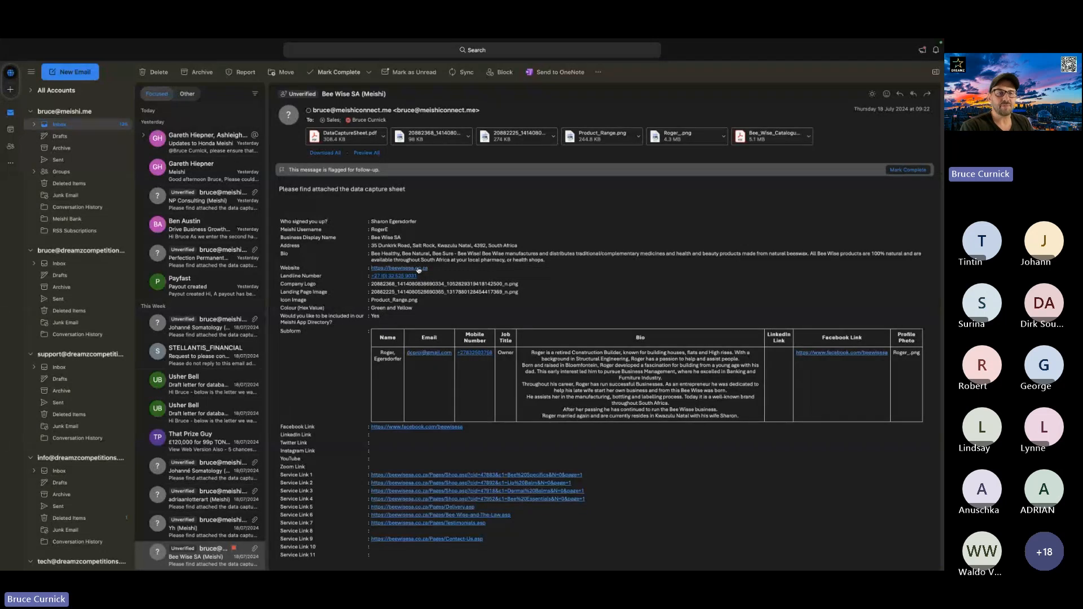
Switch to Chrome to view the client's Meishi dashboard and return to the Bee Wise SA email in Outlook.
key("ctrl+Up")
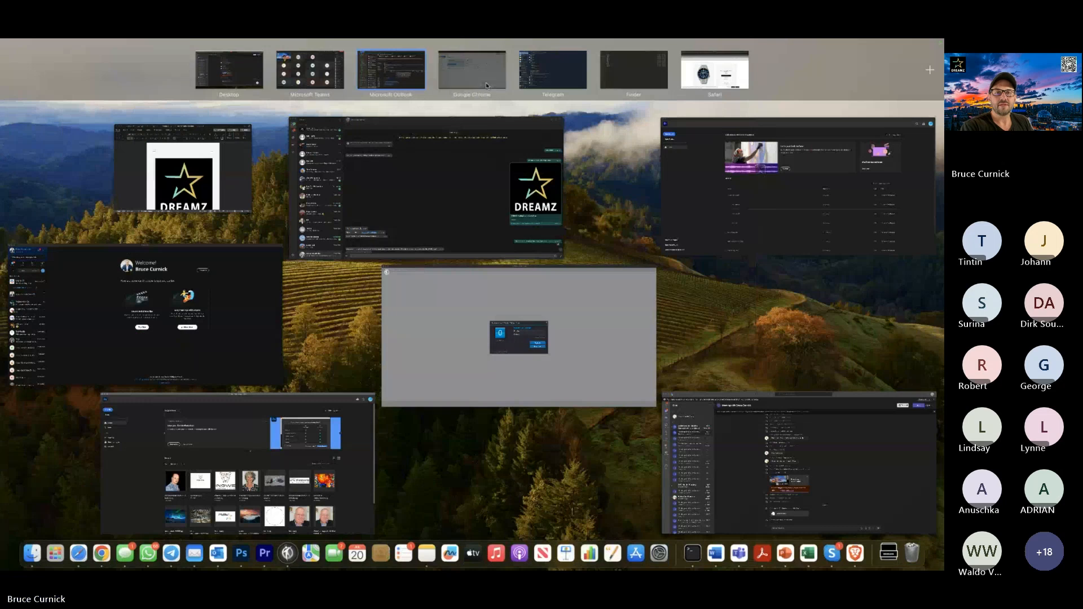
left_click(486, 86)
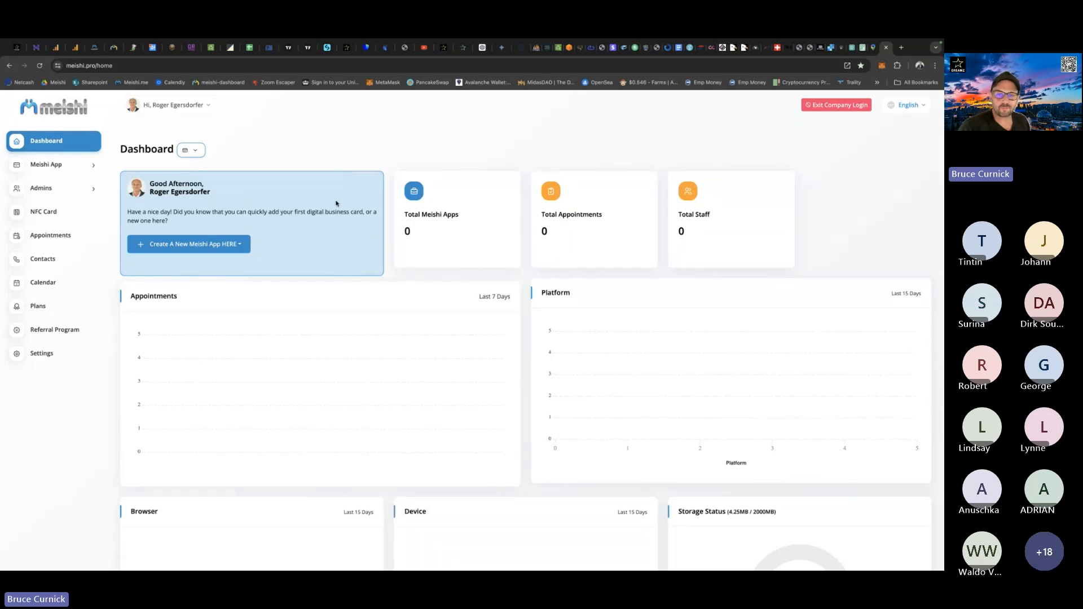
key("ctrl+Up")
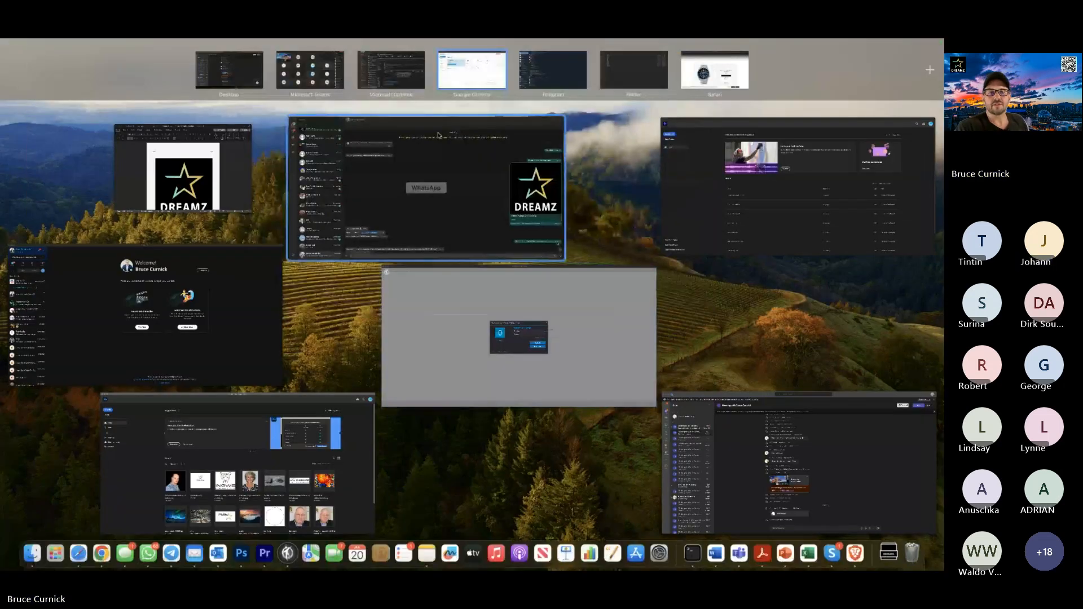
left_click(390, 70)
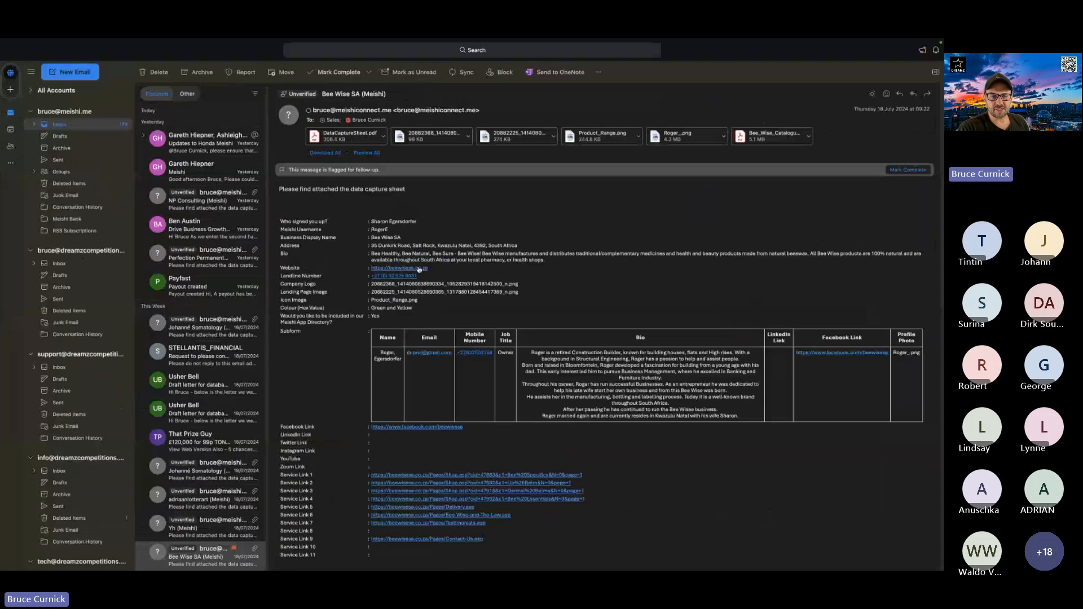
Open the Bee Wise website from the email's Website link and look through its home page.
left_click(418, 269)
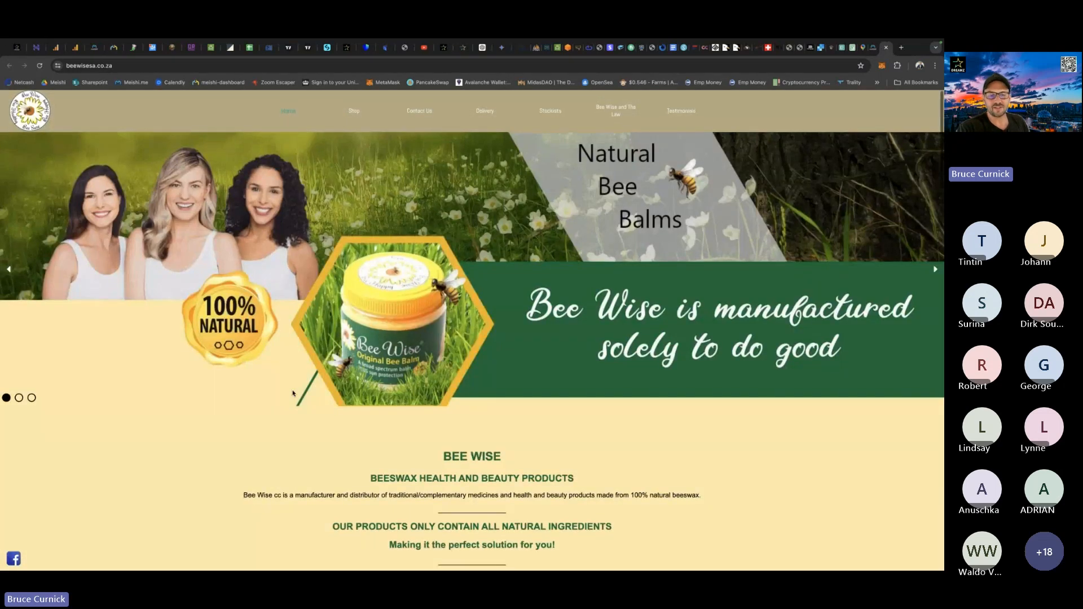
scroll(292, 391, "down", 10)
scroll(293, 393, "down", 15)
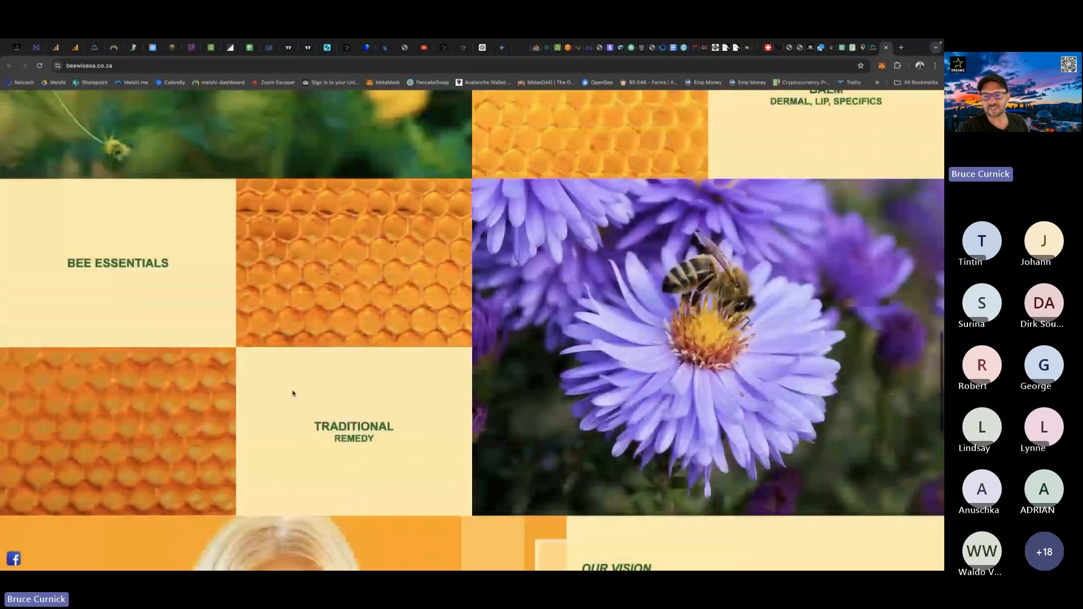
scroll(293, 393, "down", 7)
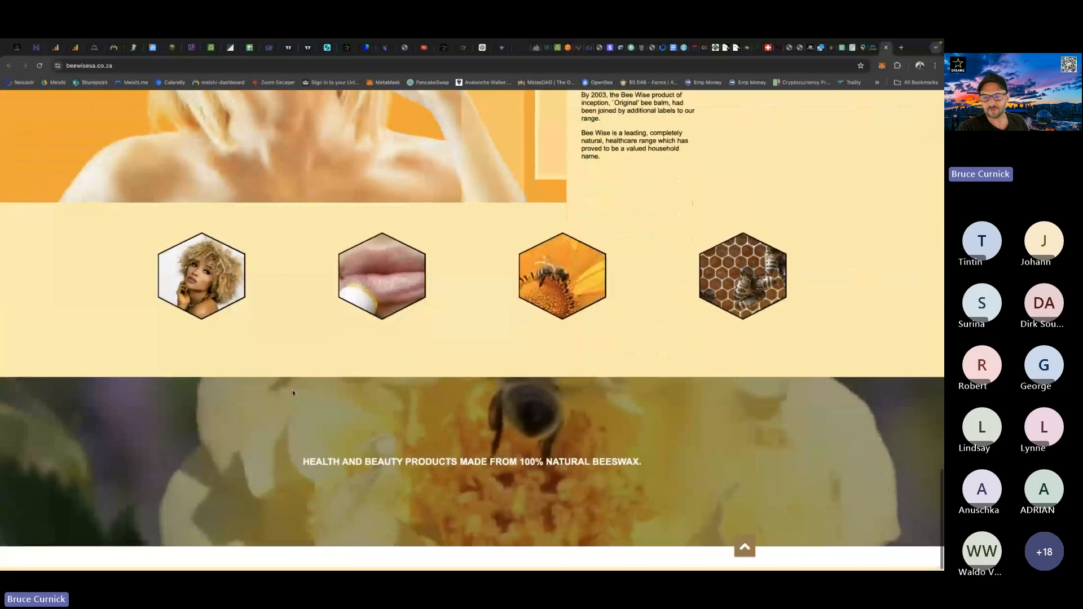
scroll(292, 391, "up", 20)
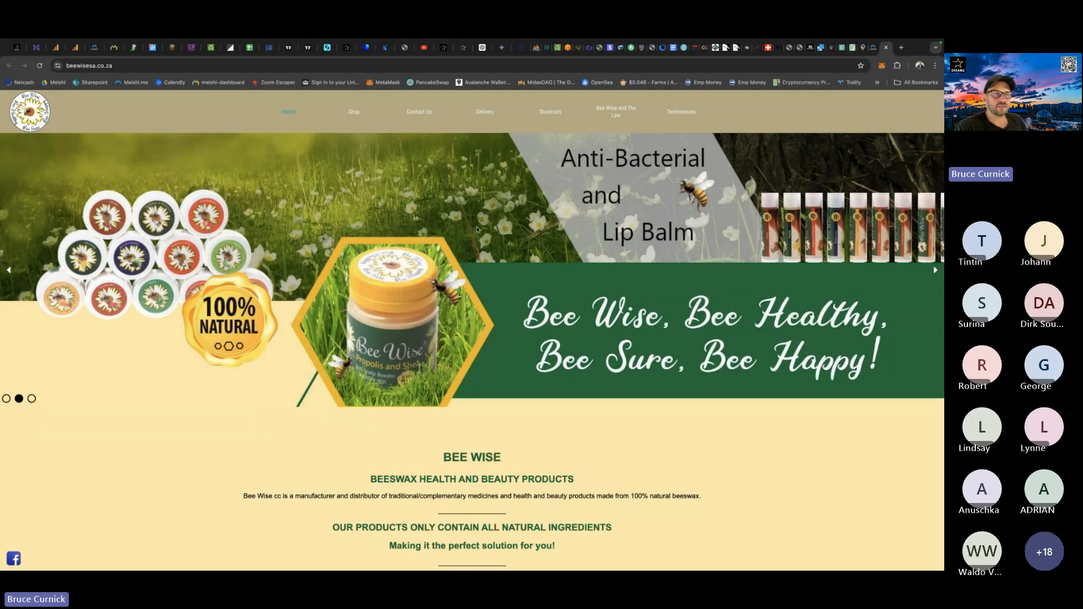
Inspect the home page's banner image in the browser's developer tools.
right_click(476, 229)
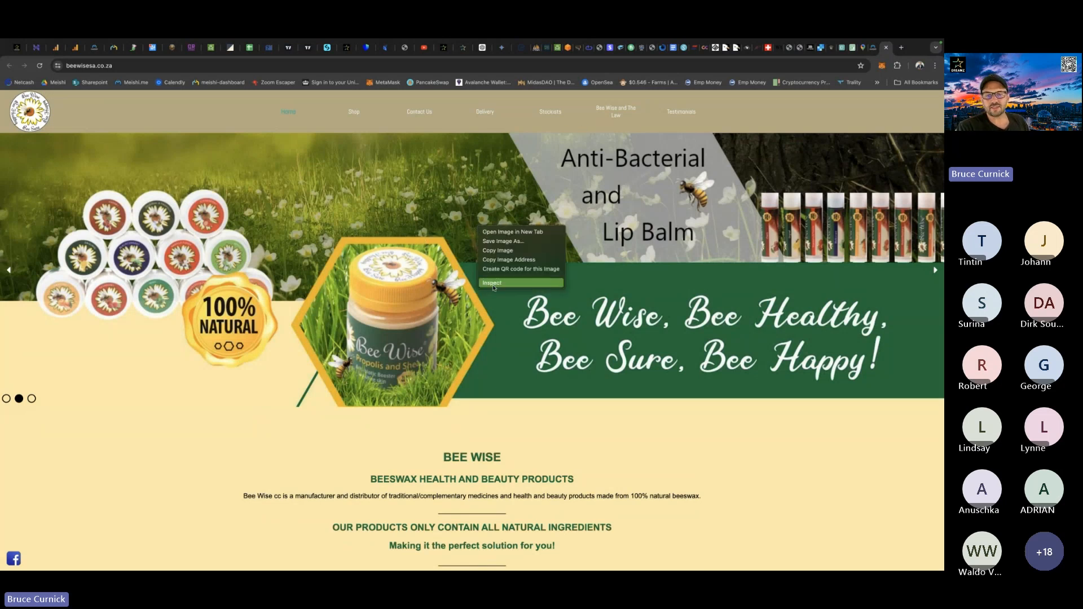
left_click(445, 181)
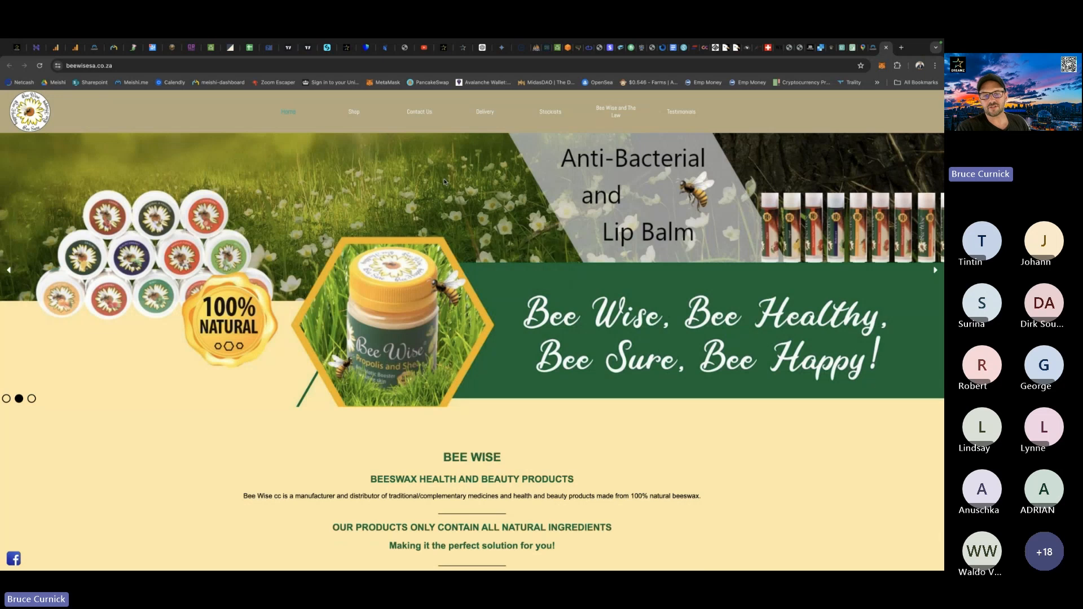
right_click(549, 234)
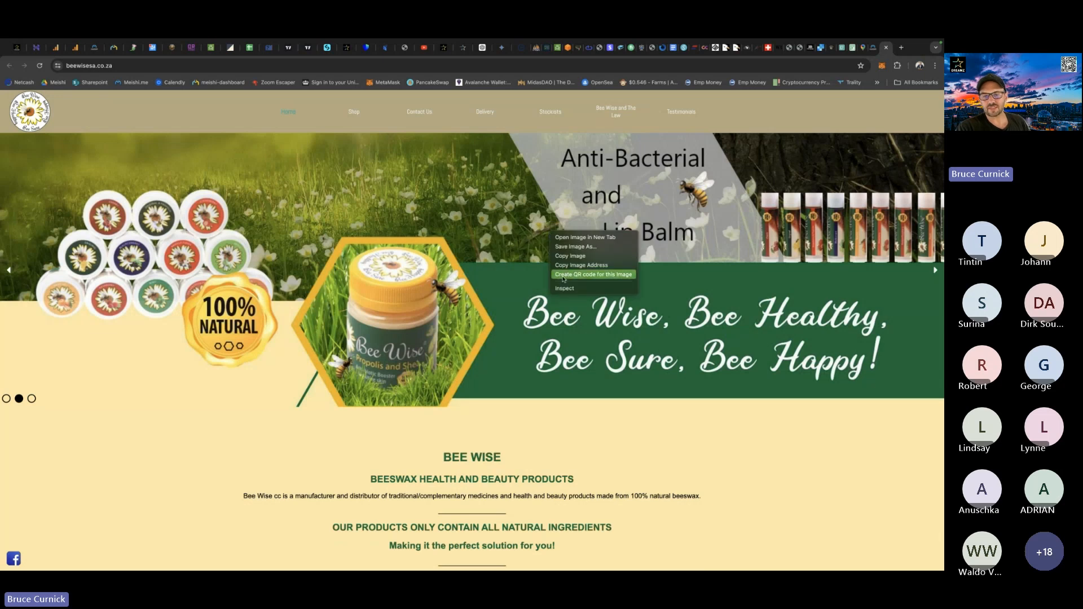
left_click(564, 288)
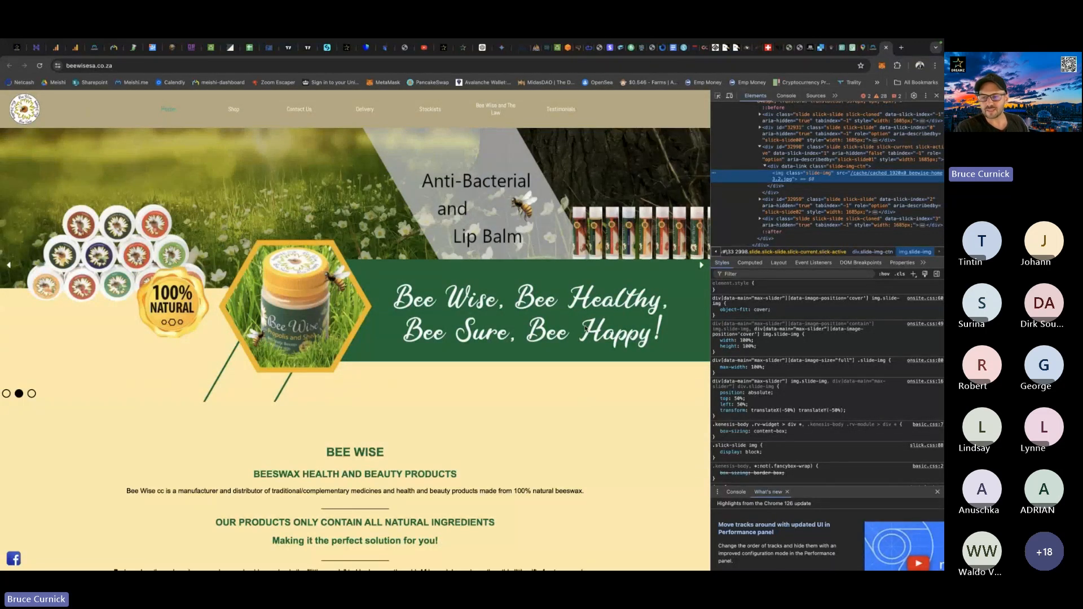
Sample the banner's green with the eyedropper of the -webkit-tap-highlight-color property and select its hex code.
scroll(770, 340, "down", 5)
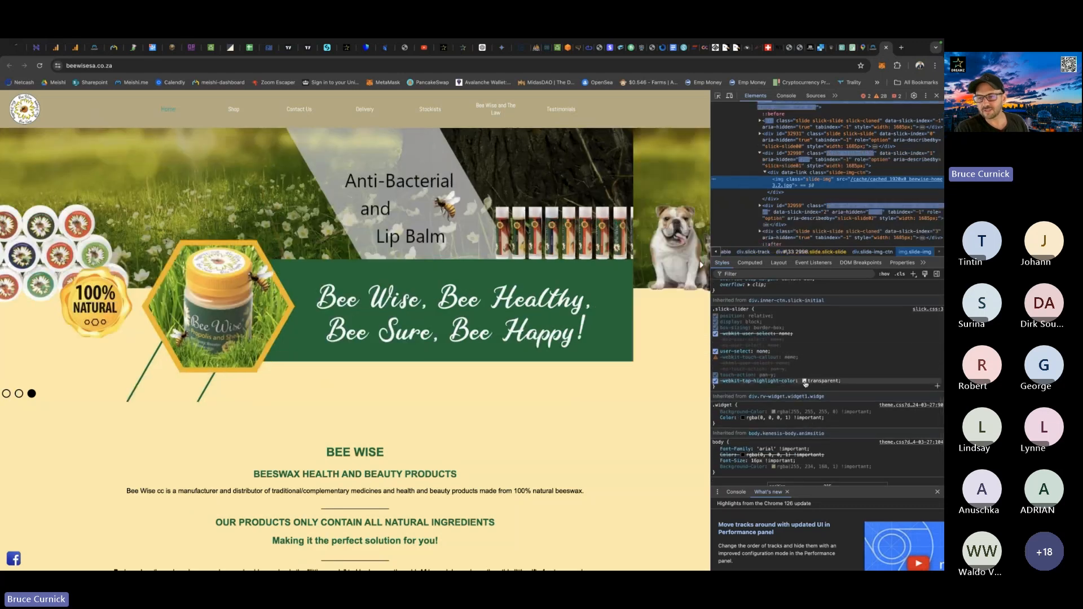
left_click(805, 382)
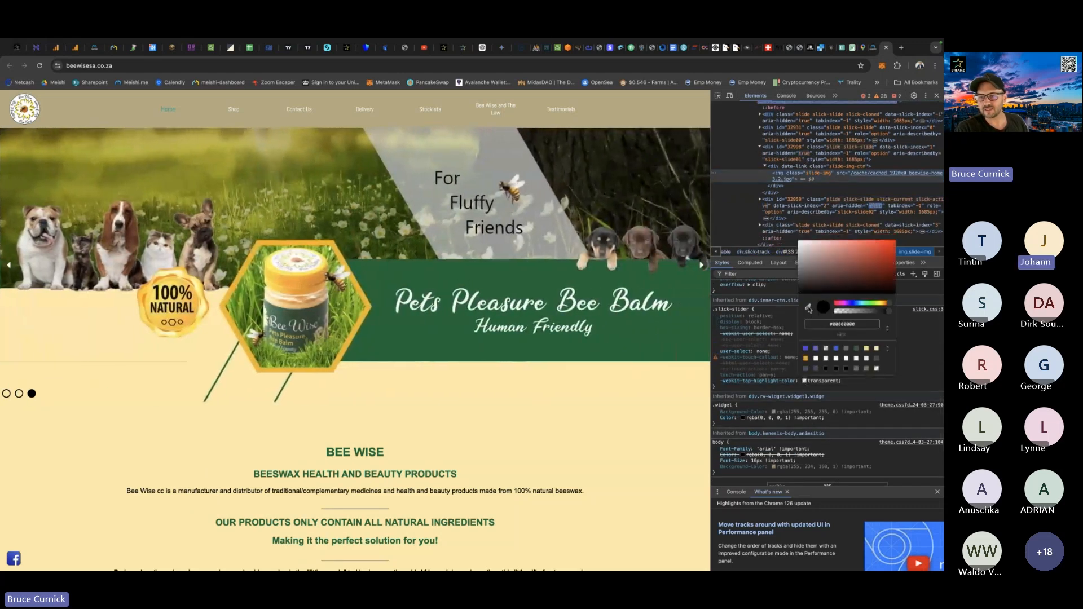
left_click(808, 309)
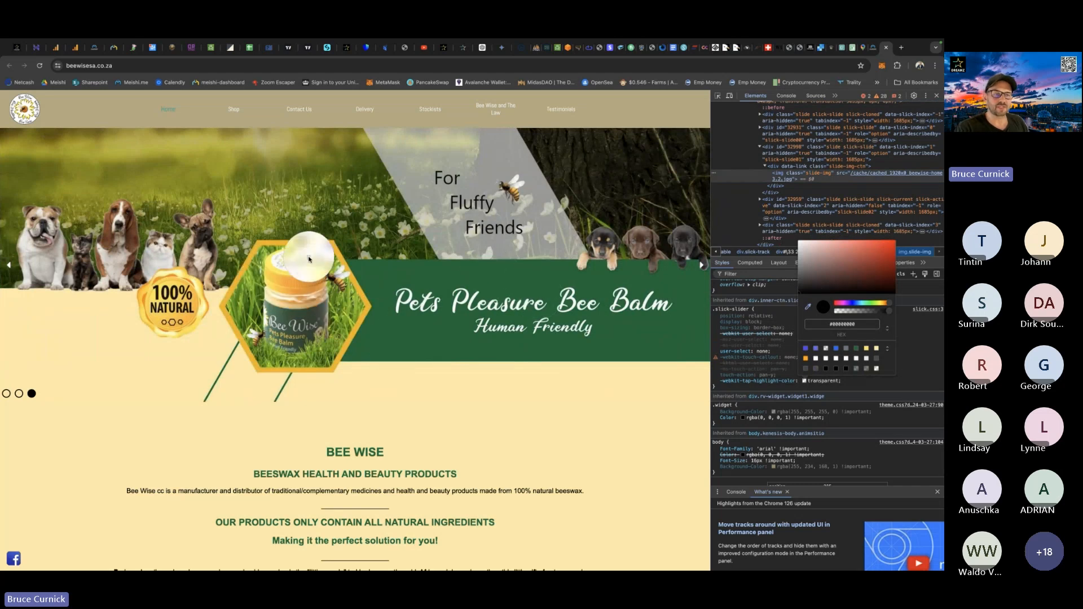
left_click(382, 281)
double_click(835, 324)
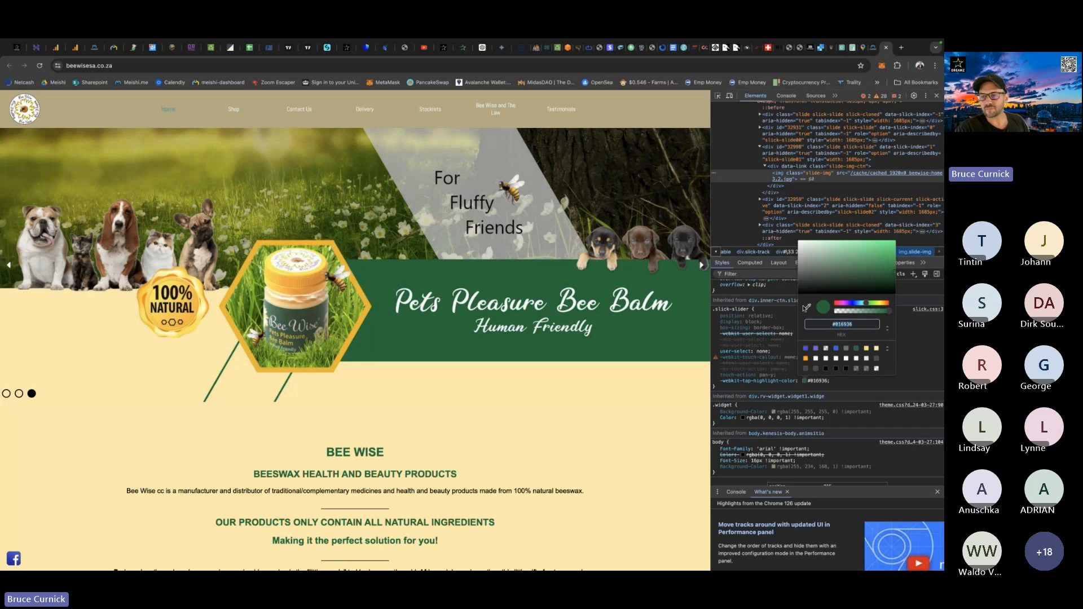
Sample the beige of the website's header bar with the eyedropper and select its hex code, #b5a97f.
left_click(808, 308)
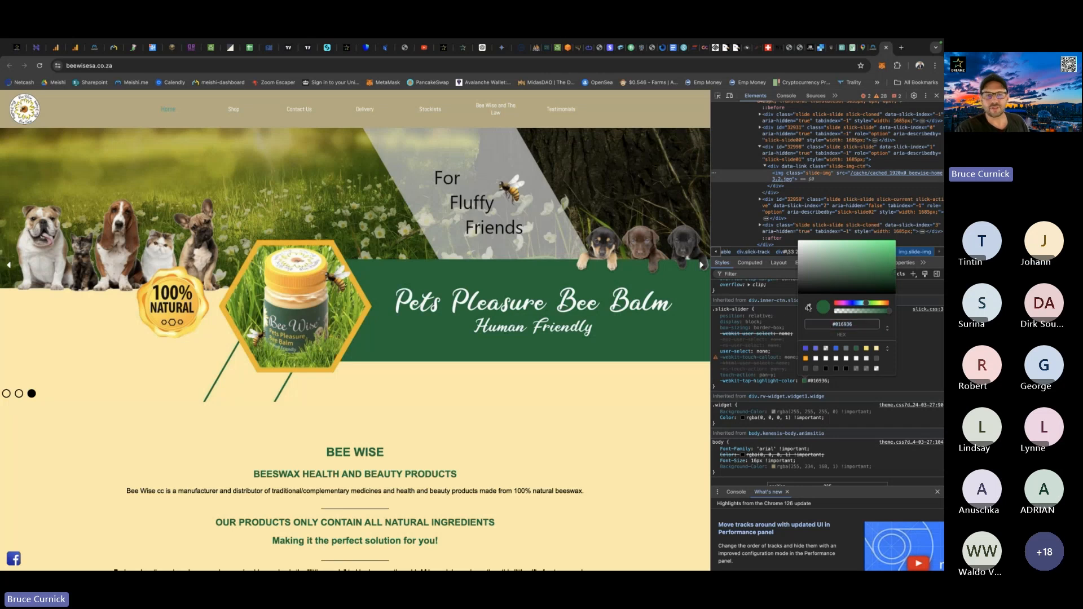
left_click(101, 112)
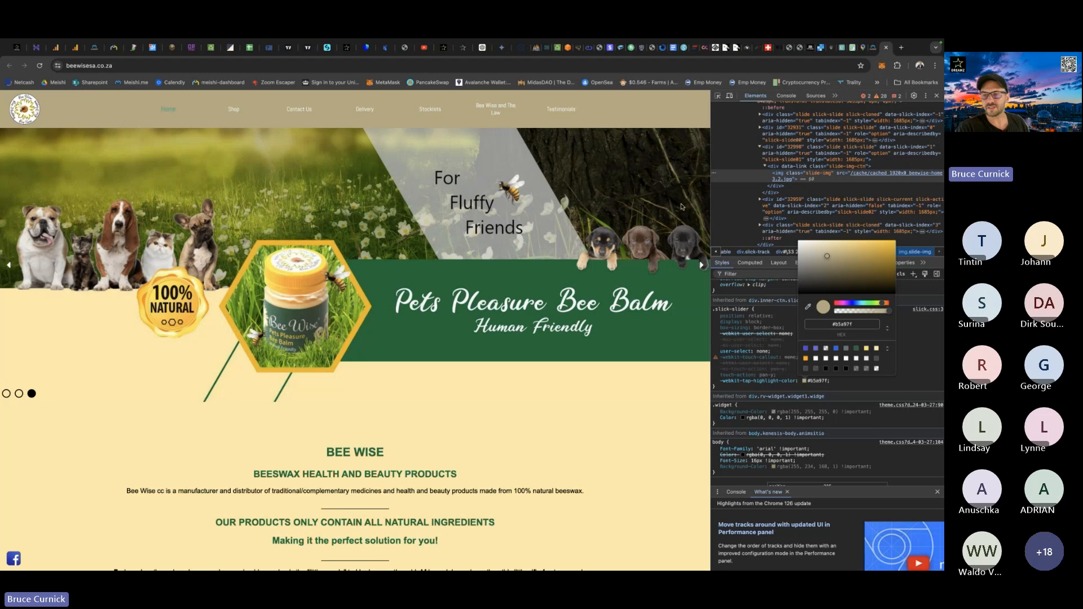
left_click_drag(851, 323, 827, 323)
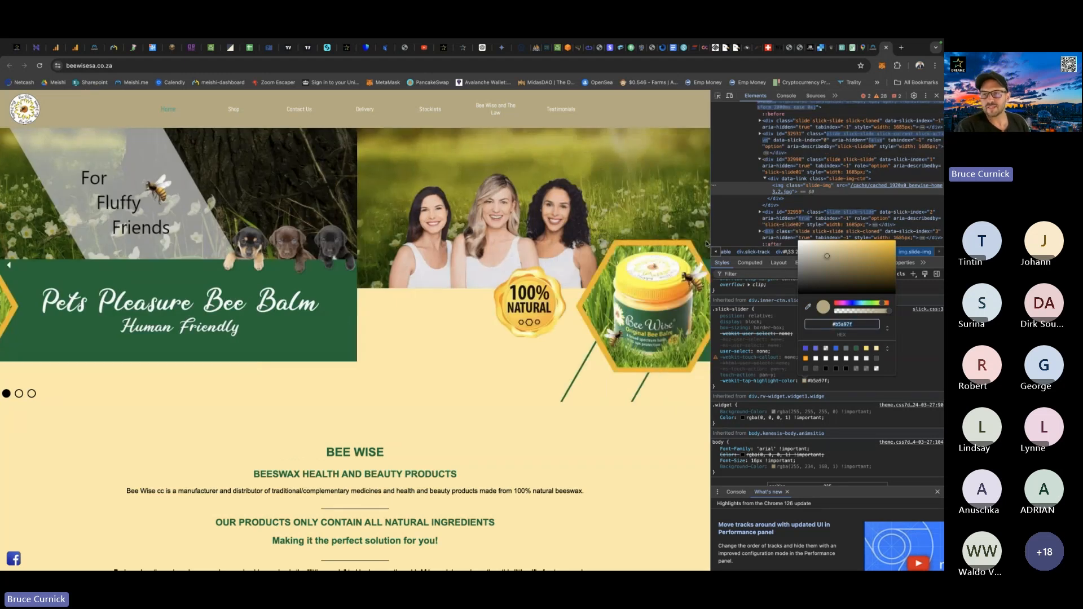
Find _CompanyLogo.png among the page's image resources in the Application tools and save it to the computer.
left_click(835, 96)
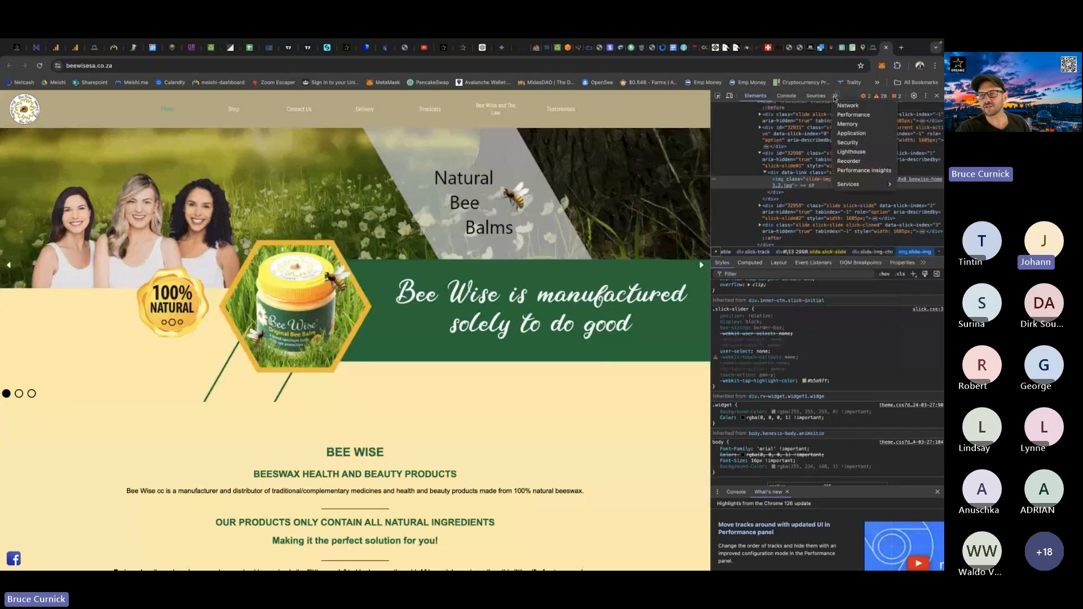
left_click(858, 134)
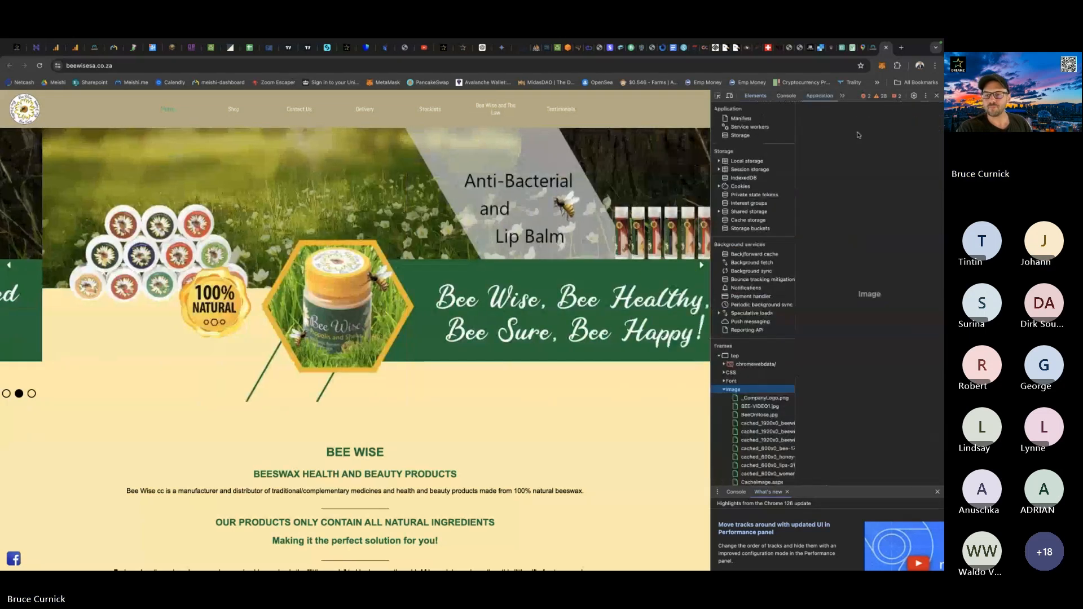
scroll(733, 294, "down", 3)
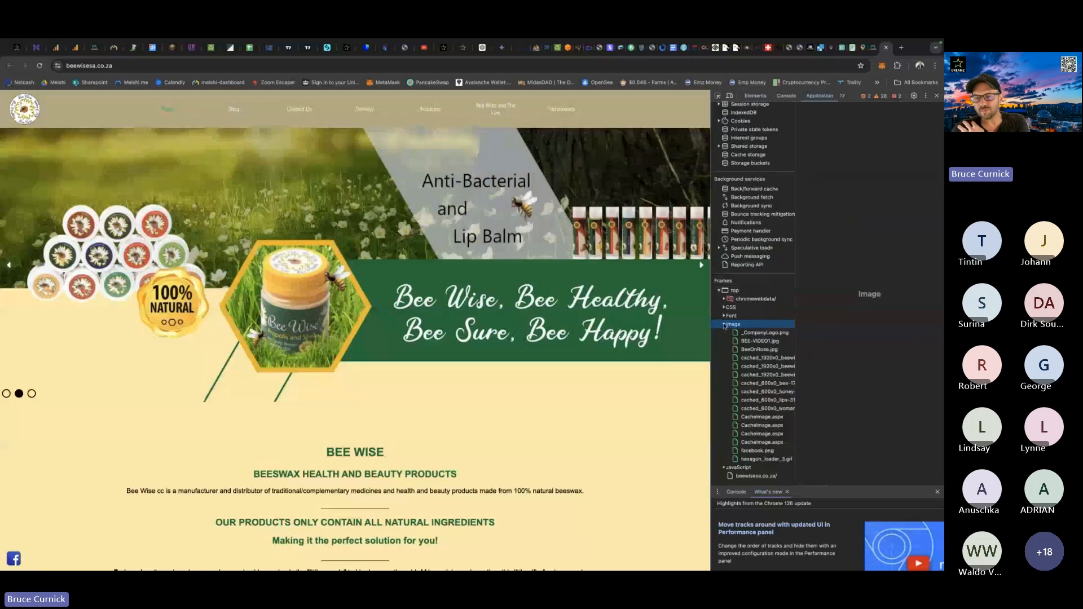
left_click(753, 334)
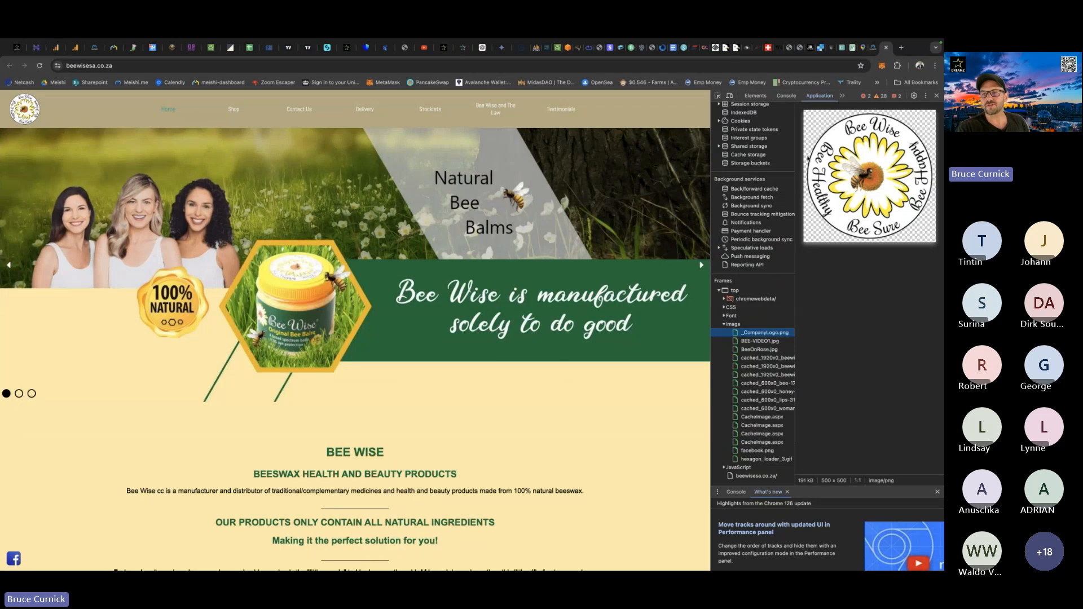
right_click(853, 177)
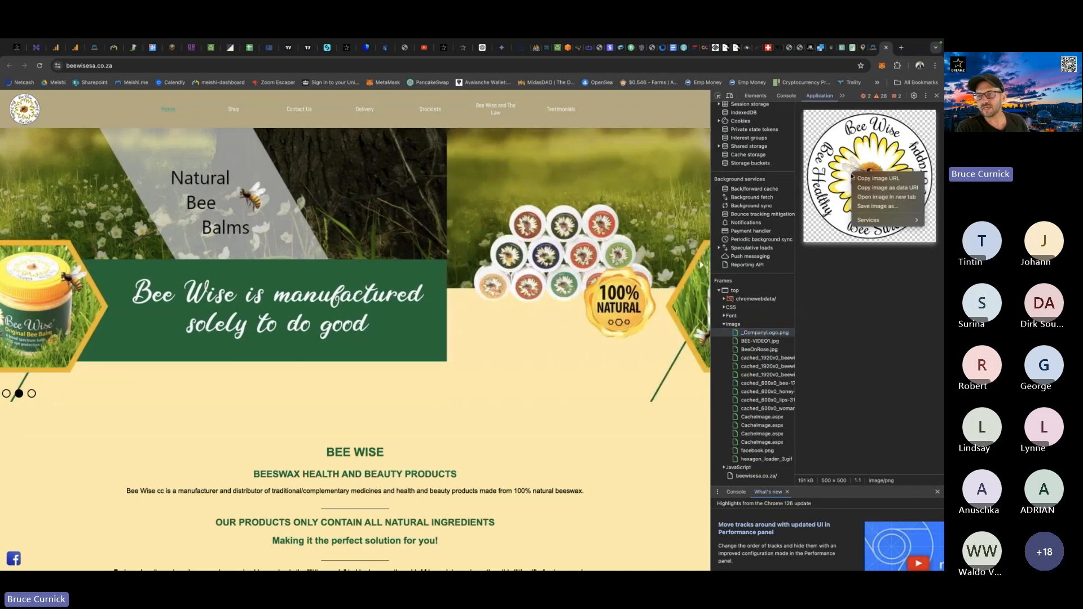
left_click(877, 206)
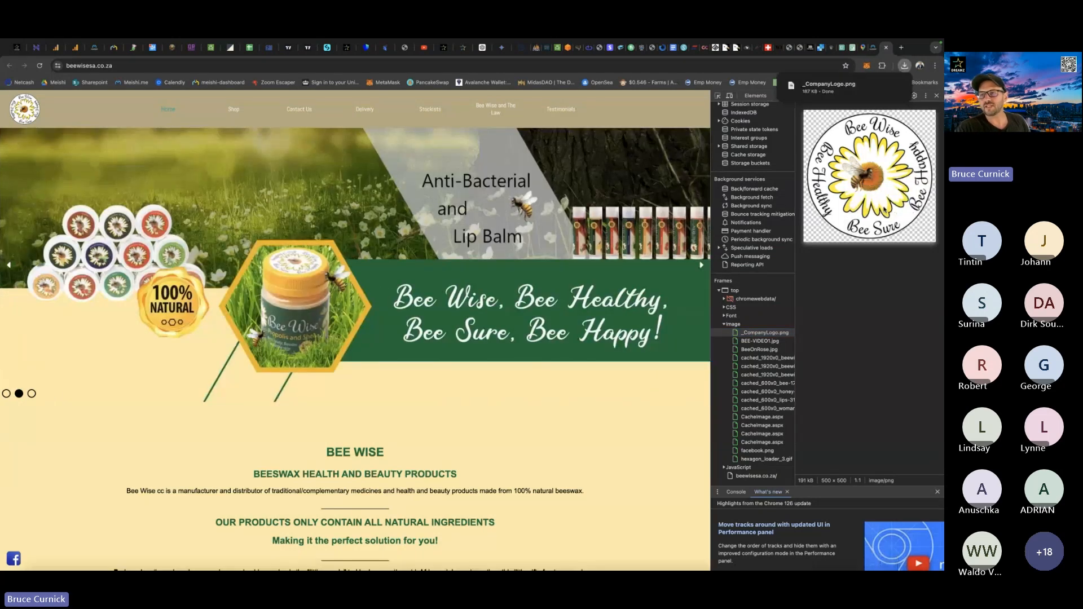
Review the website's image resources in the developer tools one by one, from BEE-VIDEO1.jpg down to hexagon_loader_3.gif.
left_click(756, 342)
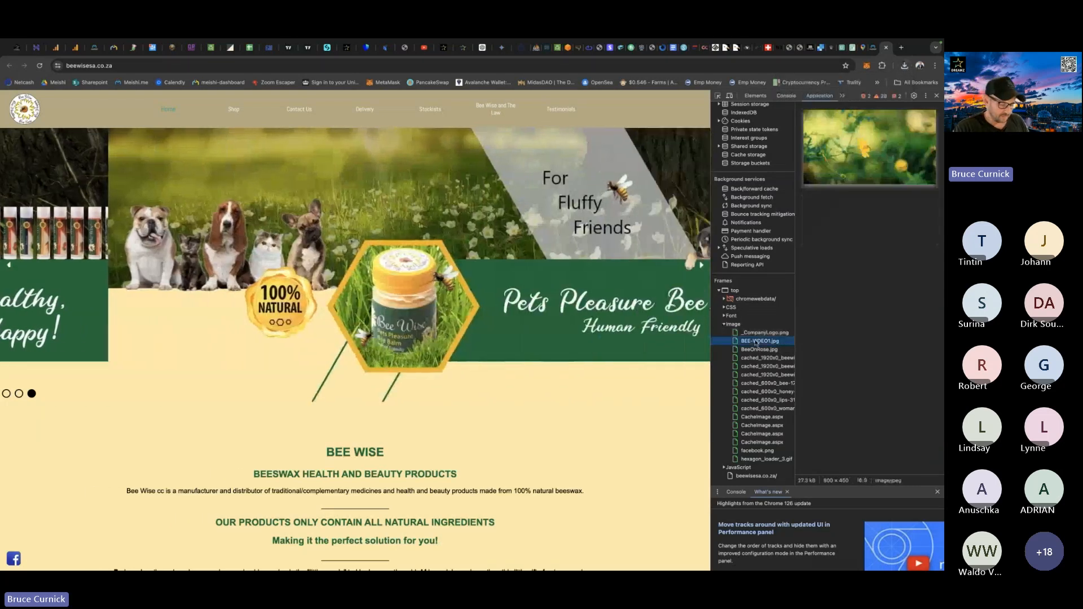
key("Down")
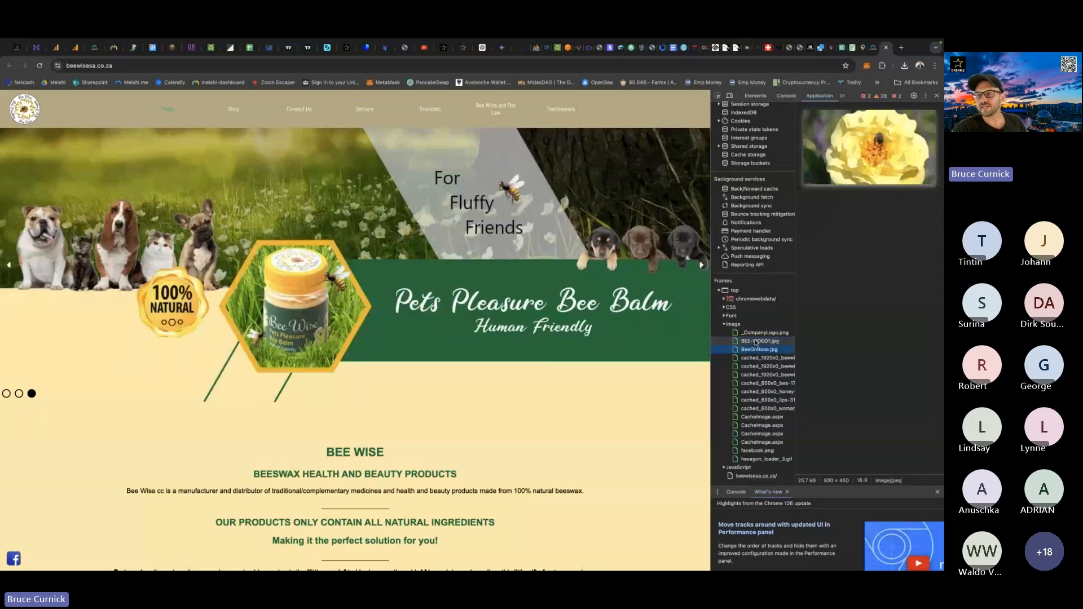
key("Up")
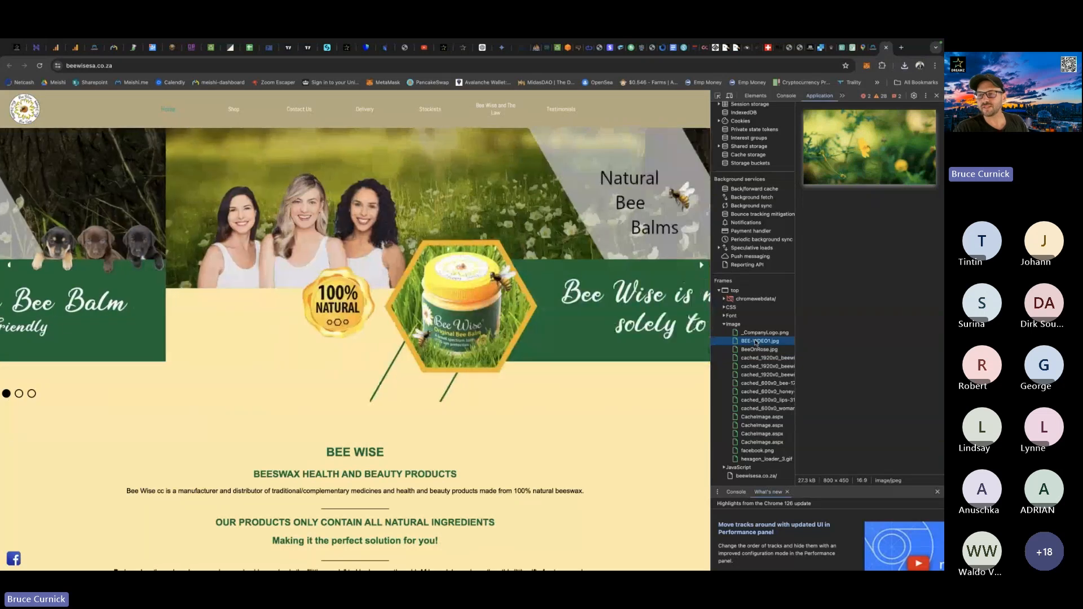
key("Down")
key("Down")
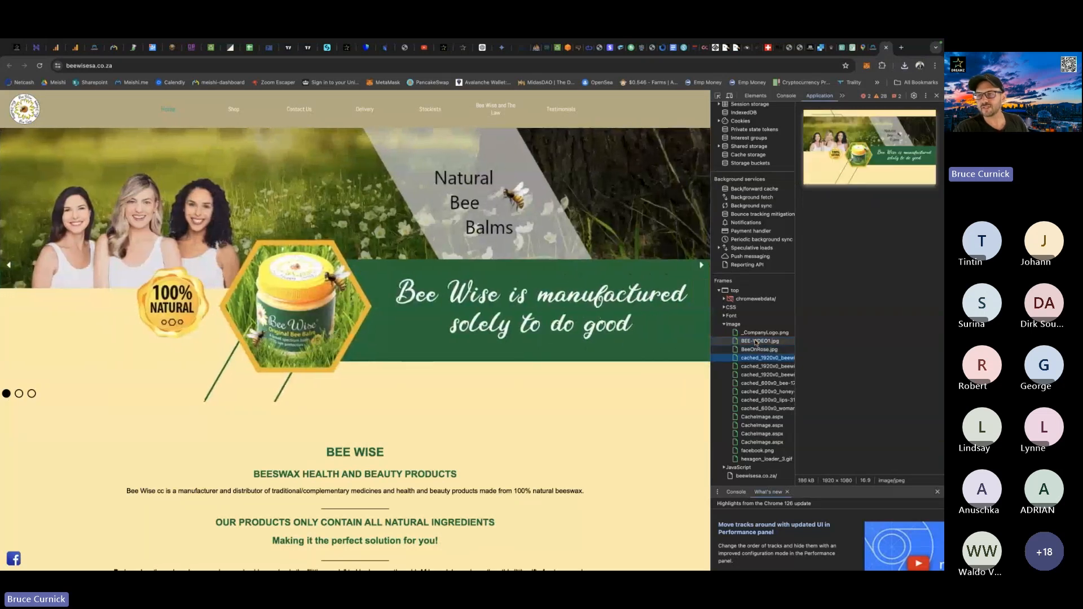
key("Down")
key("Down")
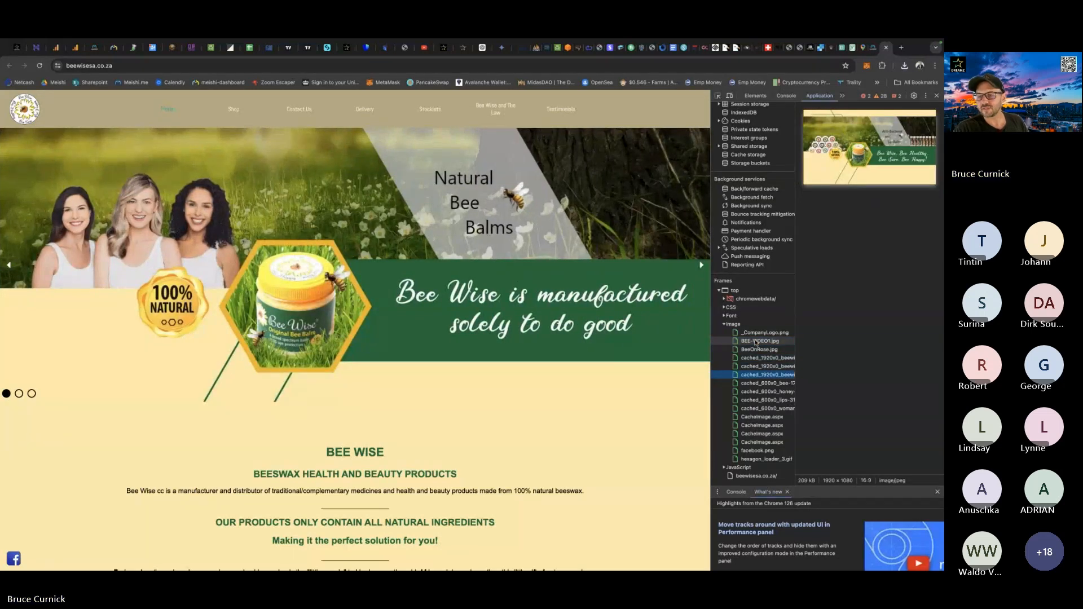
key("Down")
key("Down")
key("Down")
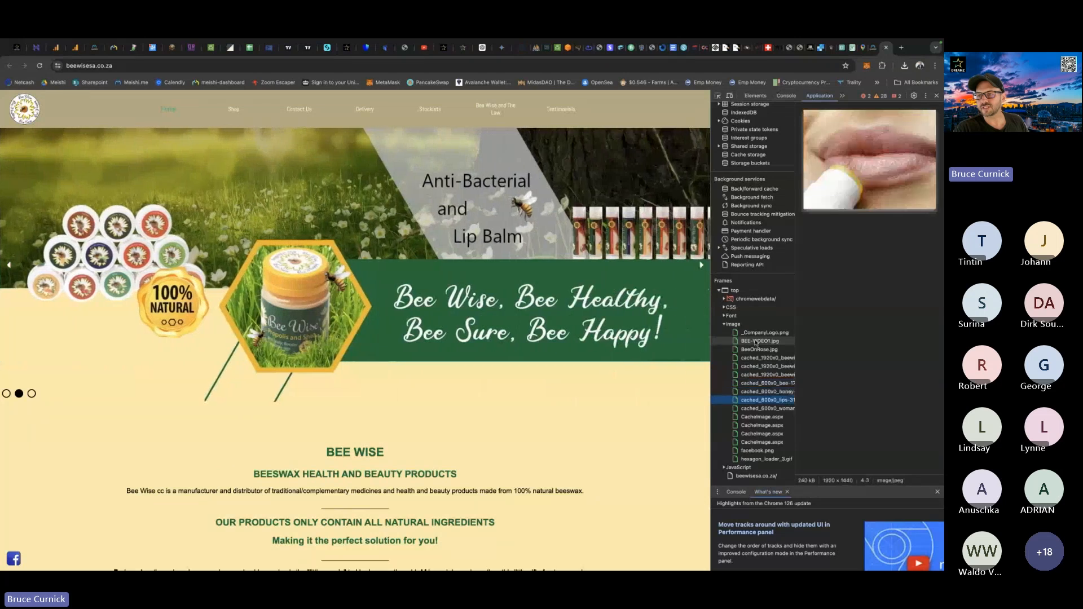
key("Down")
key("Down")
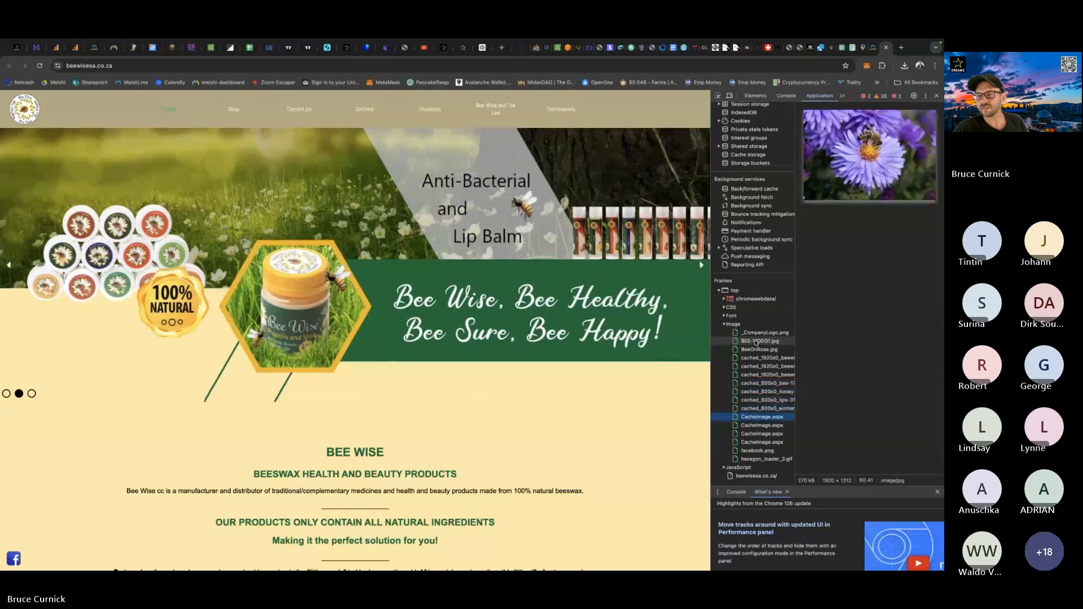
key("Down")
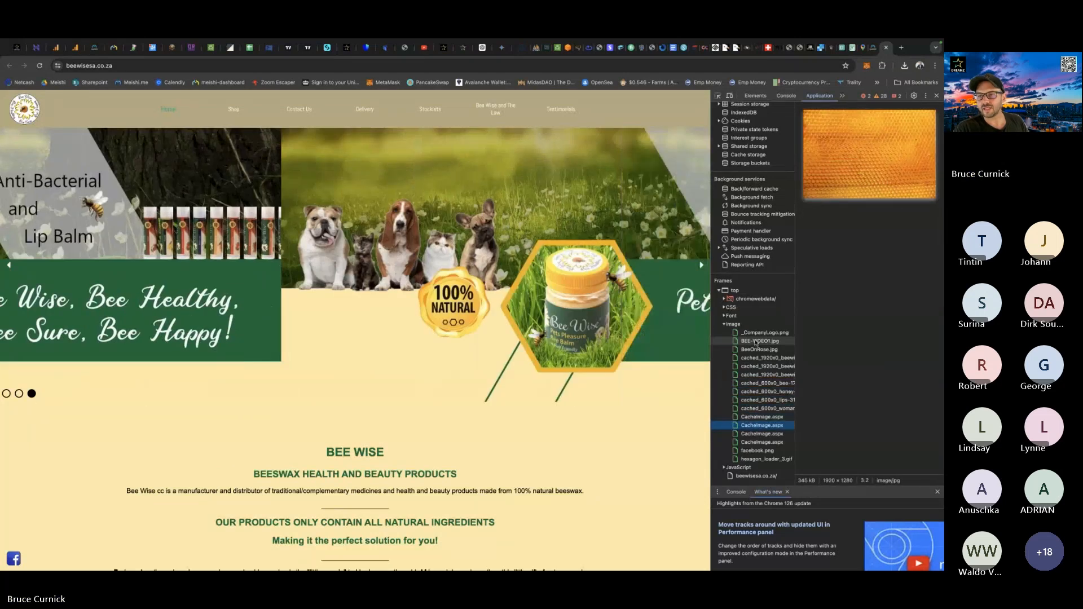
key("Down")
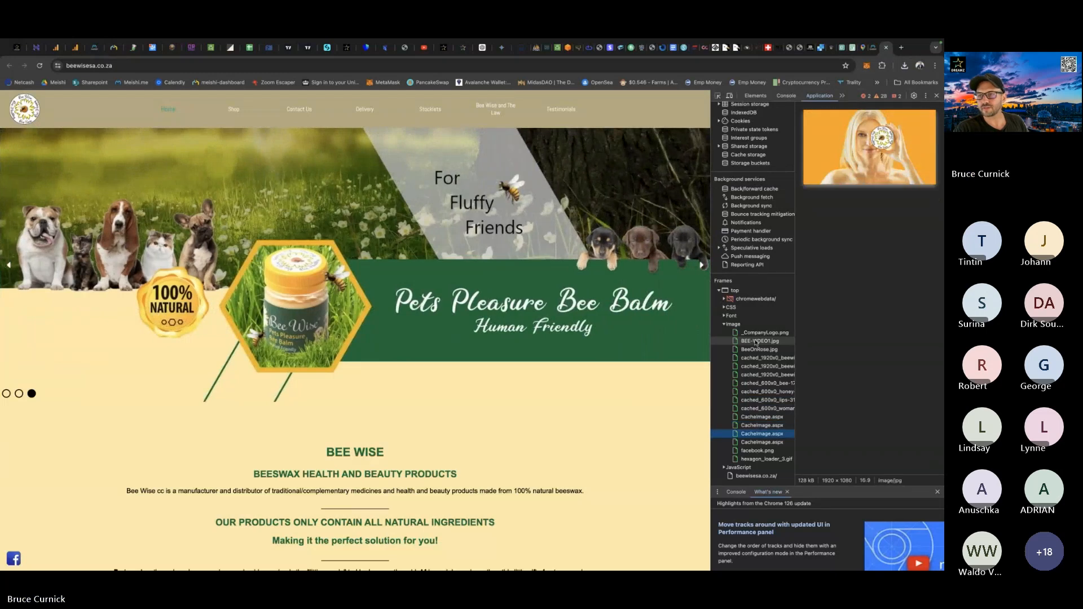
key("Down")
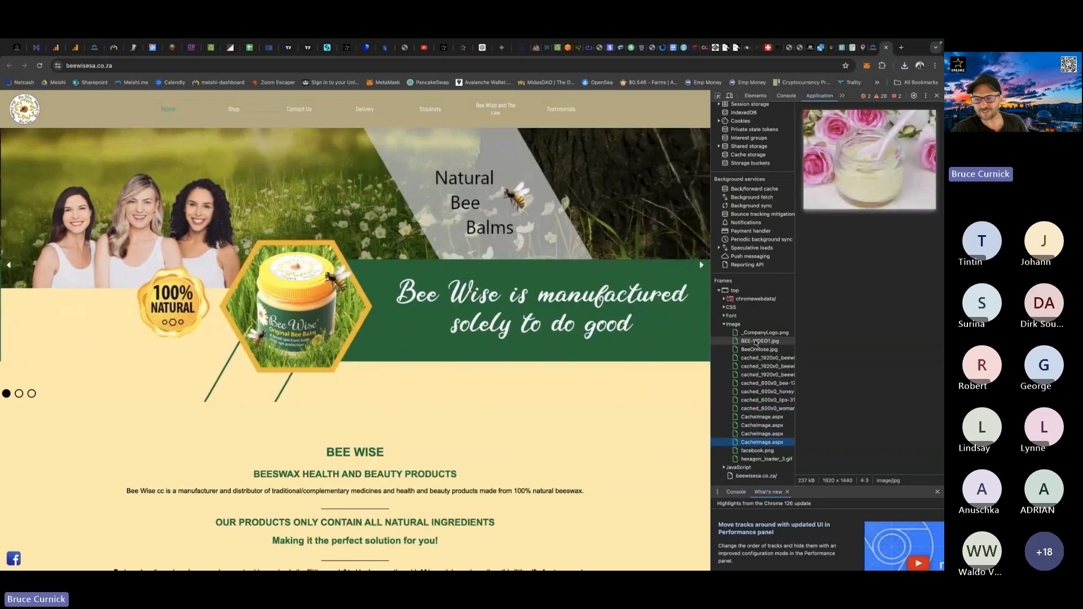
key("Down")
key("Down")
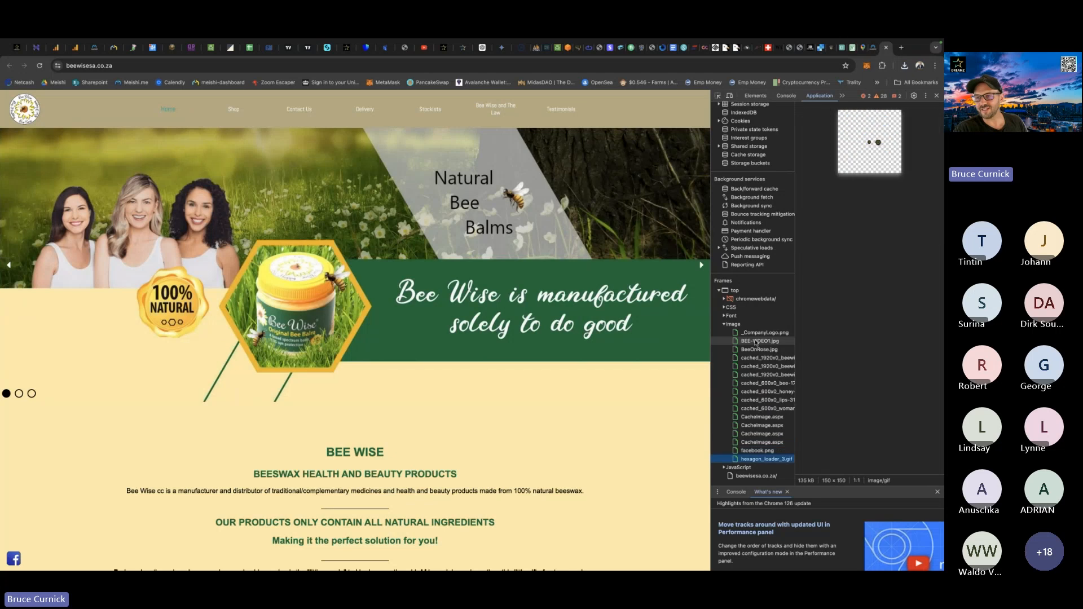
Find the image of the woman holding the Bee Wise logo among the CacheImage.aspx resources and save it to the computer.
key("Up")
key("Up")
key("Up")
key("Up")
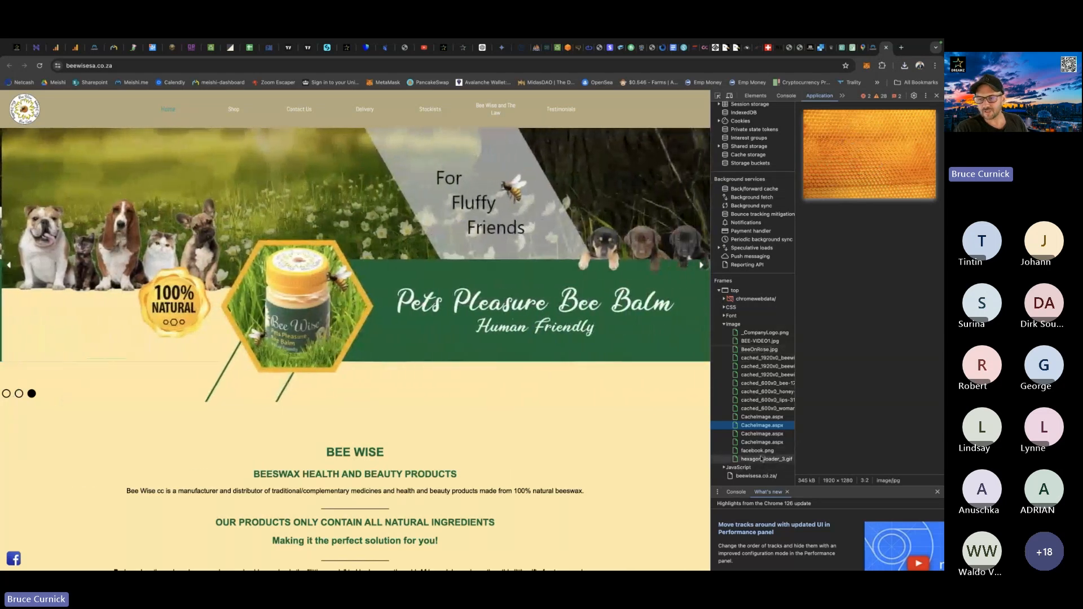
key("Down")
key("Down")
key("Down")
key("Up")
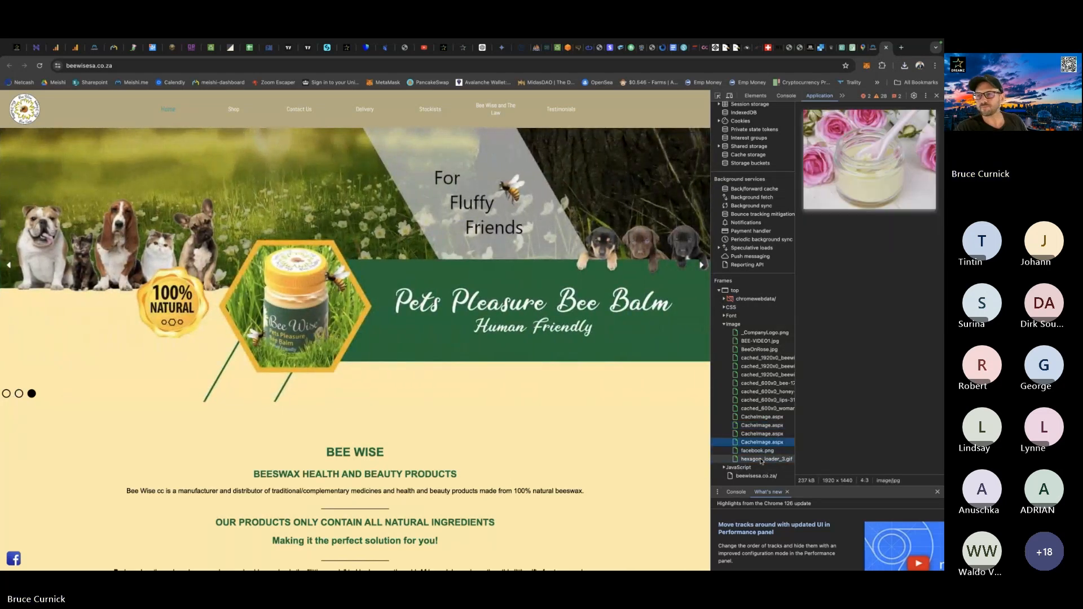
key("Up")
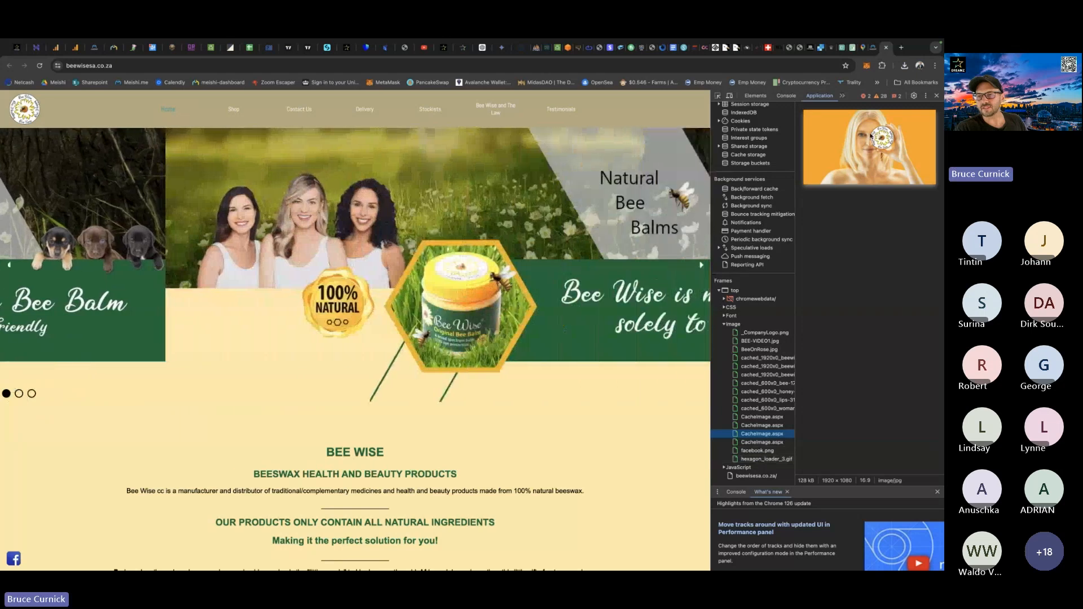
right_click(872, 135)
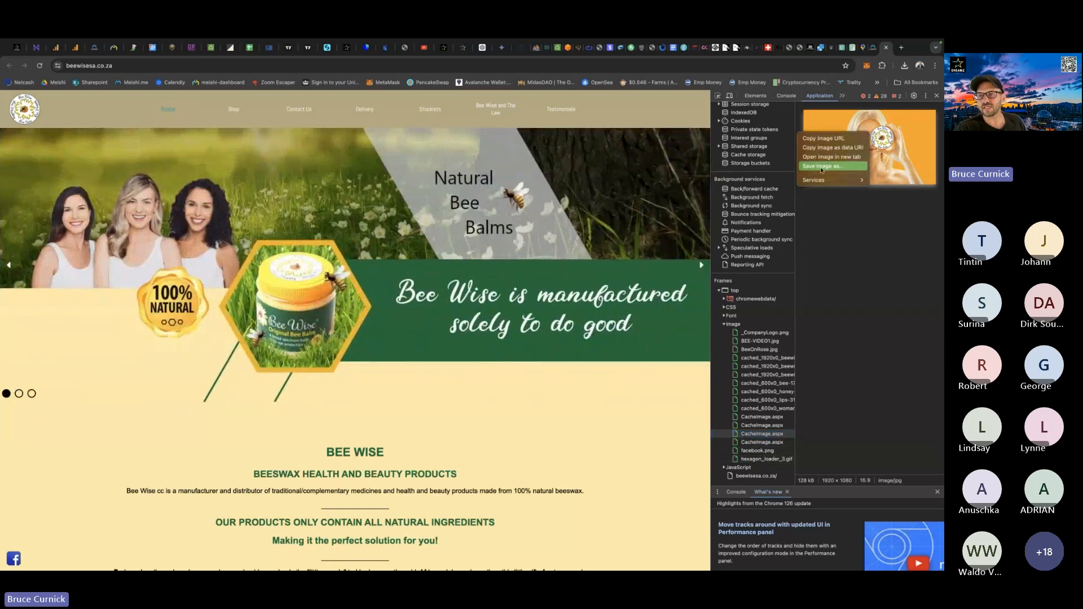
left_click(818, 167)
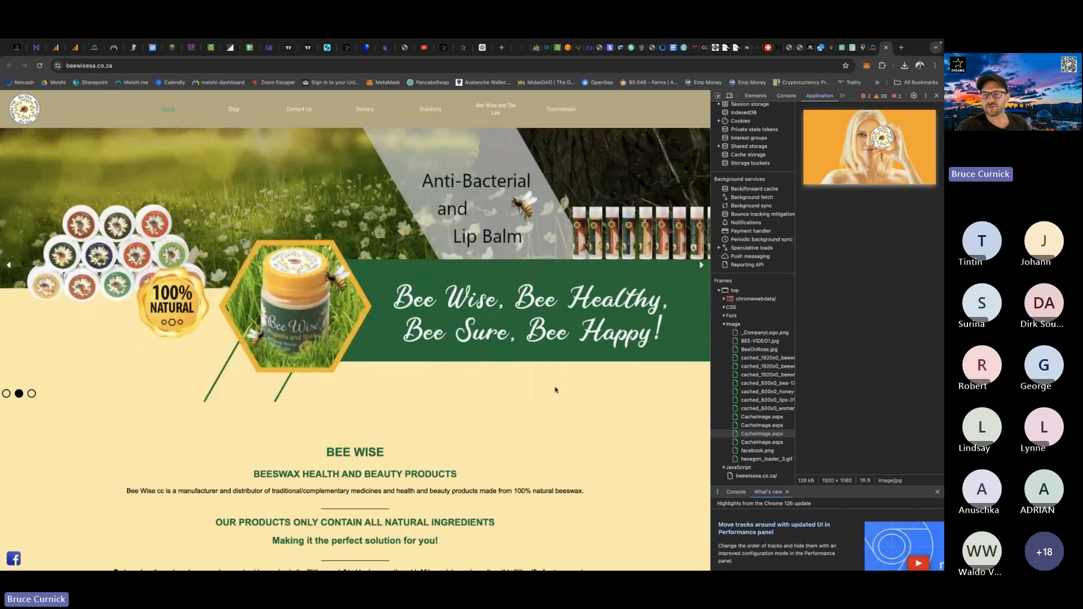
Switch to Photoshop and create a new transparent document named bee1 from the recent 1600 x 1200 px preset.
key("ctrl+Up")
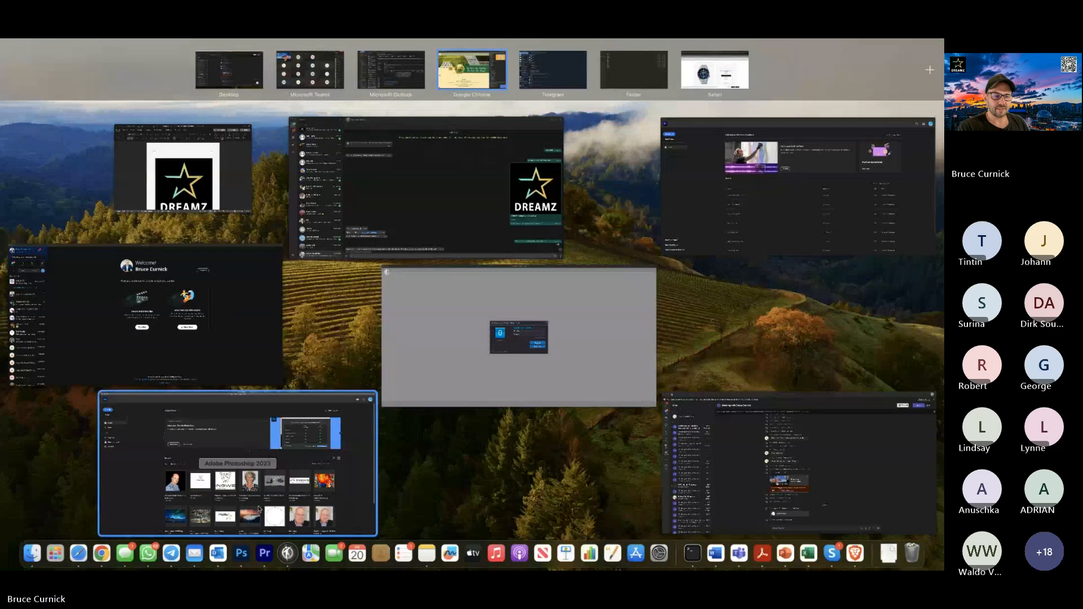
left_click(146, 494)
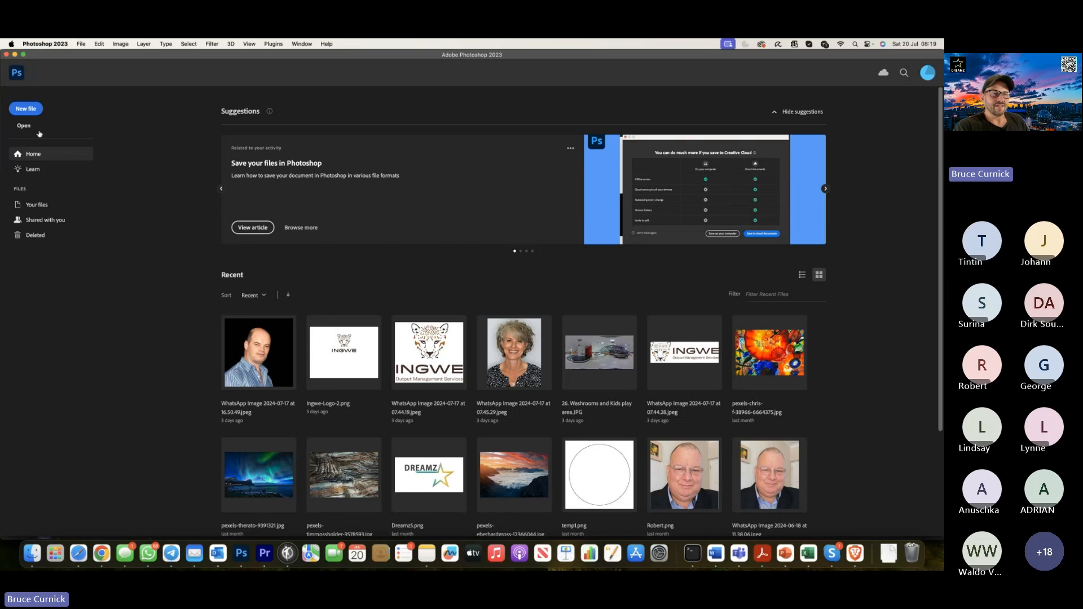
left_click(31, 108)
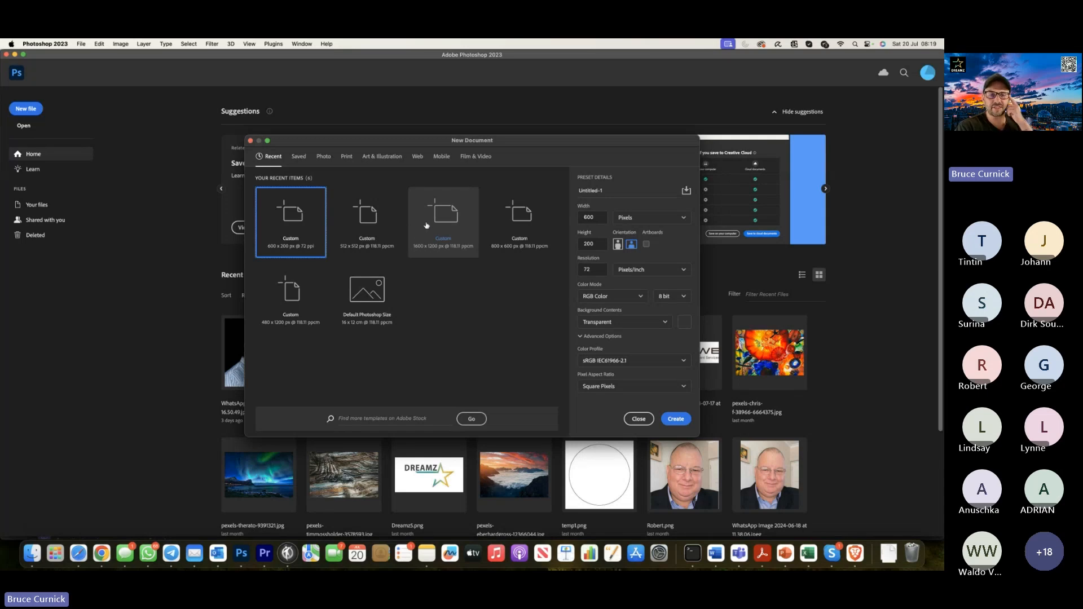
left_click(449, 215)
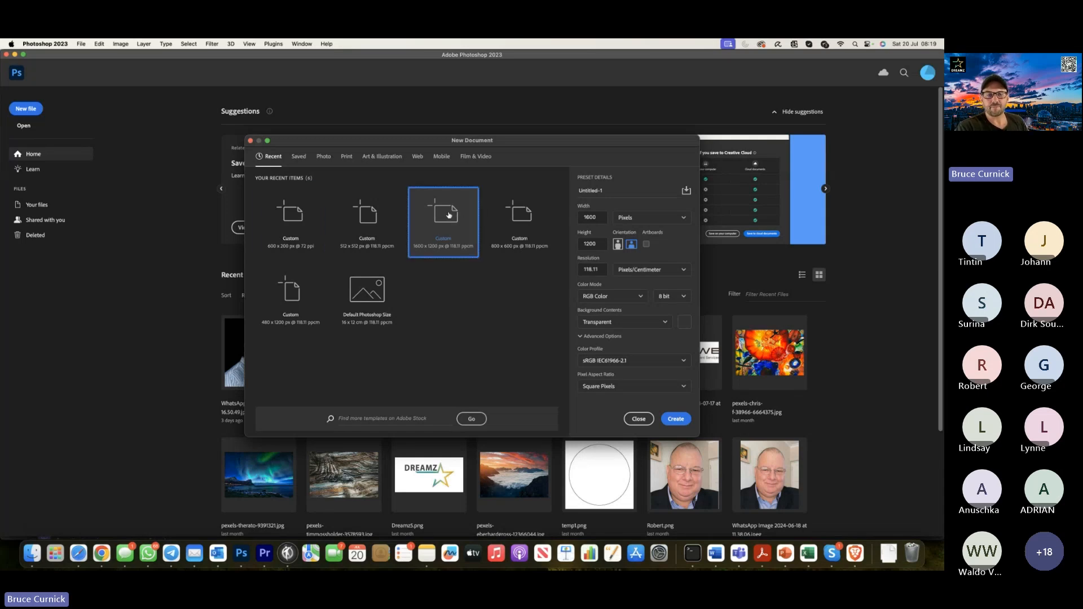
left_click_drag(612, 190, 572, 187)
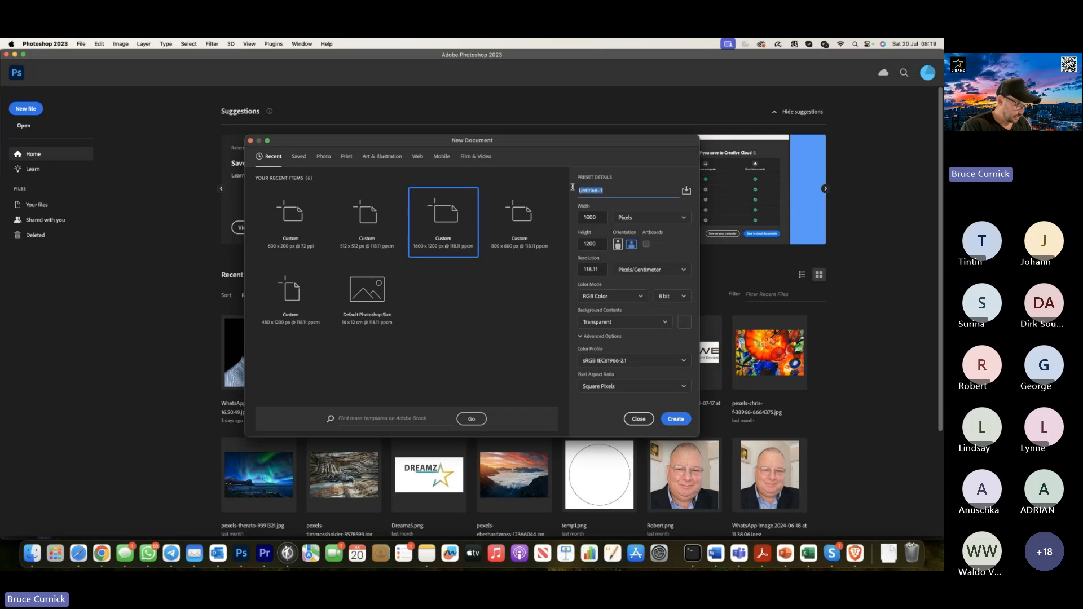
type("bee1")
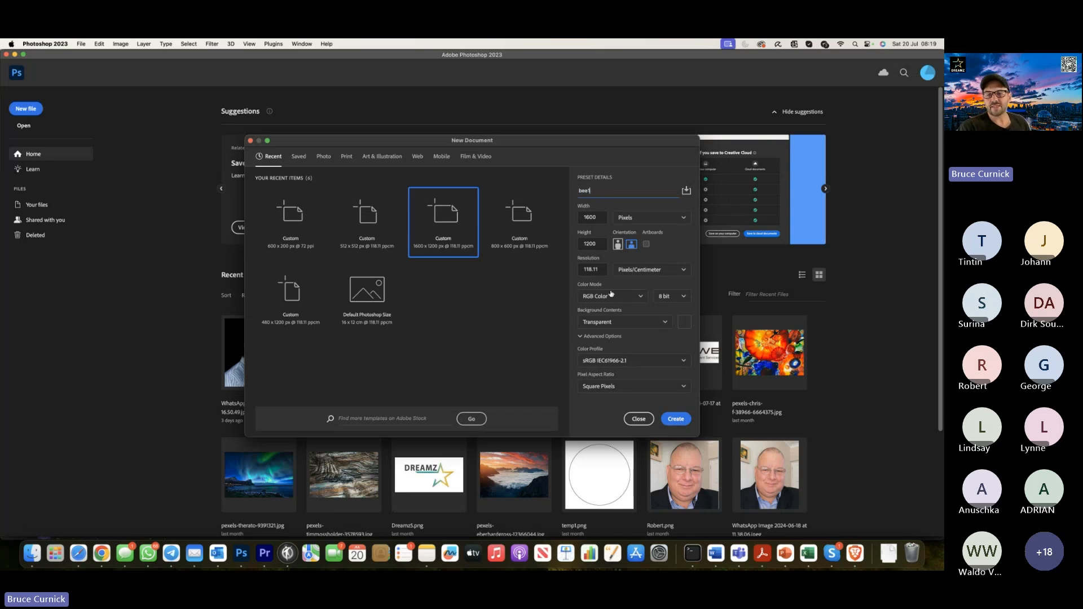
left_click(676, 419)
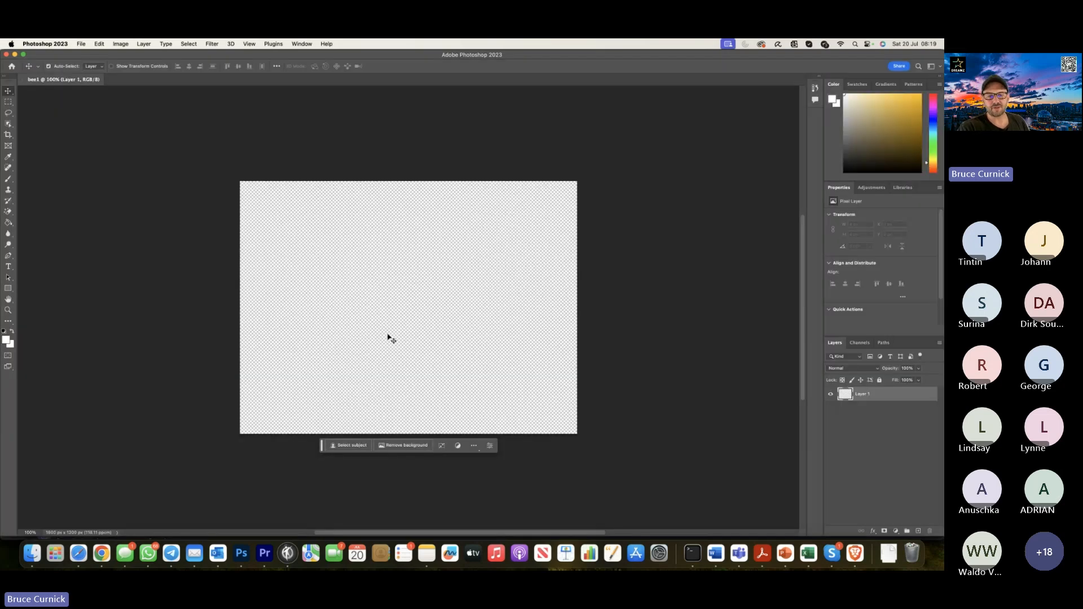
Browse the Downloads folder from Photoshop's Open dialog for the saved image of the woman.
left_click(80, 44)
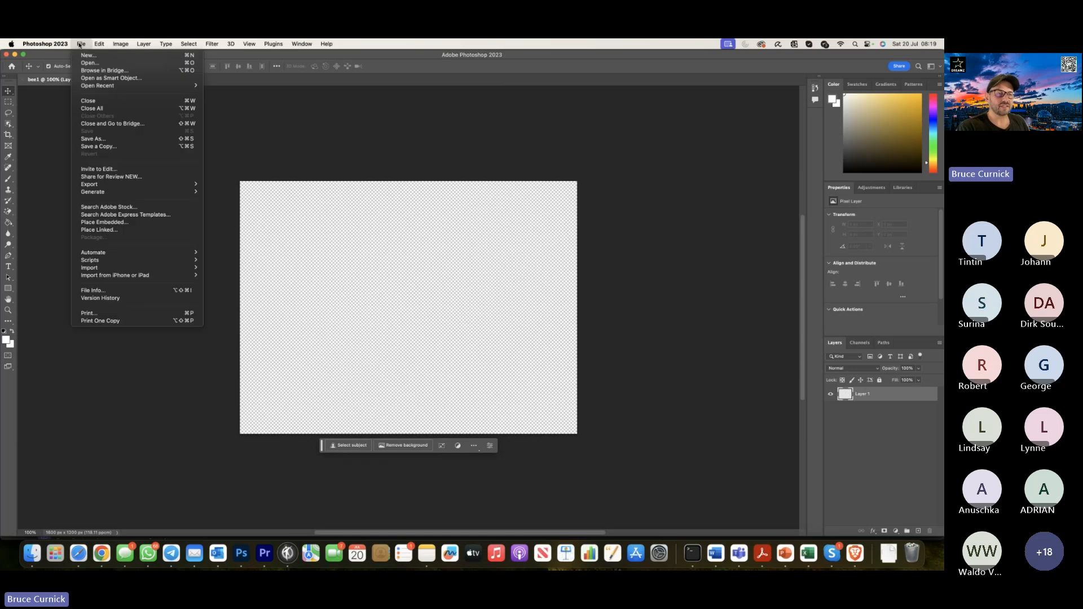
left_click(89, 63)
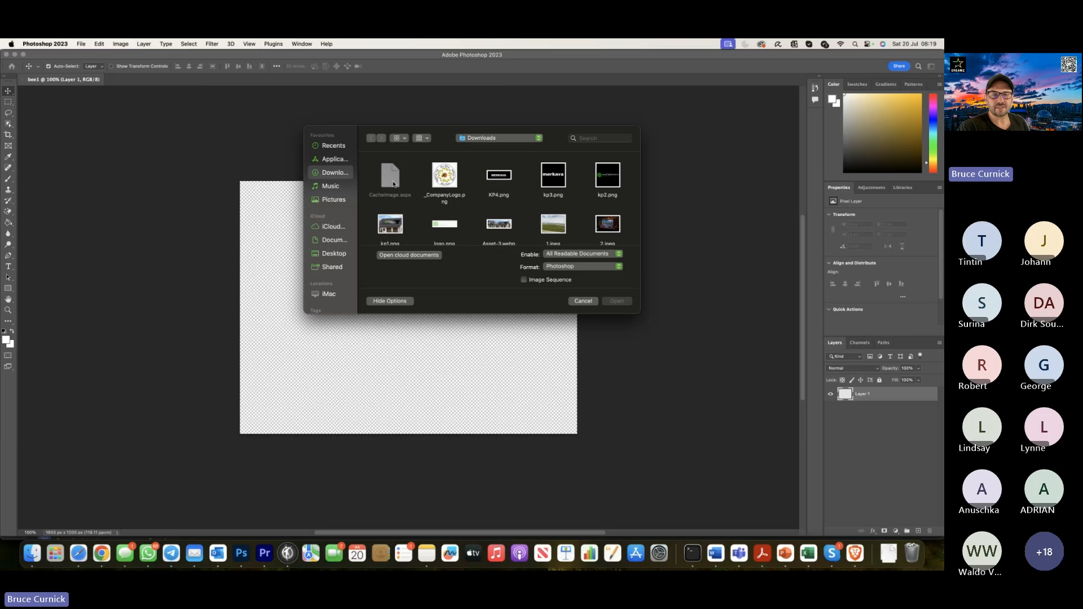
scroll(412, 197, "down", 3)
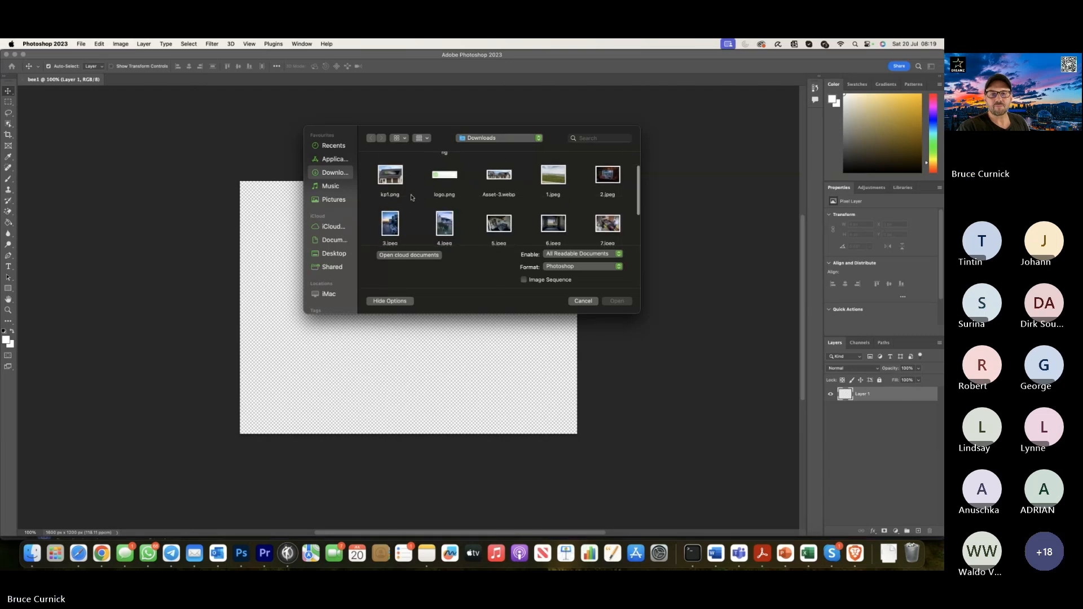
scroll(411, 197, "up", 3)
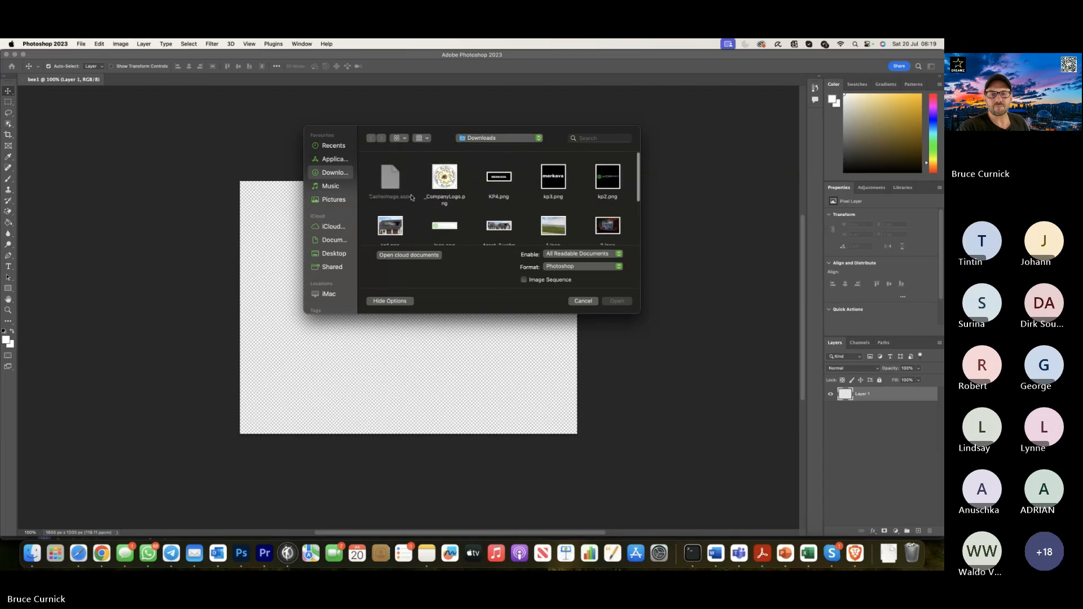
Switch to Chrome, open the image of the woman holding the logo in a new tab and try to save that page.
left_click(100, 554)
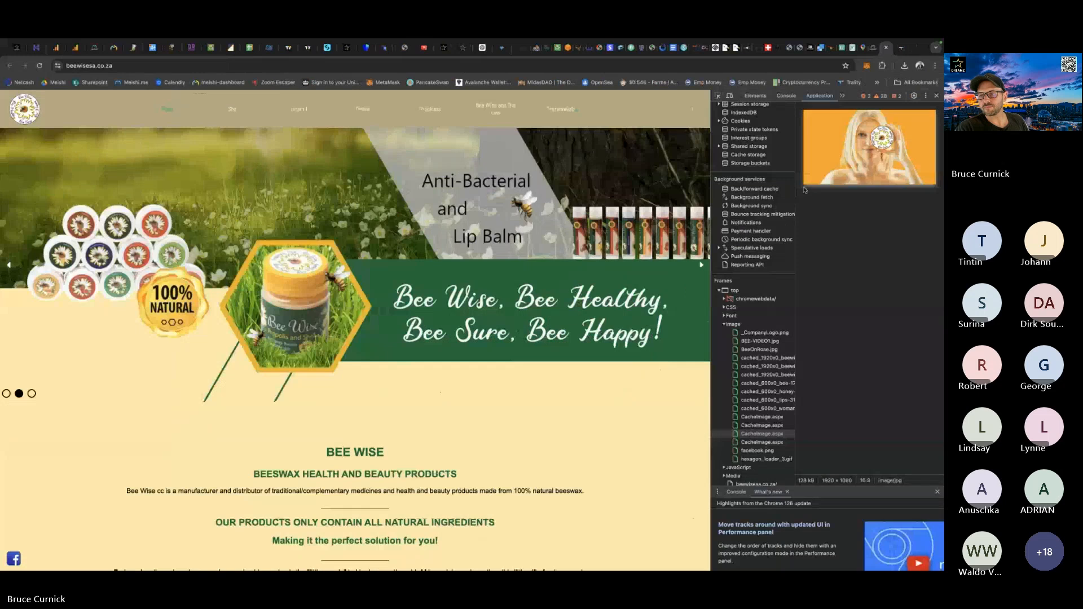
right_click(853, 147)
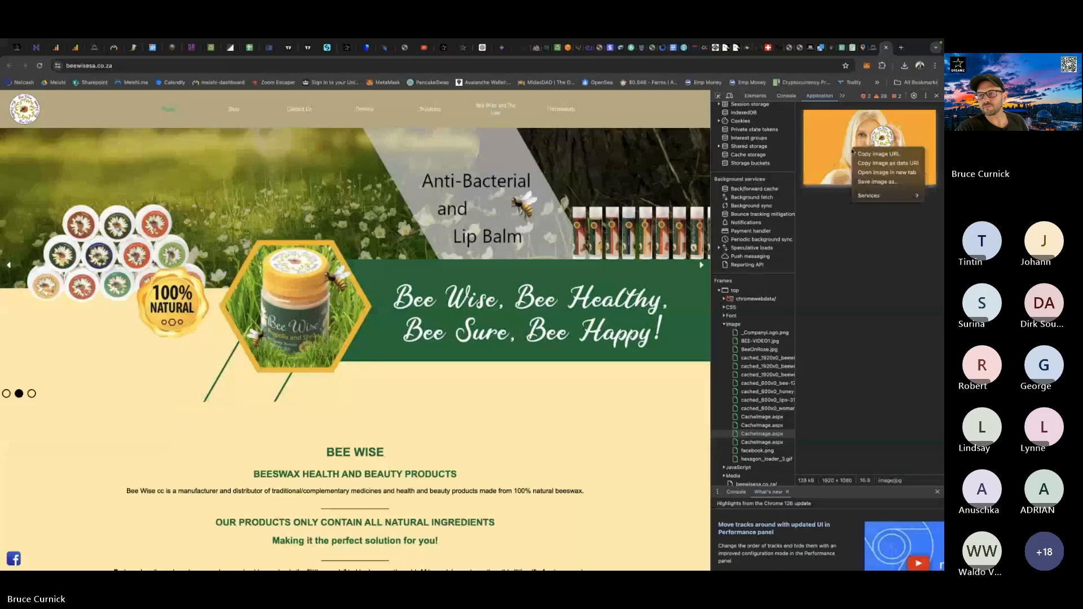
left_click(875, 173)
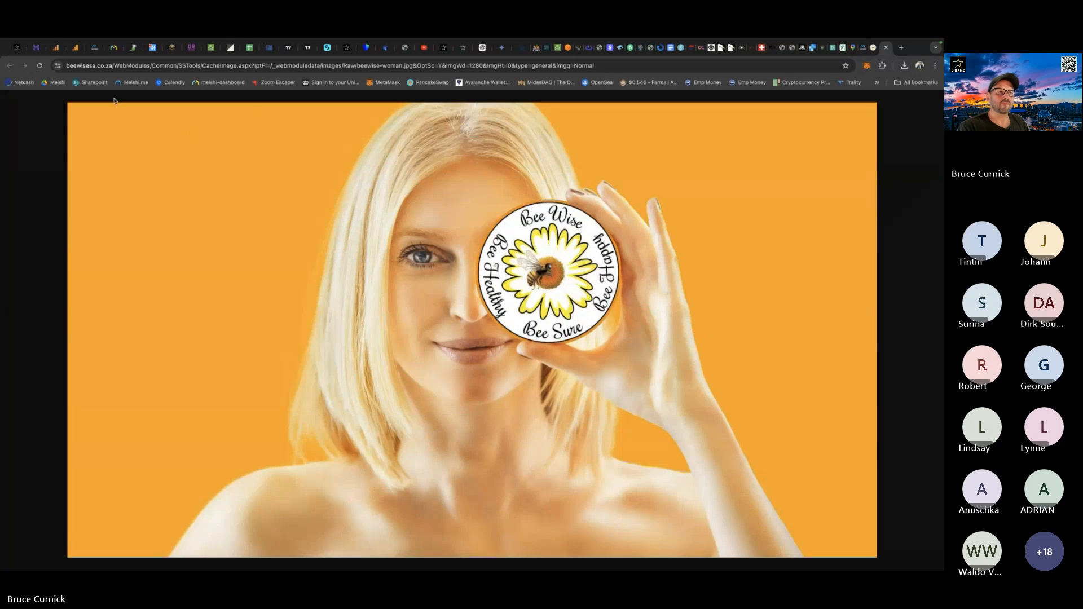
left_click(56, 44)
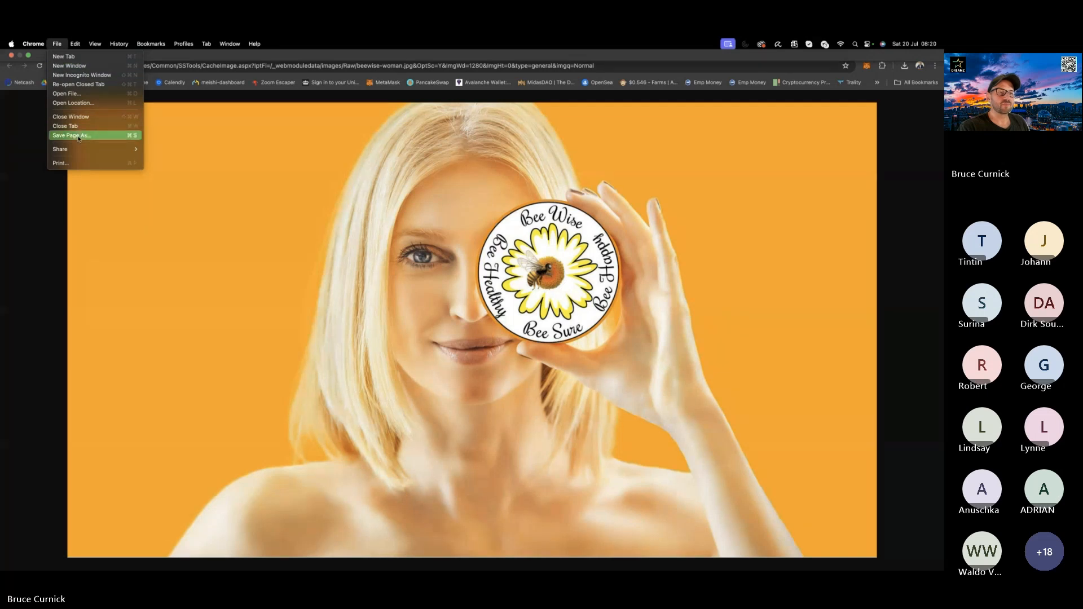
left_click(89, 204)
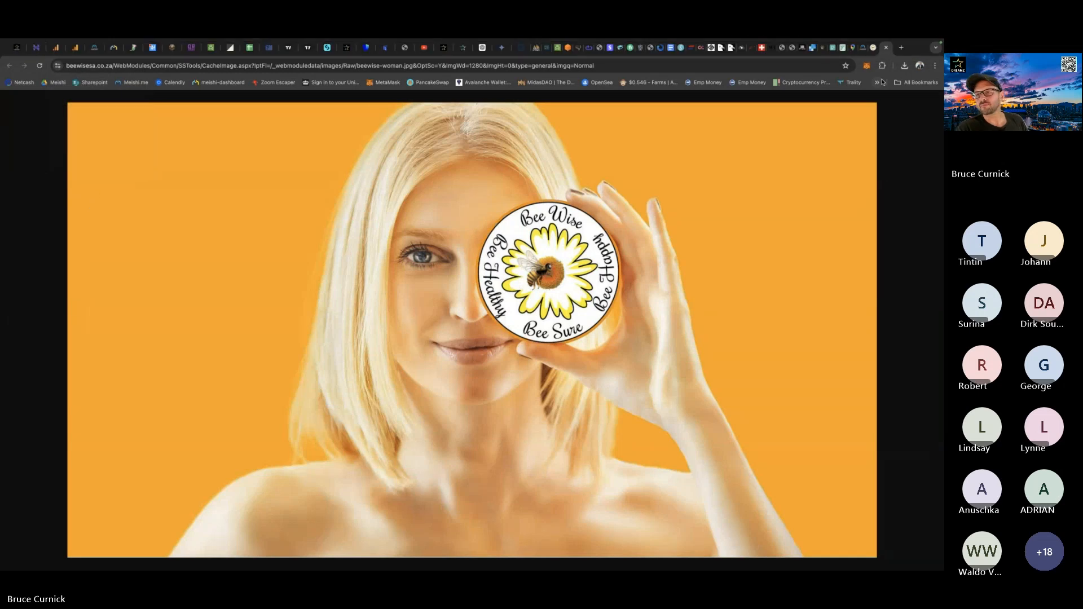
Close the image's tab and save the woman image from the developer tools preview to the computer again.
left_click(886, 49)
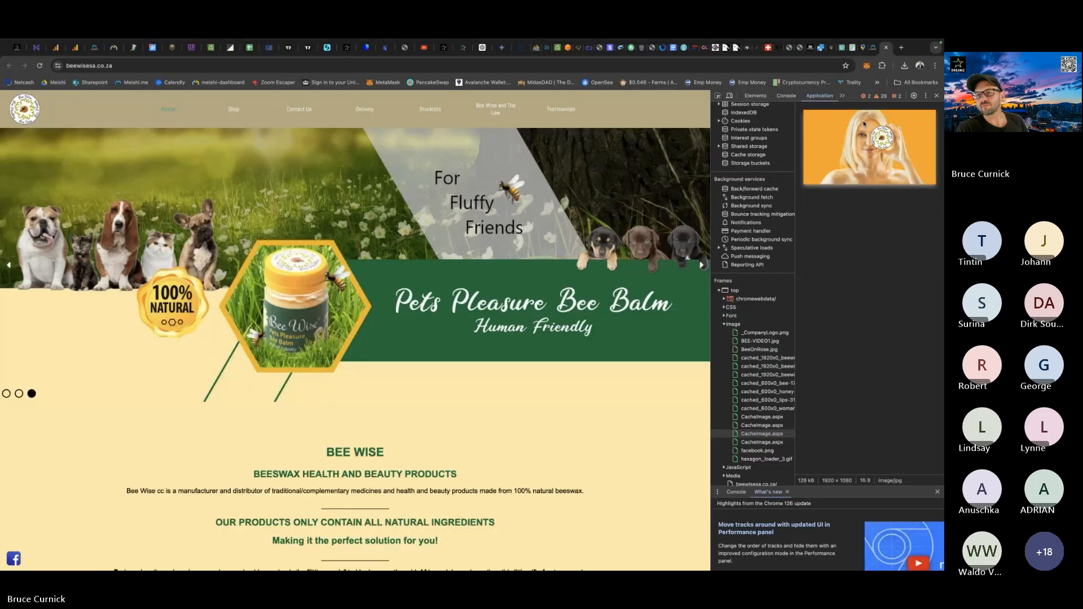
right_click(840, 150)
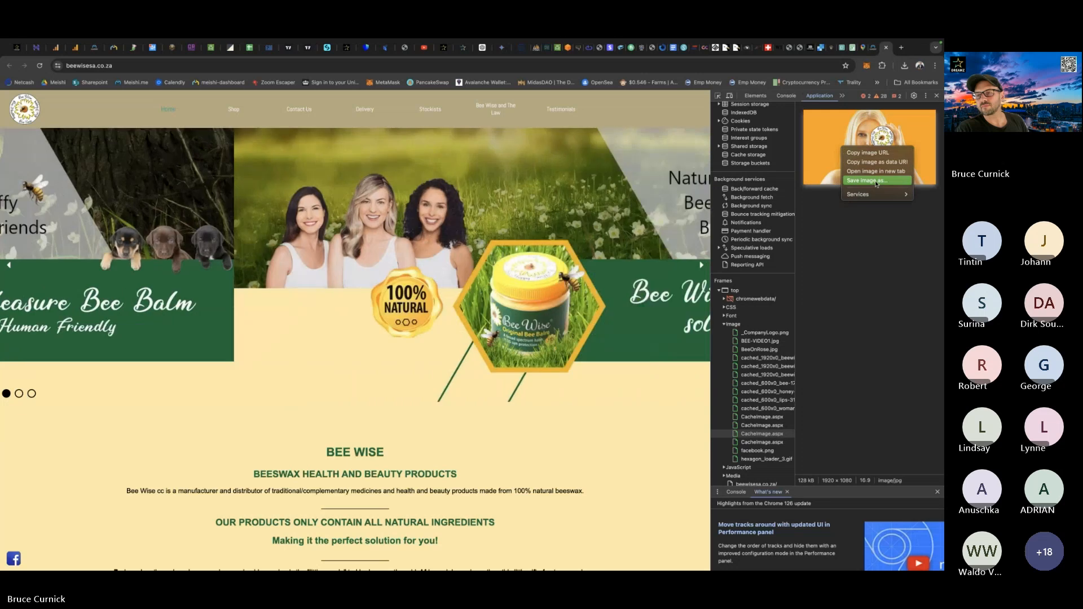
left_click(876, 180)
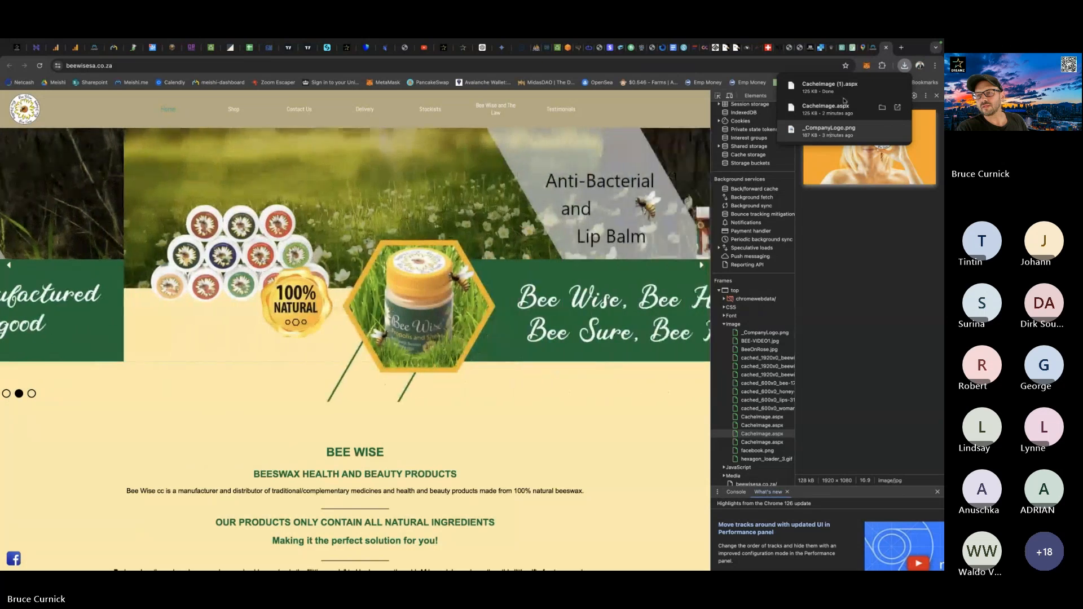
Look through the site's images in the developer tools and save the Anti-Bacterial and Lip Balm banner, cached_1920x0_beewise-home3.2.jpg, to the computer.
left_click(859, 261)
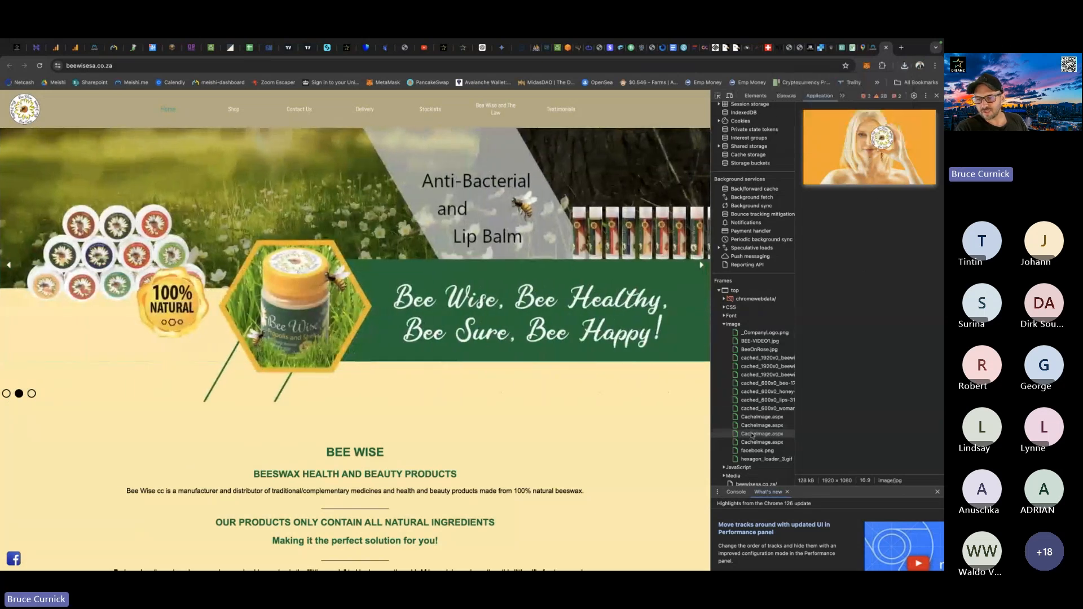
left_click(760, 408)
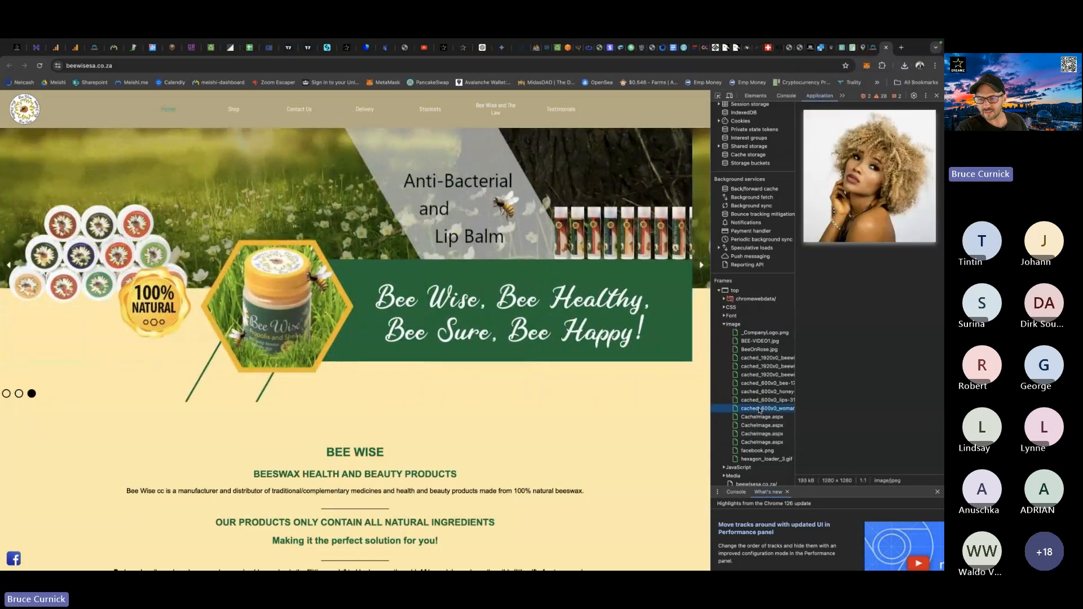
key("Up")
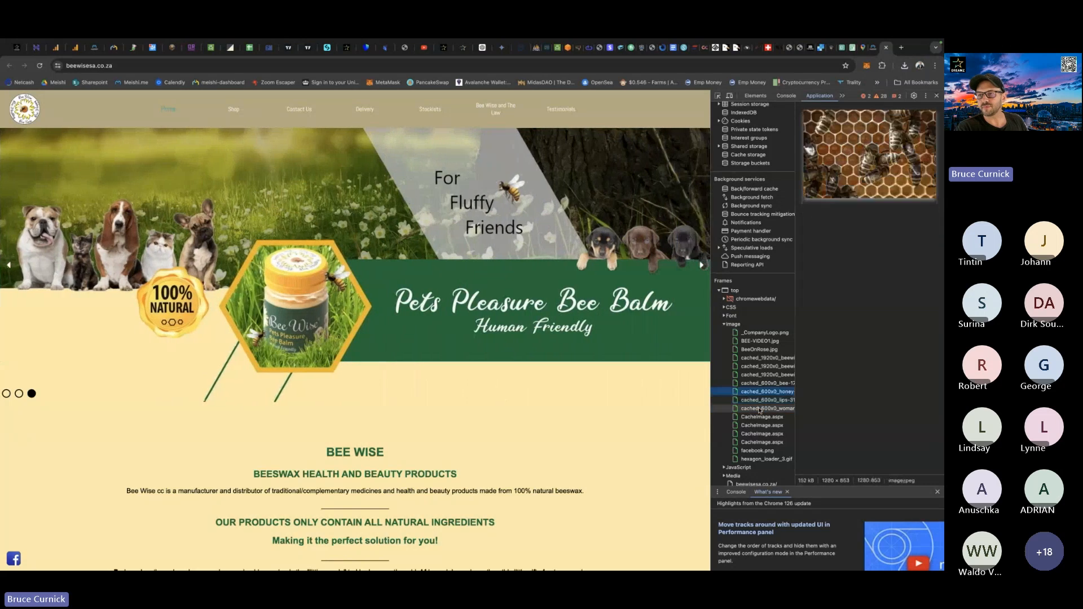
key("Up")
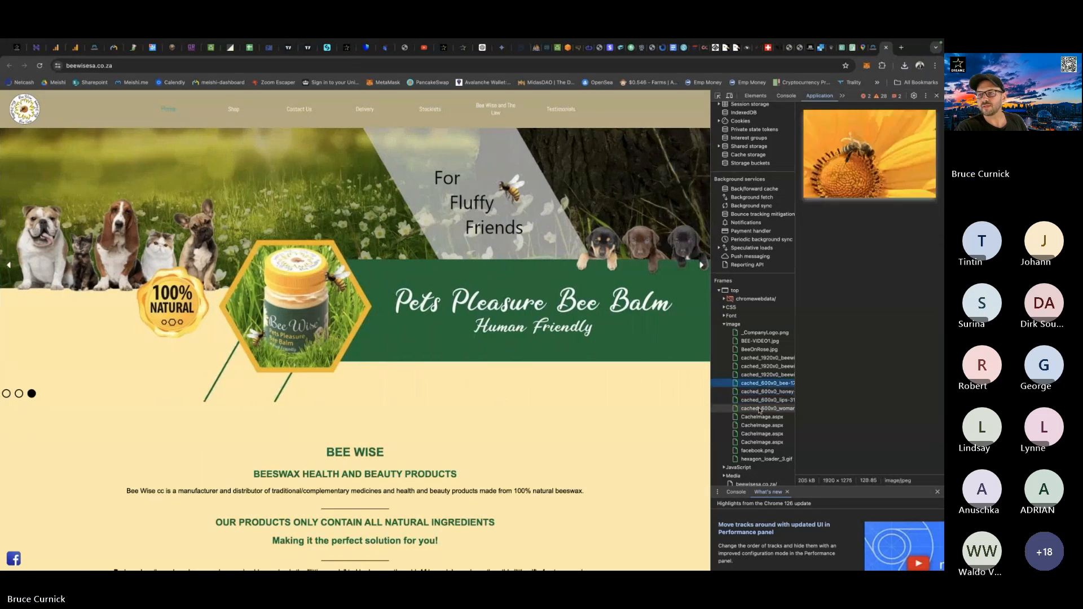
key("Up")
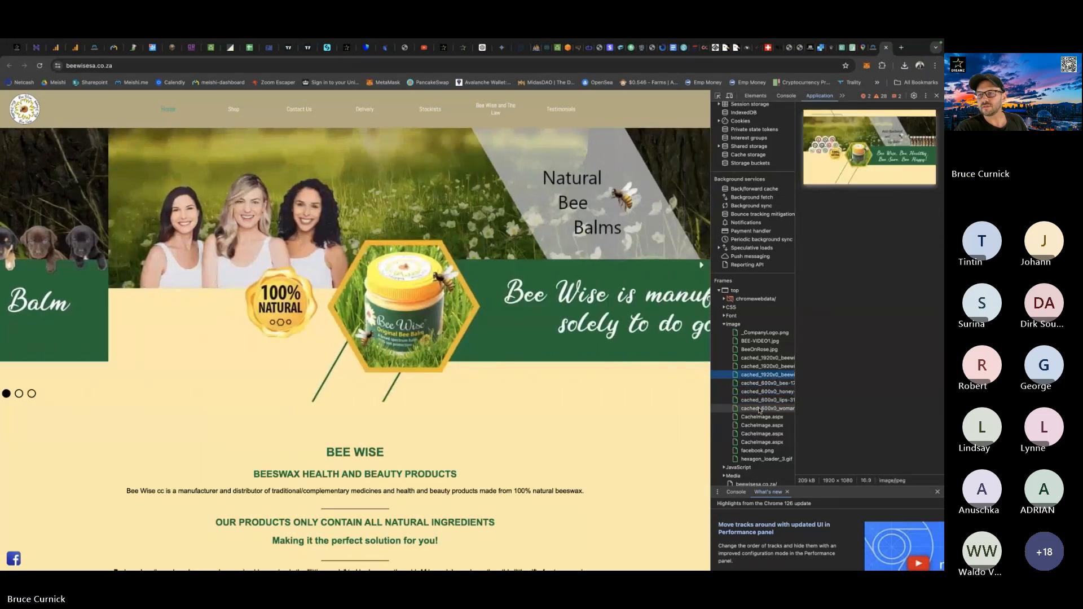
right_click(874, 155)
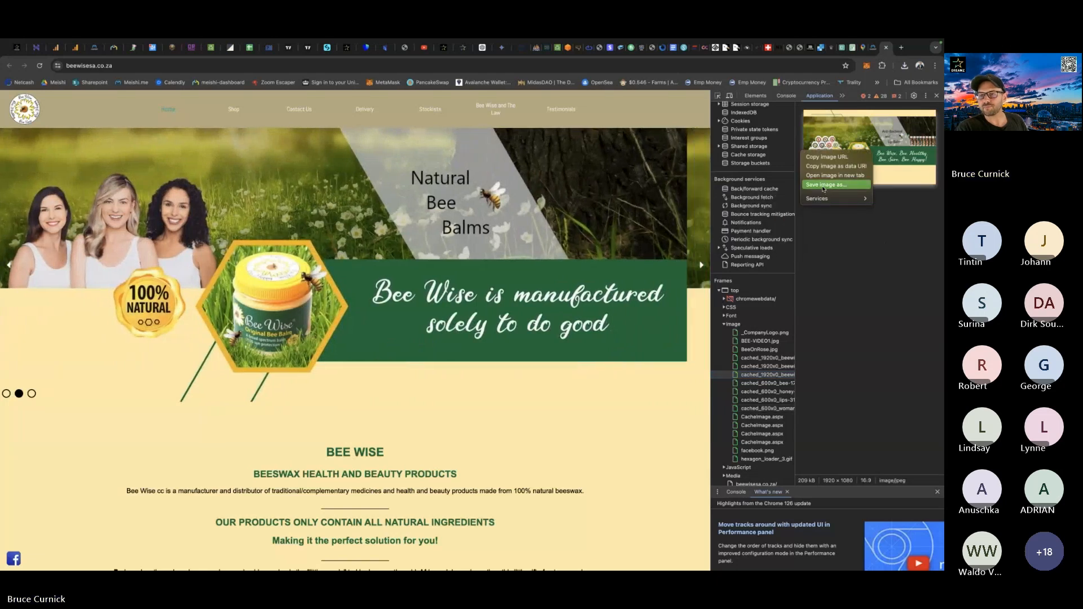
left_click(823, 185)
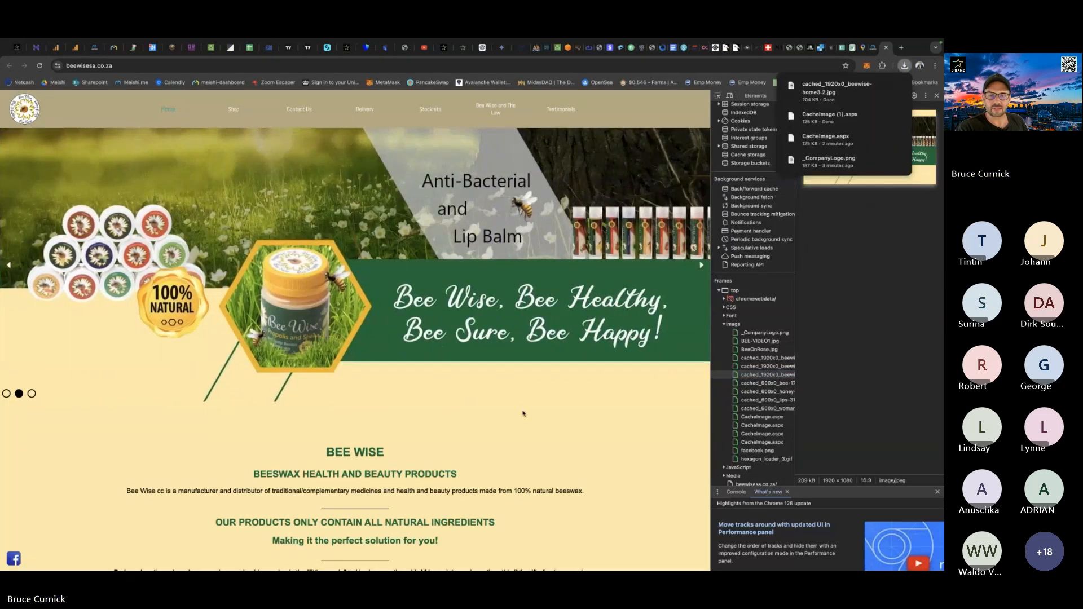
Switch to Photoshop and open the saved banner cached_1920x0_beewise-home3.2.jpg from the Downloads folder.
key("ctrl+Up")
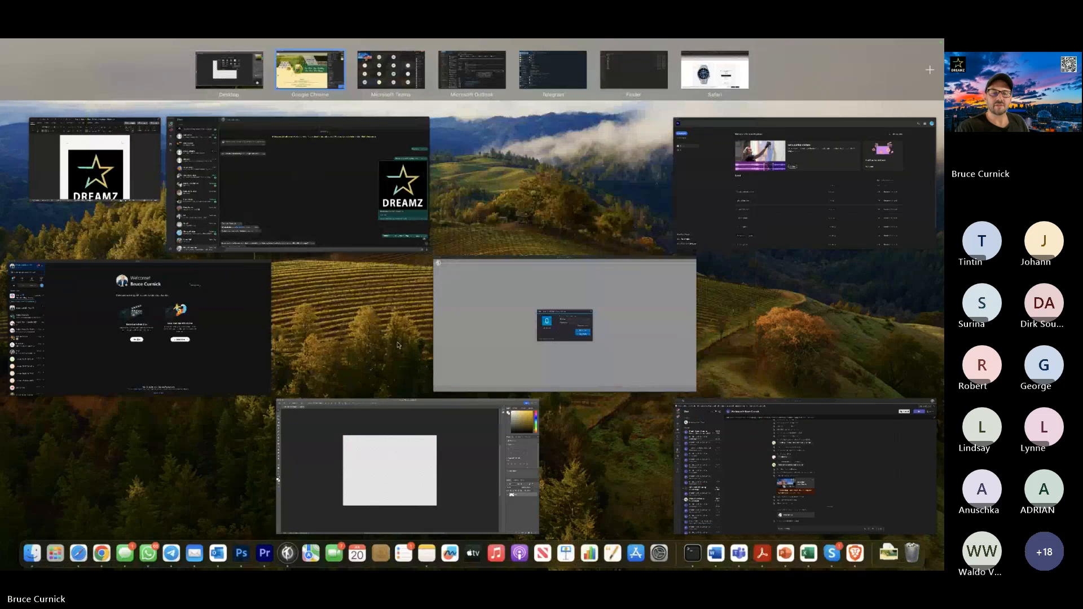
left_click(317, 478)
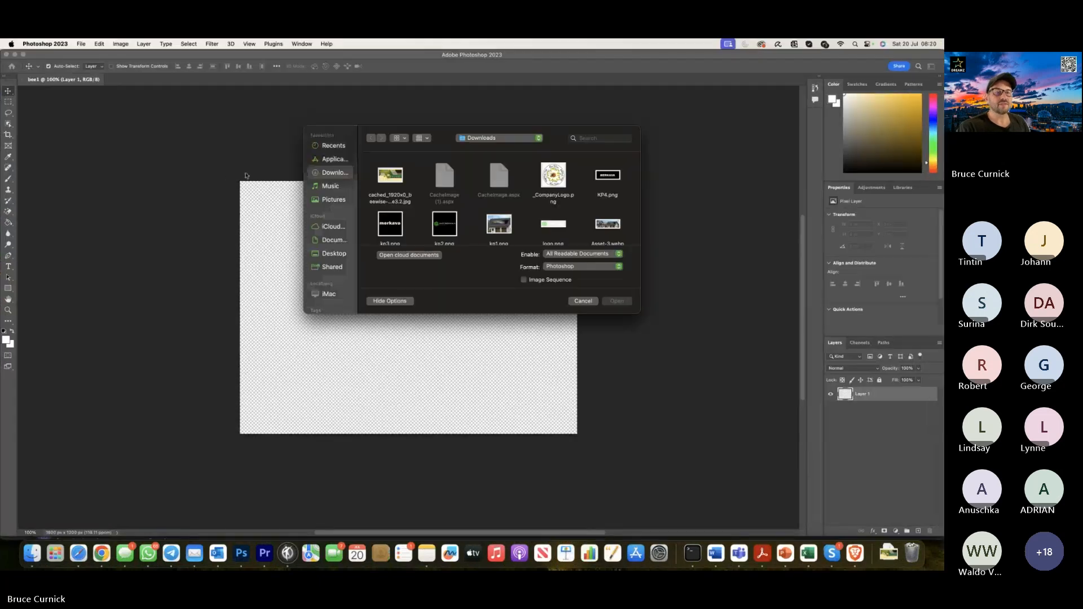
left_click(395, 177)
double_click(394, 177)
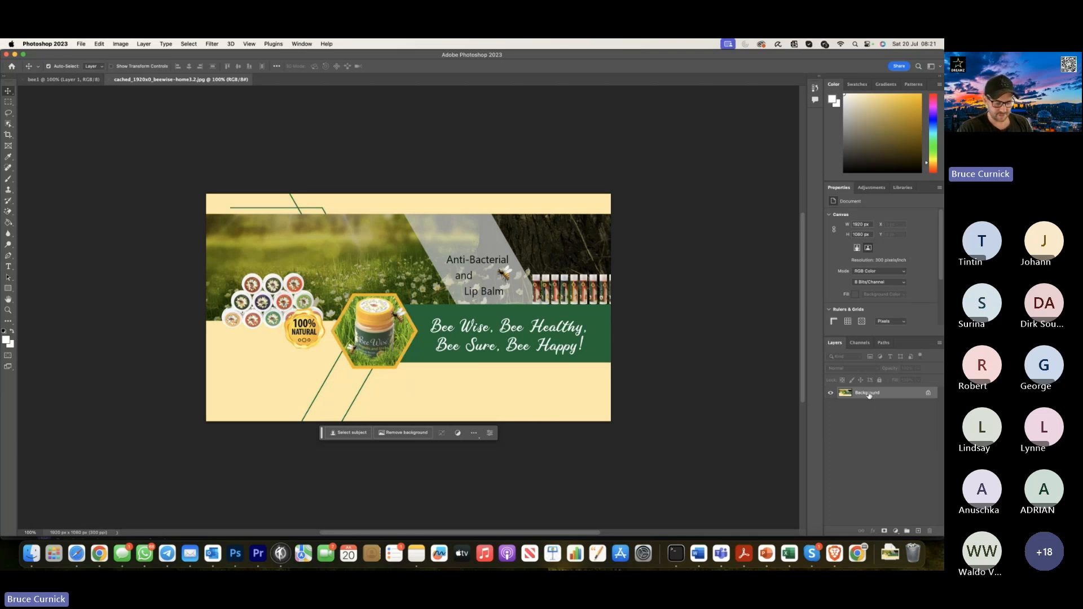
Copy the banner layer into bee1, scale it proportionally to about 111% to fill the canvas height and shift it to show the full slogan.
left_click_drag(869, 394, 437, 327)
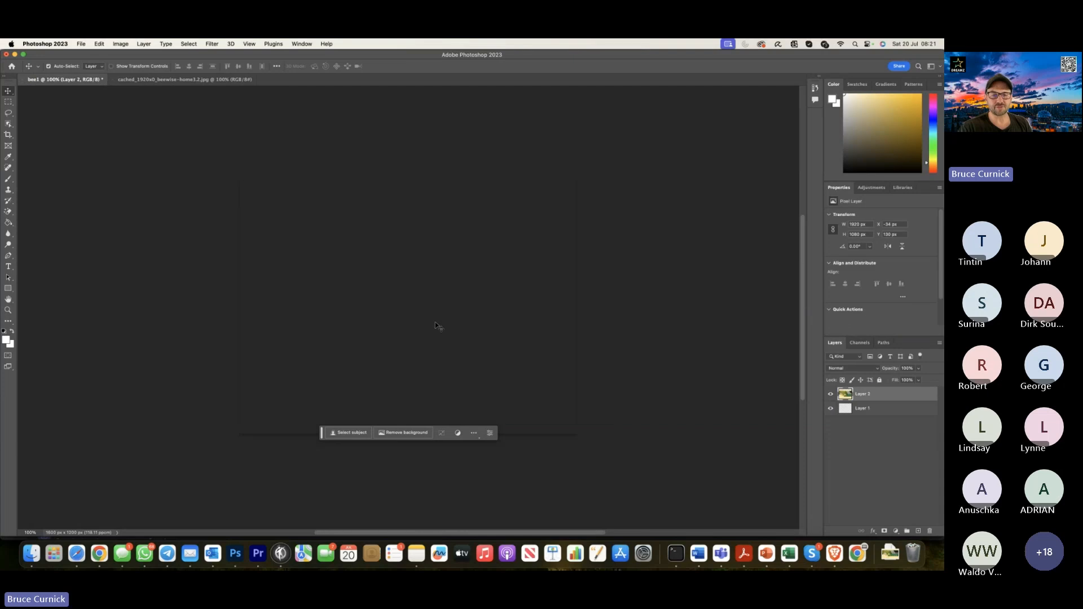
key("super+t")
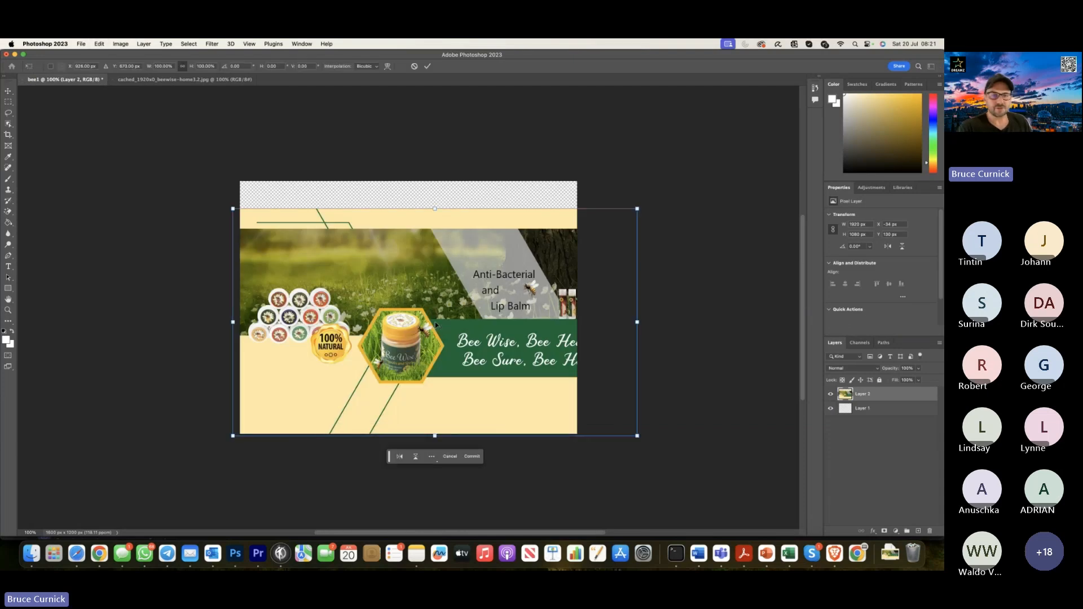
left_click_drag(474, 280, 447, 252)
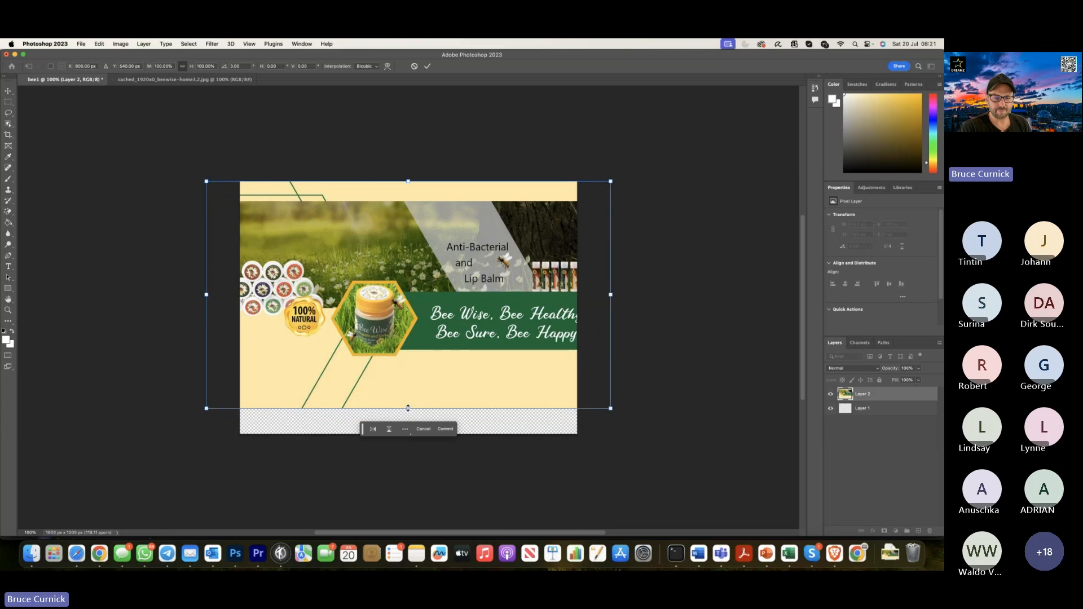
left_click_drag(408, 407, 429, 421)
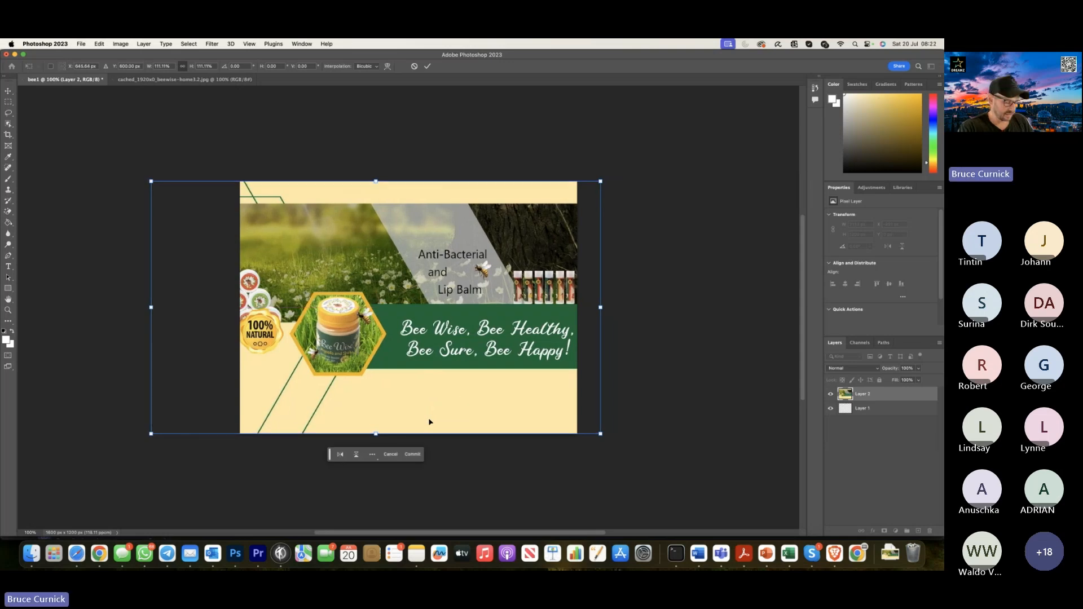
key("Return")
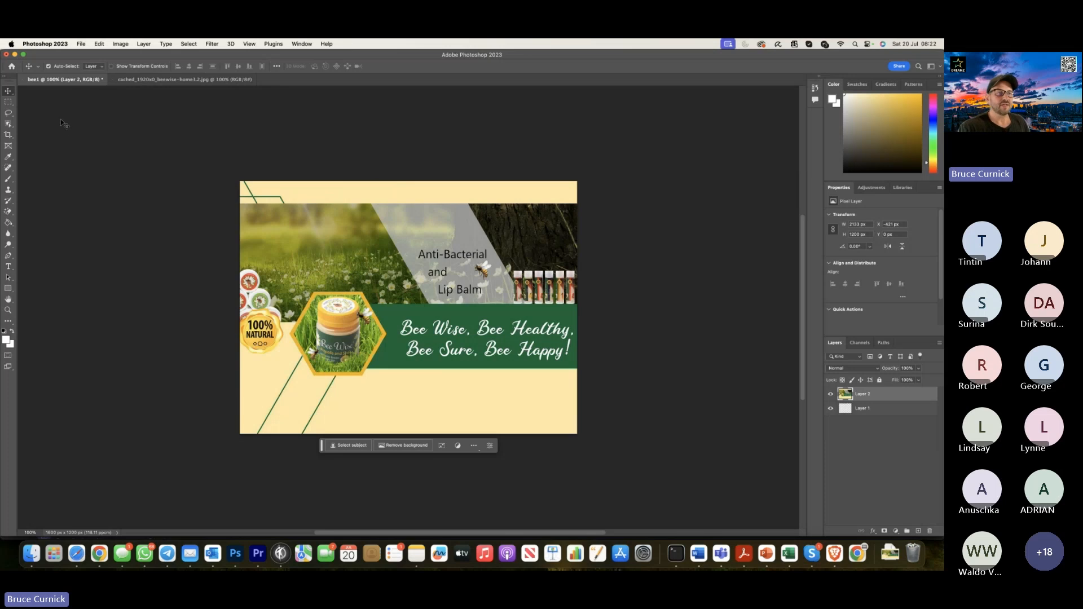
Export the bee1 banner with Save for Web as the PNG-24 file bee1.png in the Downloads folder.
left_click(81, 44)
mouse_move(110, 185)
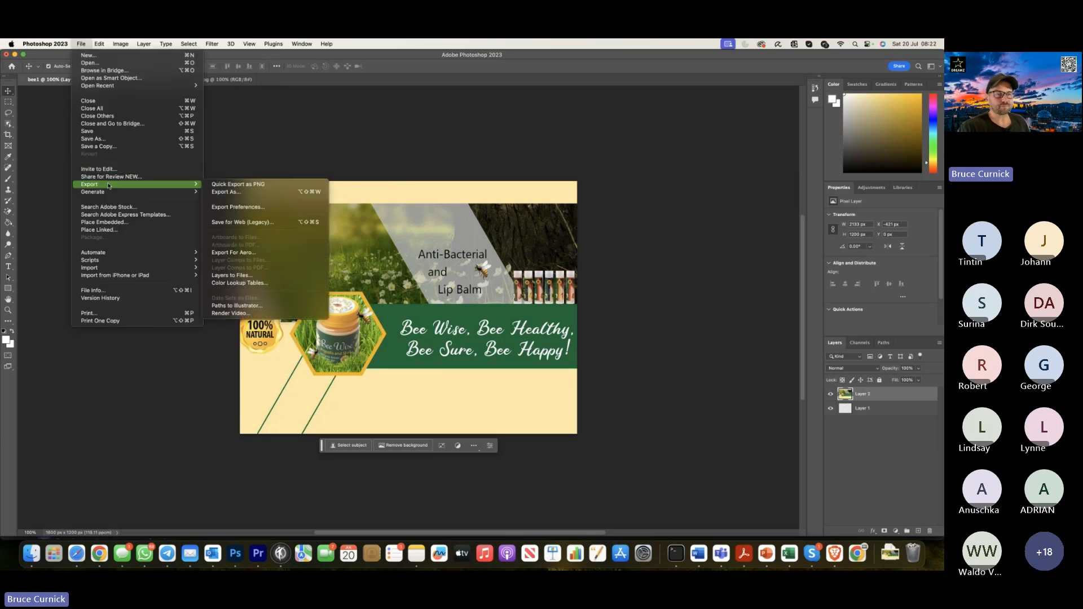
left_click(245, 223)
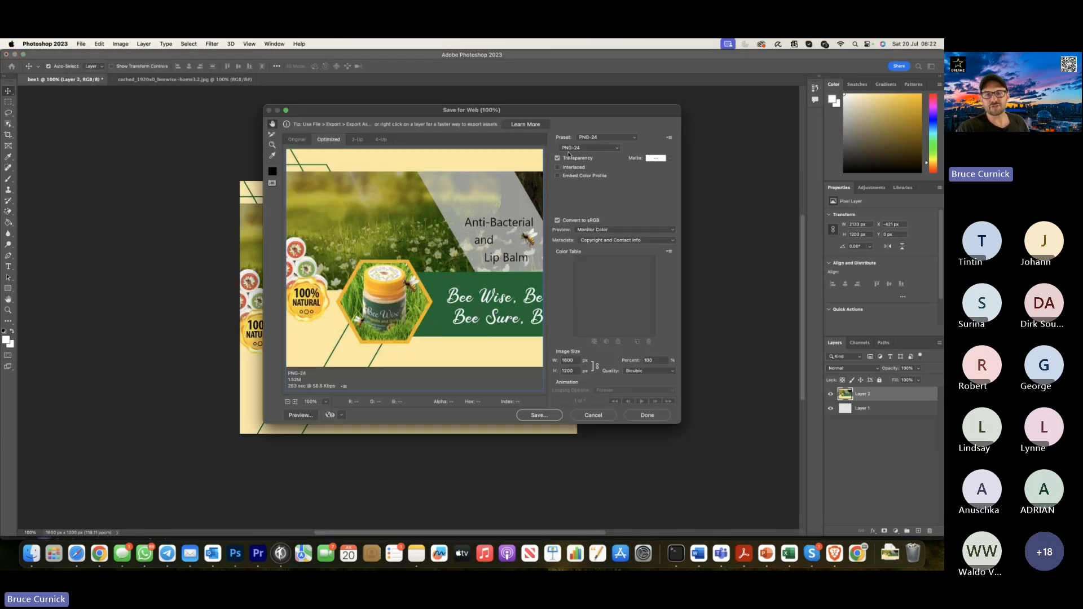
left_click(596, 149)
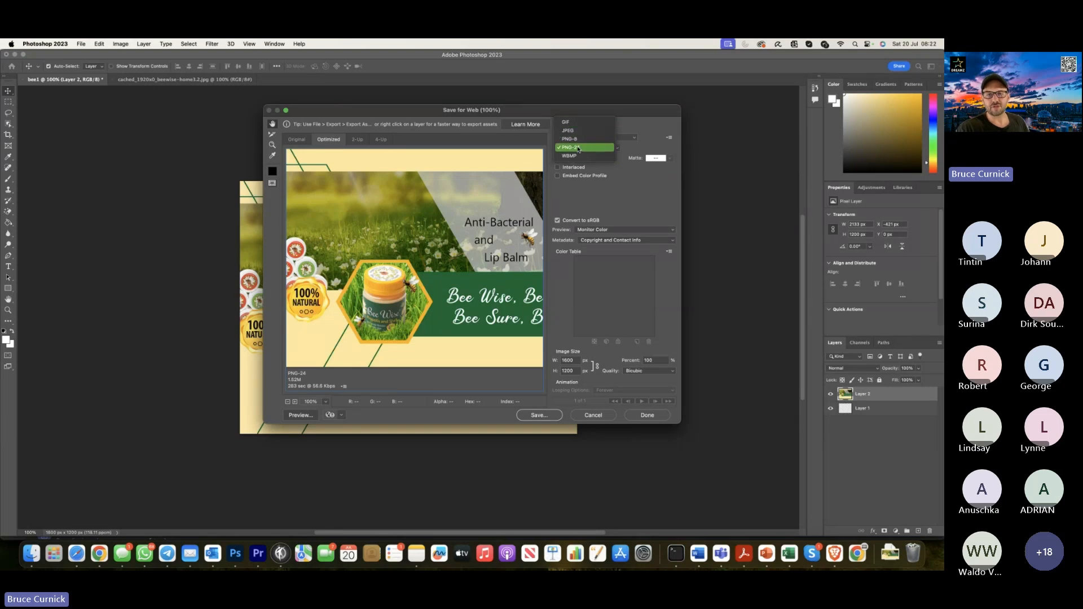
left_click(572, 148)
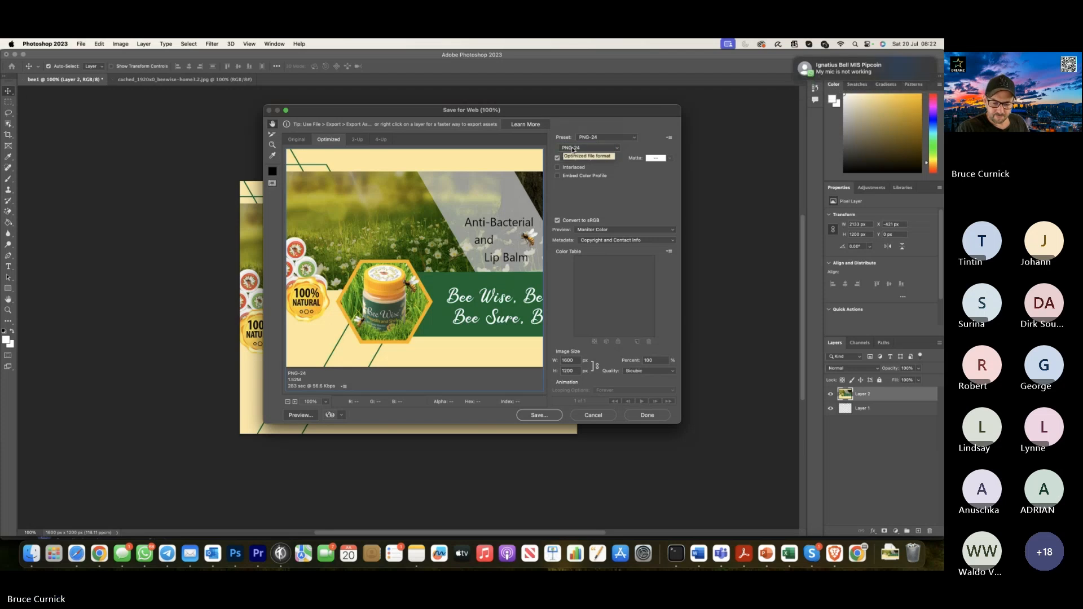
left_click(540, 418)
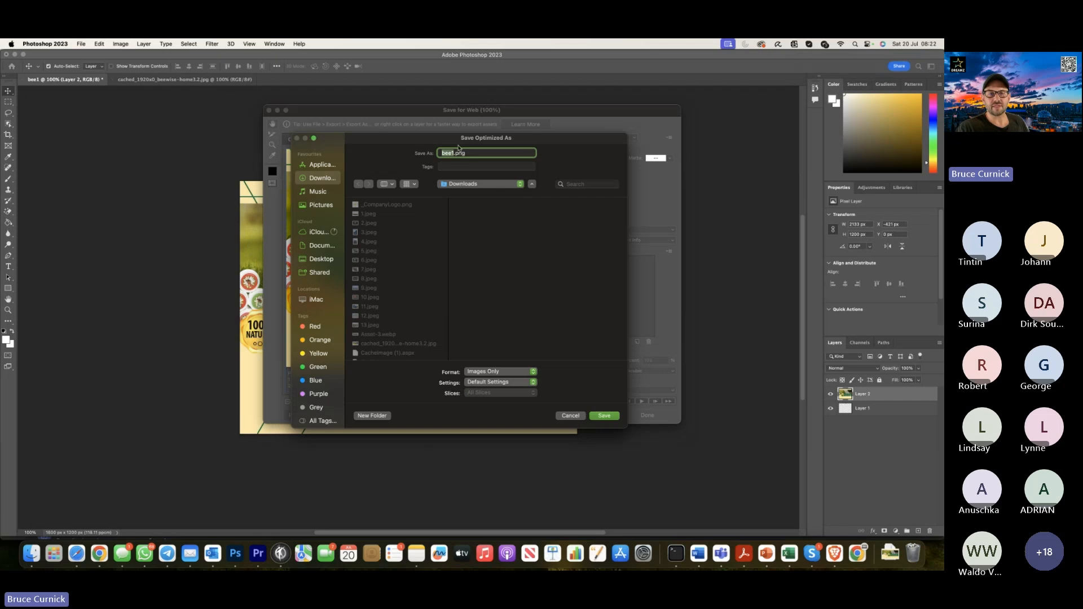
left_click(604, 415)
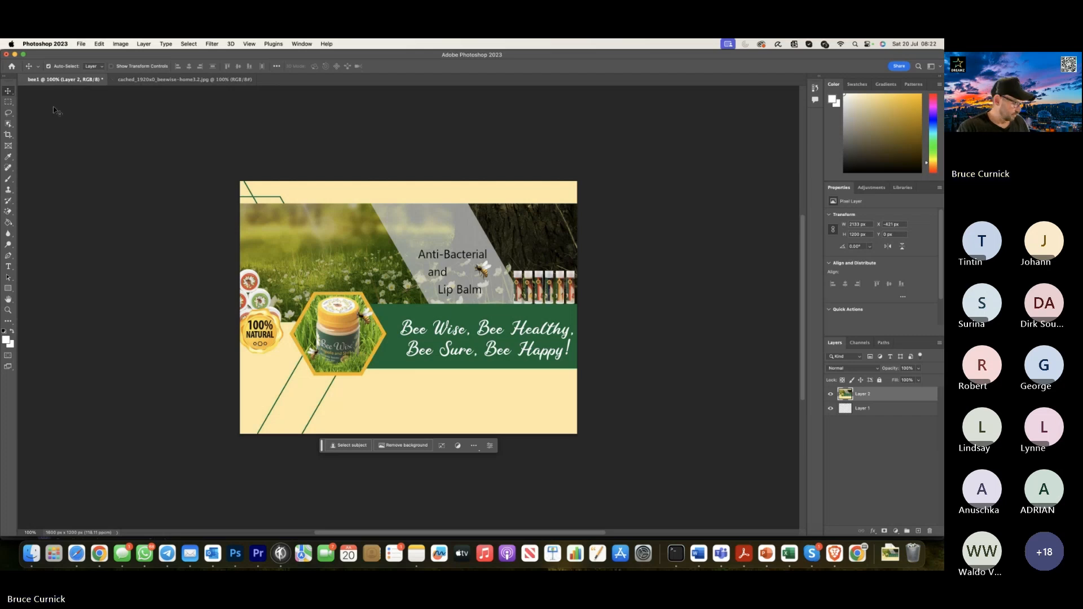
Create a new transparent document named Bee2 from the recent 512 x 512 px preset.
left_click(80, 45)
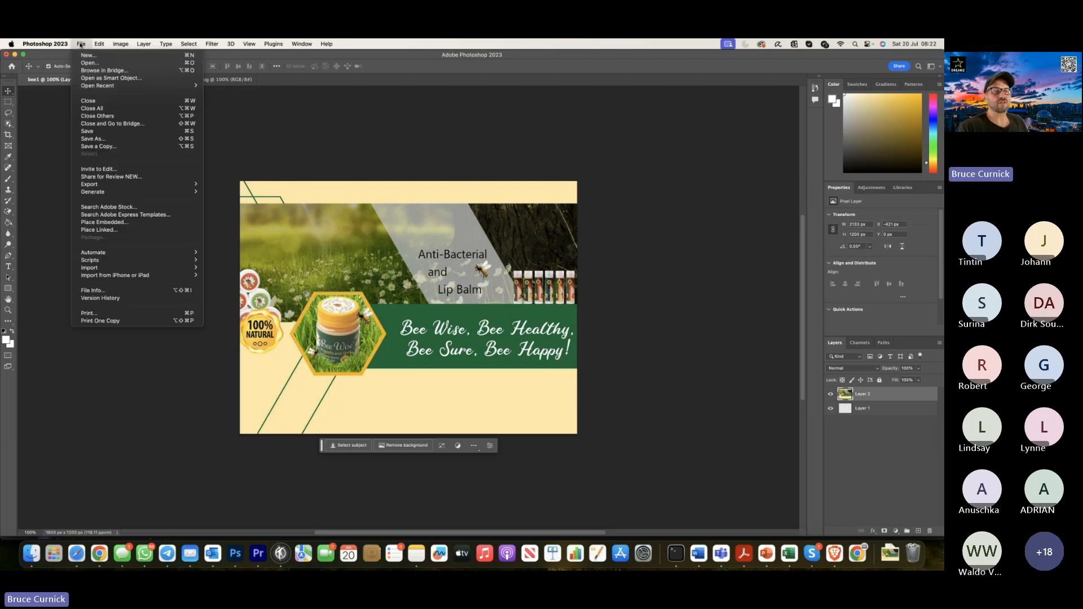
left_click(87, 56)
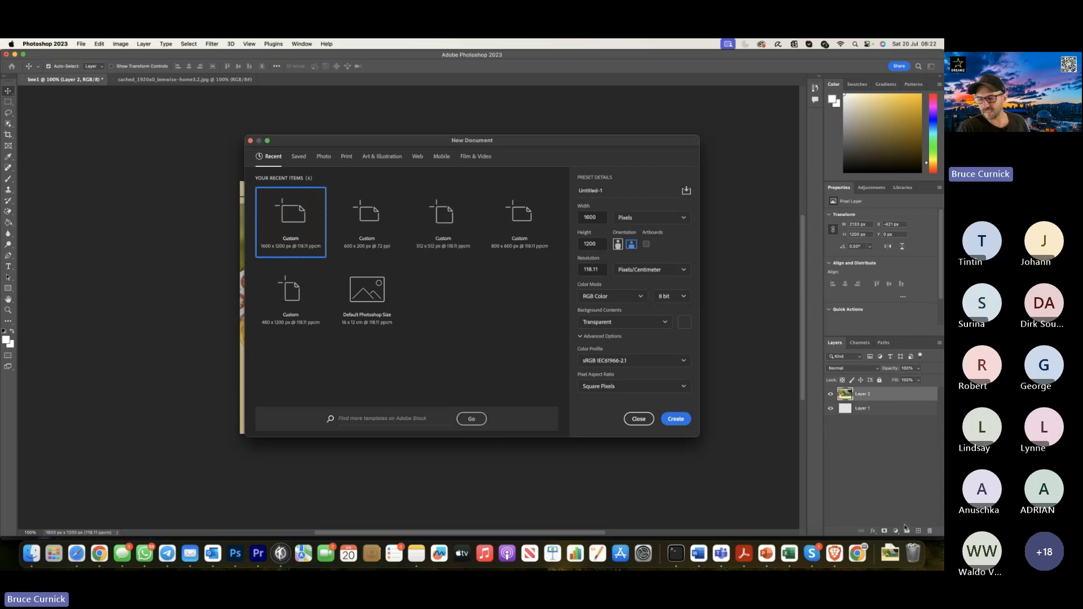
left_click(443, 223)
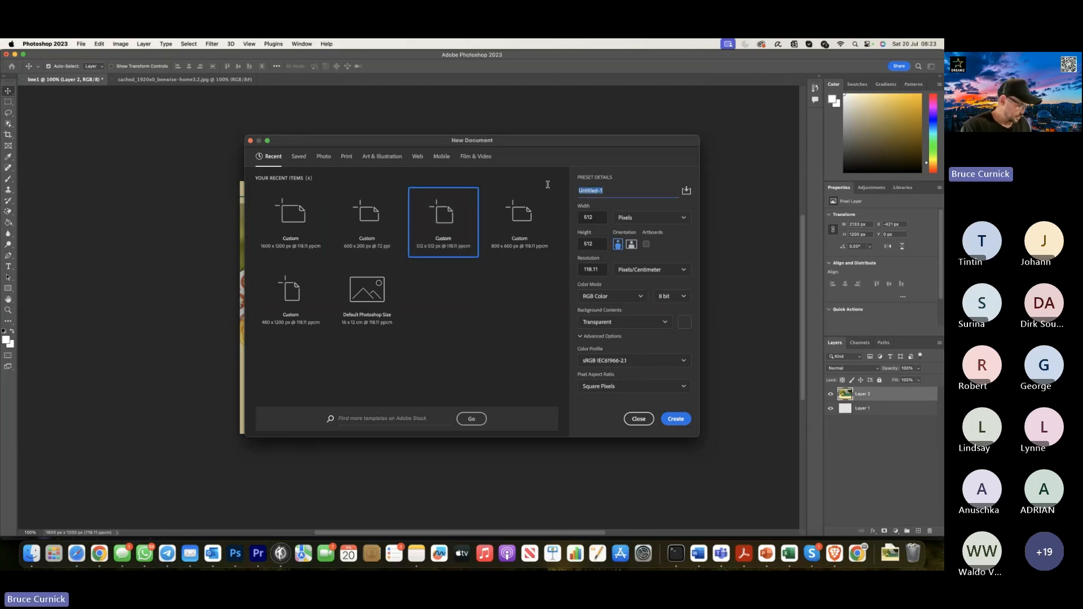
type("Bee2")
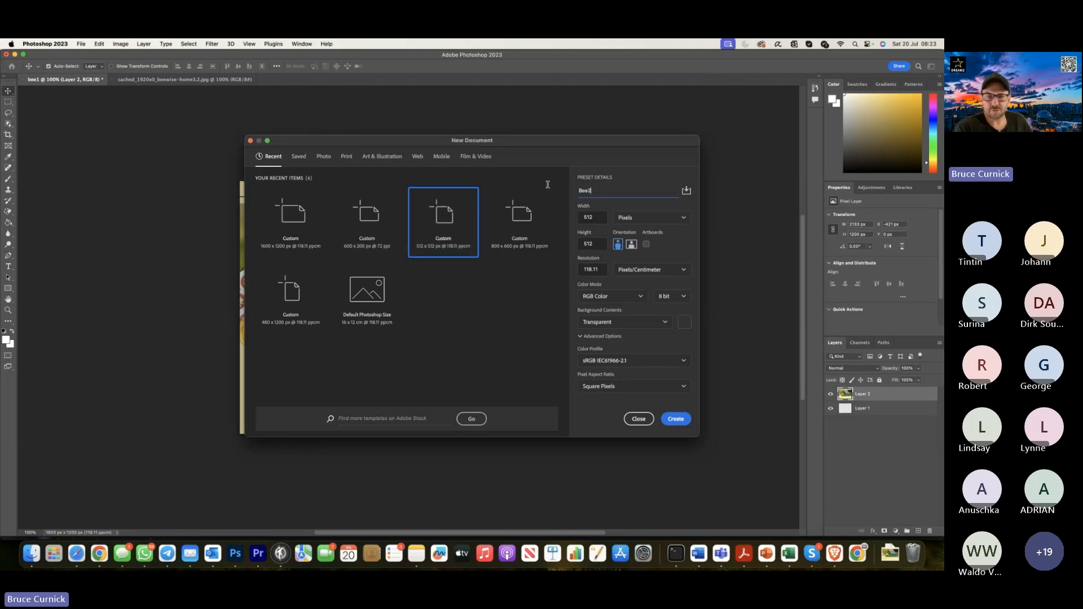
left_click(676, 418)
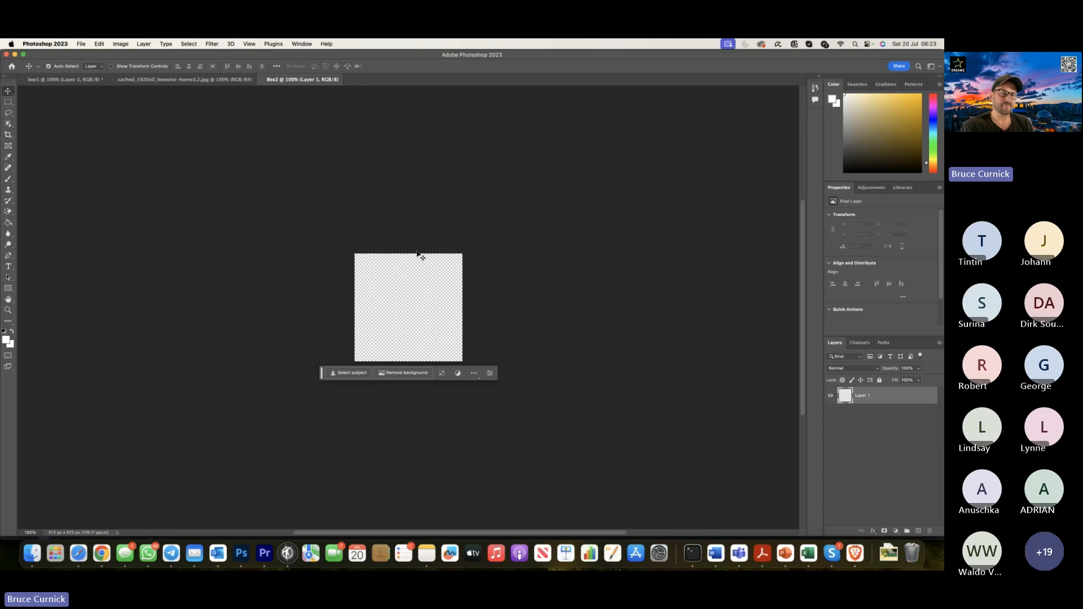
Open _CompanyLogo.png from the Downloads folder and apply the Magic Eraser to the corner area outside the round logo.
left_click(81, 45)
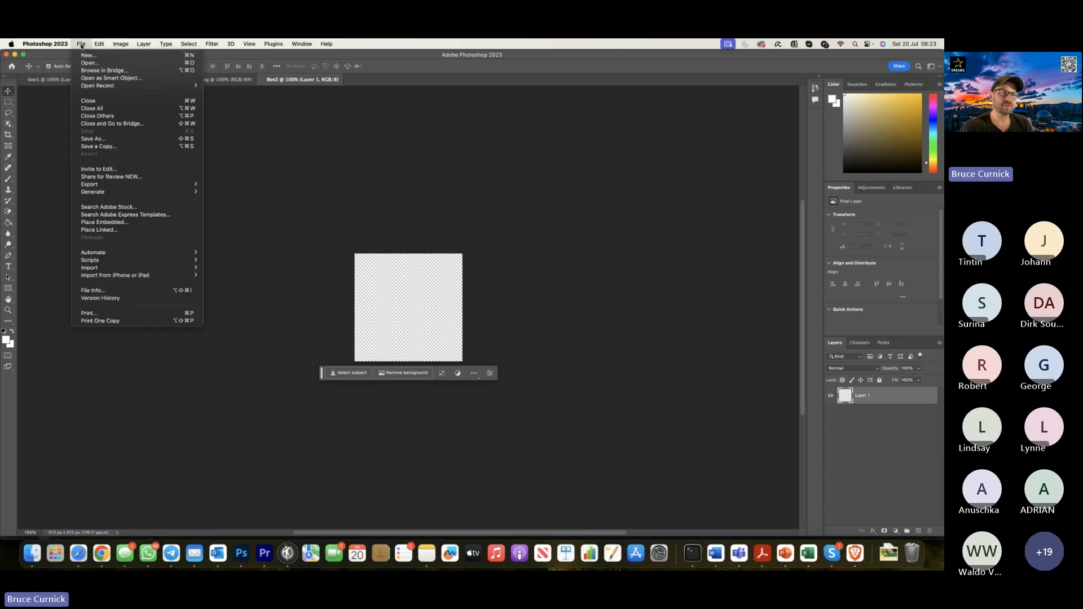
left_click(90, 63)
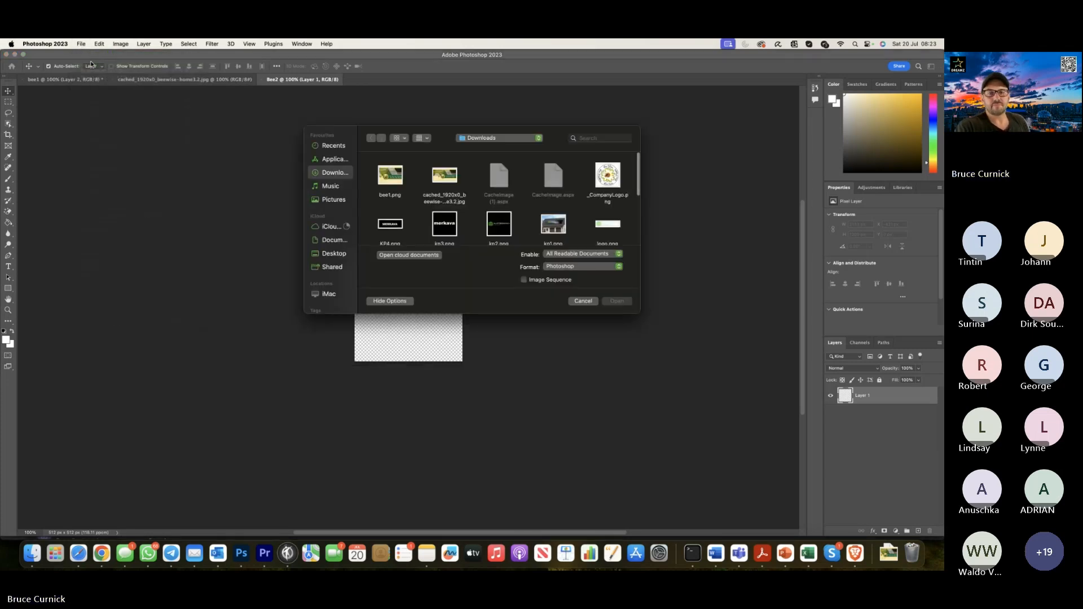
double_click(609, 177)
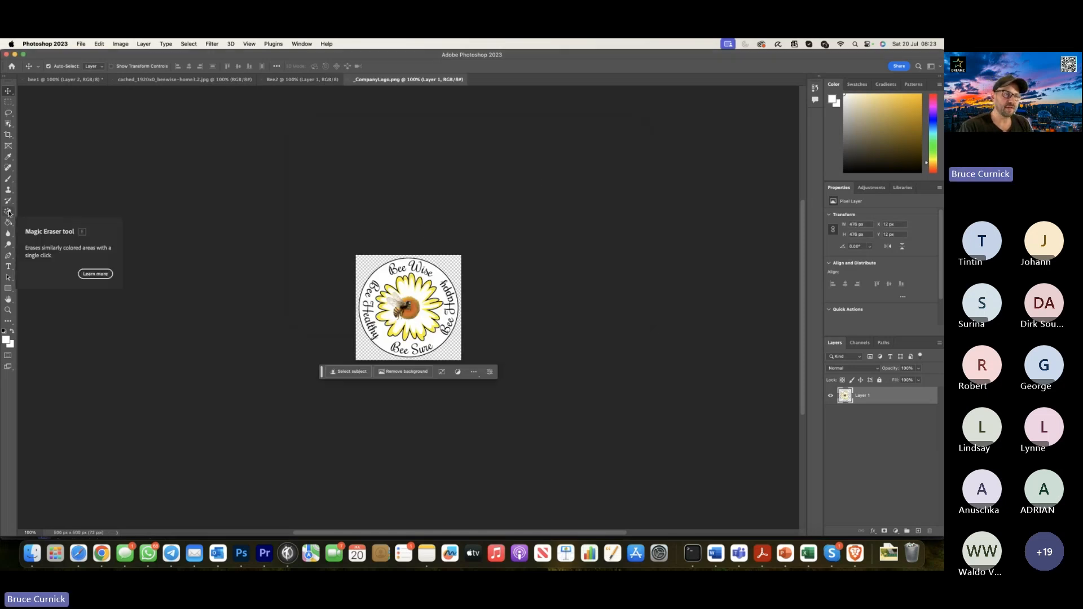
mouse_move(9, 213)
left_mouse_down()
mouse_move(55, 213)
mouse_move(53, 225)
left_mouse_up()
left_click(362, 269)
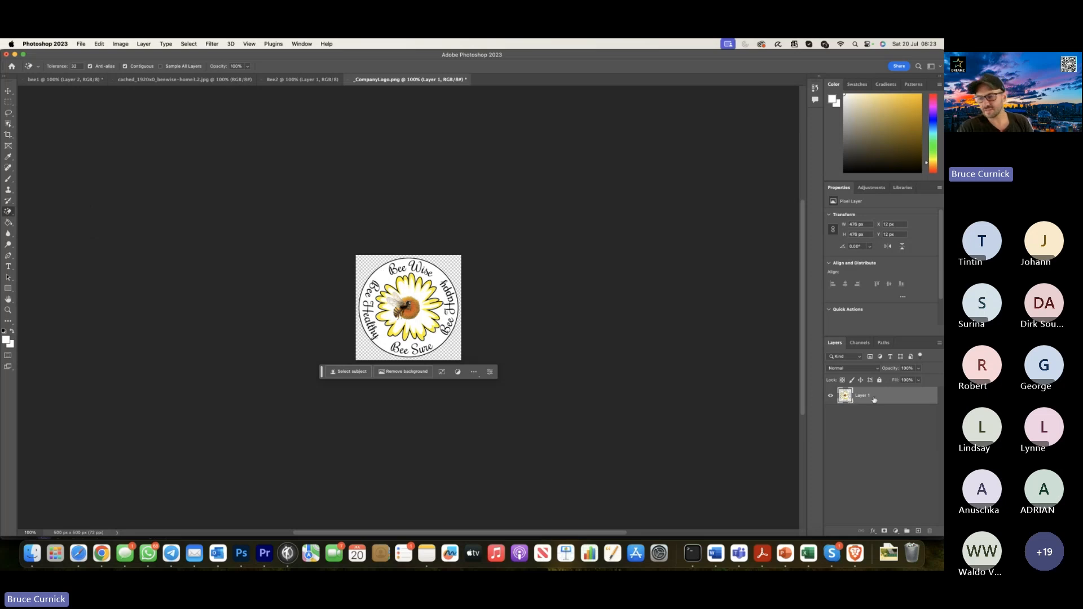
Copy the round logo layer into the Bee2 document and centre it on the canvas.
left_click_drag(861, 396, 412, 318)
key("super+t")
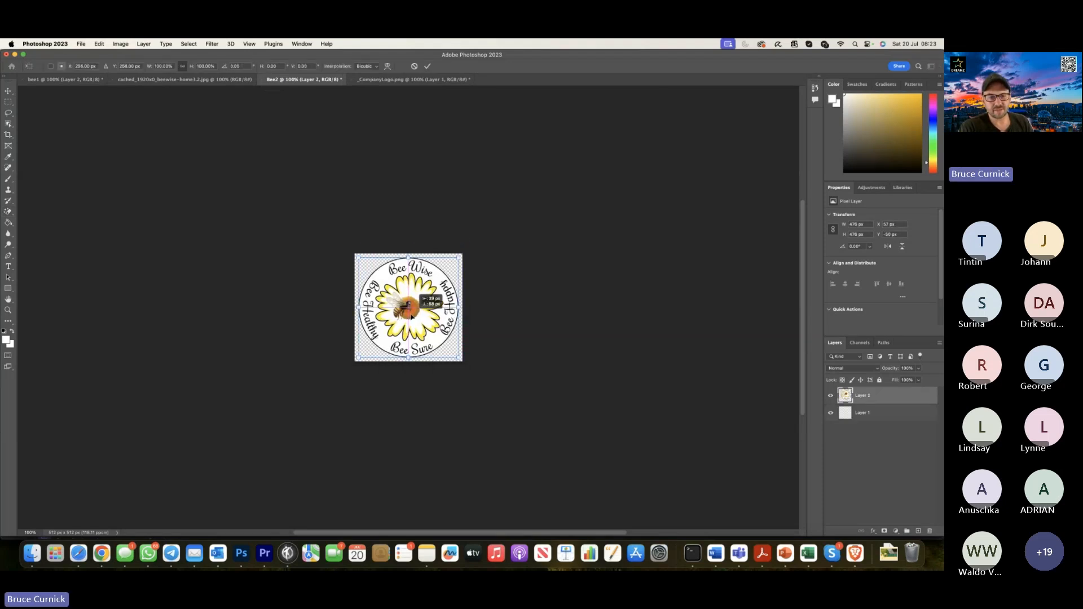
key("e")
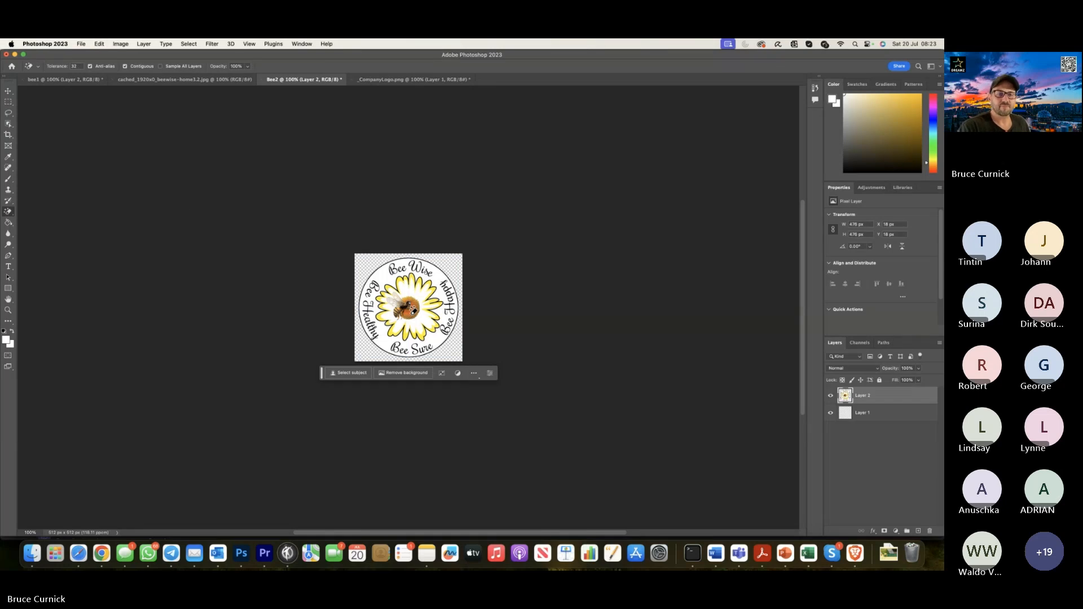
Export the Bee2 logo document with Save for Web as the PNG-24 file Bee2.png in the Downloads folder.
left_click(82, 44)
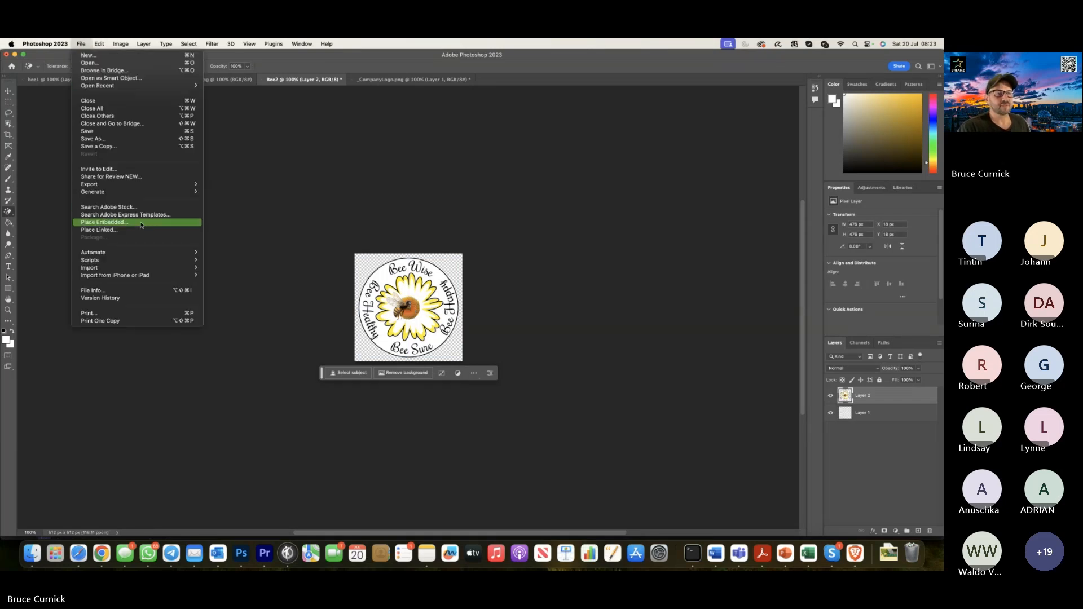
mouse_move(138, 186)
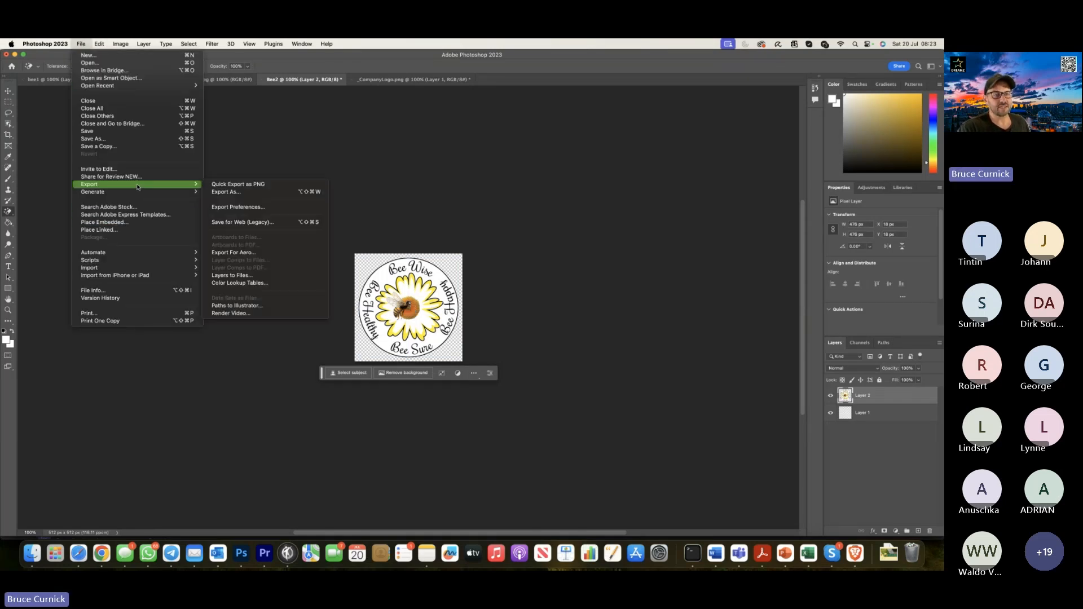
left_click(250, 224)
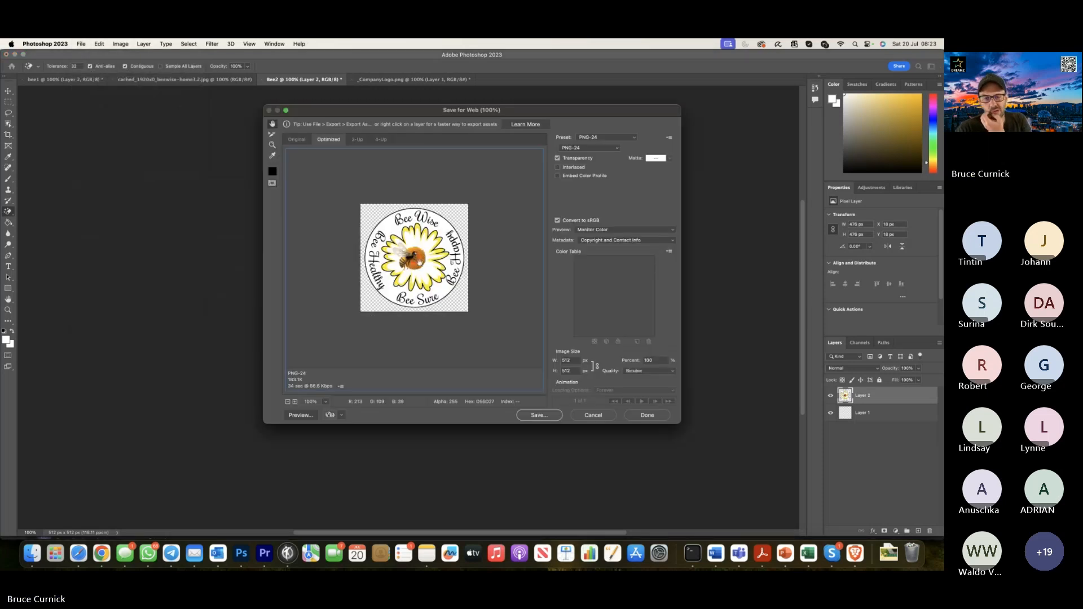
left_click(538, 416)
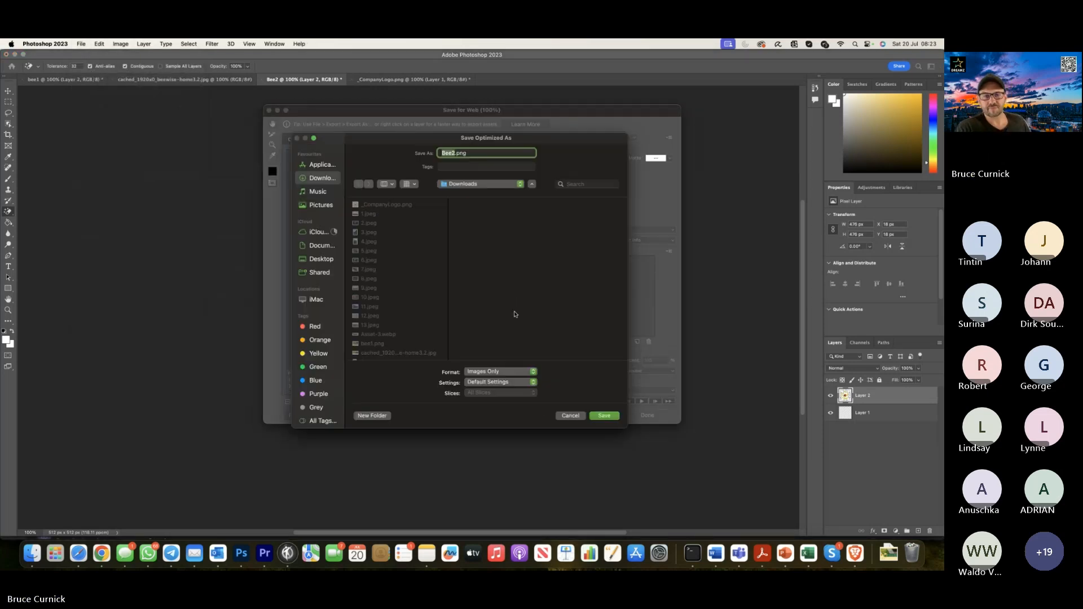
left_click(603, 416)
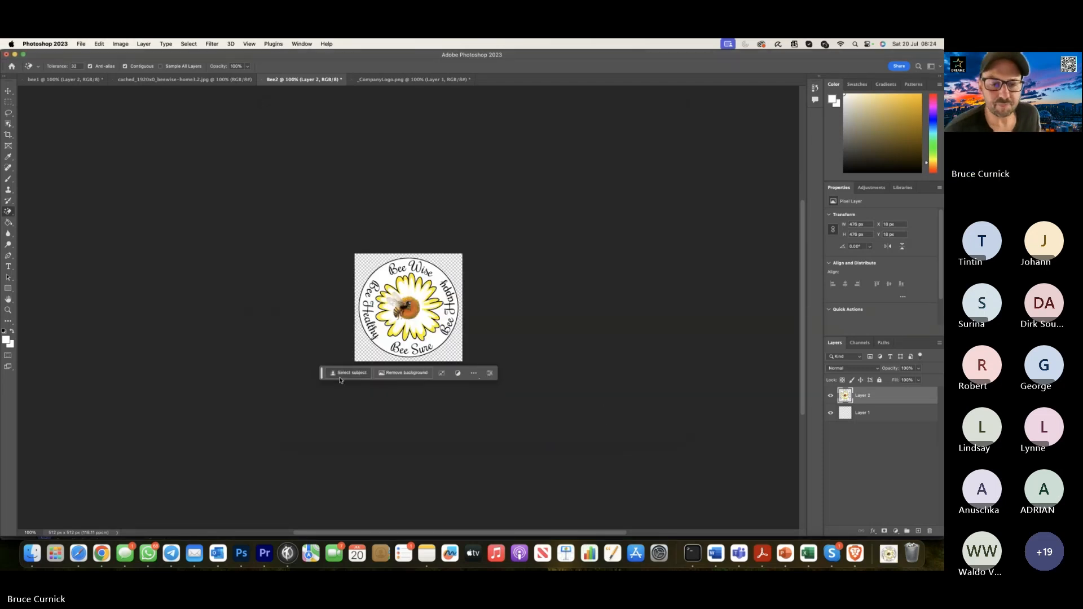
Switch to the Meishi companies page in Chrome, find the client's Dreamz Agent Plan account and log in as that company.
left_click(102, 554)
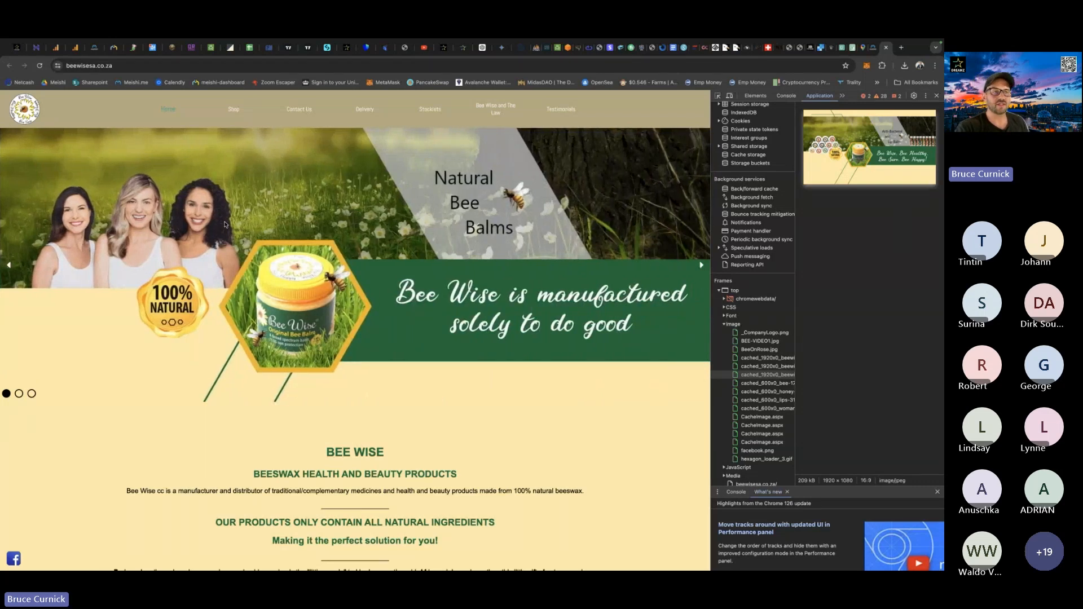
left_click(94, 47)
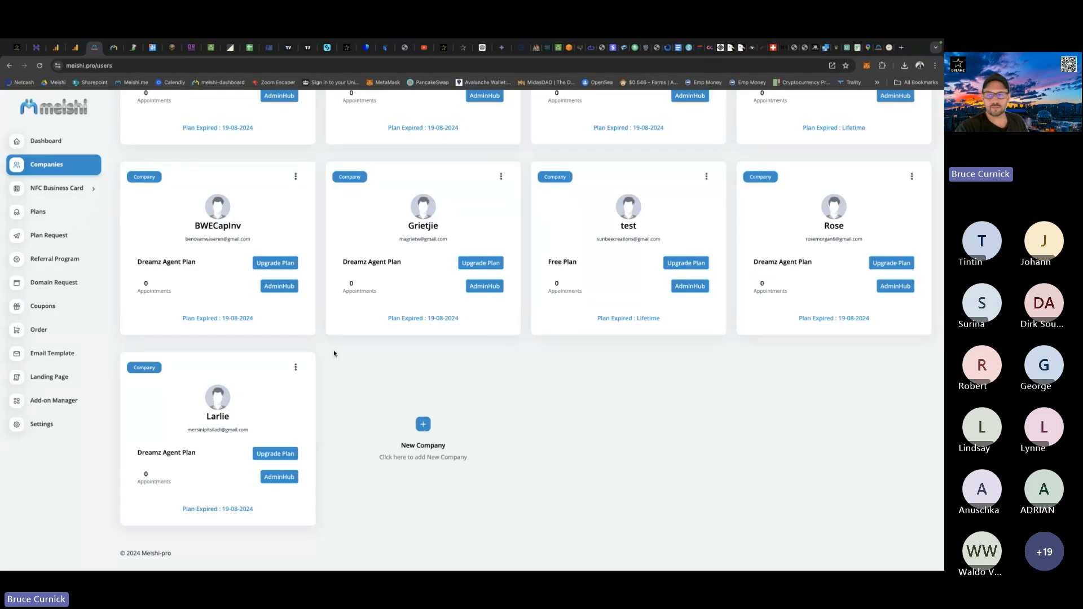
scroll(334, 354, "up", 15)
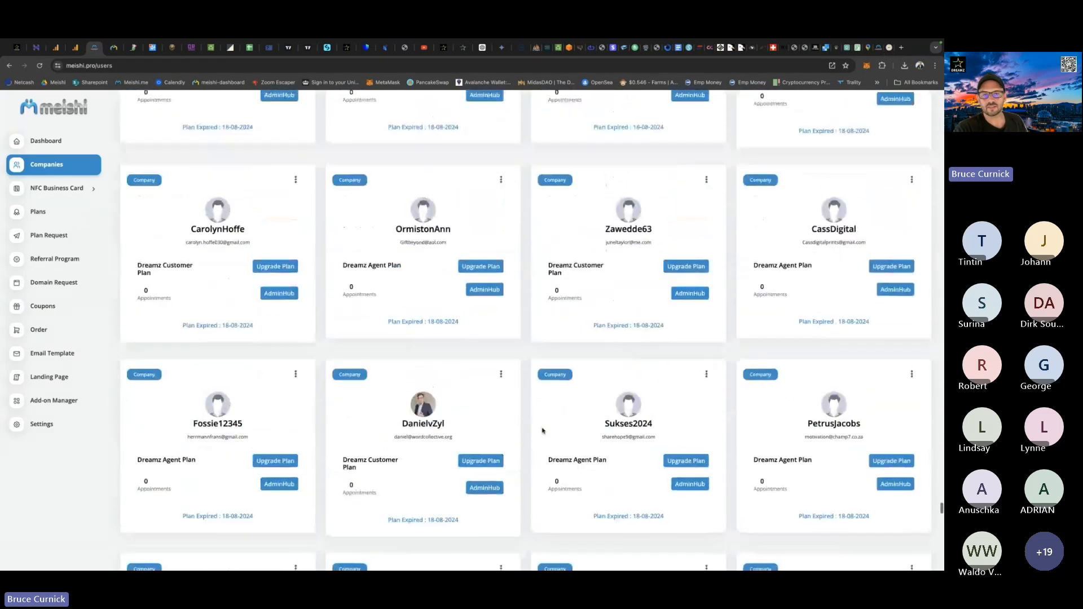
scroll(542, 431, "up", 10)
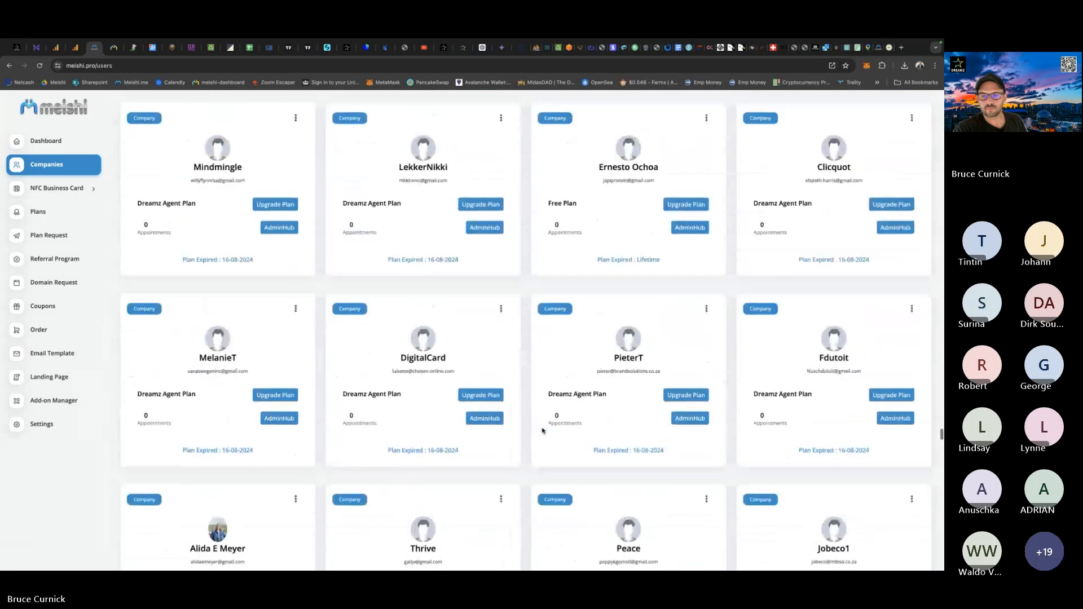
scroll(542, 430, "up", 12)
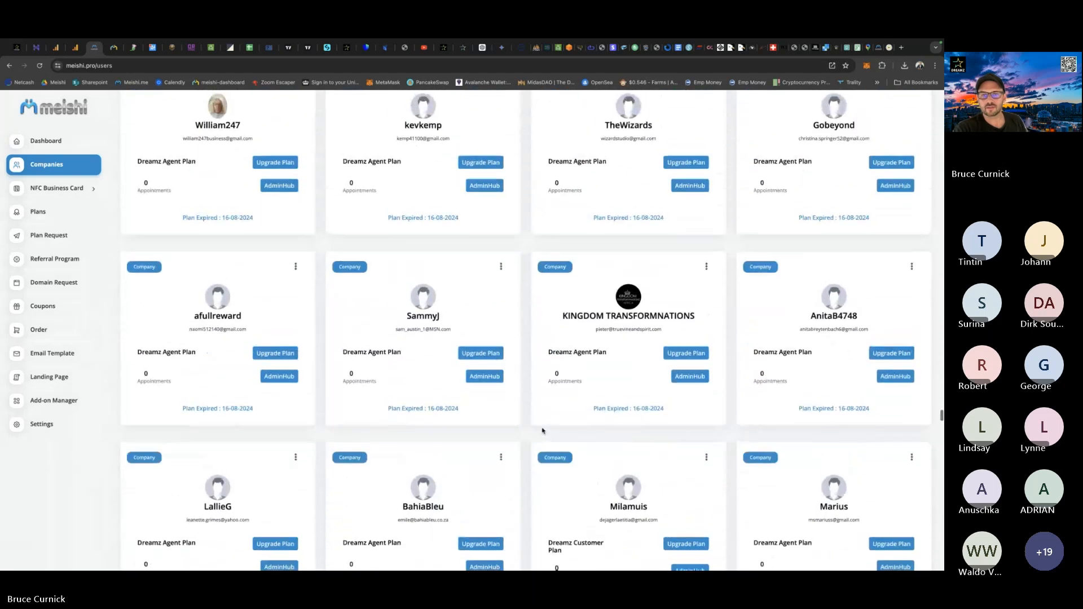
scroll(542, 430, "up", 8)
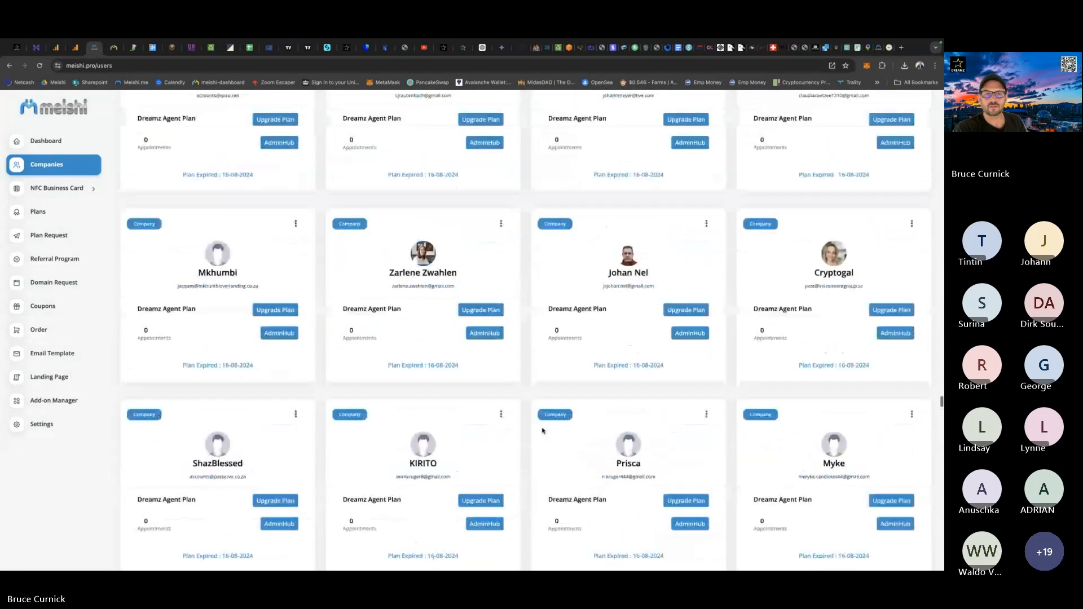
scroll(543, 431, "up", 5)
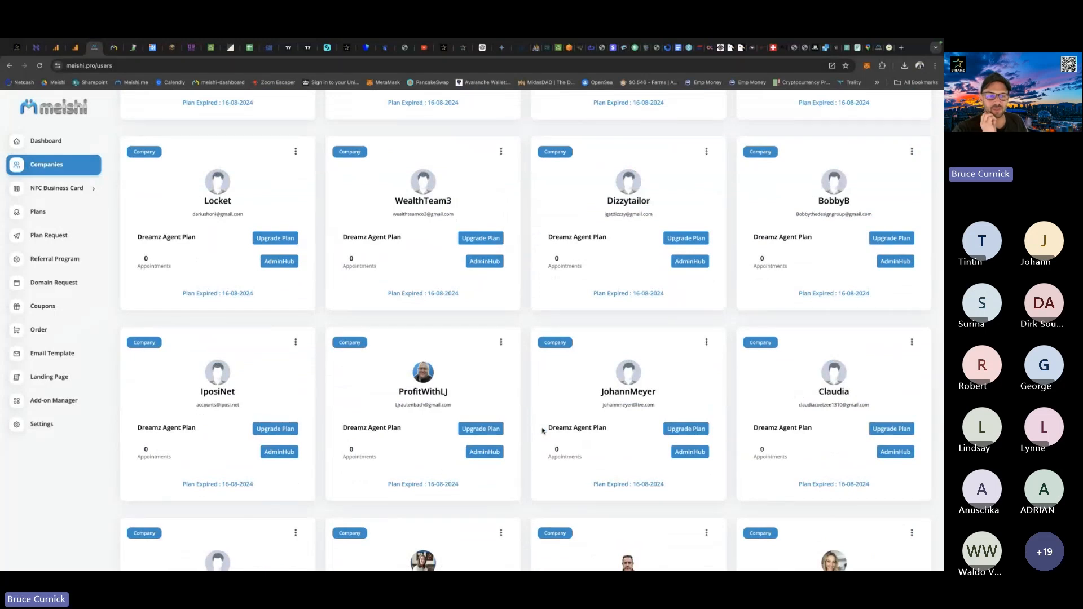
scroll(524, 404, "up", 2)
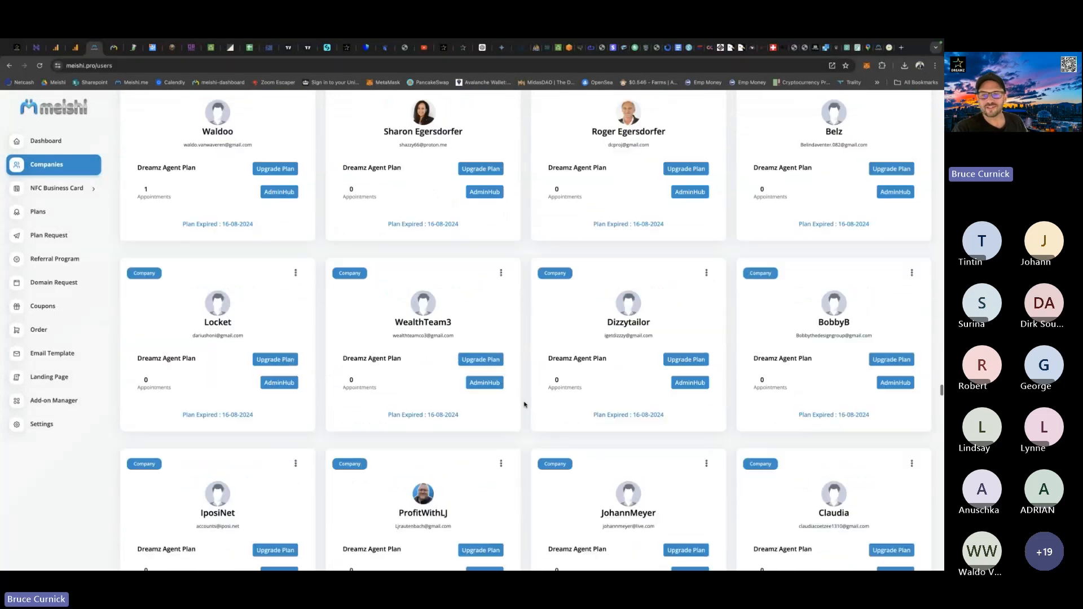
scroll(524, 404, "up", 1)
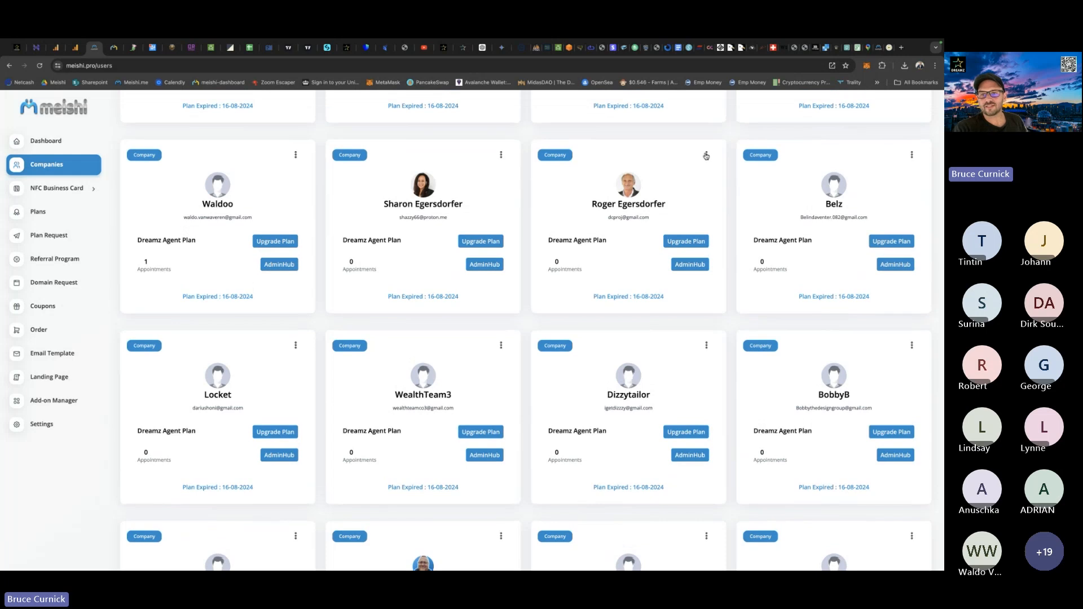
left_click(706, 155)
left_click(669, 233)
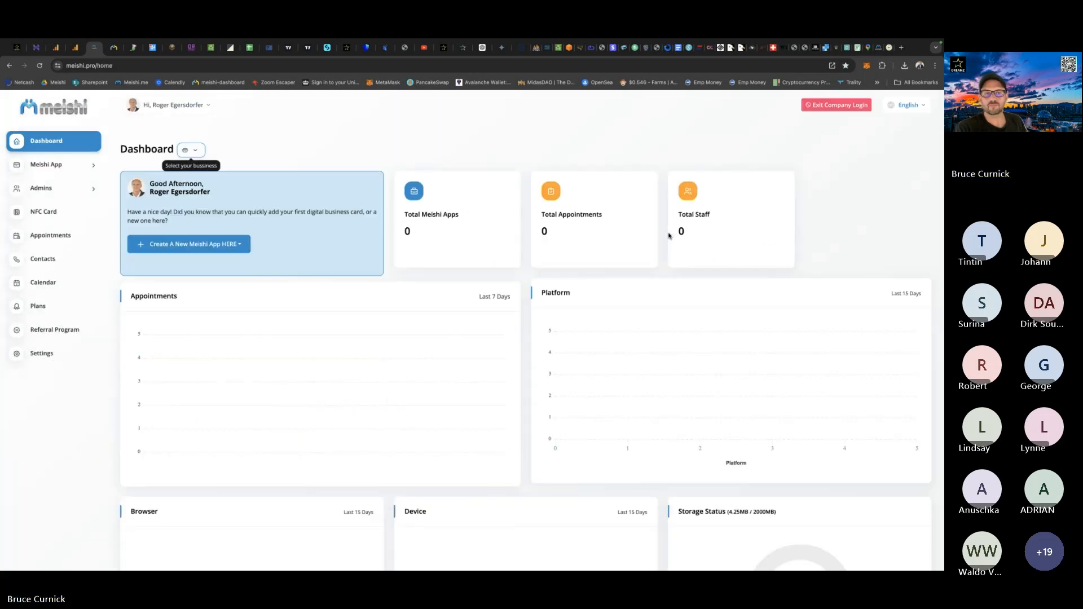
Open the client's profile page and save the personal info.
left_click(208, 106)
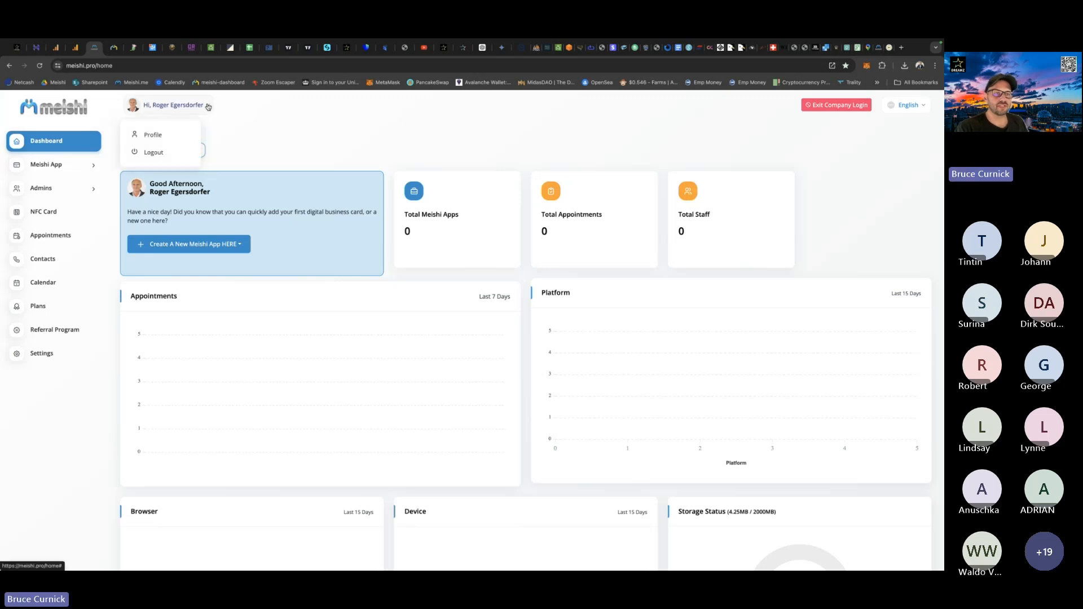
left_click(159, 136)
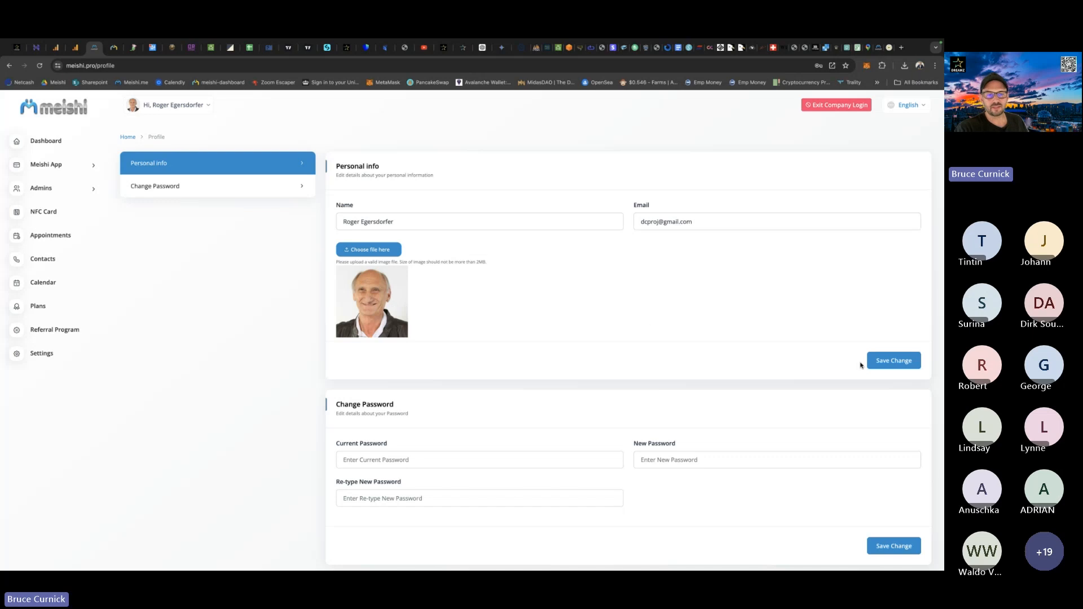
left_click(895, 361)
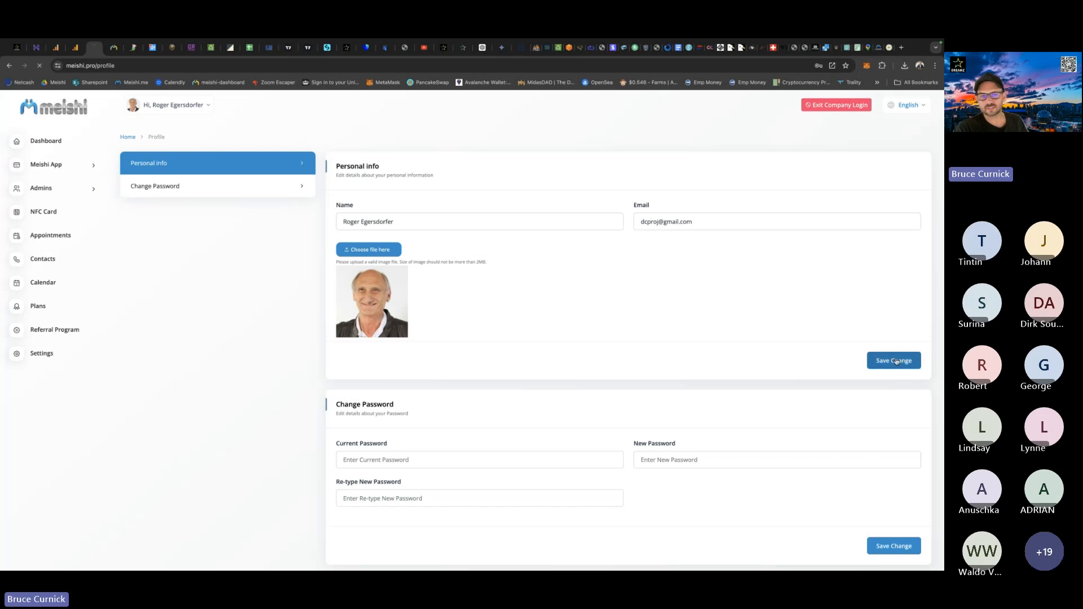
Open the company's Site Settings and choose Bee2.png from the Downloads folder as the Favicon image.
left_click(40, 357)
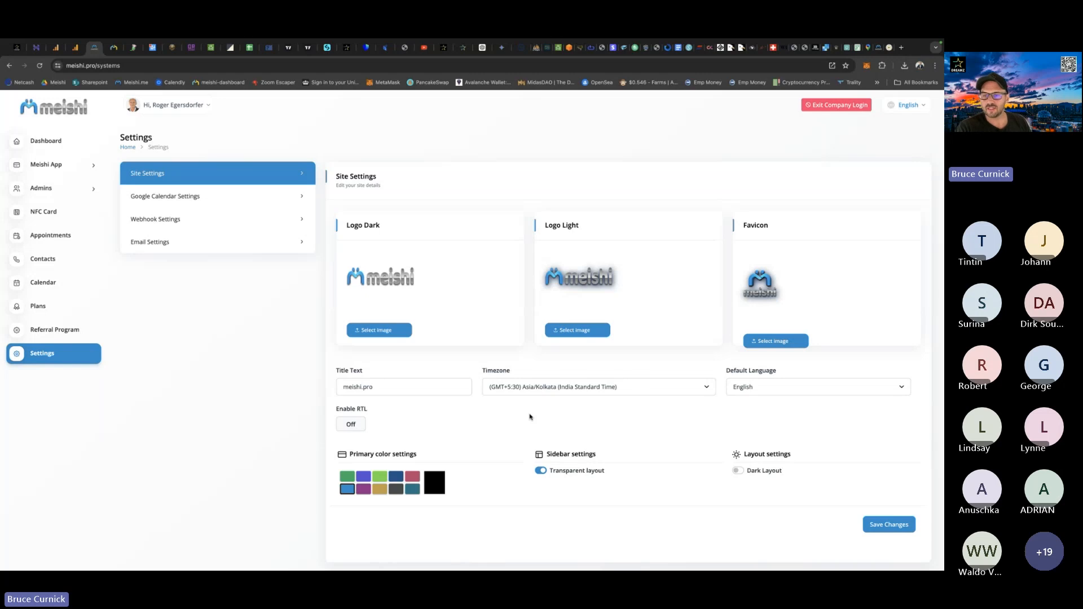
left_click_drag(772, 226, 744, 225)
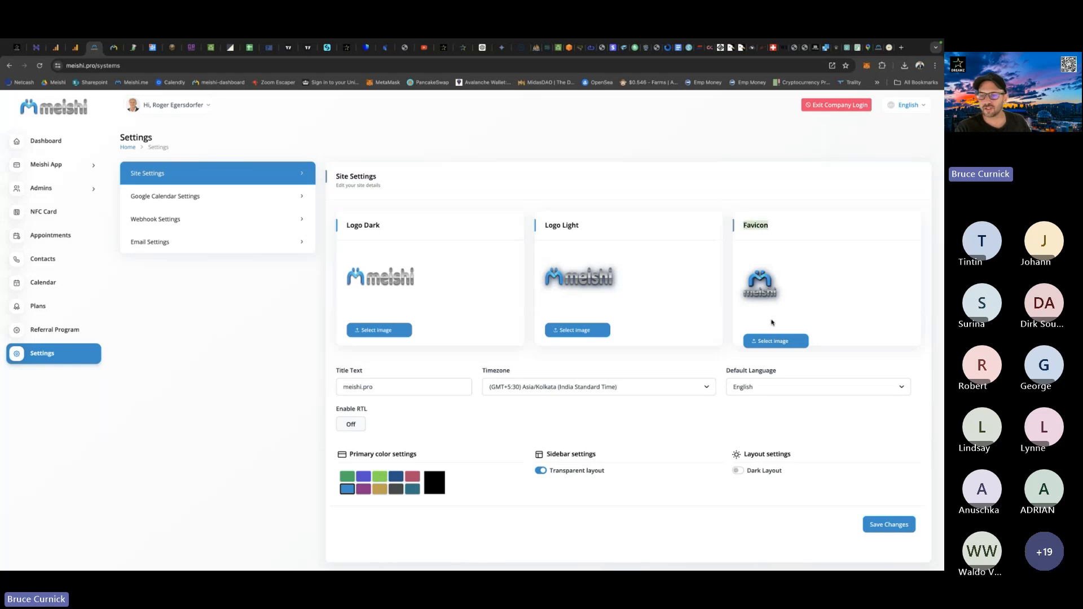
left_click(765, 343)
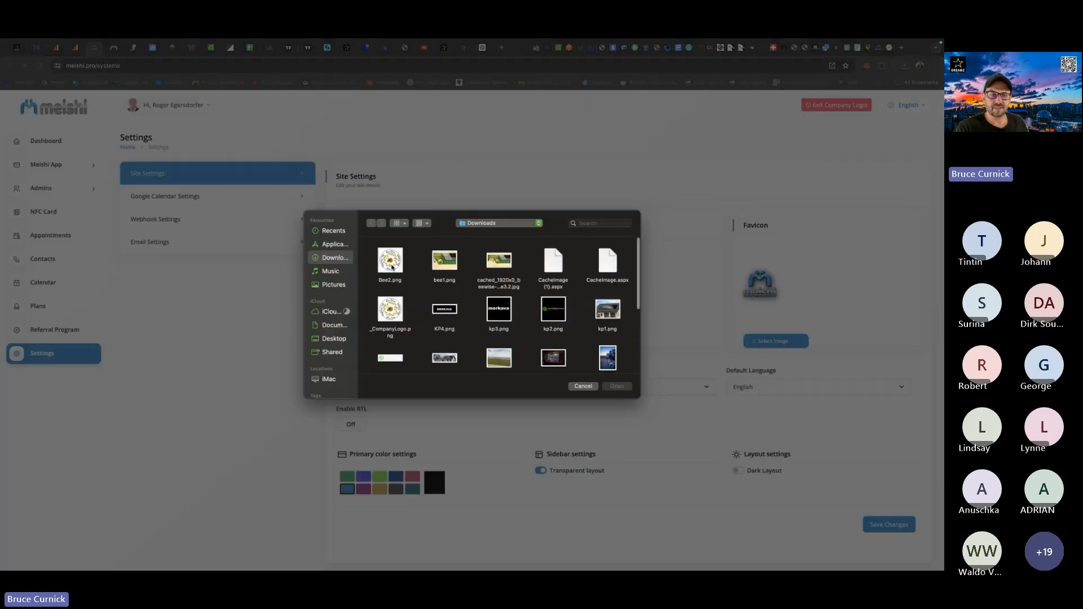
double_click(391, 266)
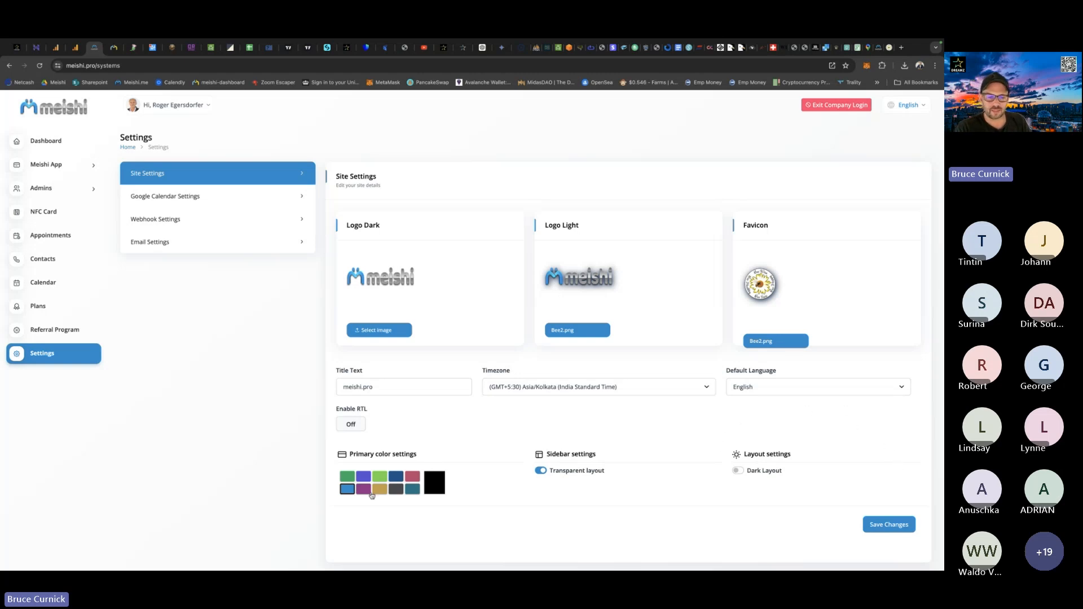
left_click(562, 332)
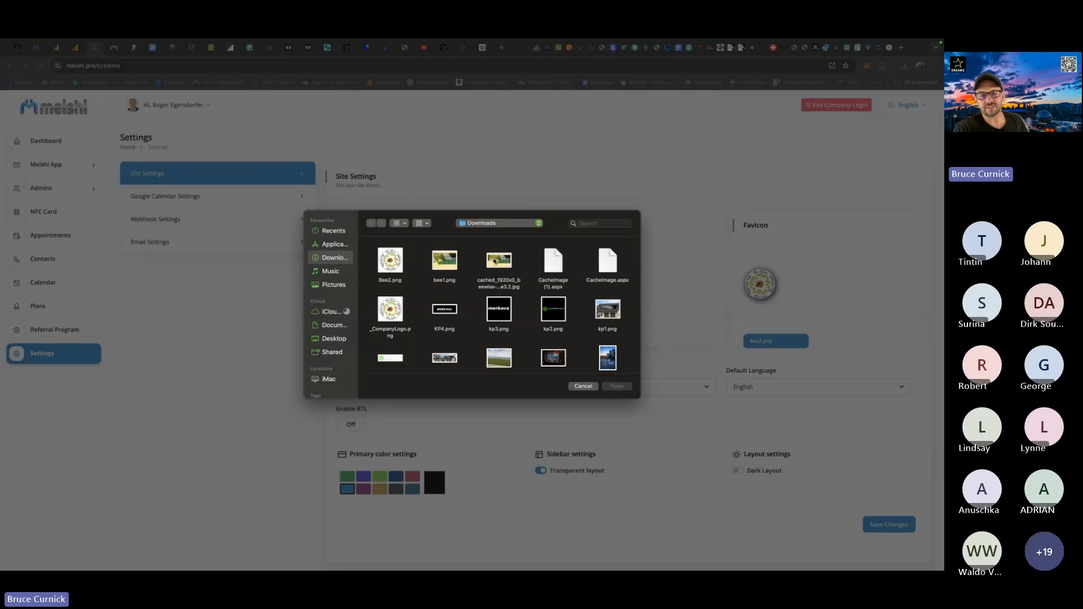
left_click(583, 387)
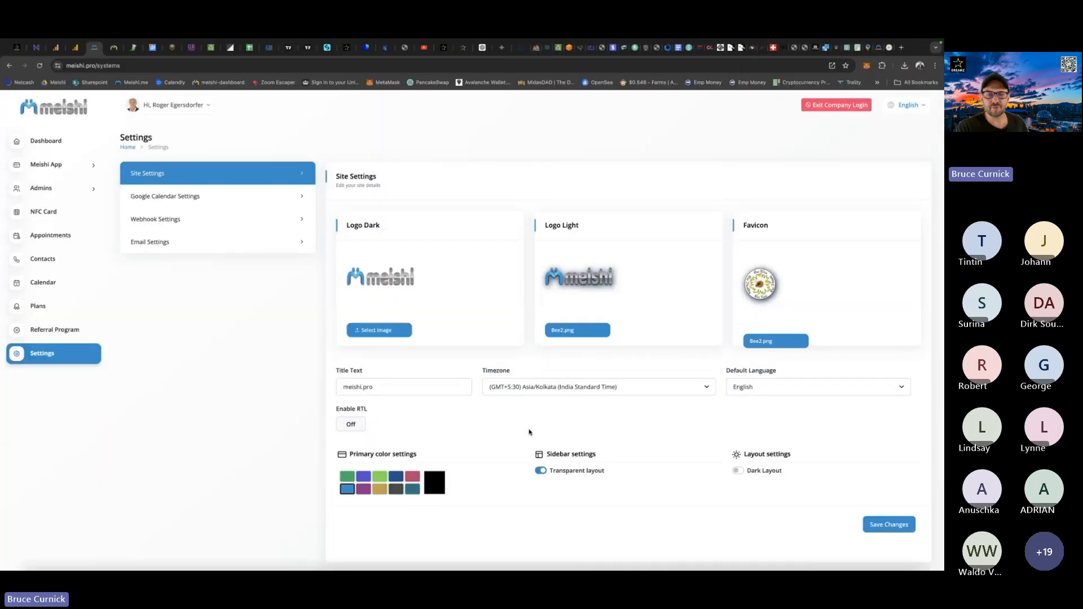
Switch to Photoshop and export the cached_1920x0_beewise-home3.2.jpg banner with Save for Web as the PNG-24 file Bee3.png in Downloads.
key("ctrl+Up")
left_click(454, 484)
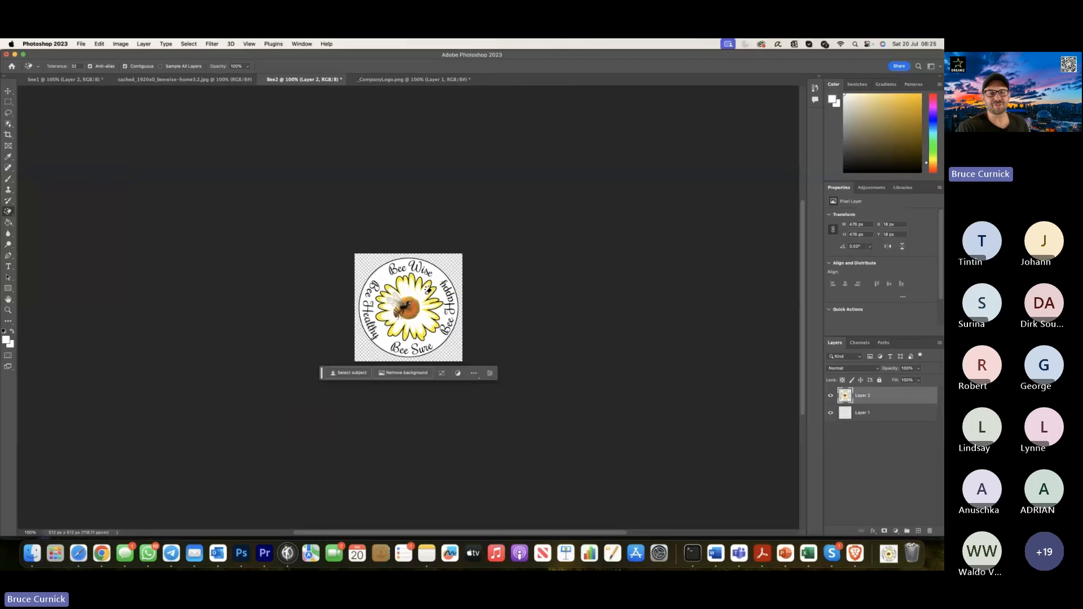
left_click(412, 79)
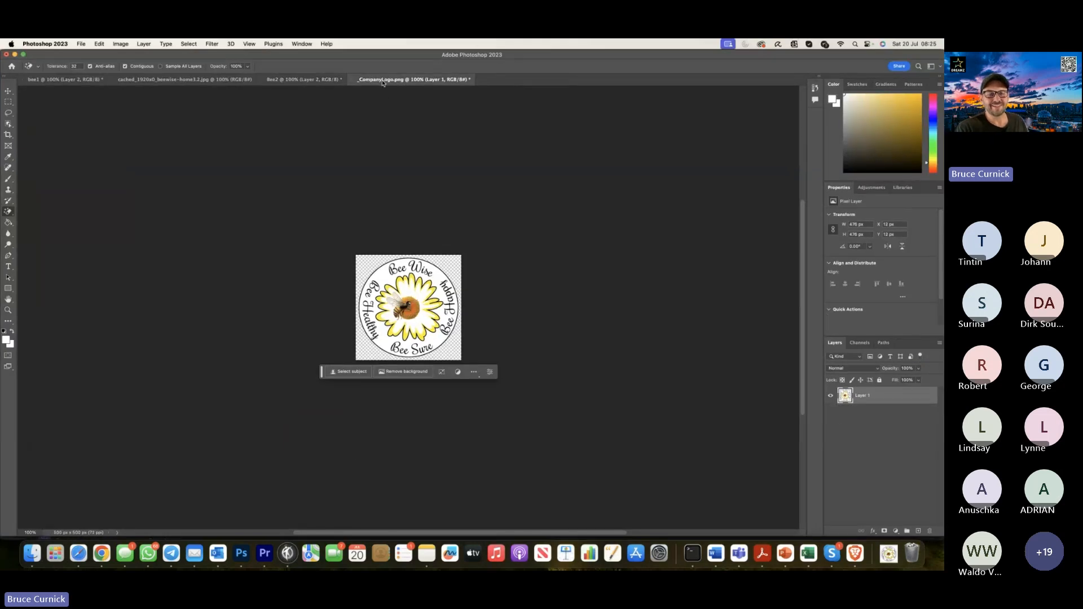
left_click(208, 82)
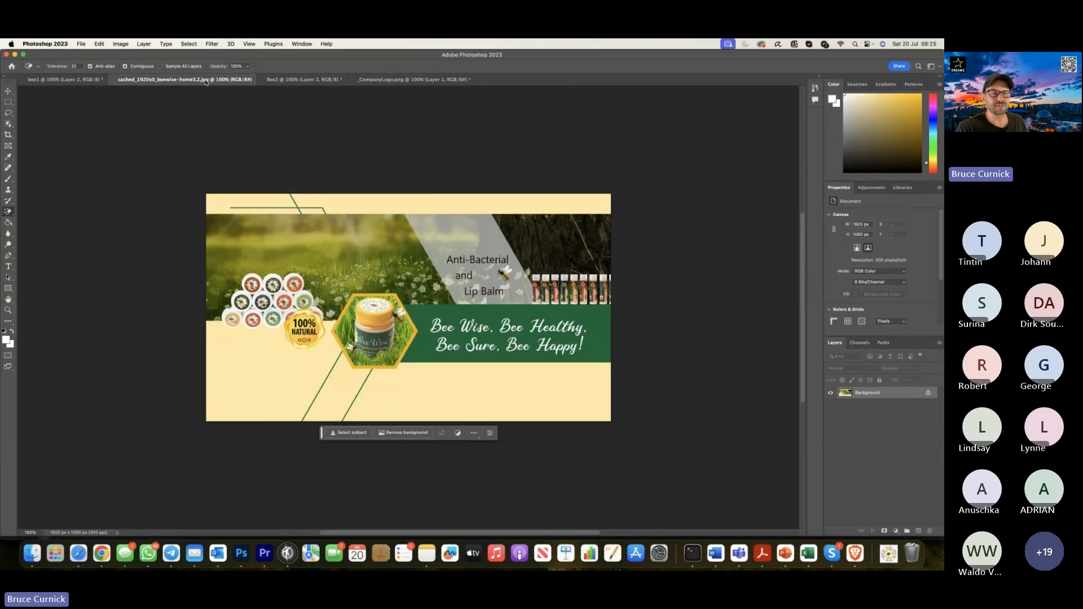
left_click(81, 44)
mouse_move(100, 186)
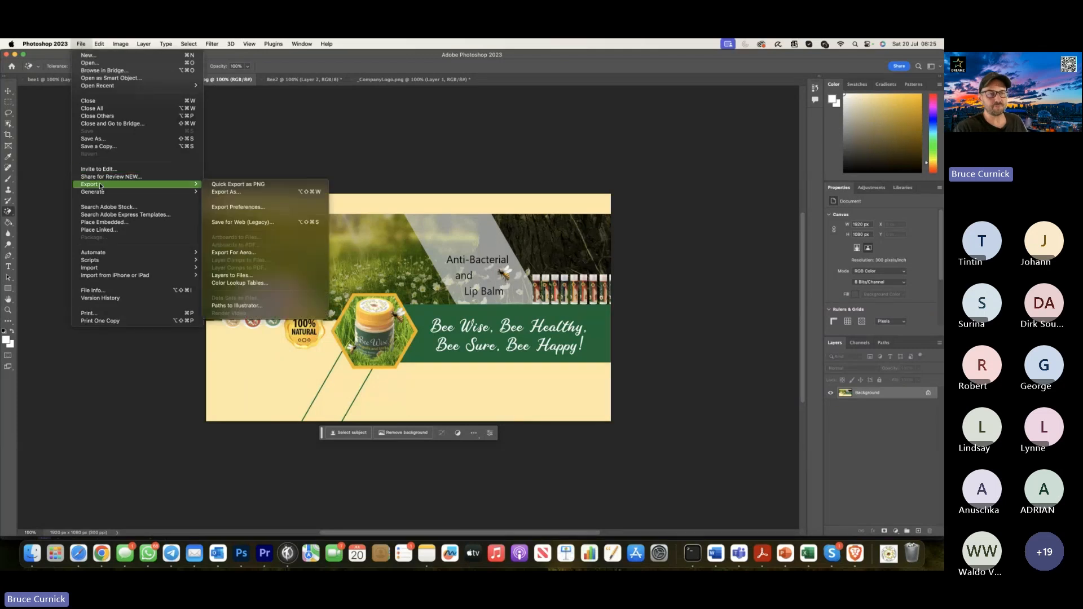
left_click(243, 223)
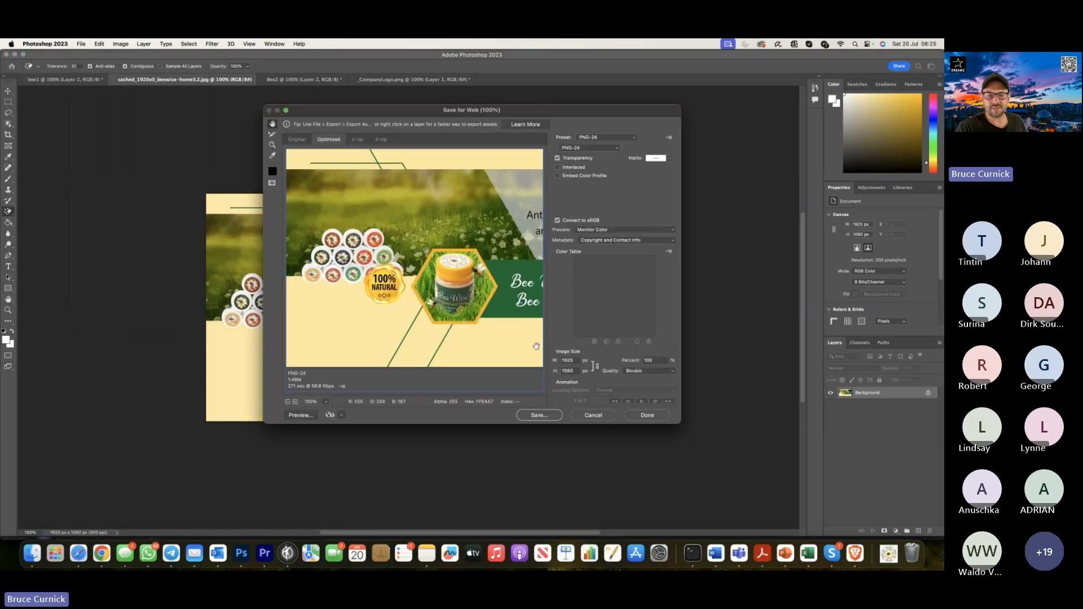
left_click(539, 416)
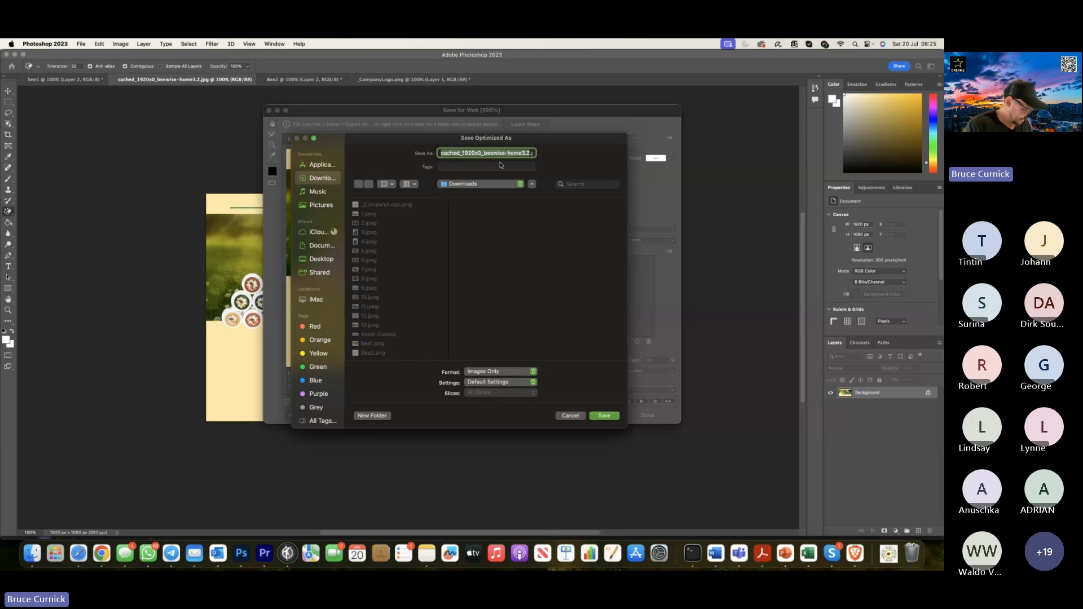
type("Bee3.png")
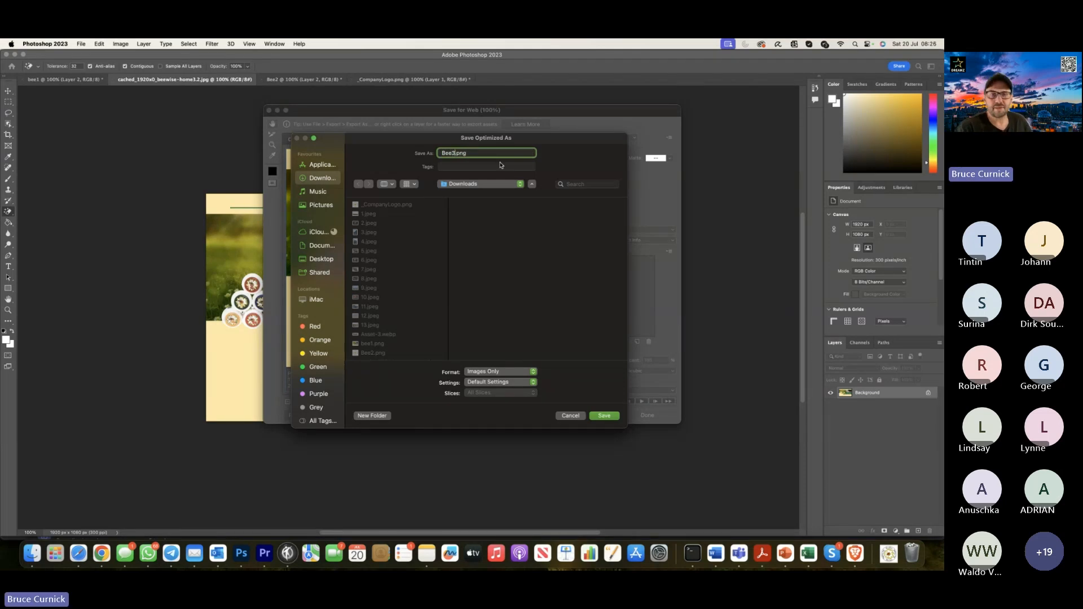
left_click(602, 417)
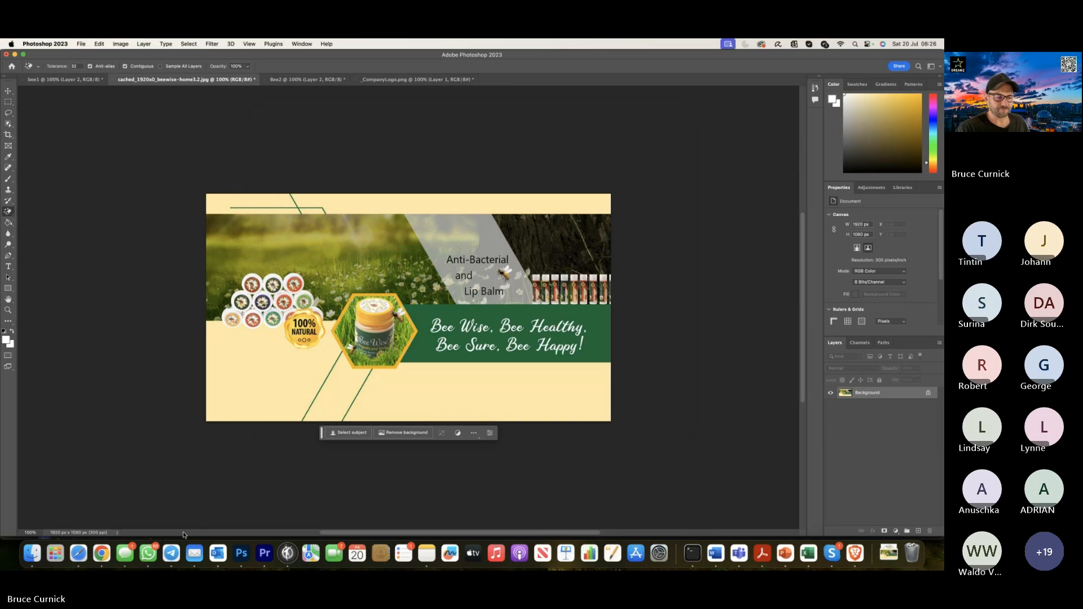
Return to the Meishi Site Settings in Chrome and choose Bee3.png from Downloads as the Logo Light image.
left_click(106, 558)
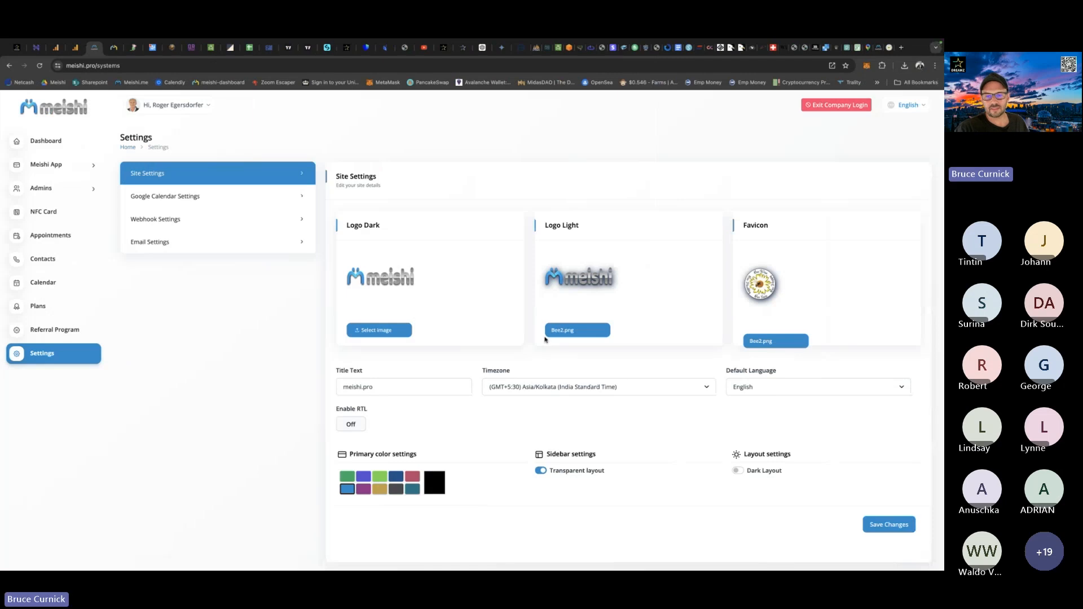
left_click(563, 331)
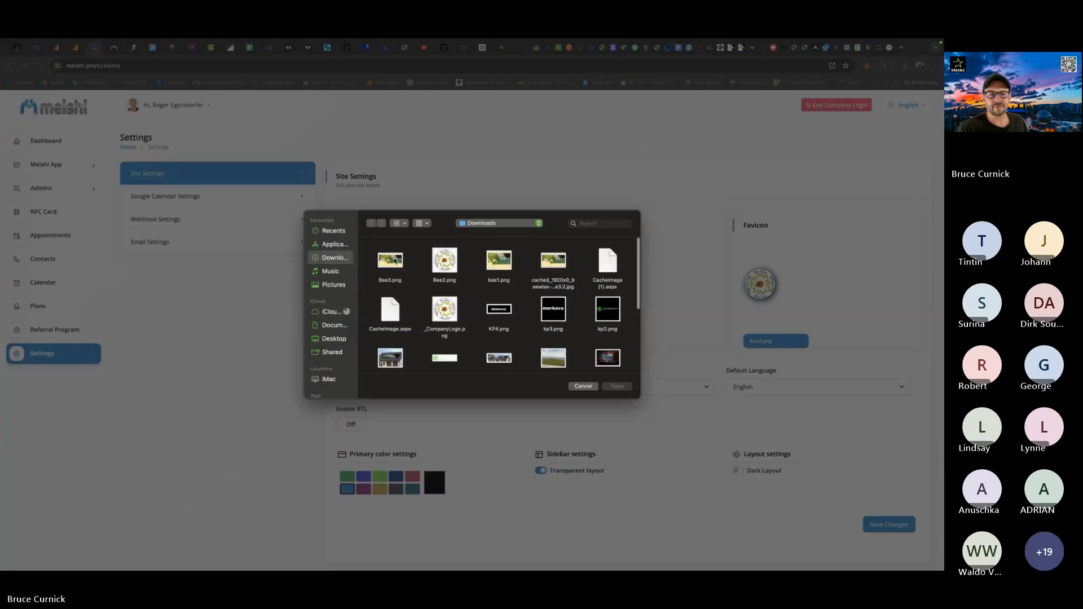
double_click(395, 260)
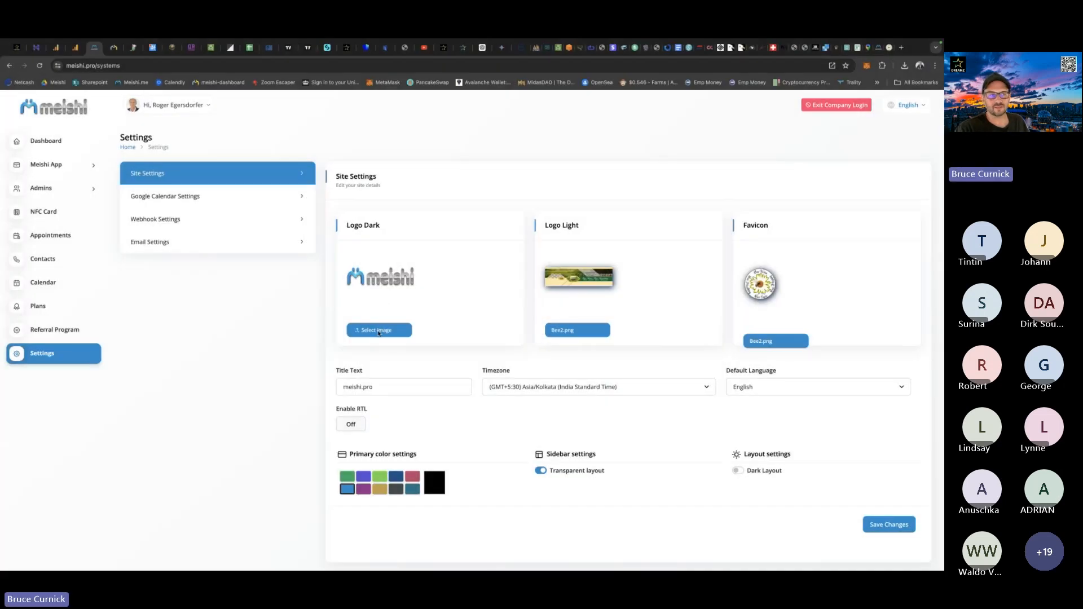
Choose Bee3.png from the Downloads folder as the Logo Dark image and save the site settings.
left_click(379, 331)
left_click(394, 263)
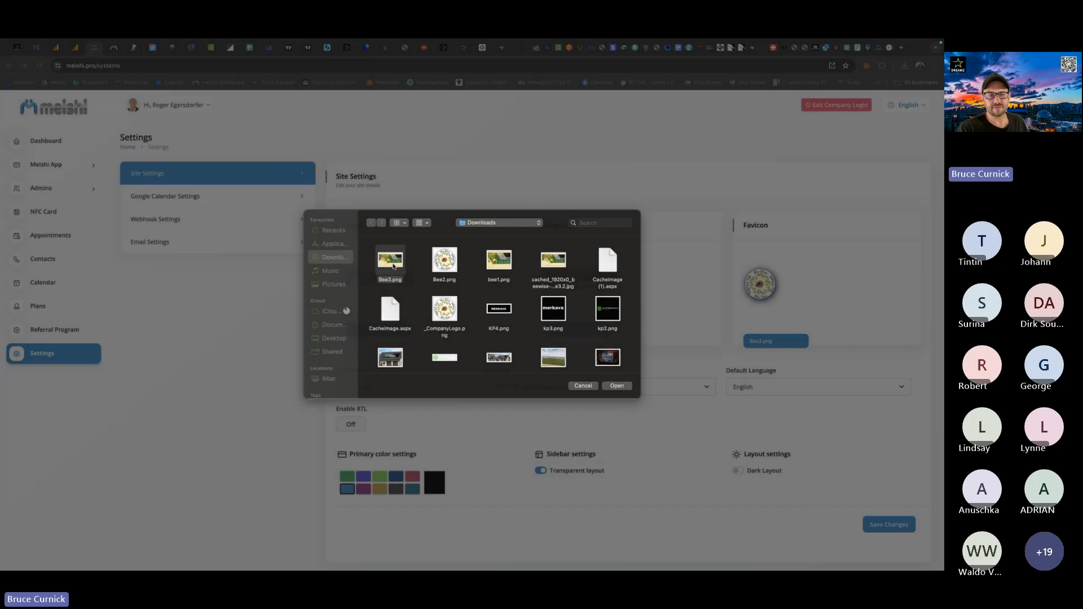
double_click(393, 265)
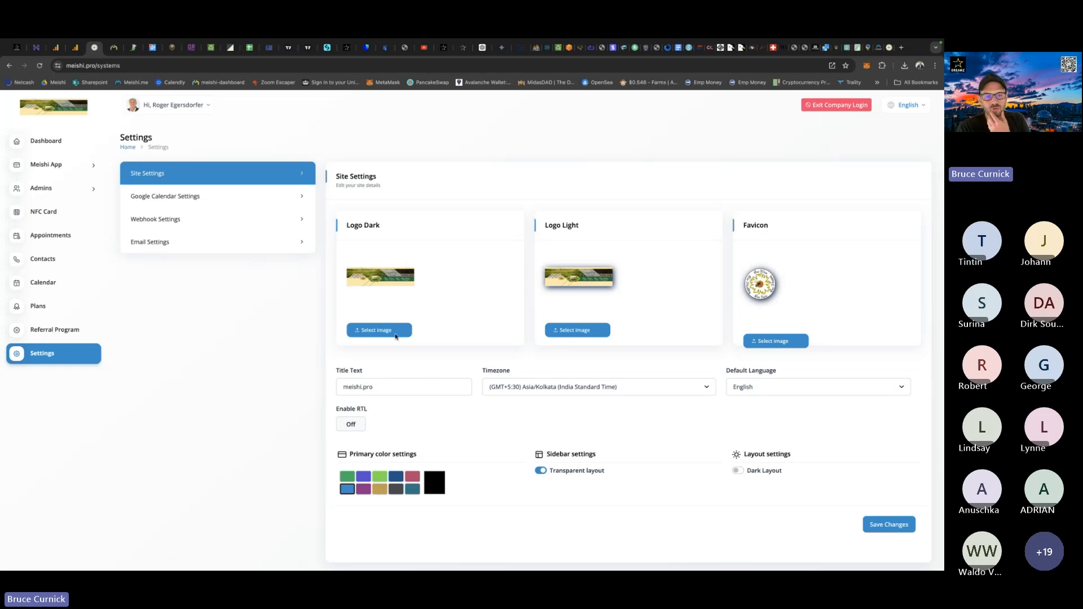
Switch to the Bee Wise website, inspect its element styles and open the colour value #b5a97f of the -webkit-tap-highlight-color property.
left_click(890, 49)
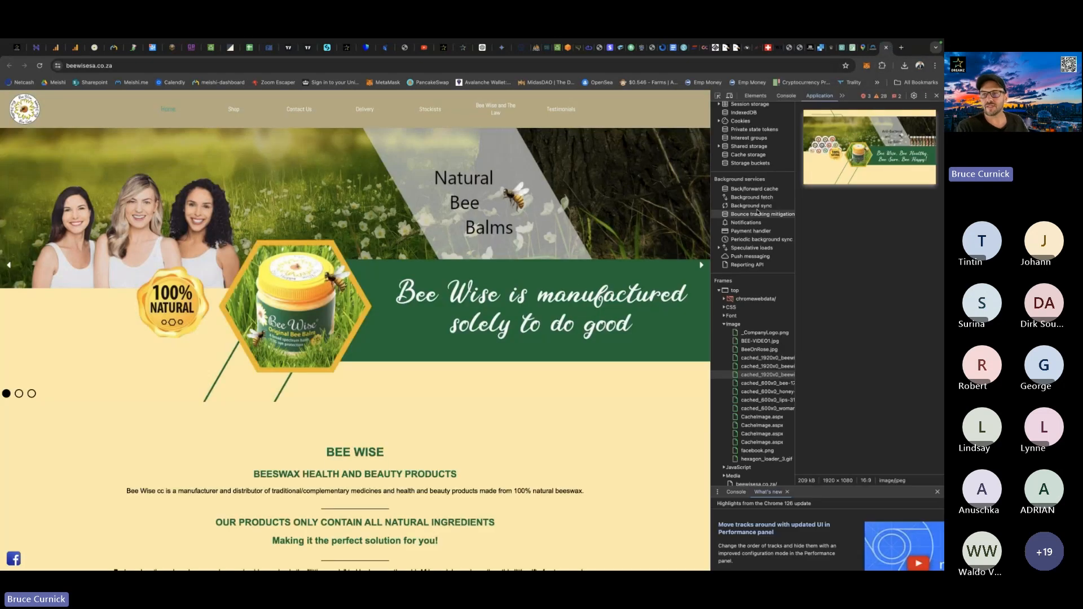
left_click(756, 96)
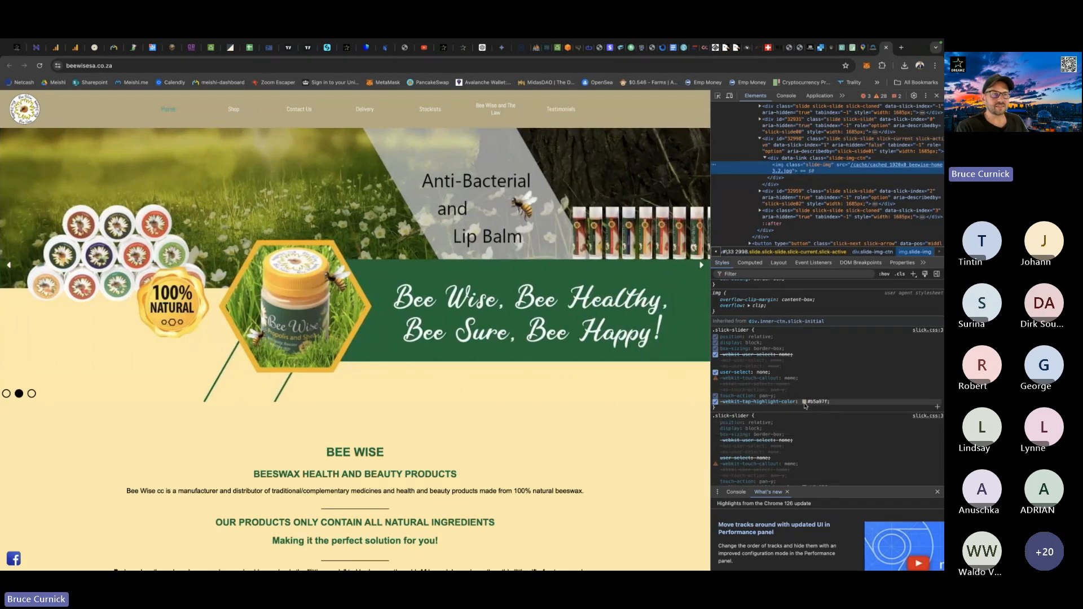
left_click(804, 402)
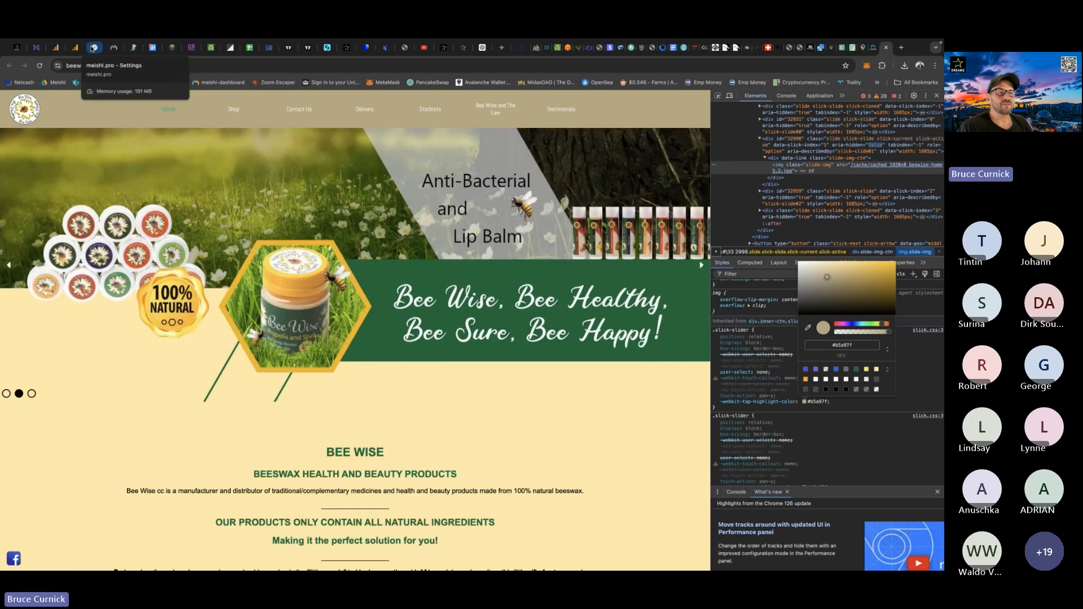
Return to the Meishi Site Settings, set the custom primary colour to hex #B5A97F and save the changes.
left_click(95, 47)
left_click(435, 484)
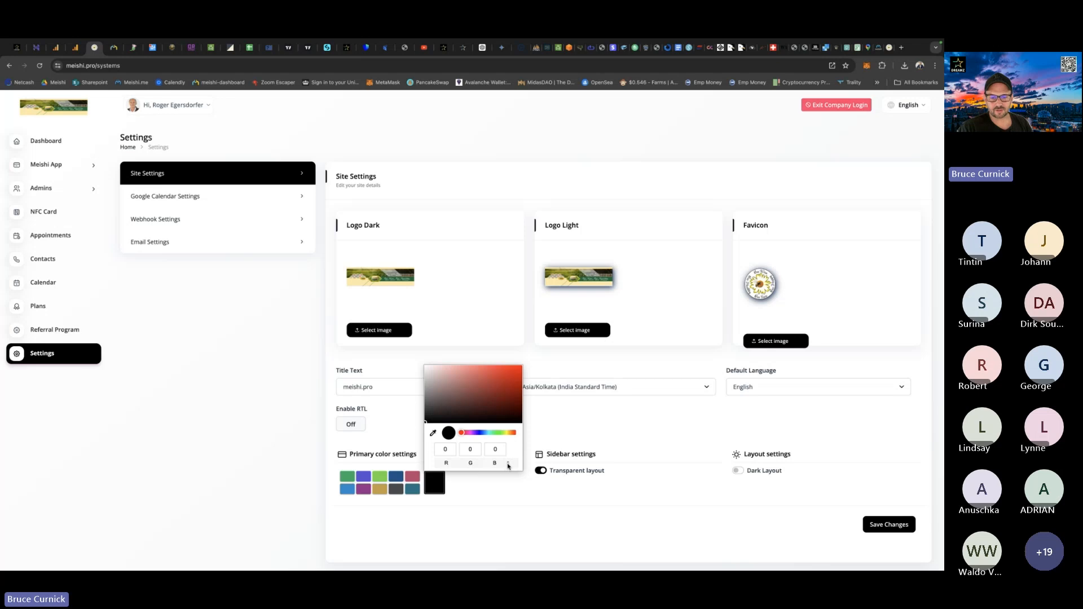
left_click(507, 464)
left_click(483, 449)
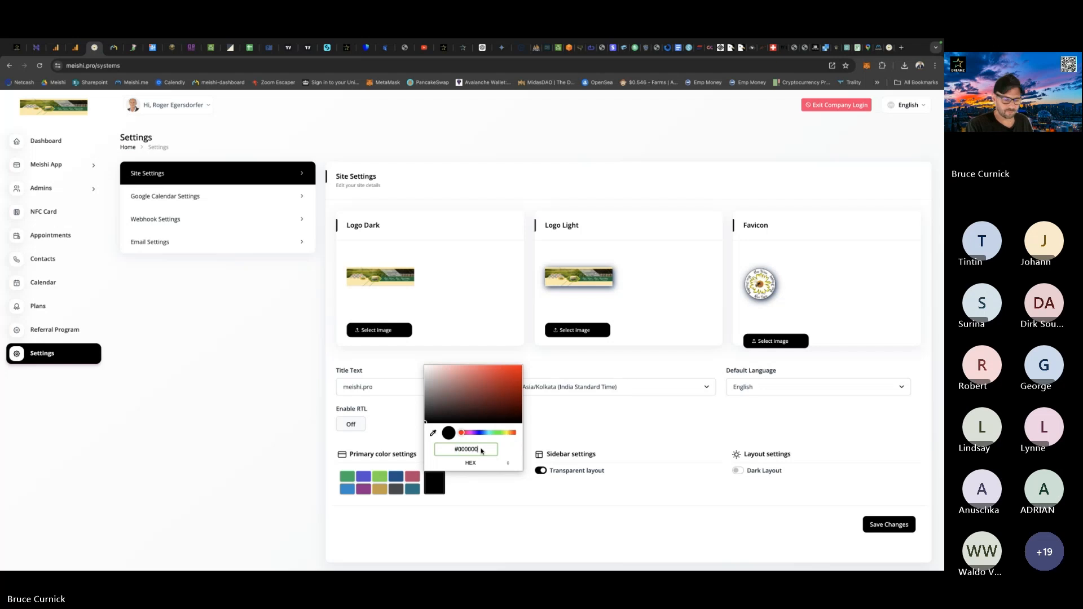
key("BackSpace")
key("BackSpace")
key("BackSpace")
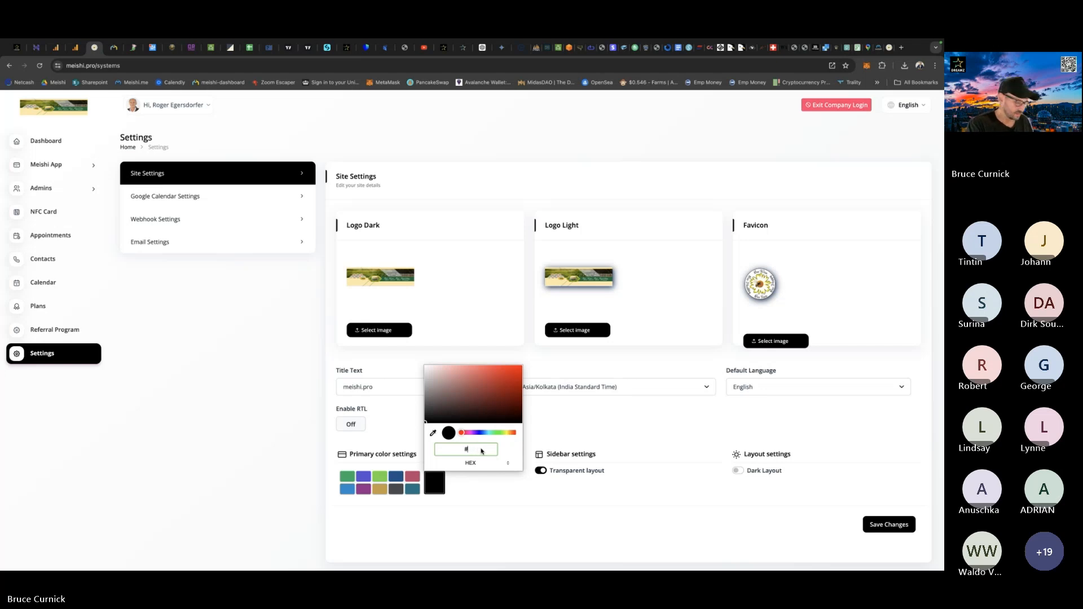
type("B")
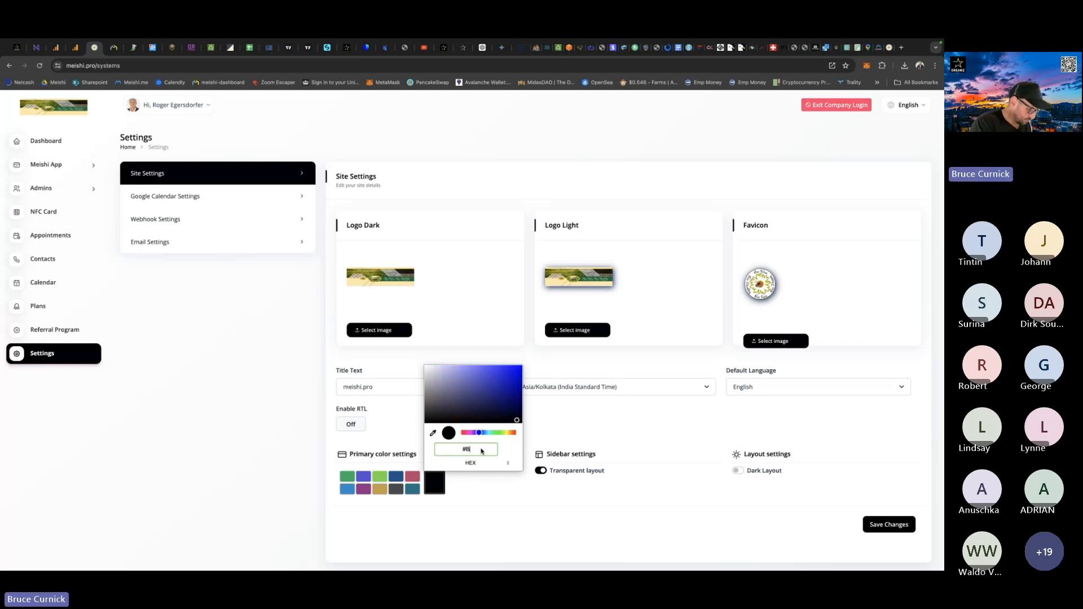
type("5")
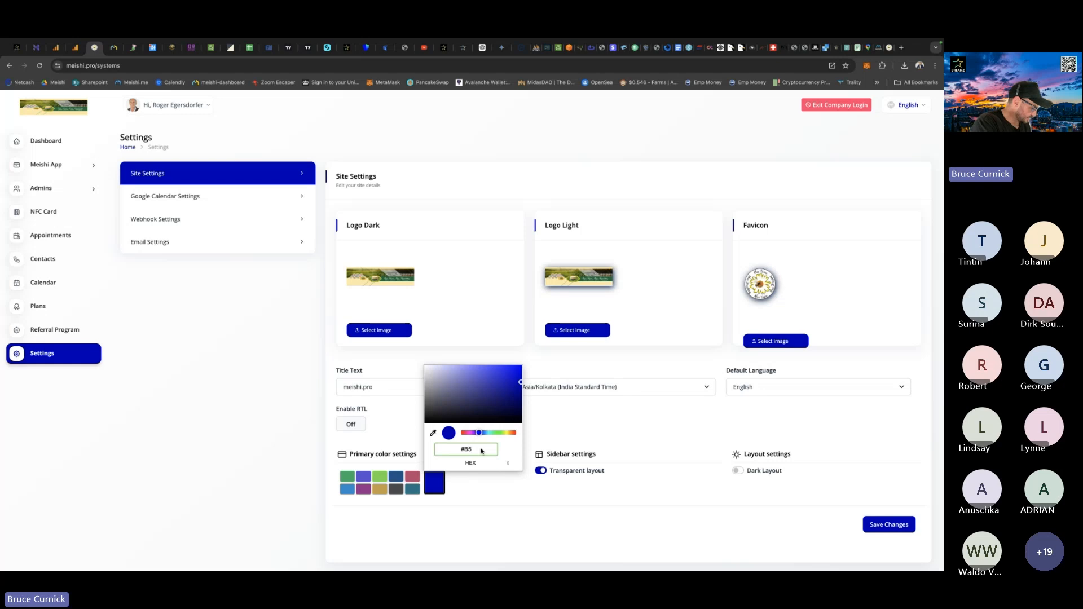
type("A9")
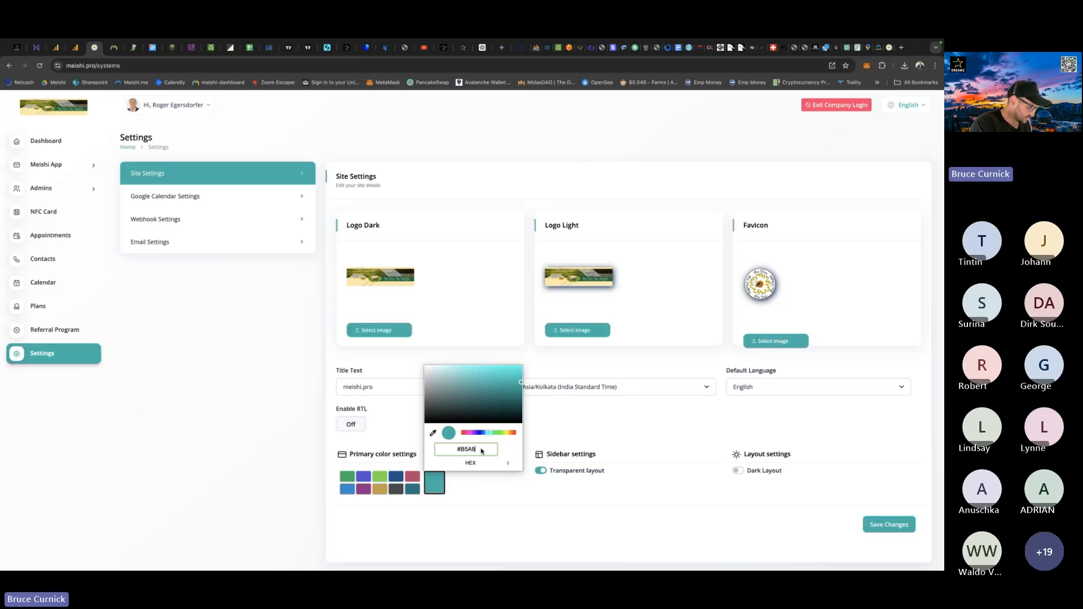
type("7F")
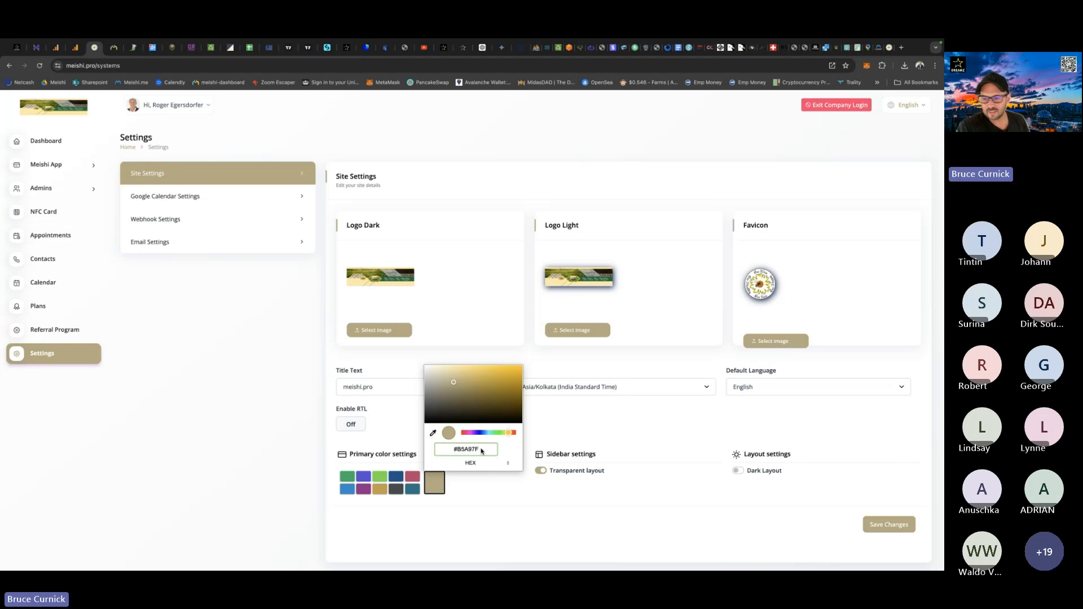
left_click(884, 526)
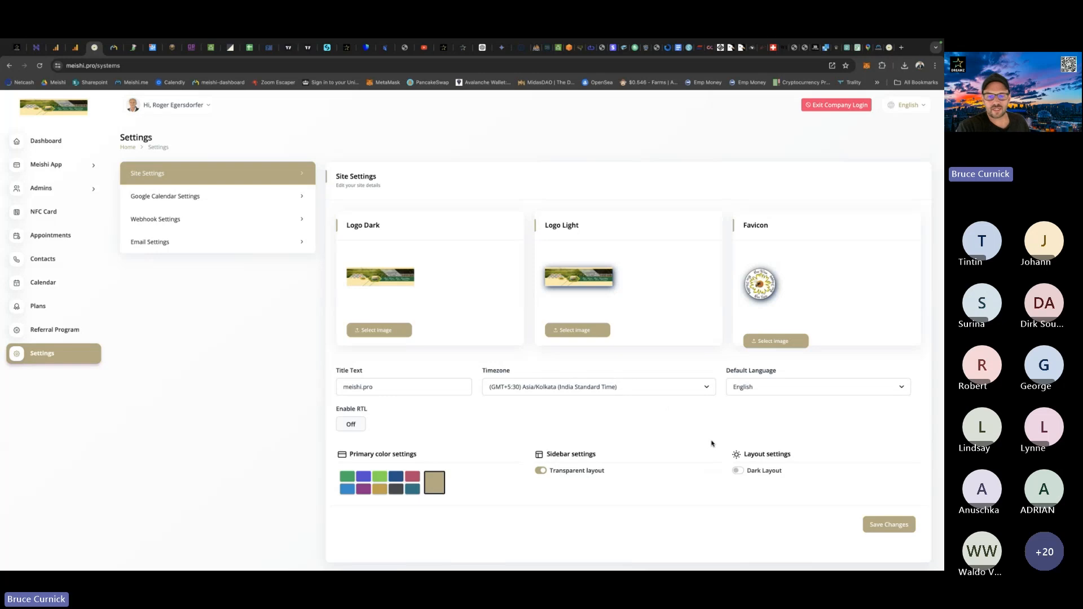
Go to the company's Meishi App list and open the form for creating a new Meishi App.
left_click(45, 166)
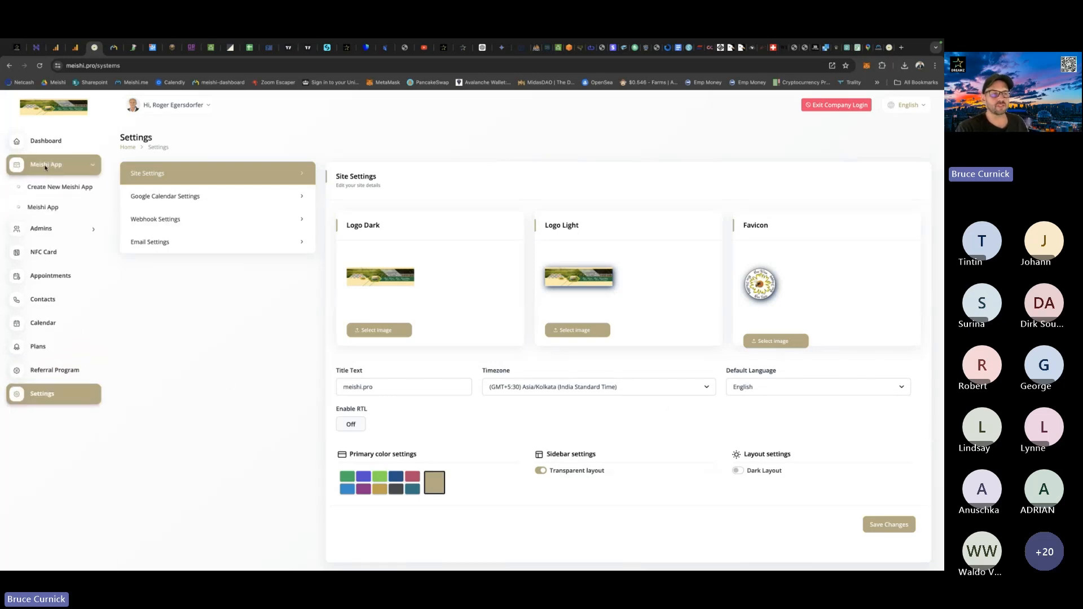
left_click(45, 208)
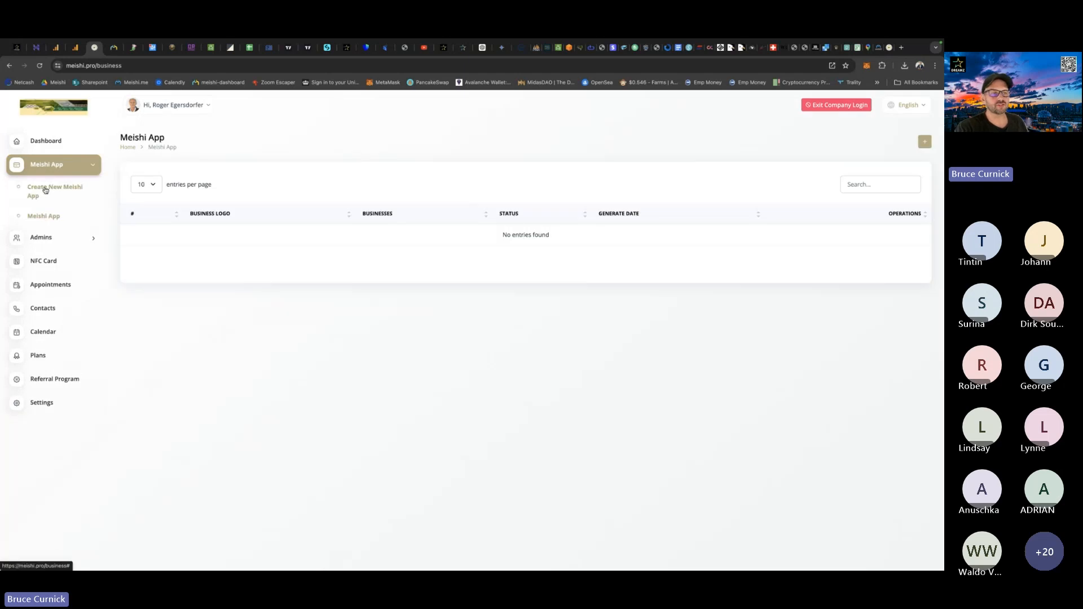
left_click(51, 187)
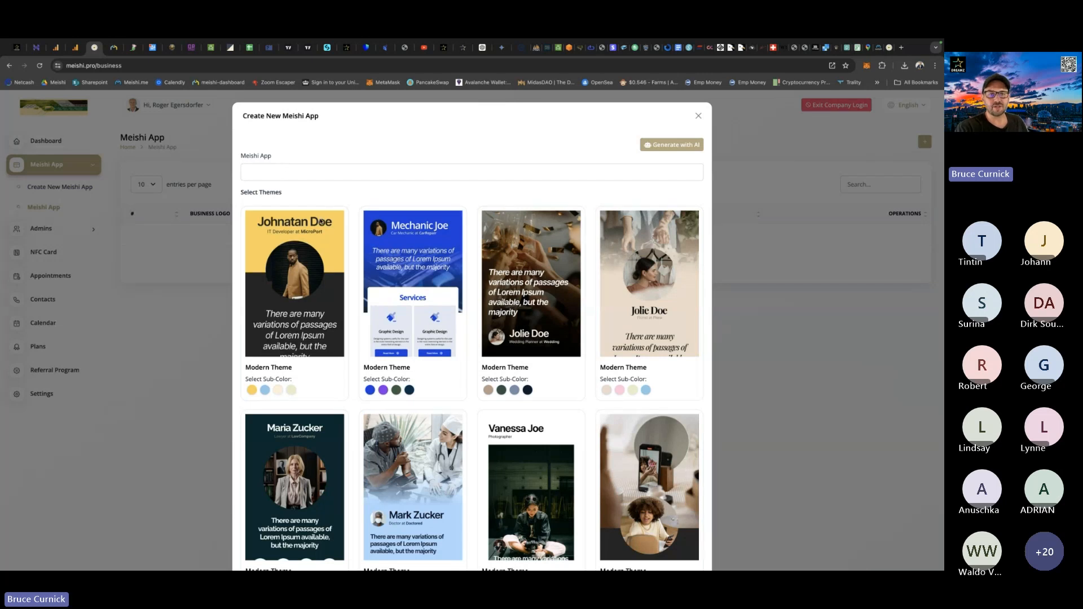
Copy the business display name Bee Wise SA from the client's data capture email and enter it as the new Meishi App's name.
key("ctrl+Up")
left_click(409, 242)
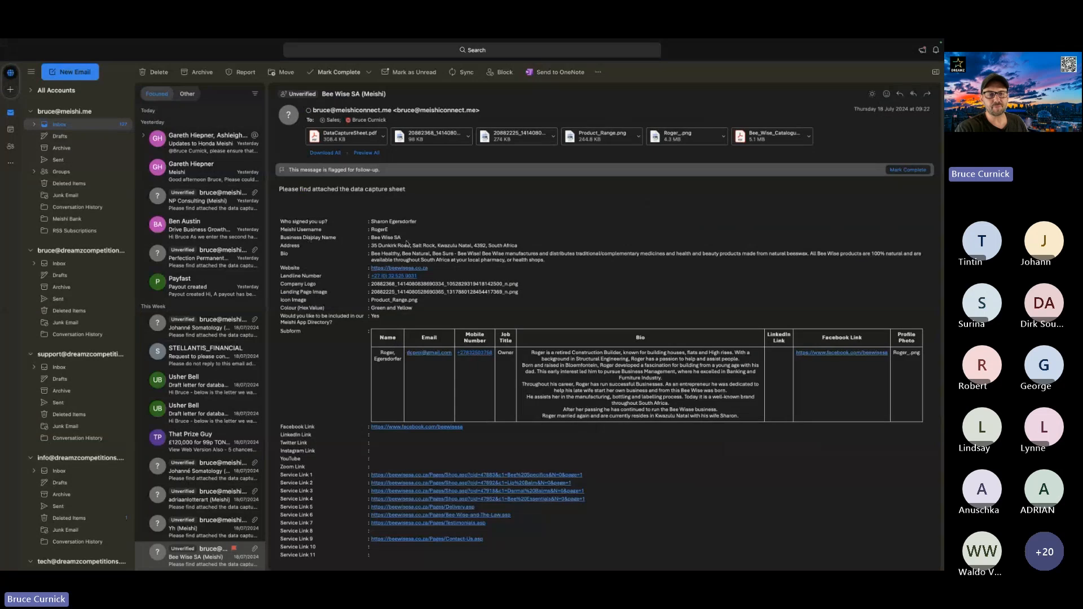
left_click_drag(402, 238, 371, 238)
key("super+c")
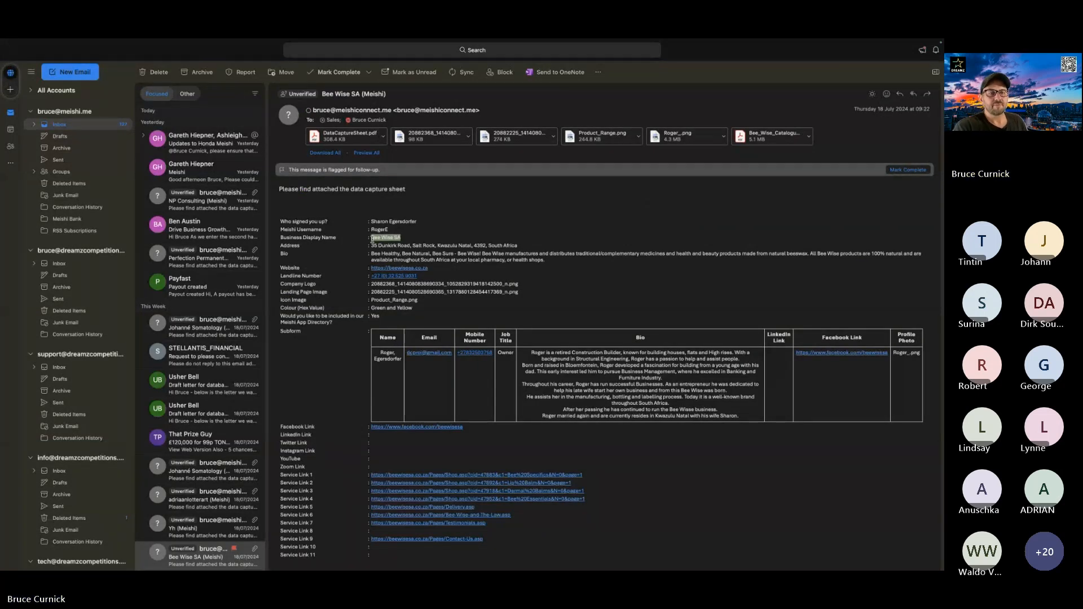
key("ctrl+Up")
left_click(325, 87)
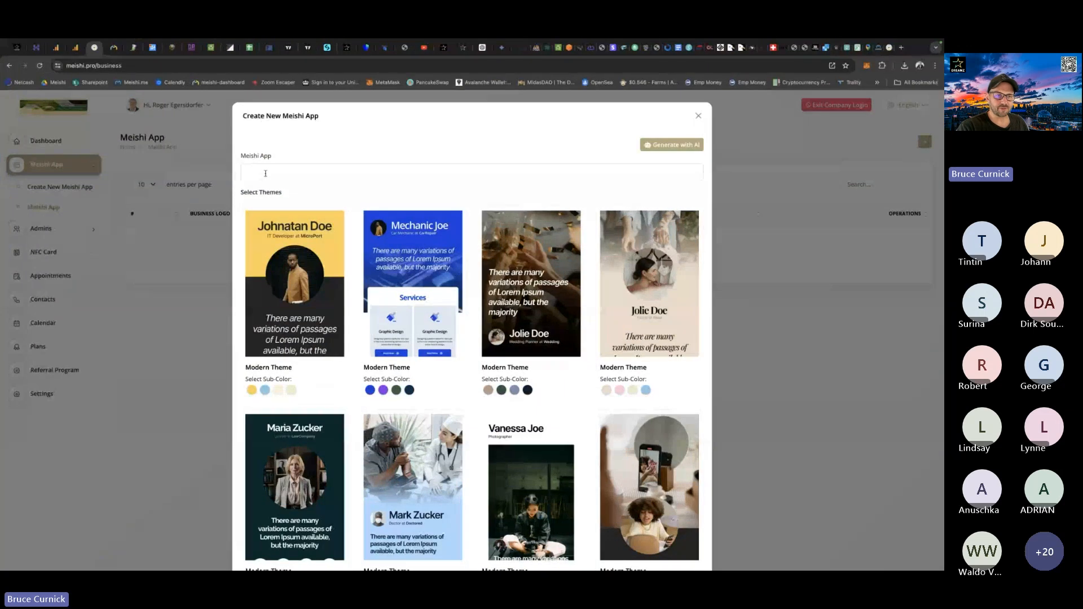
left_click(265, 174)
key("super+v")
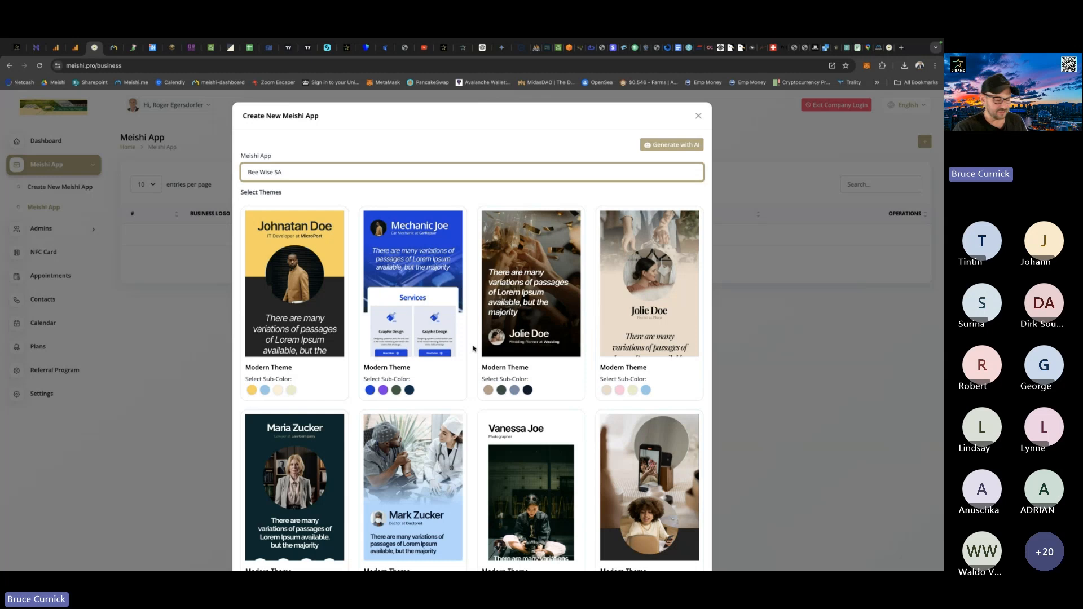
Examine the available card themes and sub-colours, comparing them with the look of the Bee Wise website.
scroll(473, 348, "down", 5)
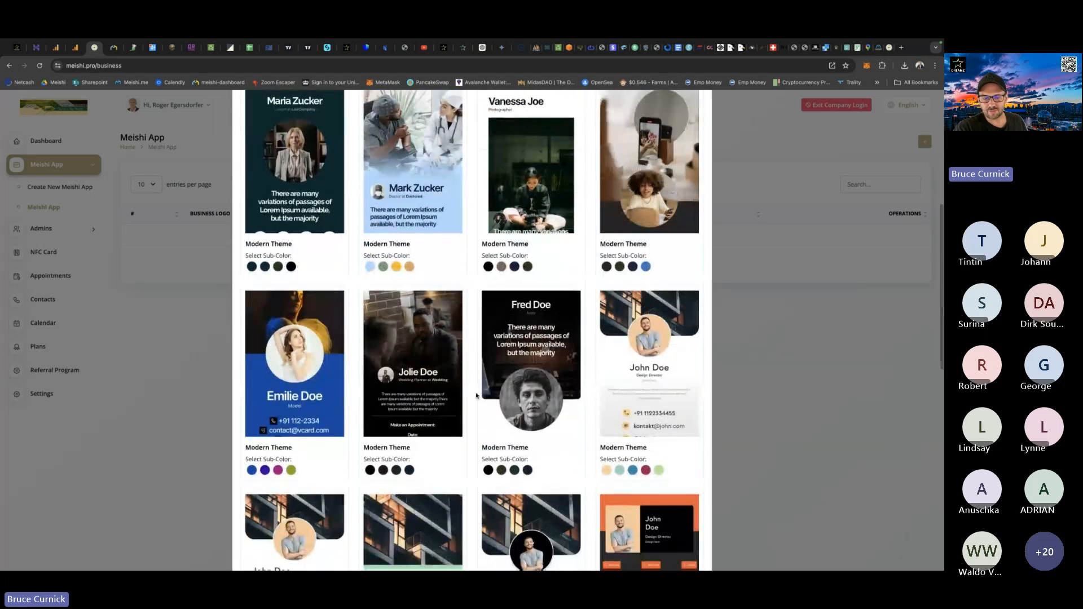
scroll(471, 403, "down", 5)
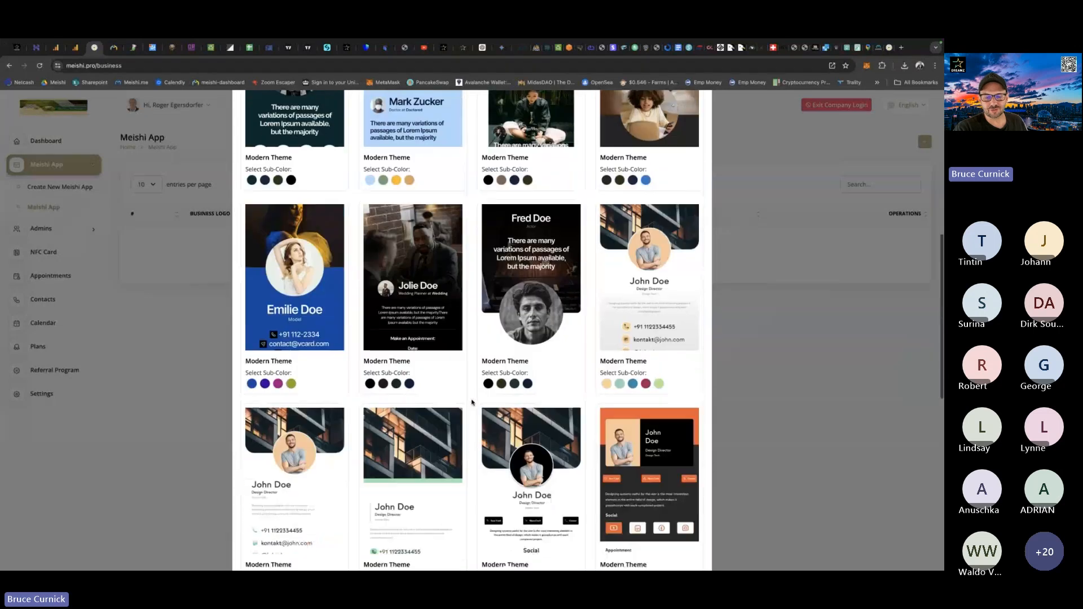
scroll(472, 402, "down", 5)
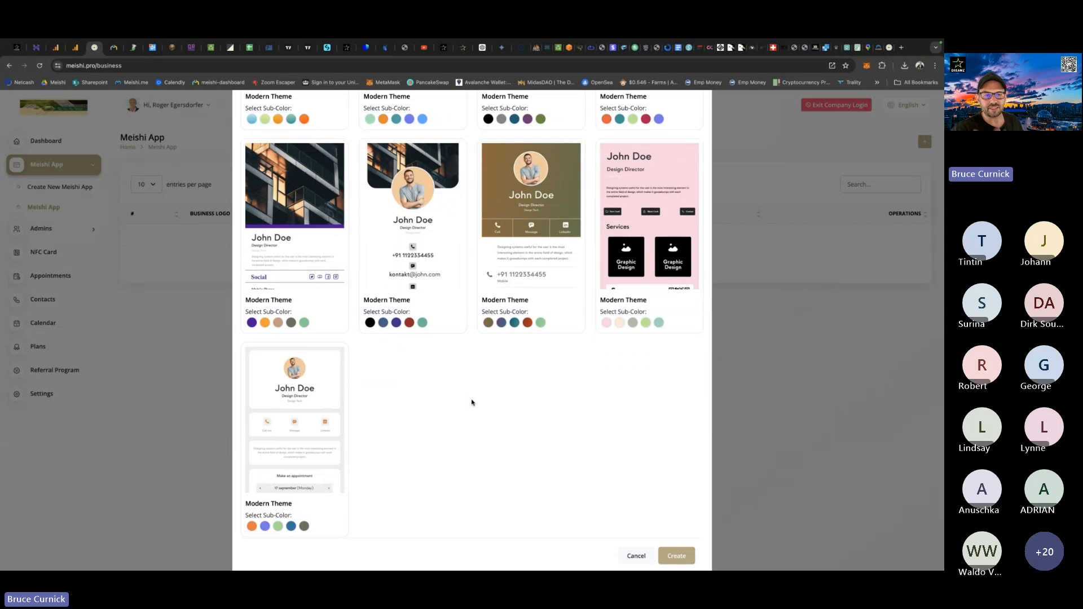
scroll(471, 402, "up", 1)
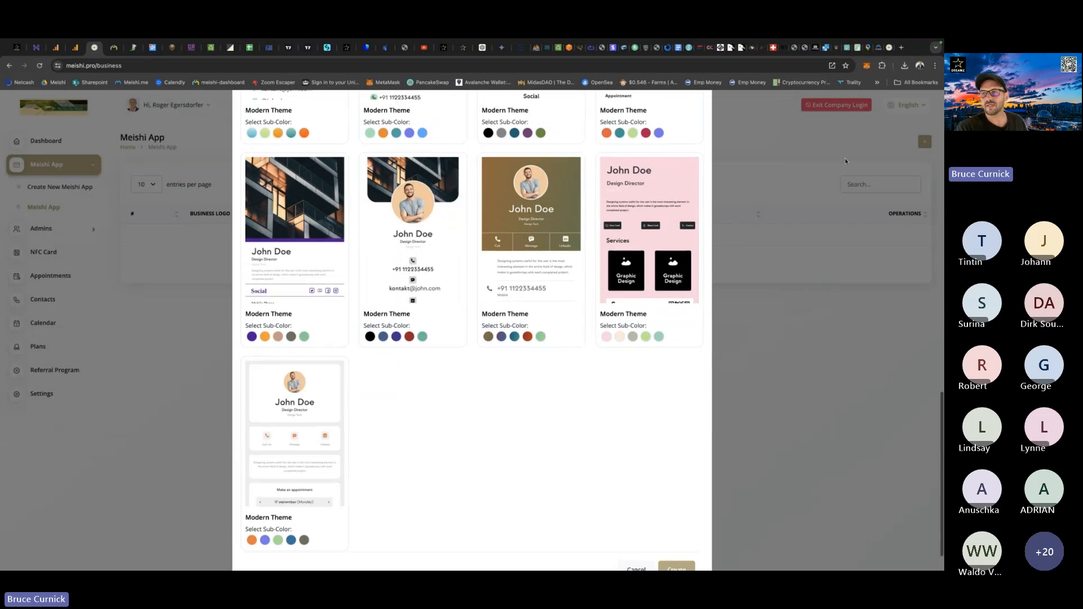
left_click(890, 48)
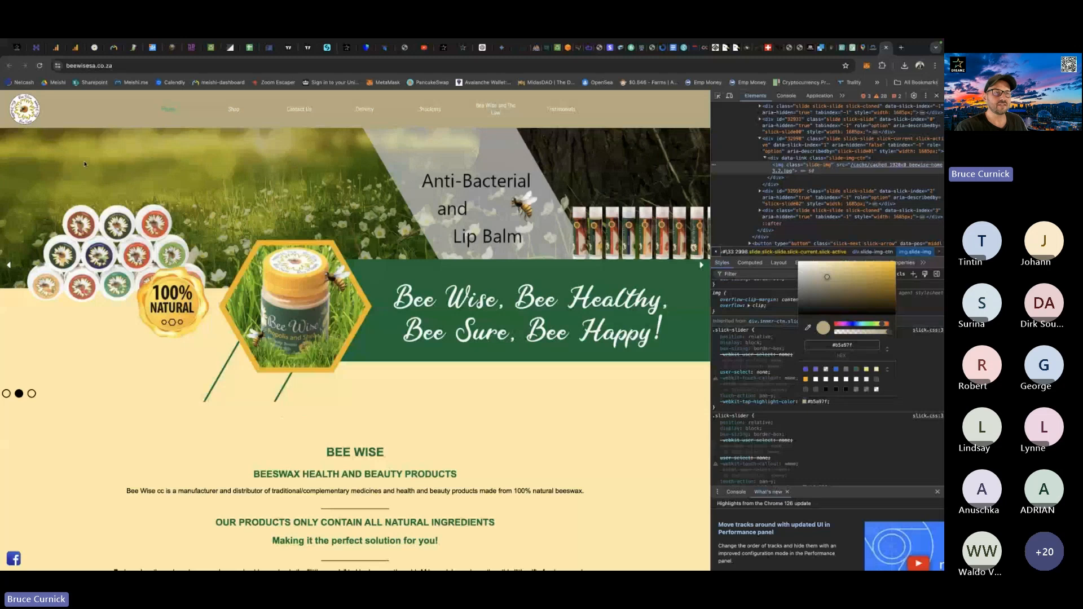
left_click(95, 49)
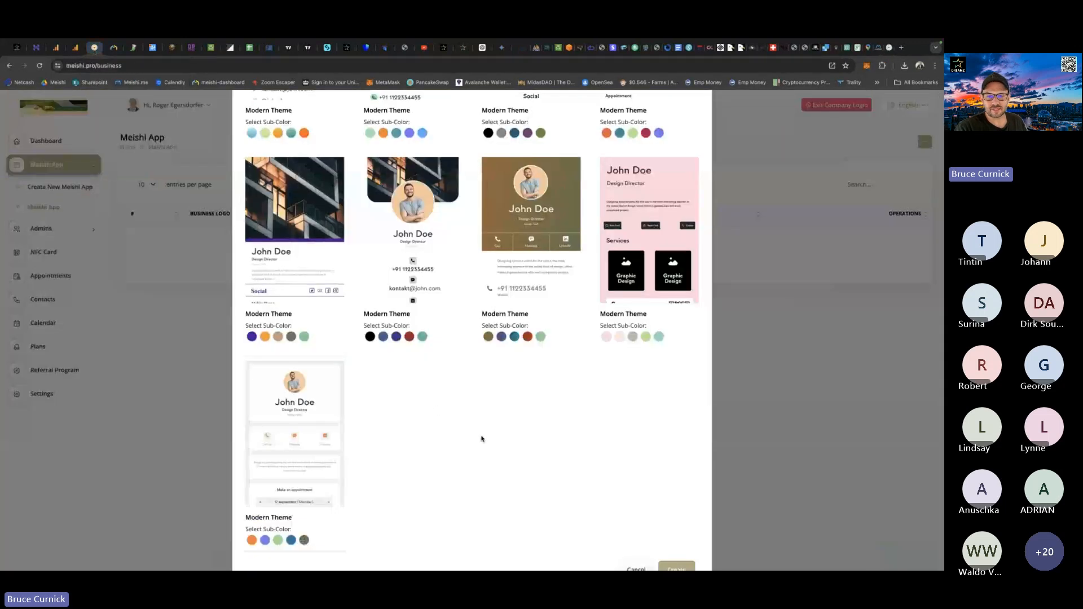
scroll(482, 438, "up", 2)
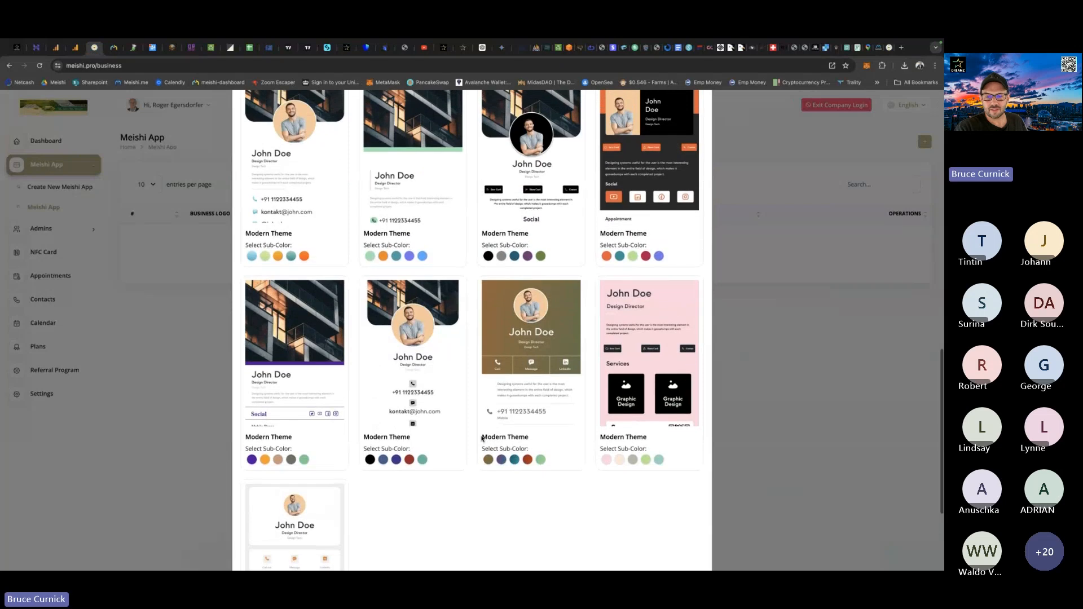
scroll(482, 438, "down", 1)
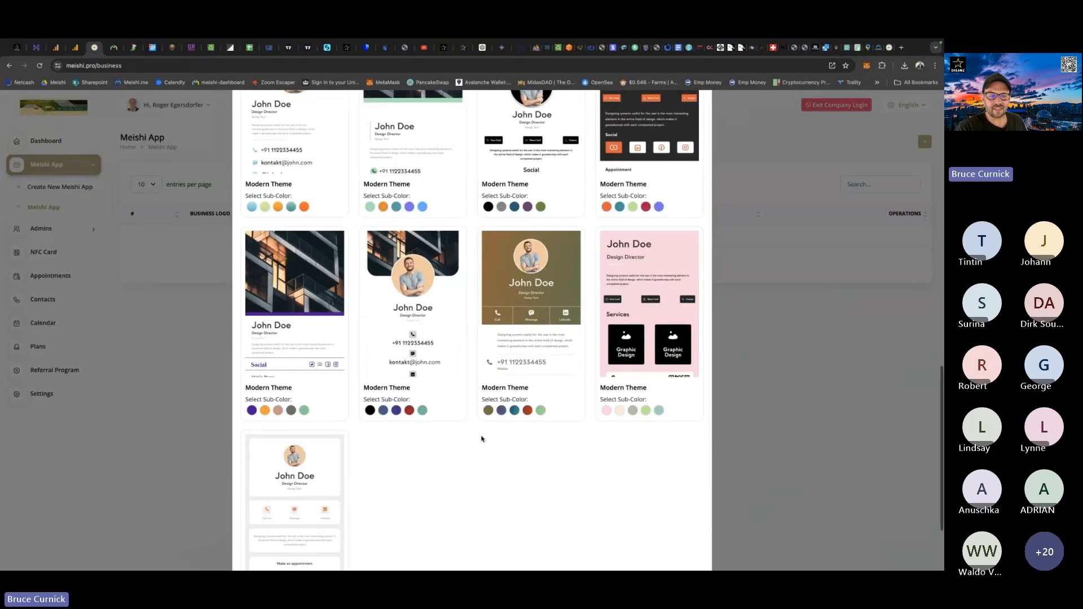
scroll(483, 439, "up", 3)
scroll(481, 438, "up", 5)
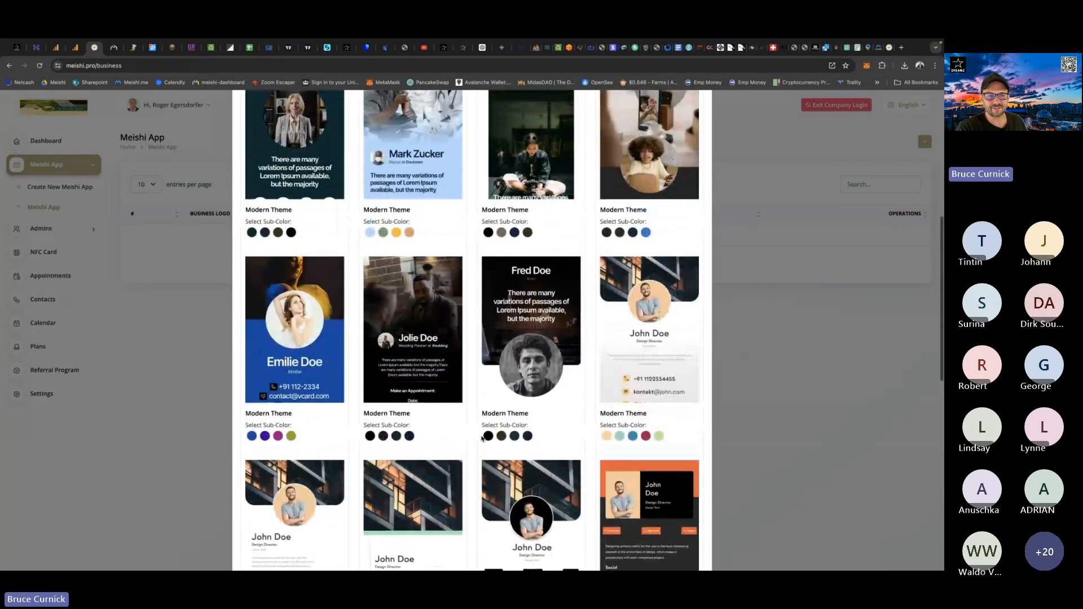
scroll(482, 439, "up", 2)
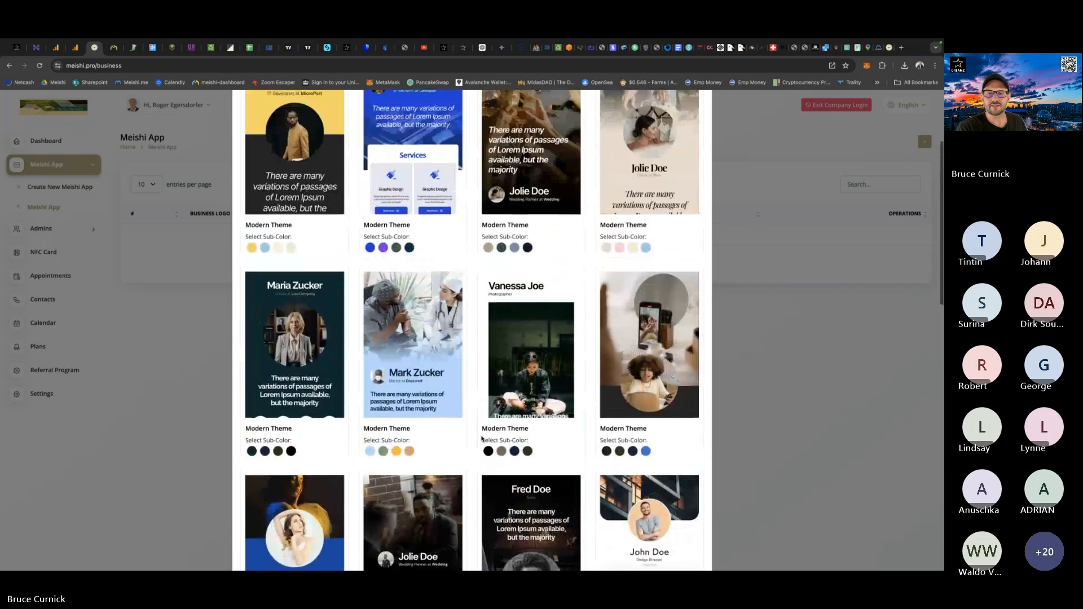
scroll(482, 438, "up", 2)
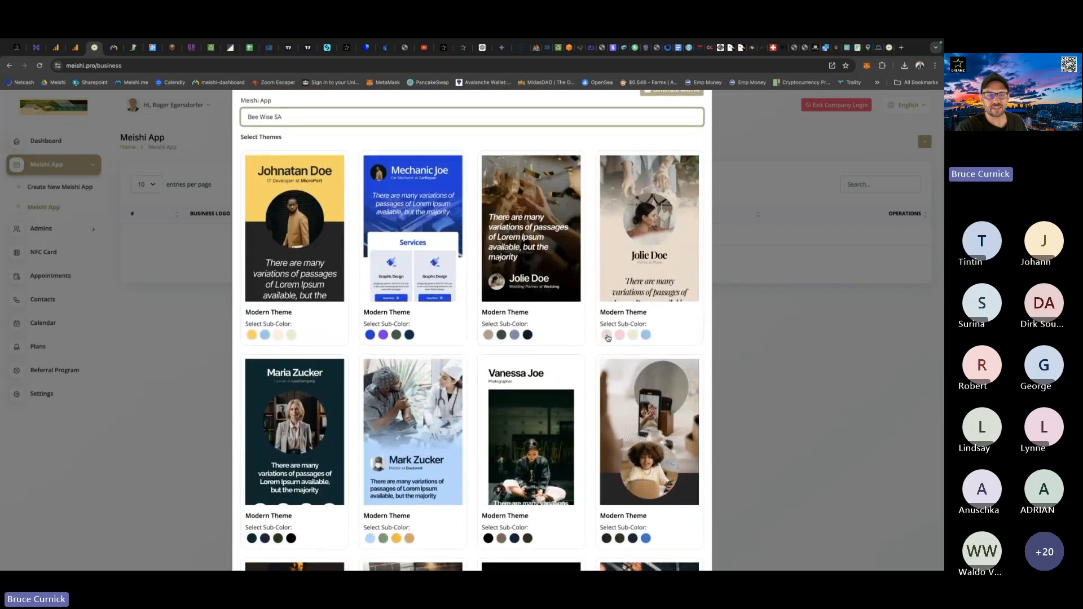
Select the black sub-colour of the Modern Theme with the building cover and centred black round portrait, and create the app.
scroll(476, 383, "down", 4)
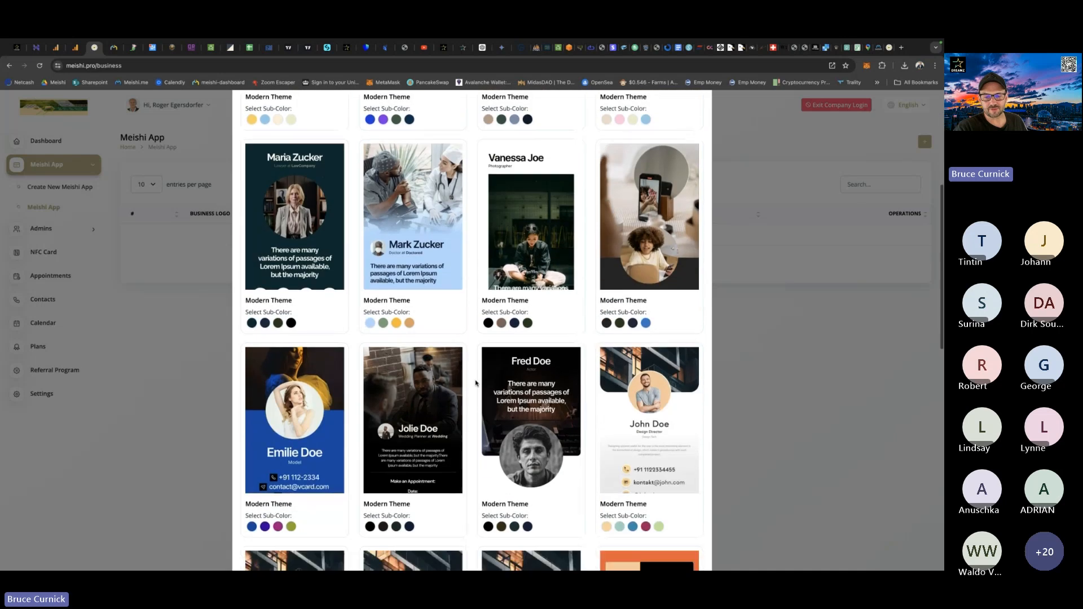
scroll(475, 383, "down", 4)
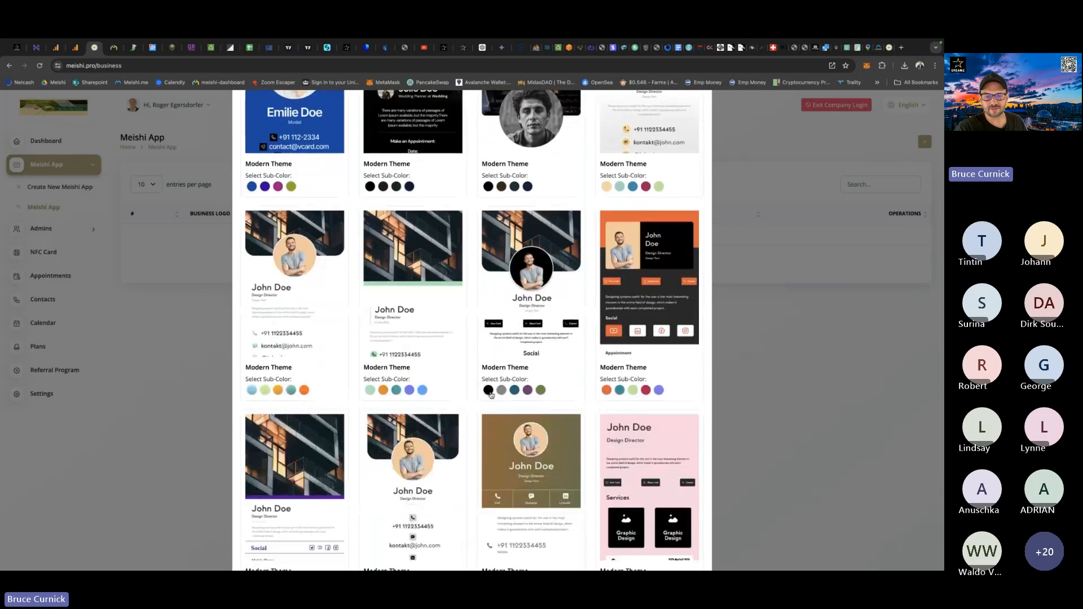
left_click(489, 391)
scroll(489, 392, "down", 5)
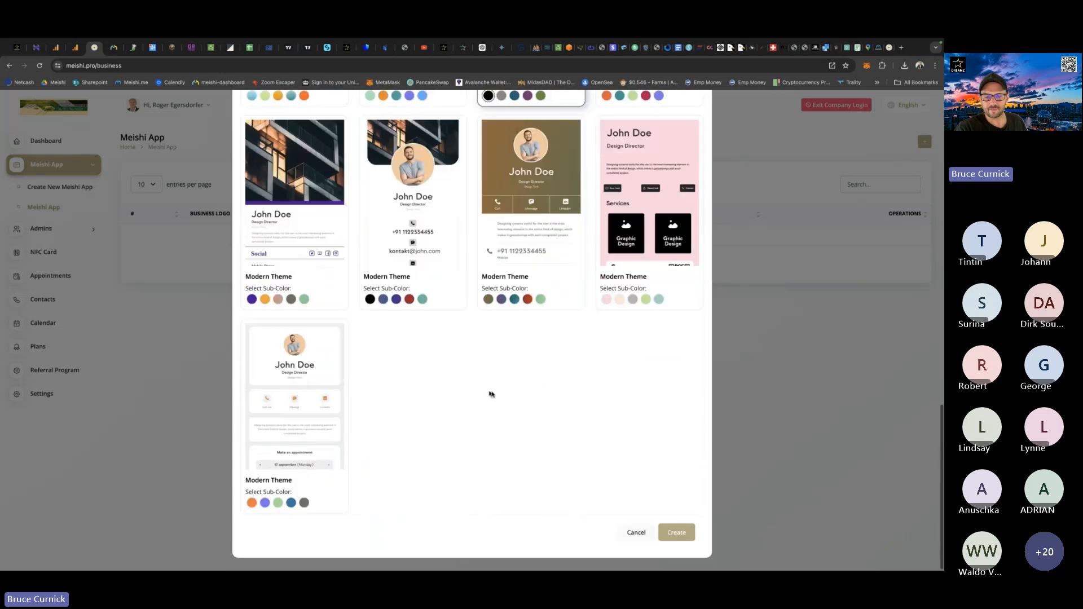
left_click(677, 533)
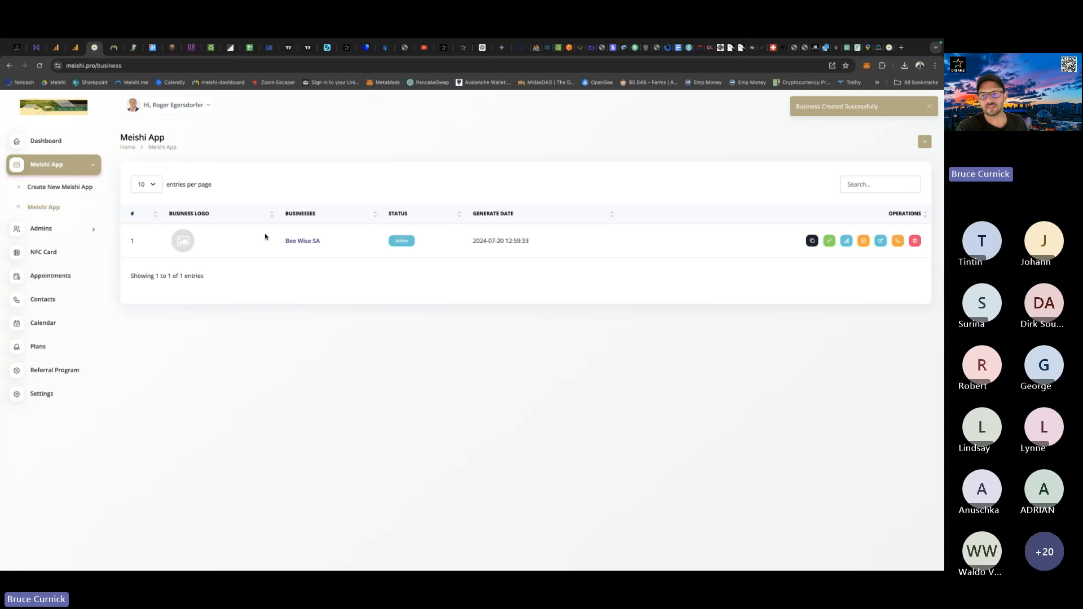
Open the Bee Wise SA app's business details for editing and upload bee1.png from Downloads as the banner.
left_click(881, 241)
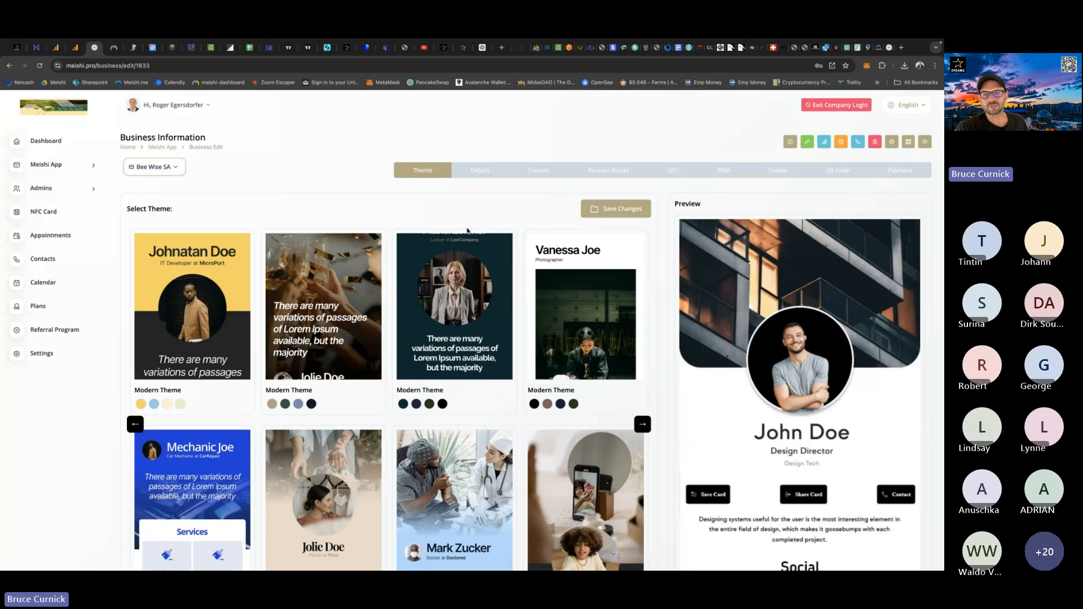
left_click(479, 172)
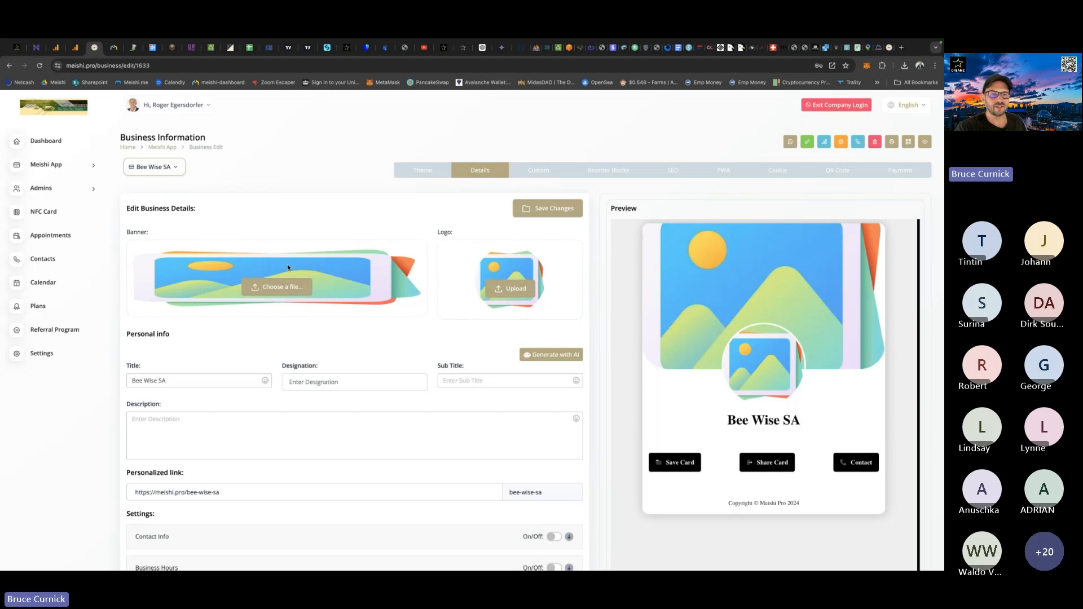
left_click(277, 288)
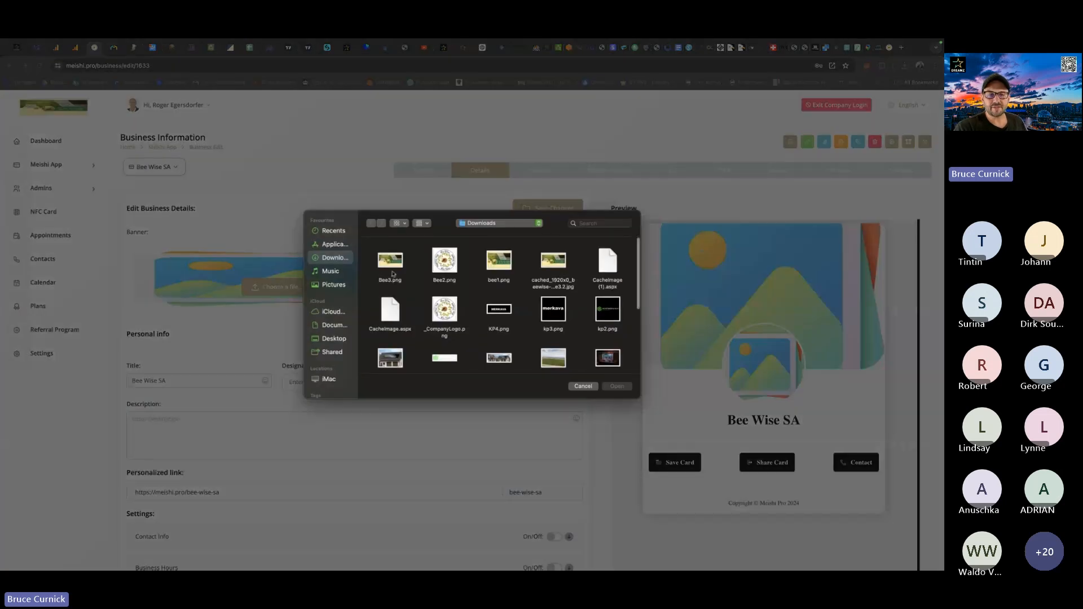
double_click(498, 261)
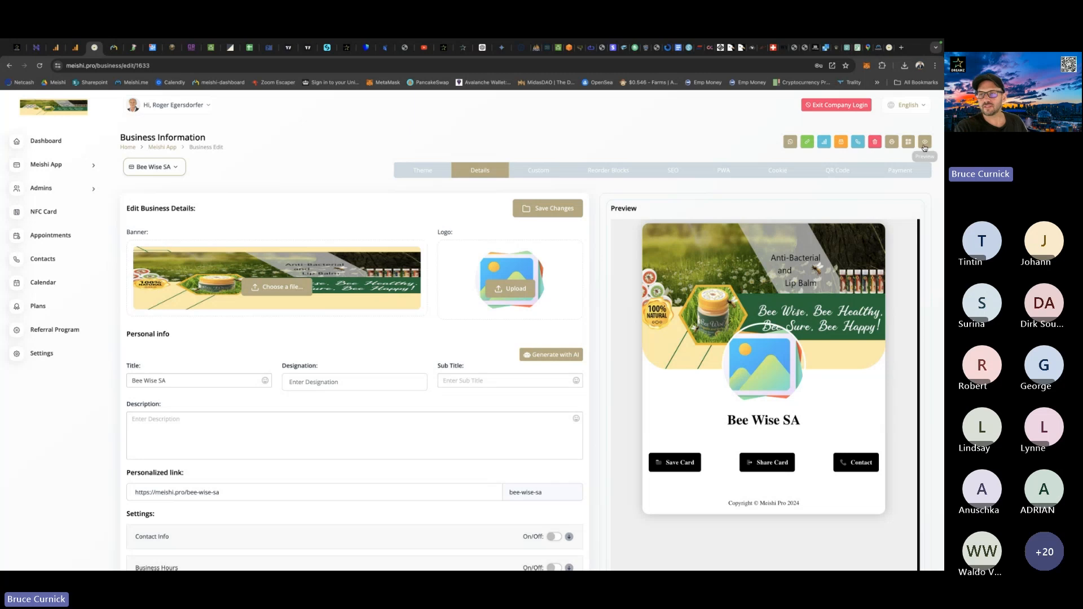
Switch to the Pexels stock photo site and search its photos for honey.
left_click(846, 49)
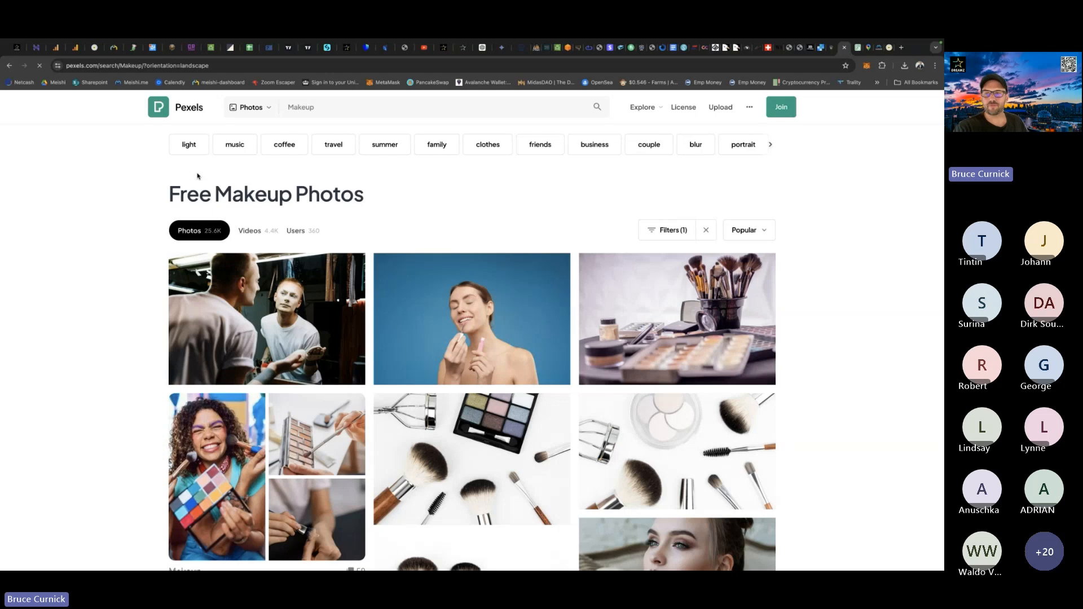
scroll(195, 176, "down", 15)
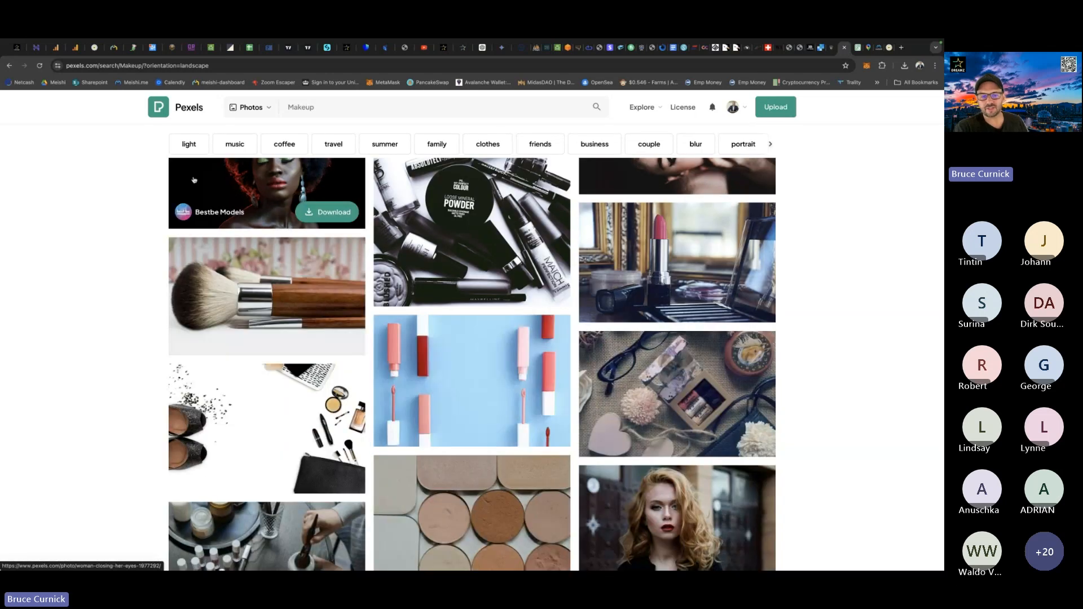
scroll(80, 377, "up", 6)
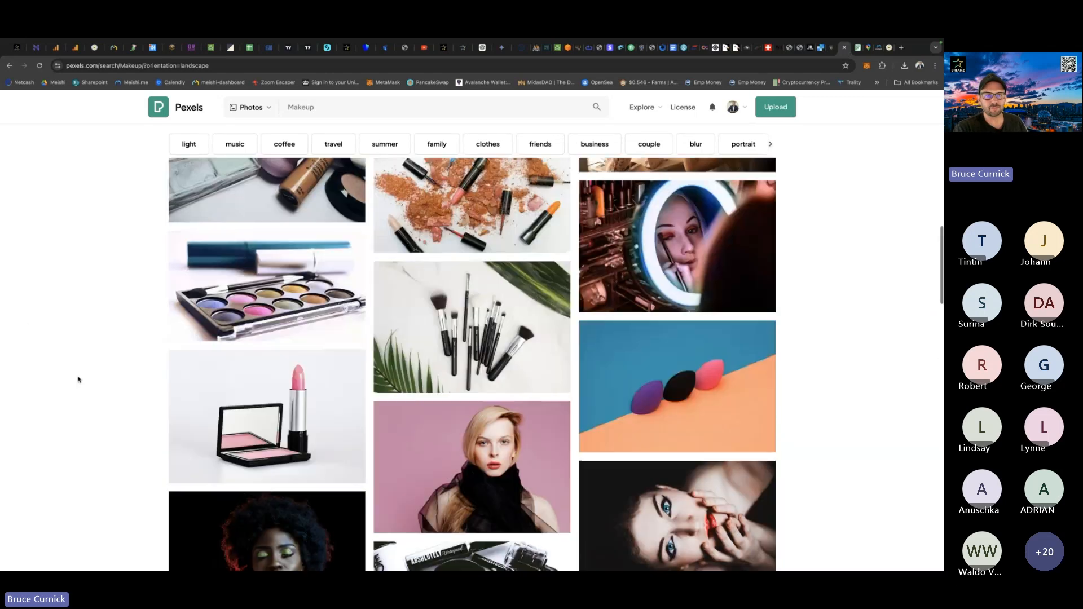
scroll(78, 379, "up", 4)
left_click_drag(324, 108, 262, 109)
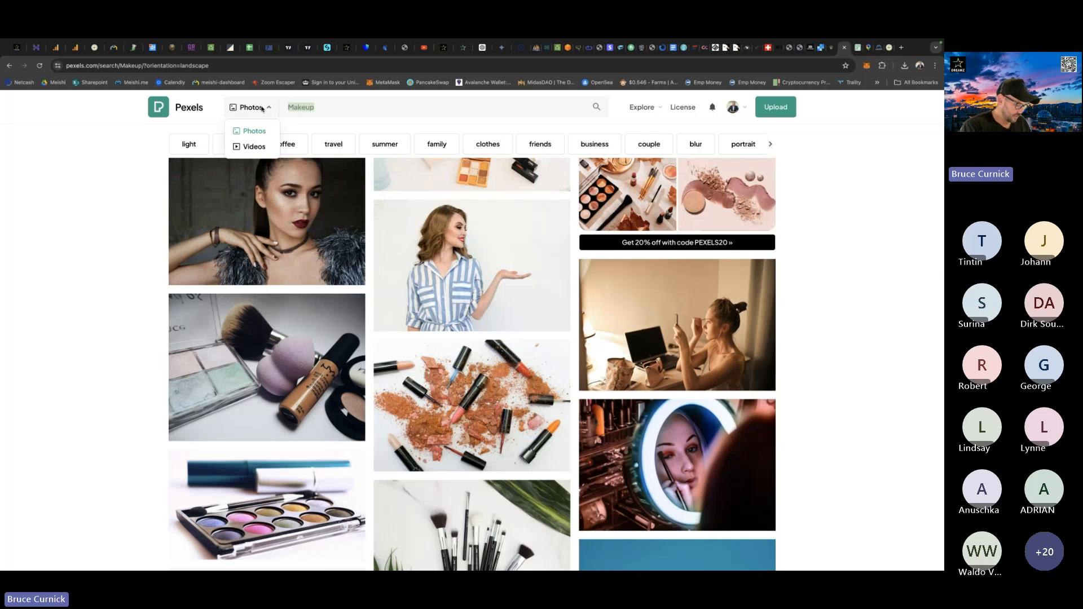
type("honey")
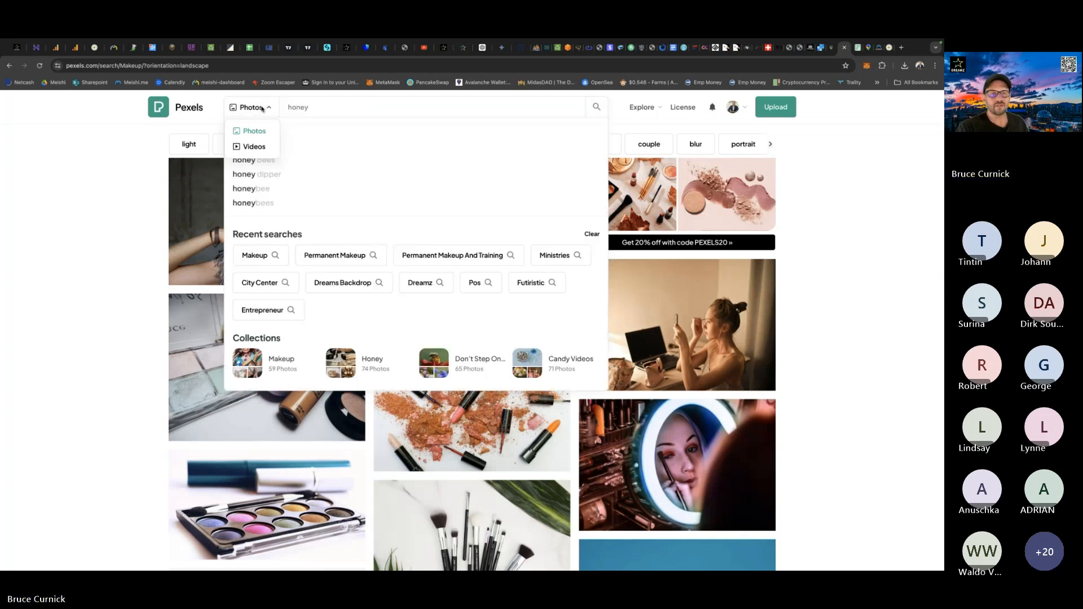
key("Return")
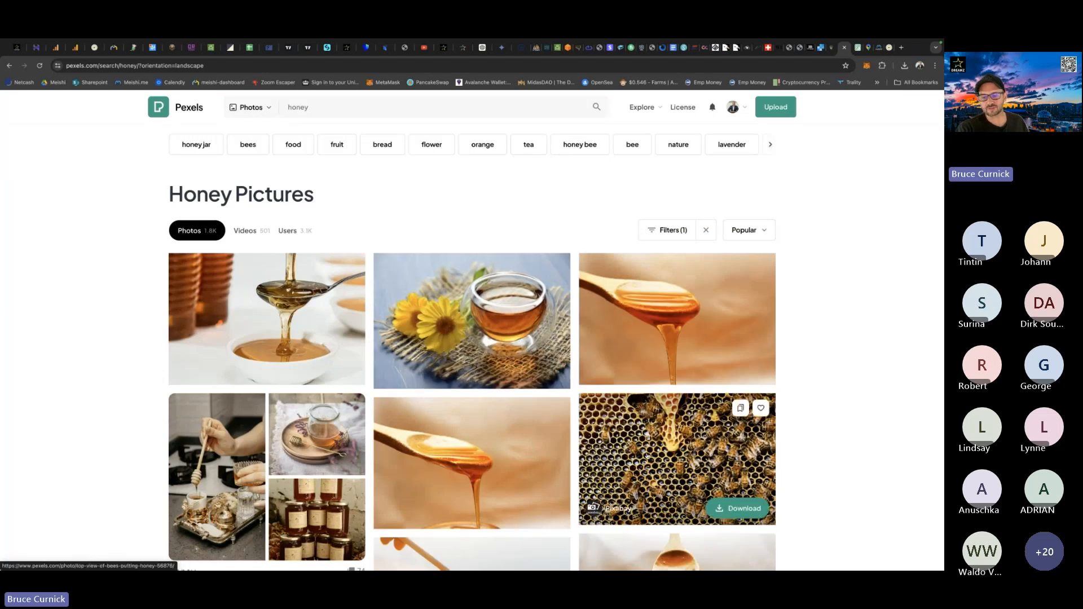
Show the search filters for the honey photos and choose the Horizontal orientation.
left_click(677, 235)
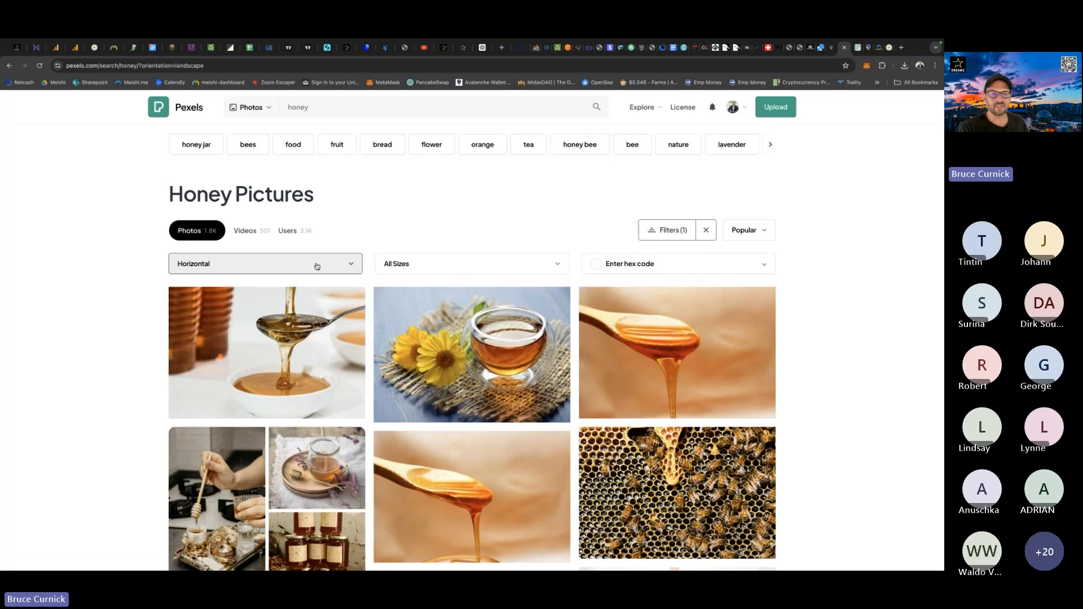
left_click(339, 267)
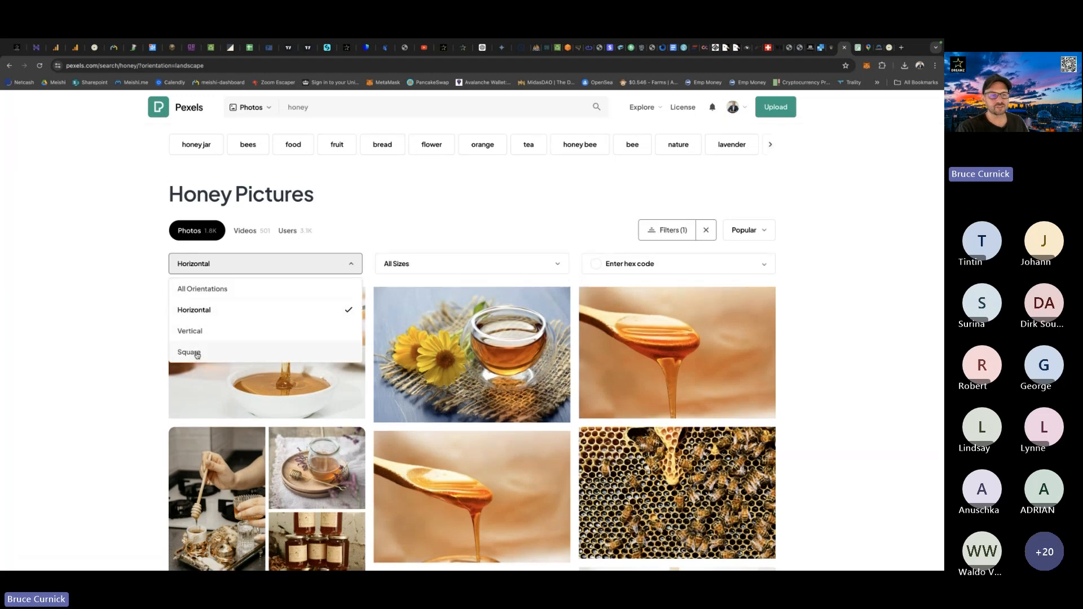
left_click(205, 310)
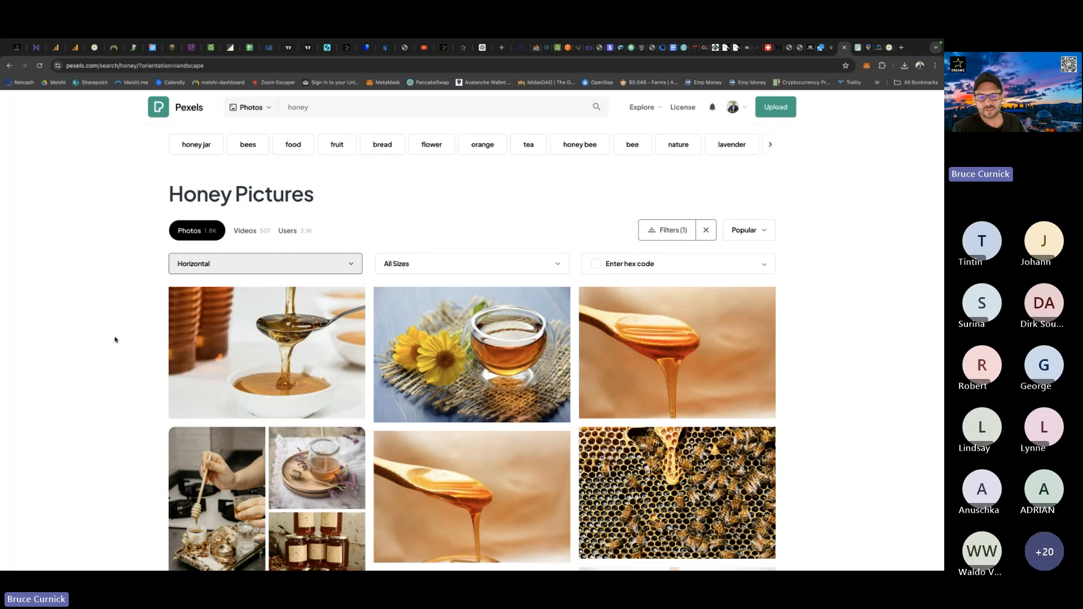
Examine the horizontal honey and bee photos for images suitable as a banner on the client's card.
scroll(115, 339, "down", 7)
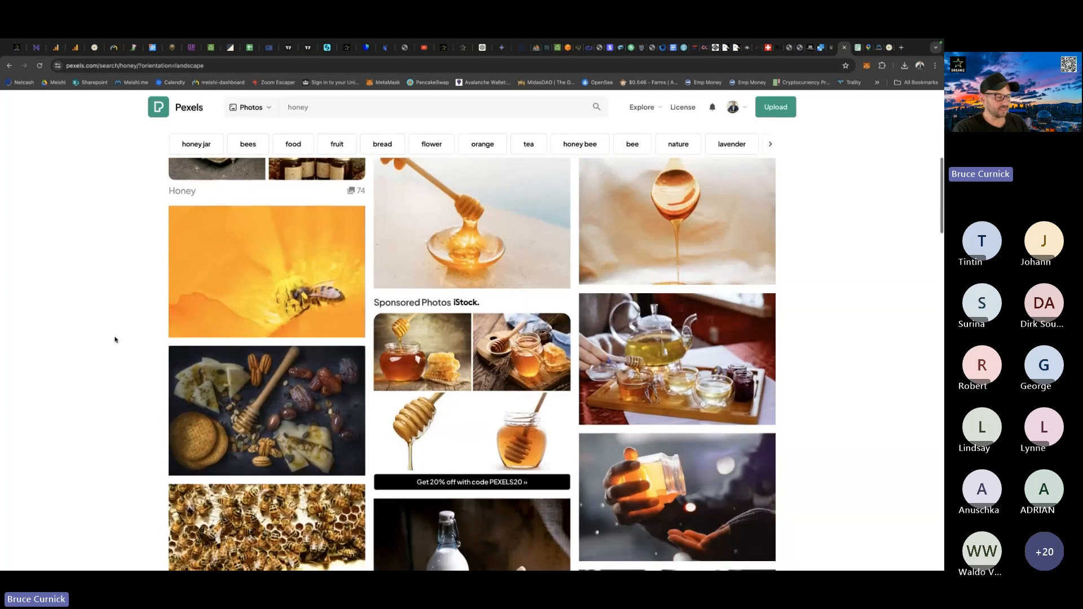
scroll(115, 339, "down", 4)
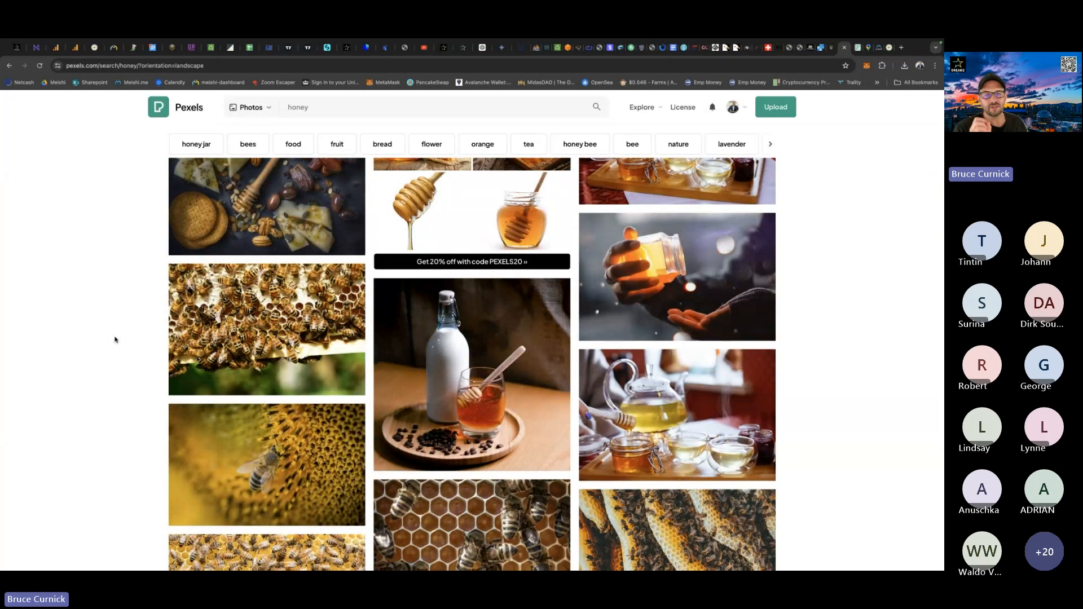
scroll(115, 340, "down", 3)
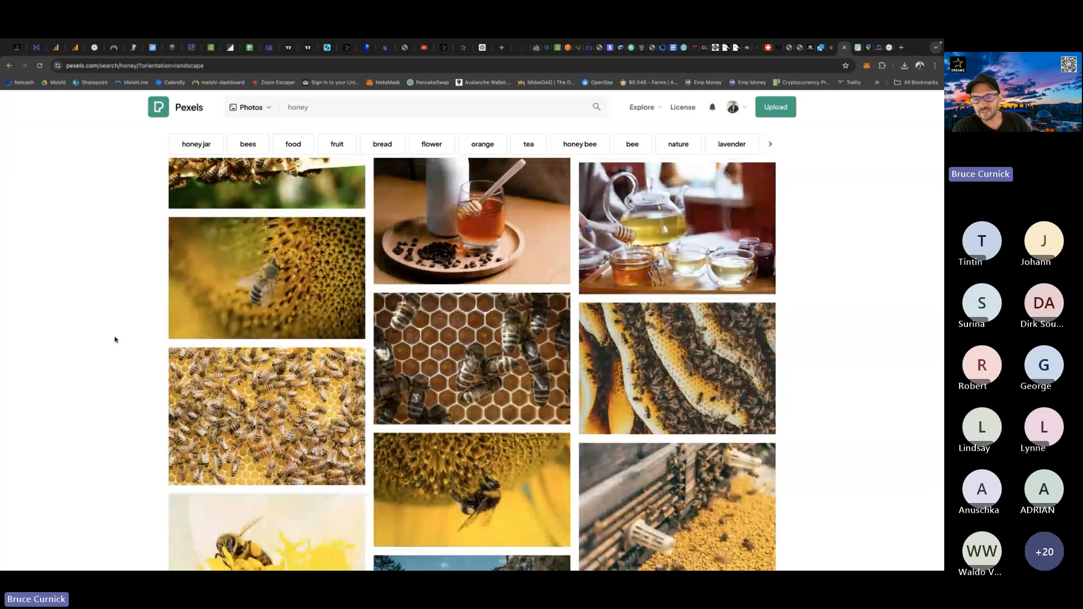
scroll(115, 340, "down", 1)
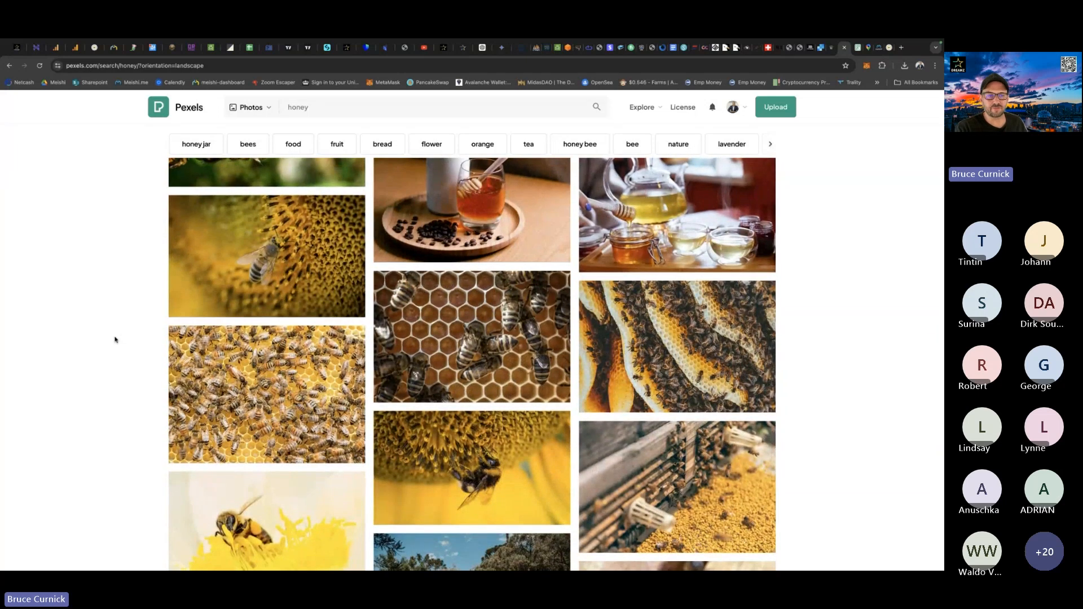
scroll(115, 340, "up", 1)
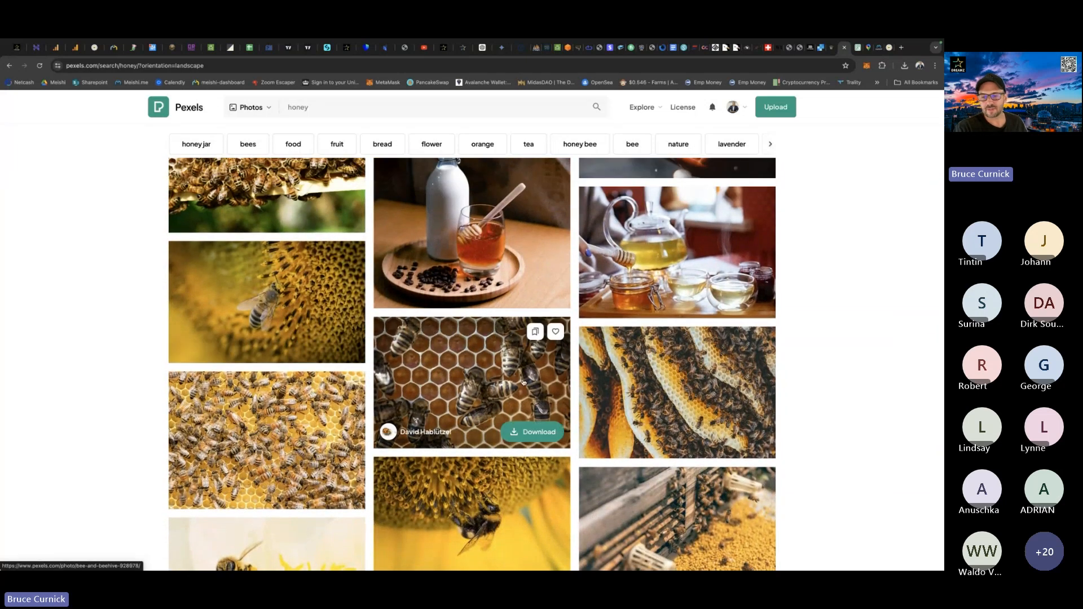
scroll(668, 394, "up", 4)
scroll(668, 393, "up", 7)
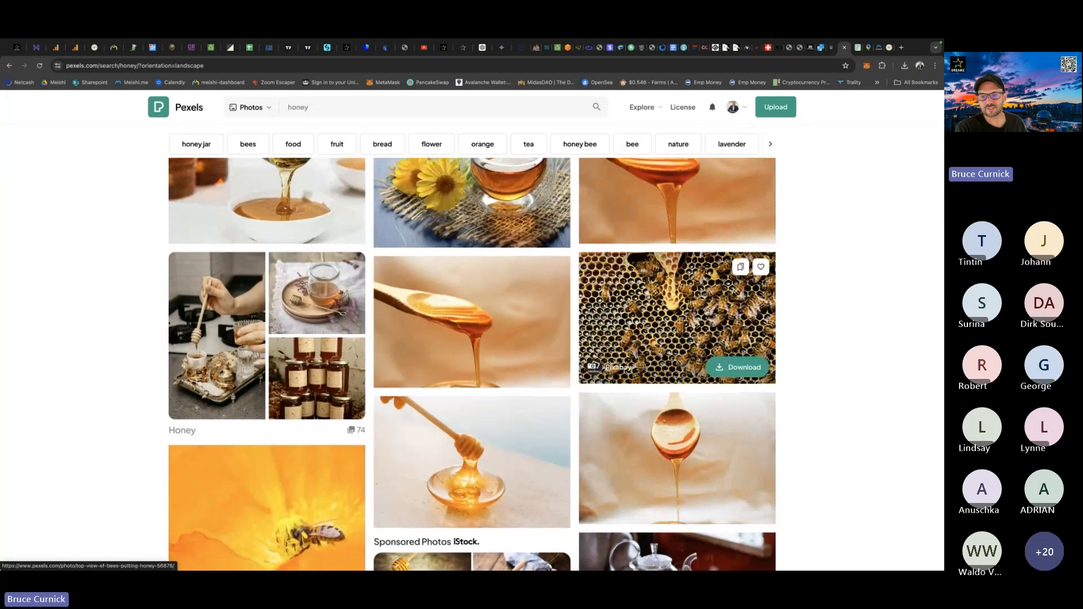
scroll(533, 307, "down", 10)
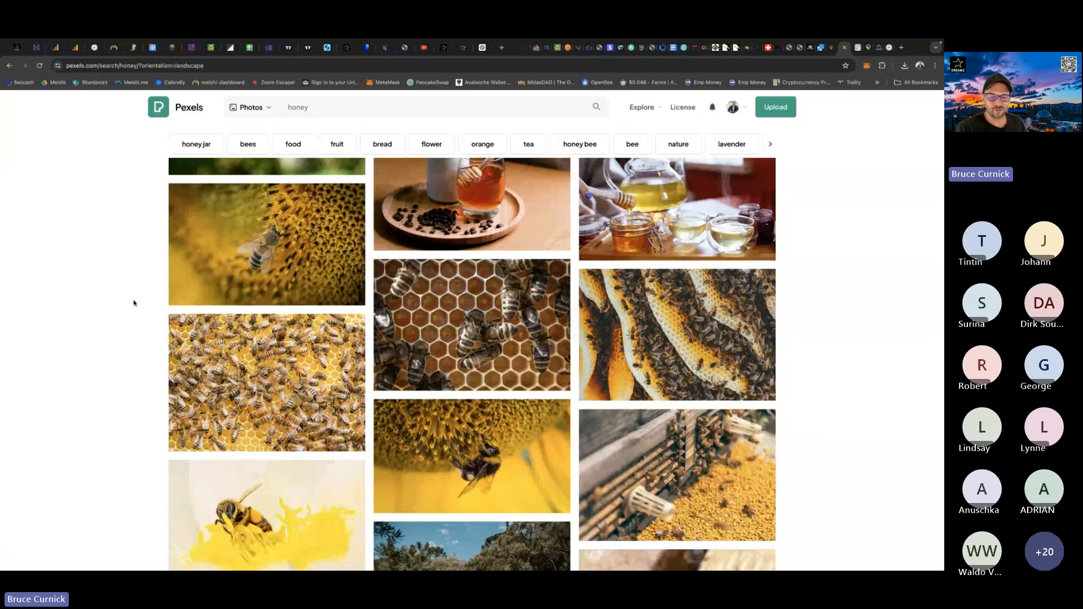
scroll(134, 303, "down", 4)
scroll(133, 303, "down", 3)
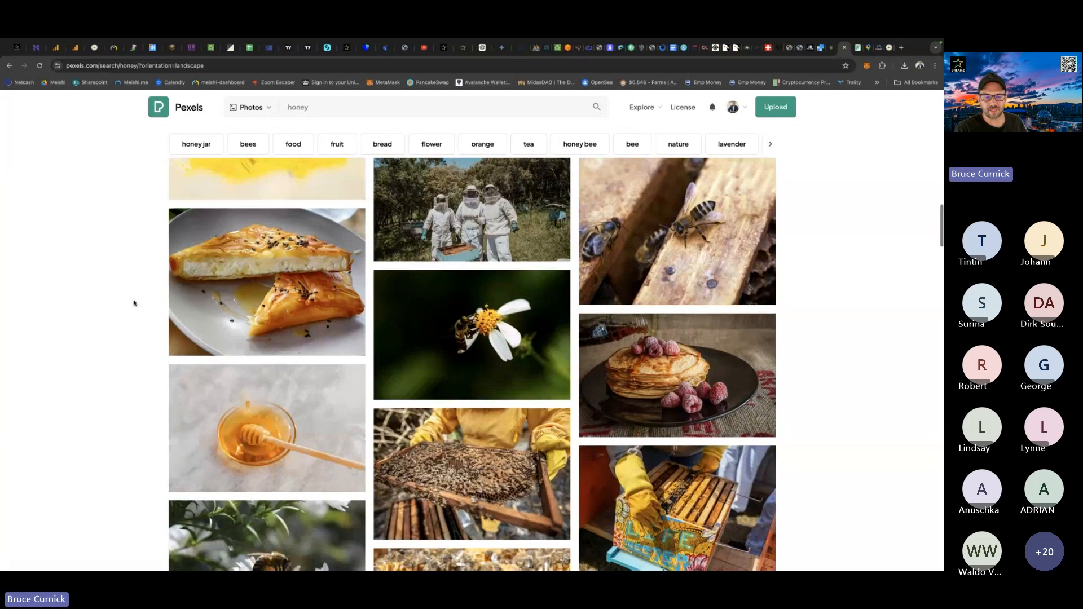
scroll(133, 303, "down", 10)
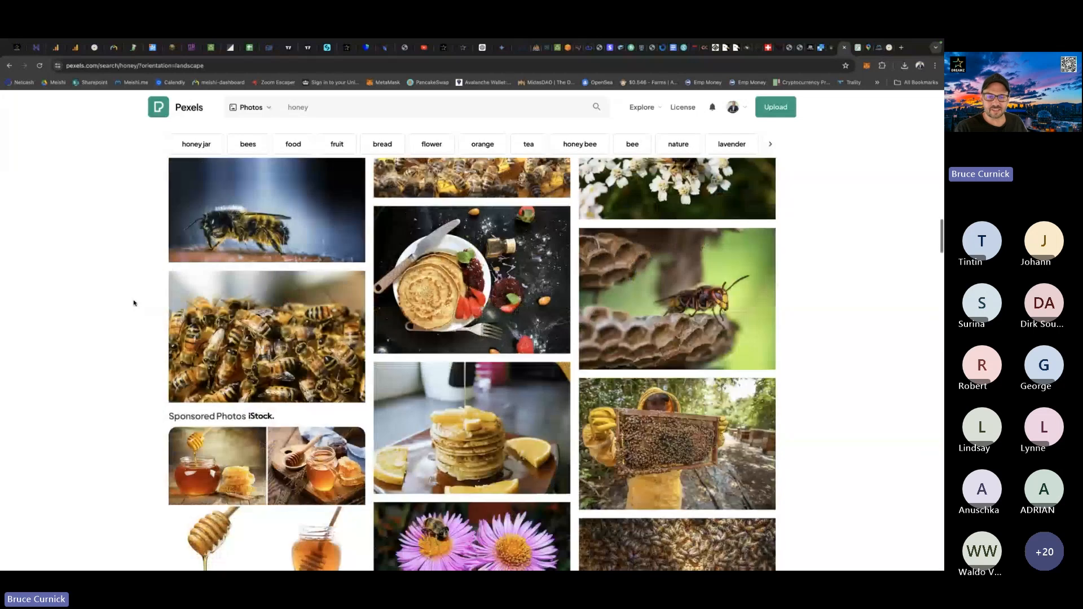
scroll(134, 303, "down", 3)
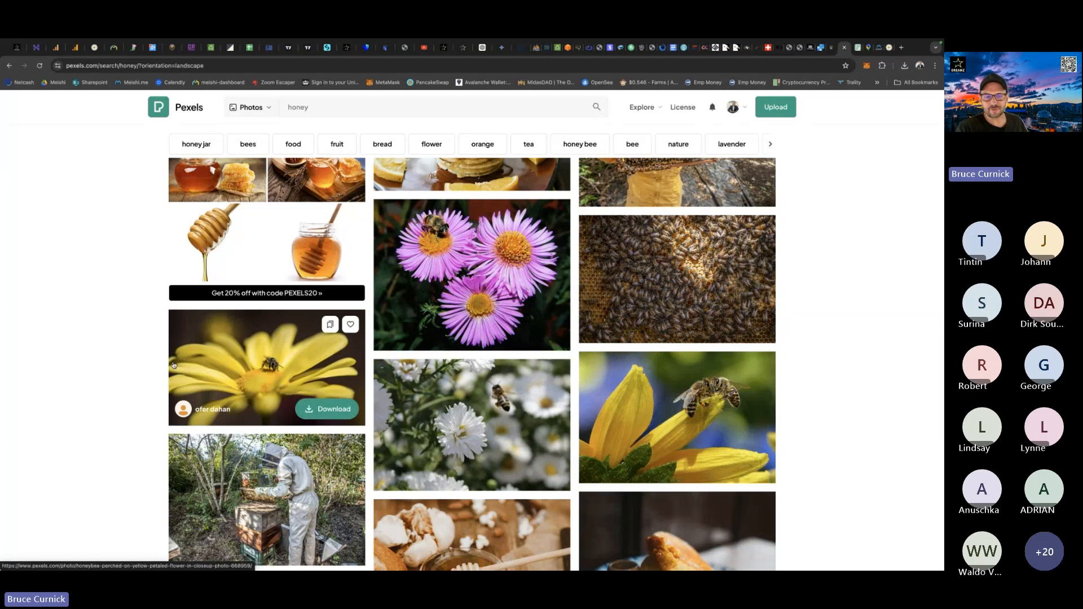
scroll(97, 332, "down", 6)
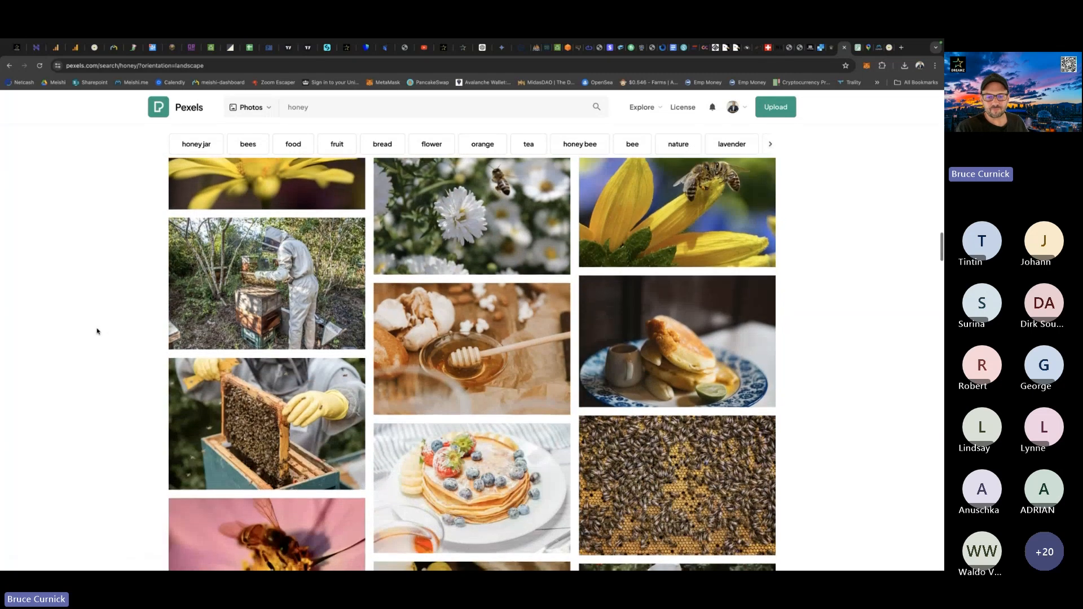
scroll(97, 331, "down", 5)
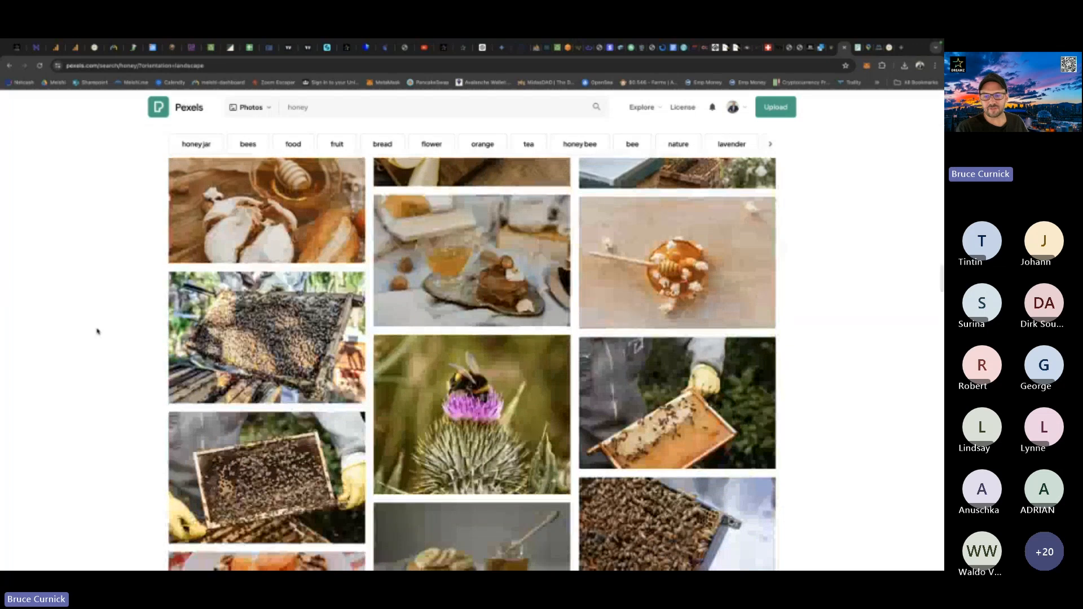
scroll(97, 332, "down", 6)
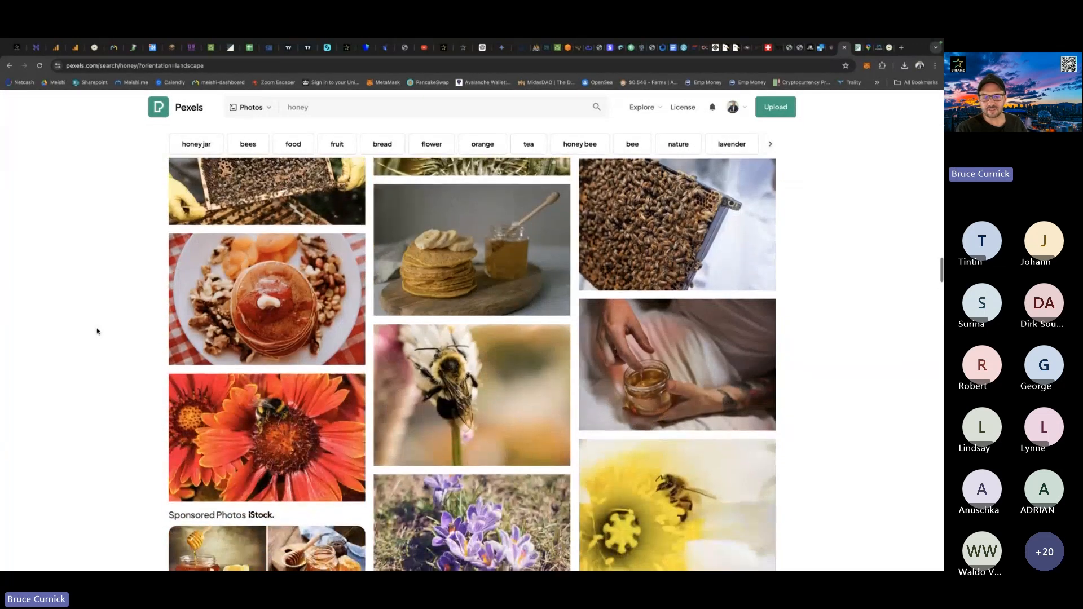
scroll(97, 332, "down", 1)
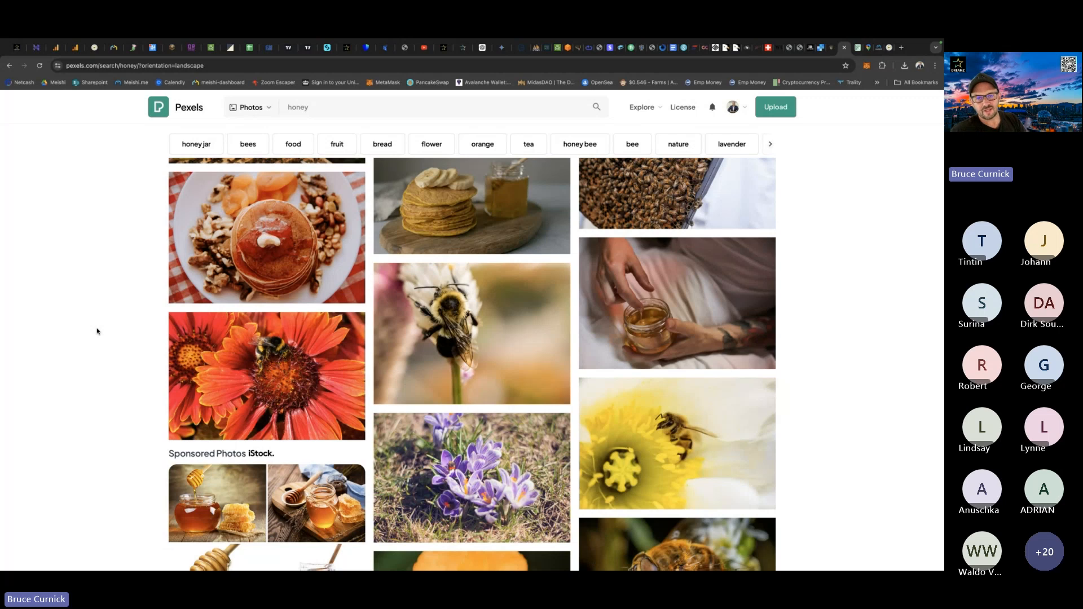
scroll(97, 332, "down", 5)
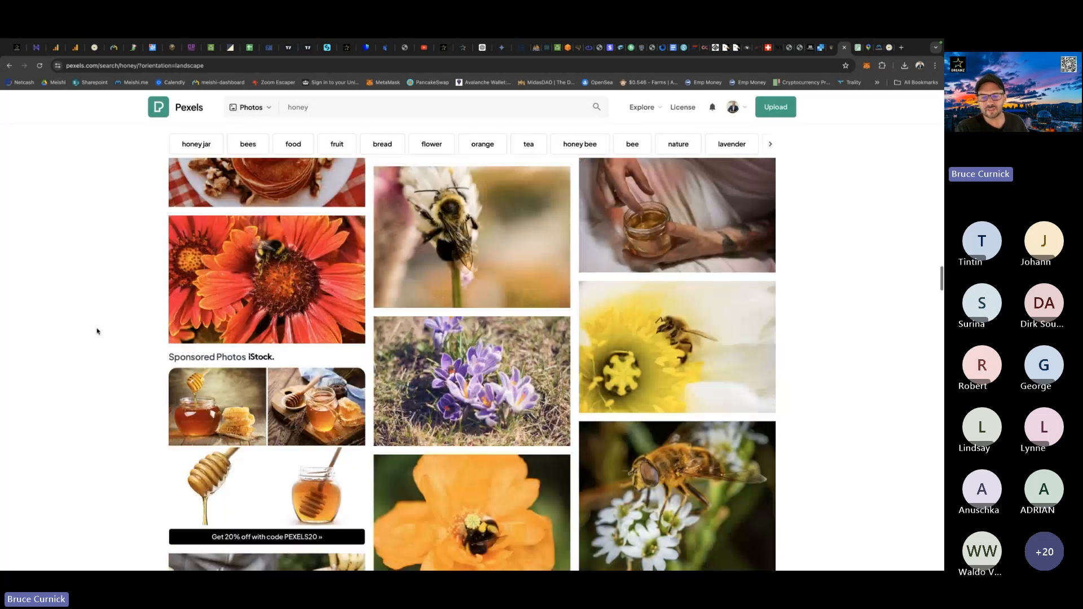
scroll(97, 332, "down", 7)
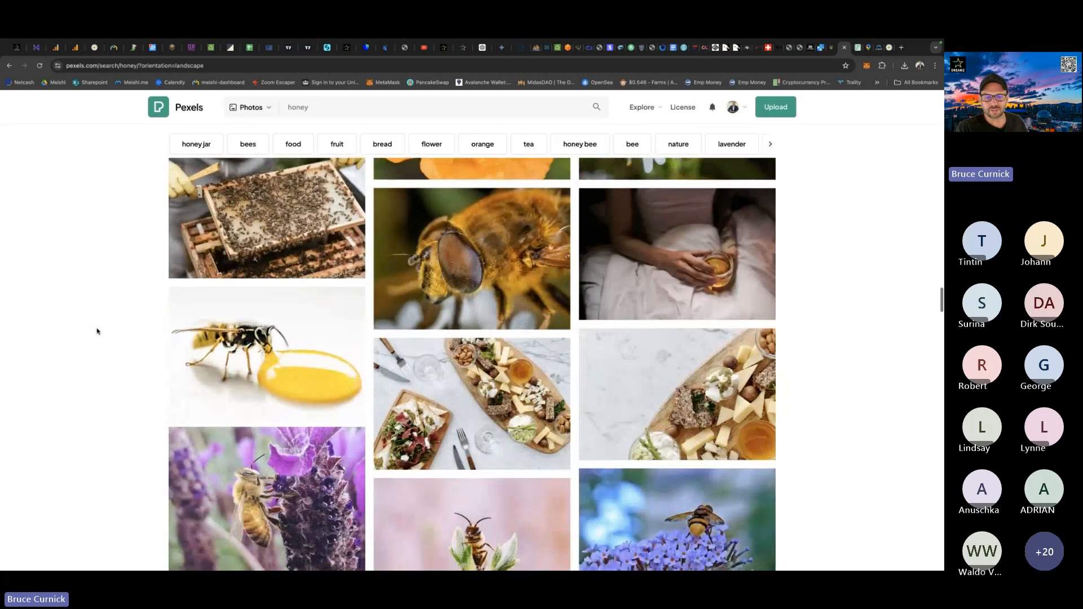
scroll(97, 332, "down", 5)
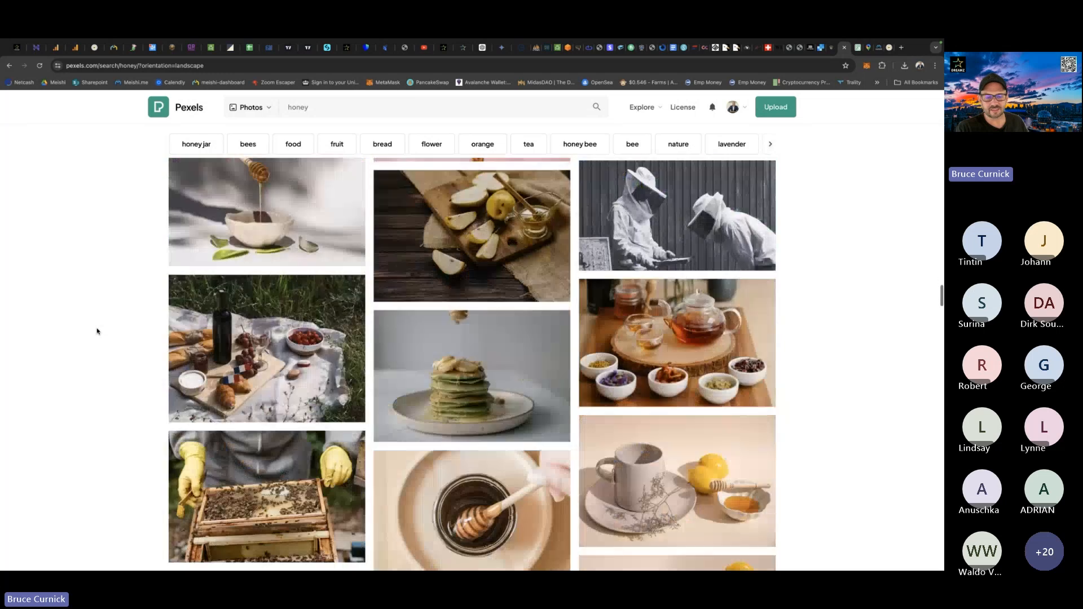
scroll(97, 332, "down", 10)
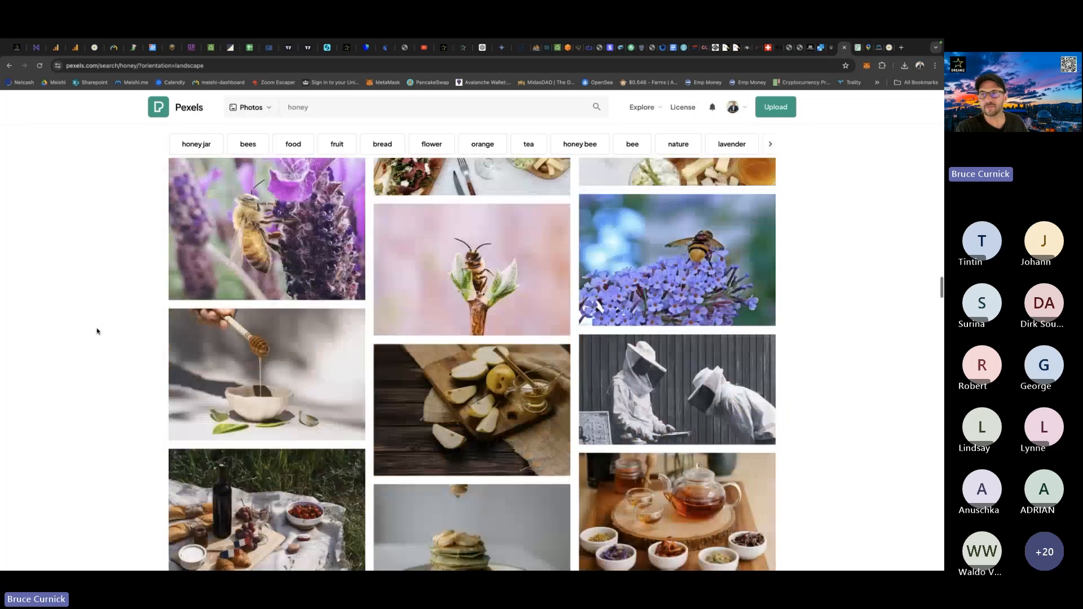
Glance at the Bee Wise website, return to the Meishi business details and upload Bee2.png from Downloads as the logo.
left_click(891, 48)
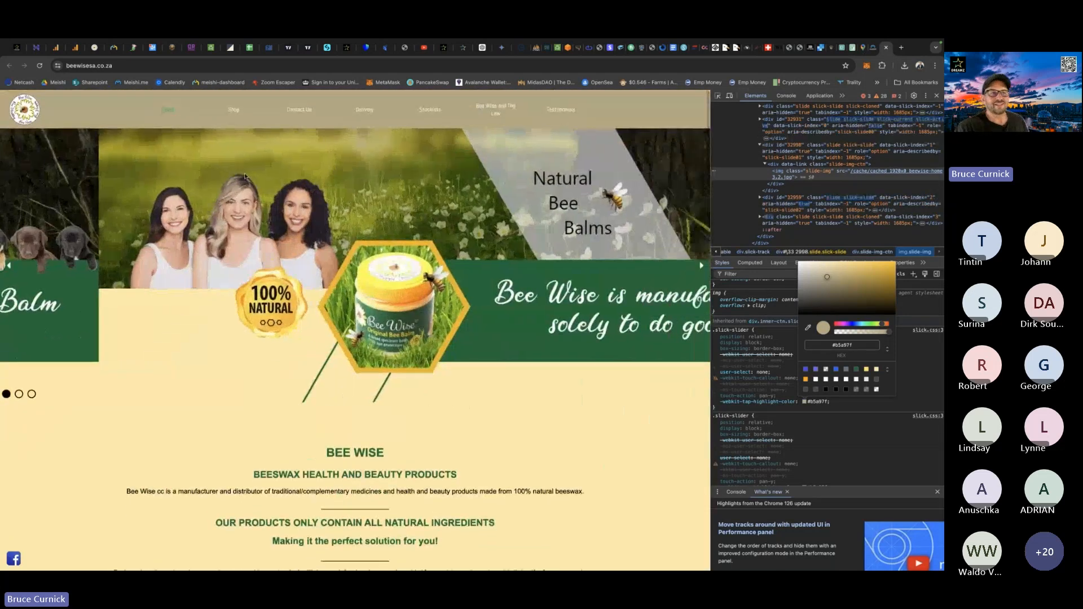
left_click(94, 47)
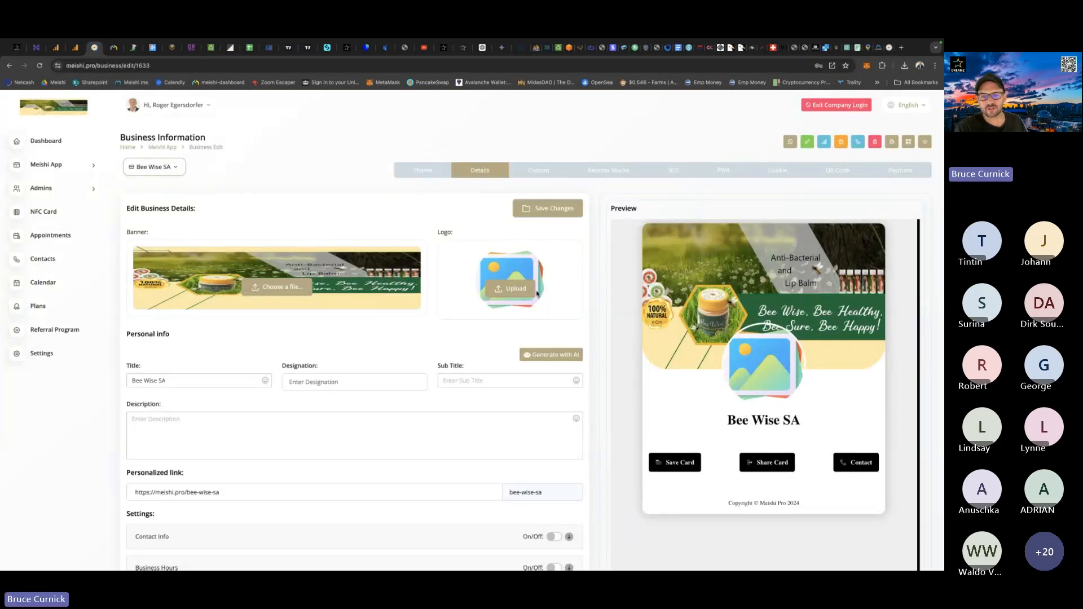
left_click(514, 289)
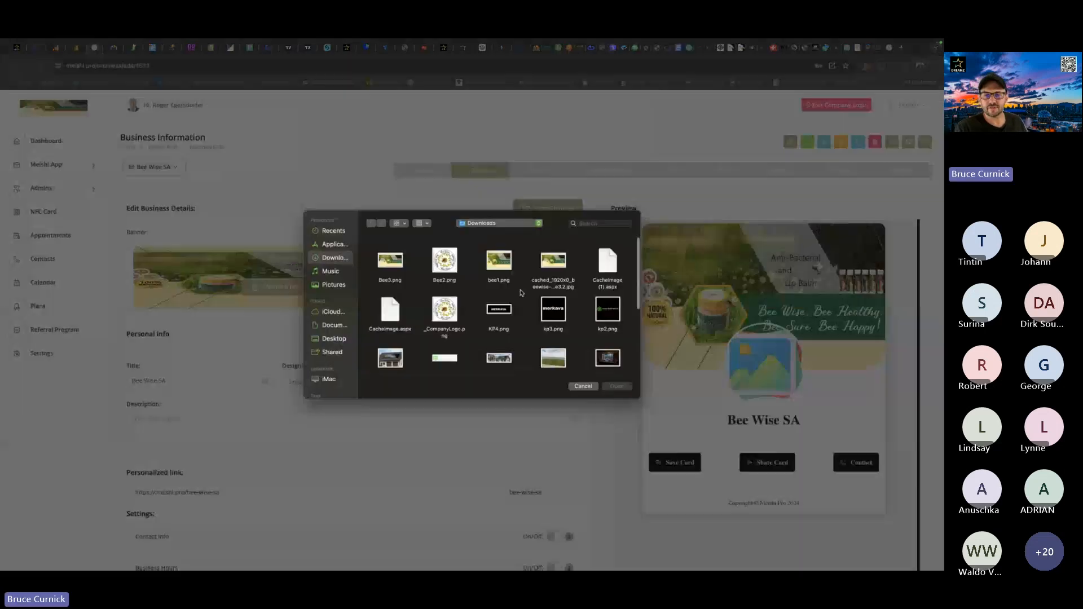
double_click(446, 263)
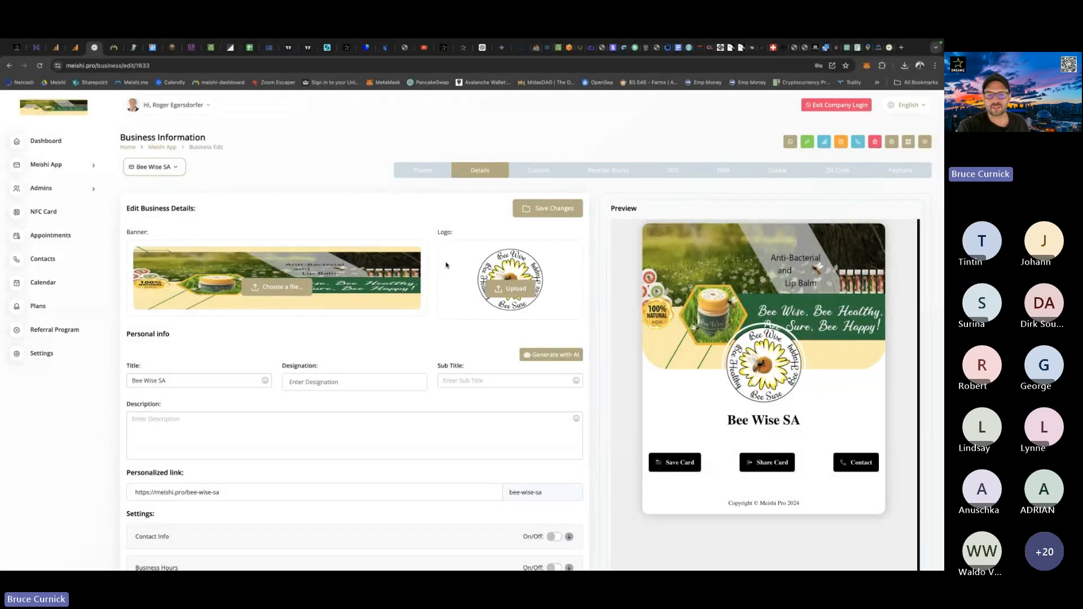
Switch to Photoshop and close the company logo, Bee2, beewise-home3.2 and bee1 documents without saving their changes.
key("ctrl+Up")
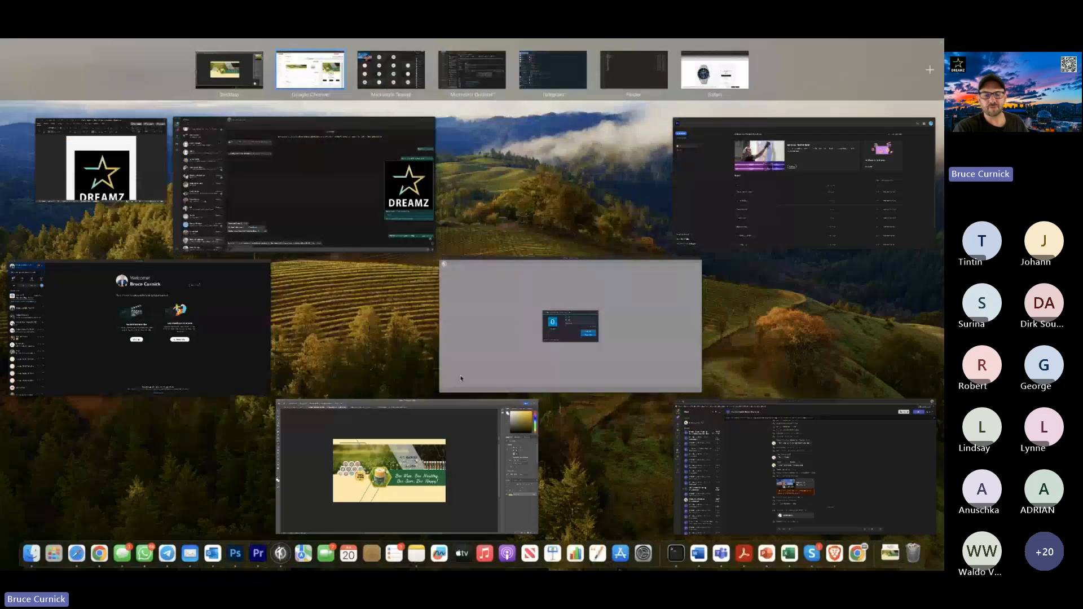
left_click(461, 432)
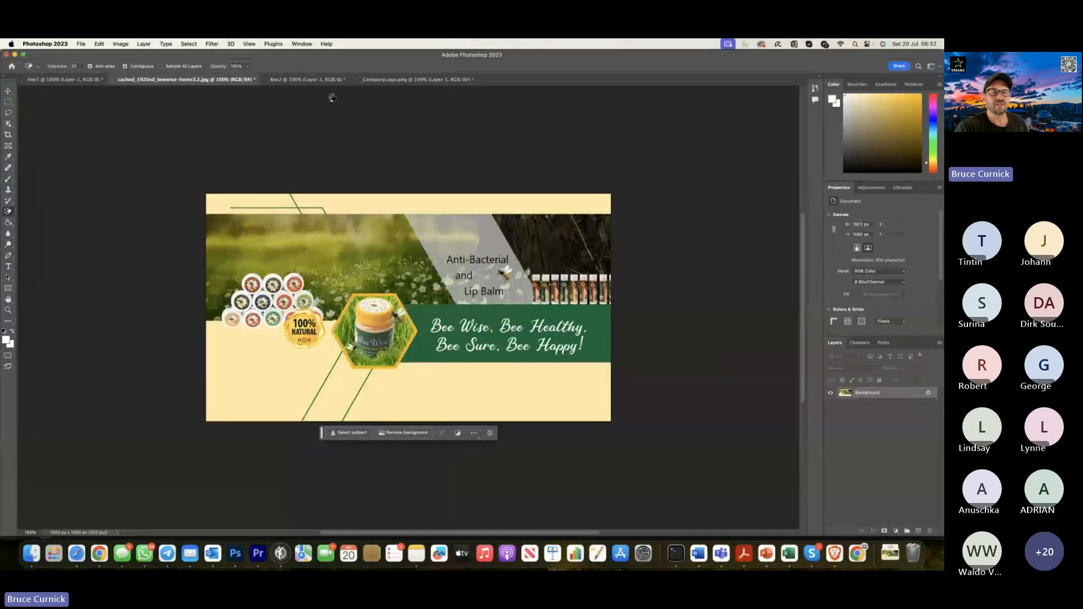
left_click(355, 80)
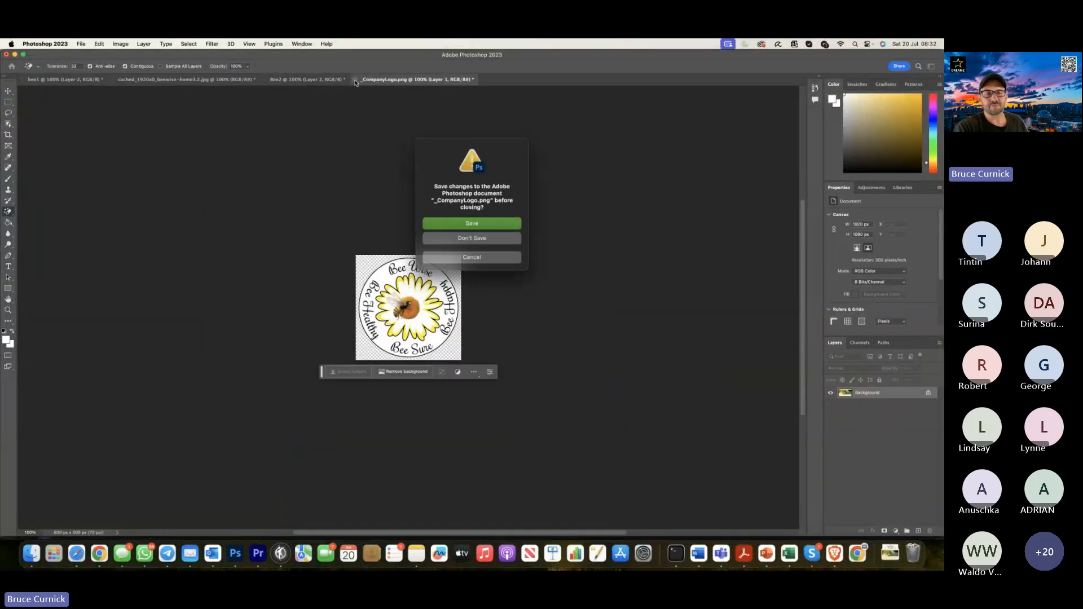
left_click(452, 236)
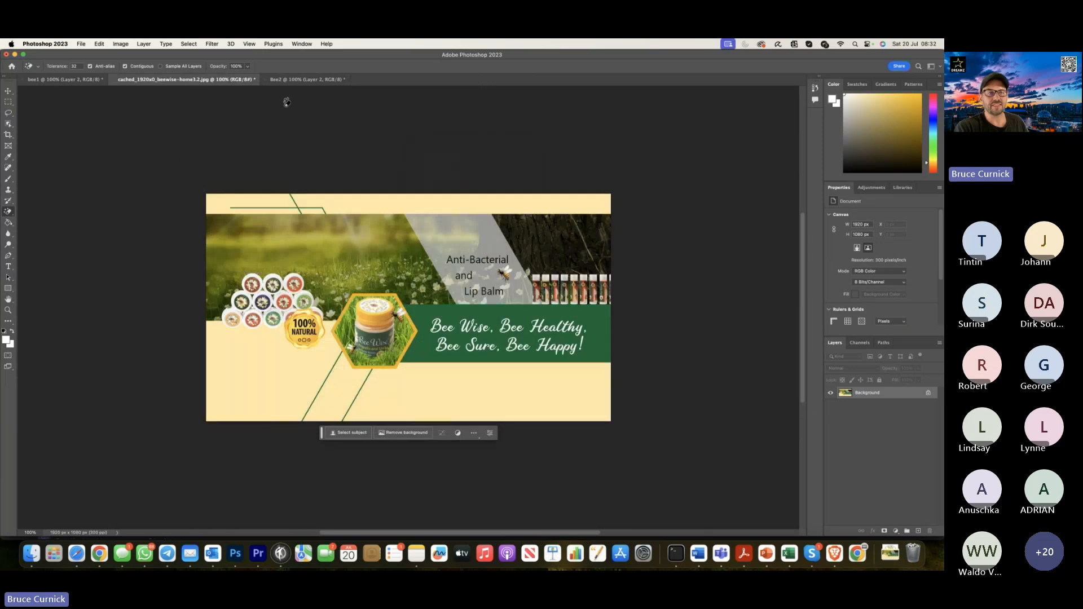
left_click(265, 82)
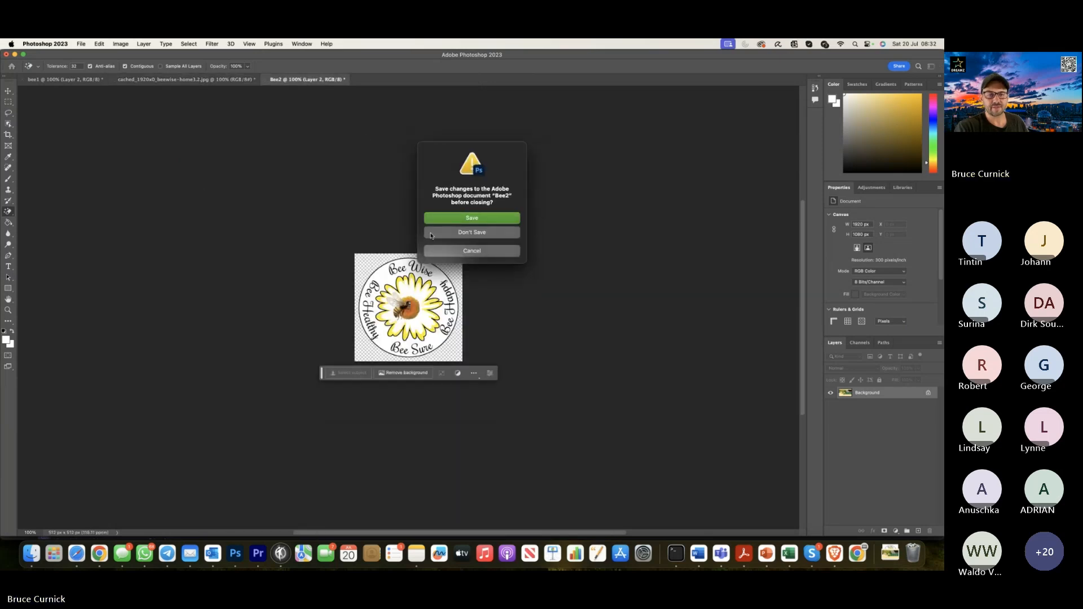
left_click(430, 236)
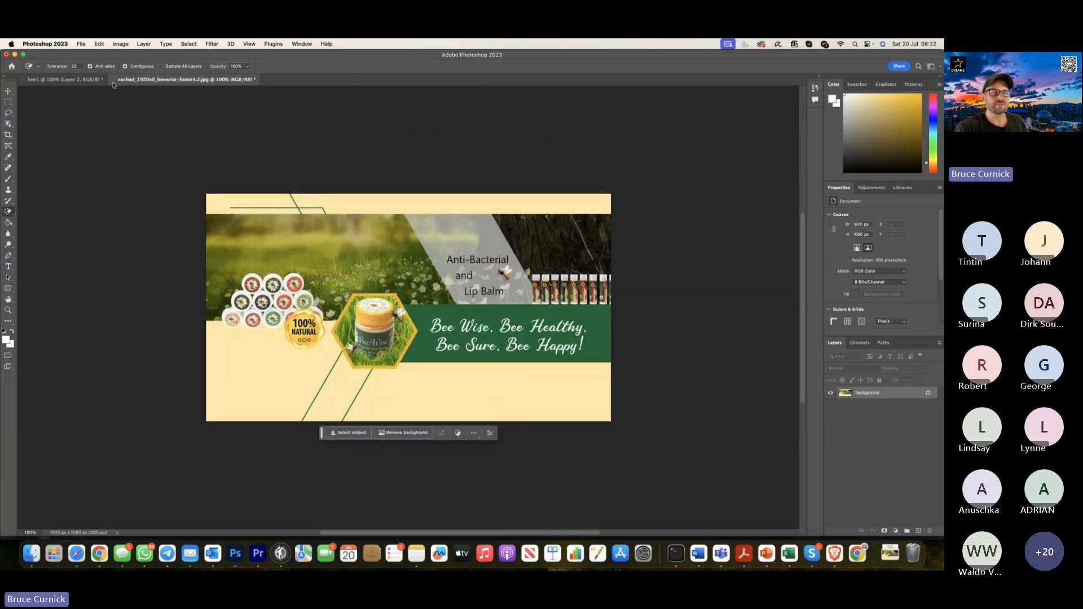
left_click(112, 81)
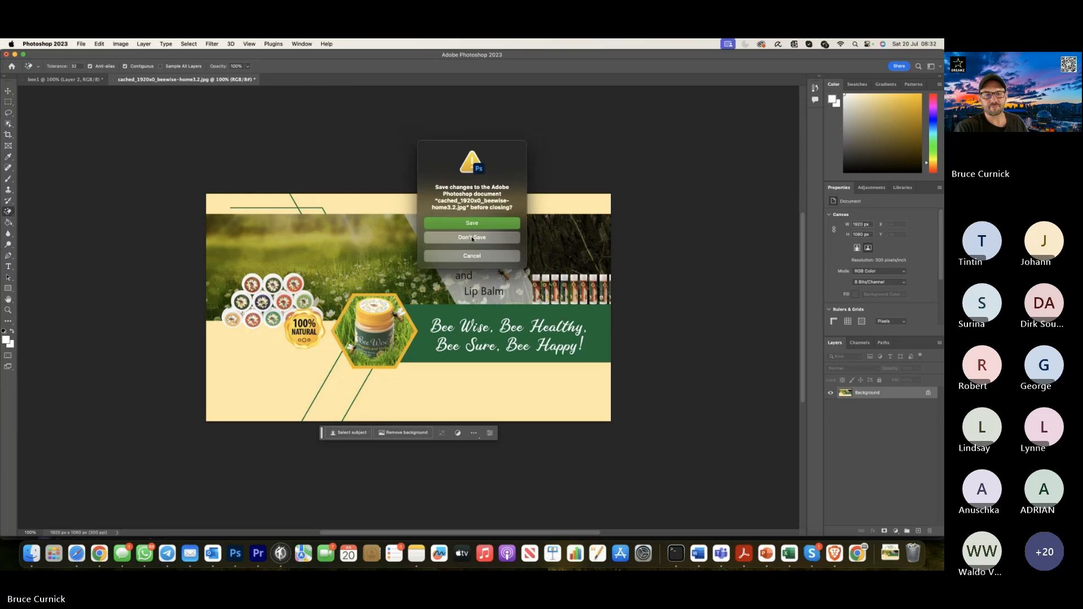
left_click(454, 237)
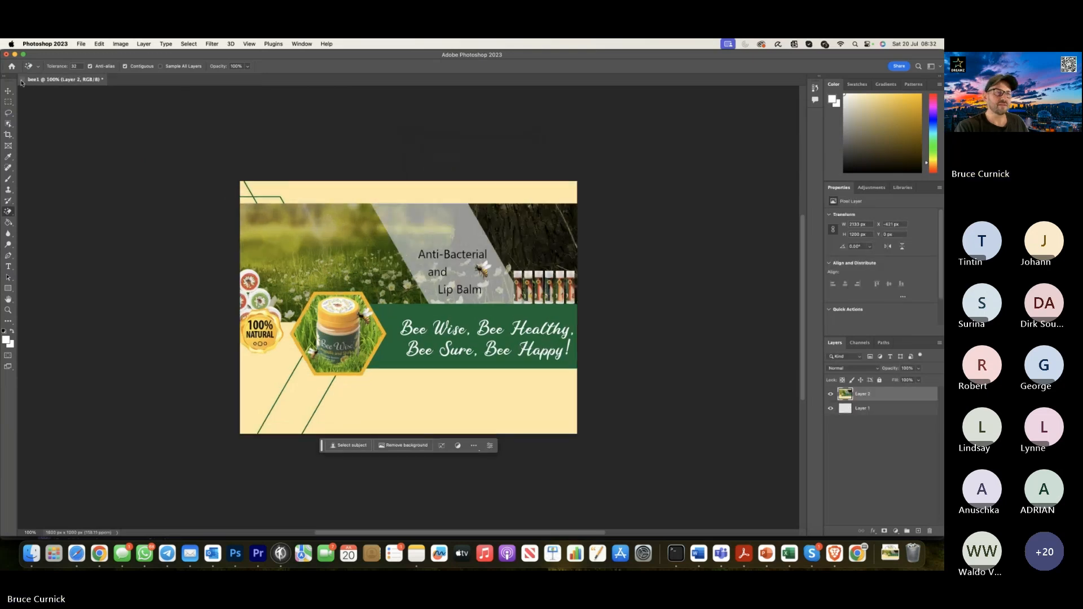
left_click(22, 80)
left_click(439, 232)
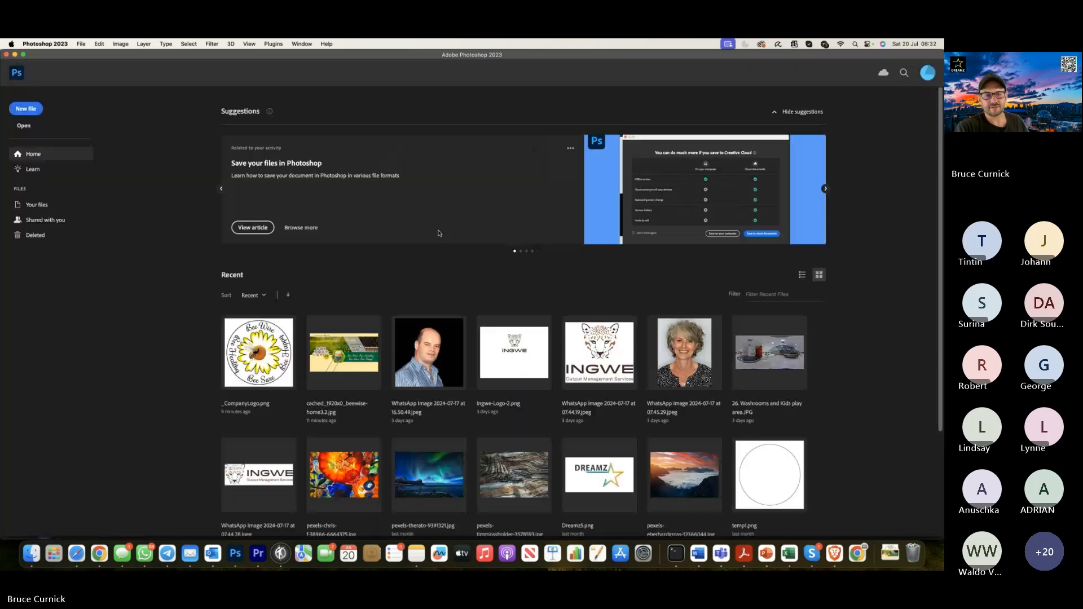
Create a new transparent 512 x 512 px document named Bee4 from the recent custom preset.
left_click(26, 109)
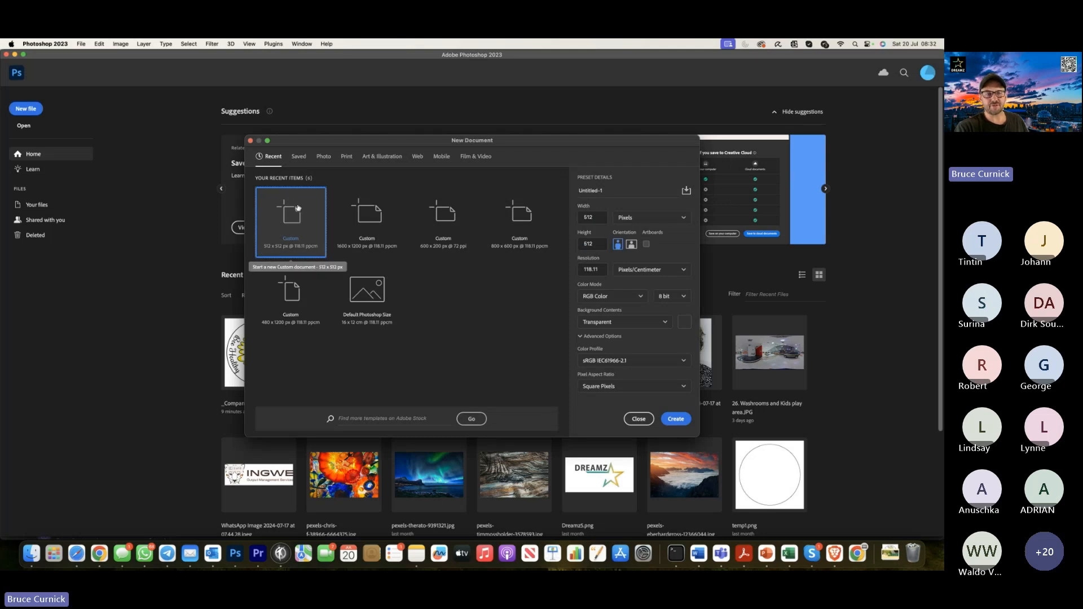
left_click_drag(615, 189, 546, 188)
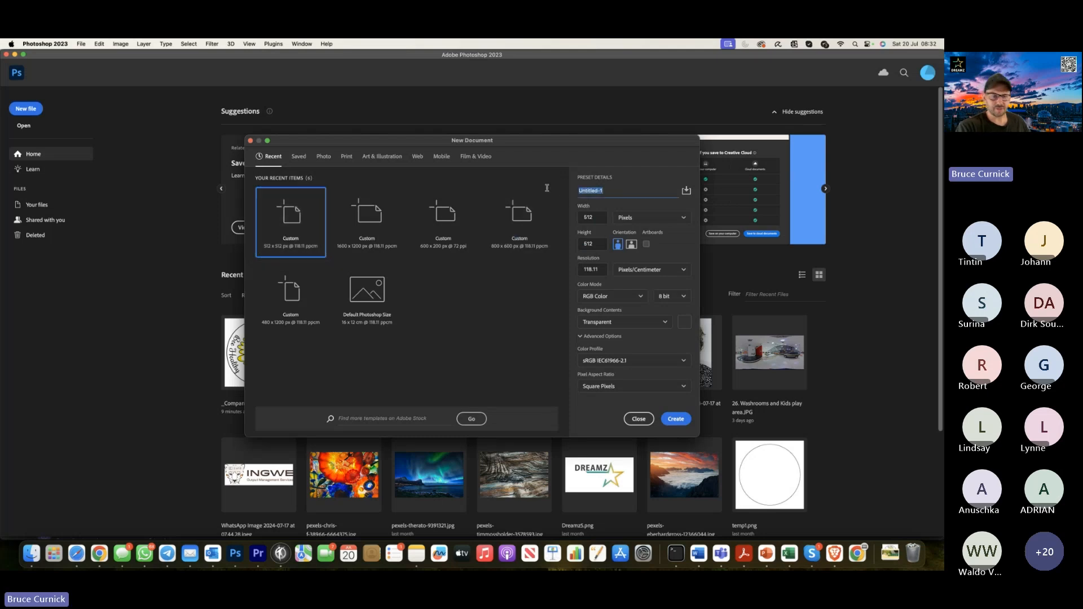
type("BeeH")
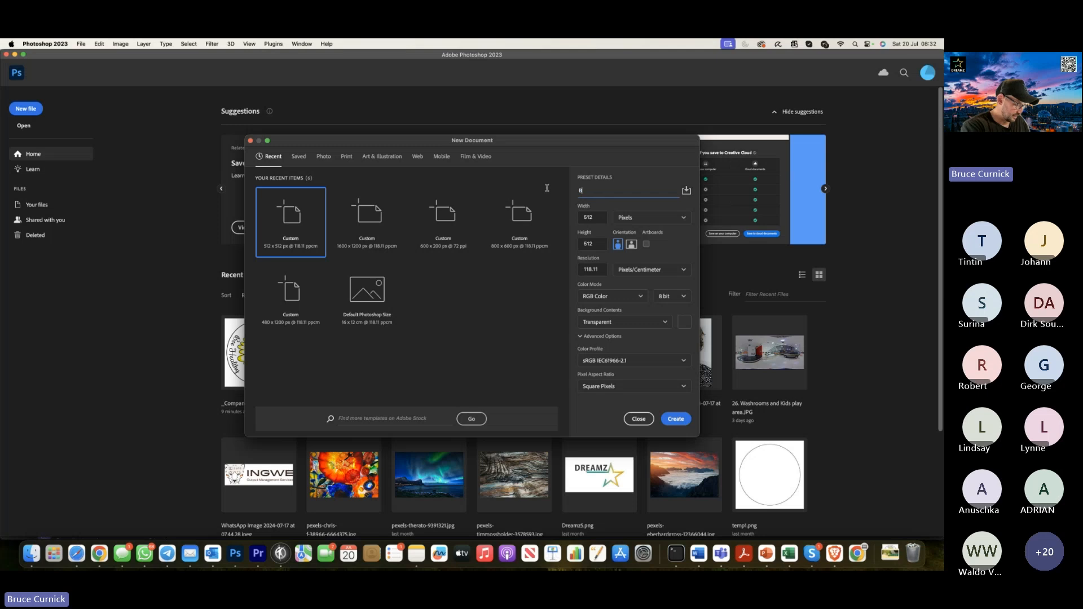
left_click(677, 418)
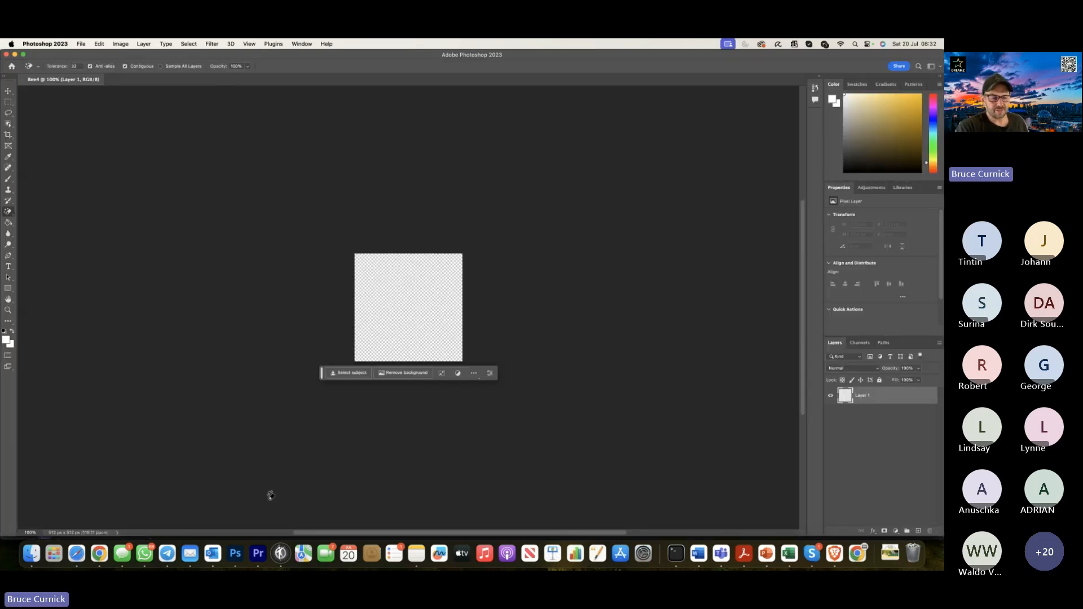
Switch to Outlook and save the owner's profile photo attached to the Bee Wise SA email into Downloads.
left_click(213, 557)
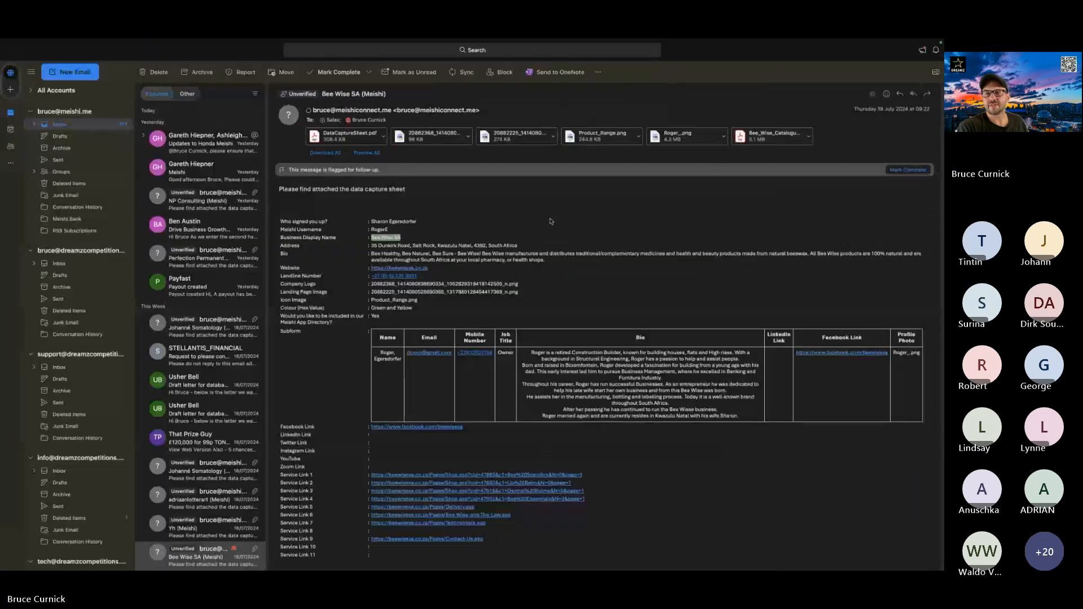
left_click(723, 136)
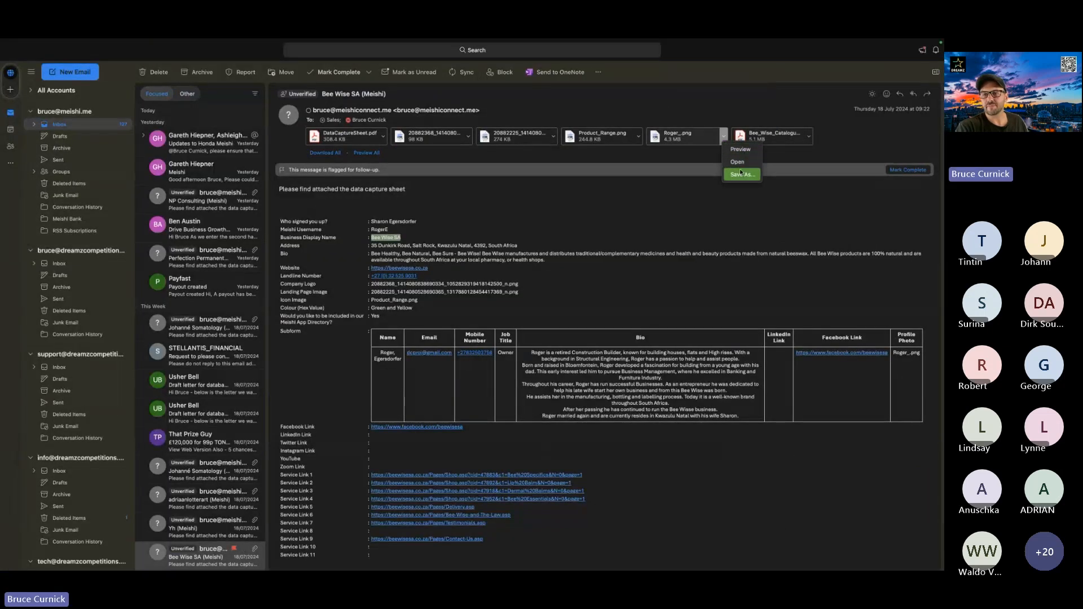
left_click(739, 176)
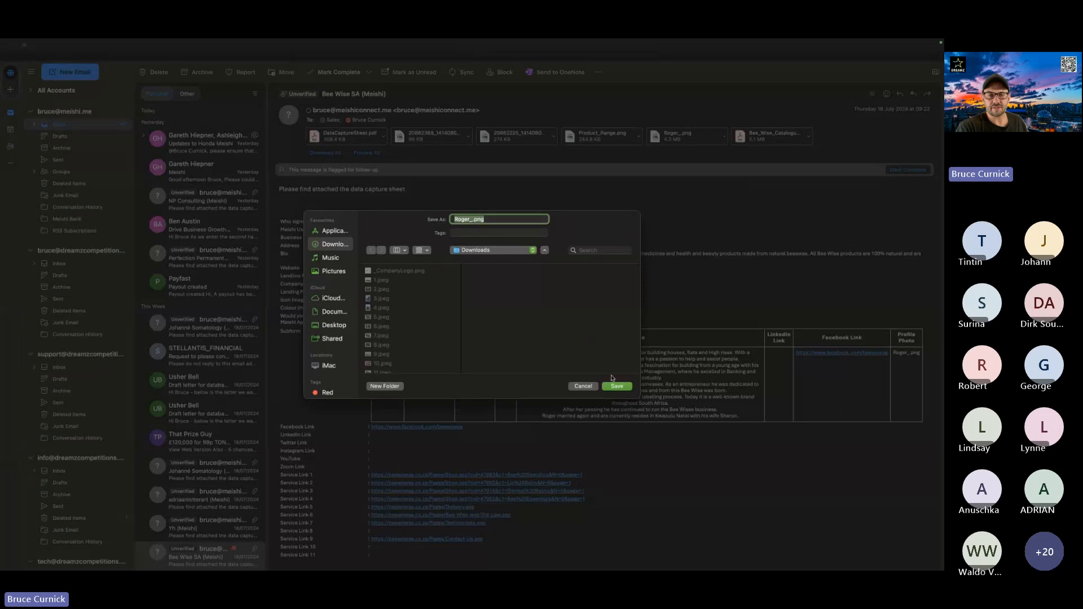
left_click(623, 387)
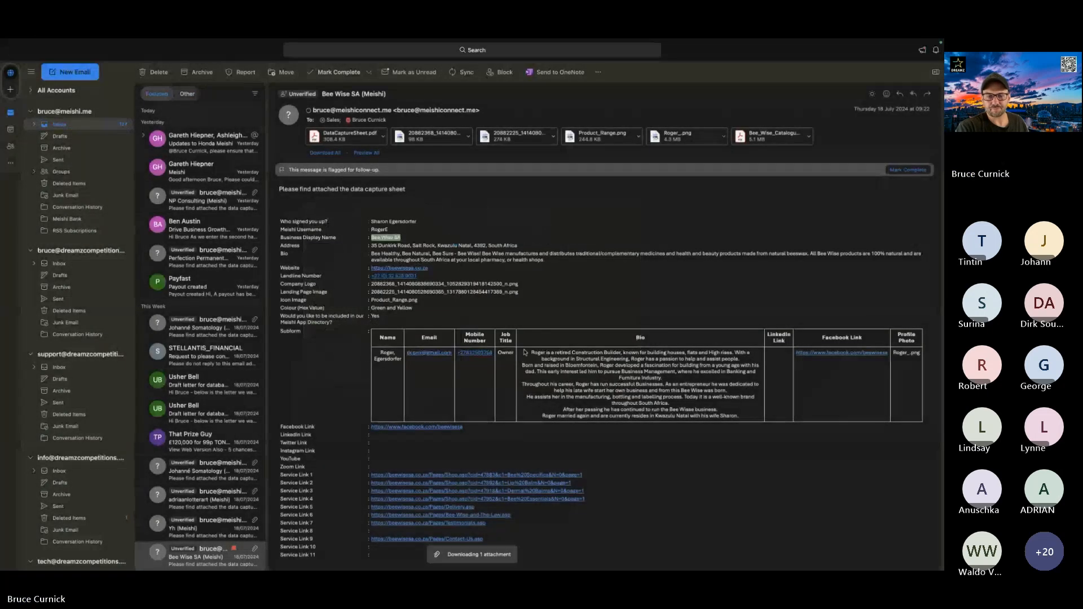
Return to Photoshop and open the owner's profile photo from the Downloads folder.
key("ctrl+Up")
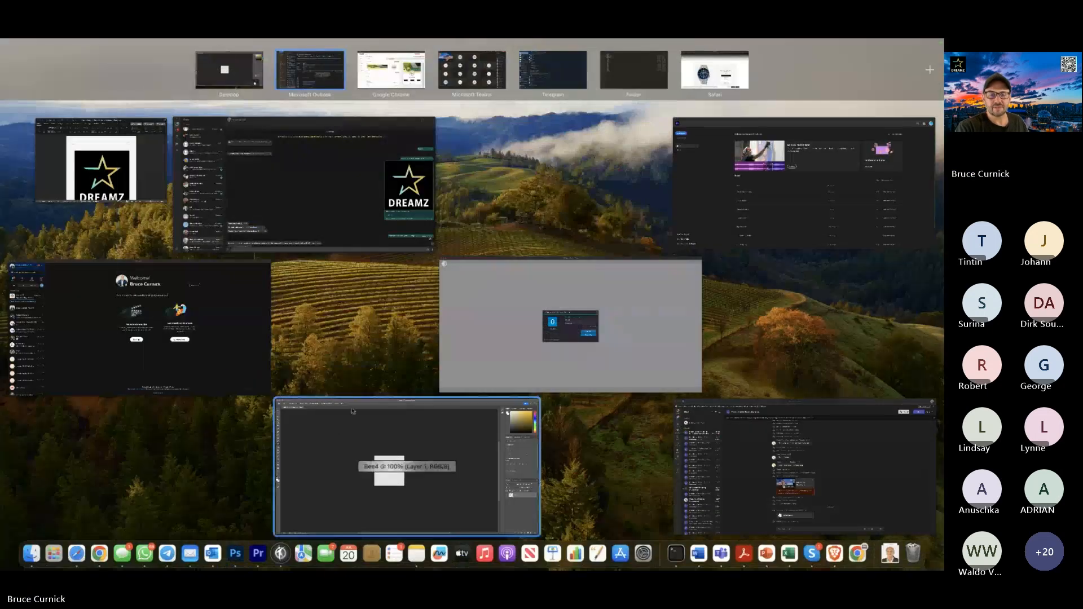
left_click(442, 460)
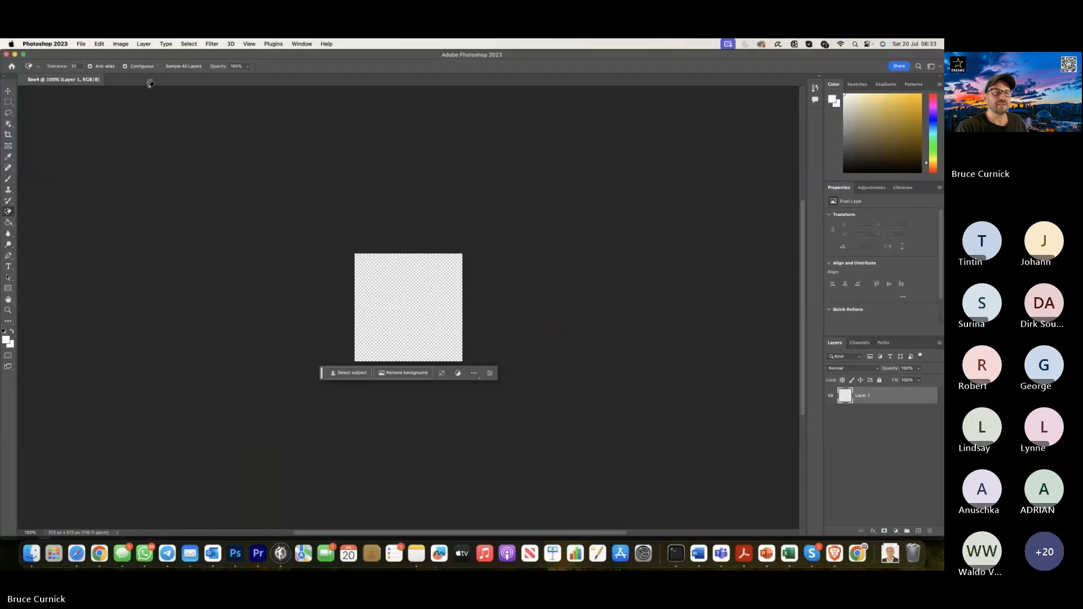
left_click(81, 43)
left_click(89, 63)
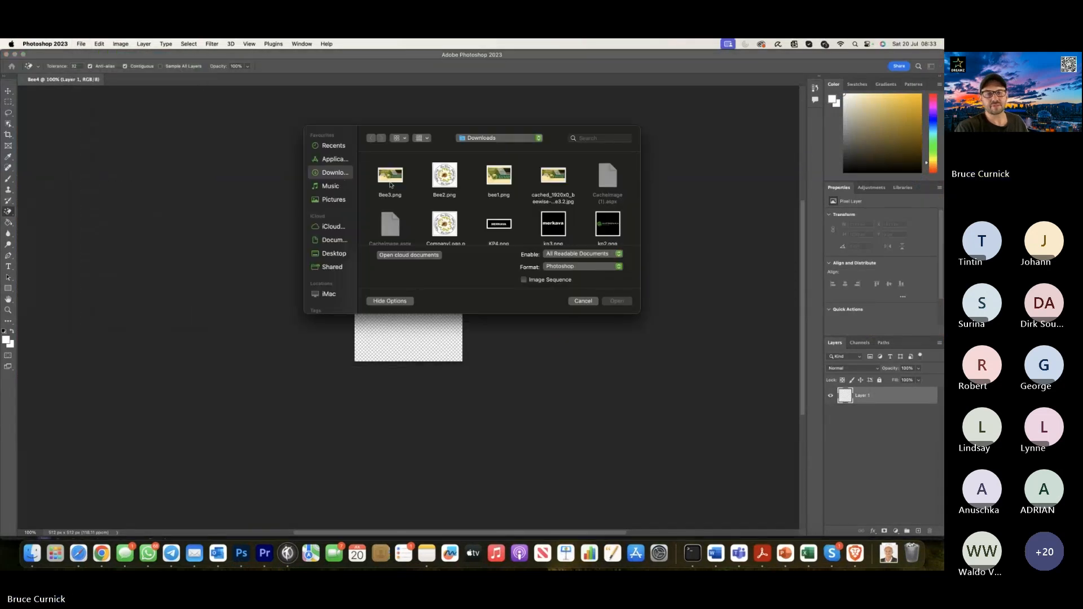
scroll(390, 184, "down", 5)
scroll(391, 184, "down", 5)
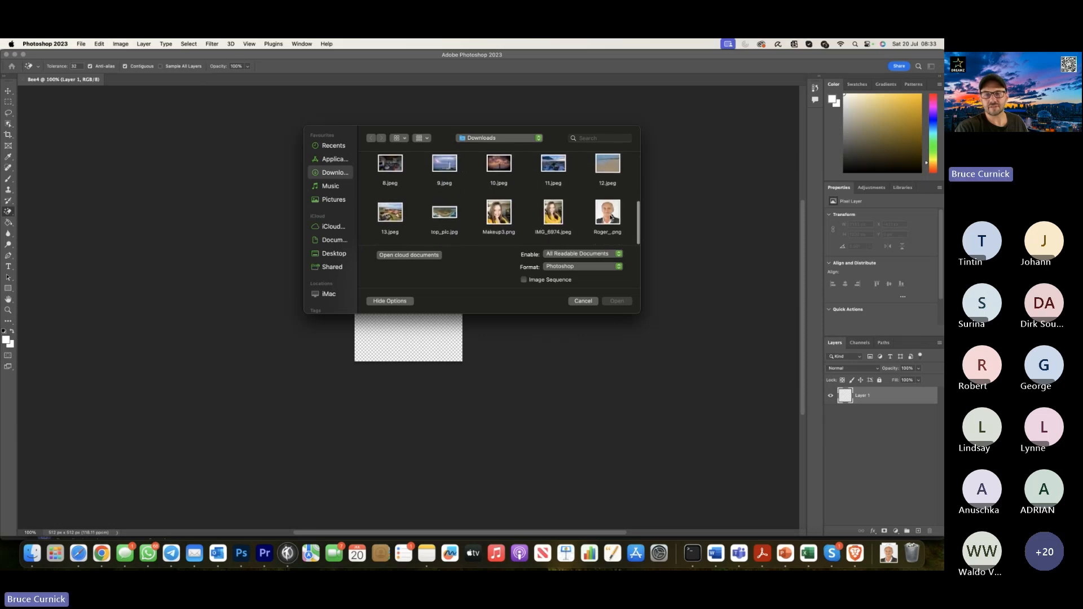
double_click(611, 211)
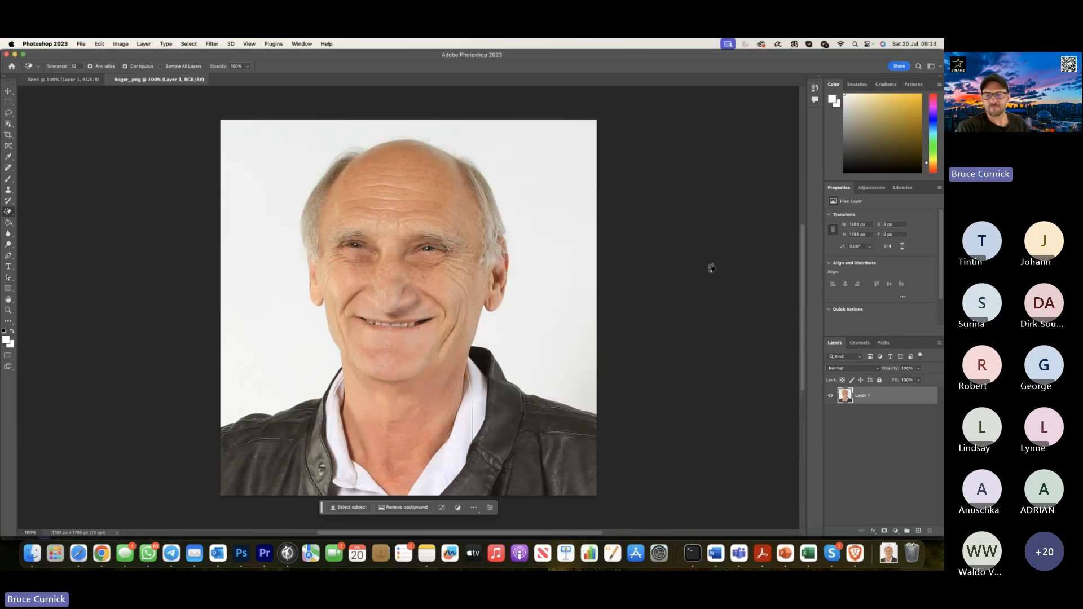
Copy the profile photo layer into the Bee4 document and scale it to fill the 512 x 512 px canvas.
left_click_drag(863, 398, 419, 299)
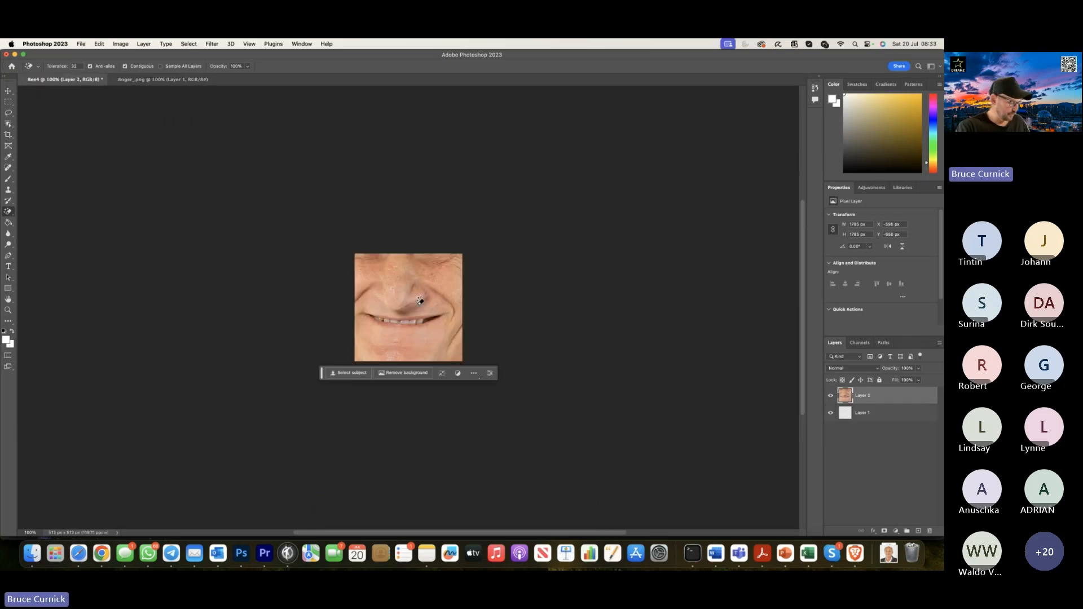
key("super+t")
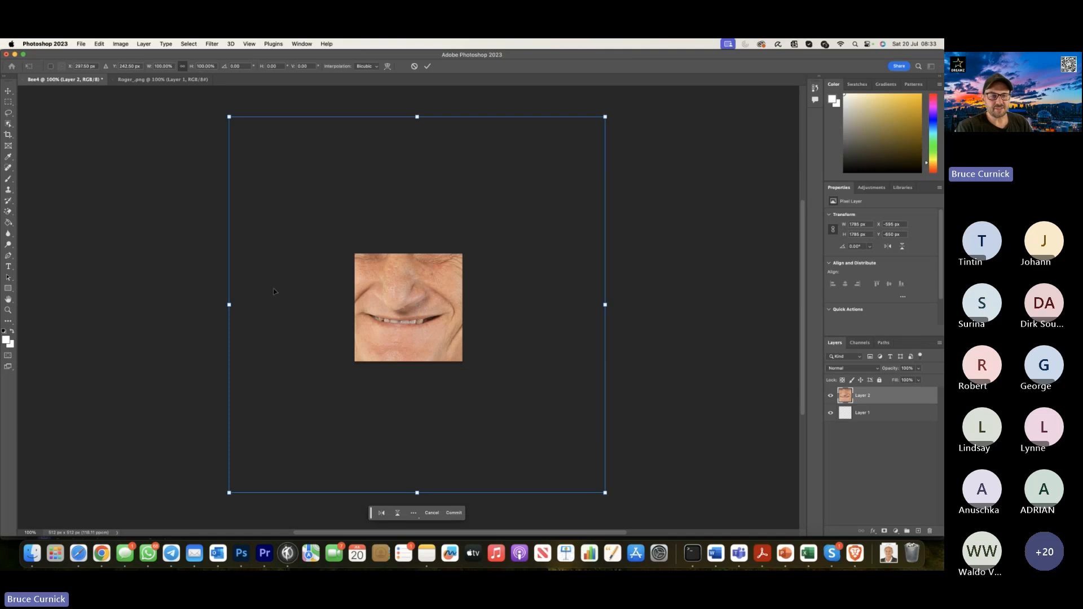
left_click_drag(417, 116, 407, 255)
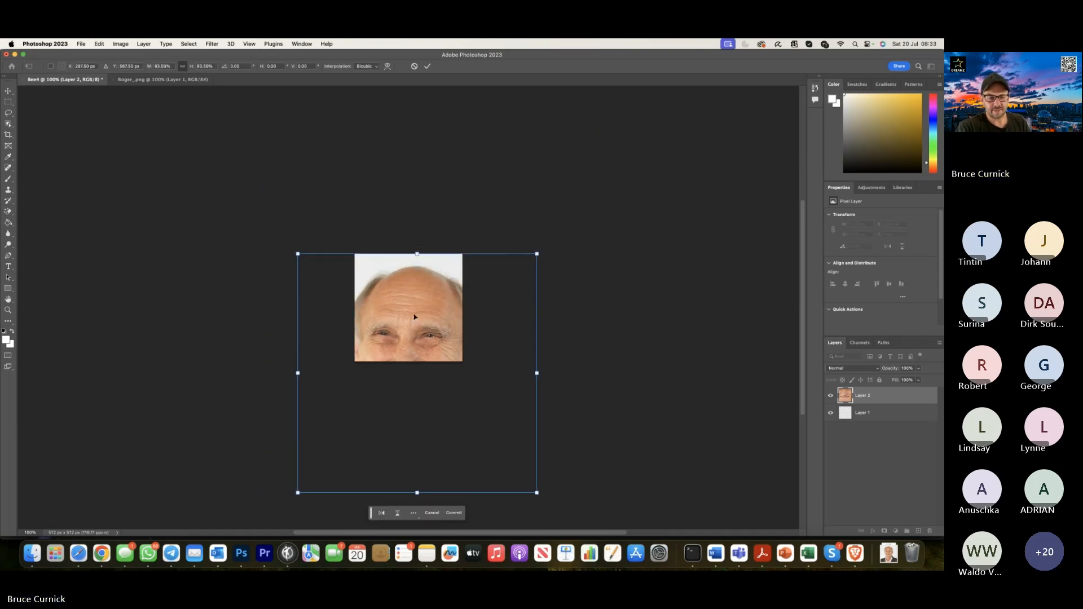
left_click_drag(416, 494, 424, 327)
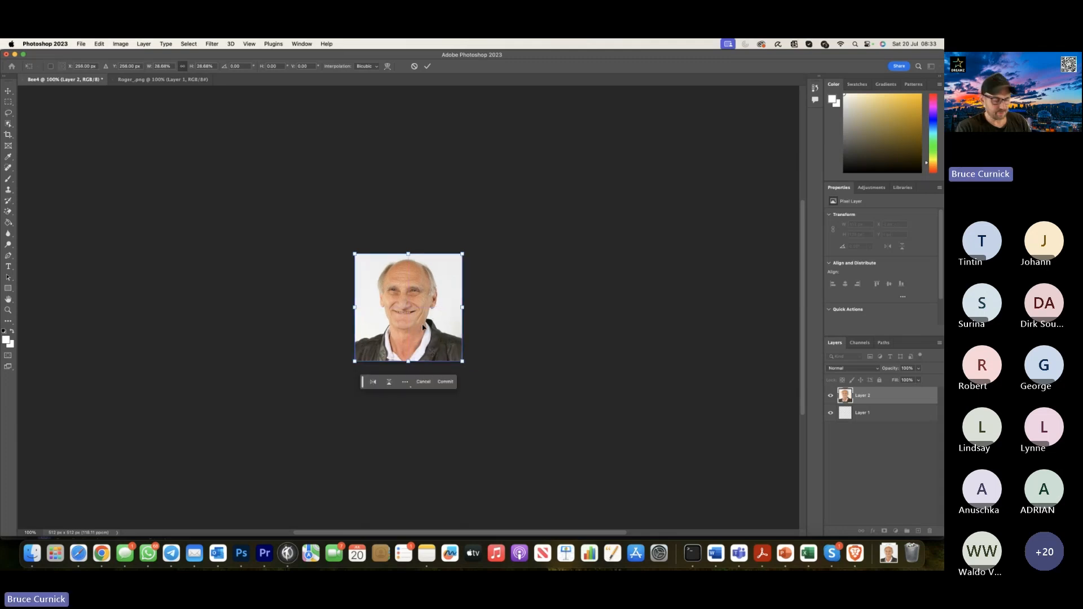
left_click(428, 66)
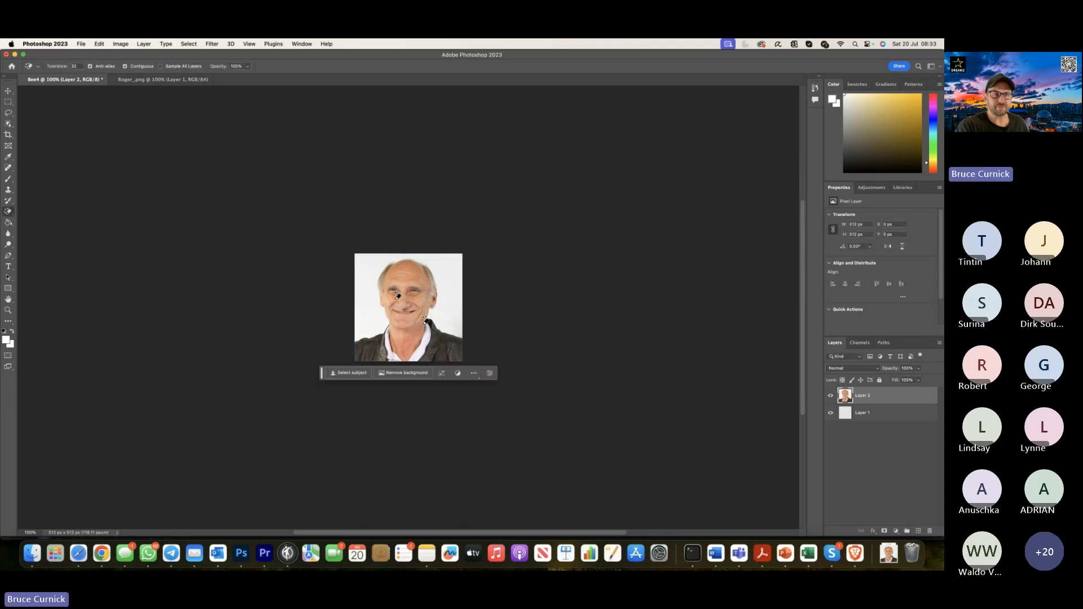
Export the portrait for web as a PNG-24 named Bee4.png in Downloads.
left_click(81, 43)
mouse_move(124, 188)
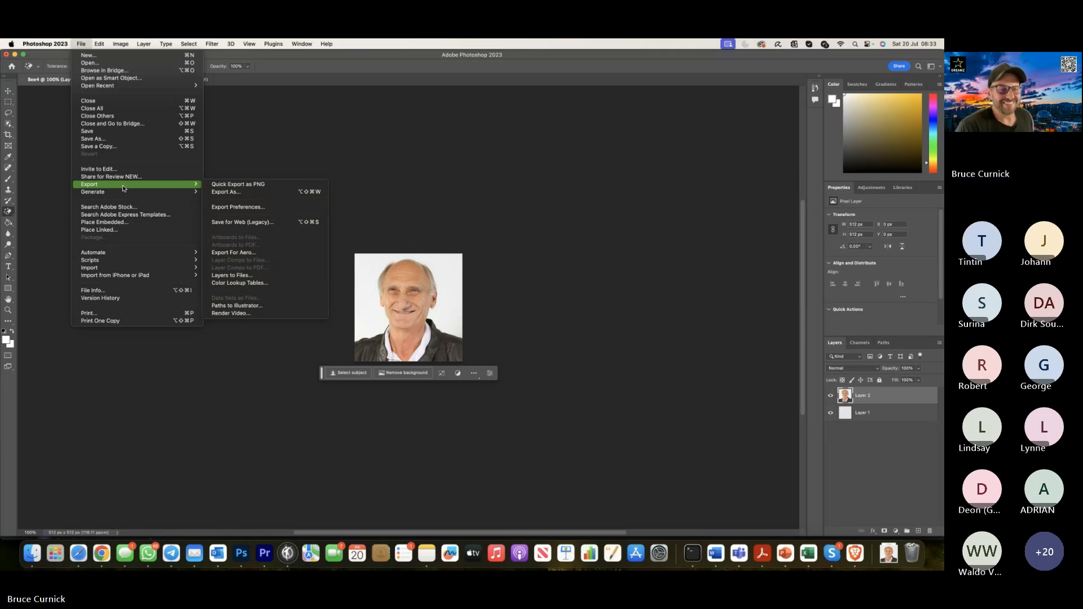
left_click(256, 224)
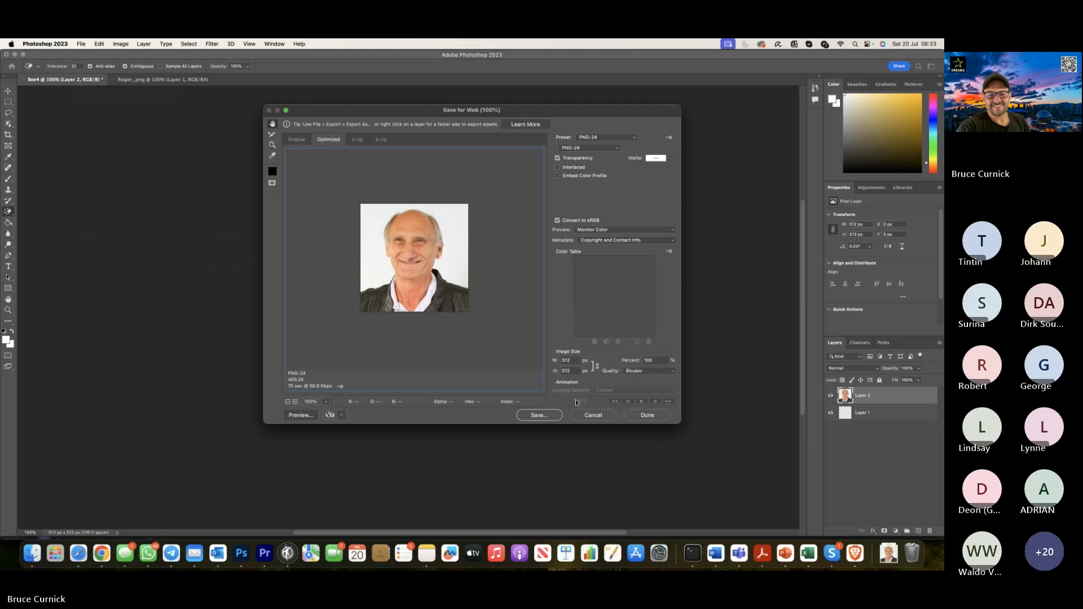
left_click(541, 416)
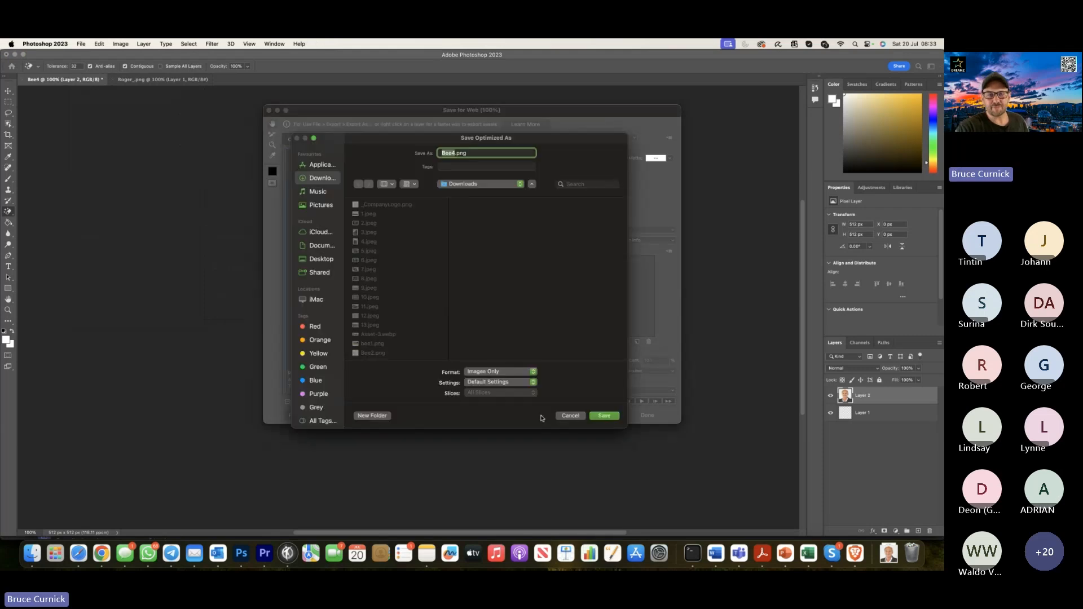
left_click(601, 417)
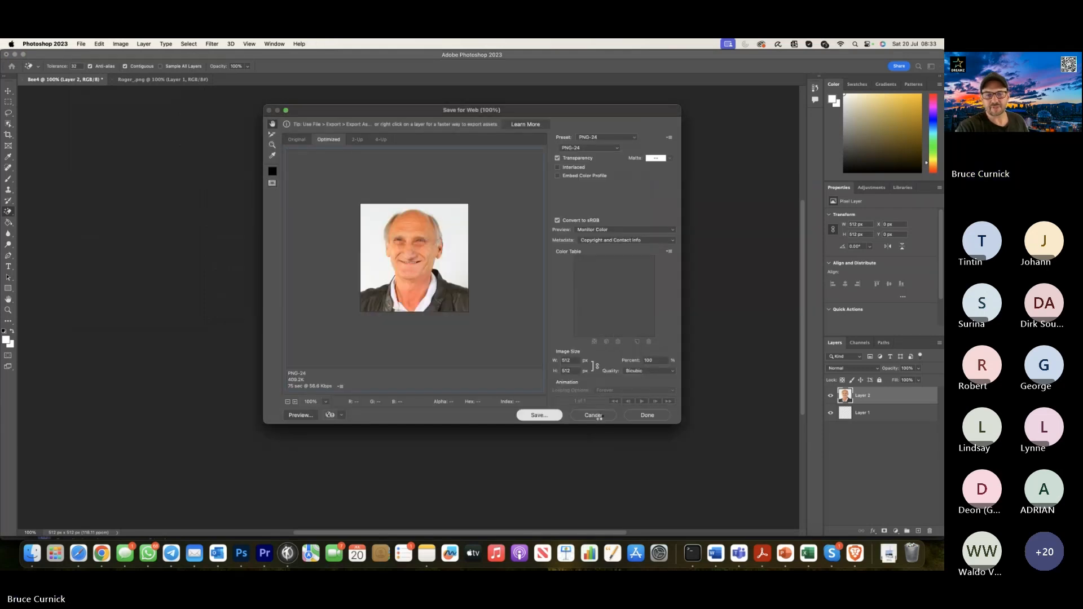
Switch to the Meishi business details in Chrome and upload Bee4.png from Downloads as the card's logo image.
left_click(101, 555)
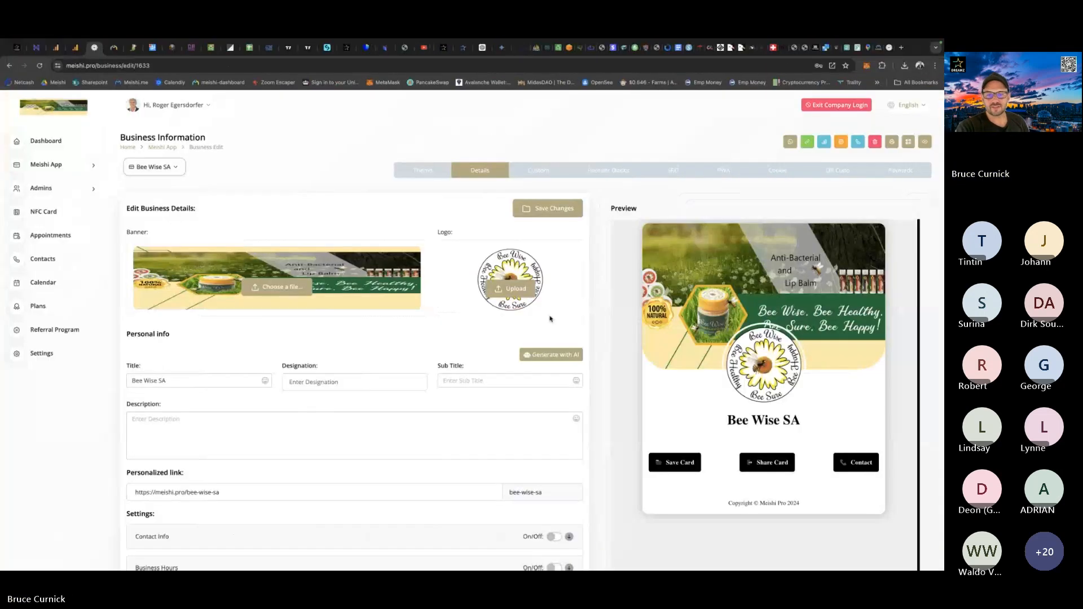
left_click(519, 292)
double_click(394, 259)
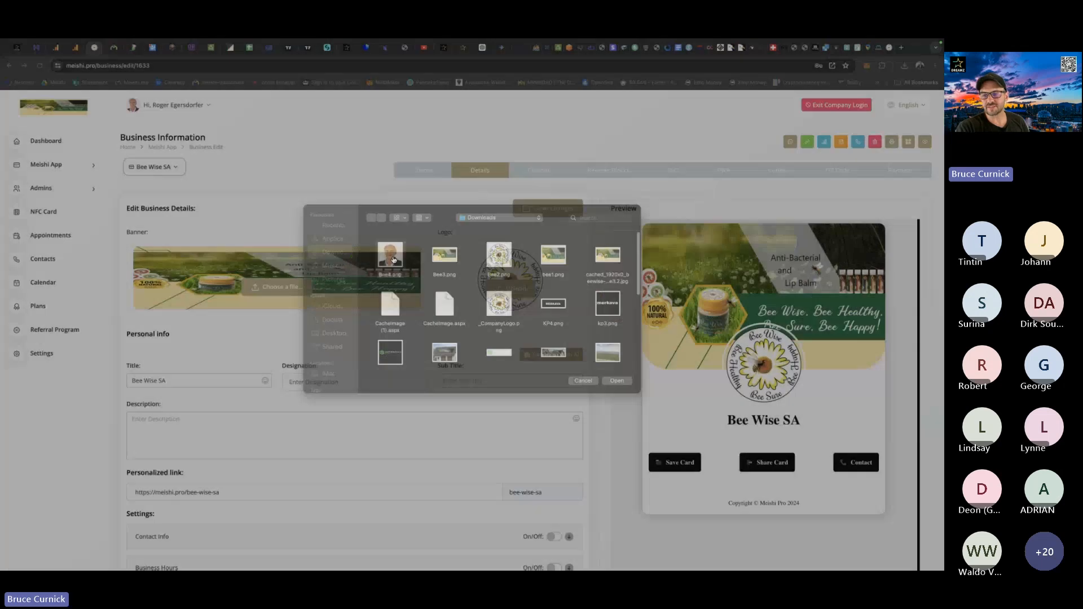
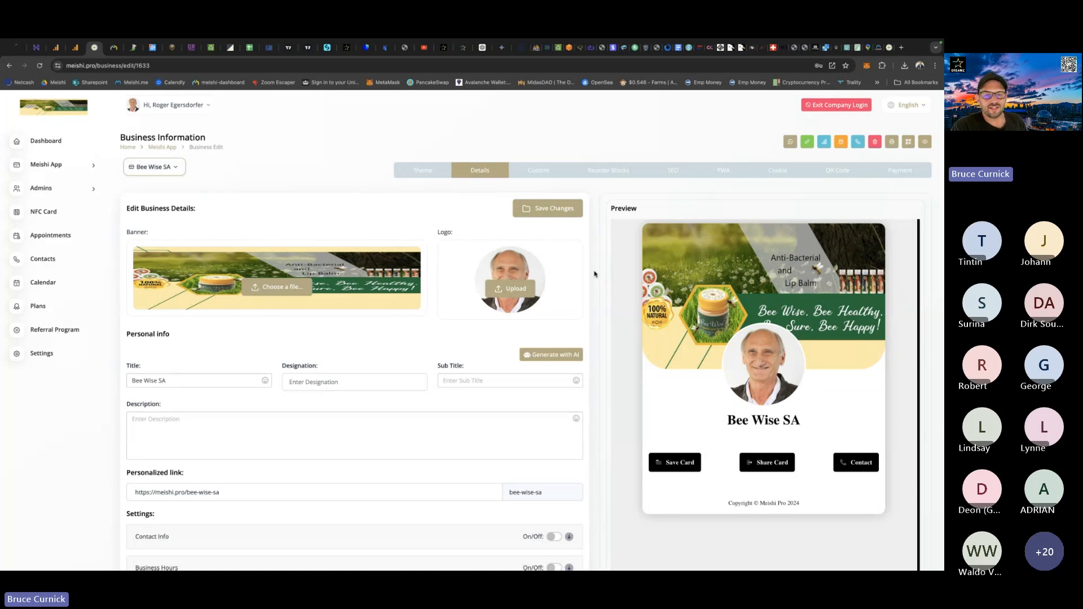
Save the business details with the new logo image and change the personalized link's ending to BeeWiseSA.
left_click(552, 211)
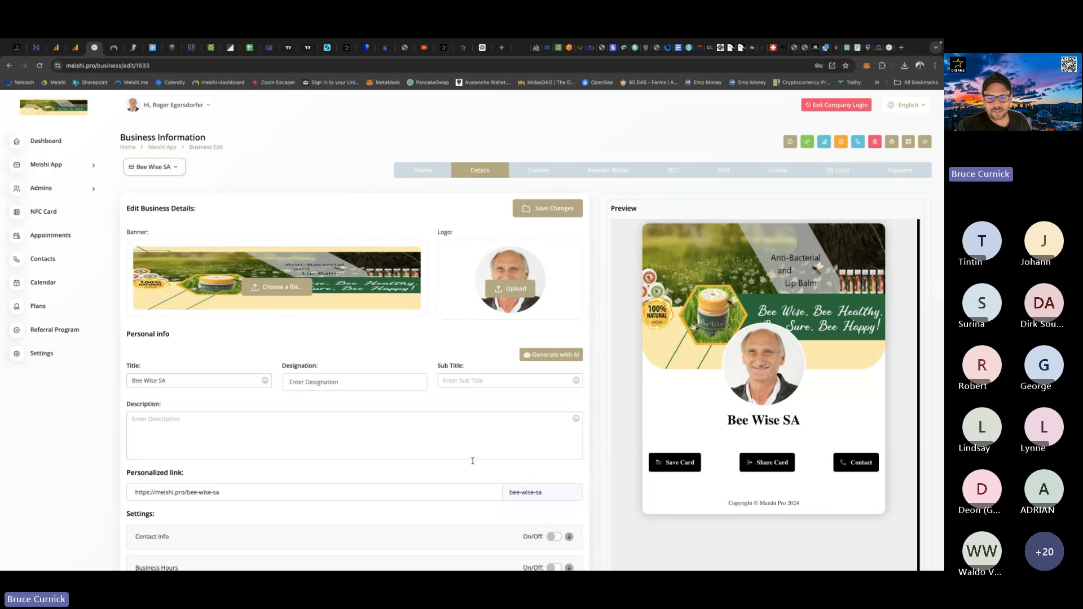
scroll(477, 475, "down", 1)
scroll(478, 475, "down", 2)
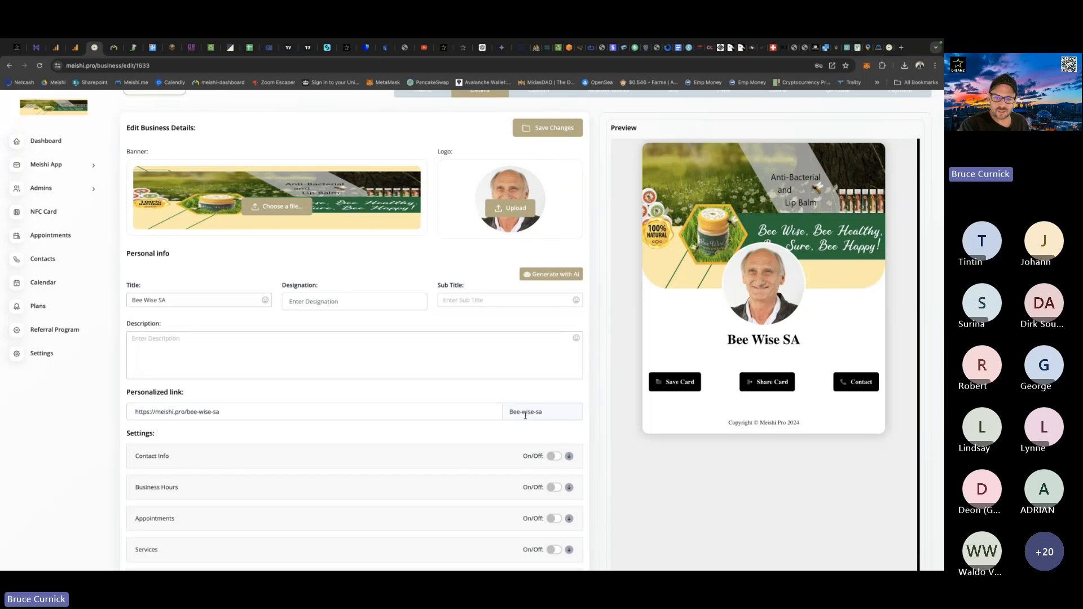
left_click(525, 416)
key("BackSpace")
key("BackSpace")
key("BackSpace")
type("Wi")
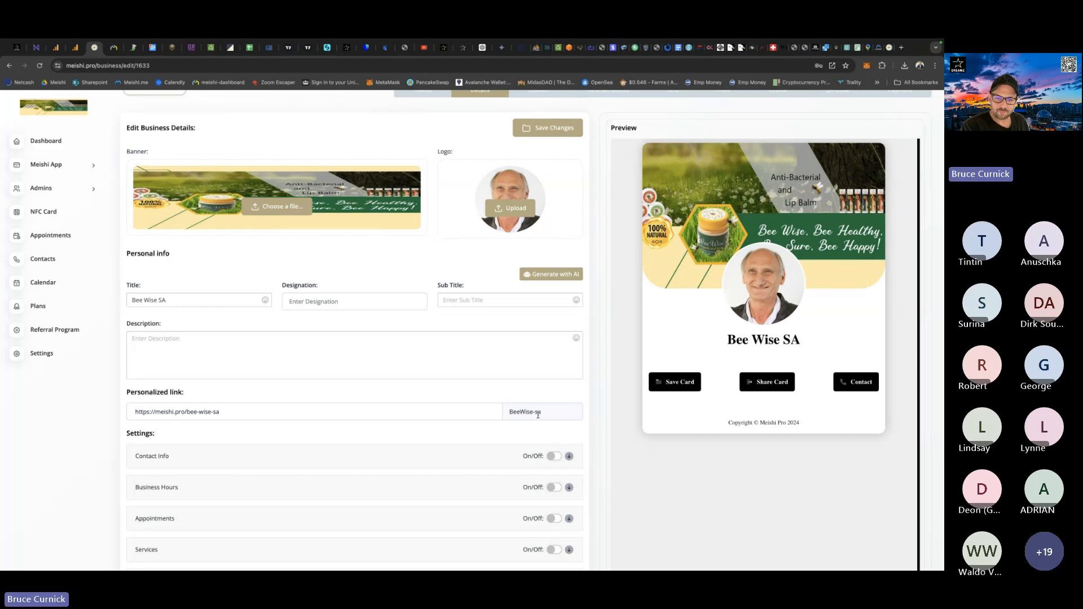
key("BackSpace")
key("BackSpace")
type("S")
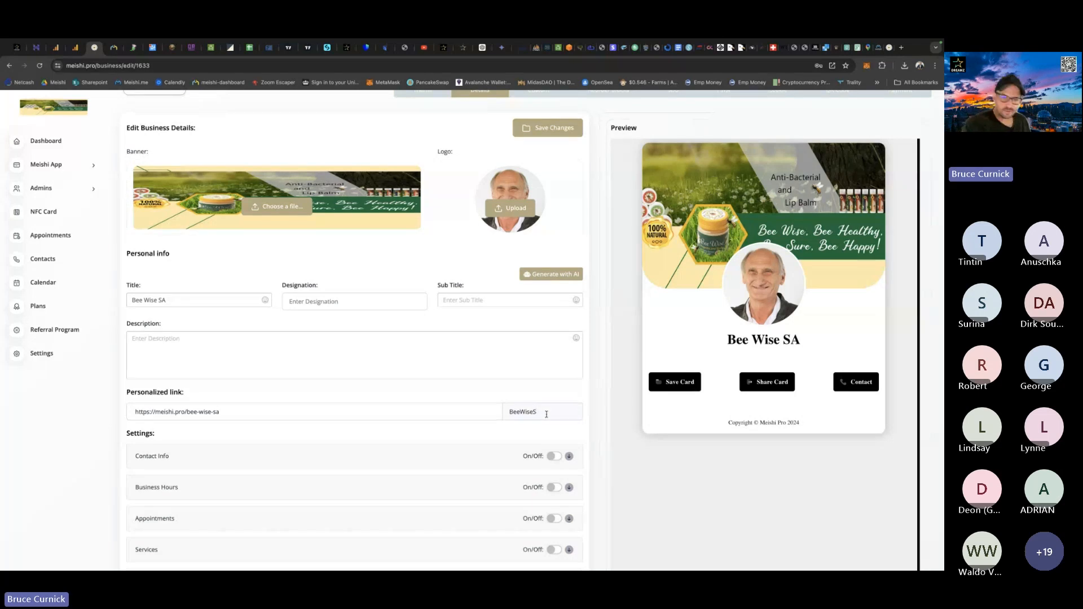
type("A")
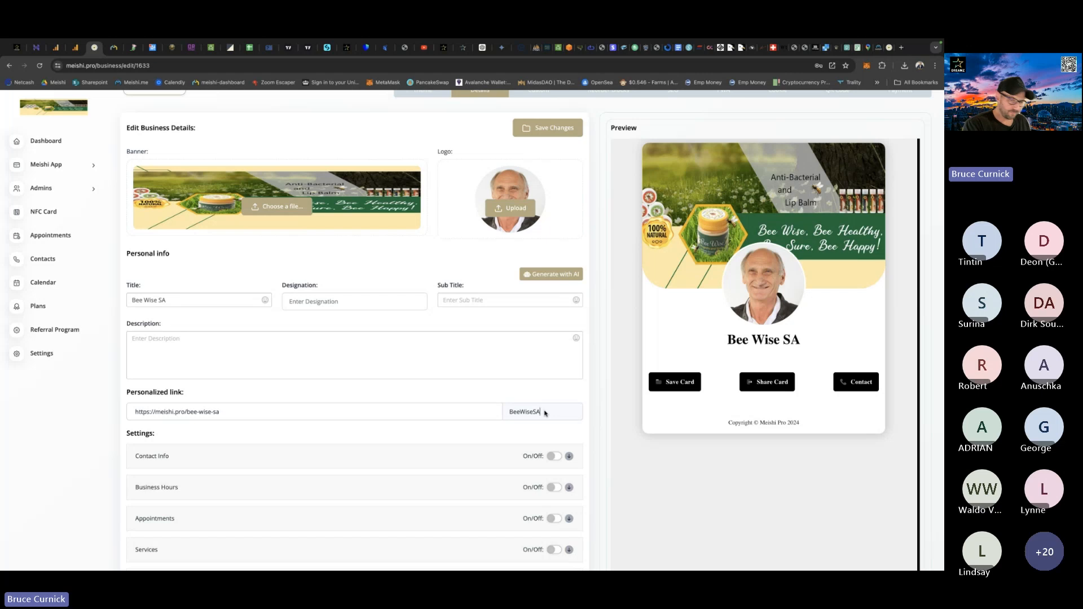
Change the personalized link's ending to BeeWiseSa followed by the owner's first name and save the business details.
key("BackSpace")
type("a")
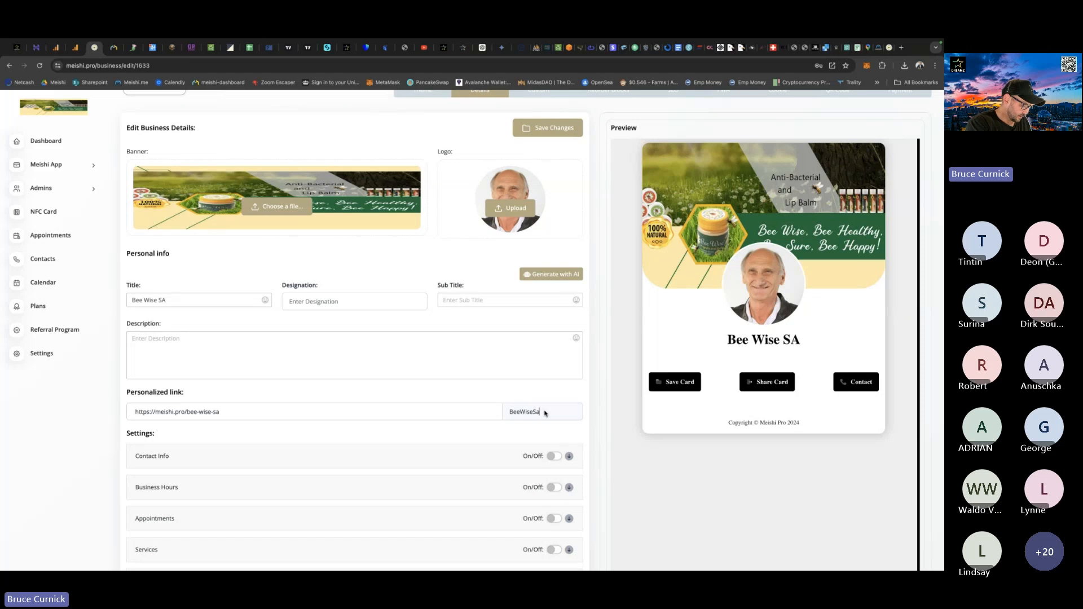
type("Roger")
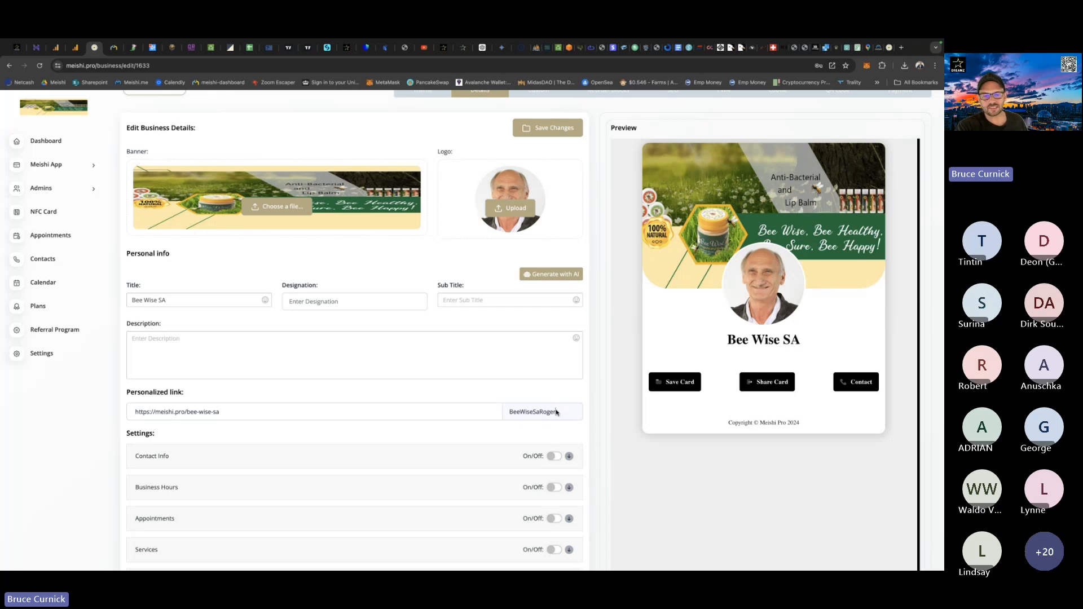
scroll(581, 206, "up", 2)
left_click(555, 209)
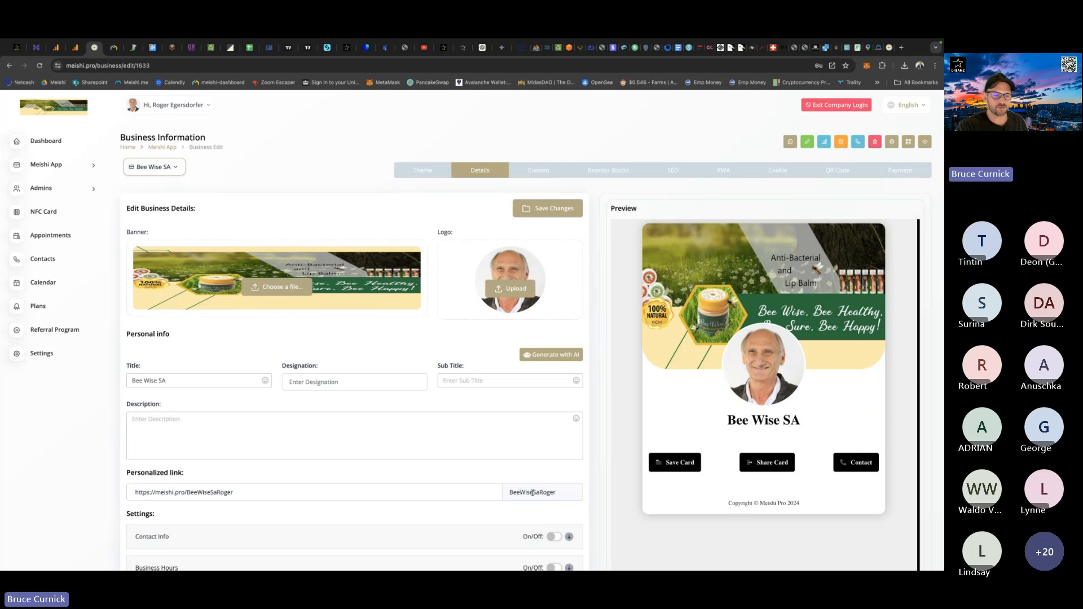
left_click_drag(255, 491, 131, 492)
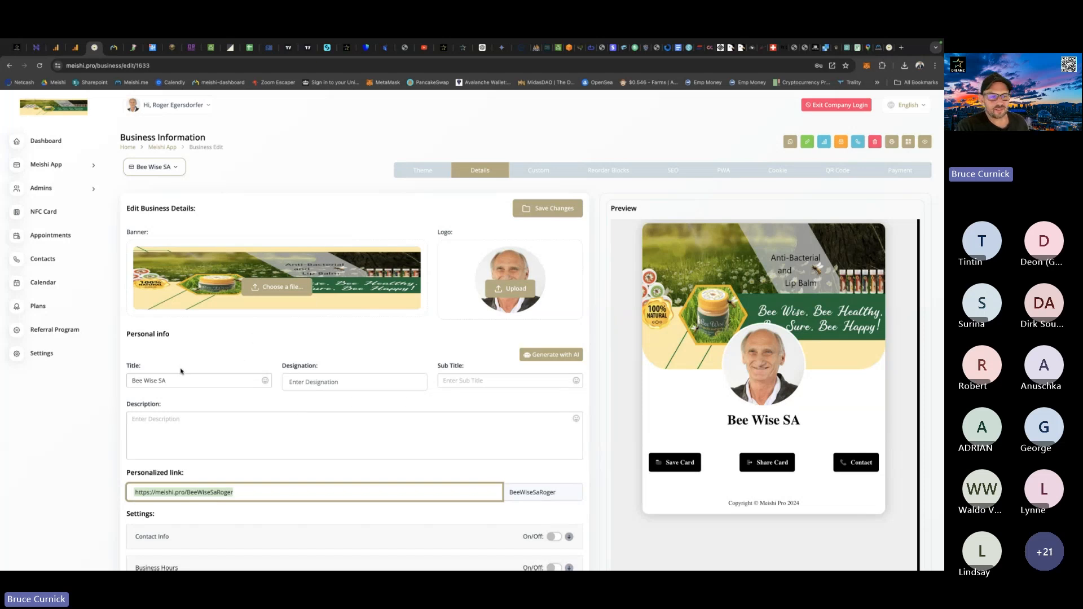
Replace the card's title with the owner's full name and save the changes.
left_click_drag(175, 382, 127, 381)
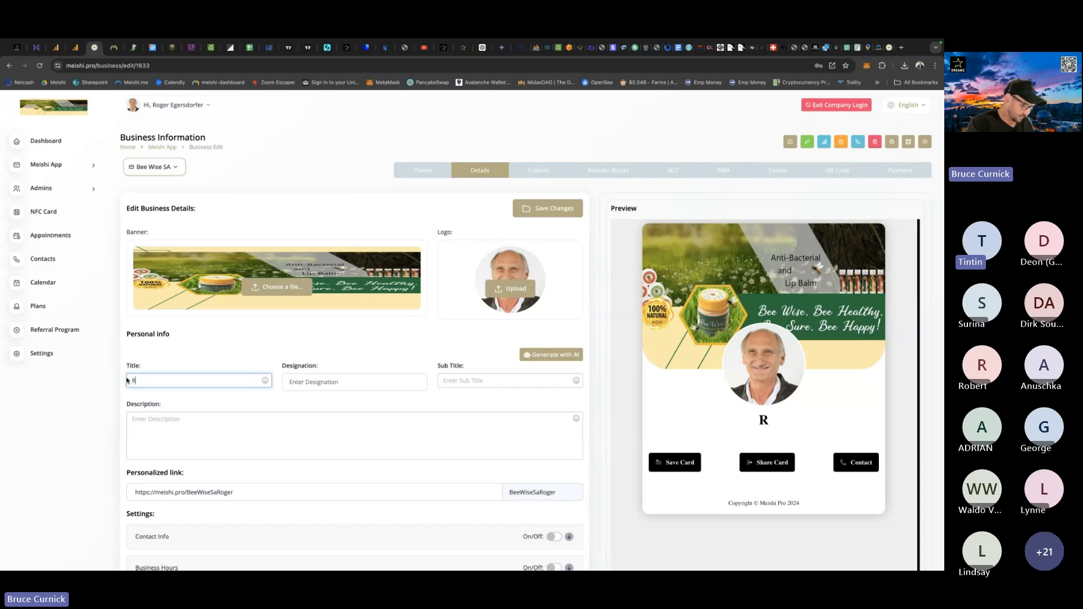
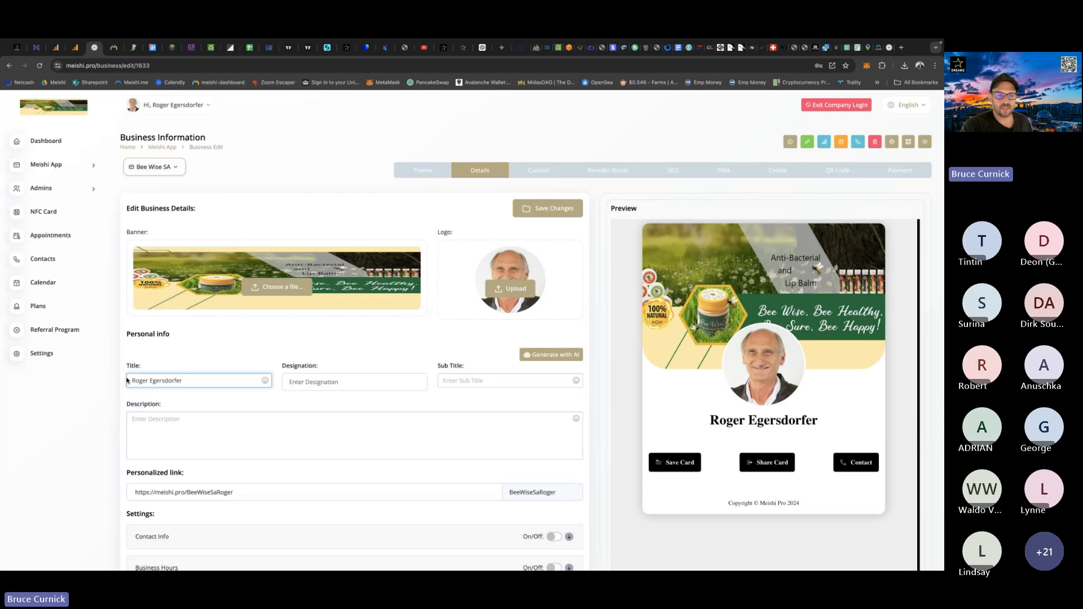
left_click(552, 209)
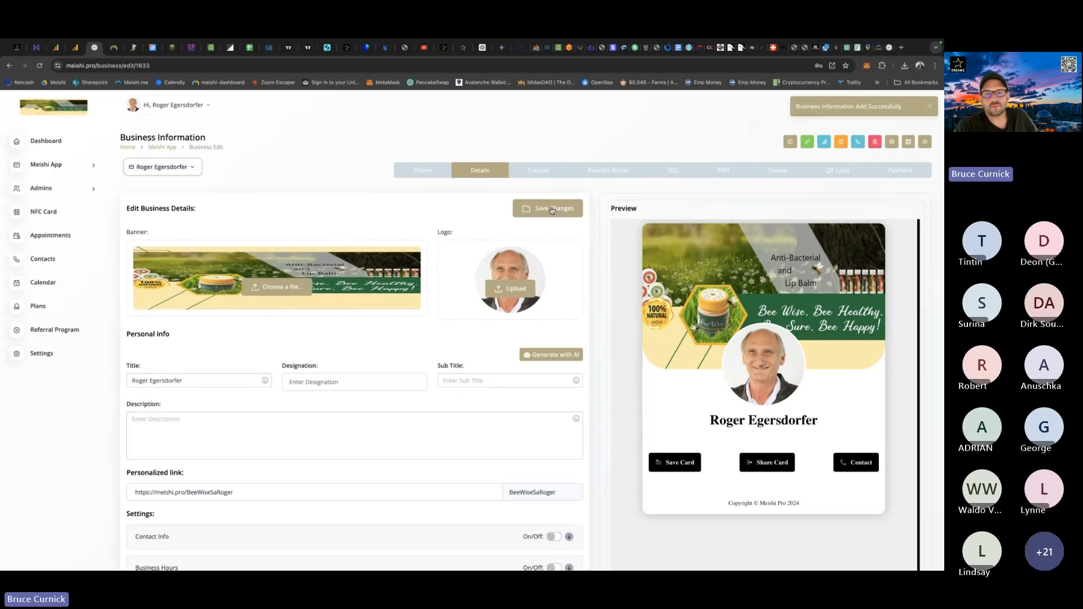
Examine the custom Domain, Sub Domain and Meishi App Link options, and the personalized link in the business details.
left_click(540, 172)
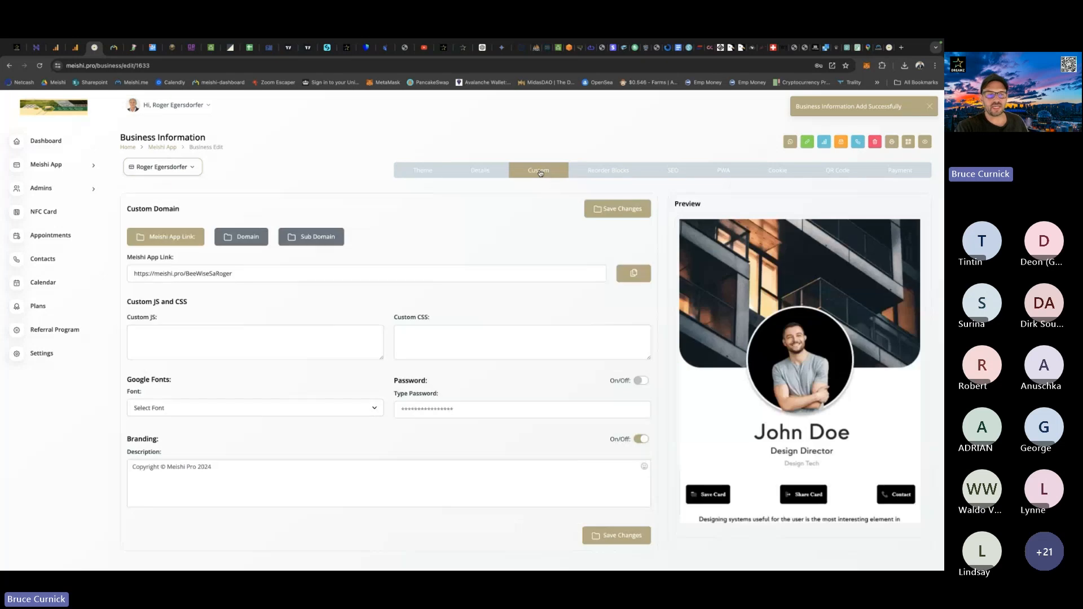
left_click(240, 240)
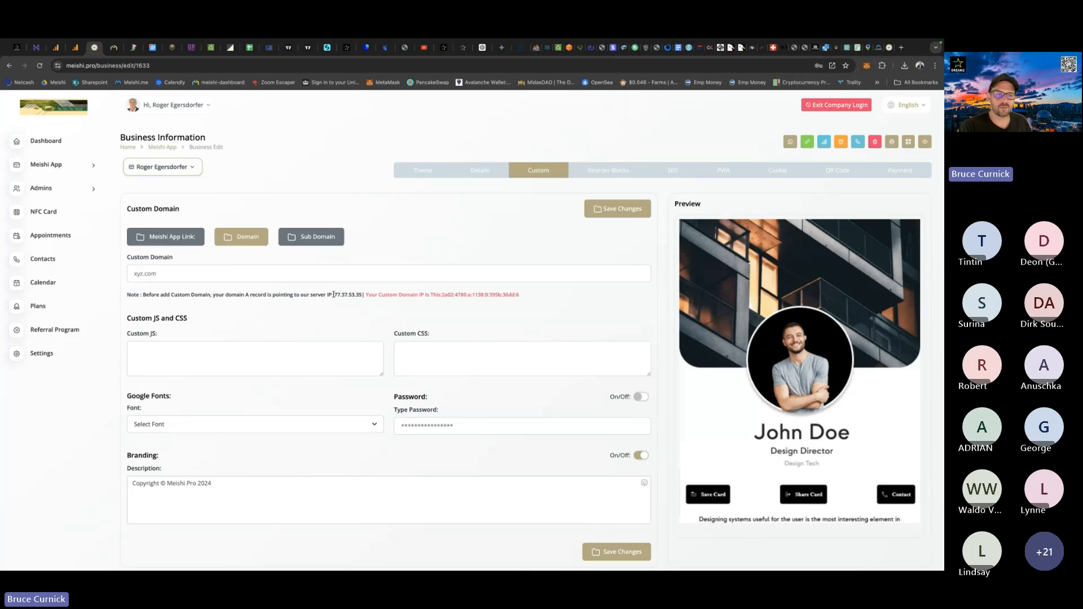
left_click_drag(334, 294, 360, 295)
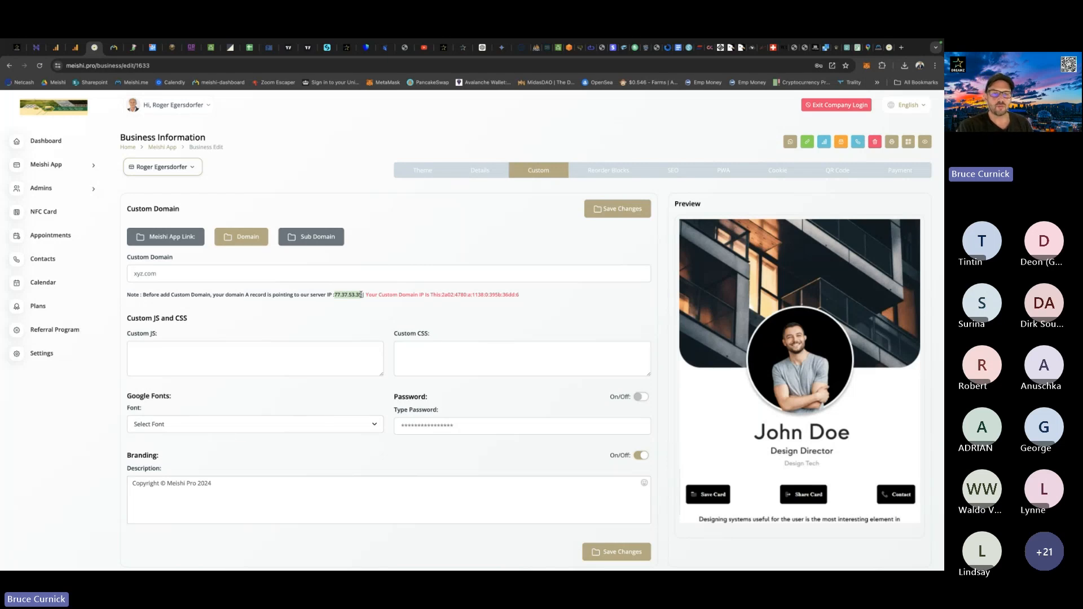
left_click(309, 236)
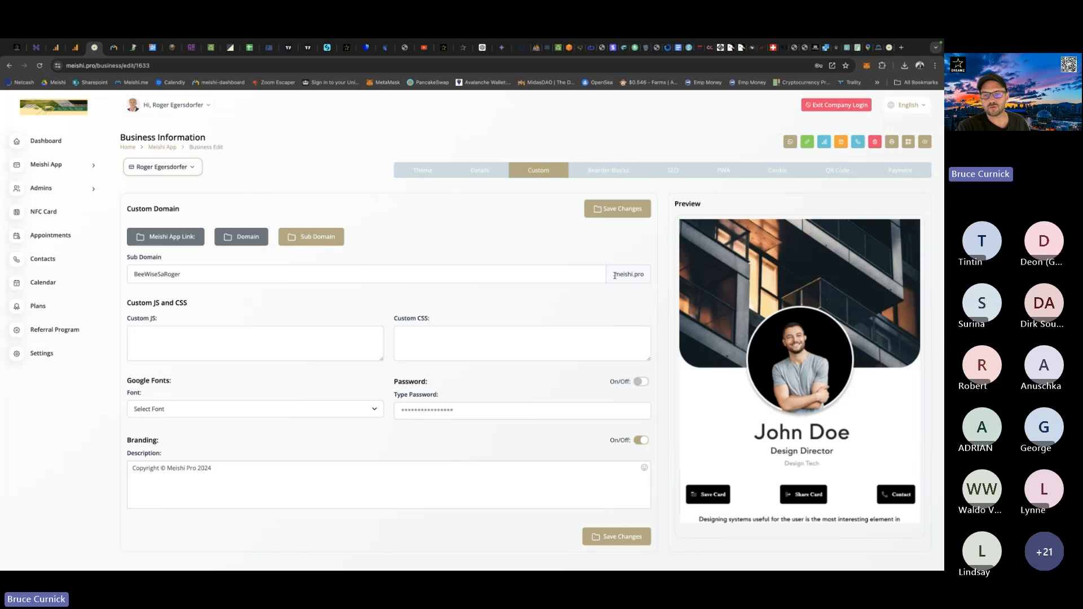
left_click_drag(614, 275, 650, 276)
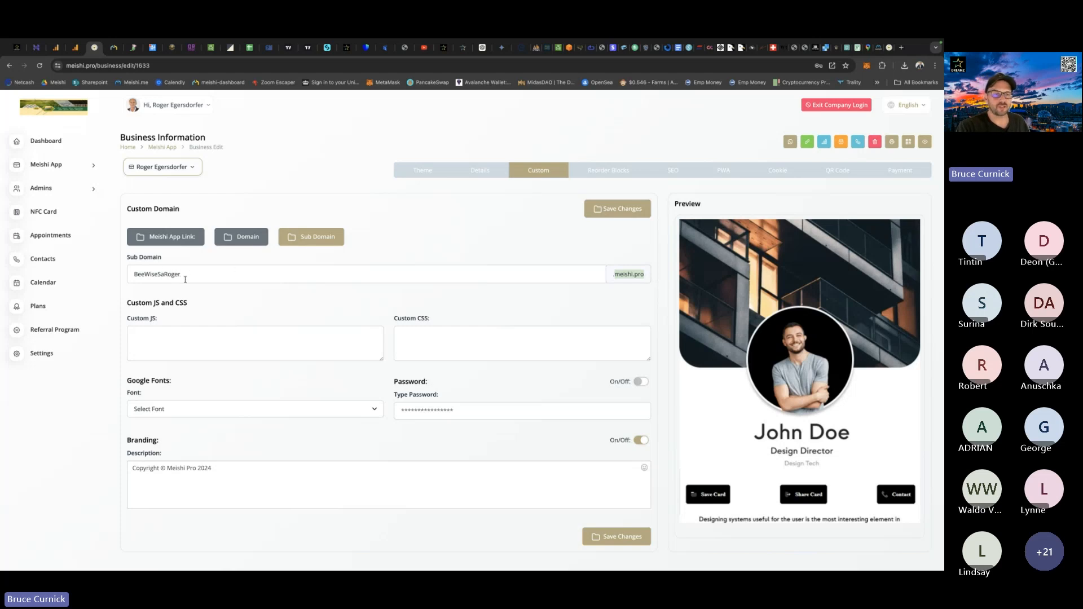
left_click(186, 236)
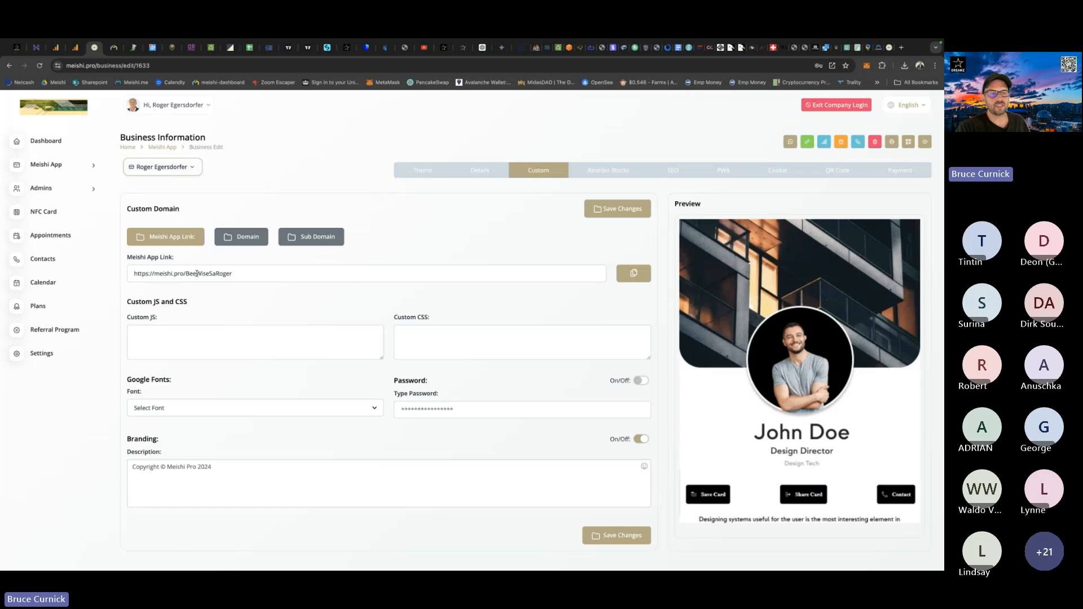
left_click_drag(244, 277, 185, 275)
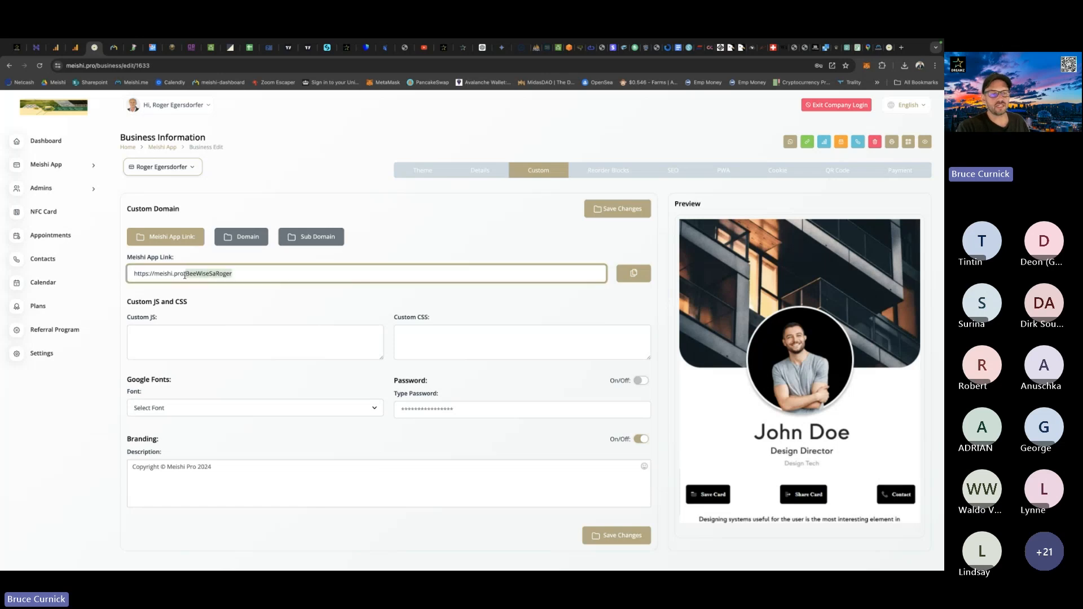
left_click(253, 272)
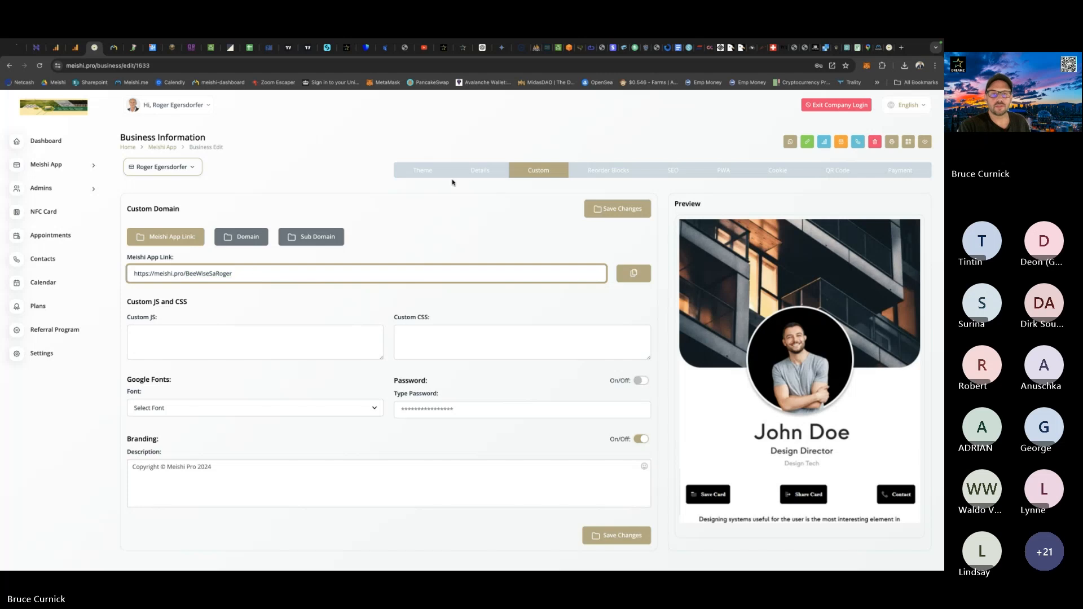
left_click(479, 172)
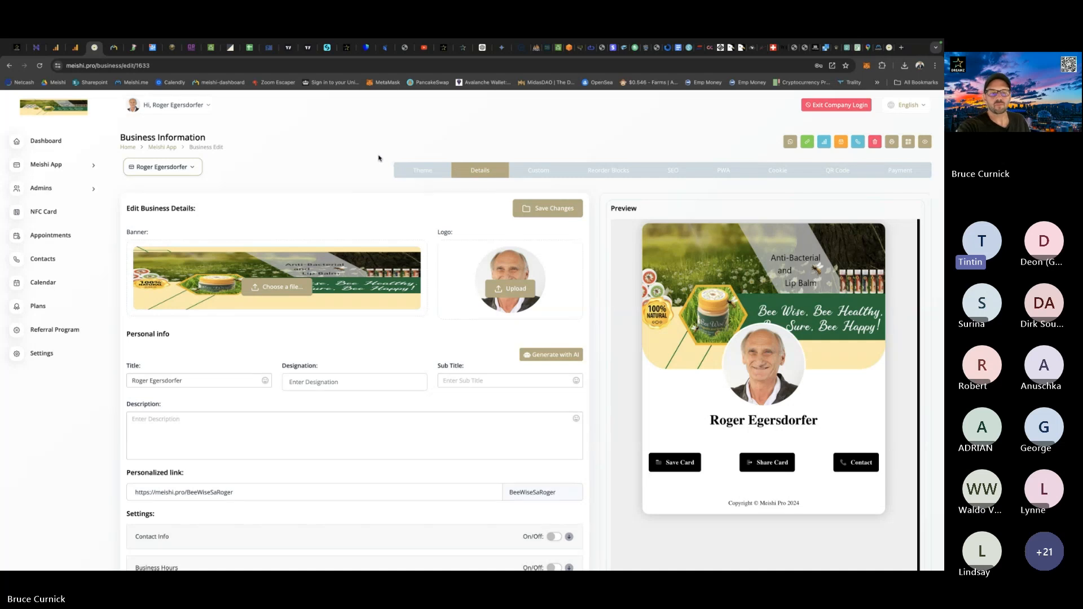
scroll(424, 286, "down", 2)
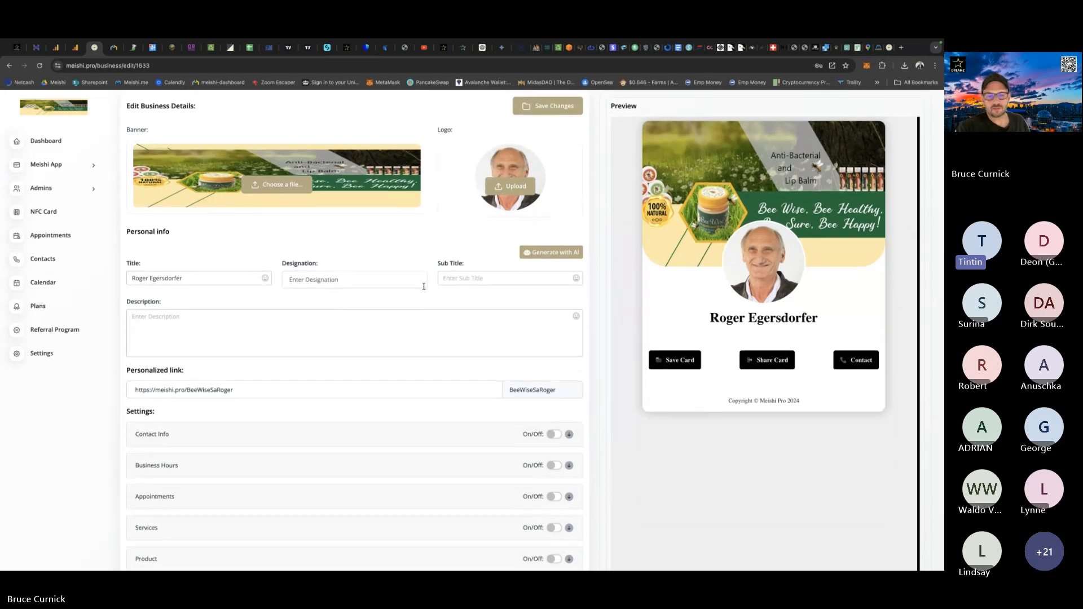
left_click(564, 391)
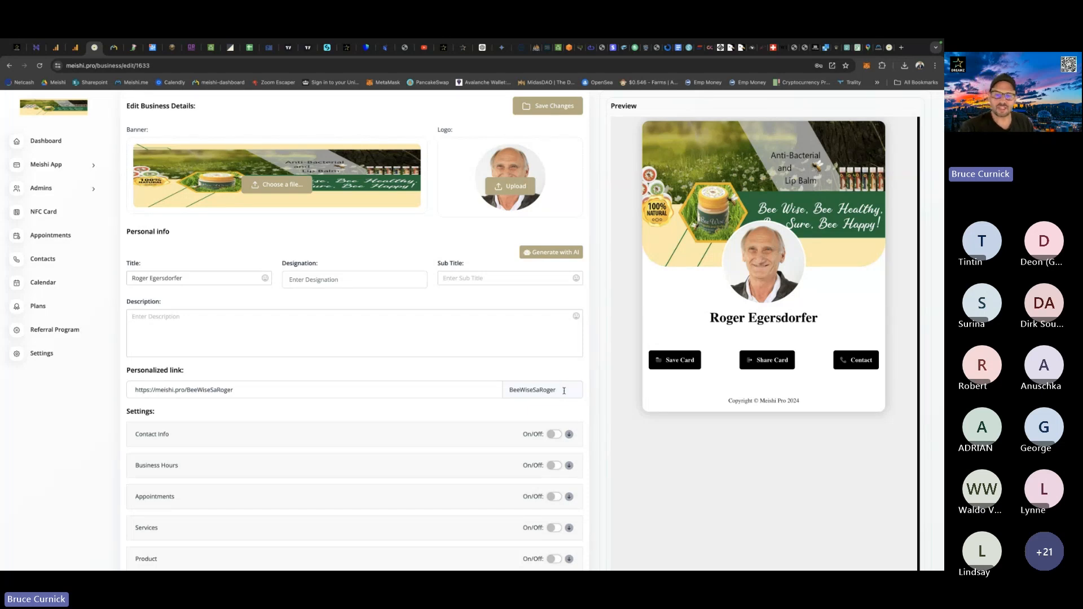
scroll(563, 391, "up", 2)
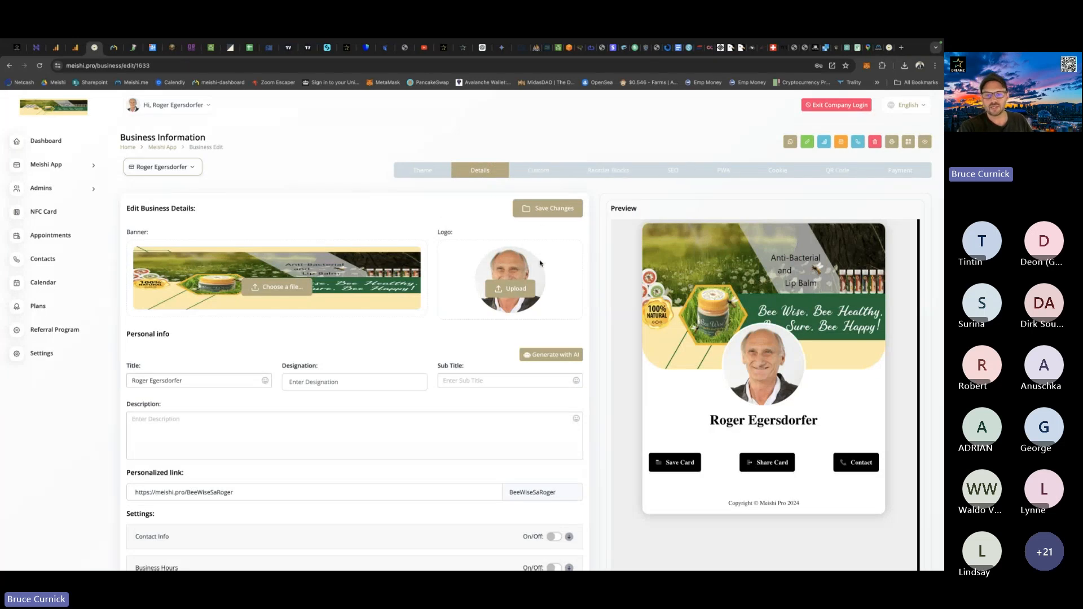
Copy the job title Owner from the Bee Wise SA data capture e-mail in Outlook into the card's Designation field.
scroll(540, 300, "down", 3)
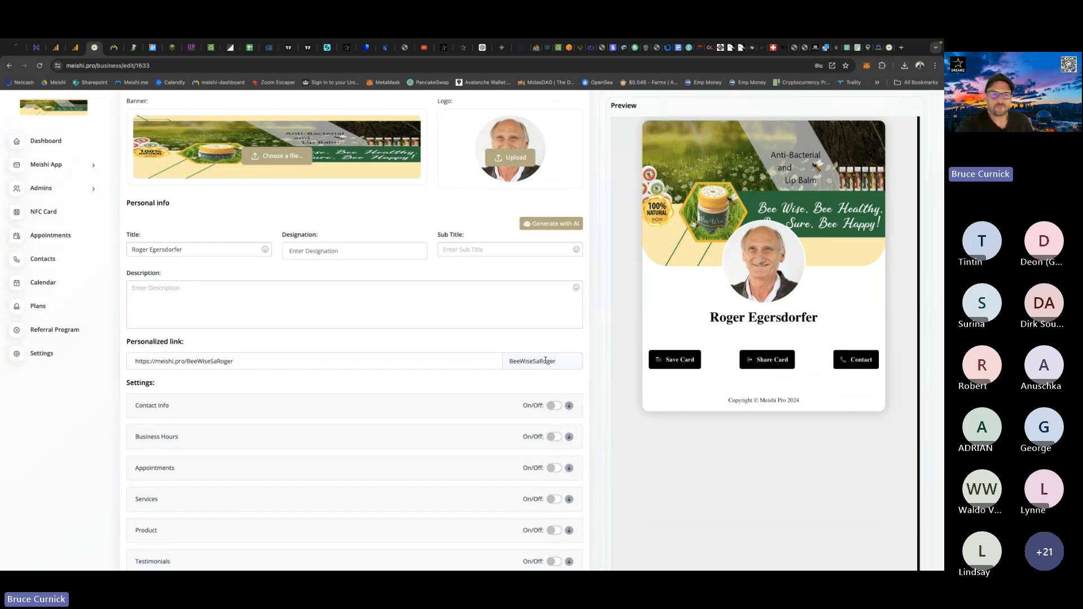
left_click(322, 250)
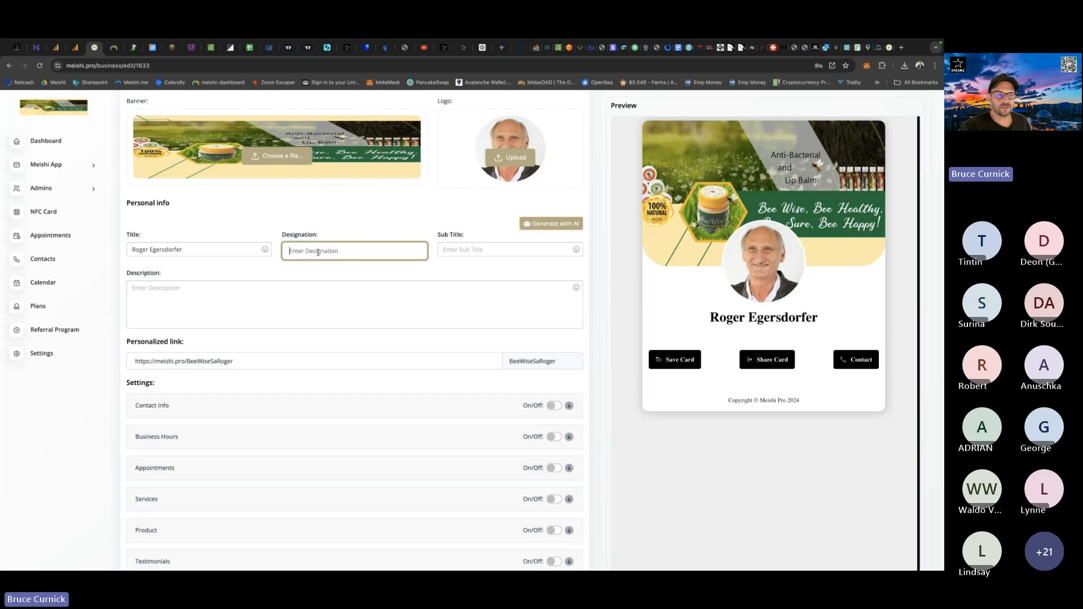
key("ctrl+Up")
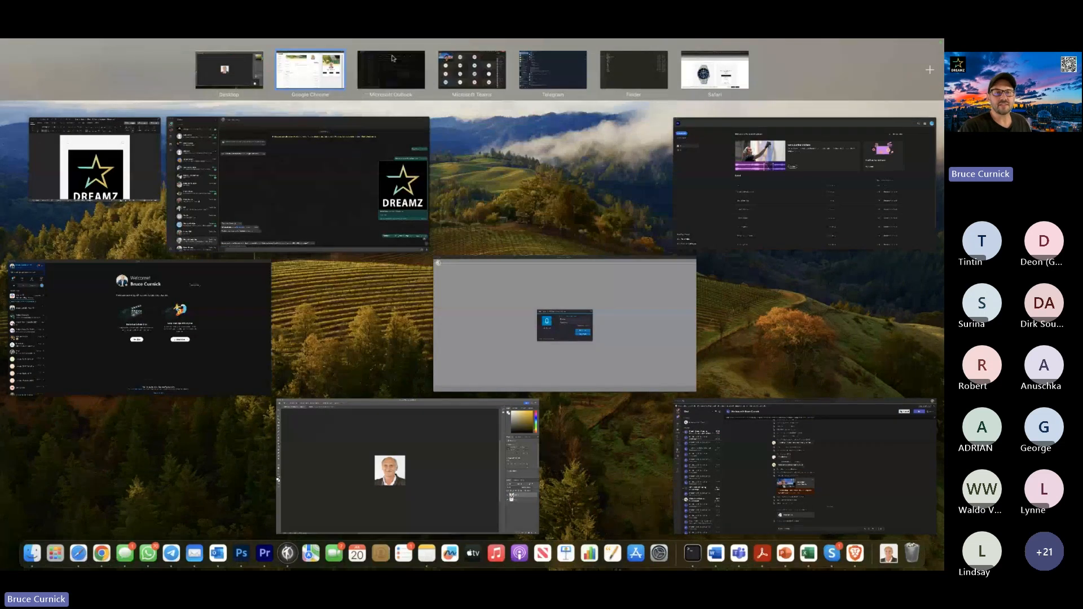
left_click(392, 58)
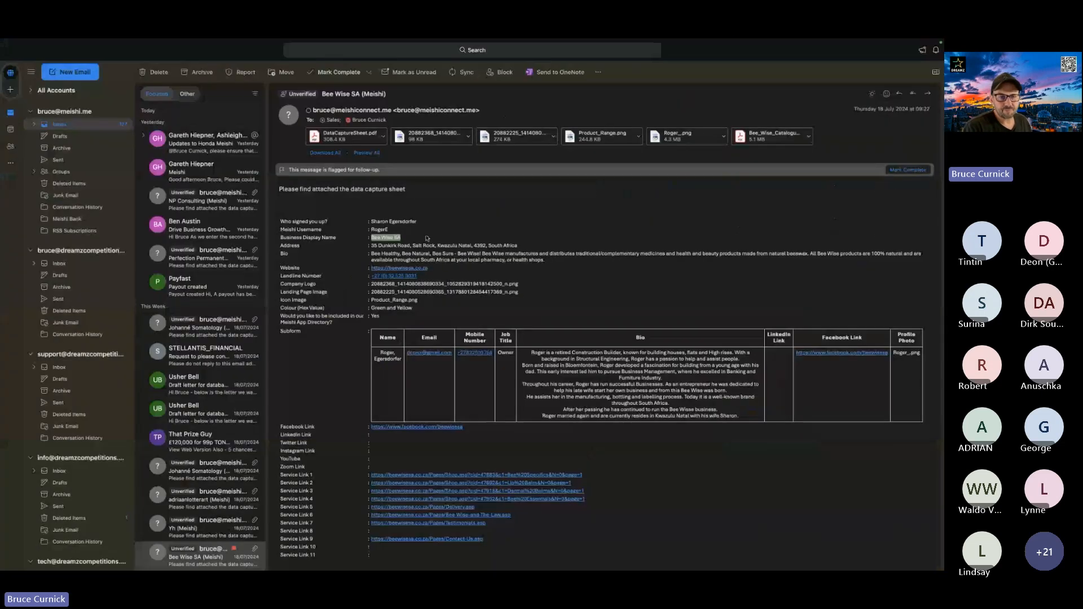
left_click(436, 380)
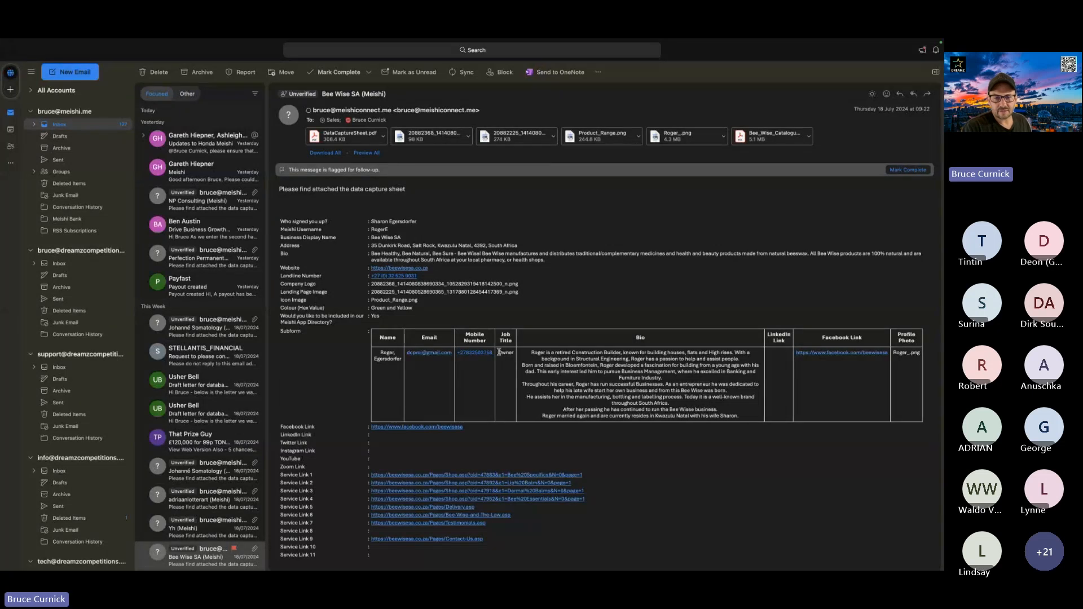
left_click_drag(499, 351, 514, 354)
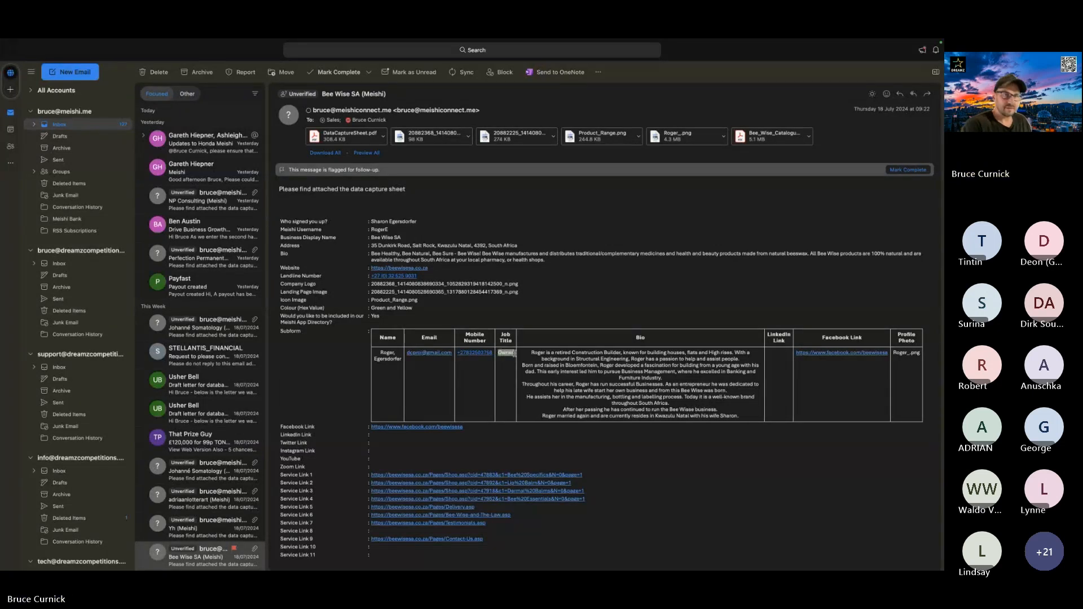
key("ctrl+Left")
left_click(341, 250)
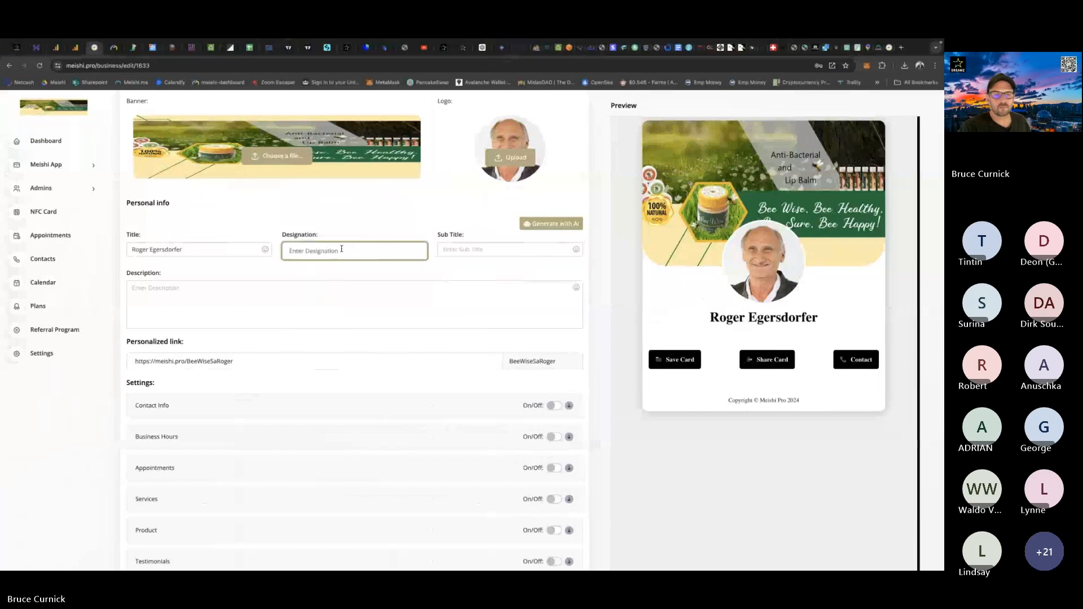
key("ctrl+v")
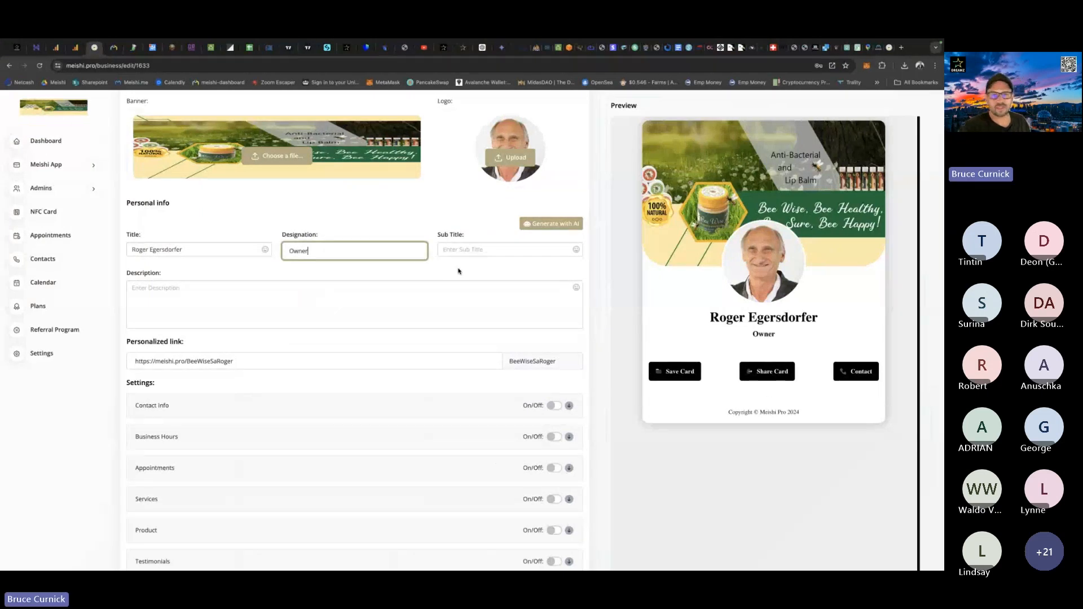
Copy South Africa from the address in the data capture e-mail into the card's Sub Title field.
key("ctrl+Right")
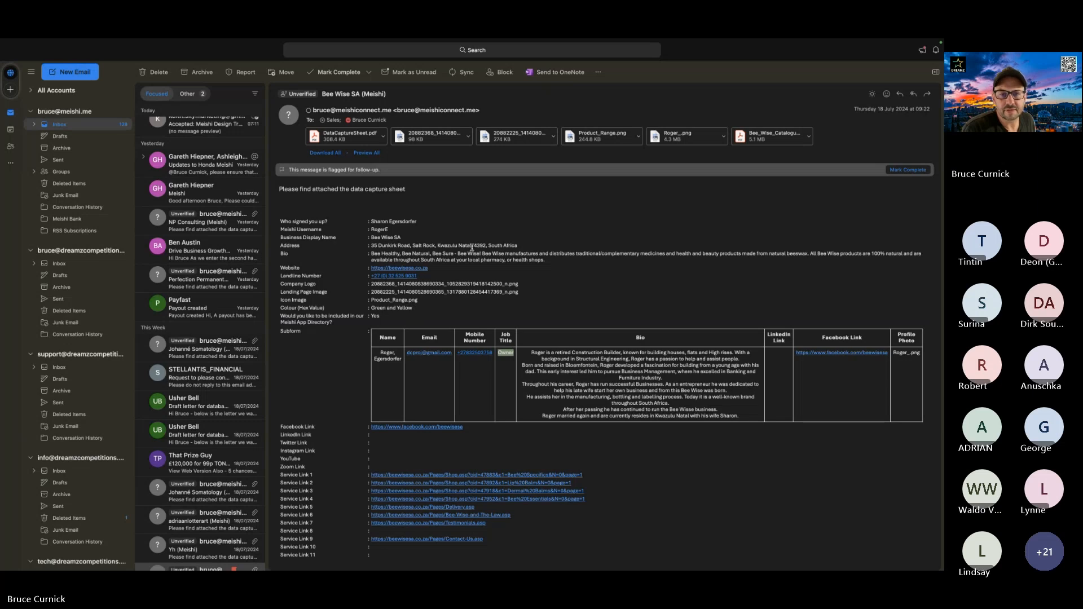
left_click_drag(520, 247, 488, 244)
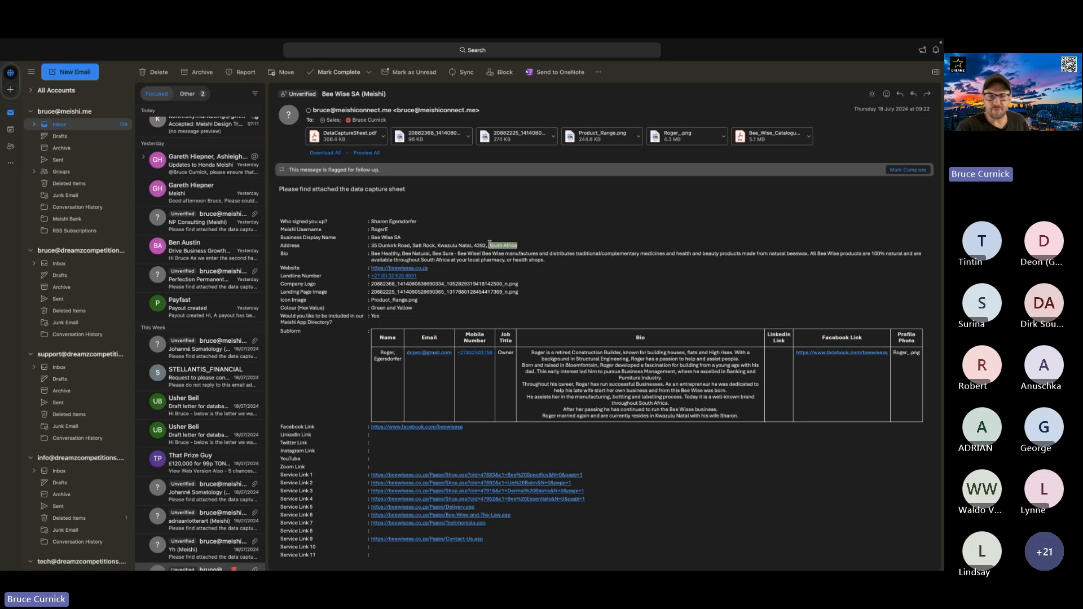
key("ctrl+Left")
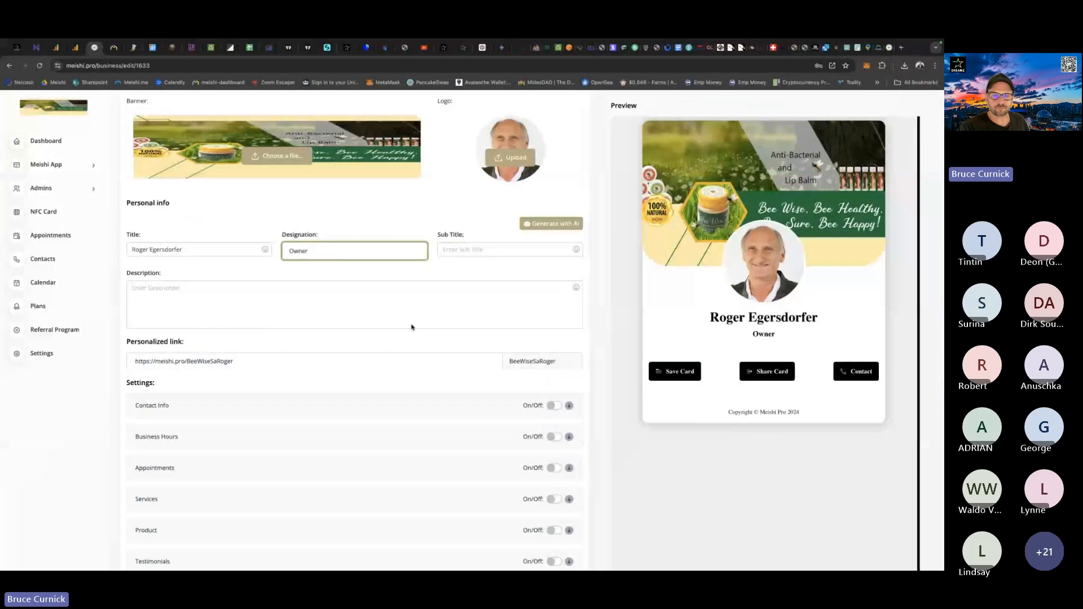
left_click(458, 249)
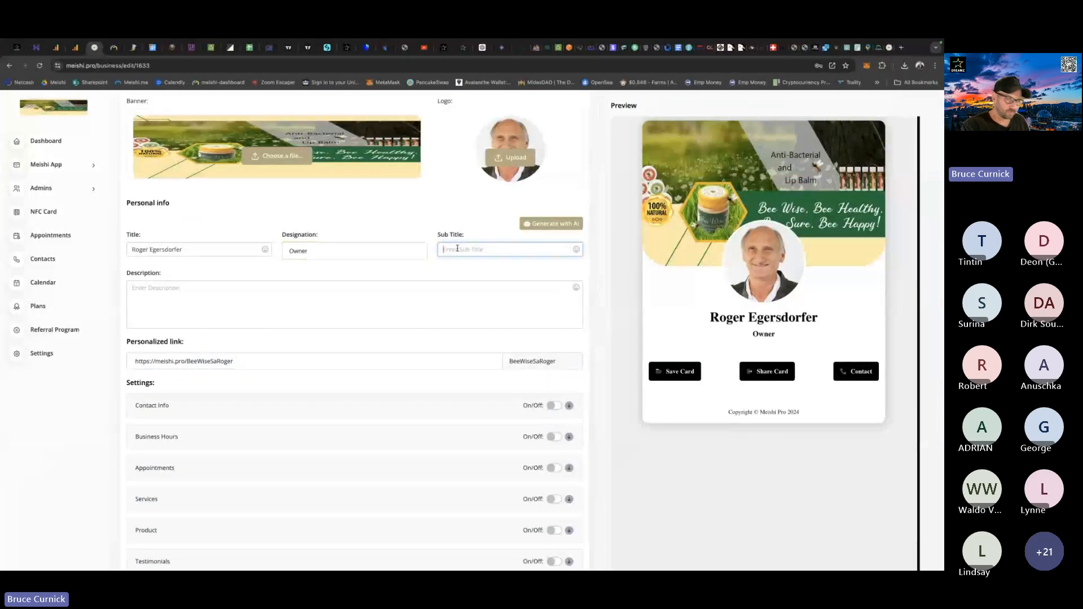
key("ctrl+v")
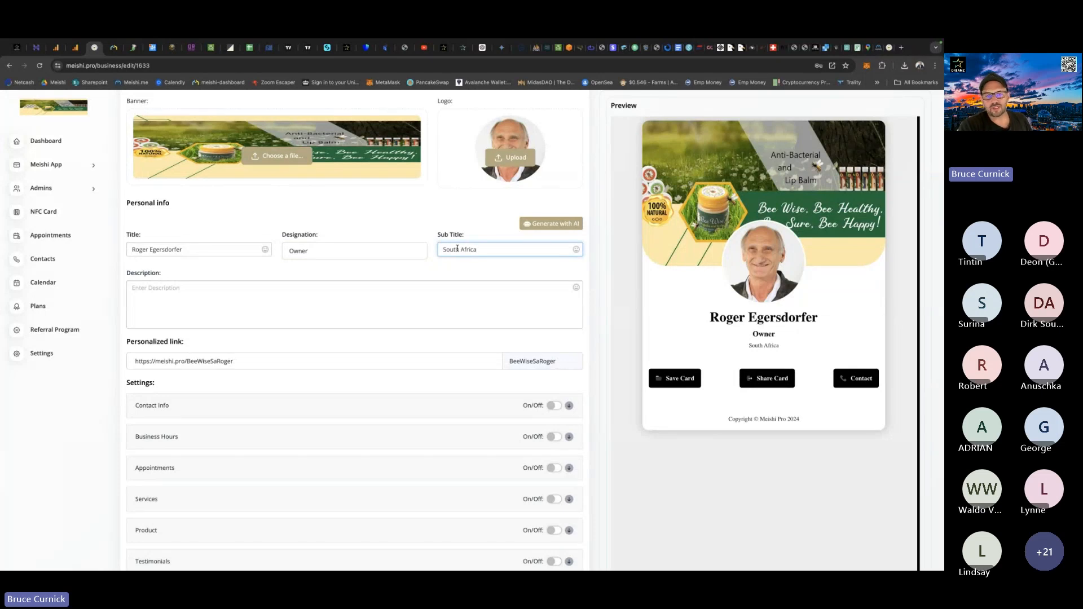
Copy the owner's full bio from the data capture e-mail's subform table into the card's Description field.
key("alt+Tab")
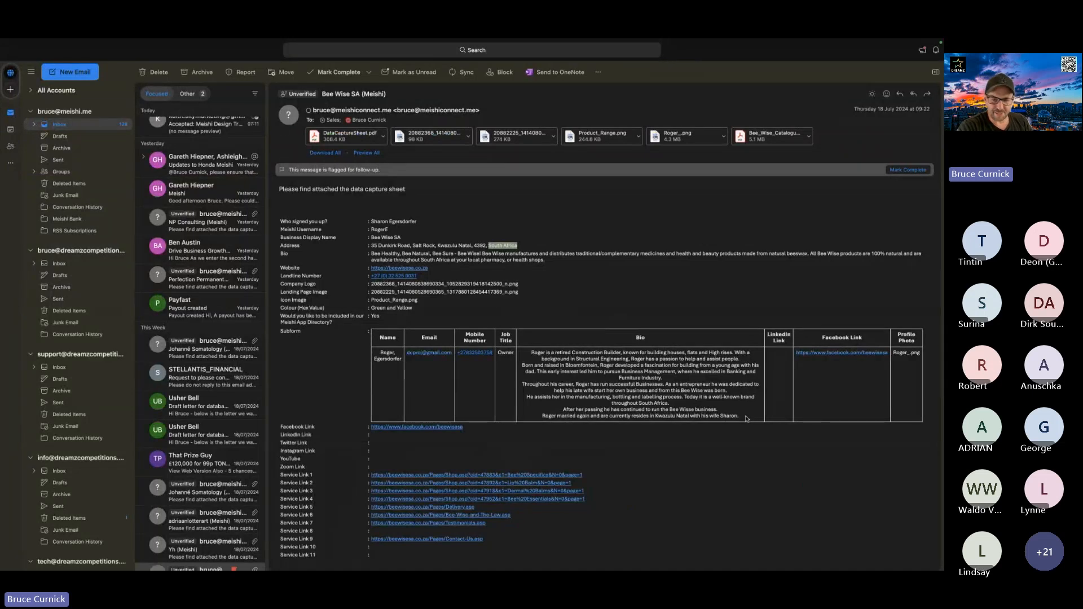
left_click_drag(746, 419, 532, 354)
key("ctrl+c")
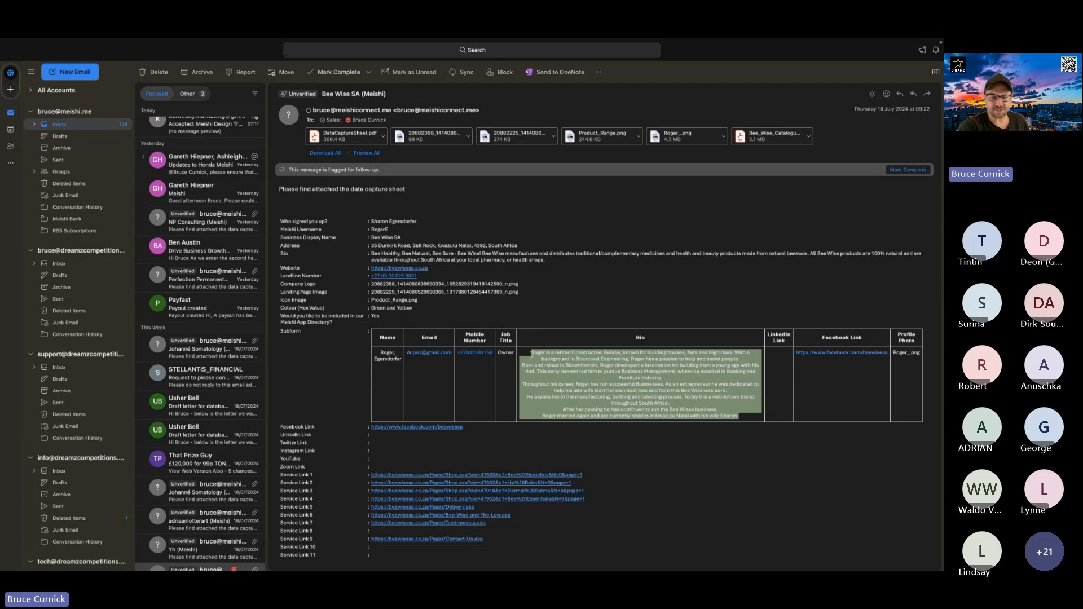
key("alt+Tab")
left_click(154, 288)
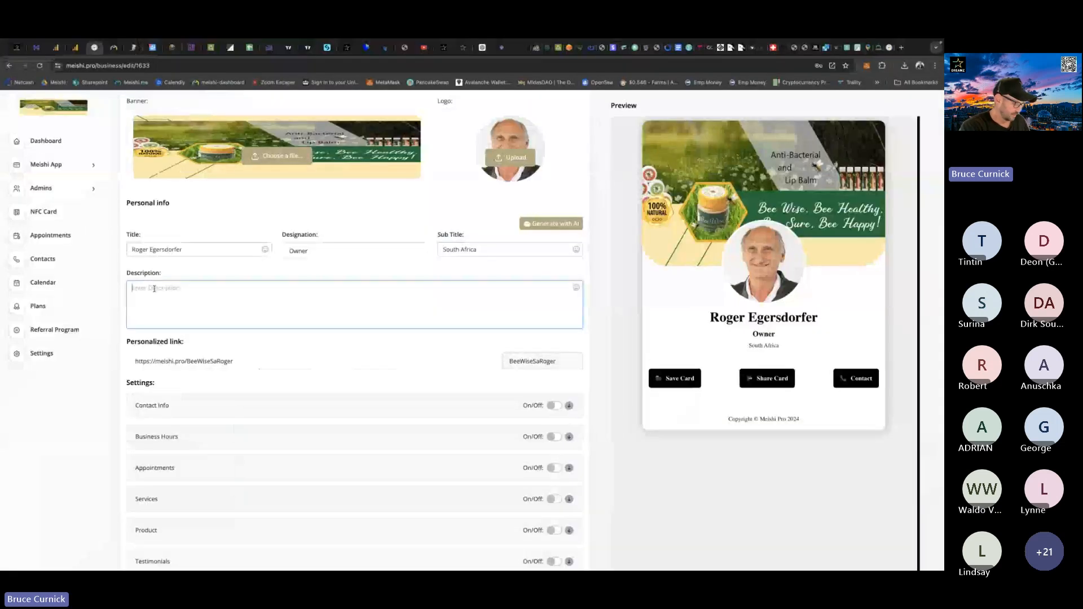
key("ctrl+v")
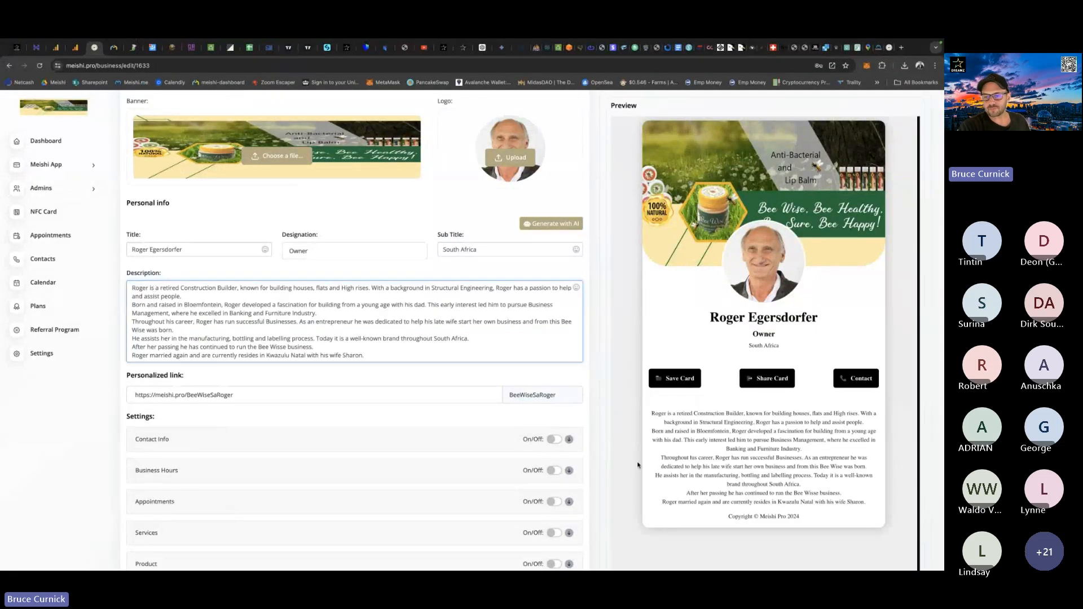
Review the personal info and card preview, and save the business details with the new designation, subtitle and description.
scroll(666, 426, "down", 3)
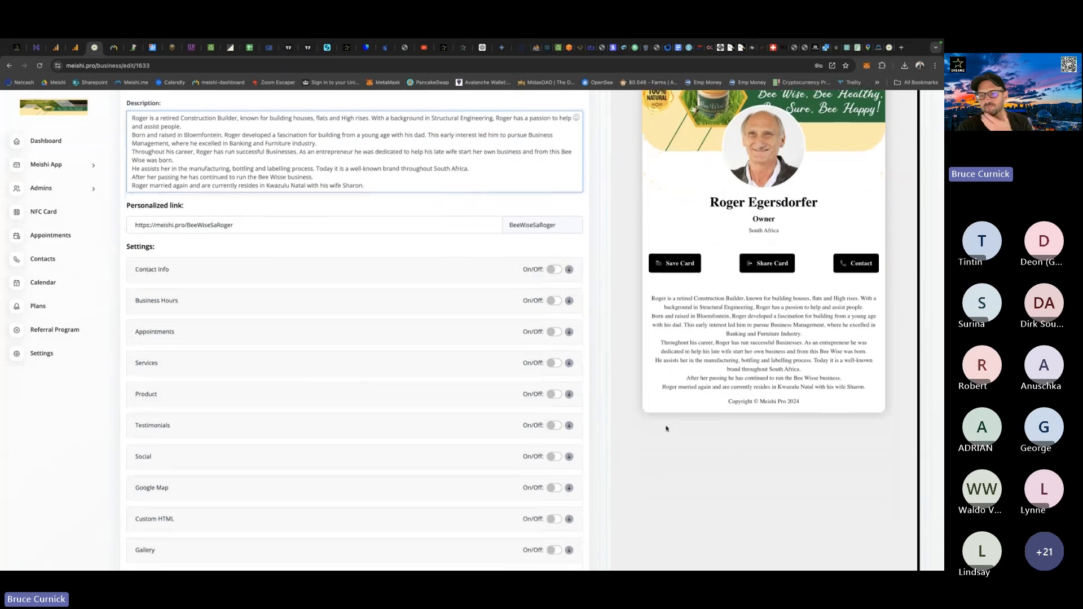
scroll(666, 426, "up", 1)
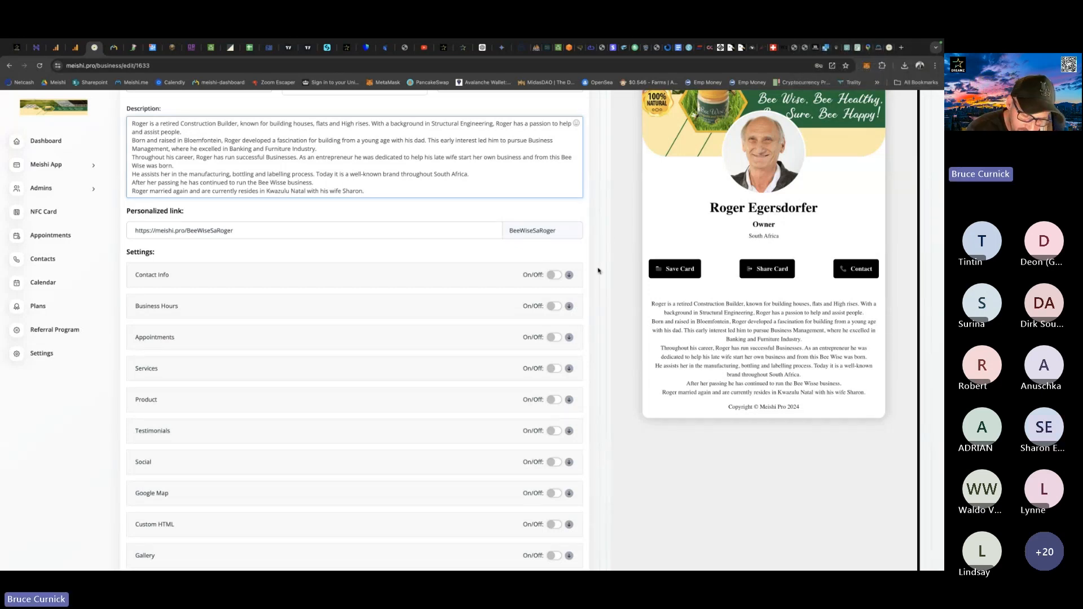
scroll(595, 272, "up", 3)
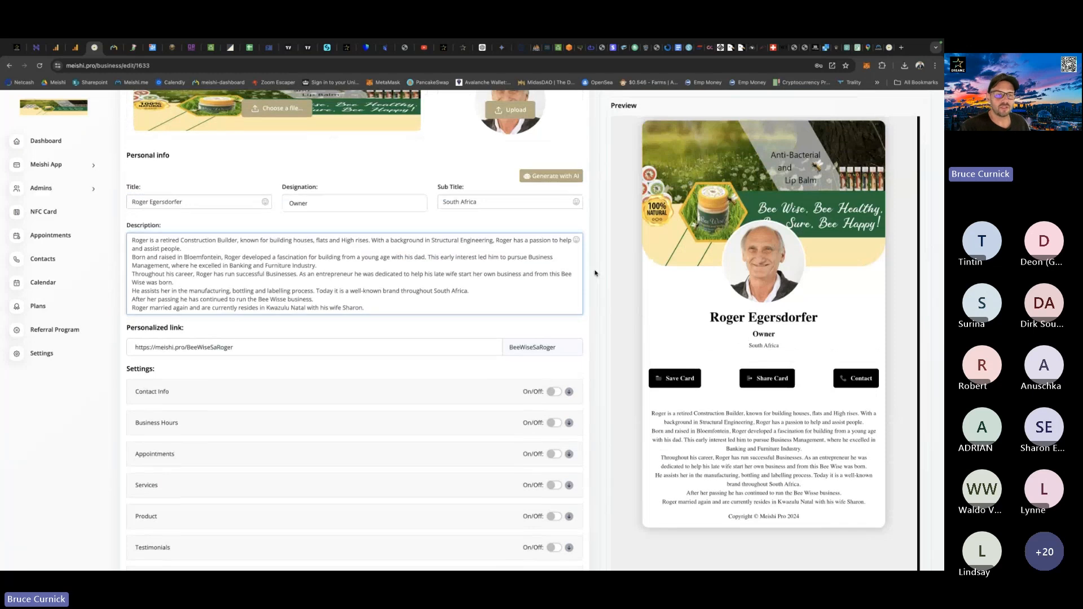
scroll(595, 274, "down", 2)
scroll(595, 273, "down", 1)
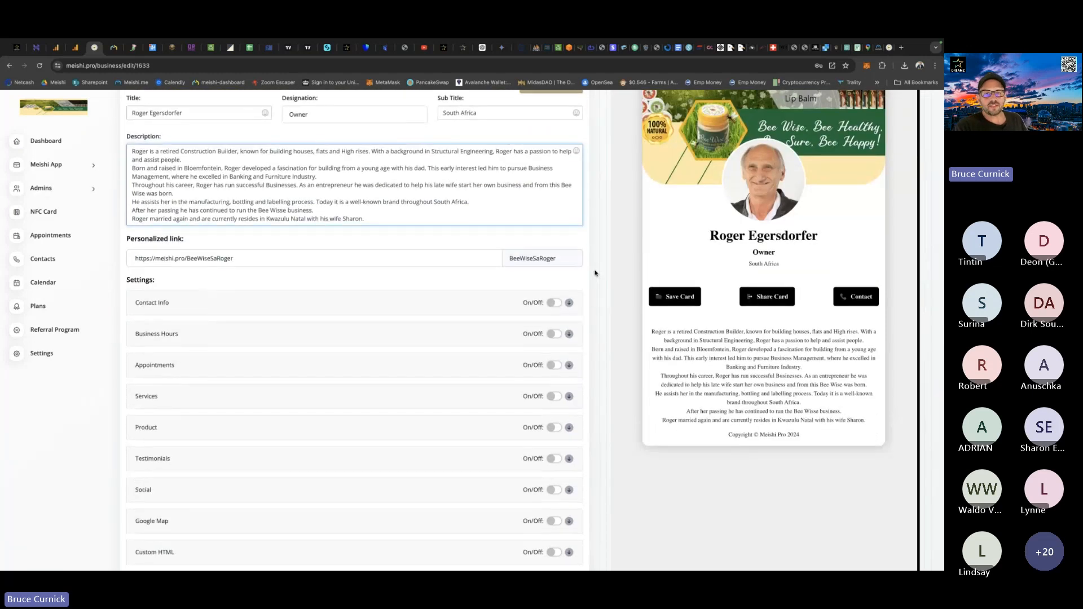
scroll(595, 273, "up", 6)
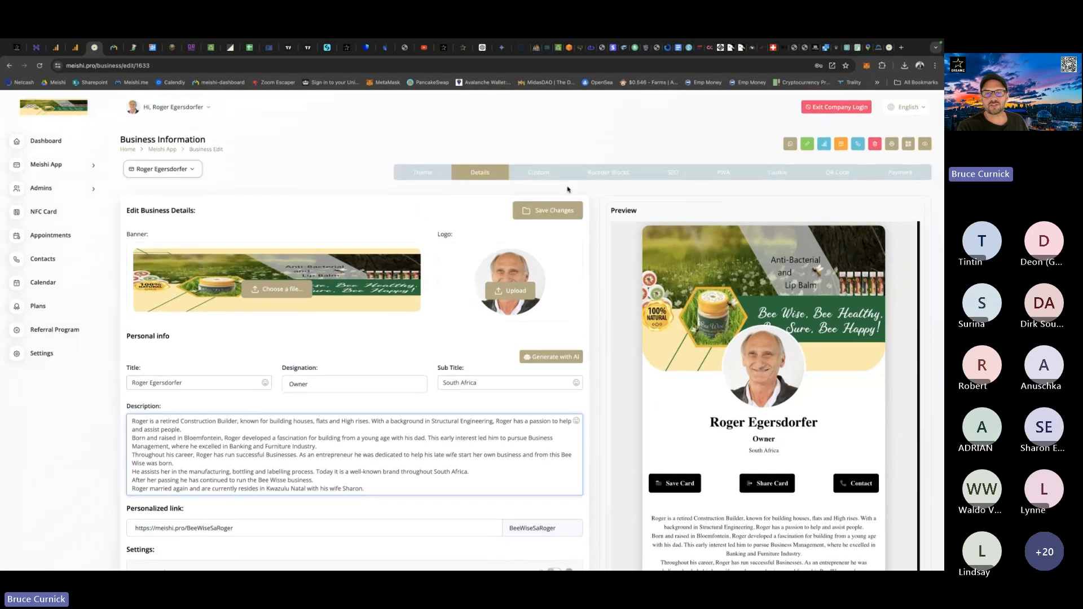
left_click(546, 210)
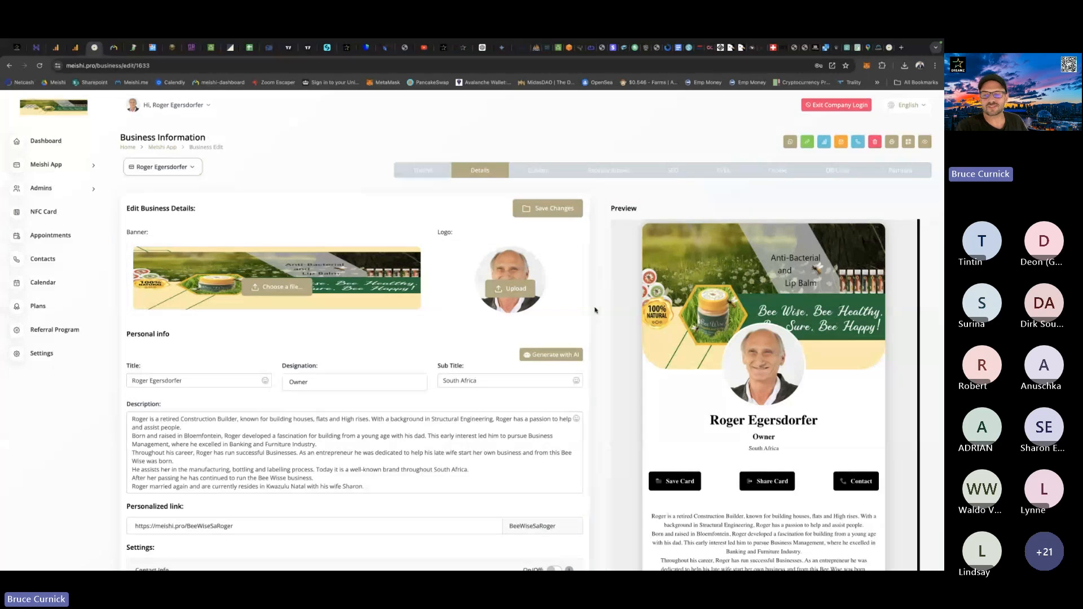
Turn on the Contact Info section in the card's settings.
scroll(592, 312, "down", 1)
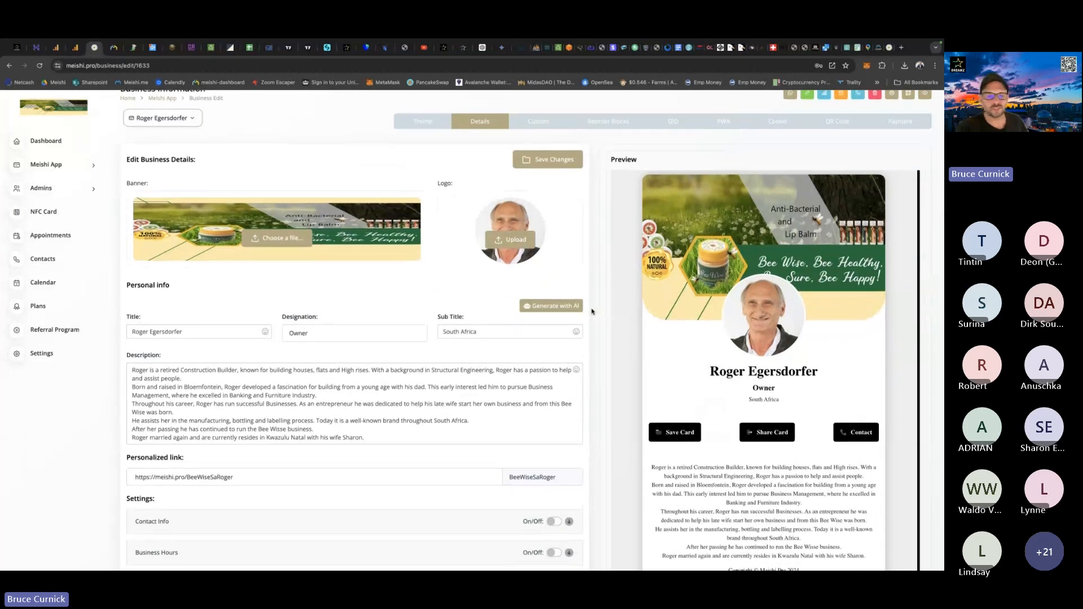
scroll(591, 312, "down", 4)
left_click(553, 295)
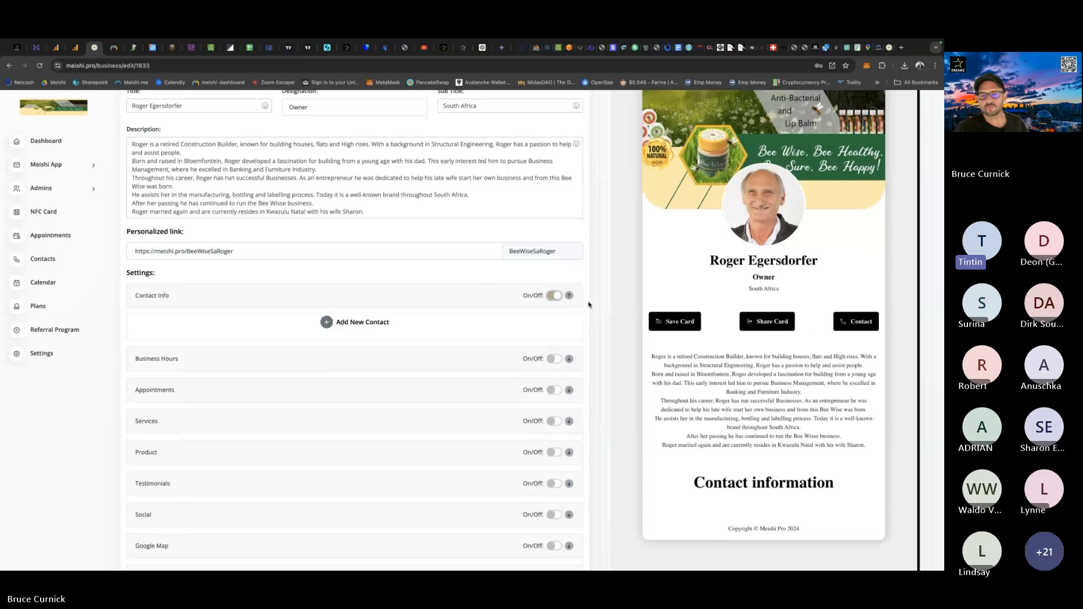
scroll(596, 322, "up", 3)
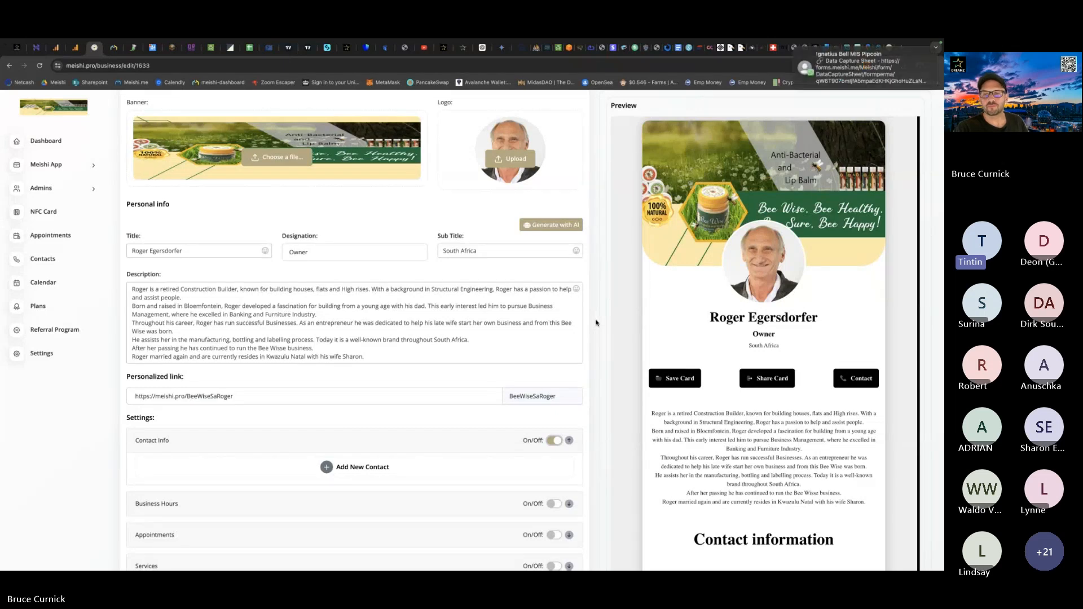
left_click(796, 49)
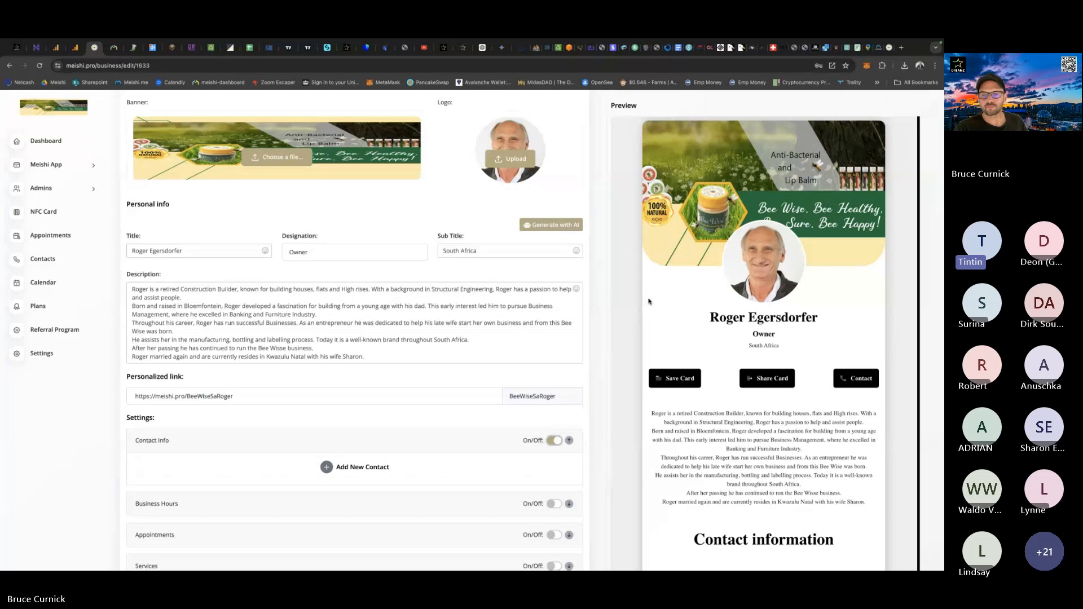
scroll(648, 302, "down", 5)
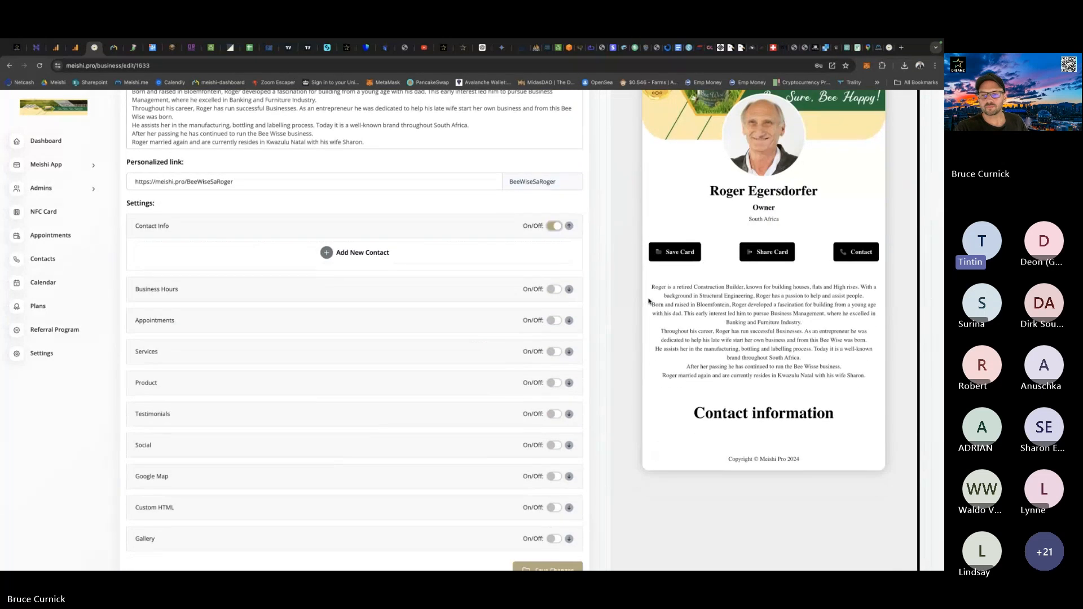
scroll(649, 302, "up", 5)
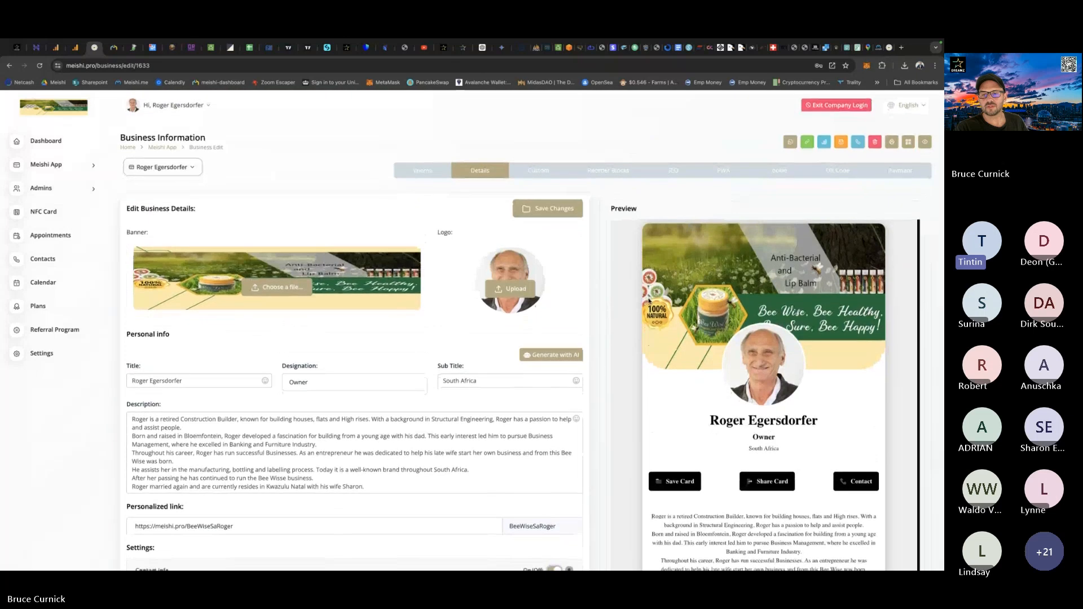
Examine the contact field types that can be added to the Contact Info section, without adding one.
scroll(648, 302, "down", 3)
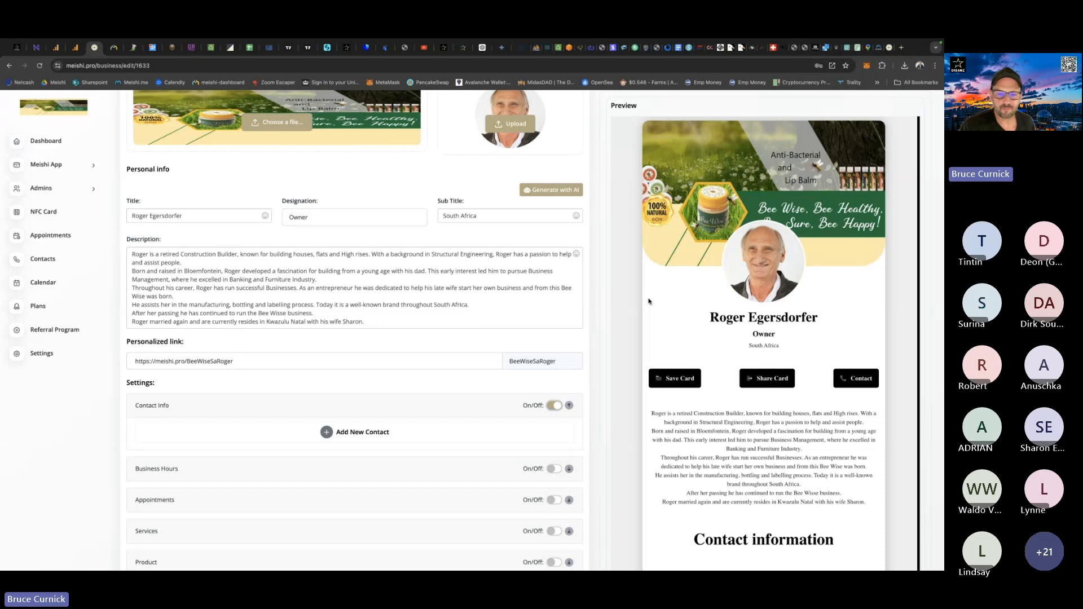
scroll(602, 333, "down", 1)
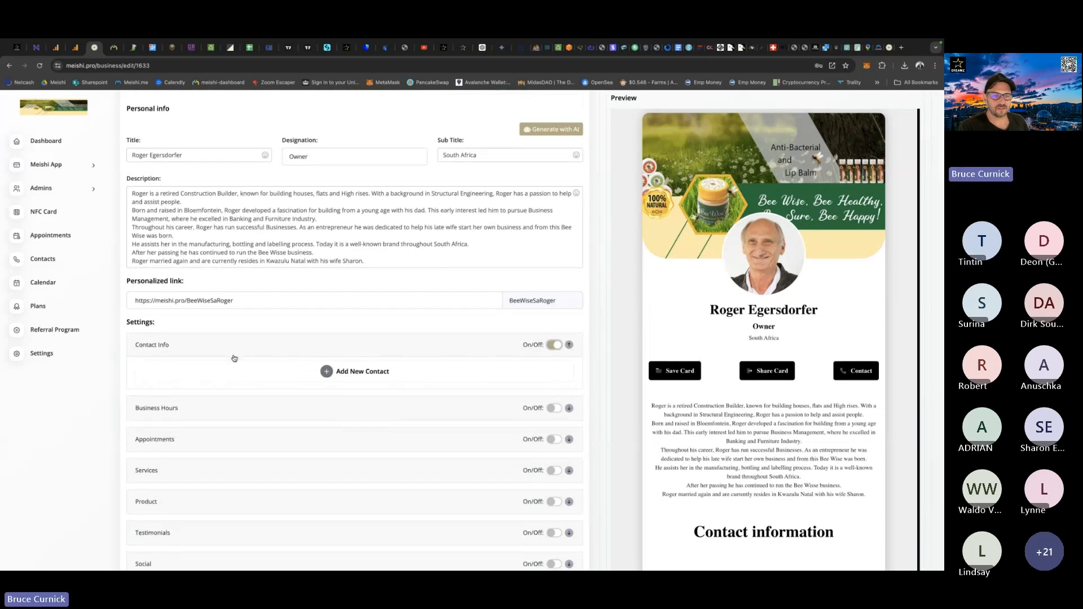
left_click(369, 372)
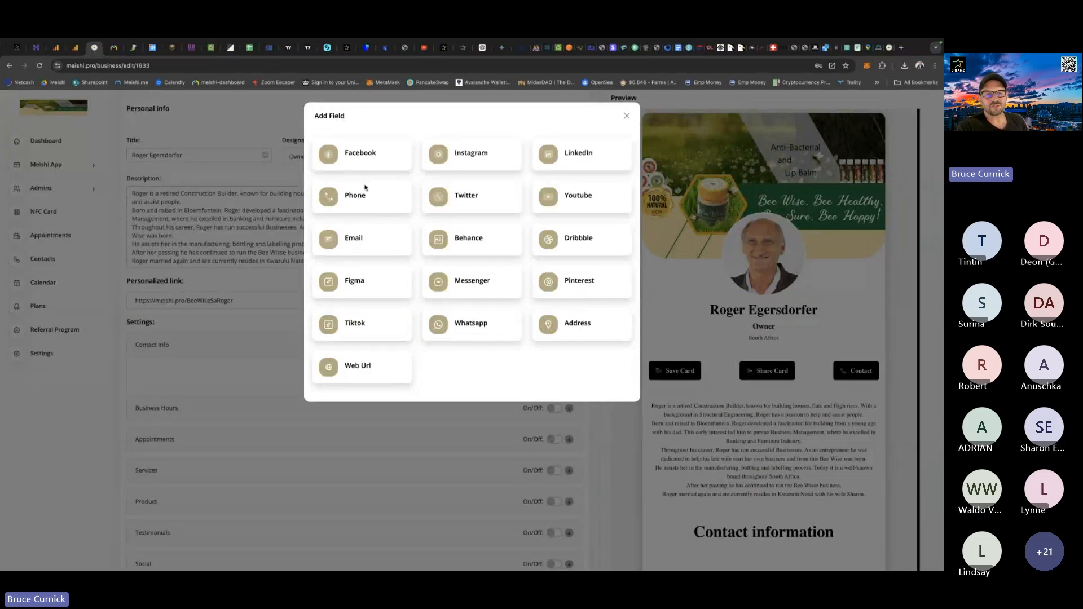
left_click(626, 116)
Switch to the data capture e-mail in the mail app and copy the owner's mobile number from the subform table.
key("alt+Tab")
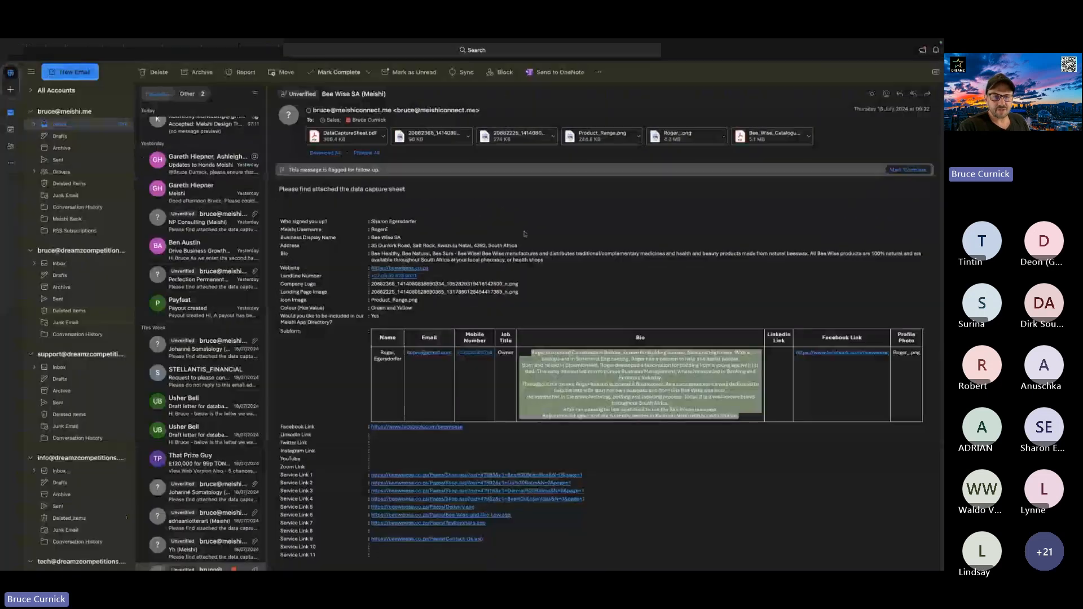
right_click(468, 354)
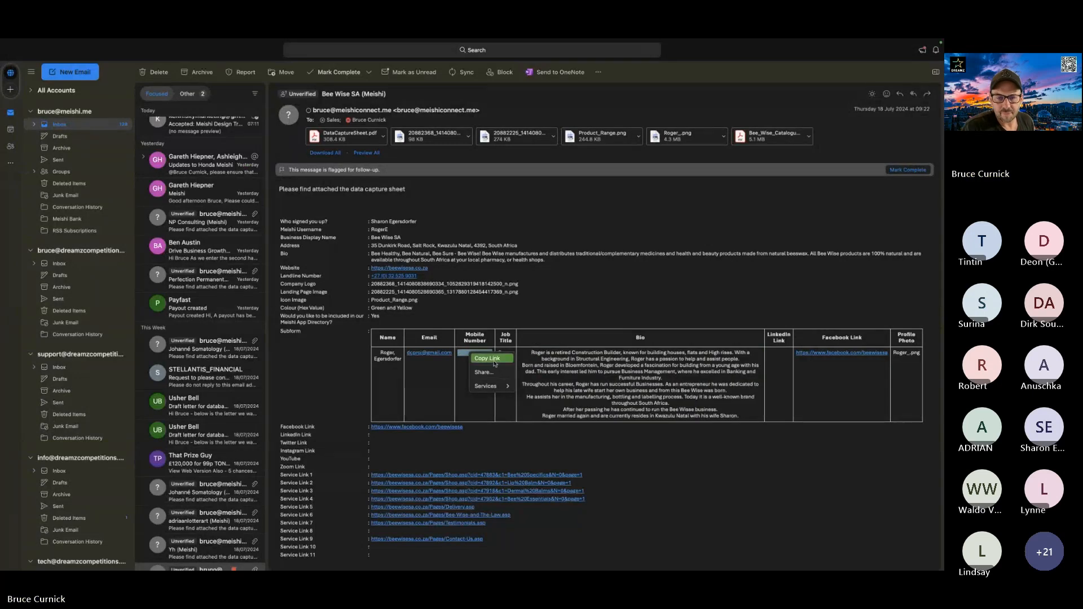
left_click(466, 411)
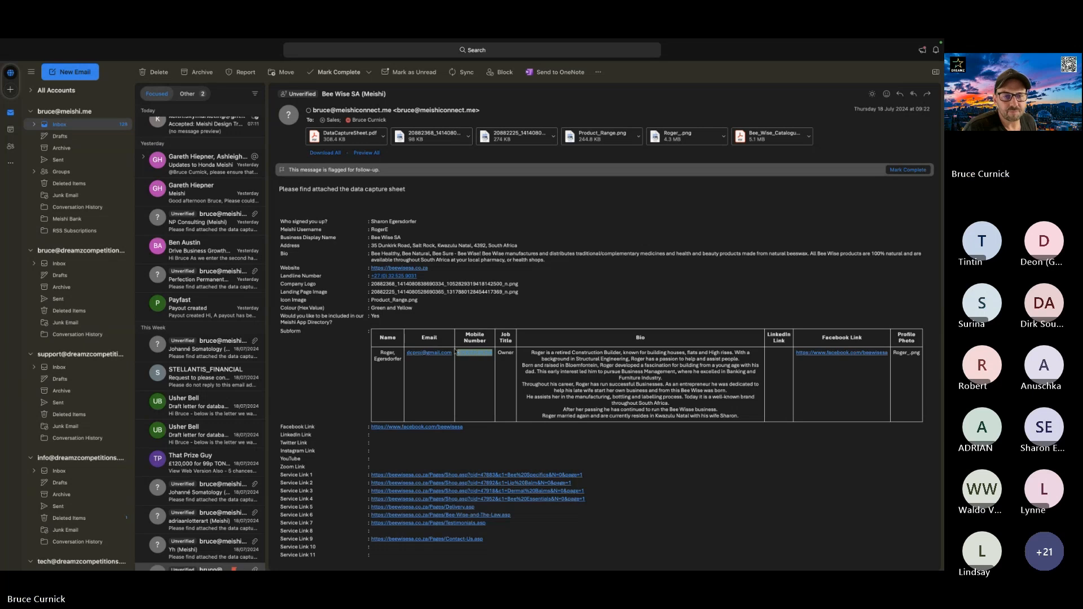
left_click(475, 373)
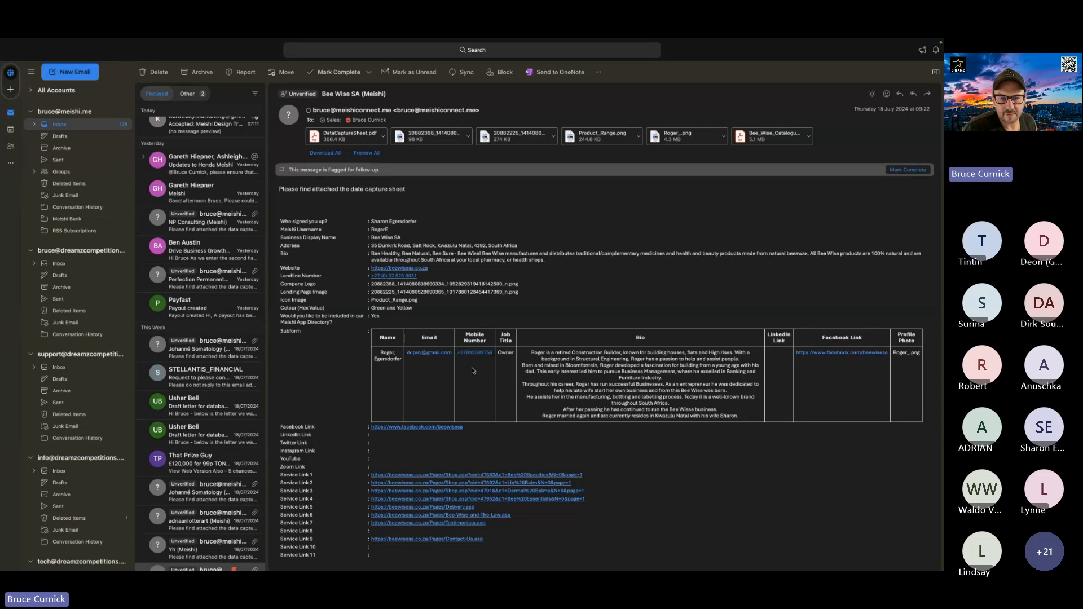
left_click_drag(457, 355, 489, 357)
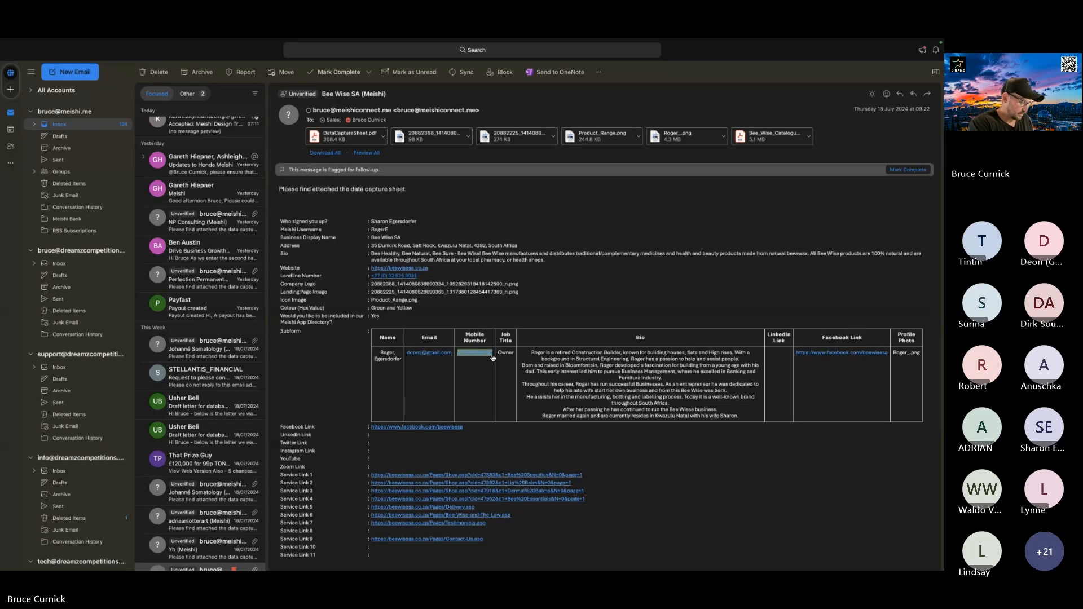
Return to the Meishi card editor and add a Phone contact containing the copied mobile number.
key("ctrl+Left")
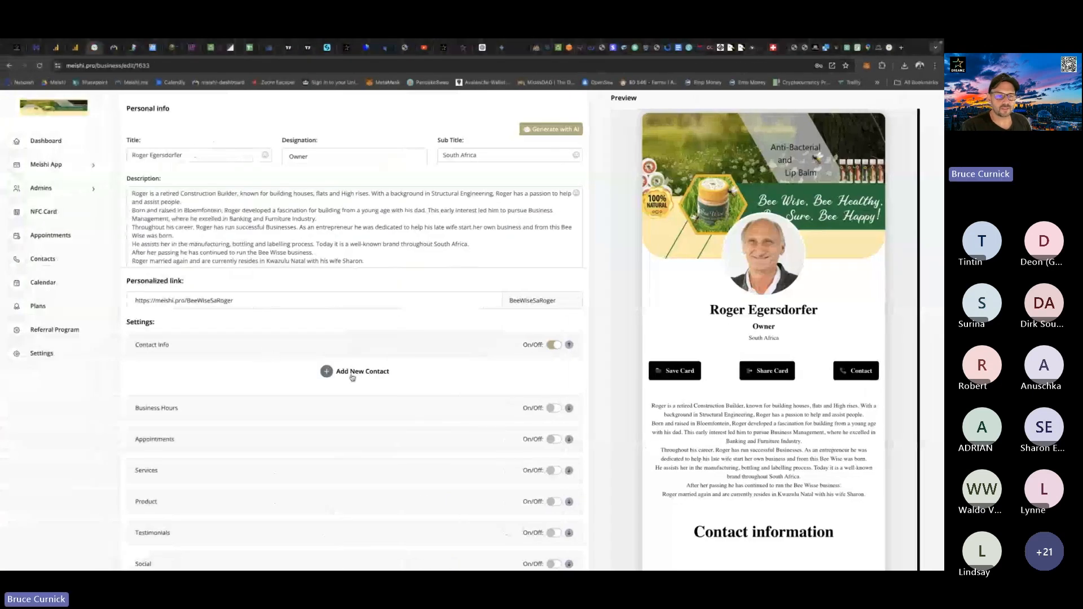
left_click(352, 376)
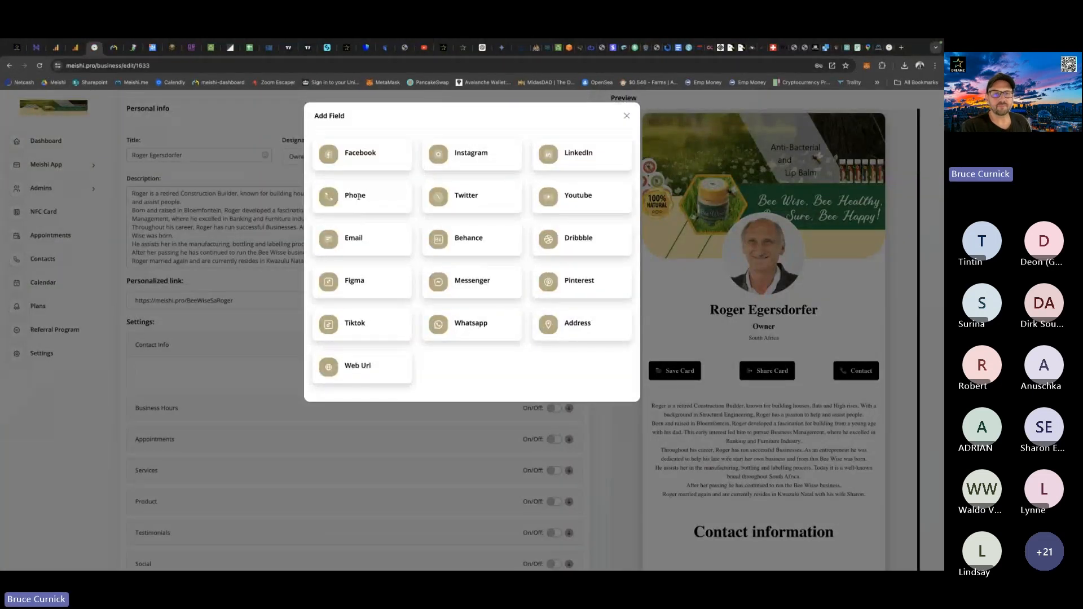
left_click(356, 195)
left_click(175, 373)
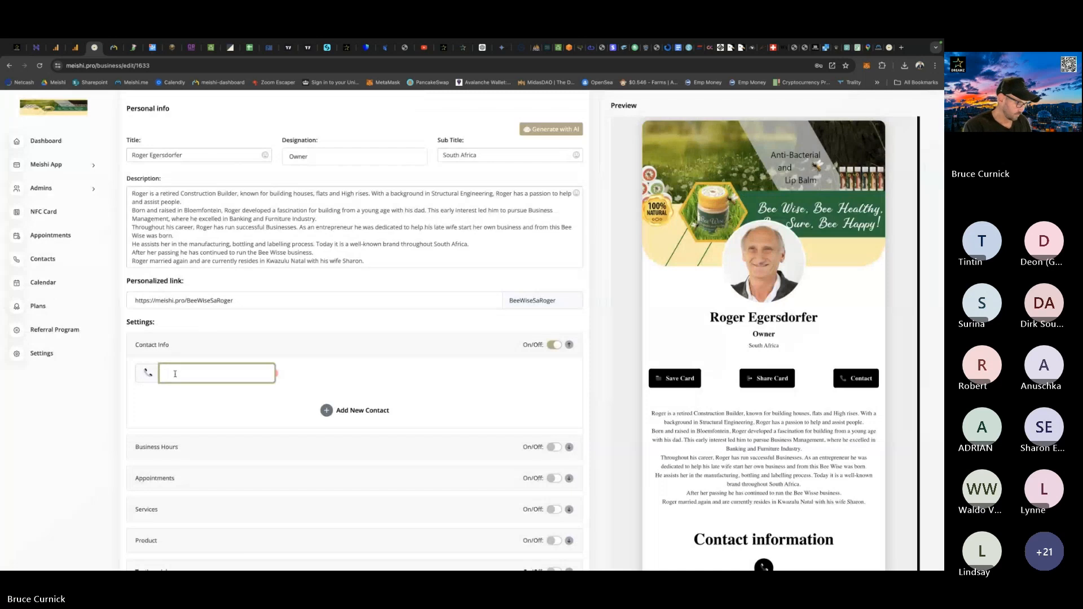
key("ctrl+v")
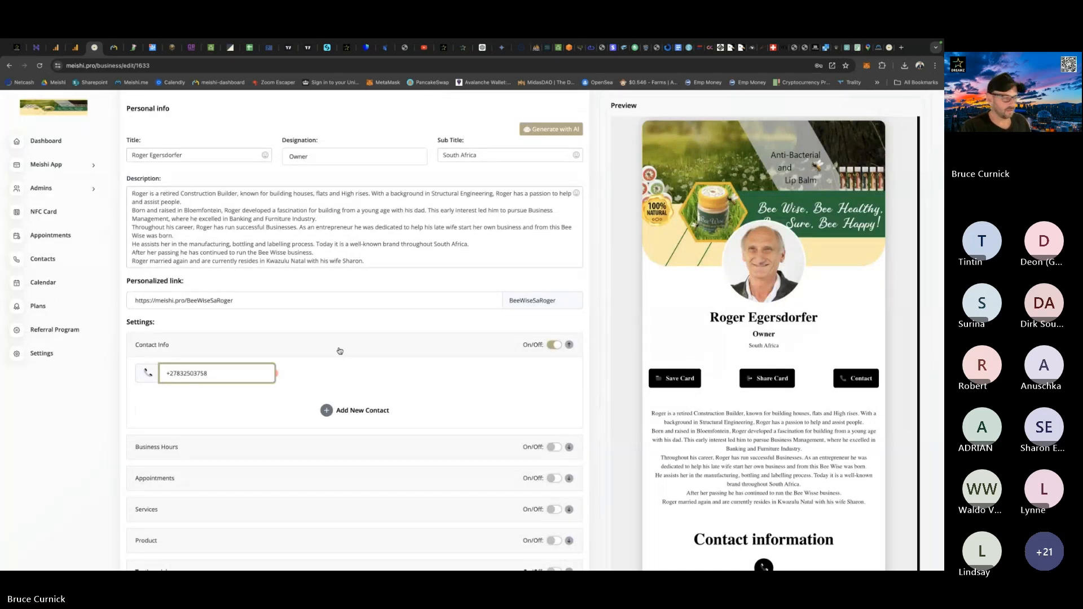
Go back to the data capture e-mail and copy the link of the owner's e-mail address from the subform table.
key("ctrl+Right")
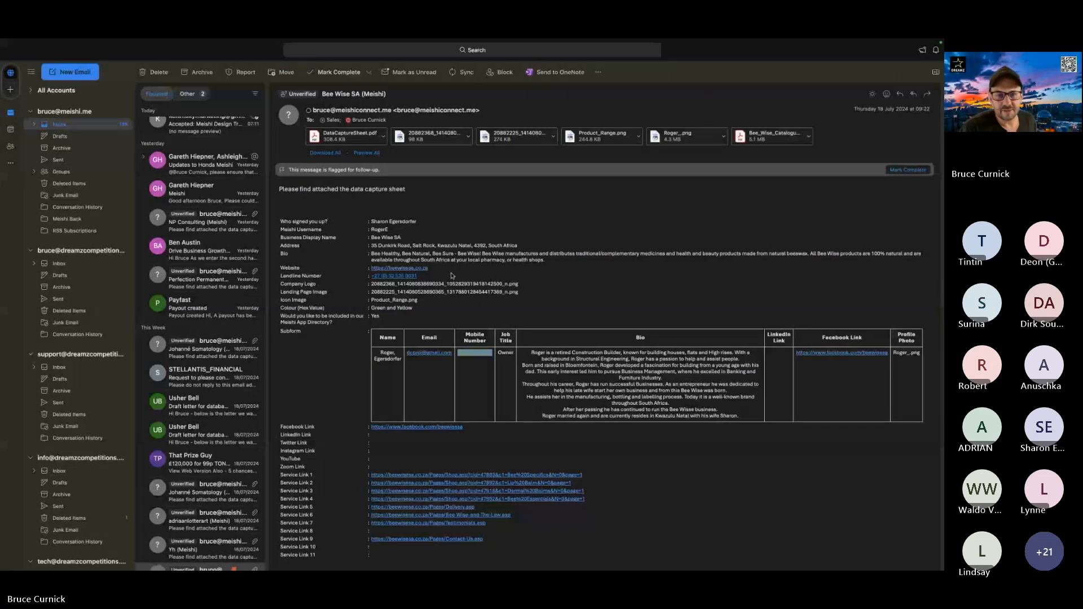
left_click(447, 377)
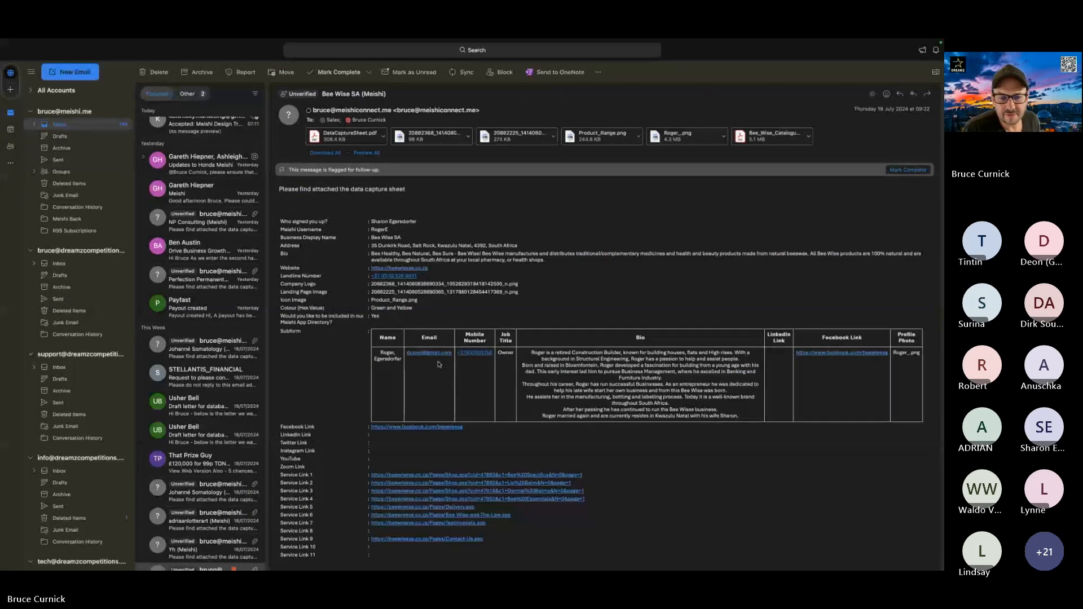
right_click(435, 355)
left_click(453, 362)
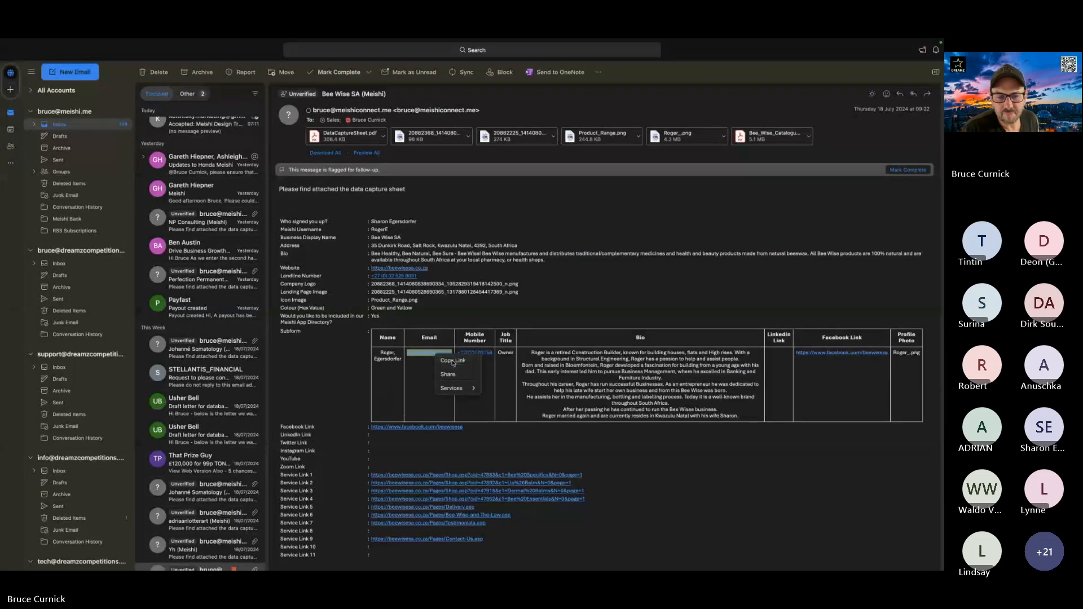
Back in the Meishi card editor, add an Email contact beside the phone entry and paste the copied e-mail link.
key("ctrl+Left")
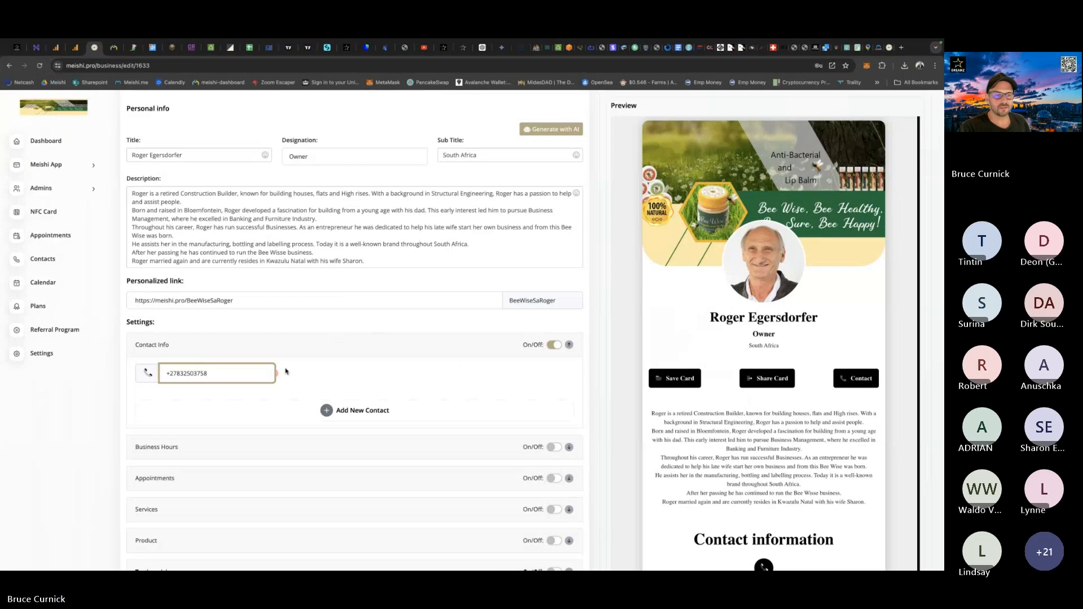
left_click(352, 411)
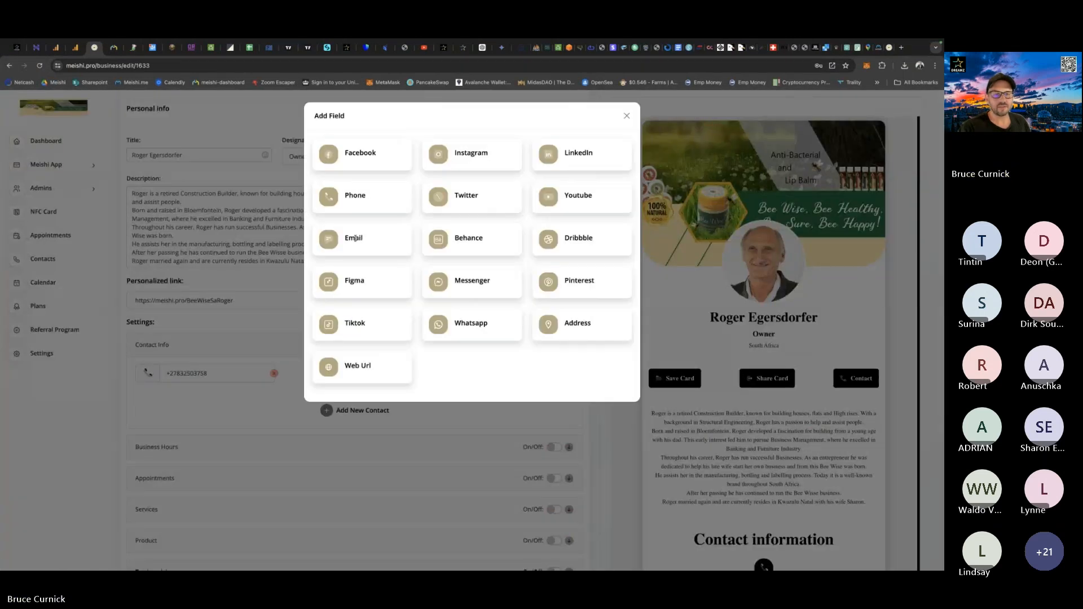
left_click(355, 238)
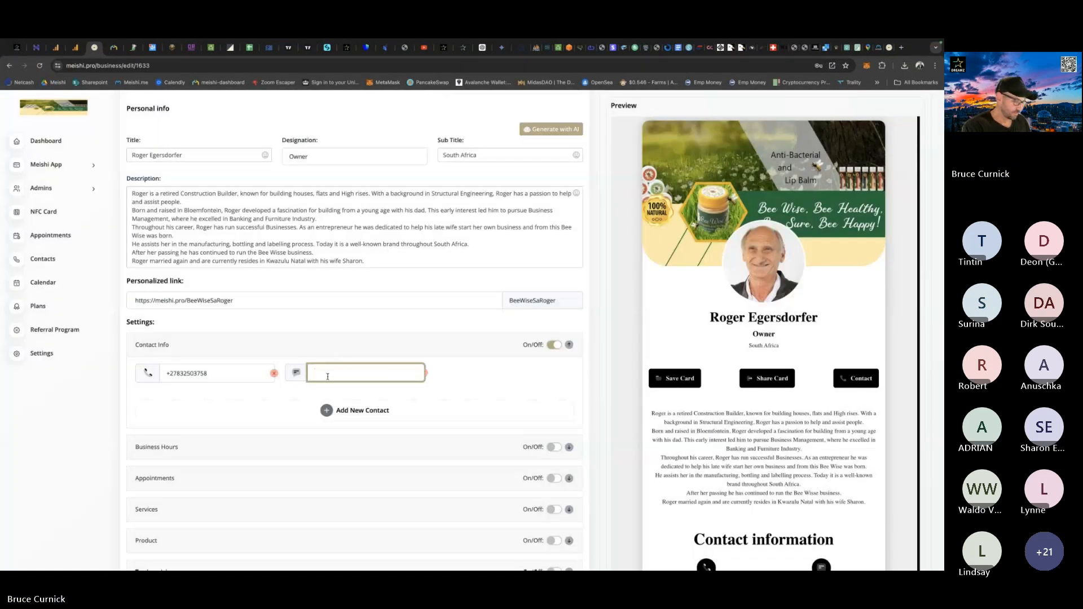
key("super+v")
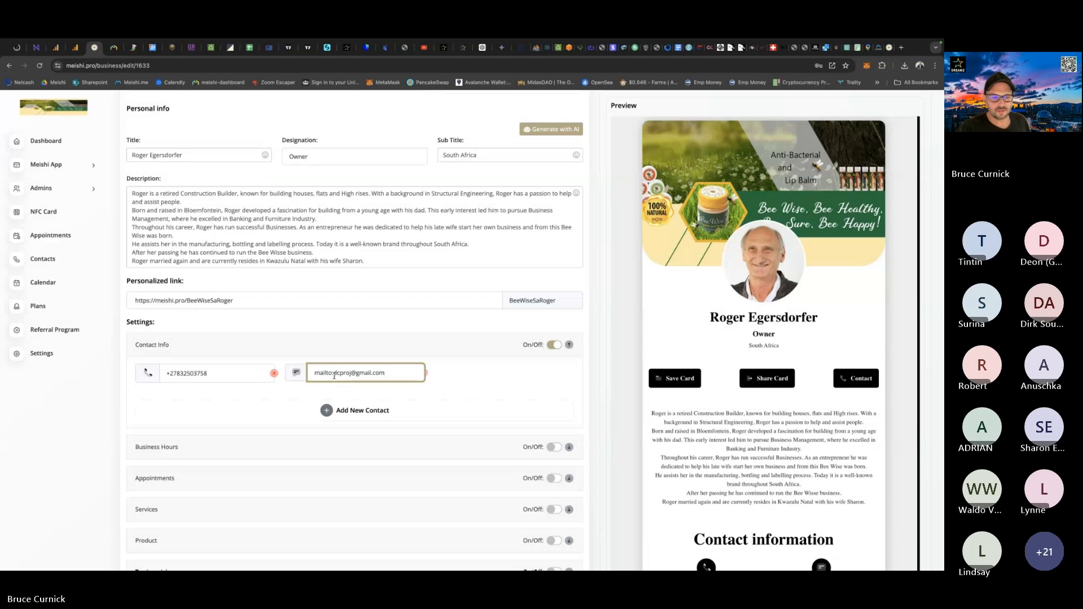
Remove the "mailto:" prefix from the Email contact so that only the address remains.
left_click(334, 375)
key("BackSpace")
key("BackSpace")
key("BackSpace")
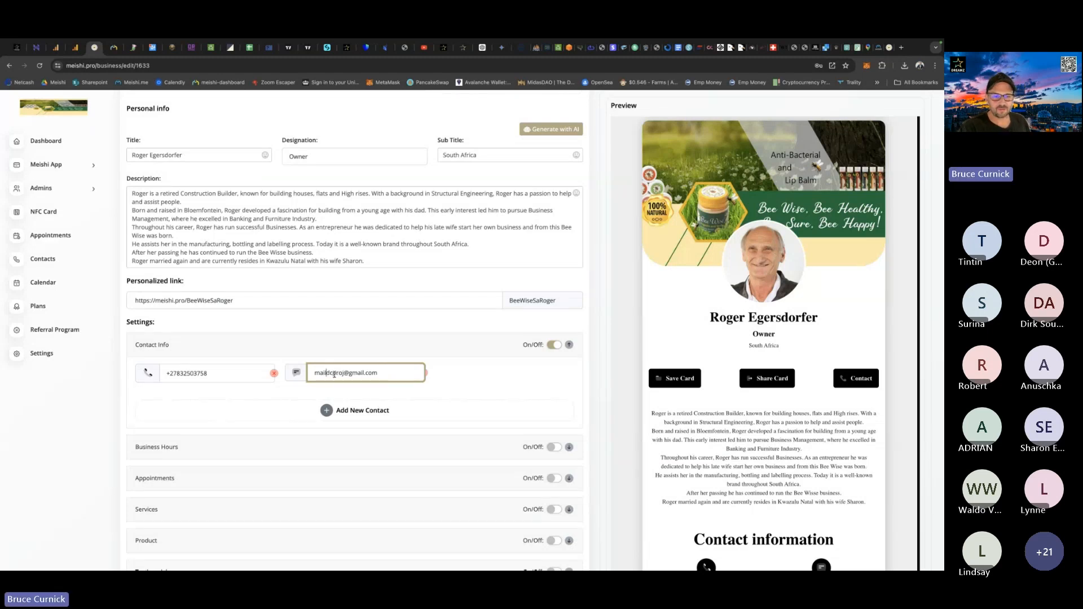
key("BackSpace")
key("BackSpace")
key("BackSpace")
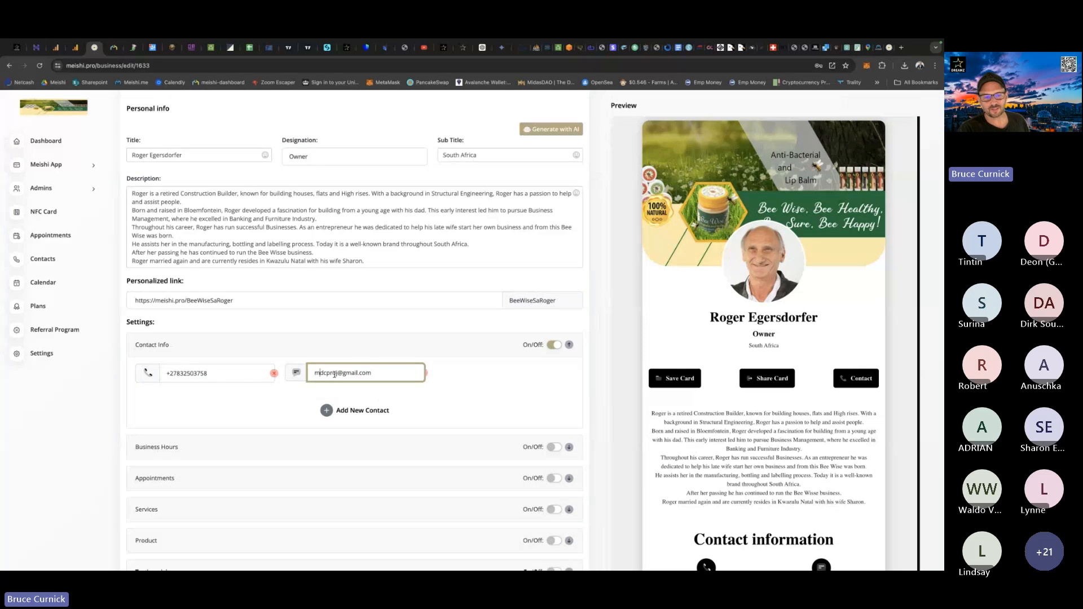
key("BackSpace")
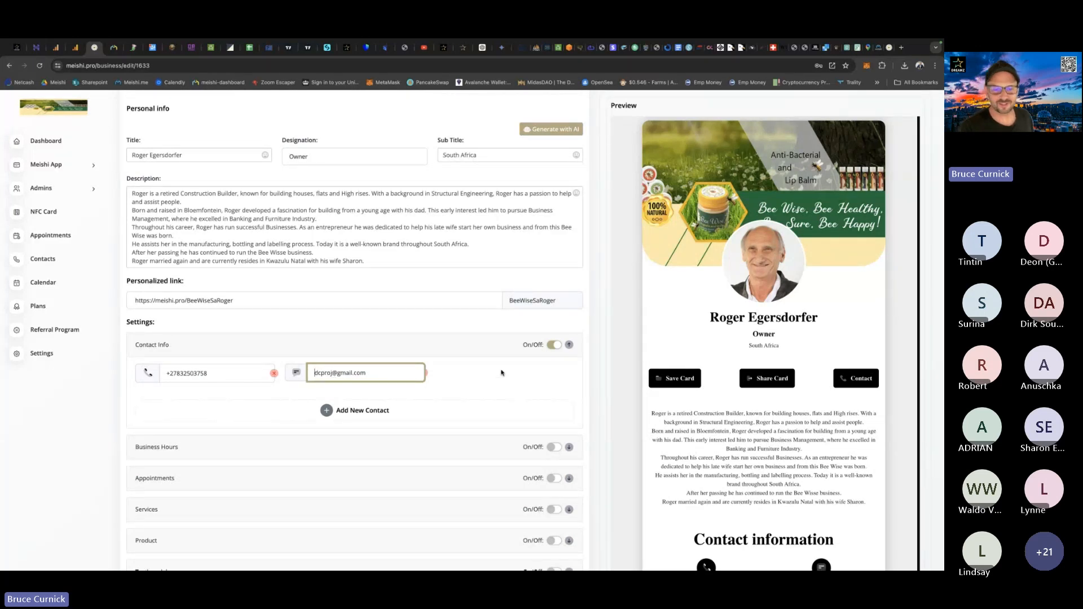
left_click(498, 389)
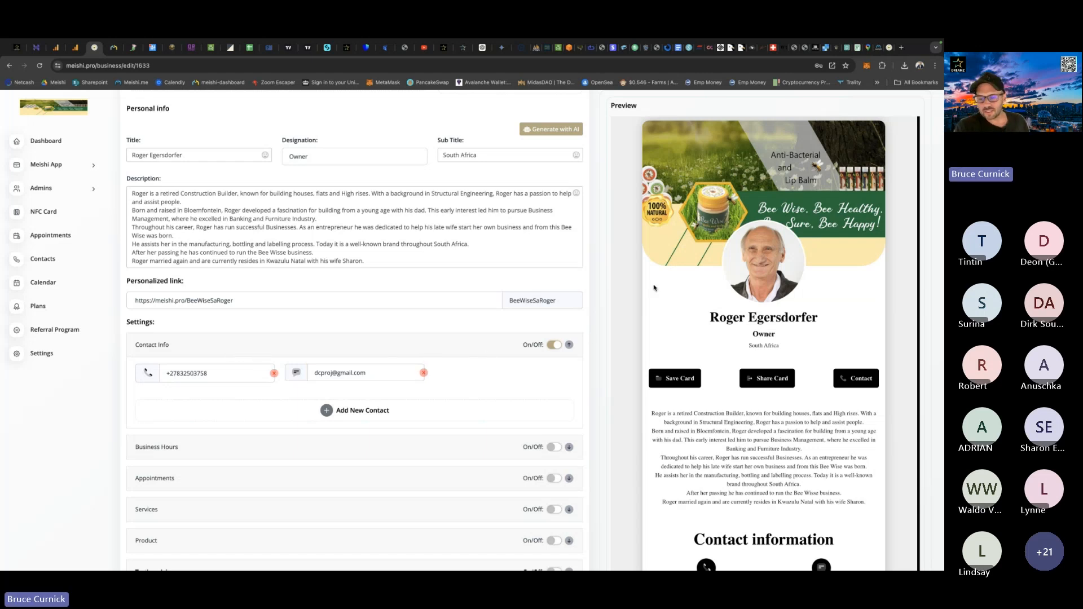
Turn on the Business Hours section and mark Monday through Saturday as open days.
scroll(654, 284, "down", 4)
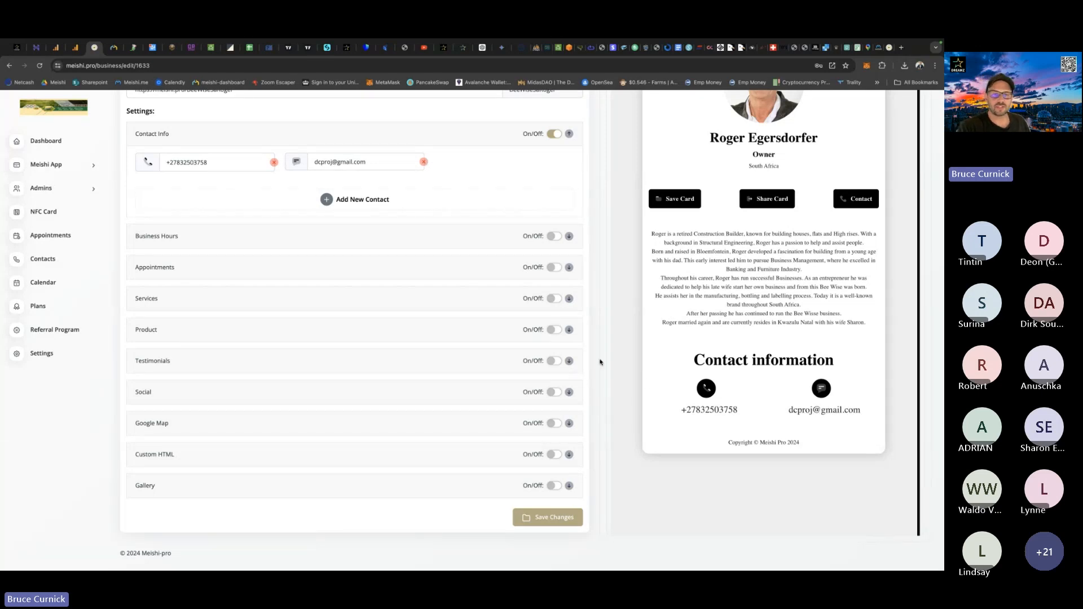
left_click(553, 236)
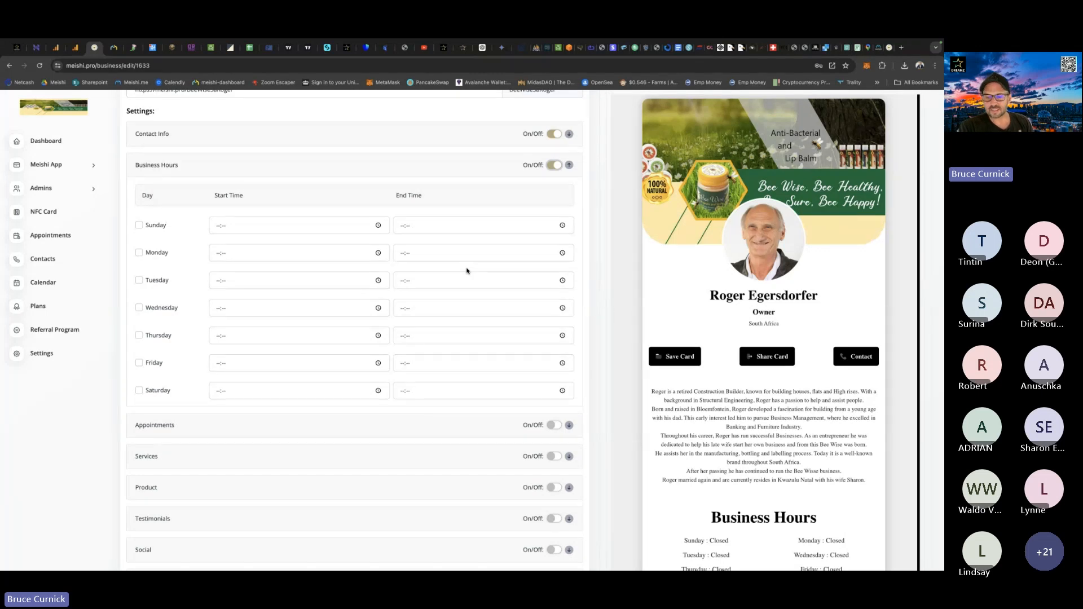
left_click(139, 253)
left_click(138, 280)
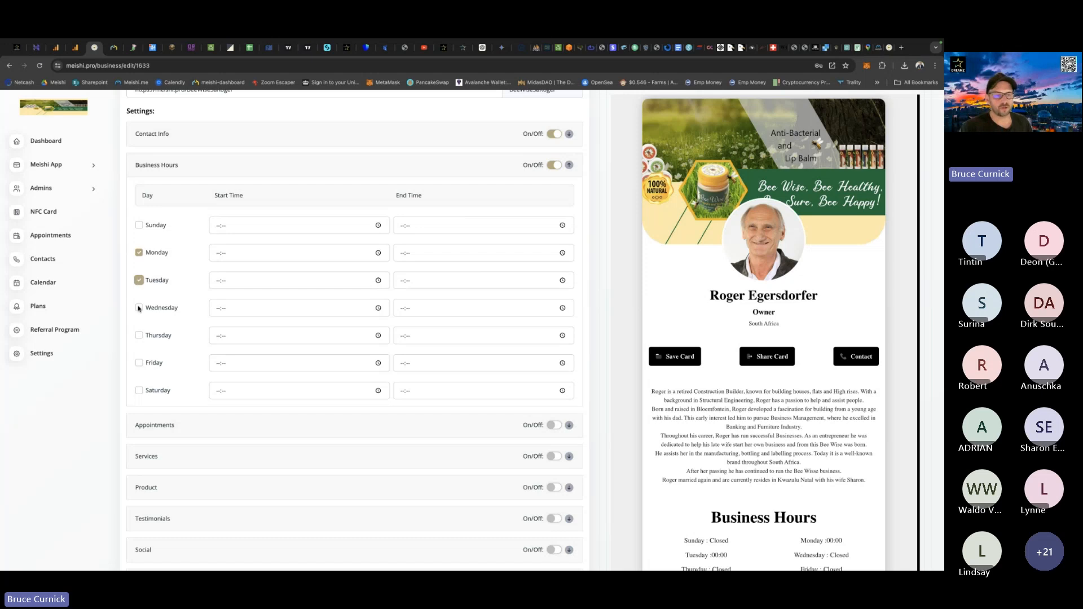
left_click(138, 308)
left_click(139, 335)
left_click(139, 363)
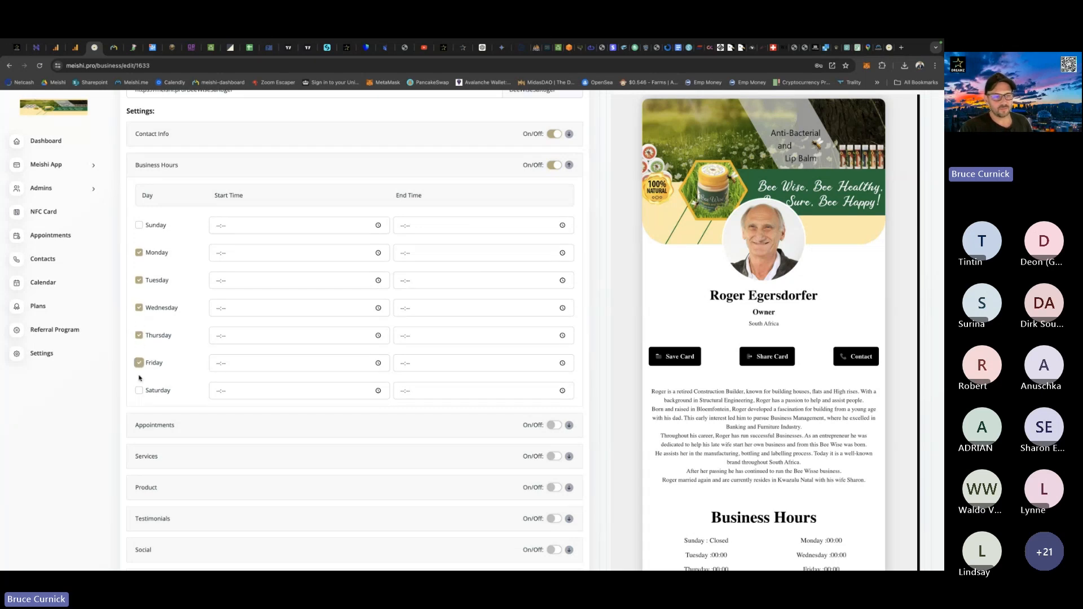
left_click(139, 391)
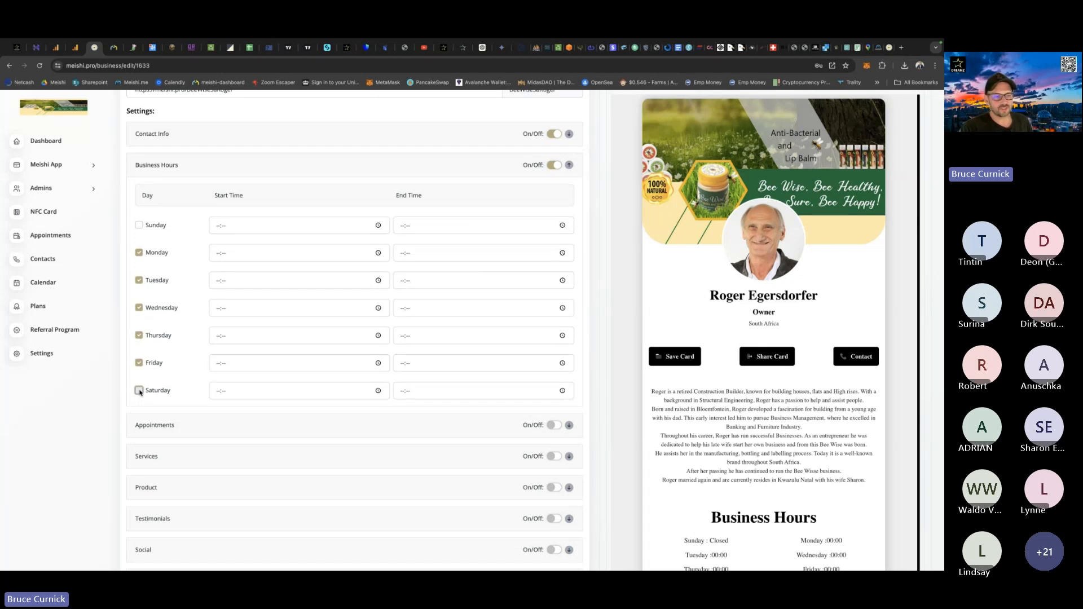
Set the business hours start time to 09:00 for every day from Monday to Saturday.
left_click(216, 255)
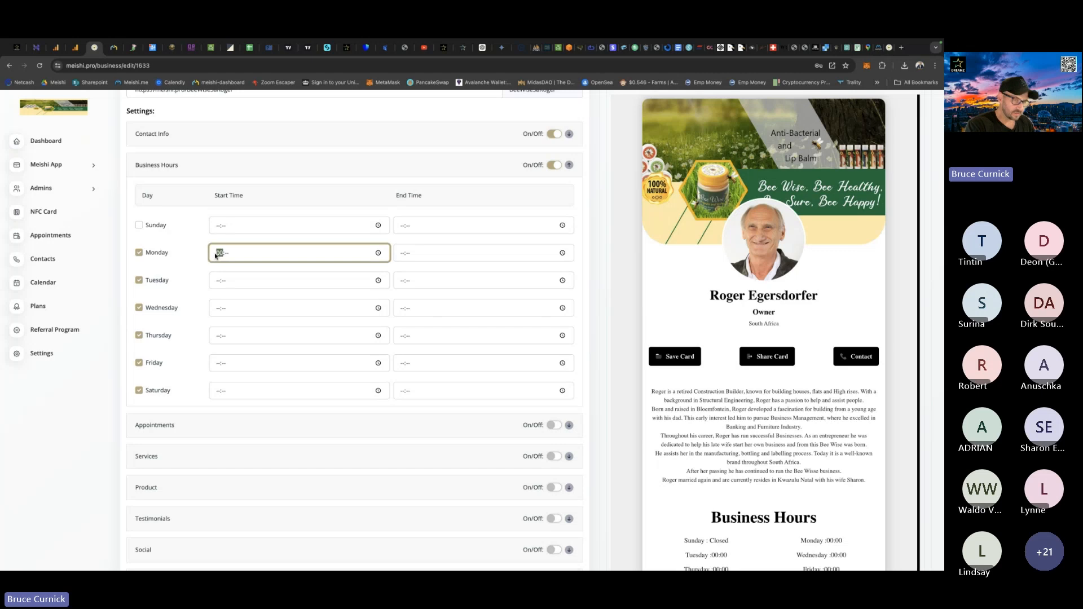
type("0900")
left_click(216, 283)
type("09:")
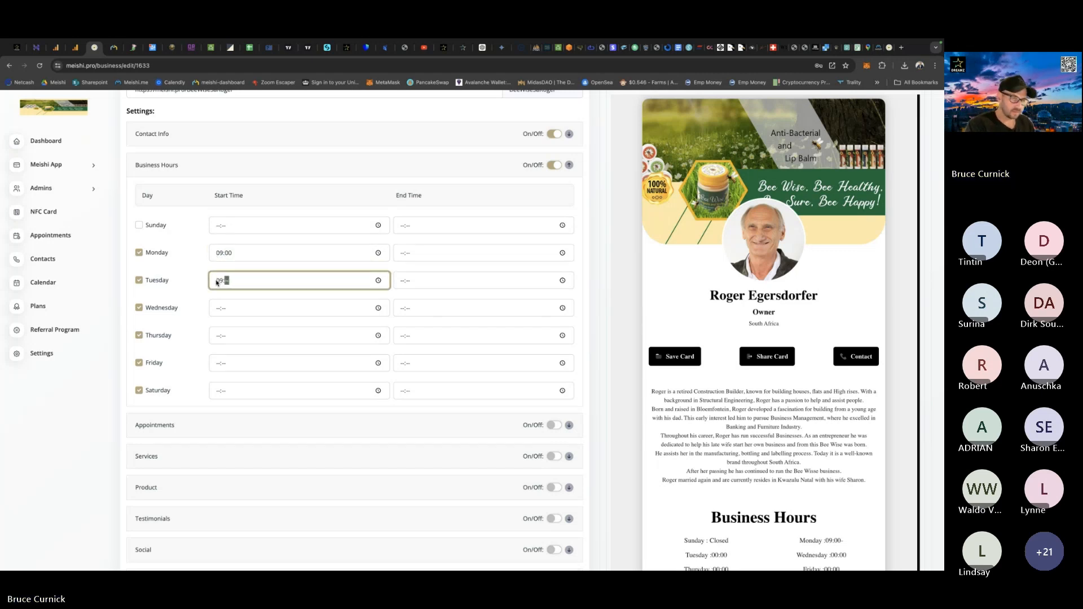
type("00")
left_click(217, 310)
type("0900")
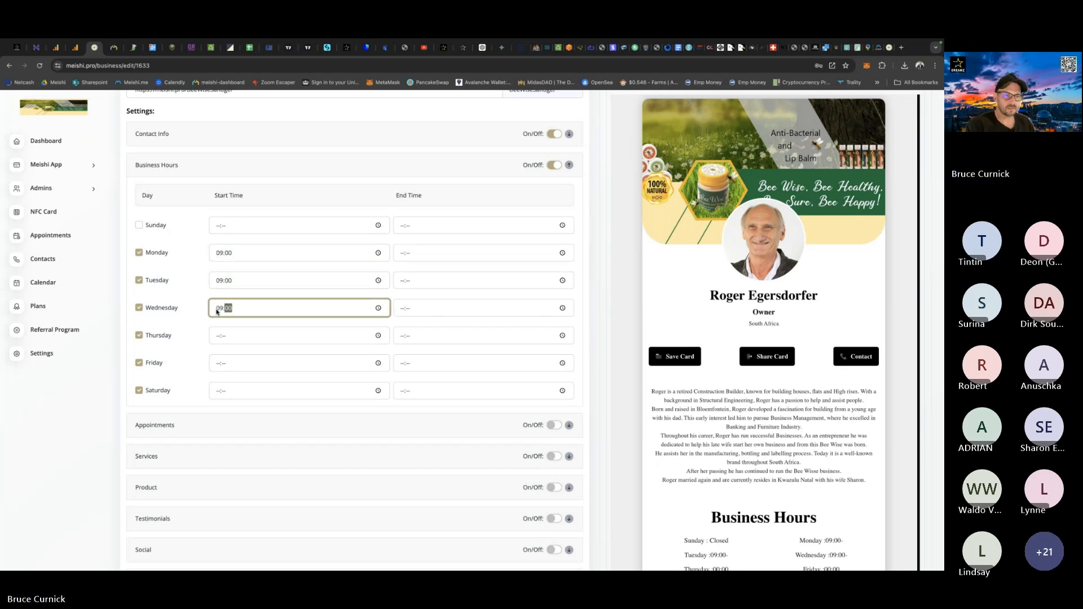
left_click(215, 339)
type("0900")
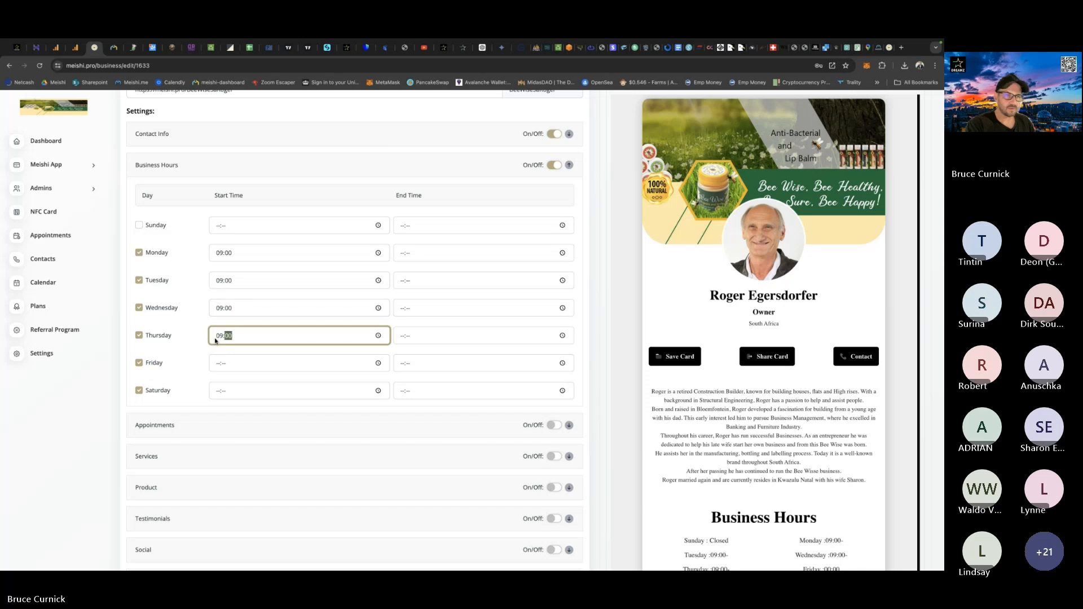
left_click(218, 366)
type("0900")
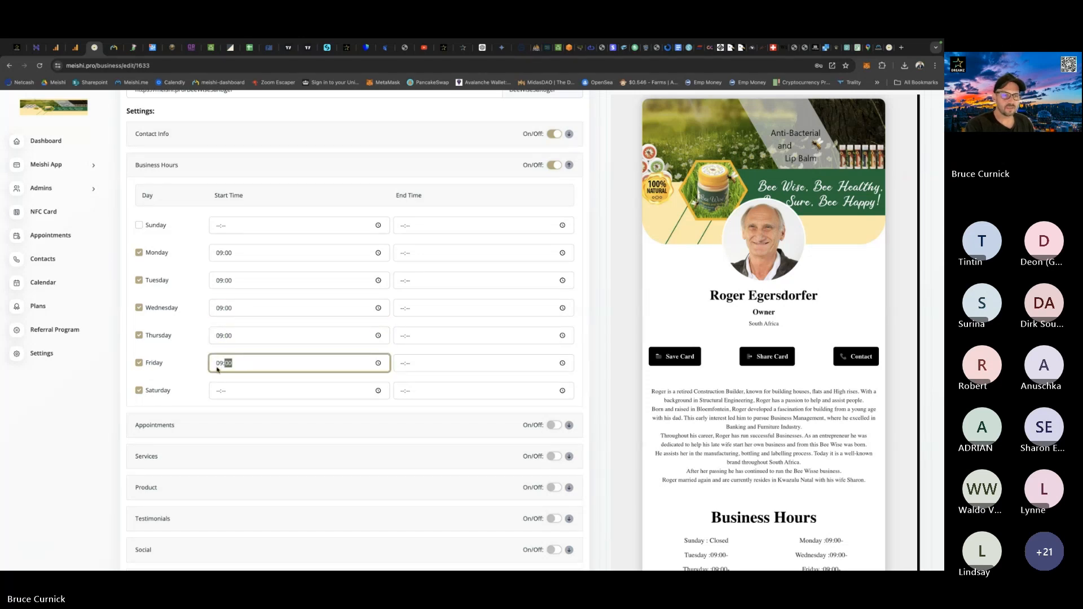
left_click(215, 393)
type("0900")
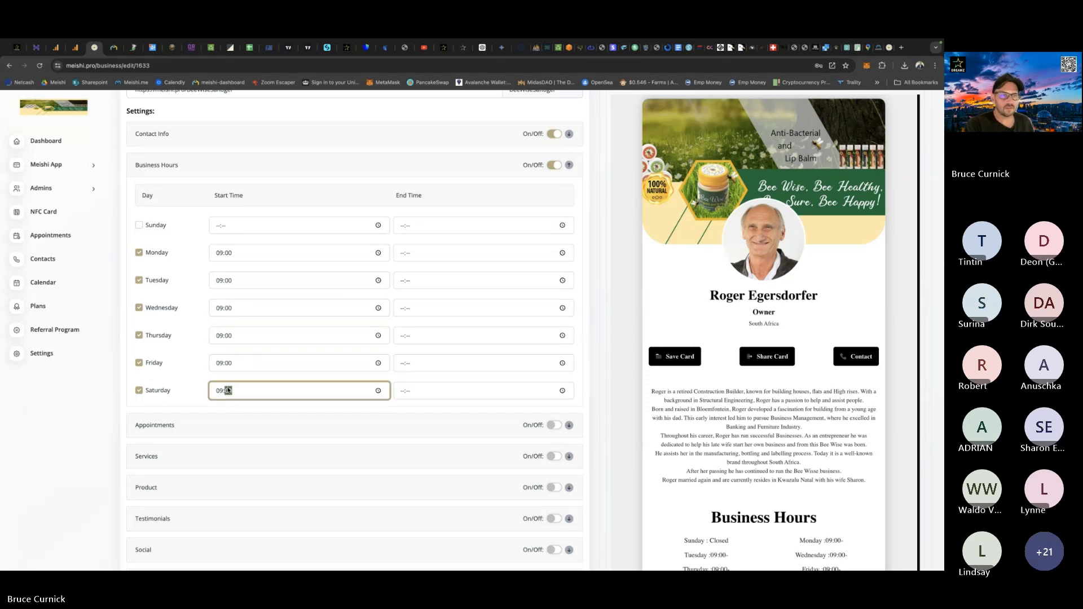
Set the business hours end time to 17:00 for Monday through Friday and 13:00 for Saturday.
left_click(399, 257)
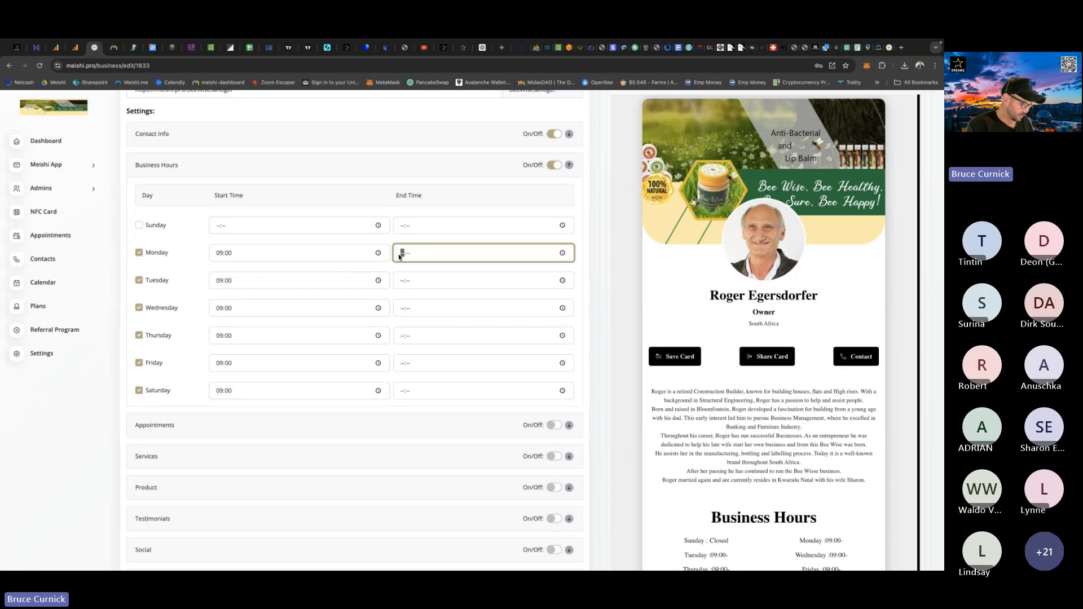
type("1700")
left_click(401, 282)
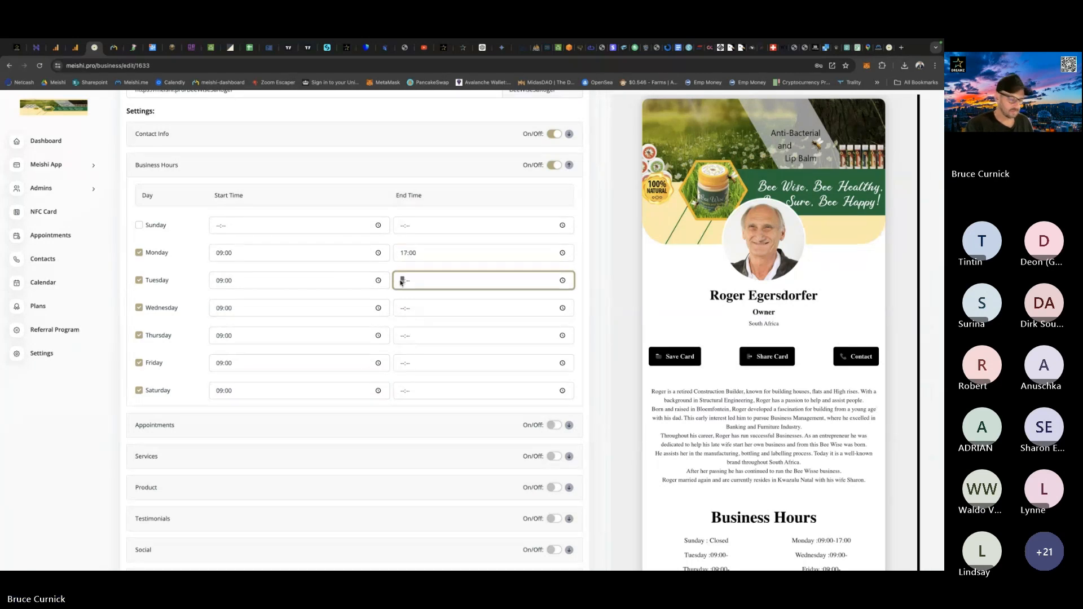
type("1700")
left_click(407, 310)
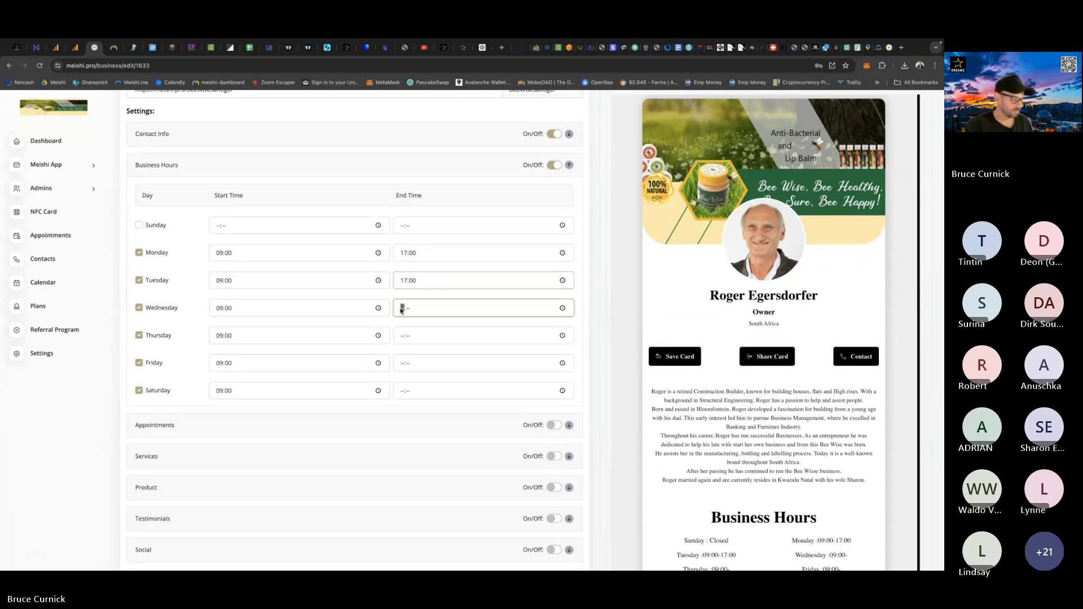
type("1700")
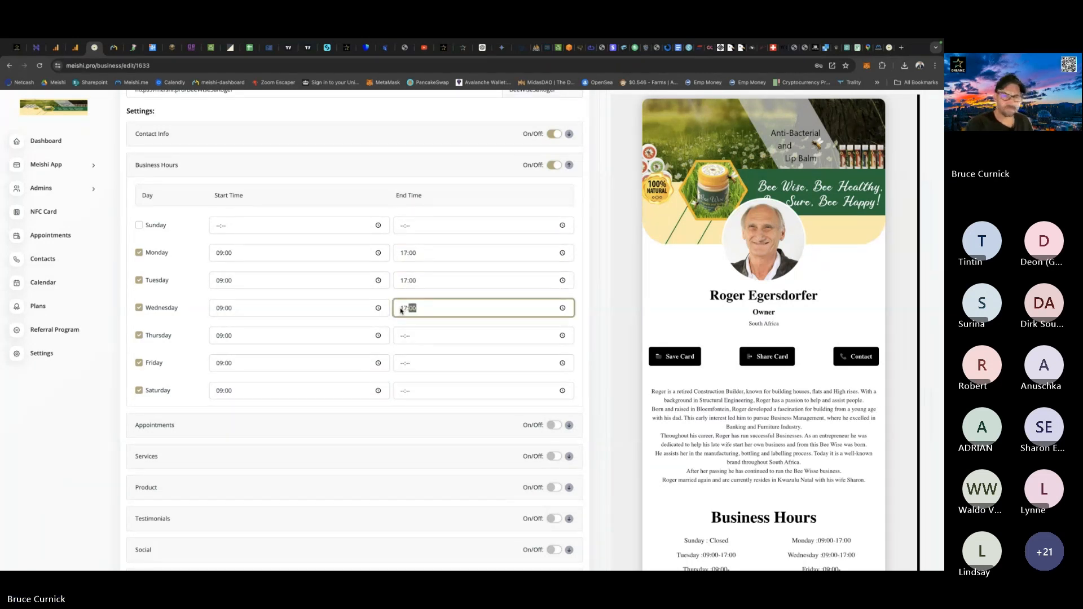
left_click(399, 337)
type("17:00")
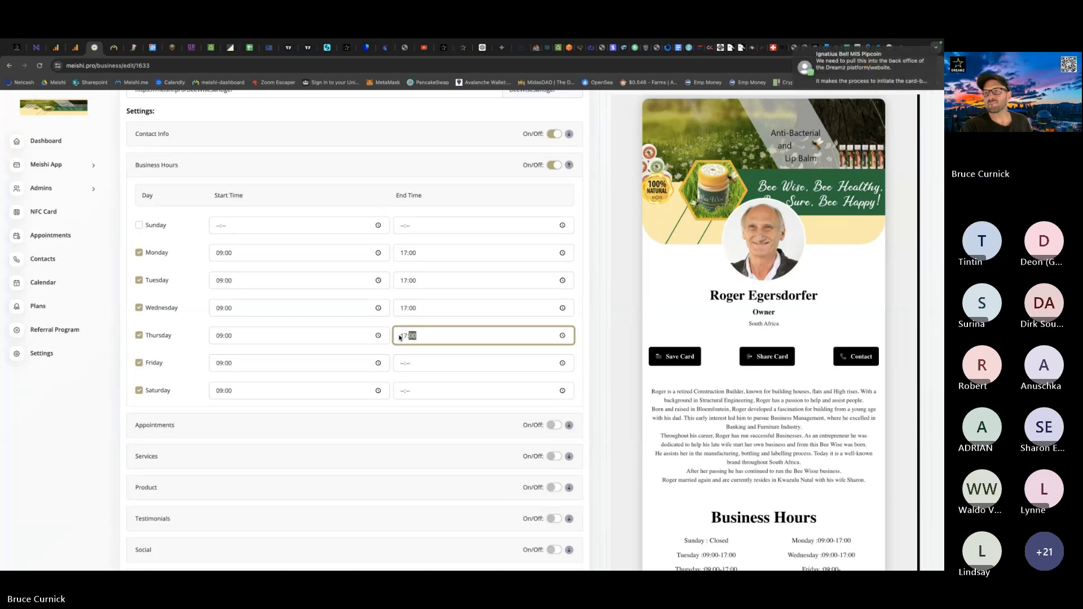
left_click(403, 365)
type("1700")
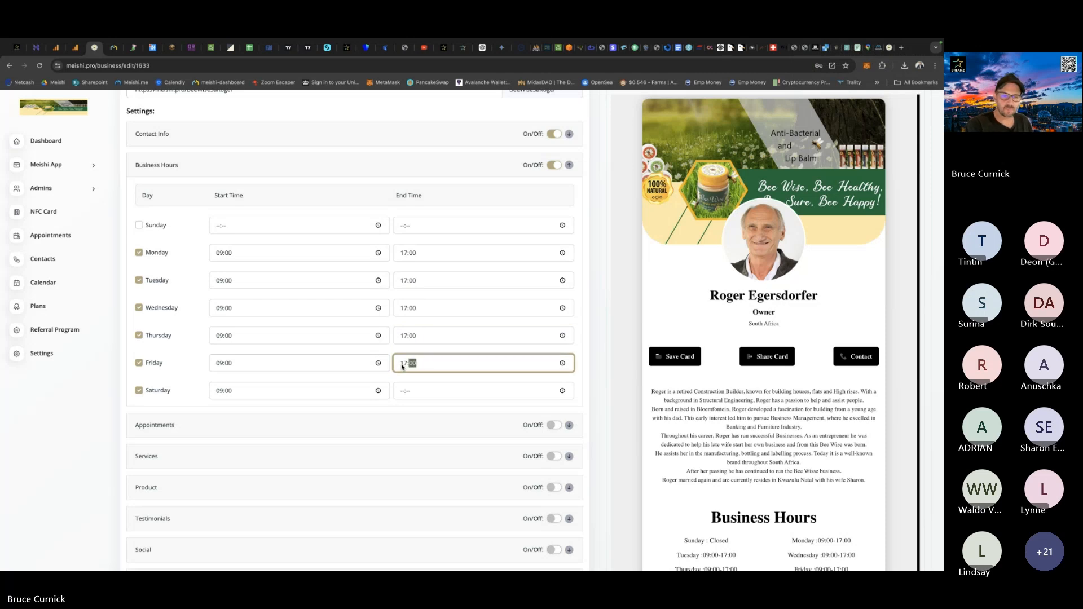
left_click(402, 392)
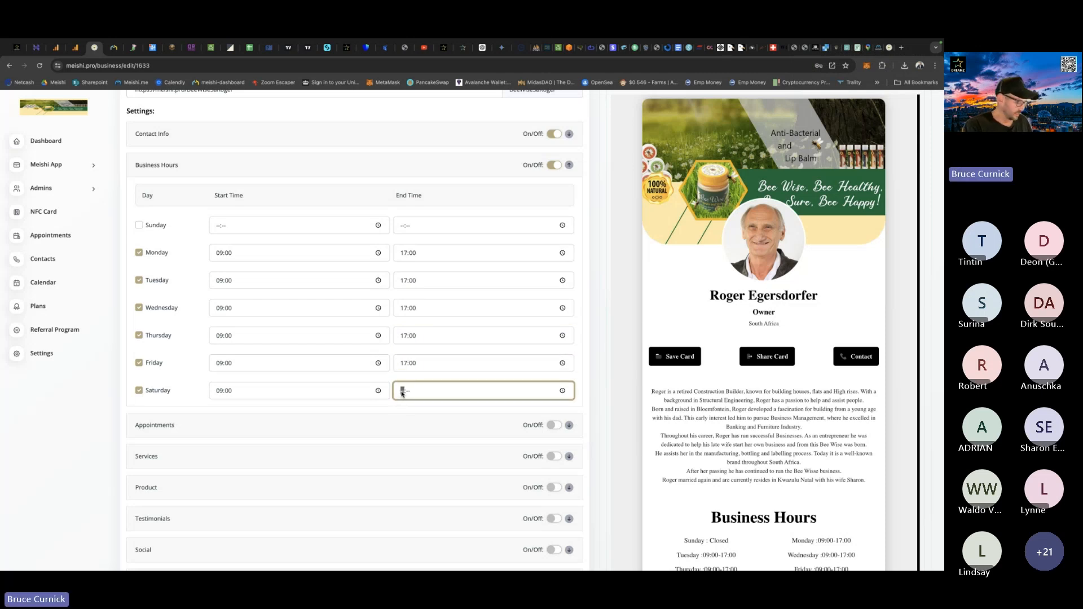
type("13:00")
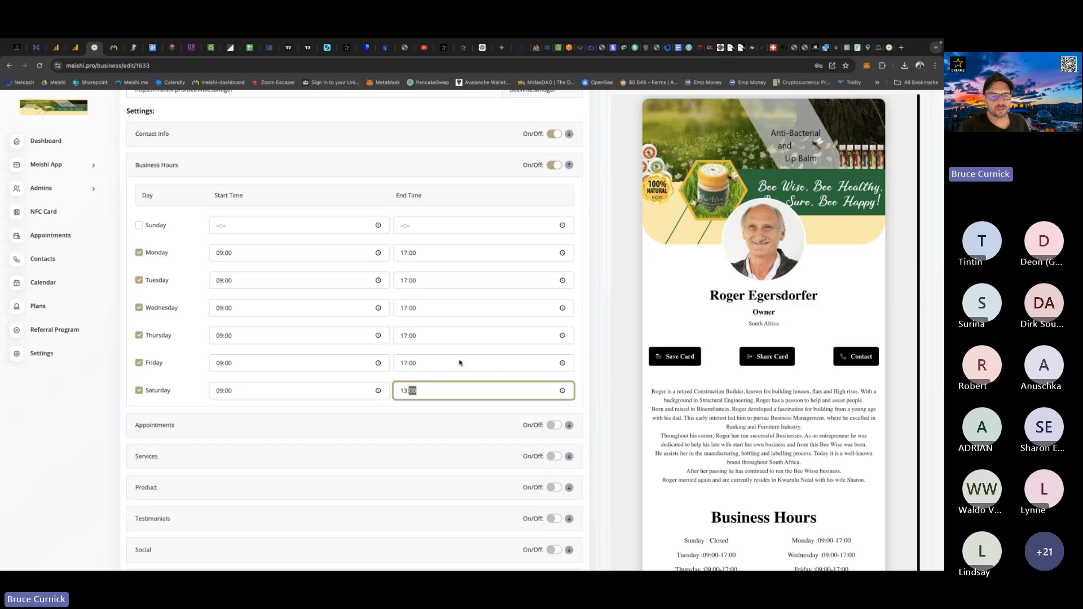
Turn on the Appointments section and add eight empty appointment slots.
scroll(459, 363, "down", 2)
left_click(555, 299)
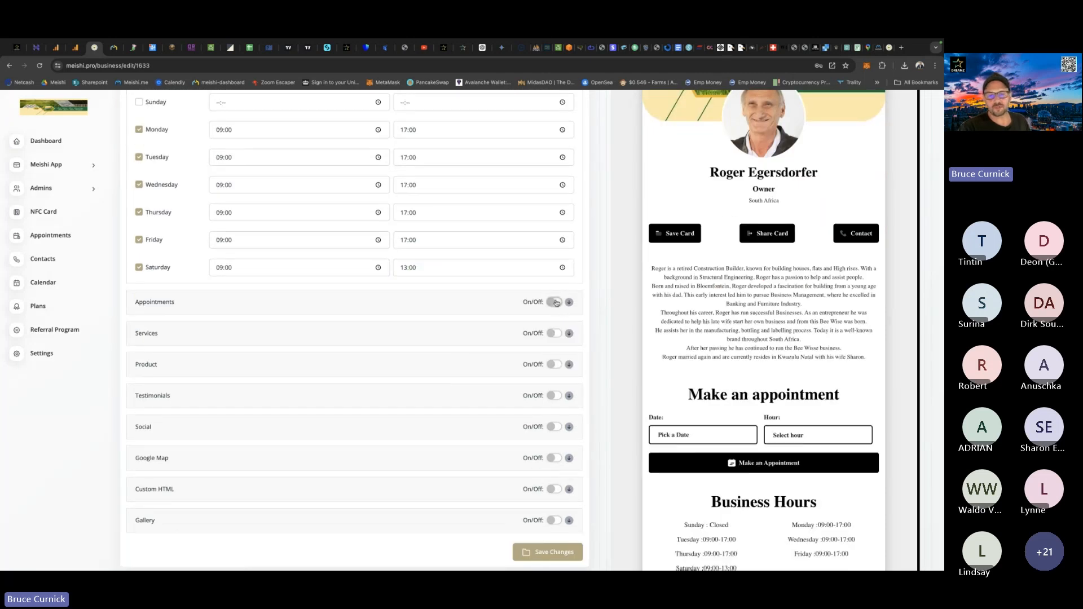
left_click(363, 261)
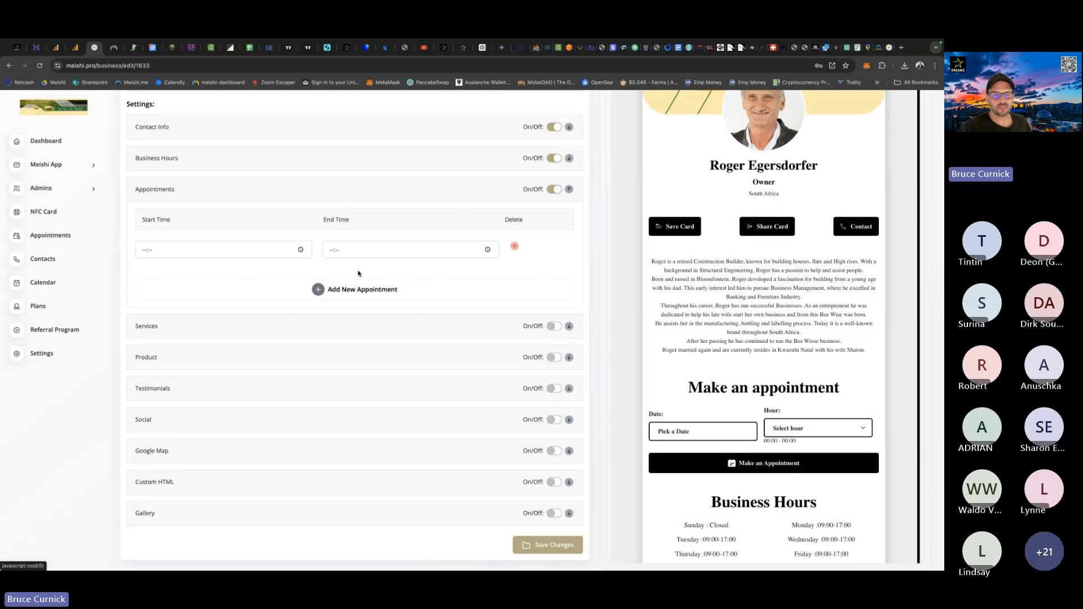
left_click(352, 290)
left_click(356, 317)
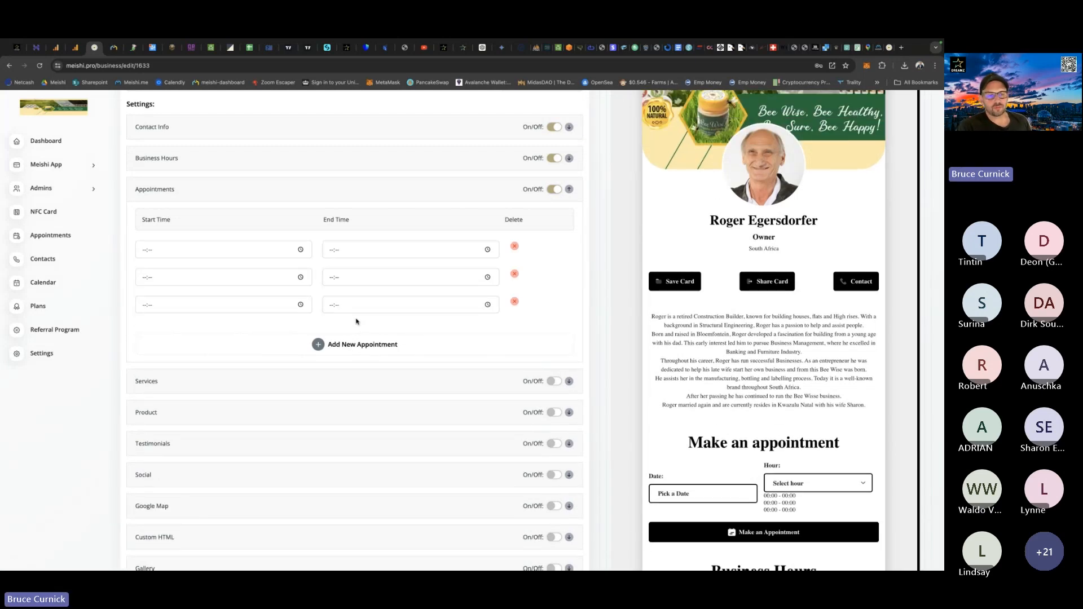
left_click(346, 345)
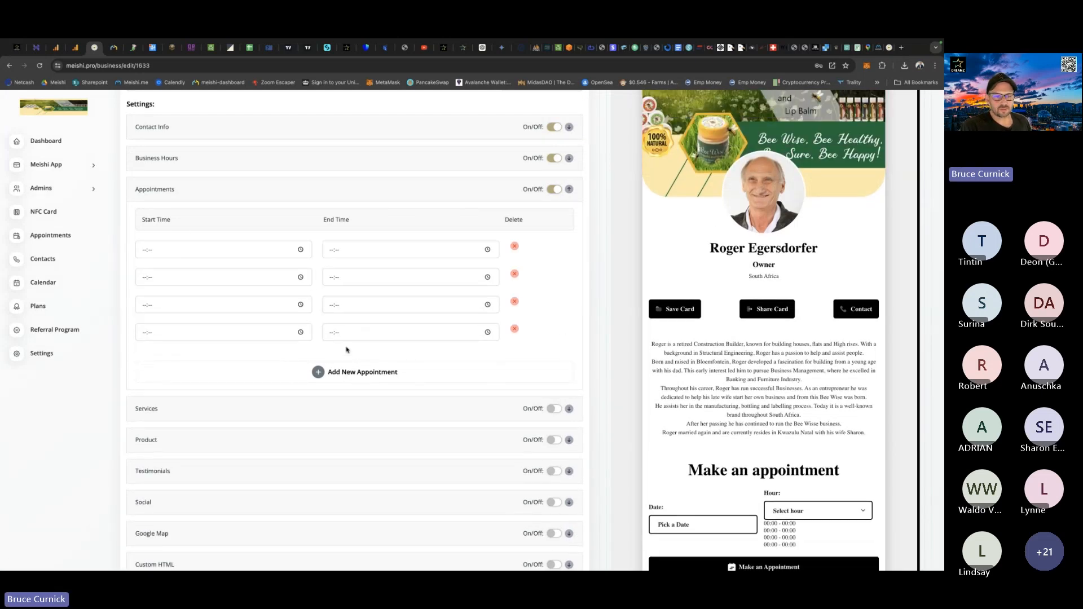
left_click(351, 373)
left_click(351, 405)
left_click(348, 433)
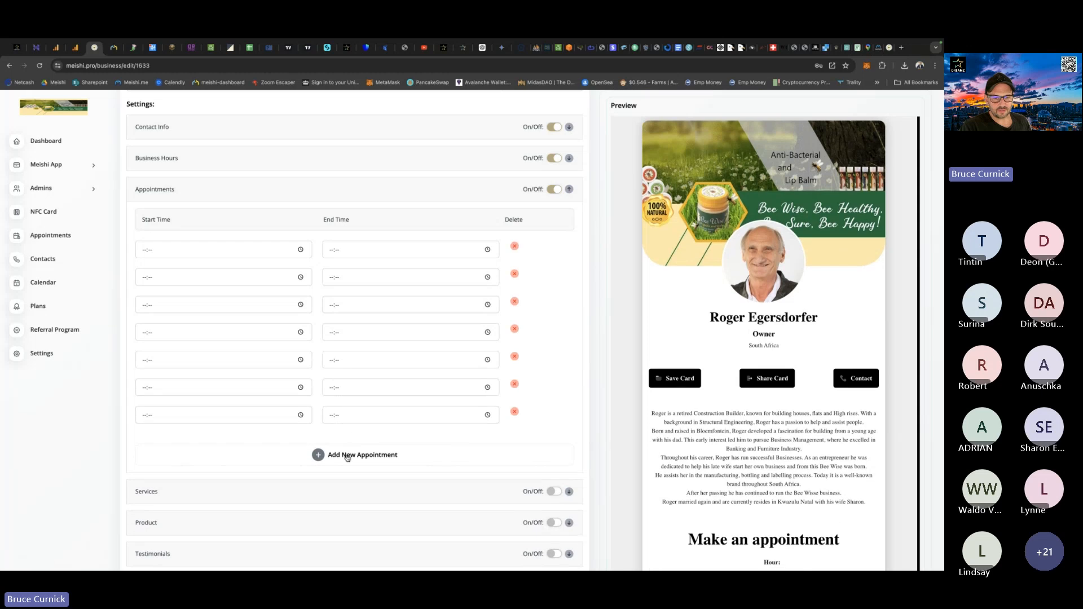
left_click(346, 459)
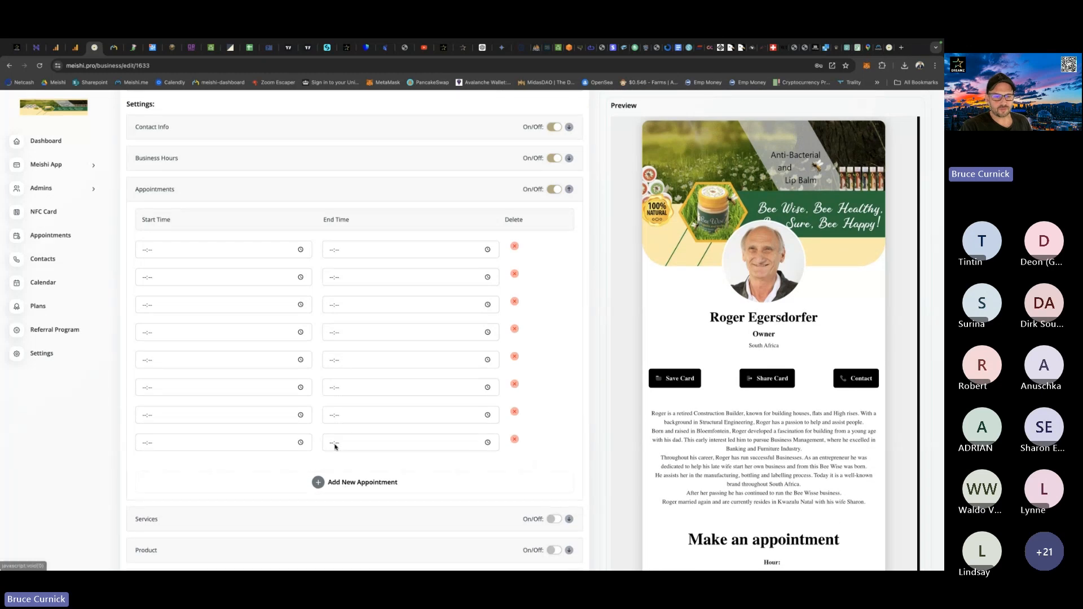
Set the start times of the first four appointment slots to 09:00, 10:00, 11:00 and 12:00.
left_click(141, 250)
type("09:00")
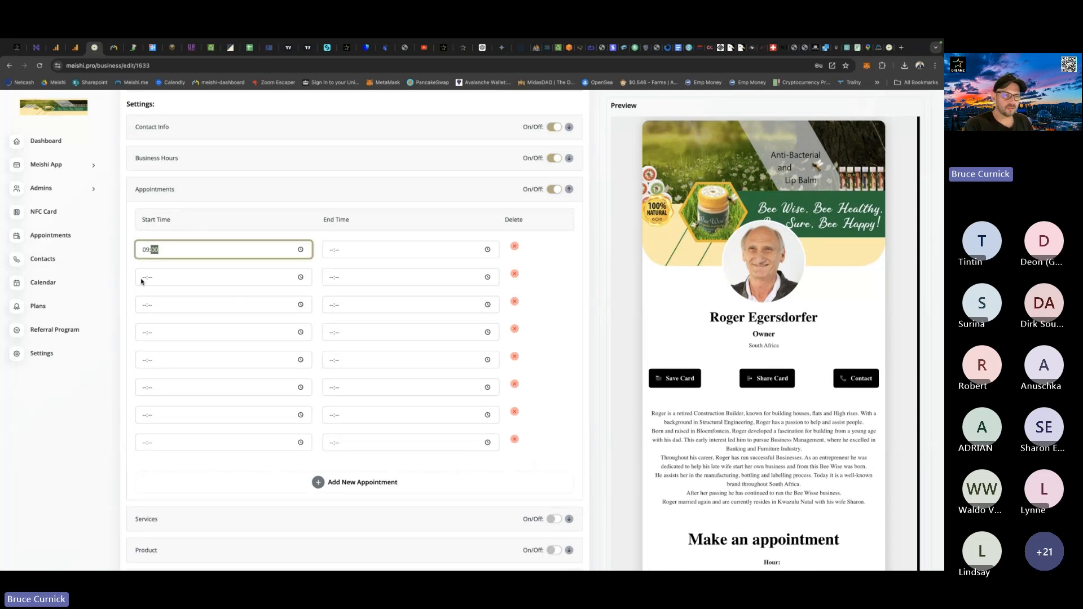
left_click(142, 278)
type("1000")
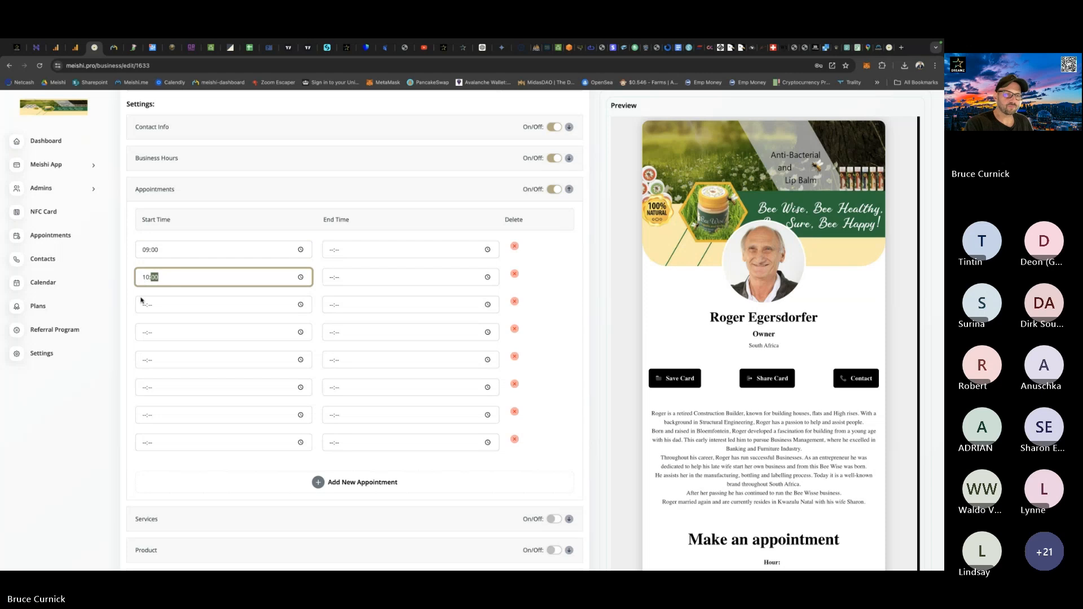
left_click(145, 305)
type("1000")
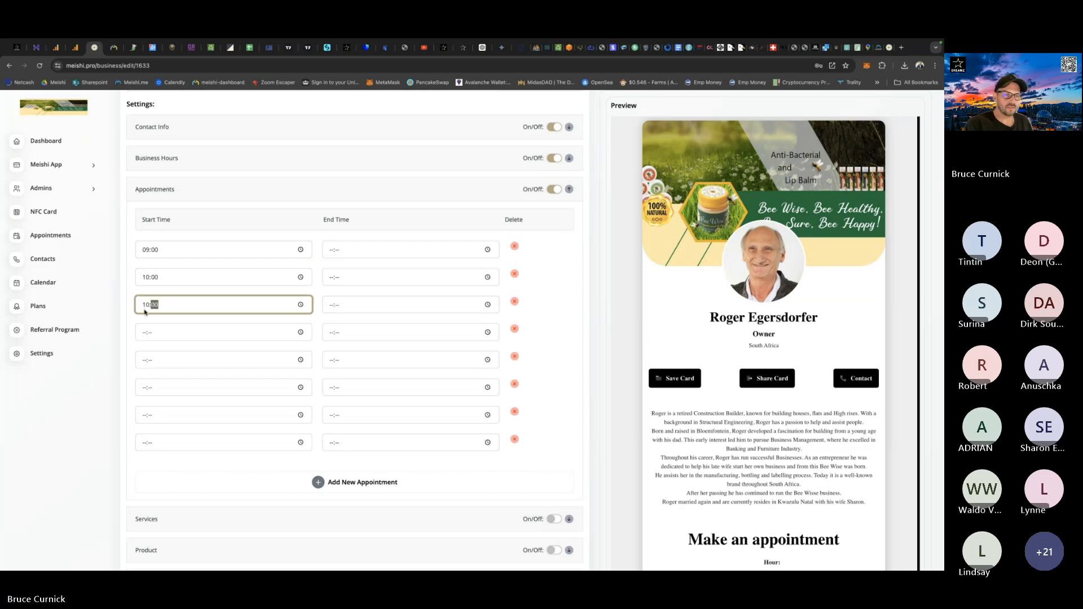
left_click(147, 305)
type("11")
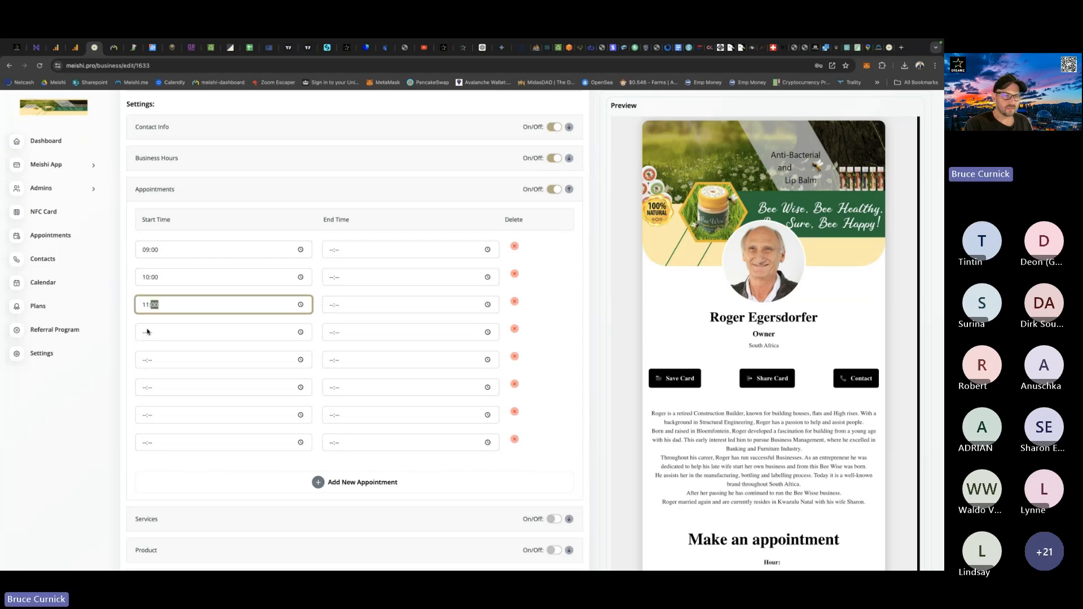
left_click(147, 332)
type("1200")
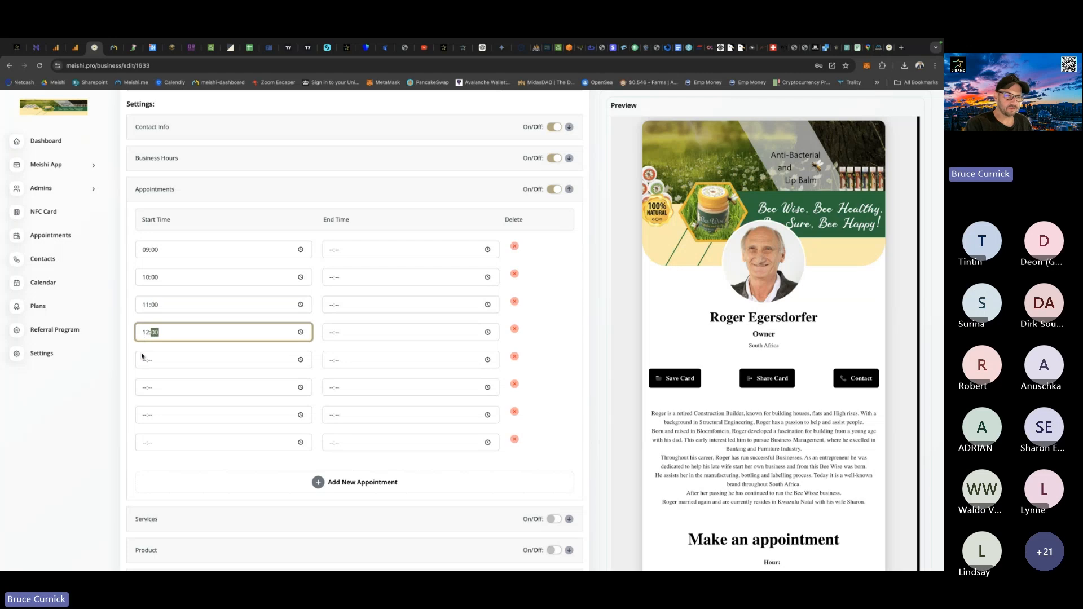
Set the start times of the last four appointment slots to 13:00, 14:00, 15:00 and 16:00.
left_click(143, 363)
type("13:00")
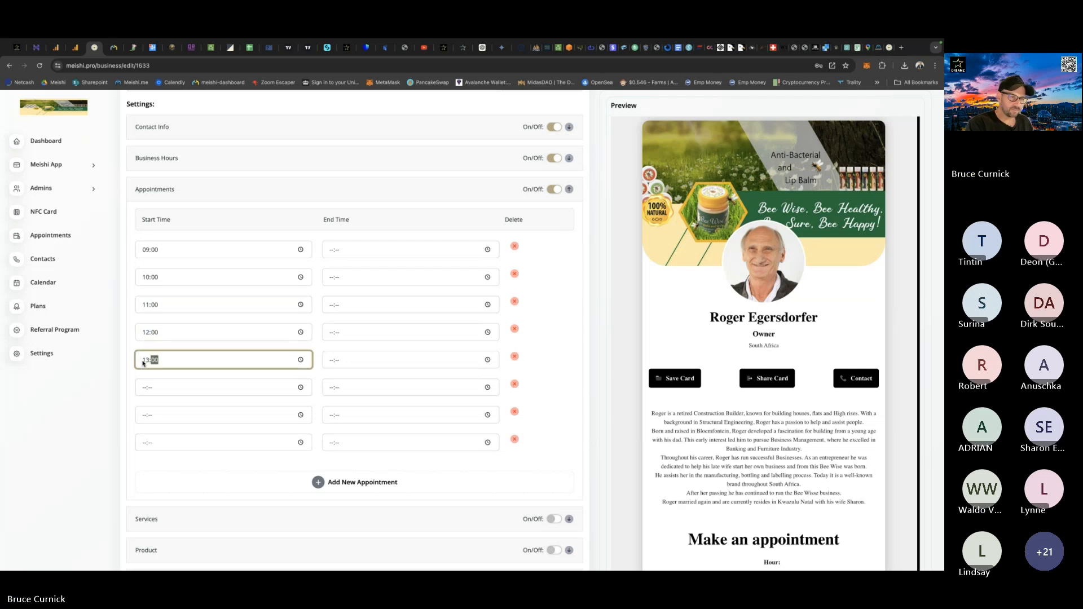
left_click(143, 389)
type("14:00")
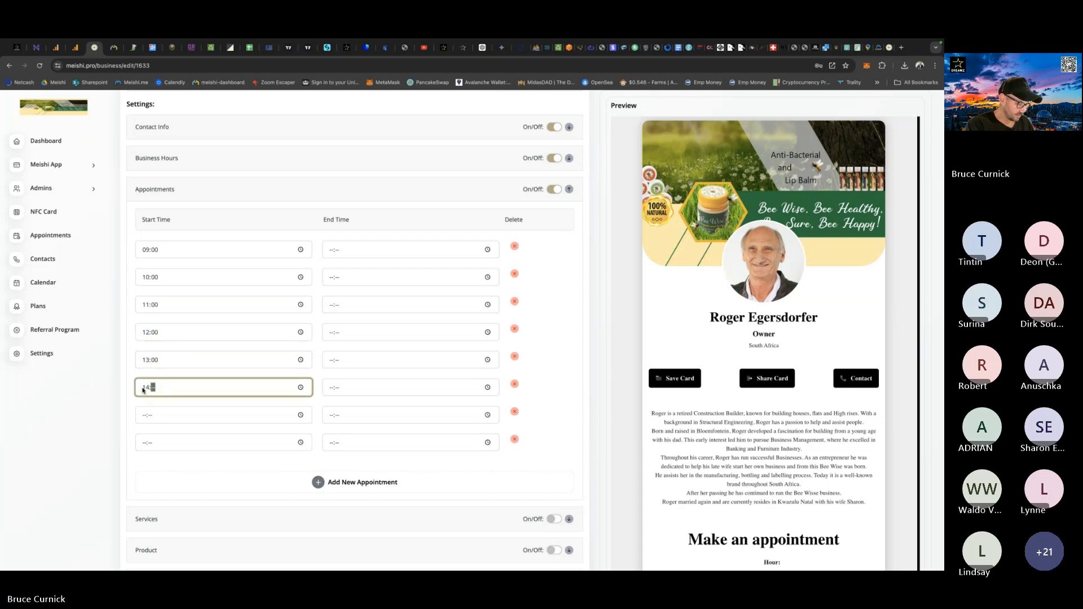
left_click(143, 415)
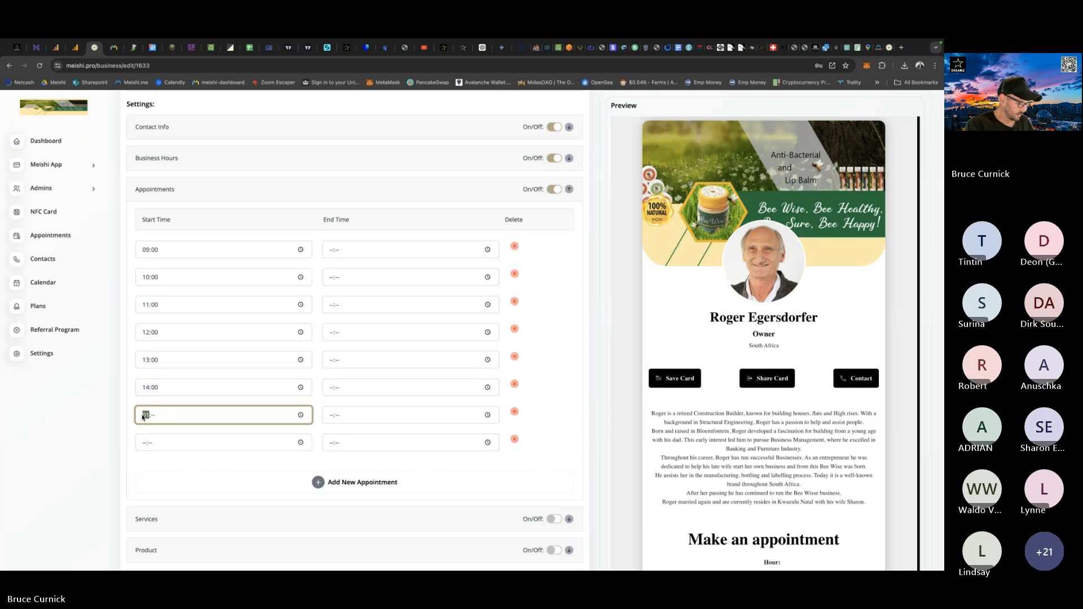
type("15:00")
left_click(143, 444)
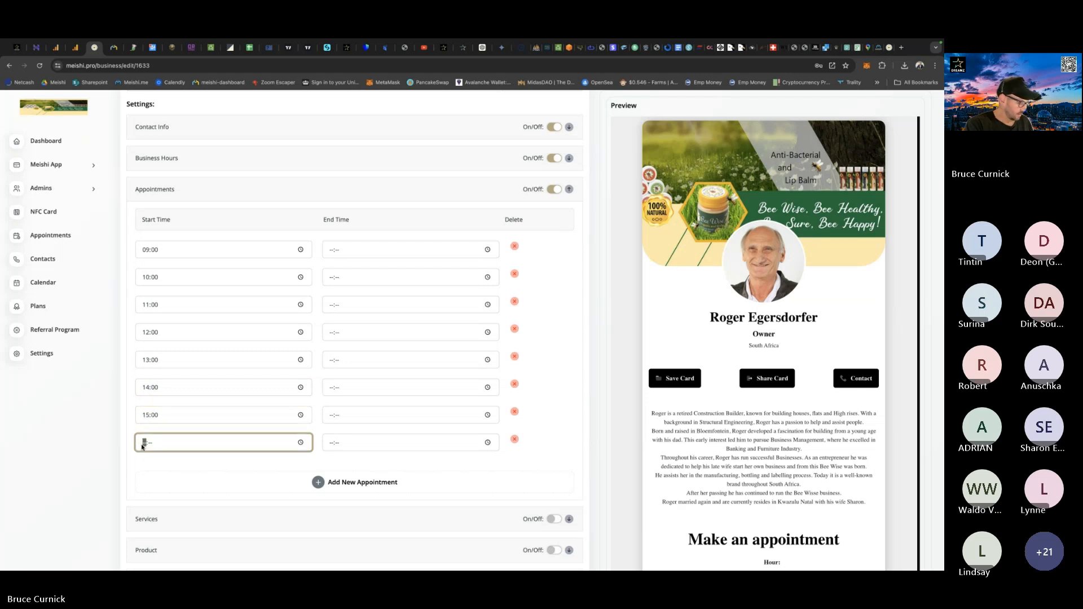
type("16:")
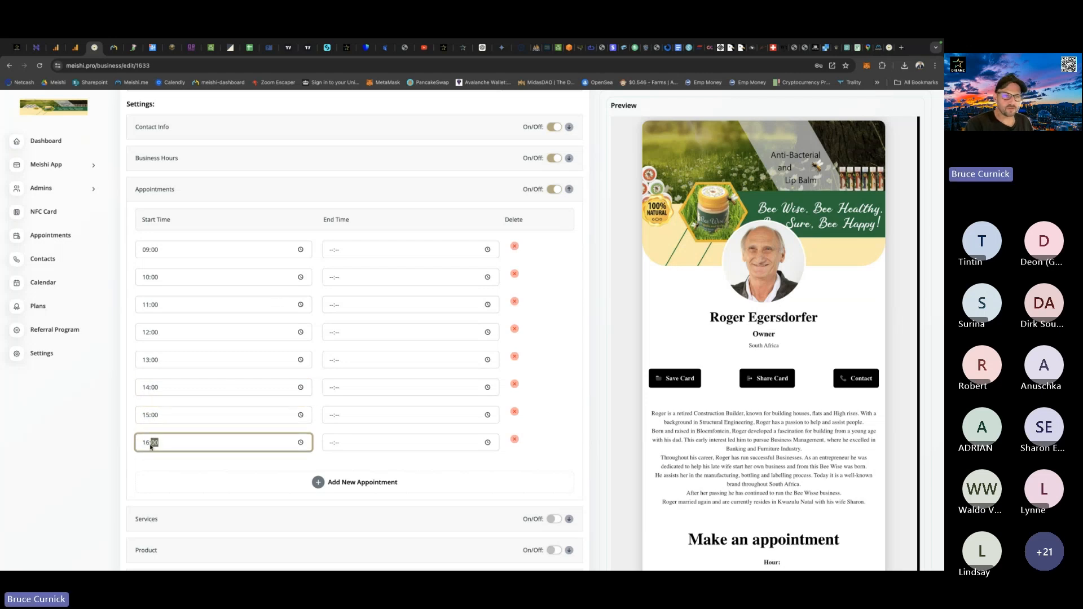
type("00")
Set the end times of the first four appointment slots to 10:00, 11:00, 12:00 and 13:00.
left_click(329, 252)
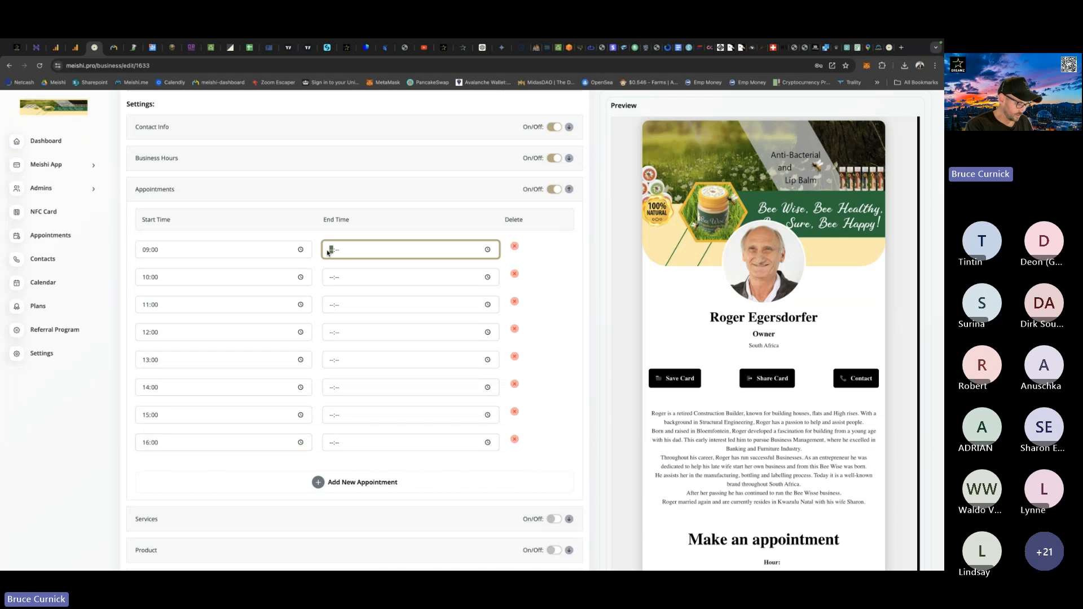
type("1000")
left_click(330, 278)
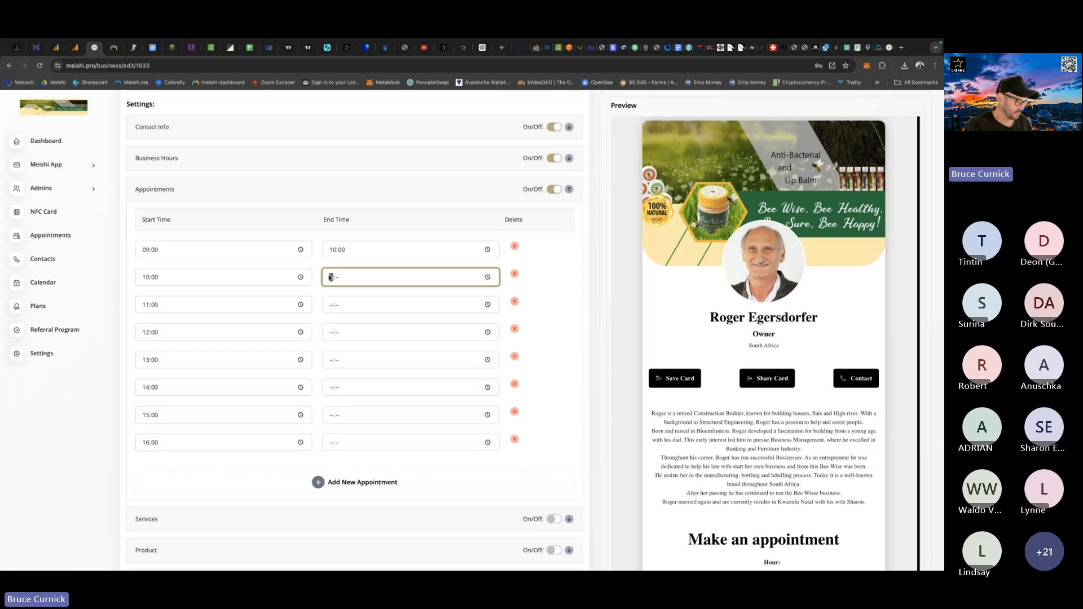
type("1100")
left_click(329, 304)
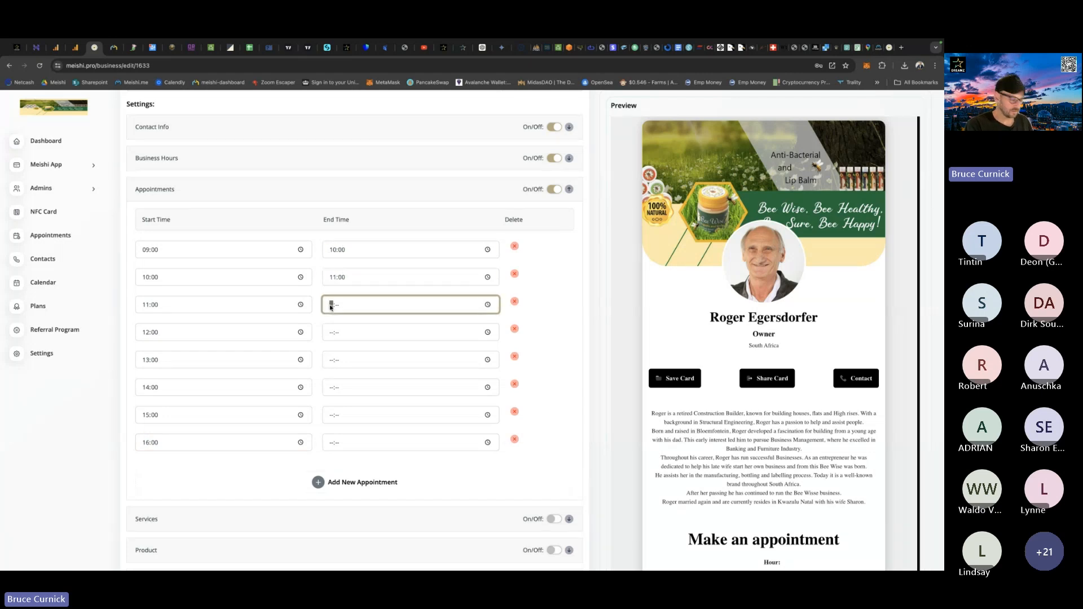
type("1200")
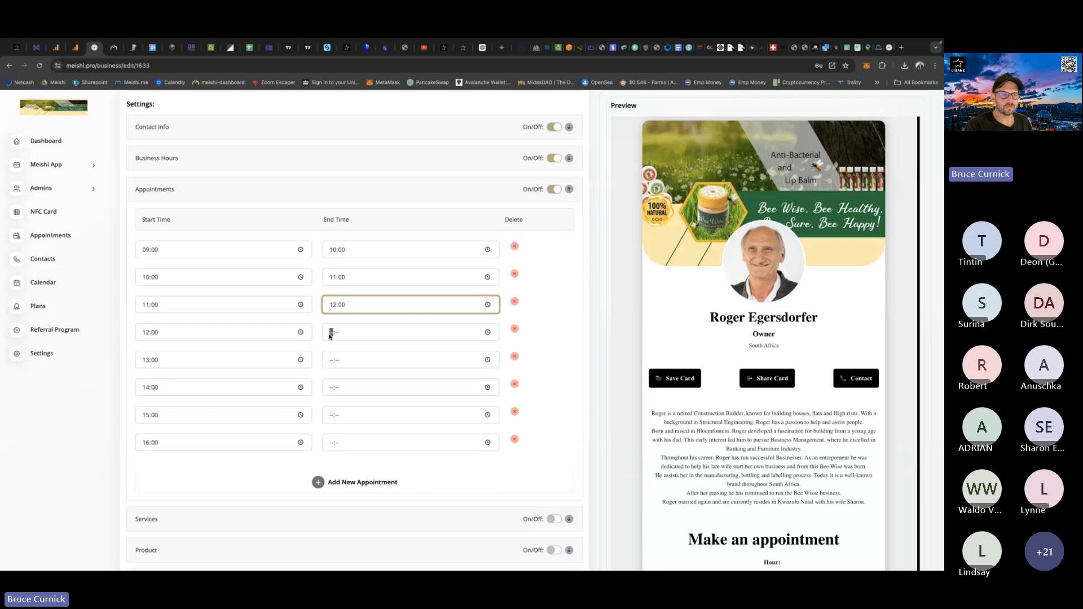
left_click(330, 334)
type("13:")
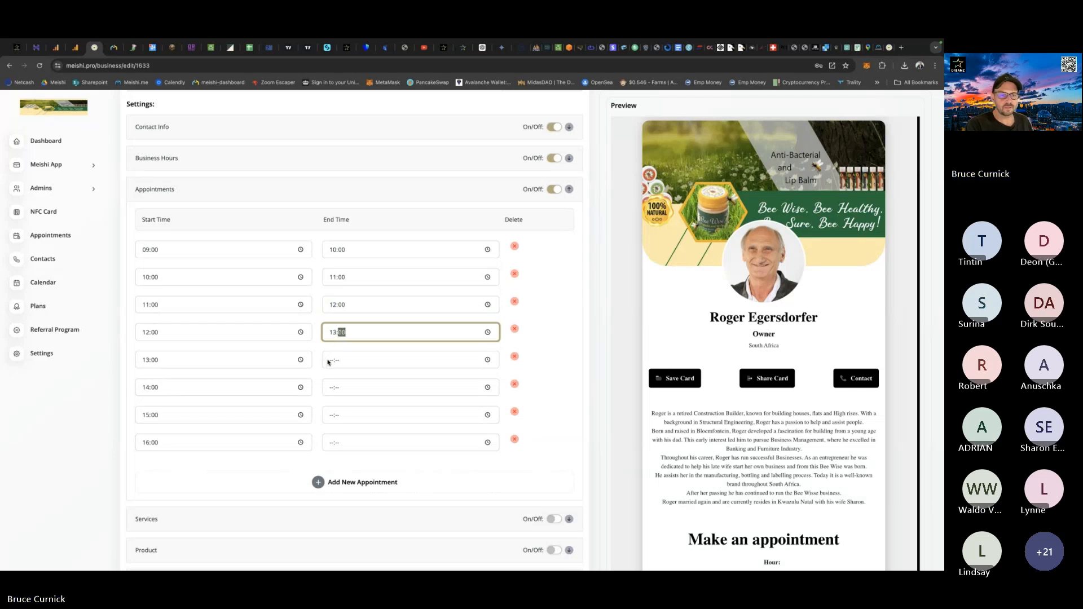
type("00")
Set the end times of the last four appointment slots to 14:00, 15:00, 16:00 and 17:00.
left_click(329, 361)
type("14:00")
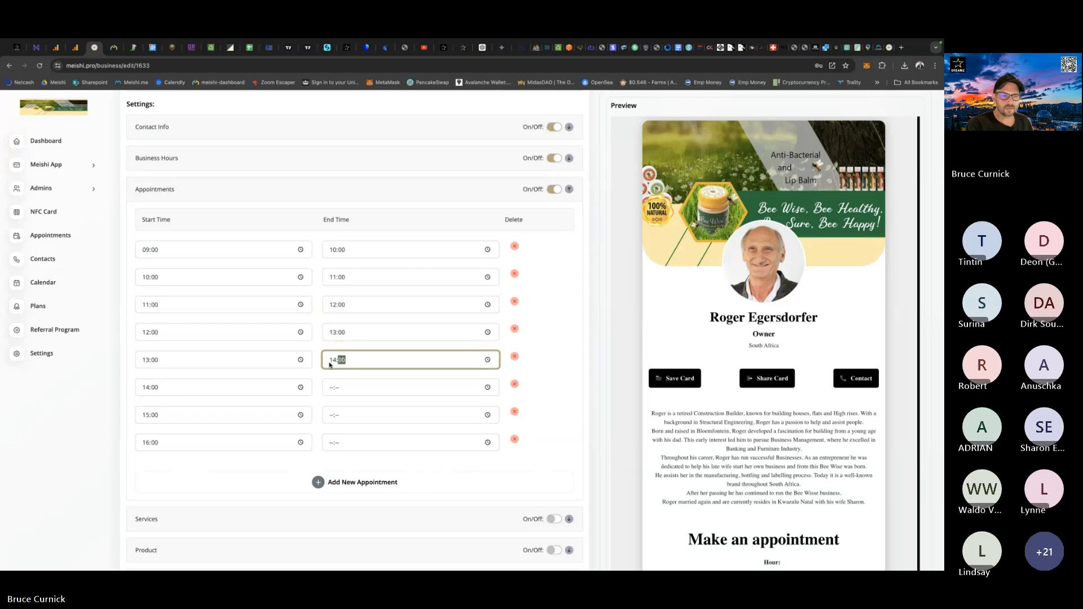
left_click(330, 389)
type("15:")
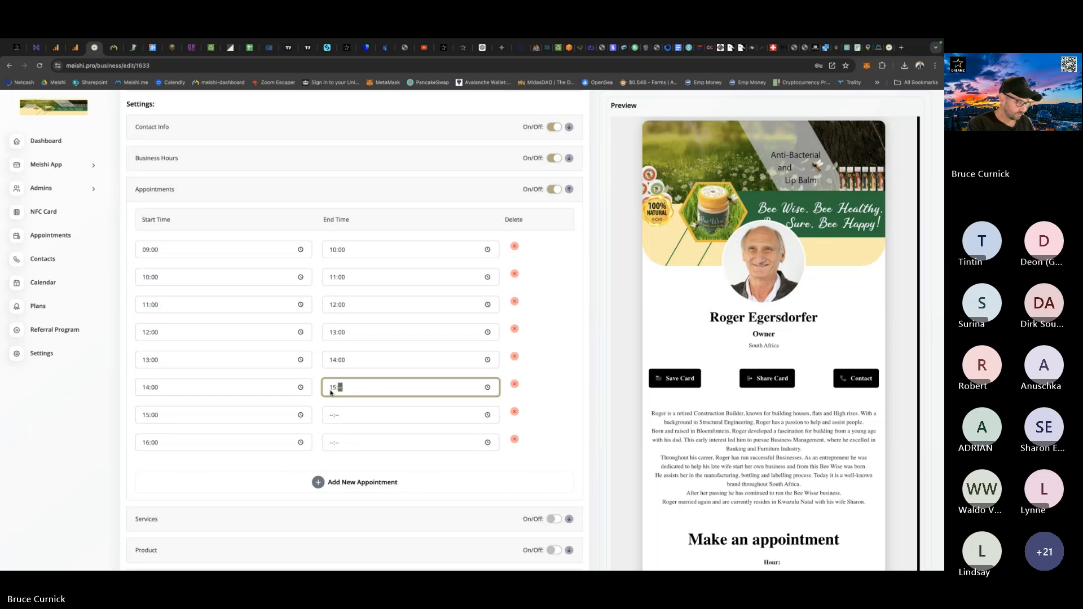
type("00")
left_click(328, 416)
type("1")
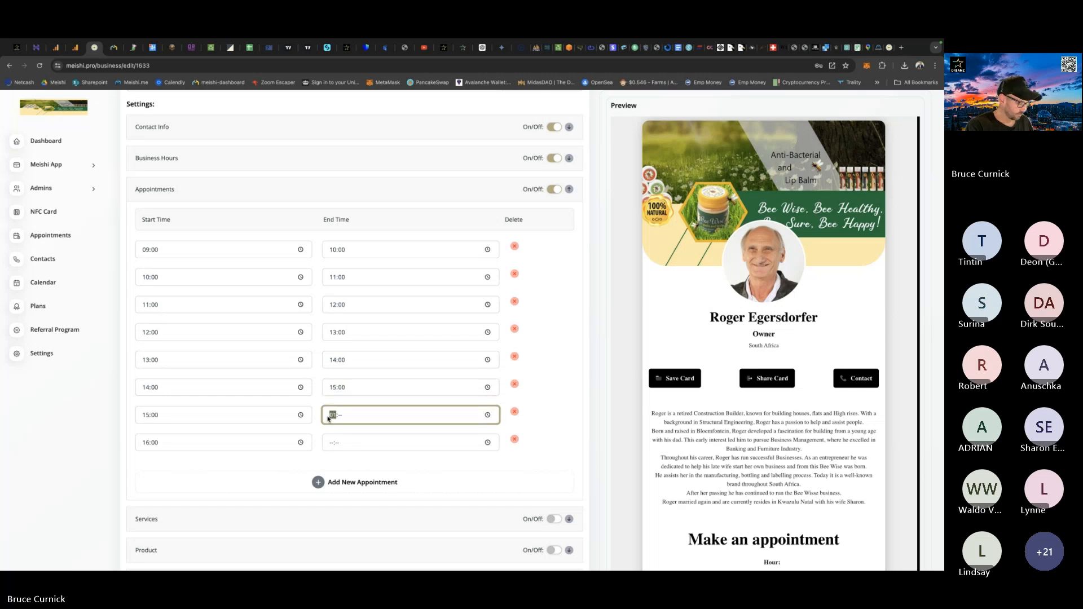
type("6:00")
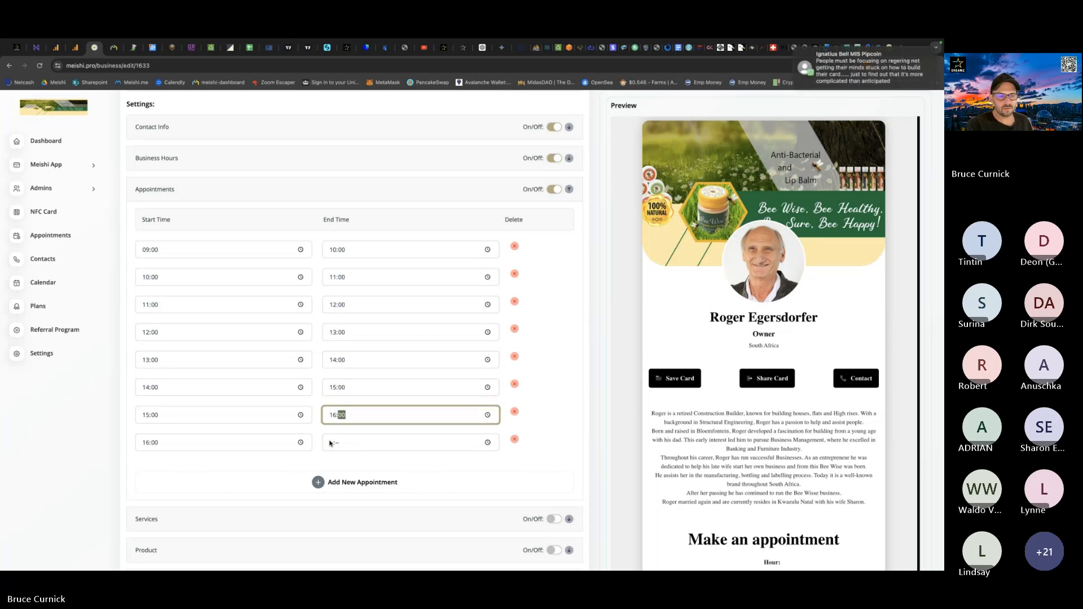
left_click(331, 446)
type("1700")
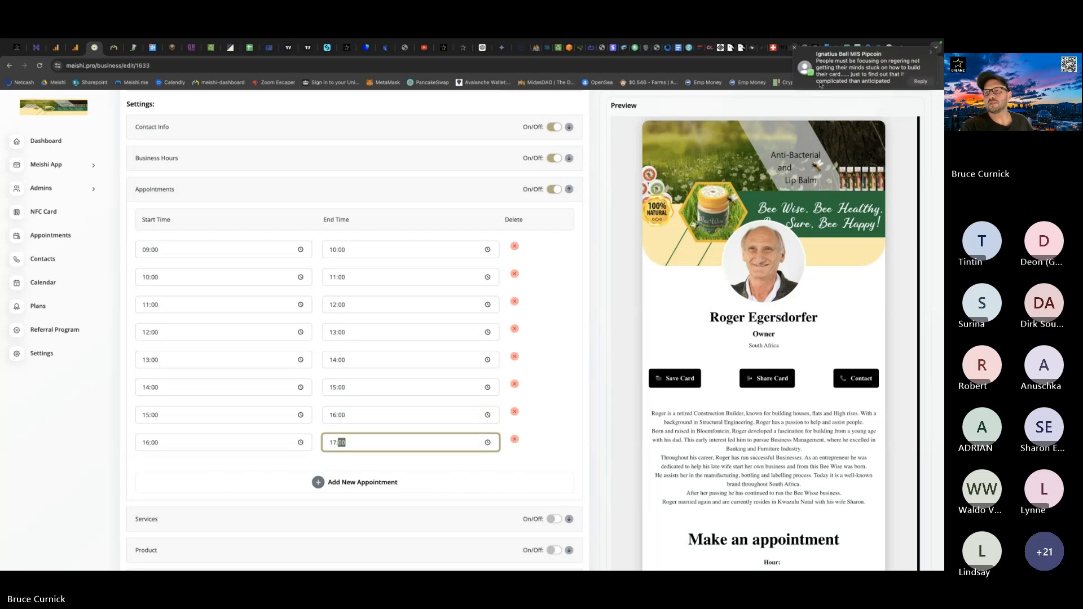
left_click(796, 49)
left_click(561, 428)
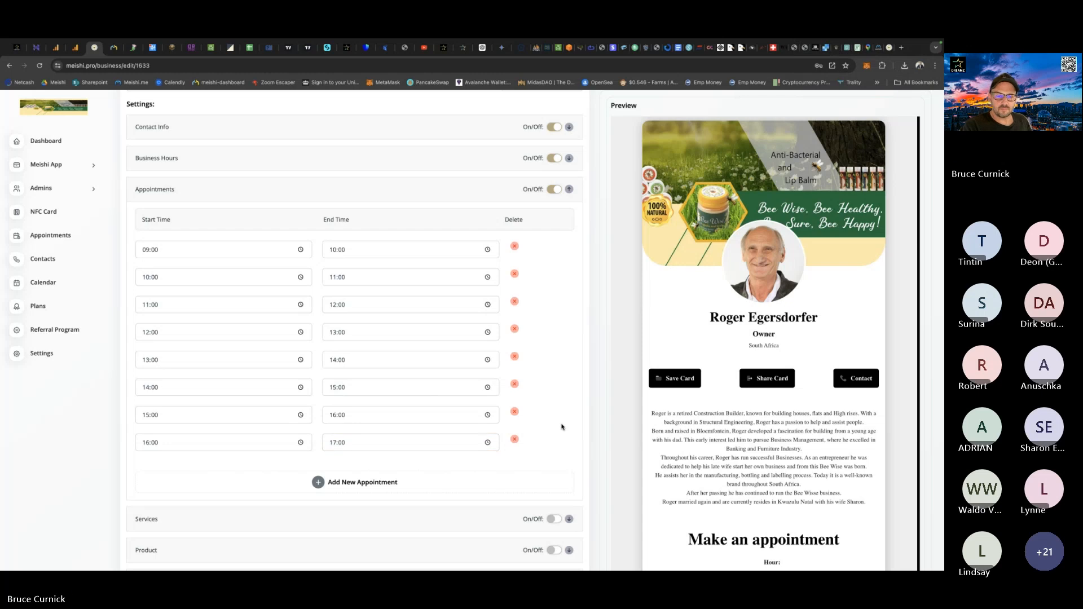
Turn on the Services section of the business card.
scroll(562, 427, "down", 2)
scroll(562, 427, "down", 2)
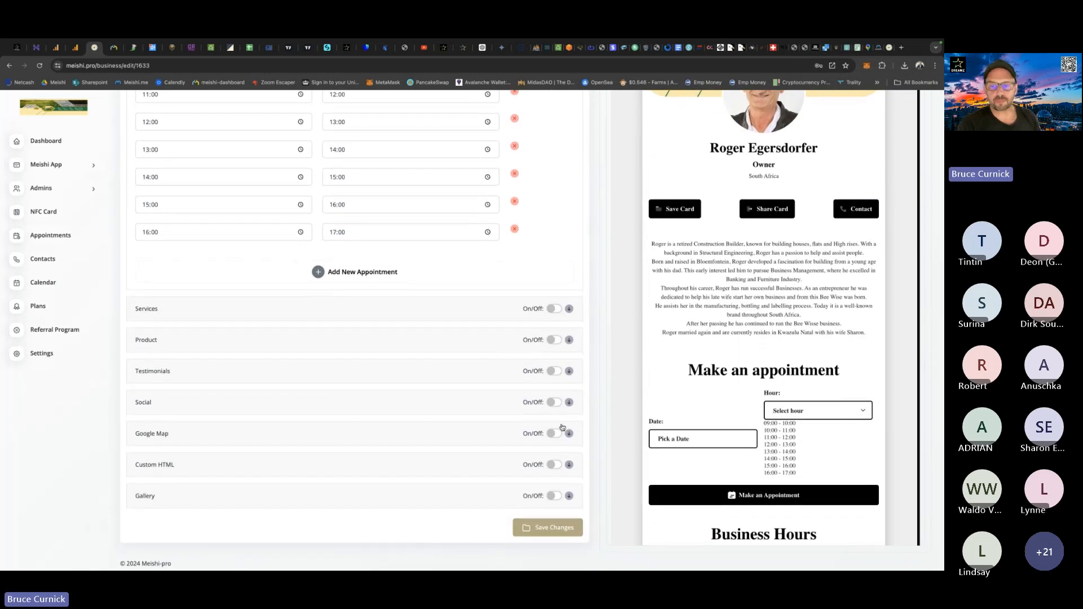
left_click(554, 309)
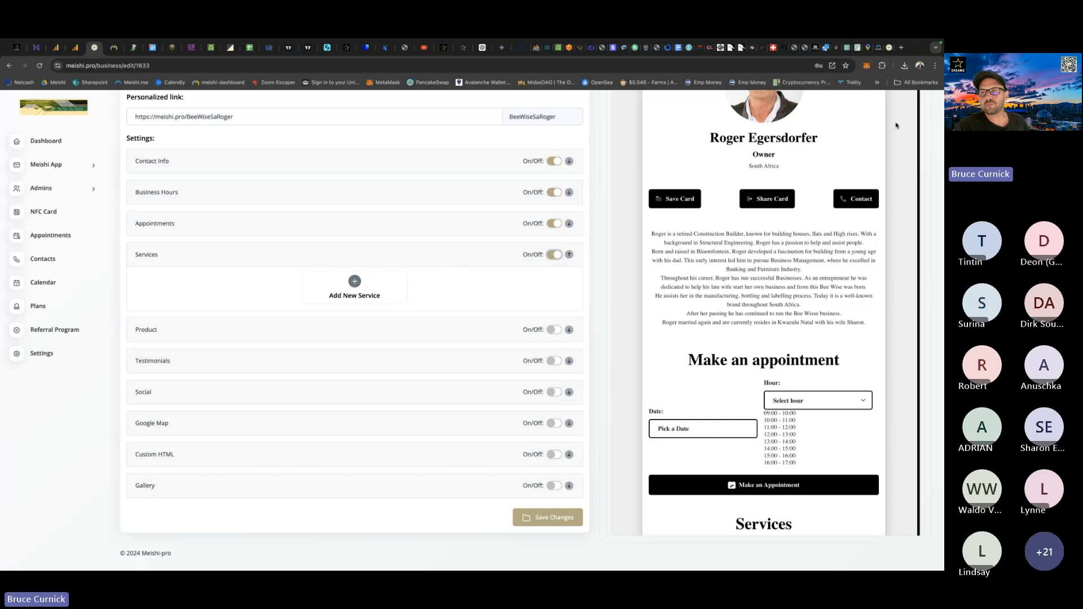
Switch to the Bee Wise website, look through its Shop page and return to the home page.
left_click(879, 48)
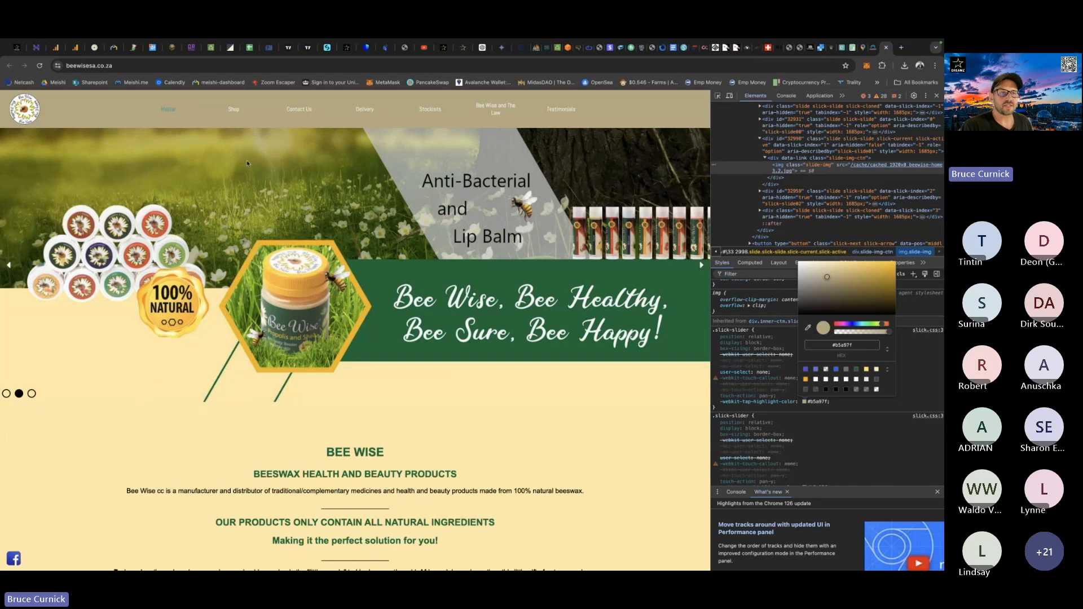
left_click(234, 111)
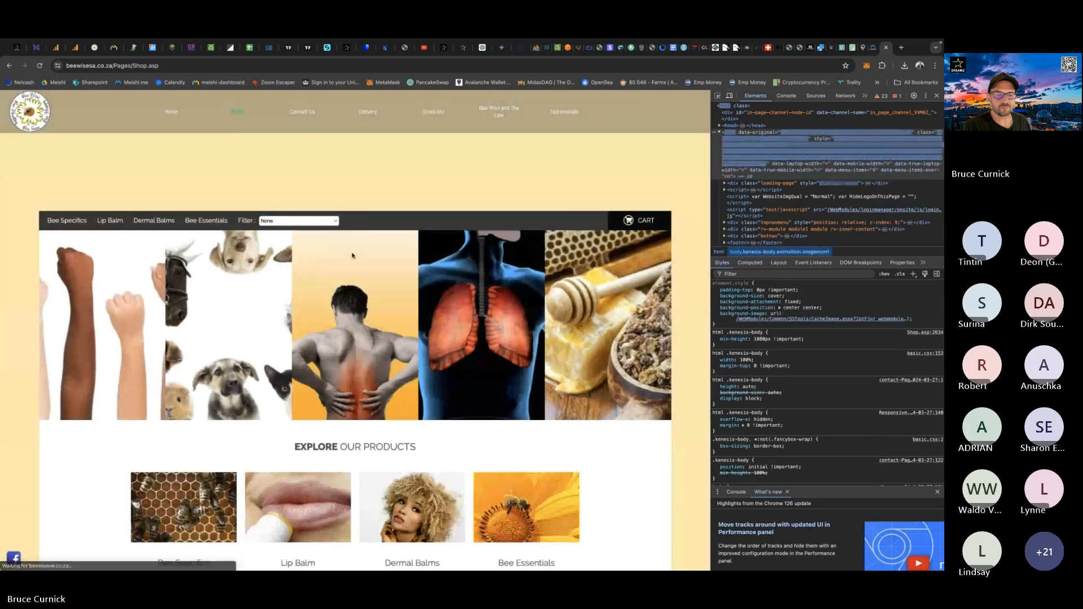
scroll(443, 301, "down", 1)
scroll(443, 301, "down", 8)
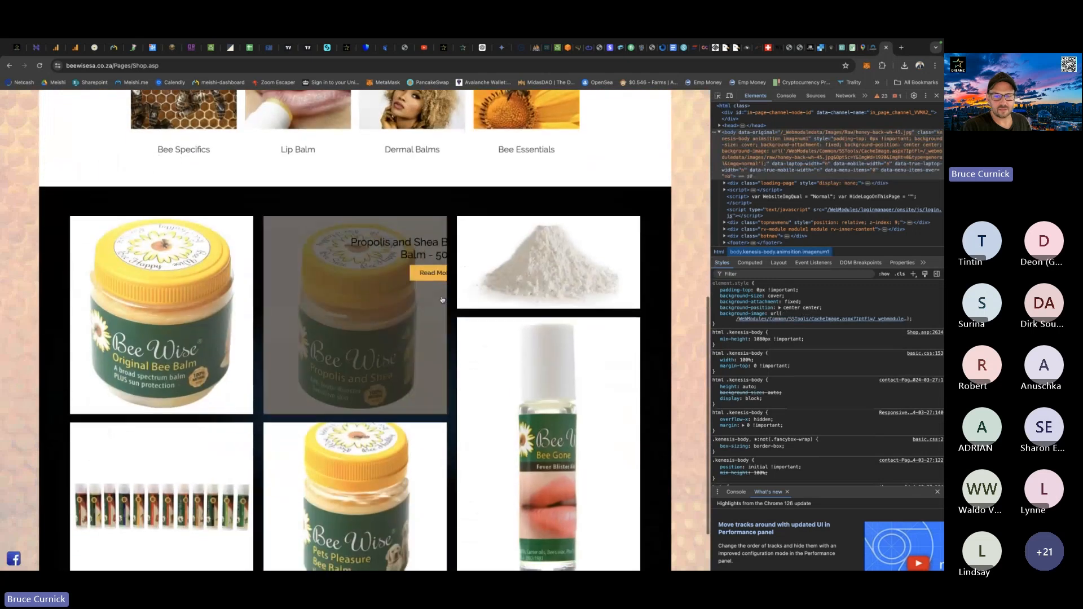
scroll(443, 301, "up", 9)
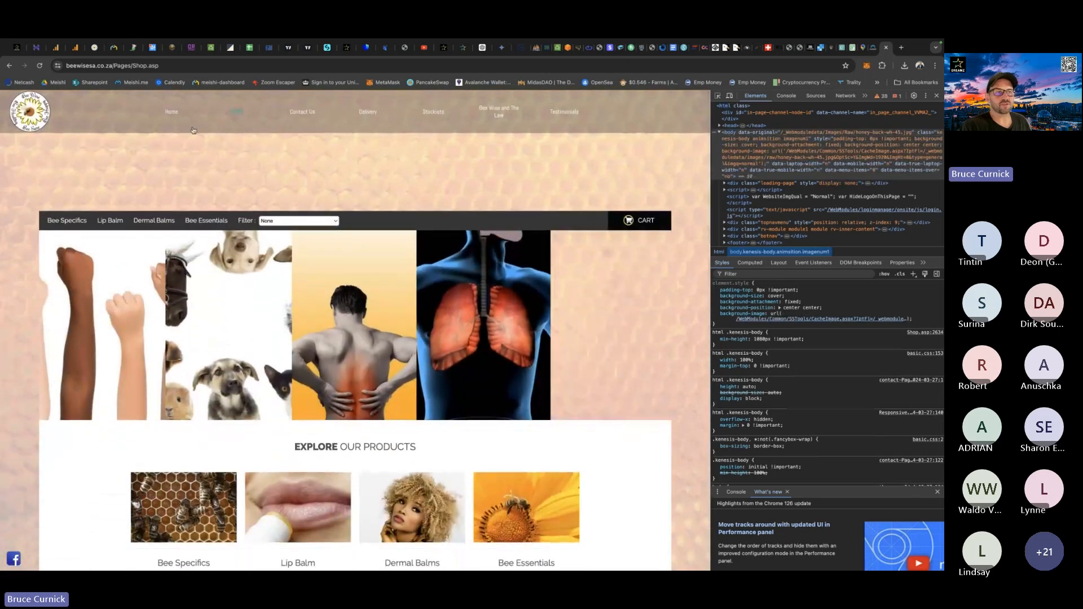
left_click(9, 66)
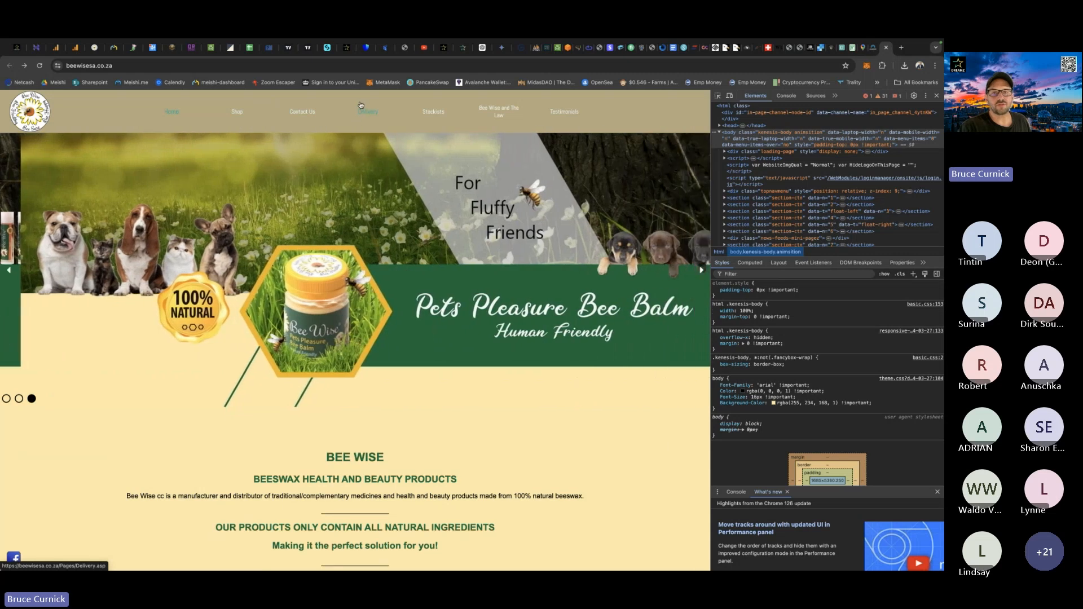
Return to the Meishi card editor and add four blank service entries to the Services section.
left_click(94, 48)
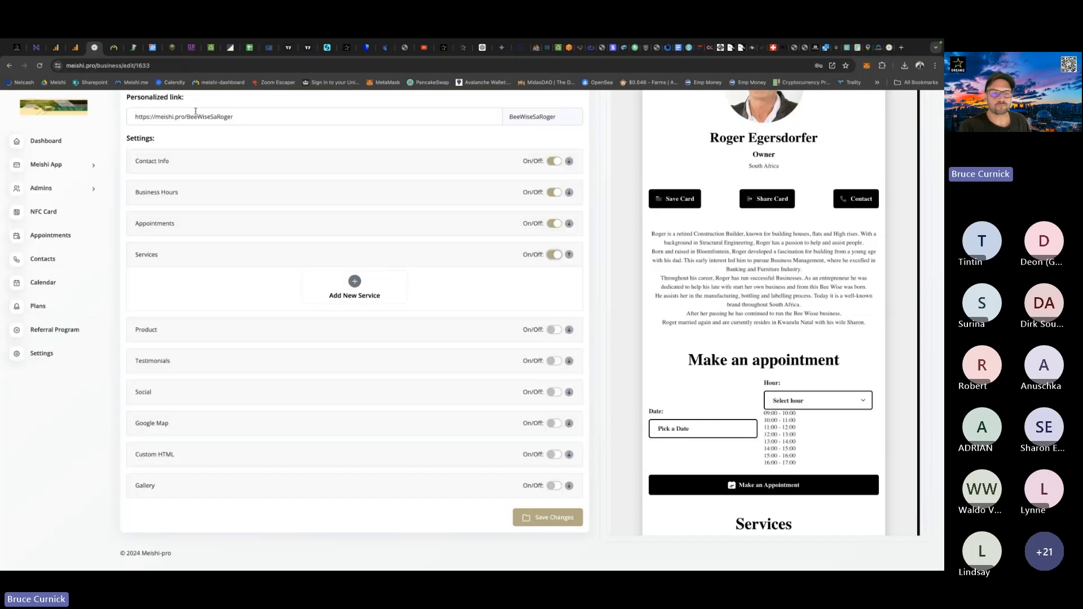
left_click(353, 288)
scroll(339, 367, "down", 2)
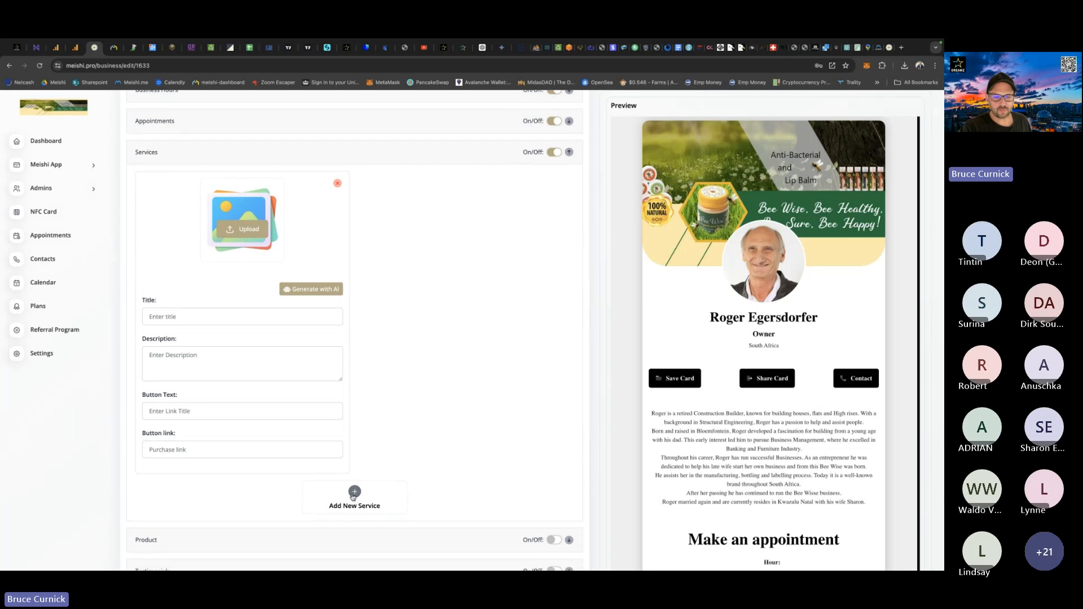
left_click(354, 493)
left_click(352, 495)
scroll(355, 502, "down", 5)
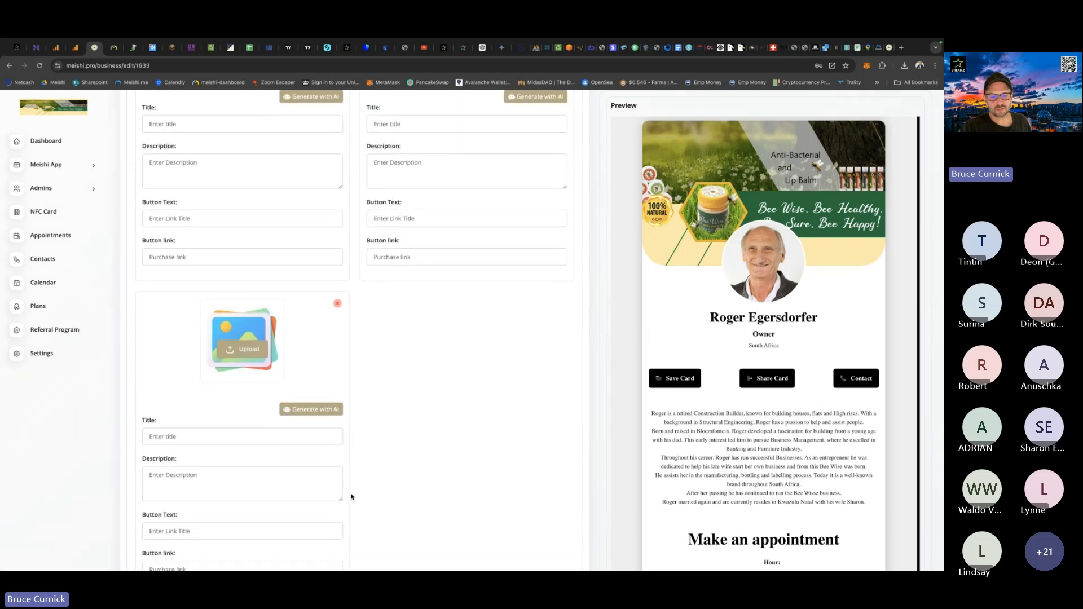
left_click(354, 511)
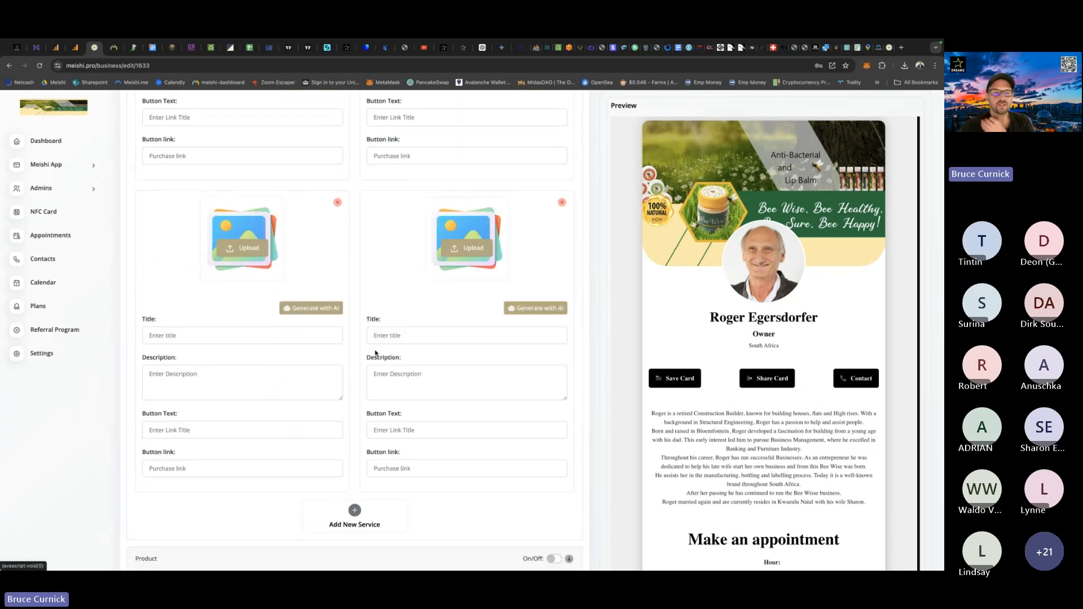
Upload Bee2.png as the image of the first and second services.
scroll(372, 352, "up", 10)
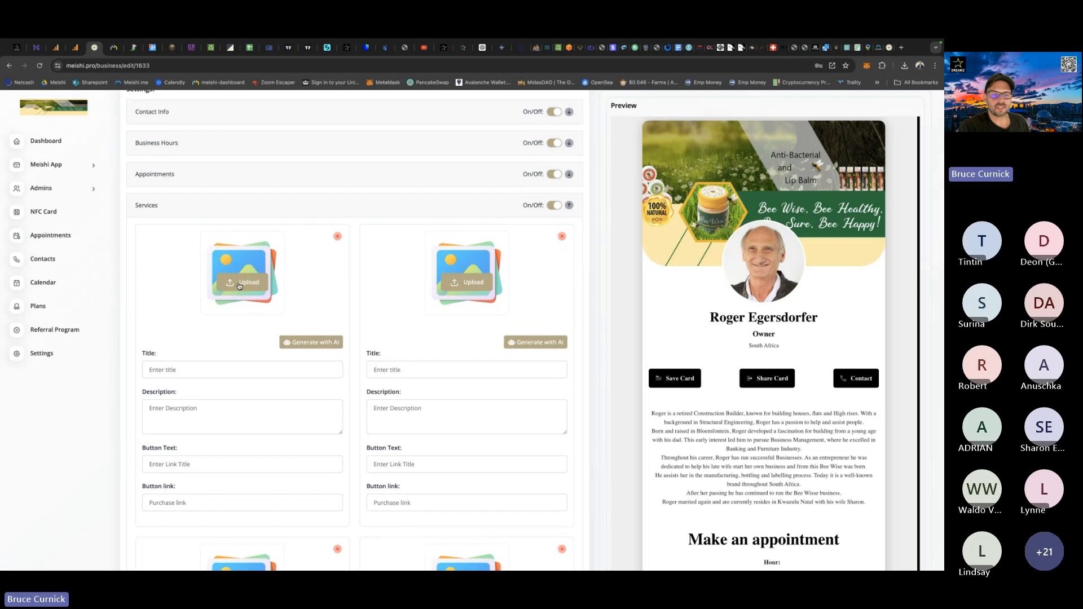
left_click(239, 283)
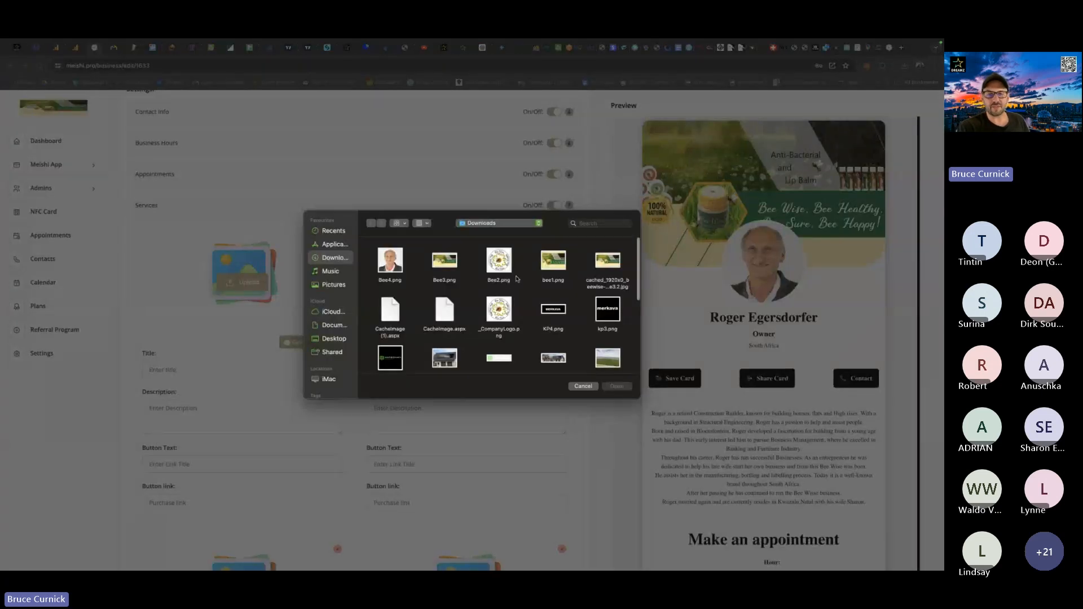
double_click(504, 263)
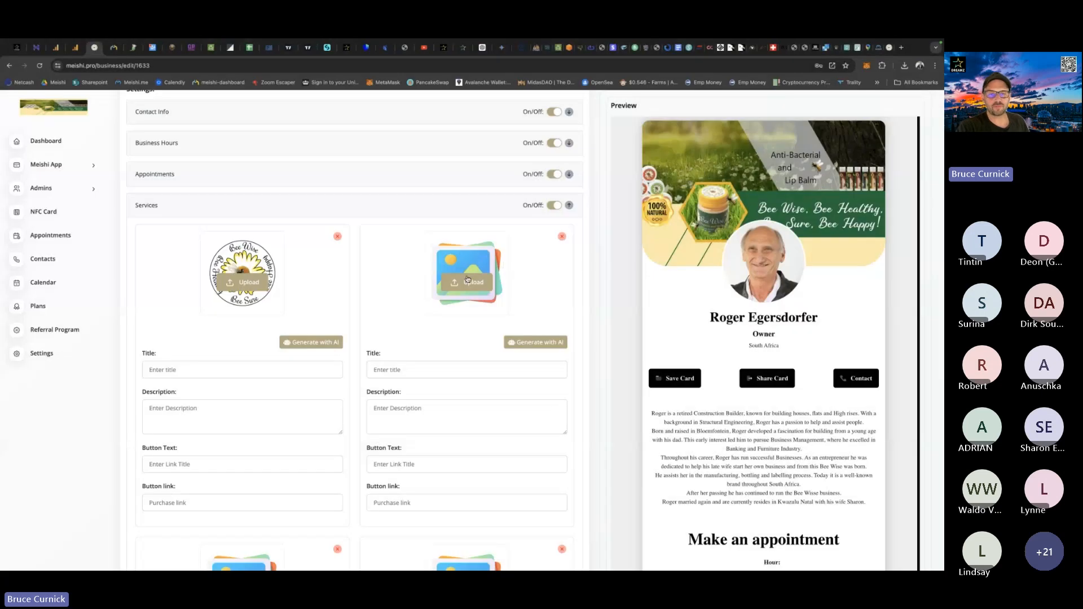
left_click(467, 279)
double_click(504, 266)
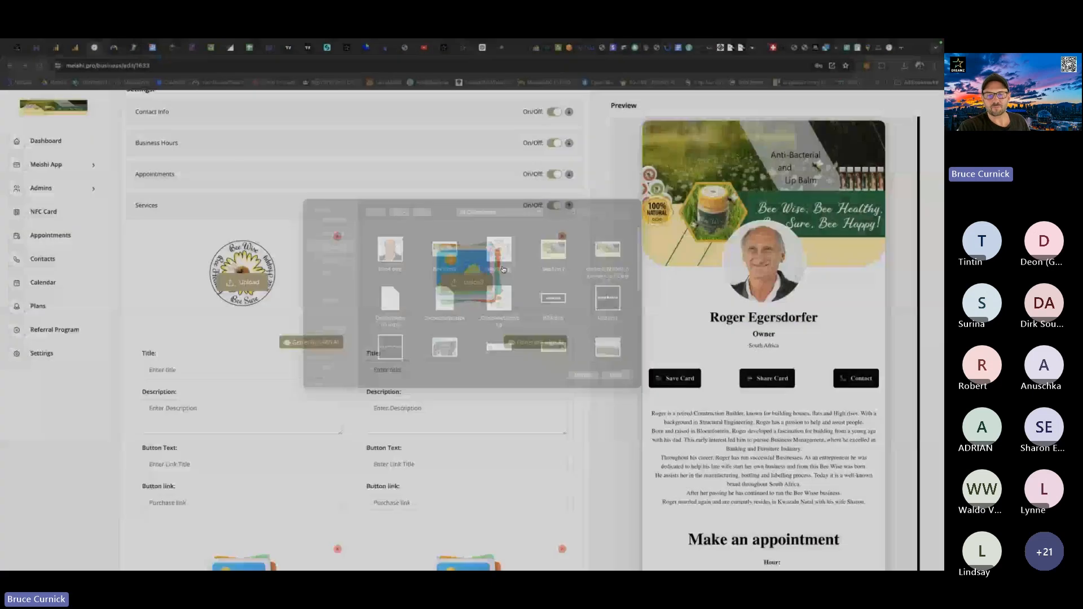
Upload Bee2.png as the image of the fourth and third services, and check the Services section in the card preview.
scroll(502, 269, "down", 5)
left_click(467, 306)
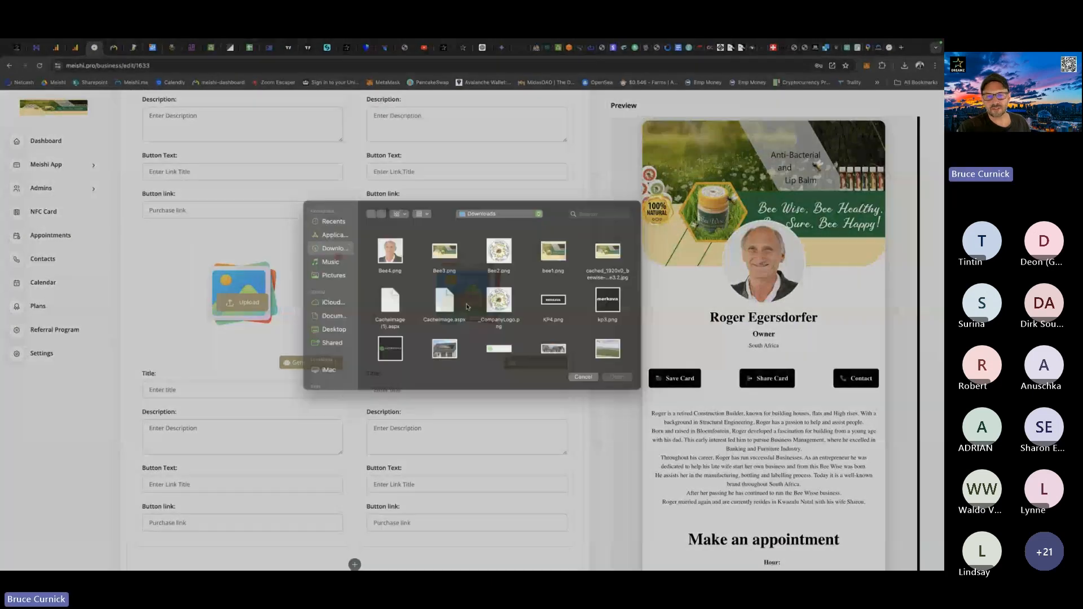
double_click(505, 265)
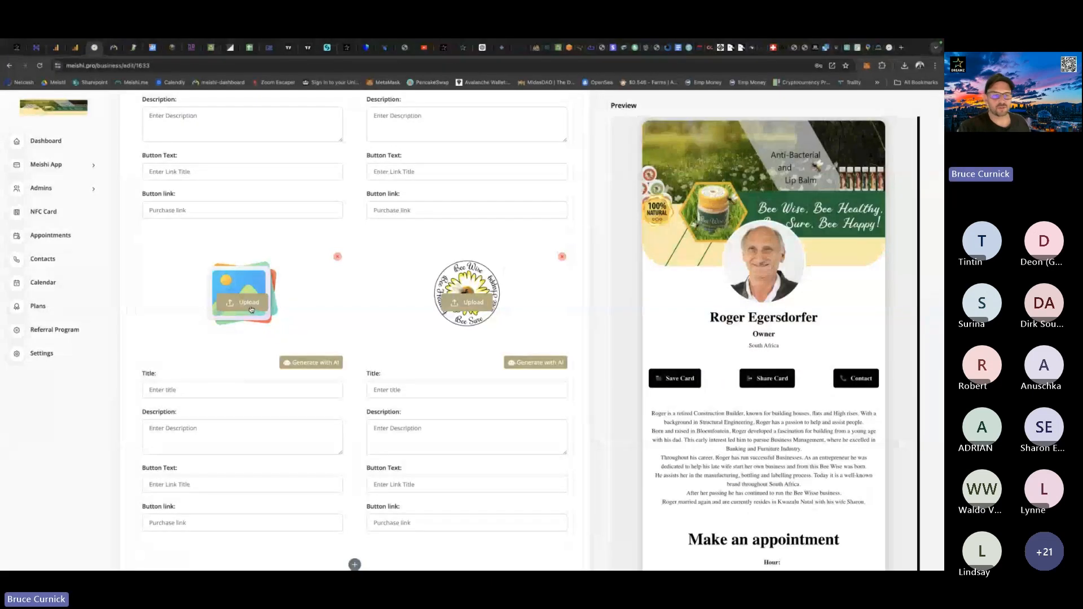
left_click(248, 303)
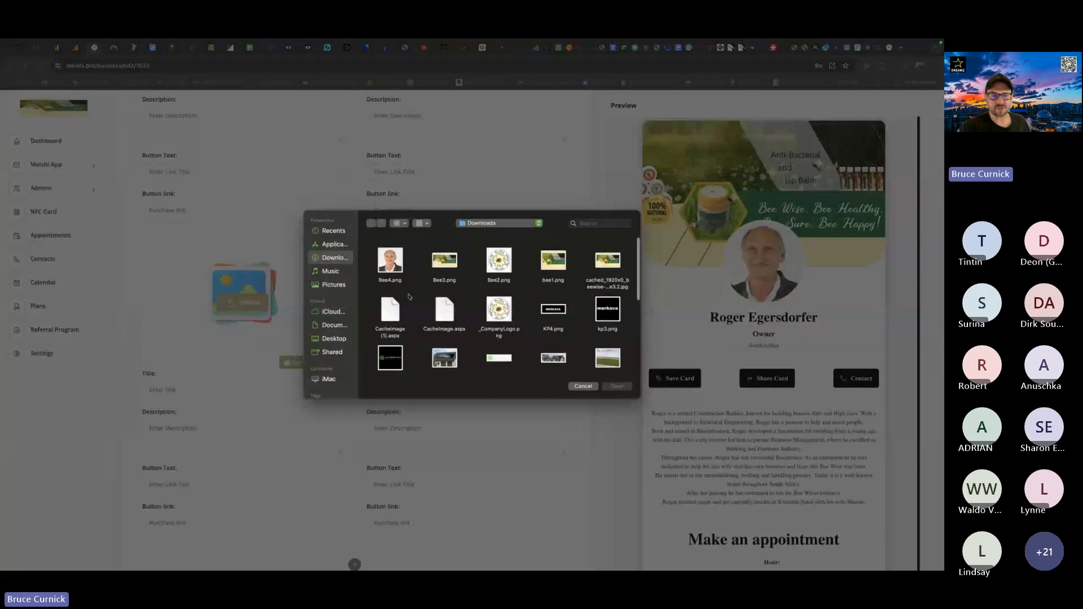
double_click(500, 263)
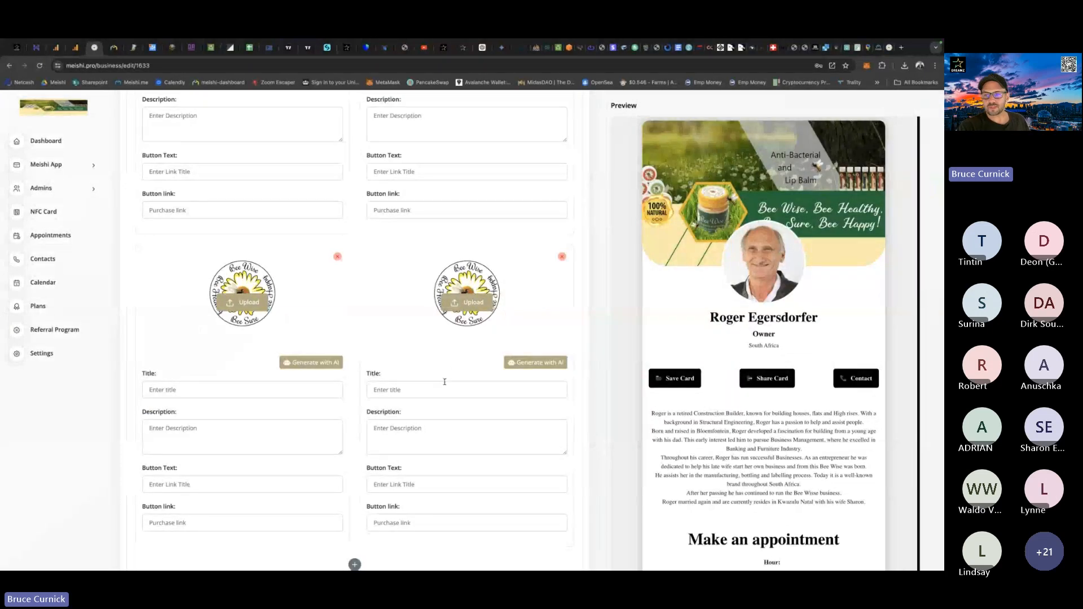
scroll(671, 327, "down", 6)
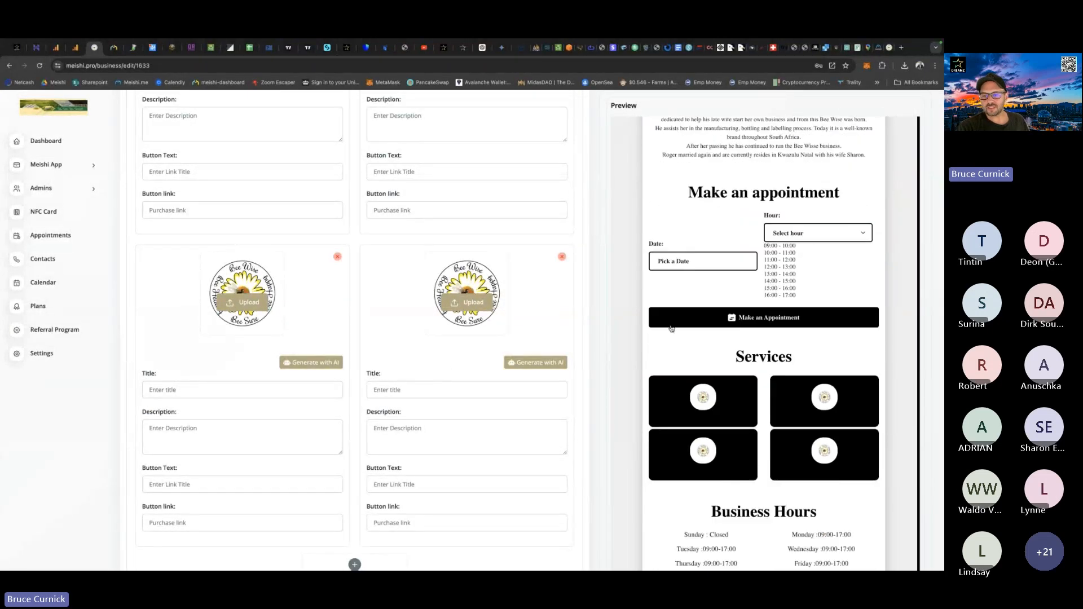
scroll(672, 329, "down", 2)
scroll(672, 329, "up", 1)
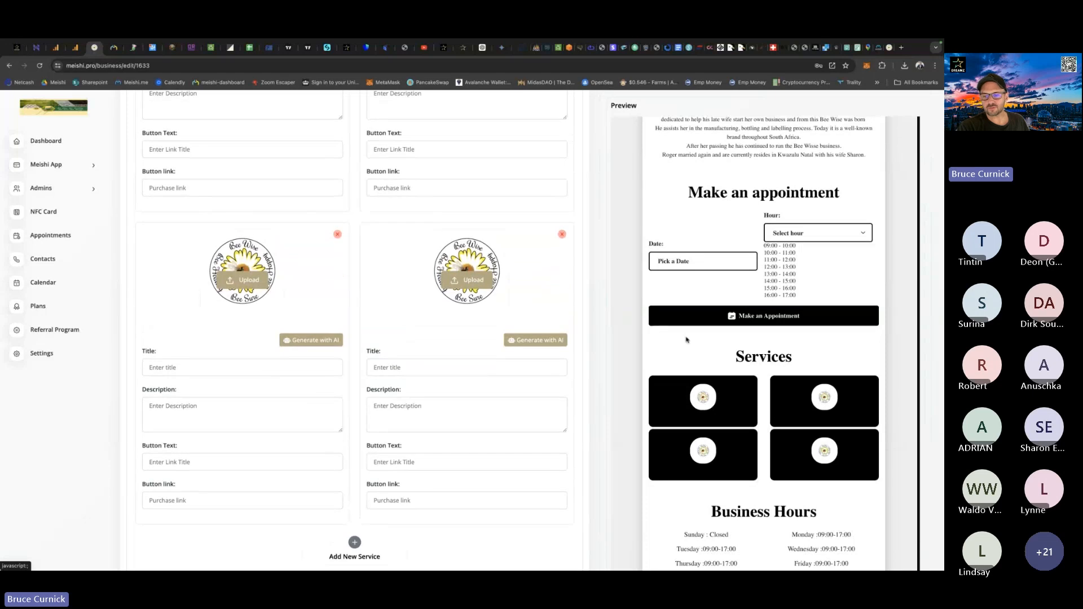
Set the first service's button text to "Click here".
scroll(386, 456, "up", 5)
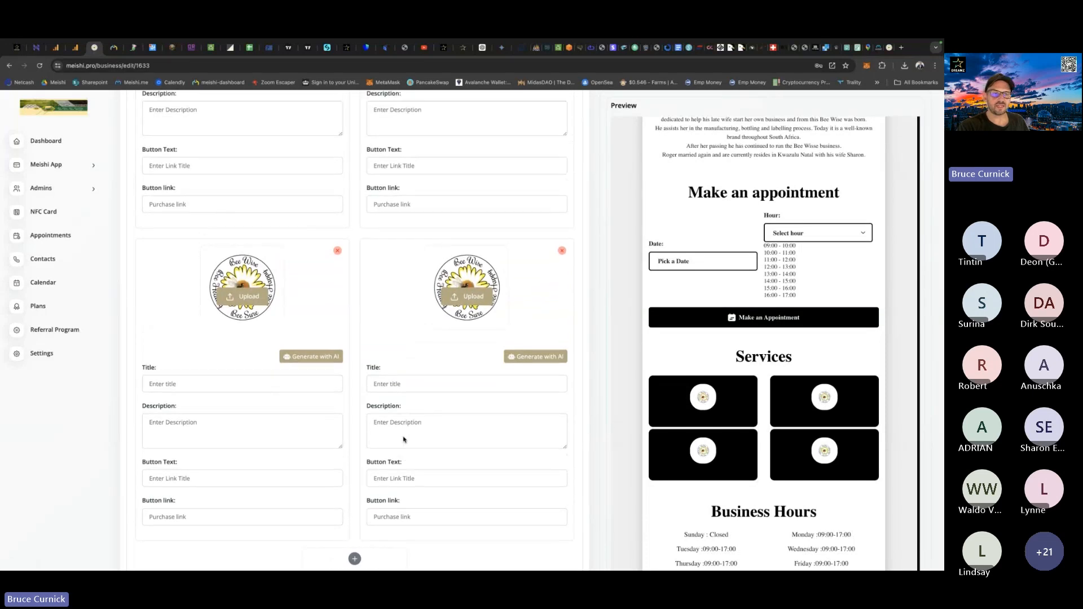
left_click(161, 446)
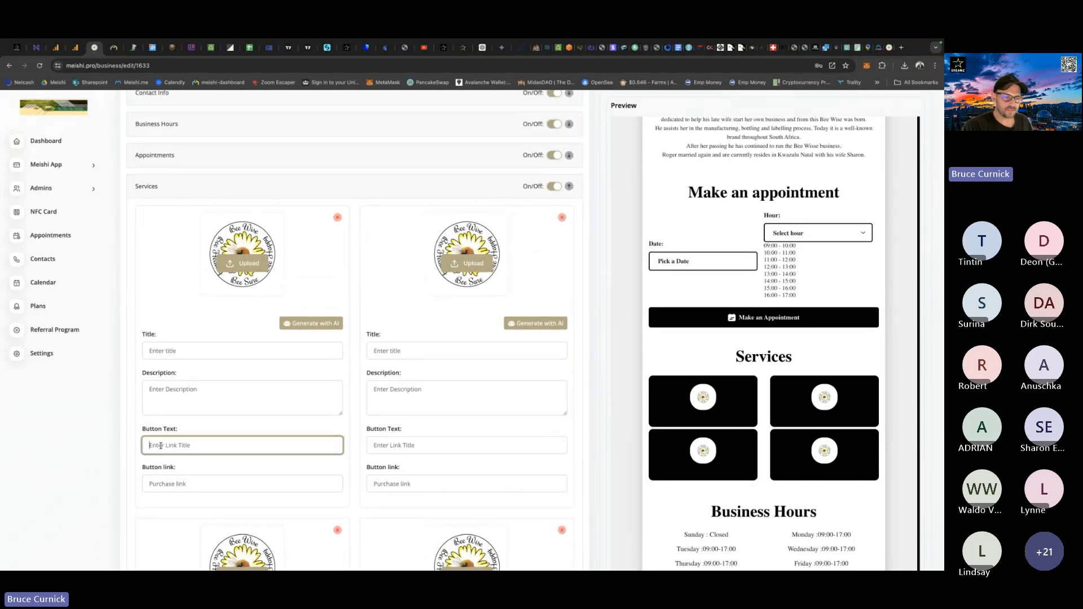
type("d")
type("ic")
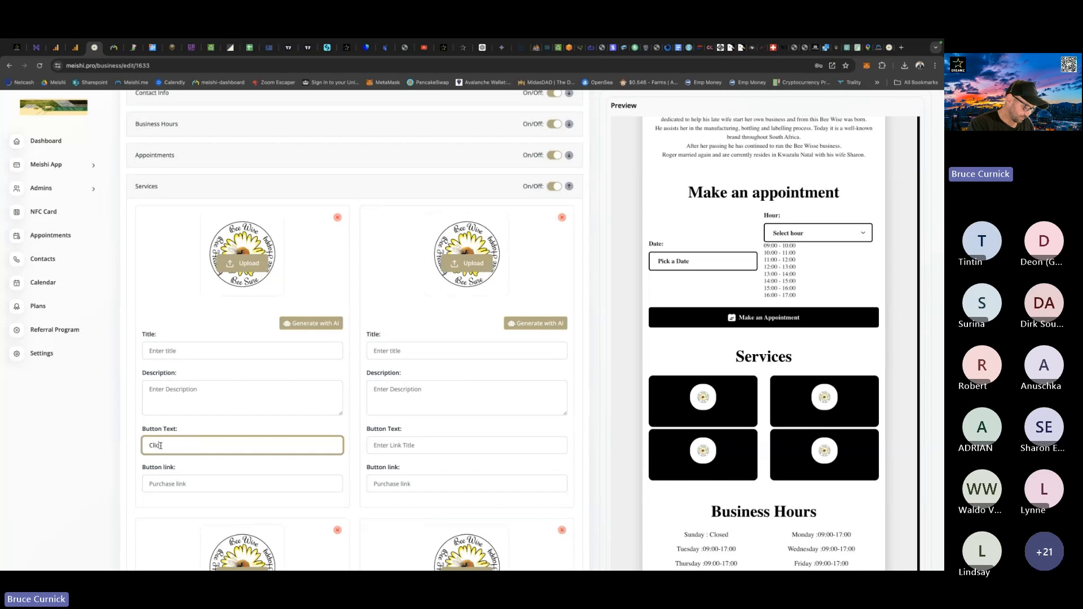
type("k here")
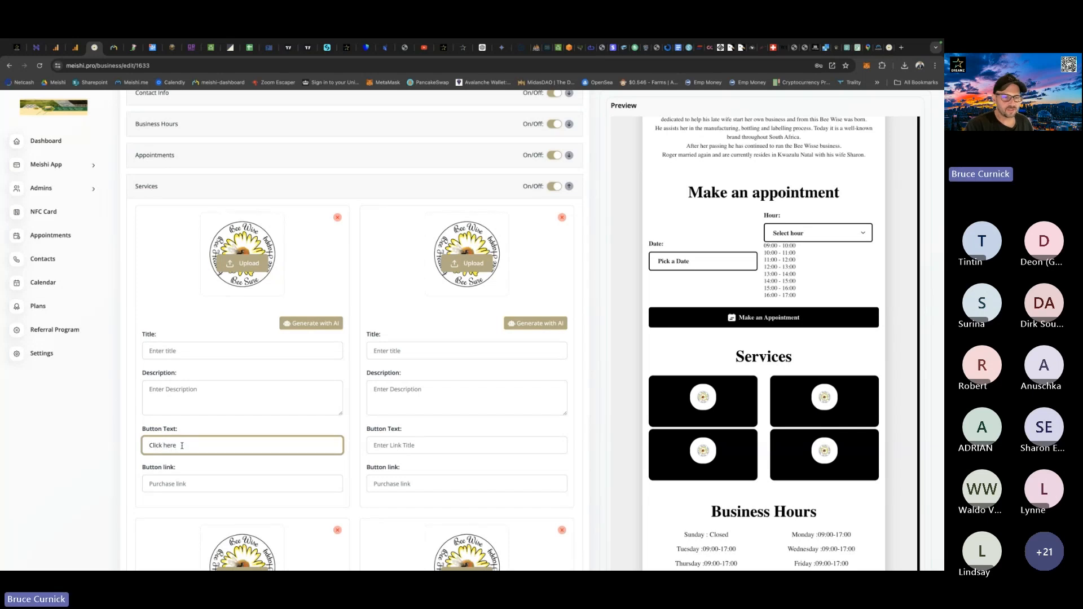
Copy the button text "Click here" from the first service to the other three services.
left_click_drag(177, 445, 123, 448)
key("ctrl+c")
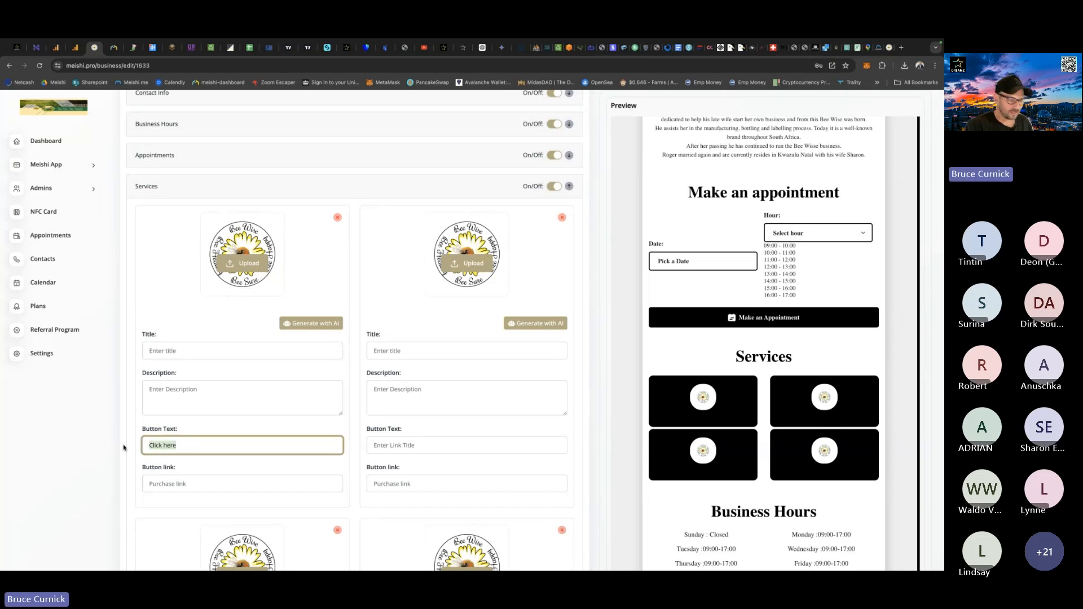
left_click(388, 447)
key("ctrl+v")
scroll(388, 446, "down", 5)
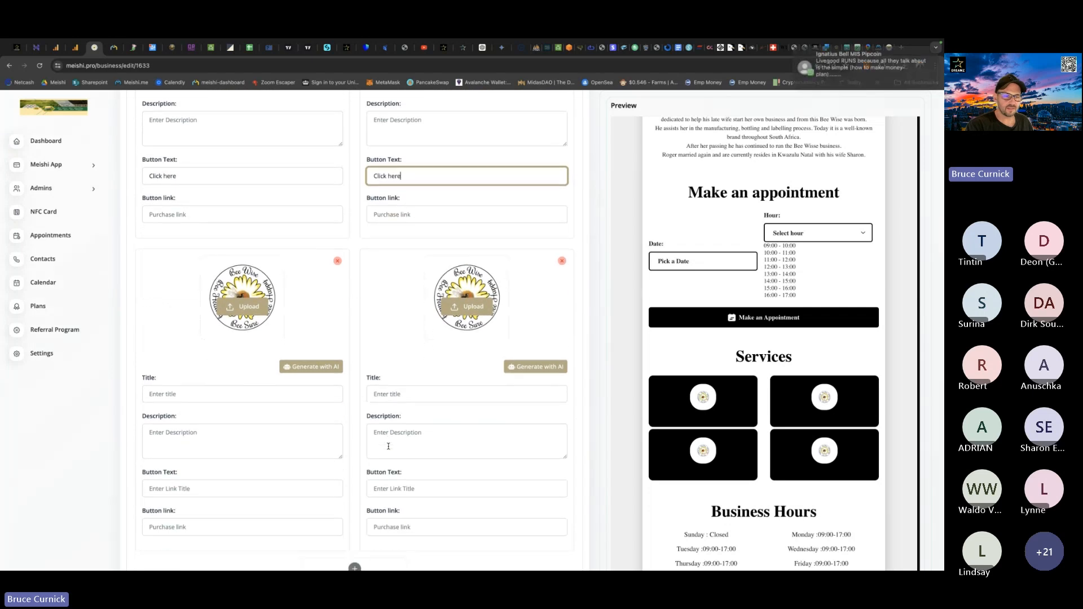
left_click(145, 455)
key("ctrl+v")
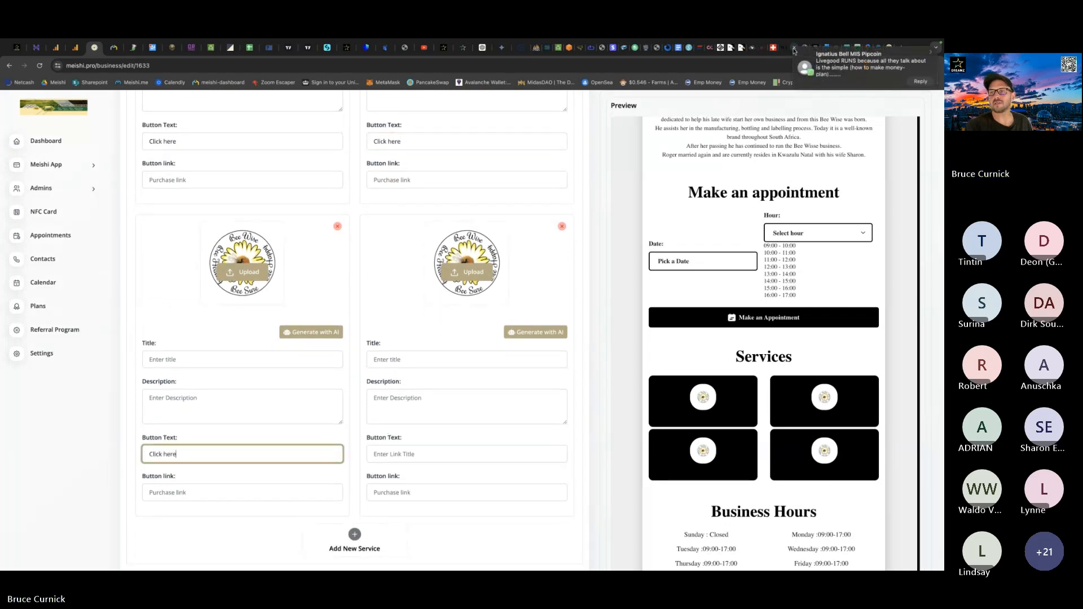
left_click(391, 453)
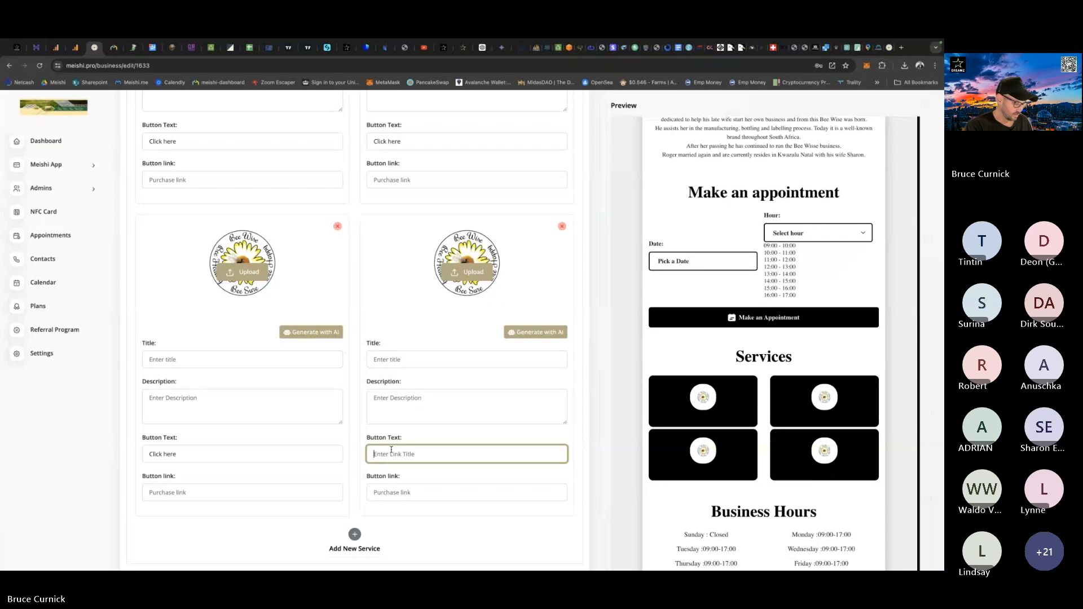
key("ctrl+v")
scroll(390, 450, "down", 2)
scroll(391, 450, "up", 2)
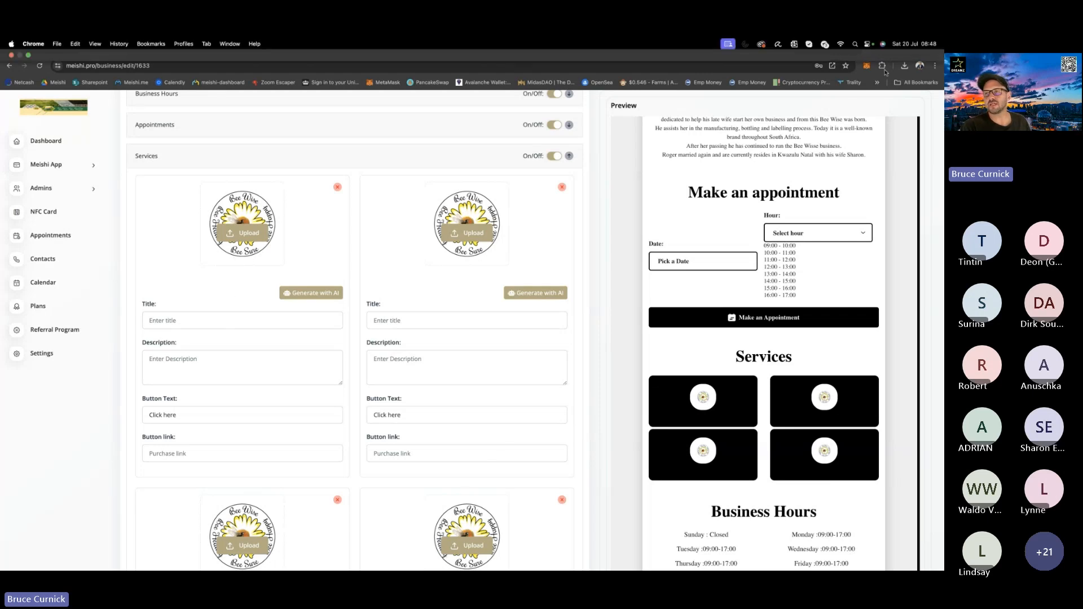
left_click(890, 48)
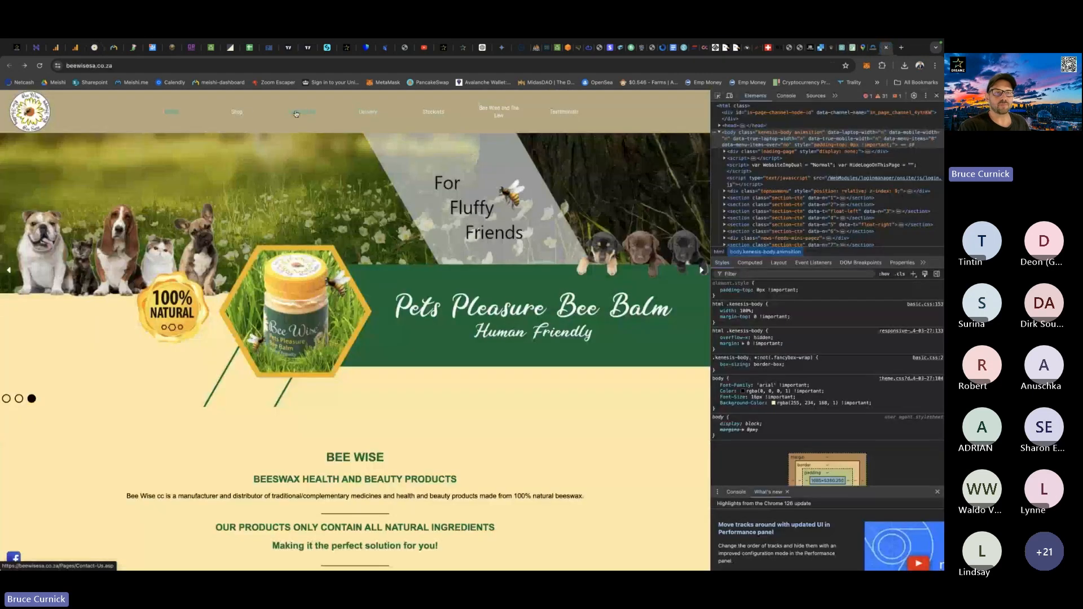
right_click(236, 112)
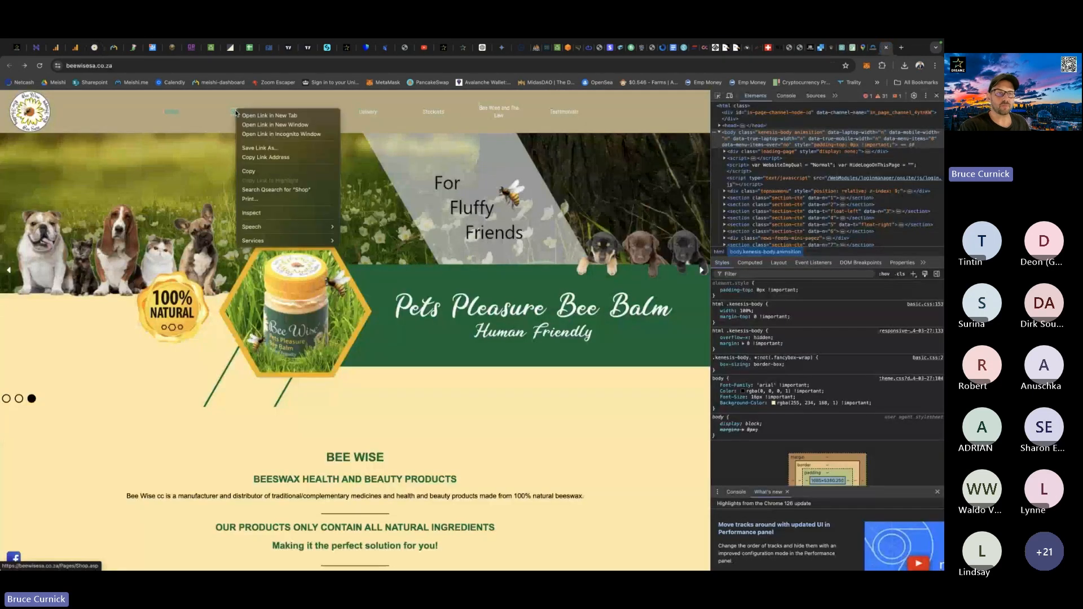
left_click(263, 157)
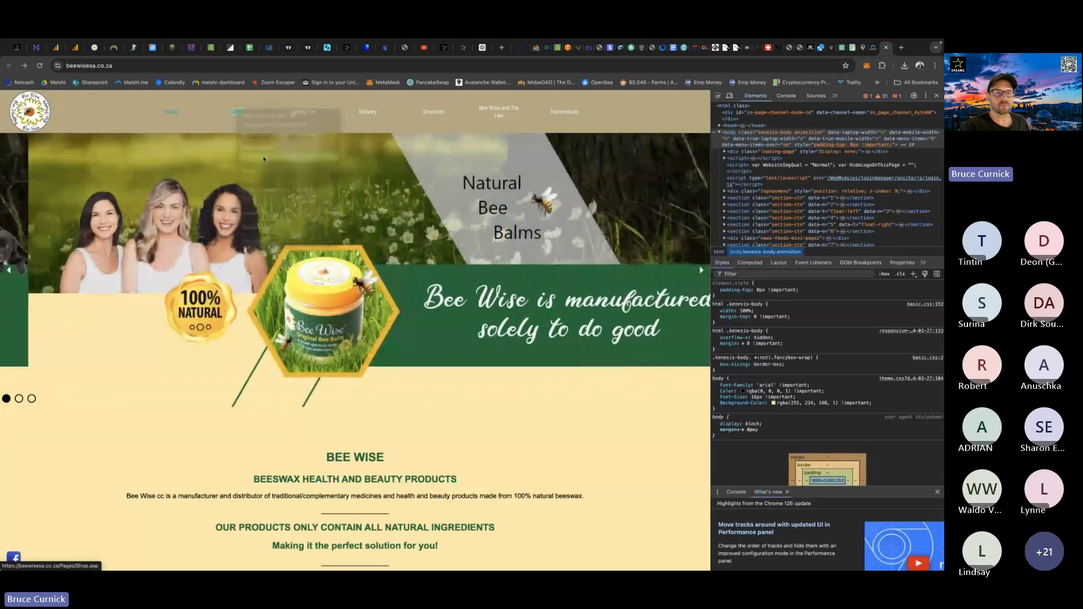
left_click(94, 48)
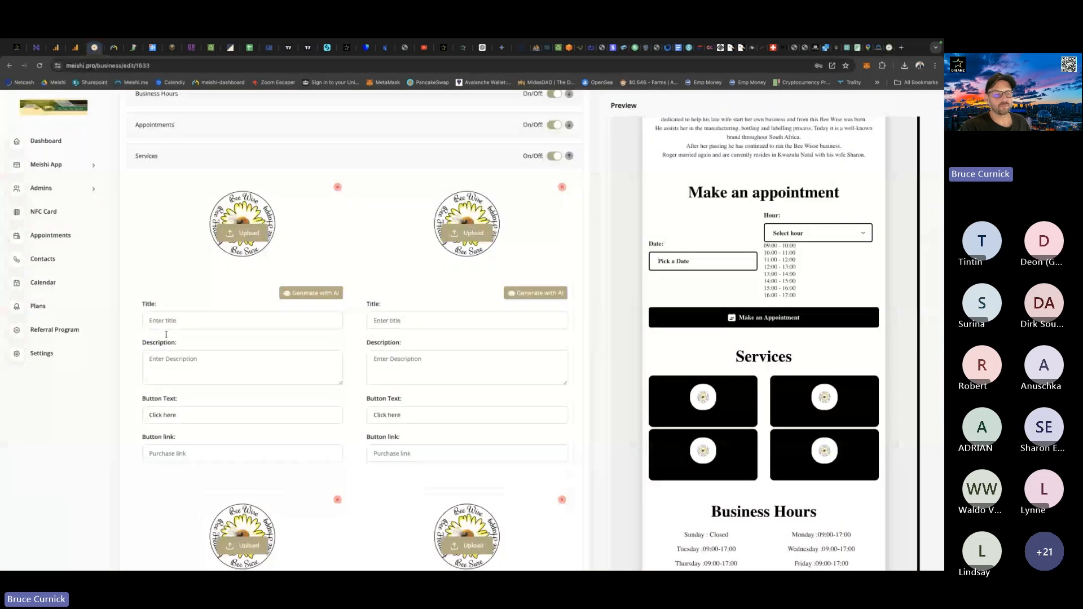
left_click(158, 453)
key("ctrl+v")
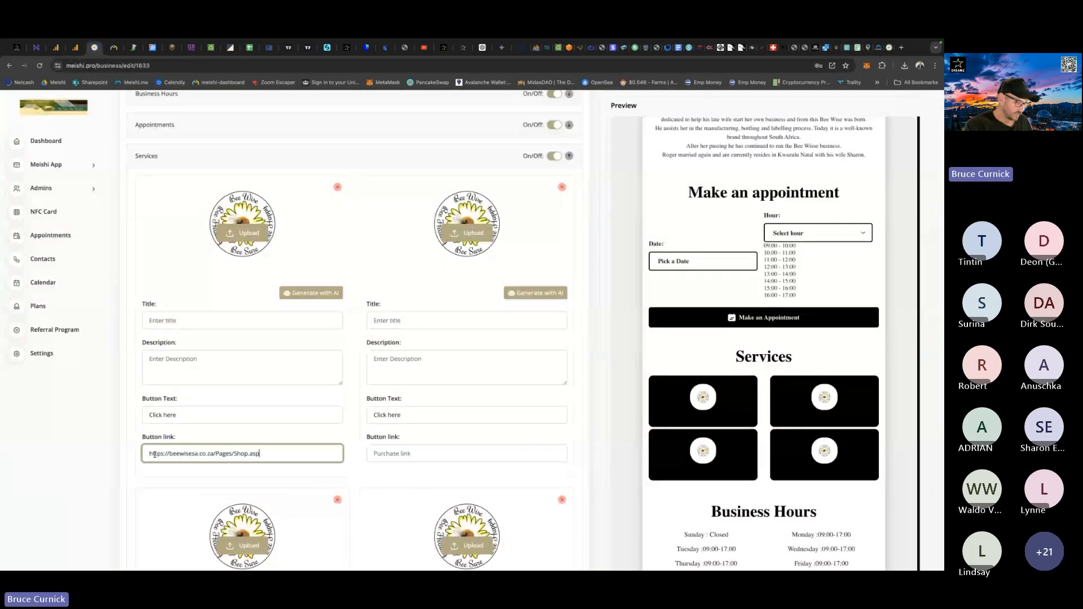
Set the first service's title to "Shop".
left_click(173, 319)
type("S")
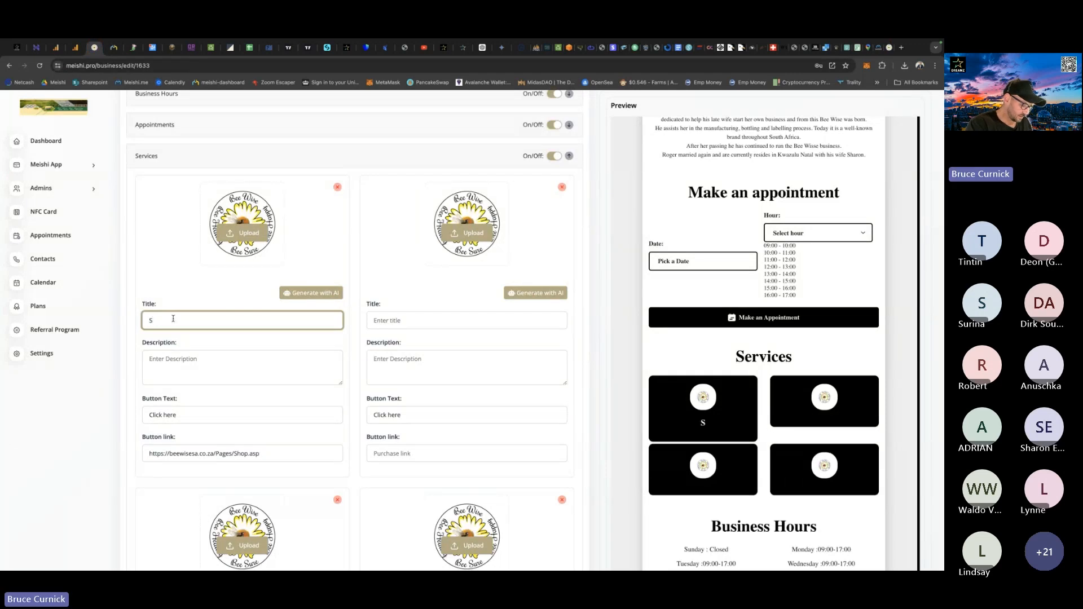
type("hop")
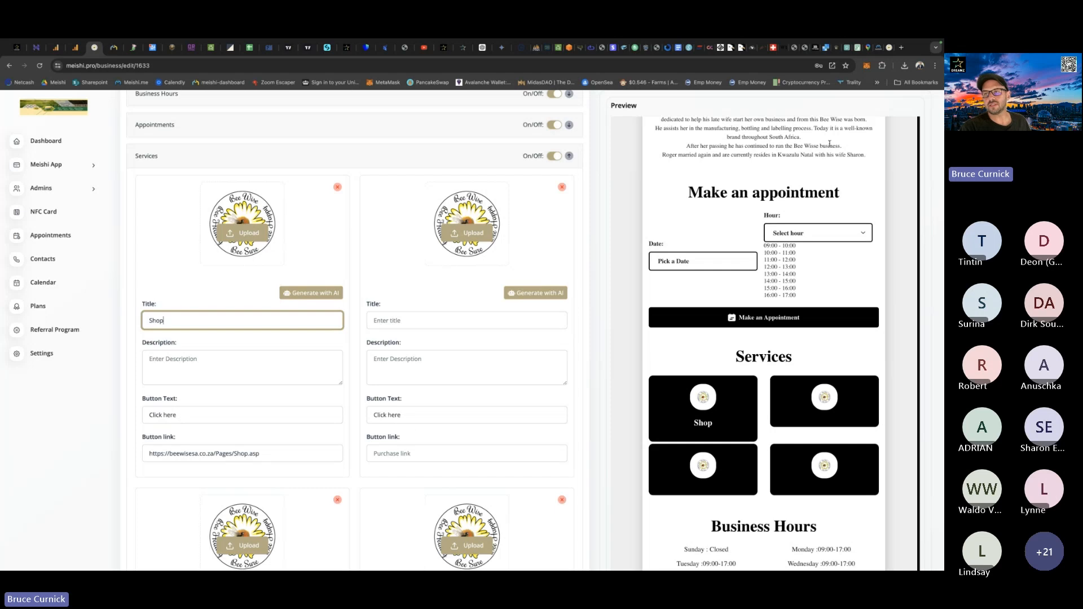
left_click(889, 50)
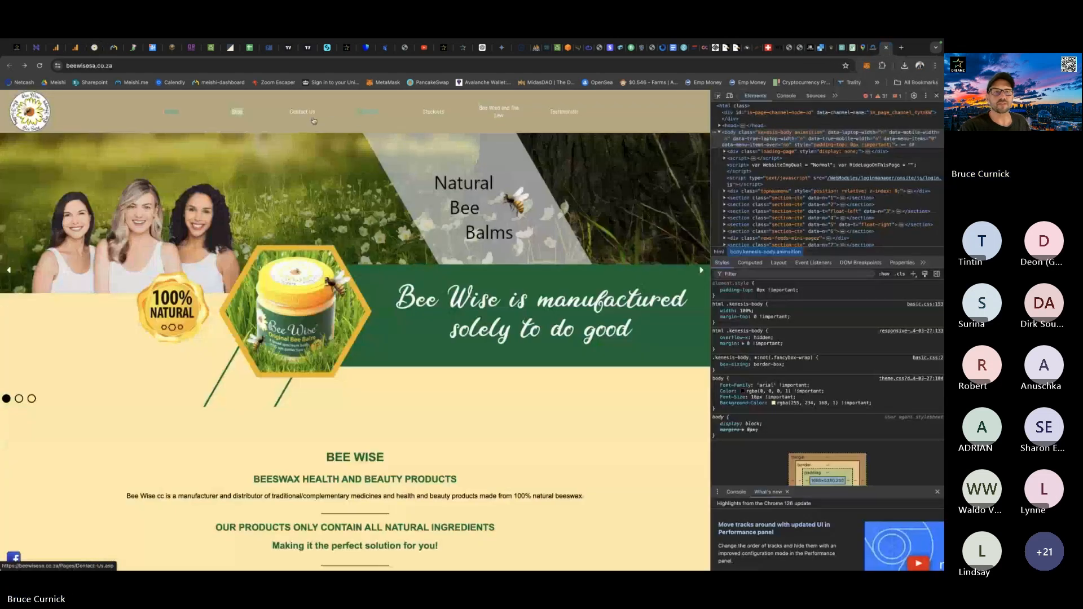
right_click(369, 111)
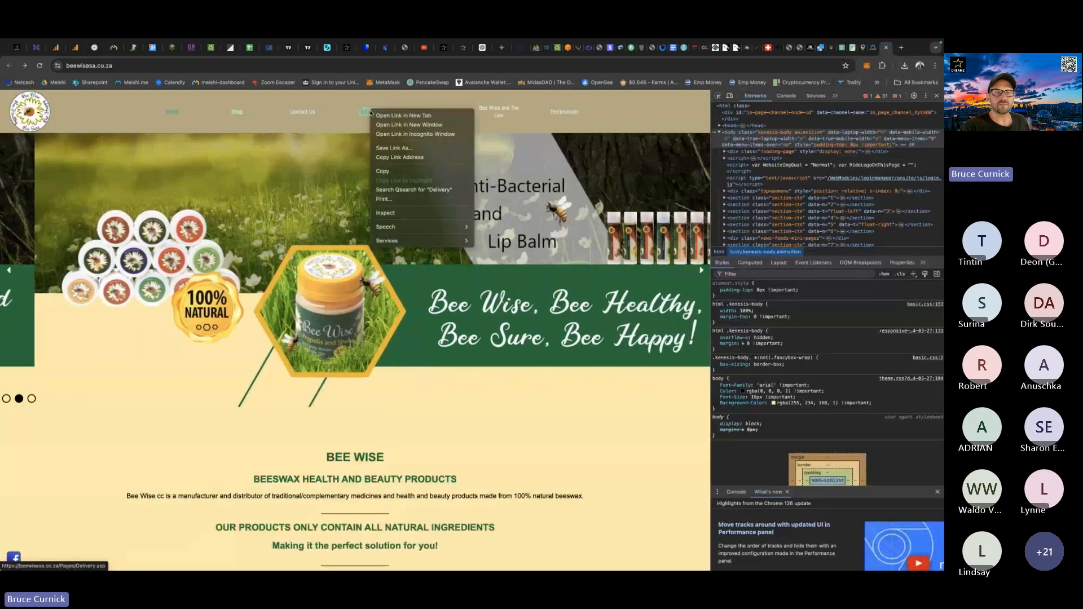
left_click(387, 157)
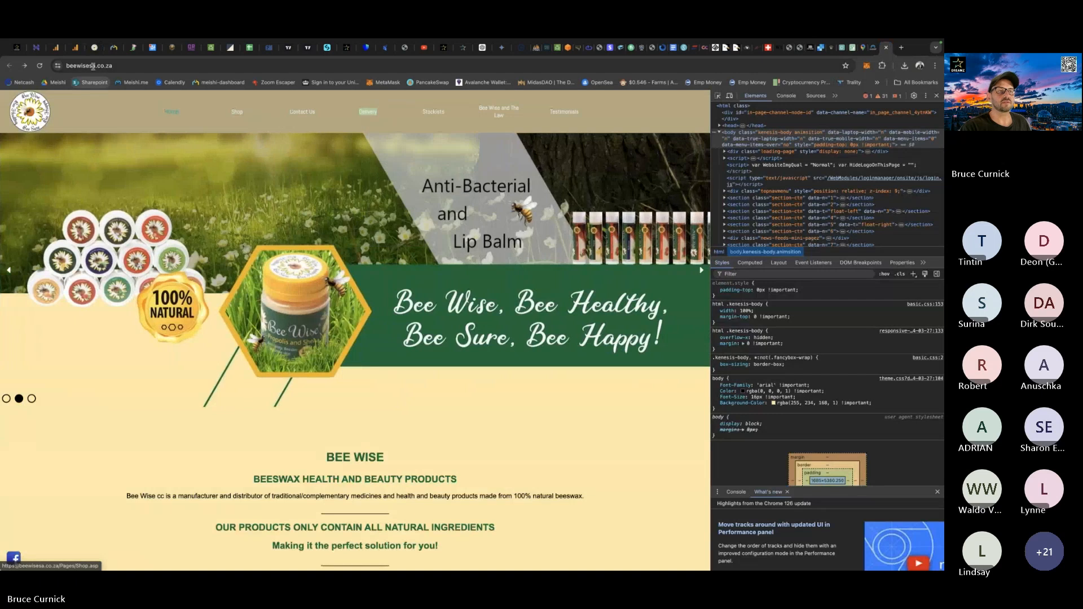
left_click(94, 47)
left_click(398, 458)
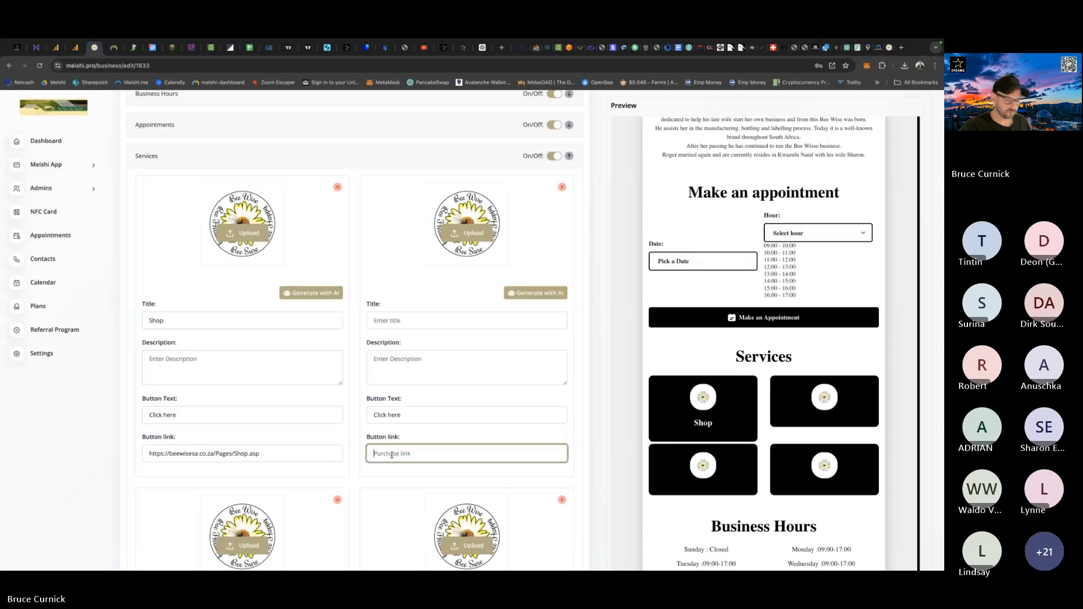
key("ctrl+v")
Set the second service's title to "Delivery".
left_click(402, 317)
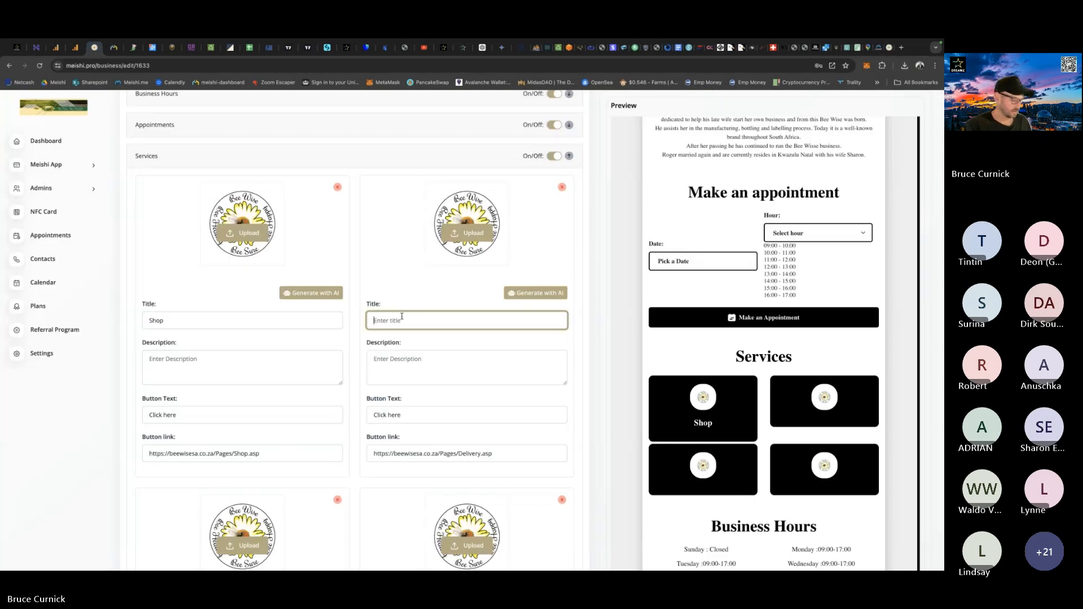
type("Deliveru")
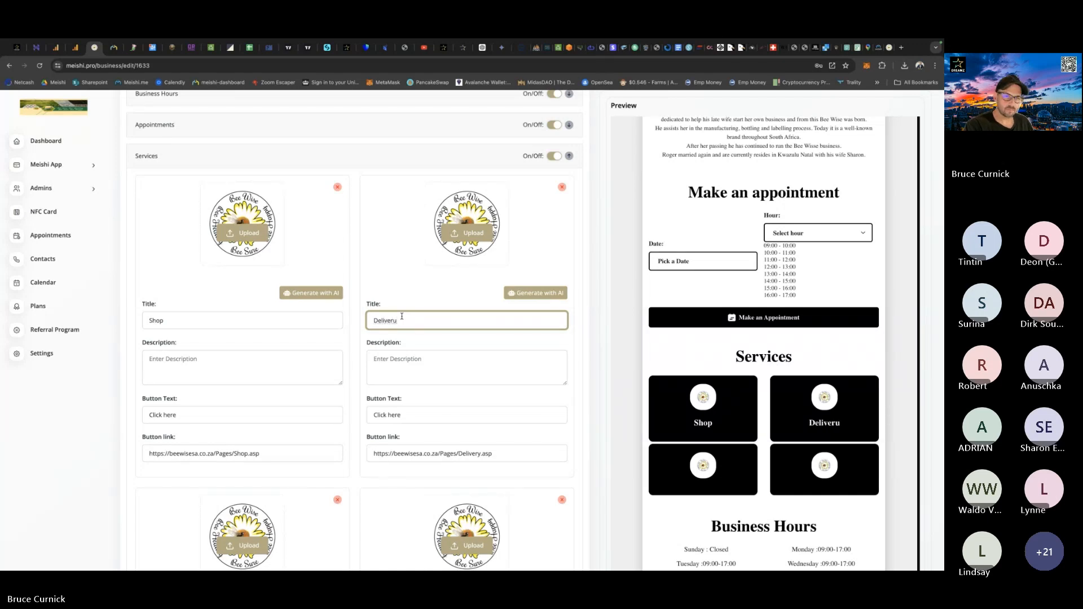
key("BackSpace")
type("y")
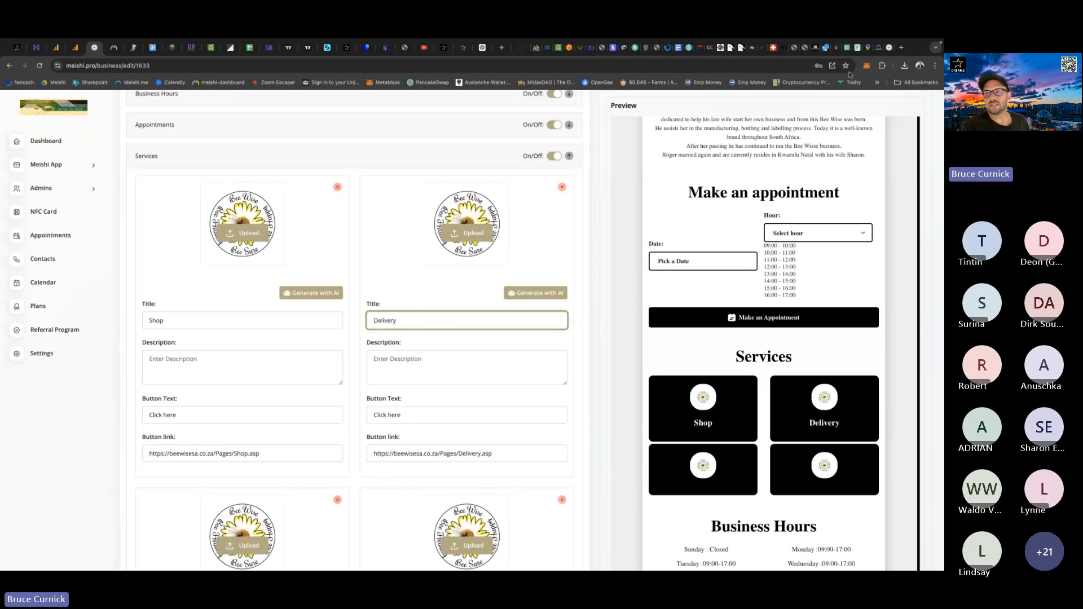
left_click(883, 47)
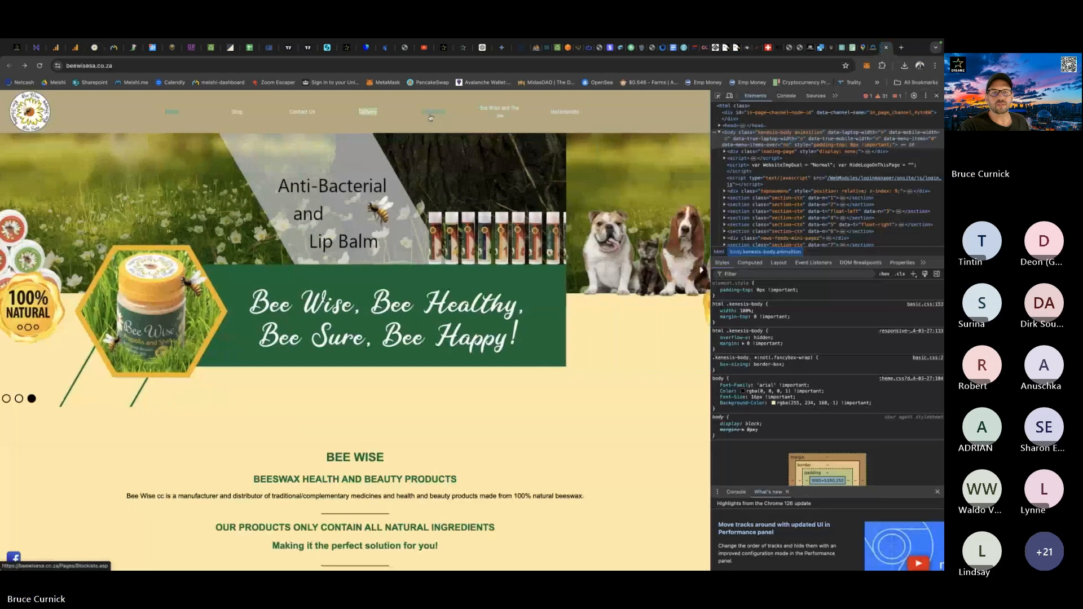
right_click(433, 112)
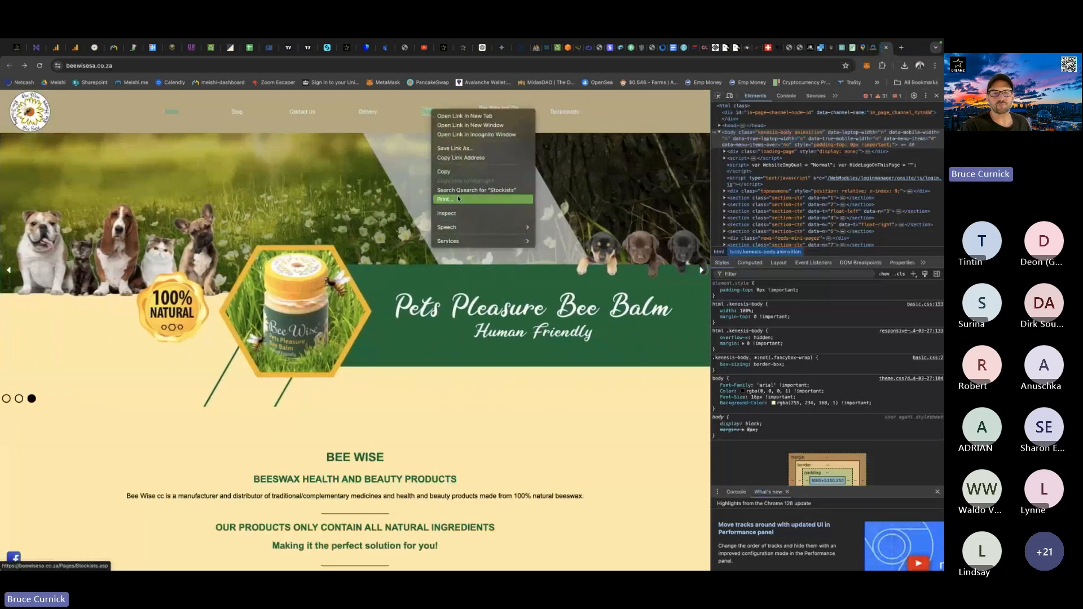
left_click(451, 159)
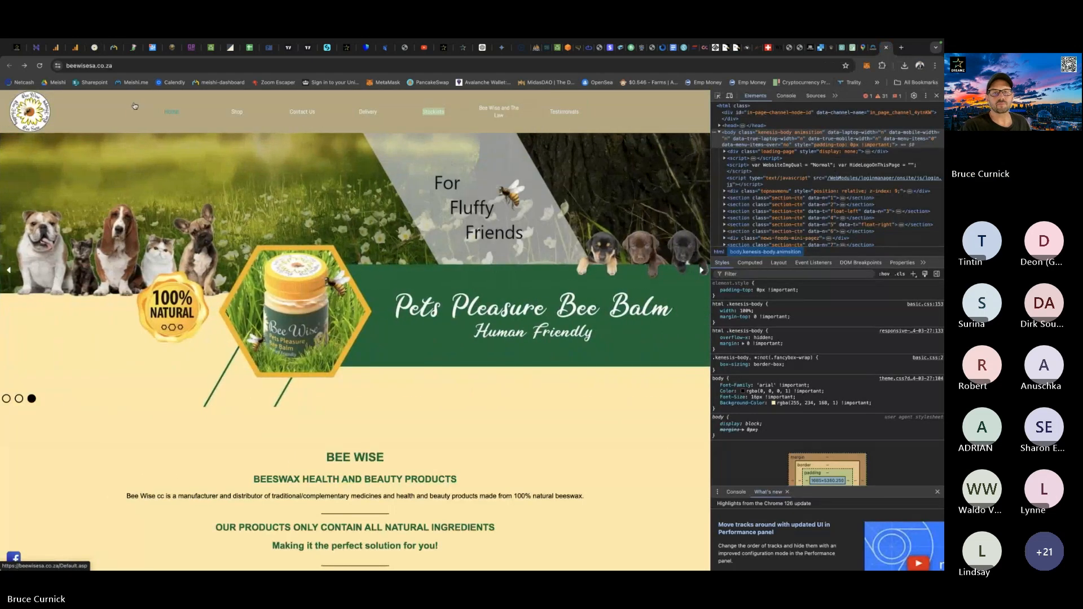
left_click(94, 49)
scroll(258, 434, "down", 5)
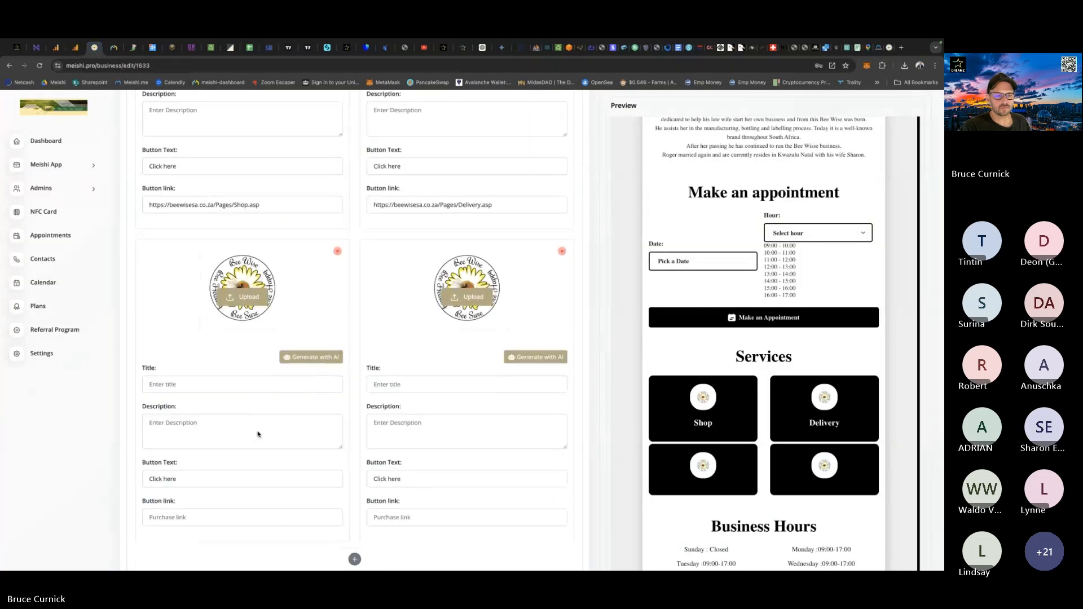
left_click(170, 442)
key("ctrl+v")
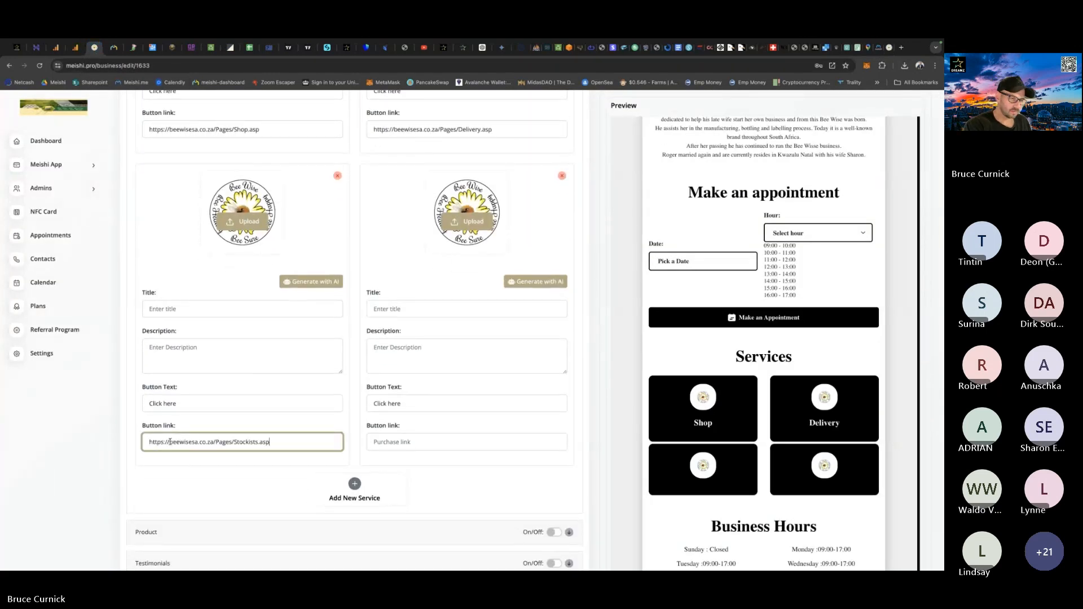
Set the third service's title to "Stockists".
left_click(163, 309)
type("Sto")
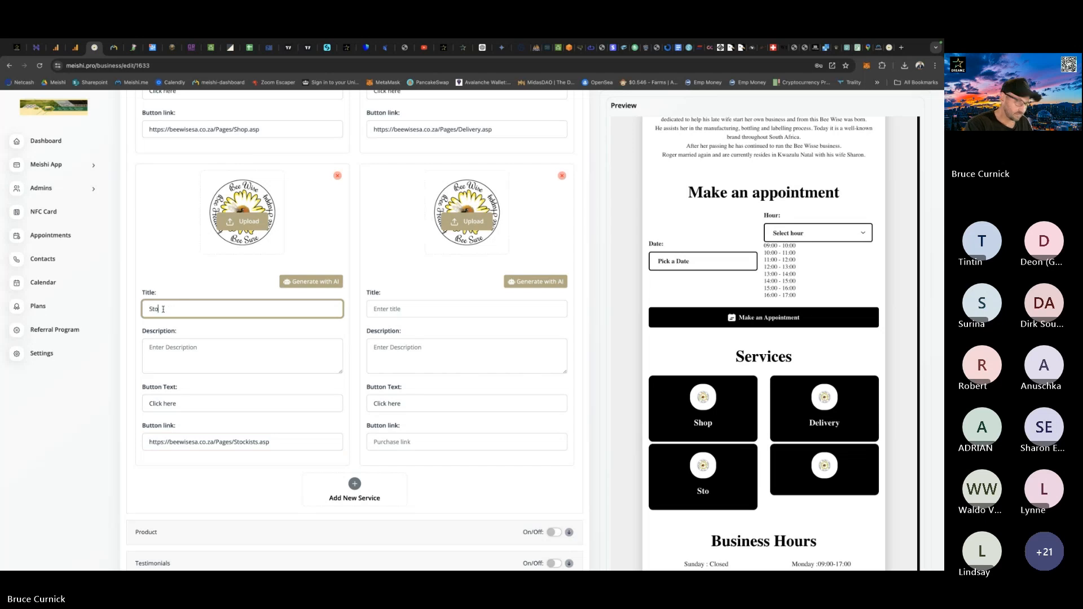
type("ckists")
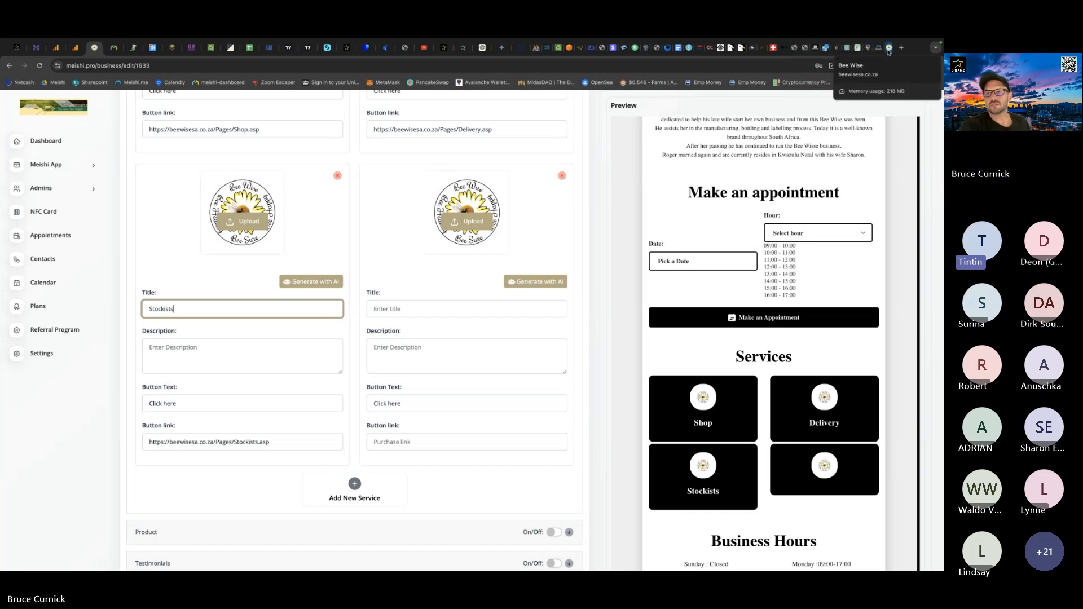
left_click(888, 48)
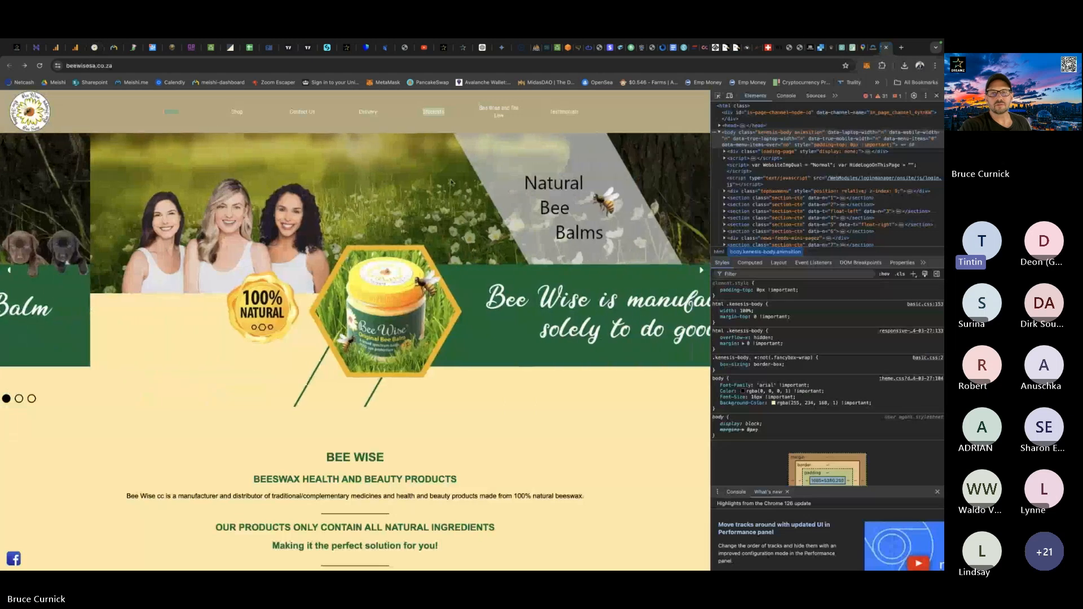
right_click(499, 109)
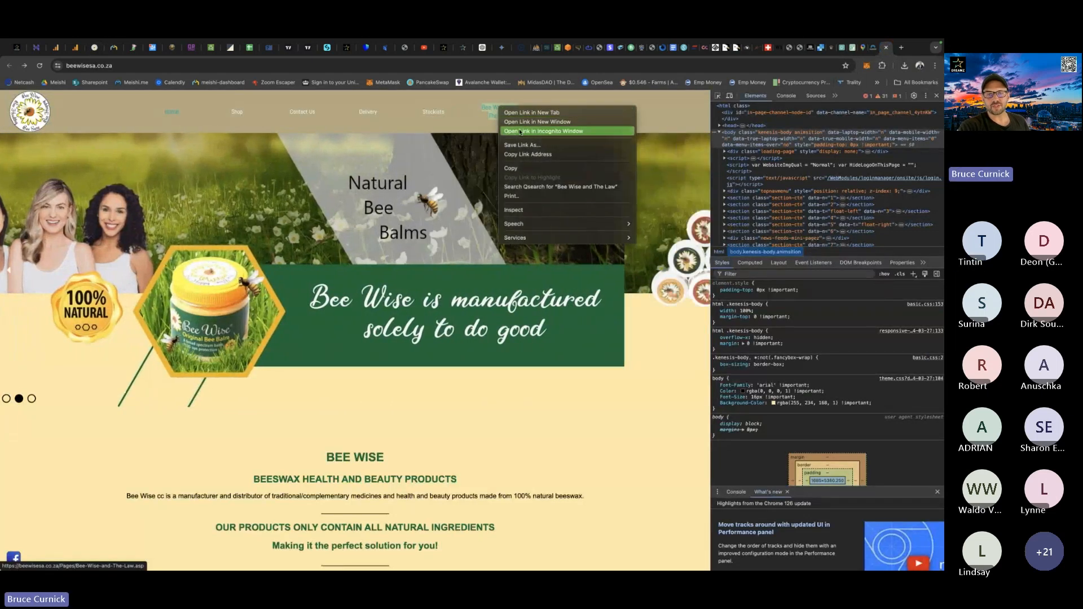
left_click(528, 155)
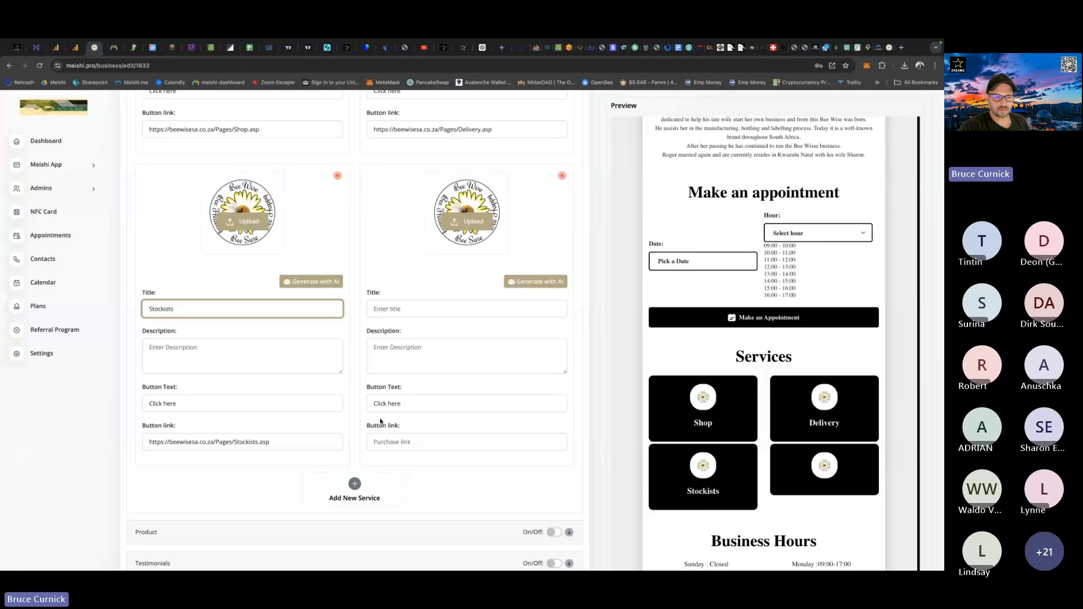
left_click(397, 443)
key("ctrl+v")
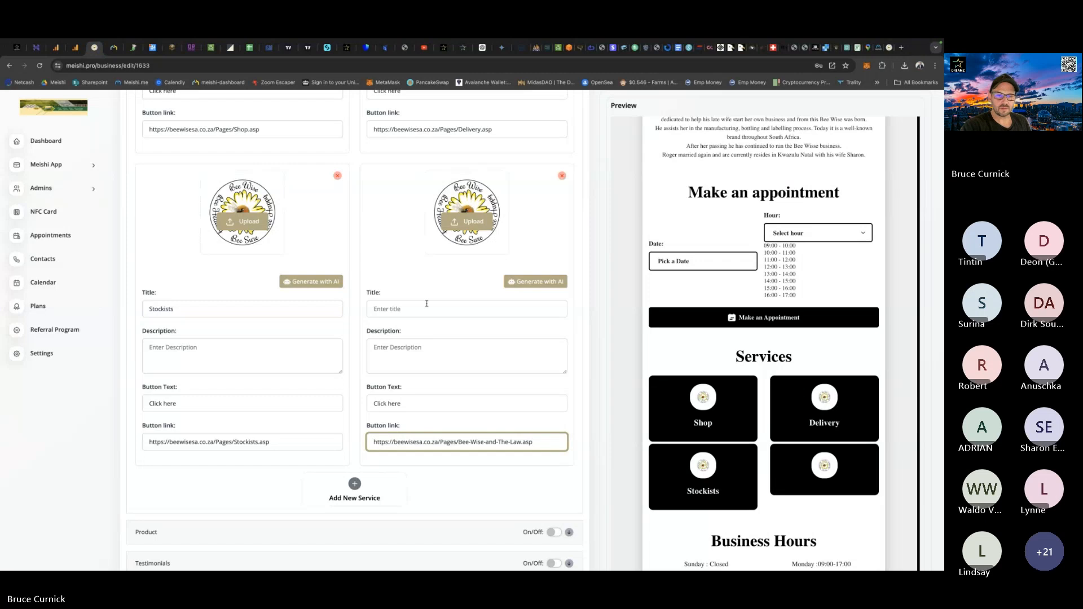
Set the fourth service's title to "Bee Wise & The Law".
left_click(389, 310)
type("Be")
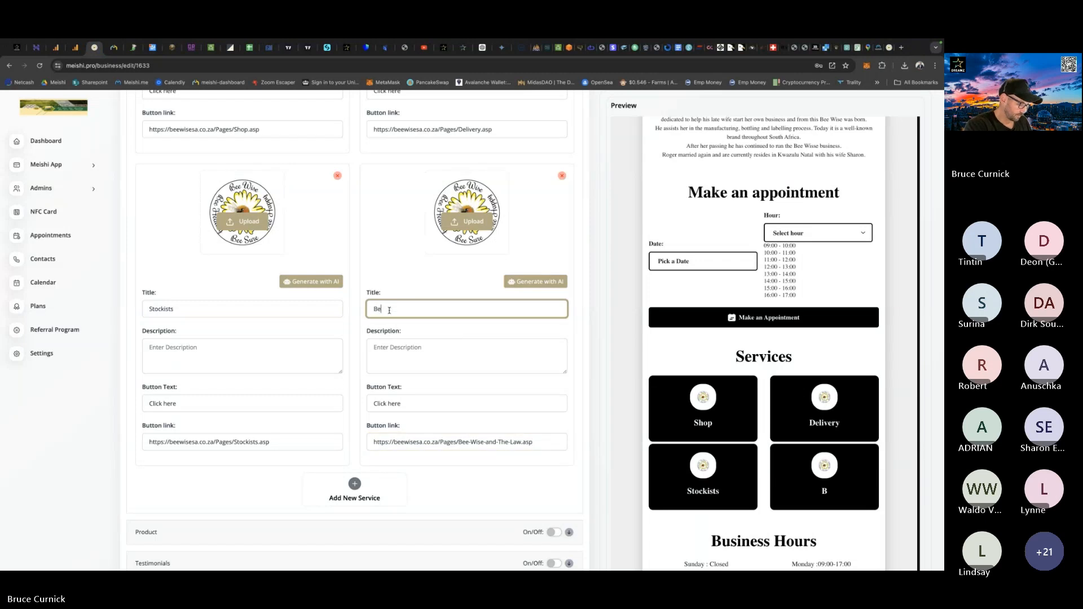
type("e W")
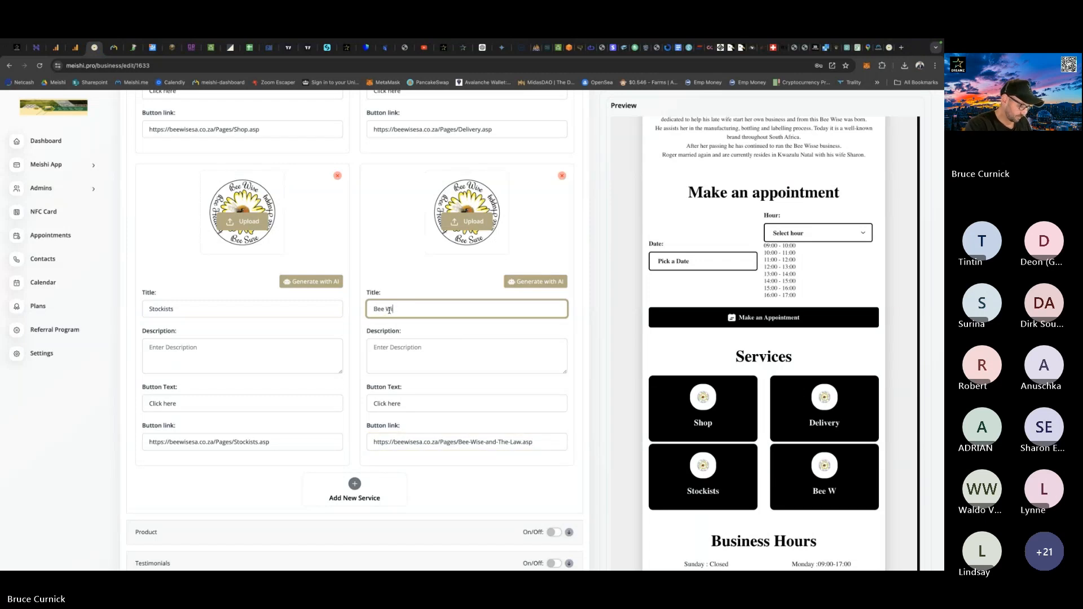
type("ise &")
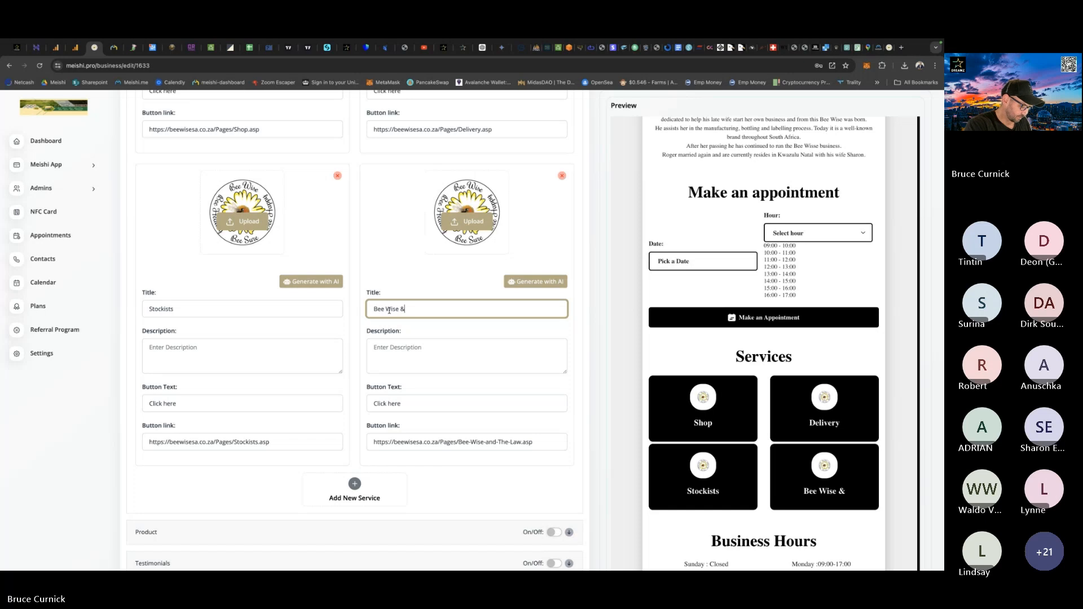
type(" The Lasw")
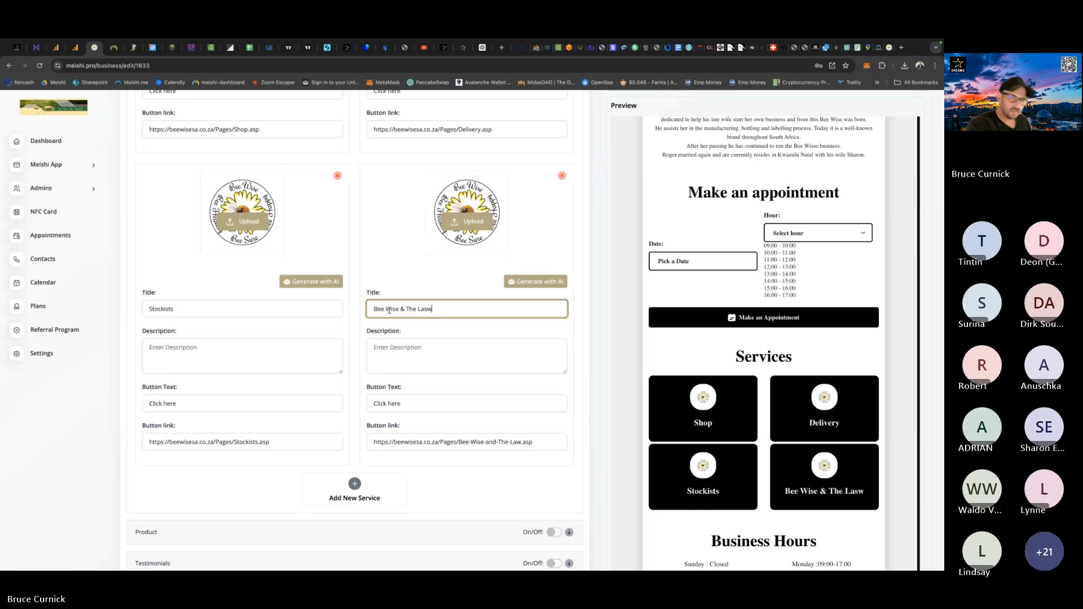
key("BackSpace")
key("BackSpace")
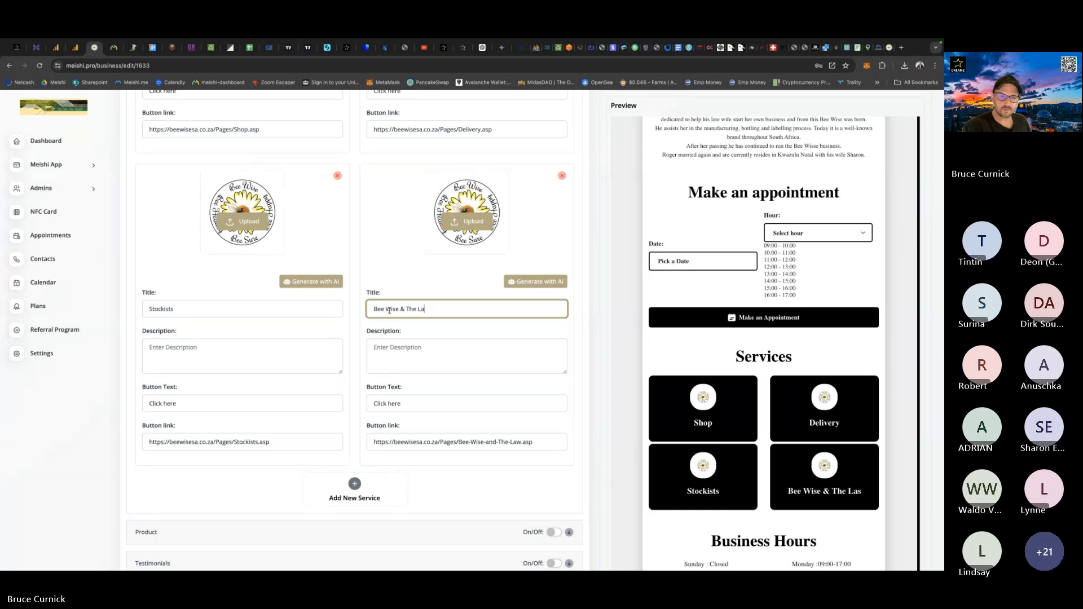
type("w")
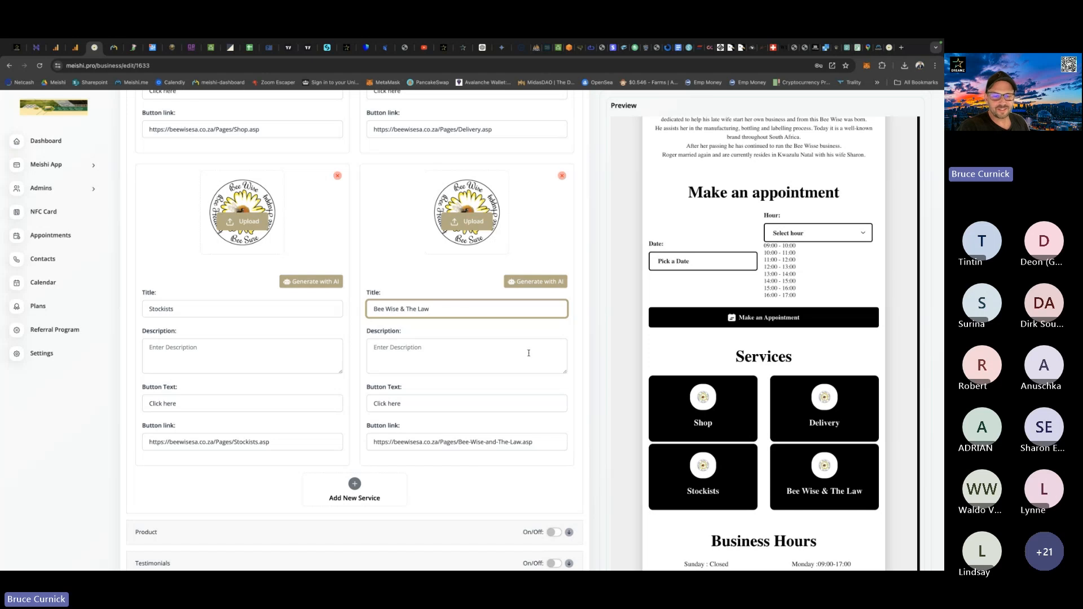
Save the business details, check the four services in the card preview, and reopen the Services section for editing.
scroll(586, 386, "up", 15)
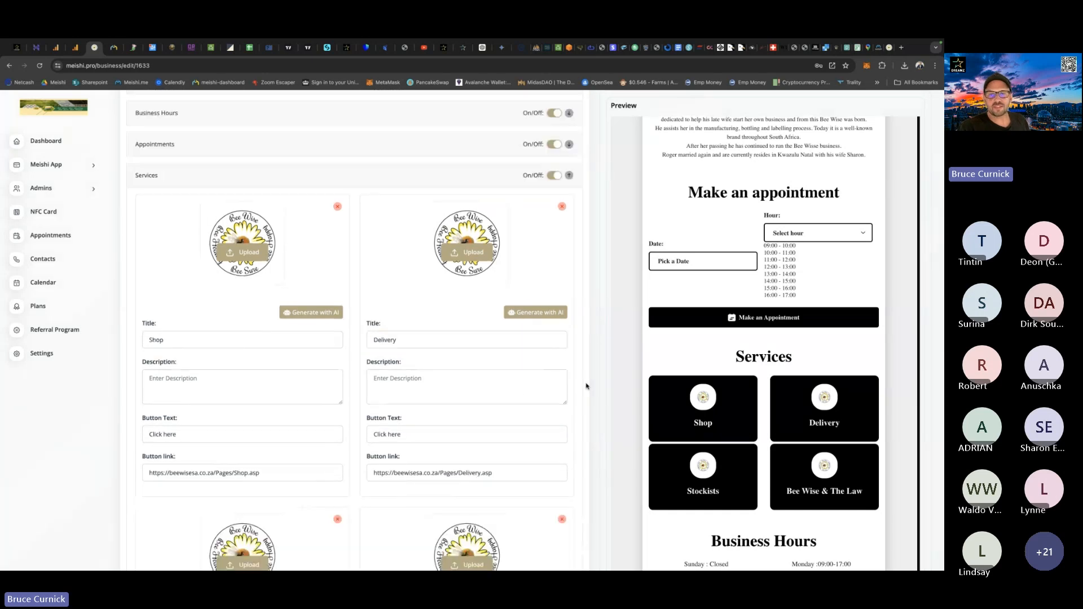
left_click(553, 210)
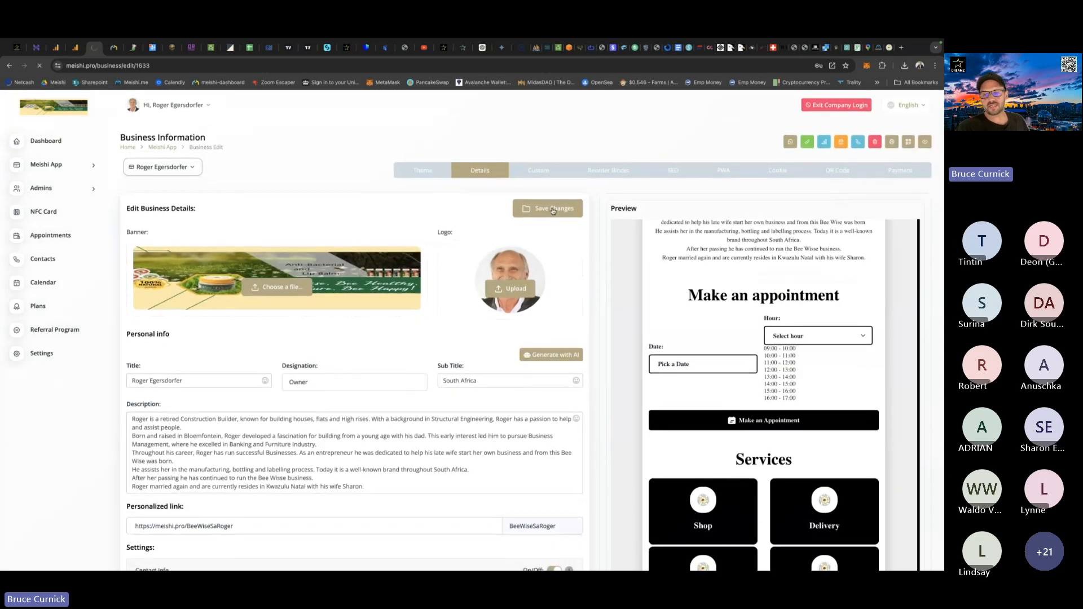
scroll(694, 340, "down", 6)
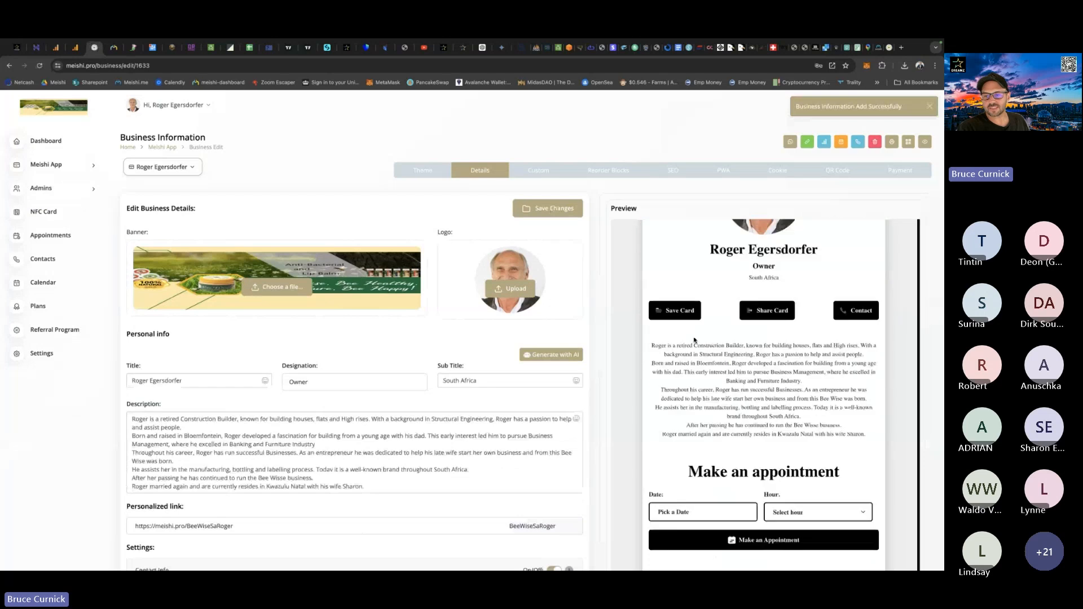
scroll(694, 340, "down", 4)
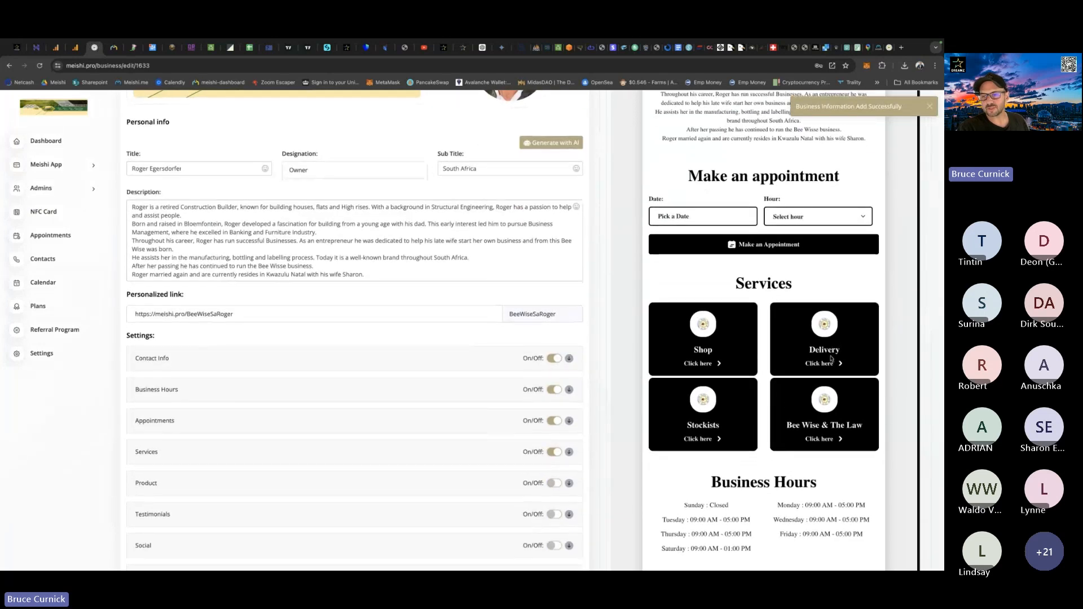
scroll(746, 412, "down", 1)
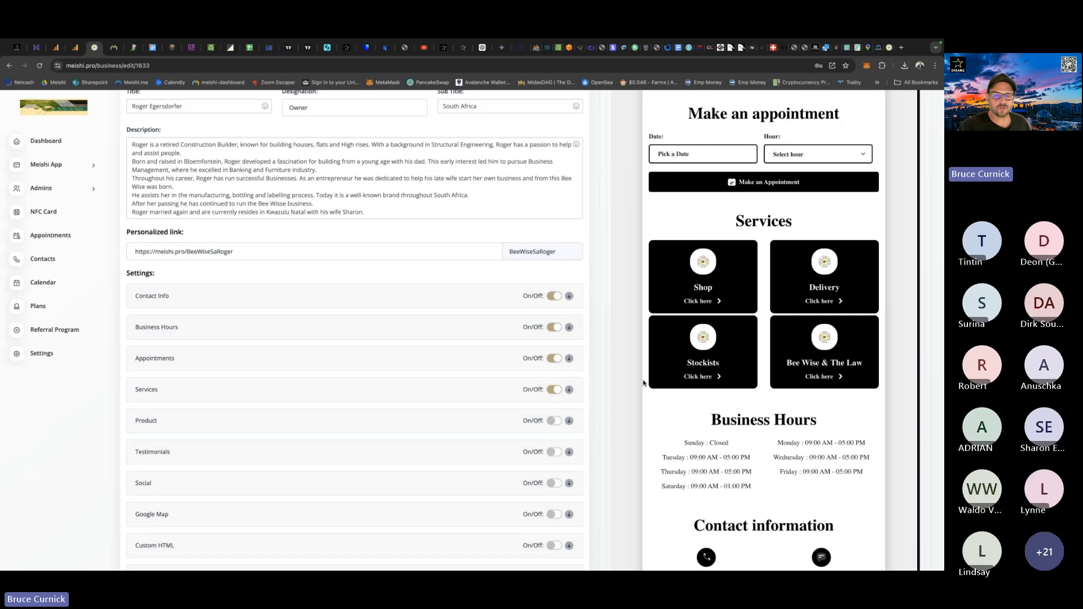
left_click(569, 390)
scroll(452, 351, "down", 3)
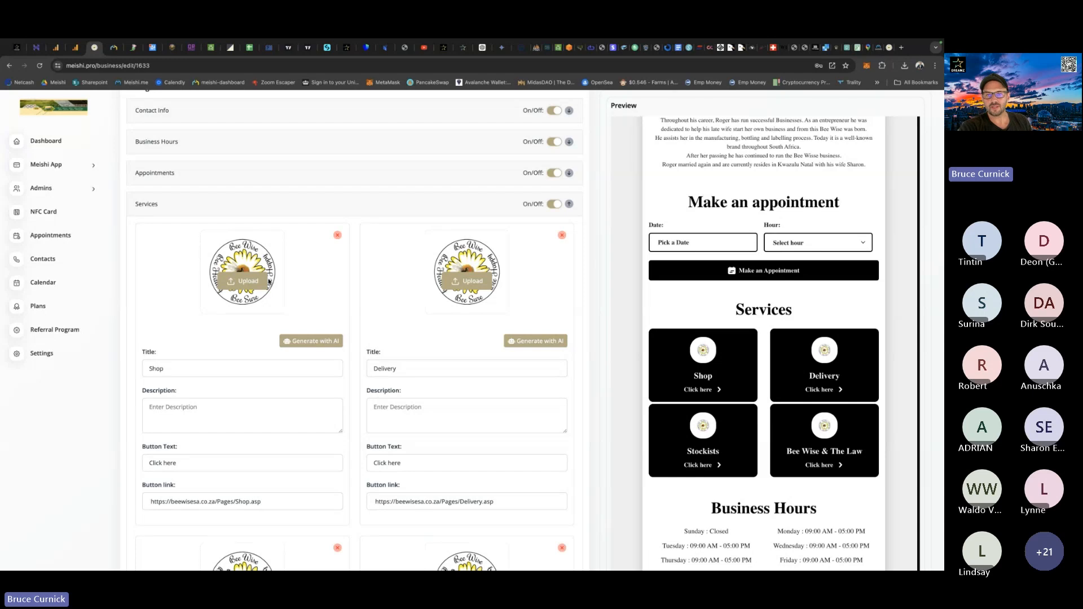
Search Google for "flaticon free" in a new browser tab and open the Flaticon website.
left_click(901, 48)
left_click(401, 296)
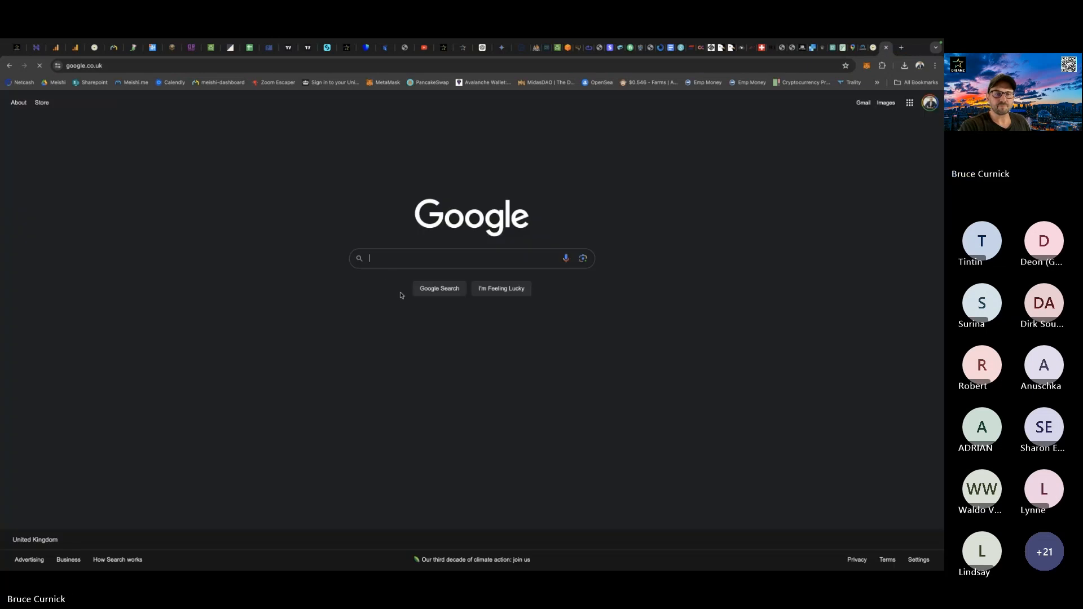
left_click(381, 257)
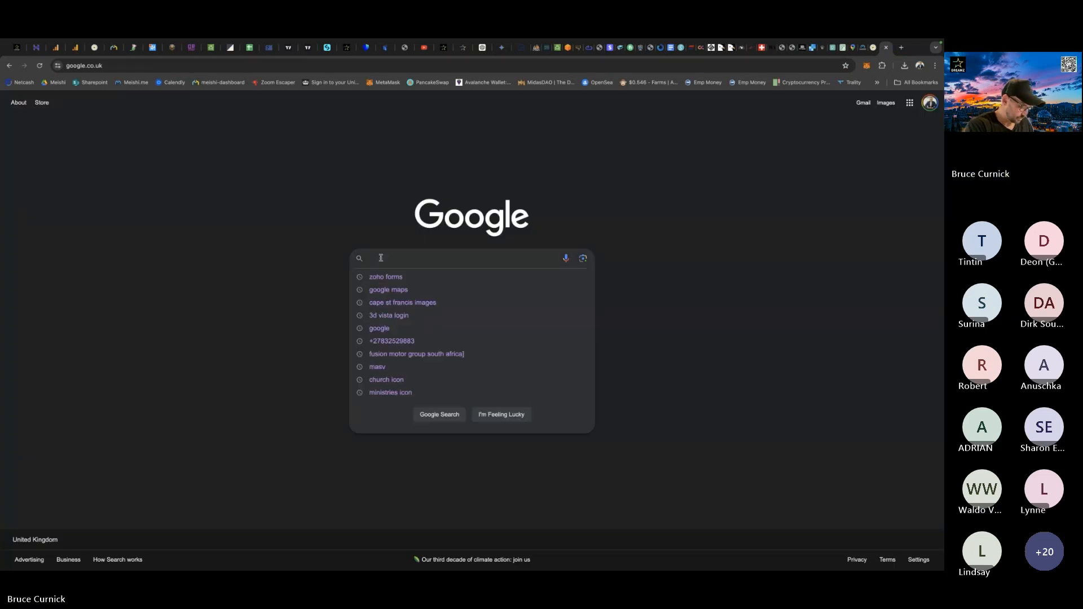
type("flaticon")
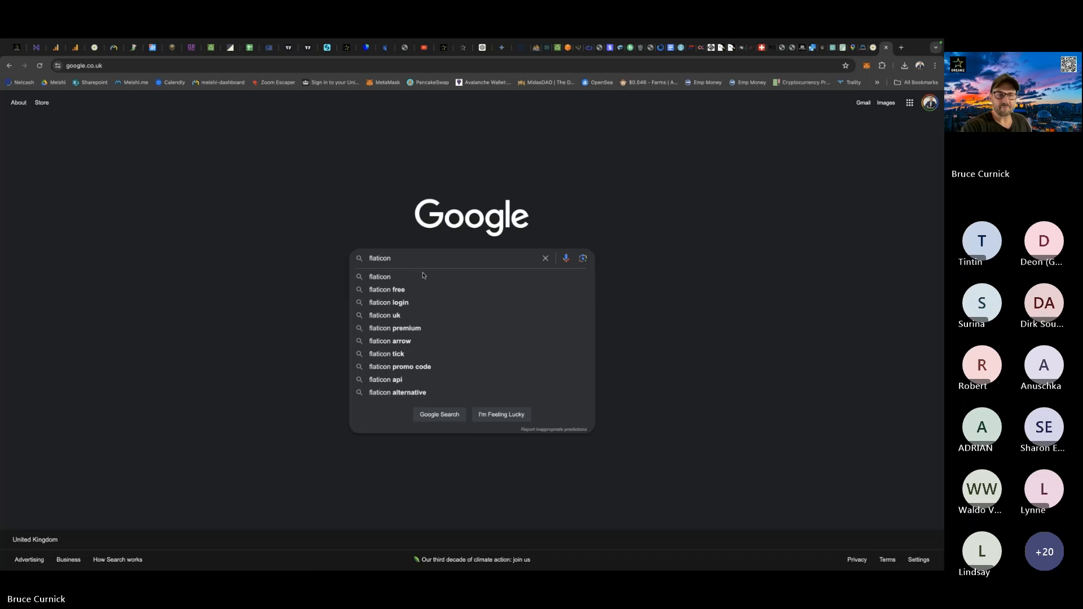
left_click(397, 292)
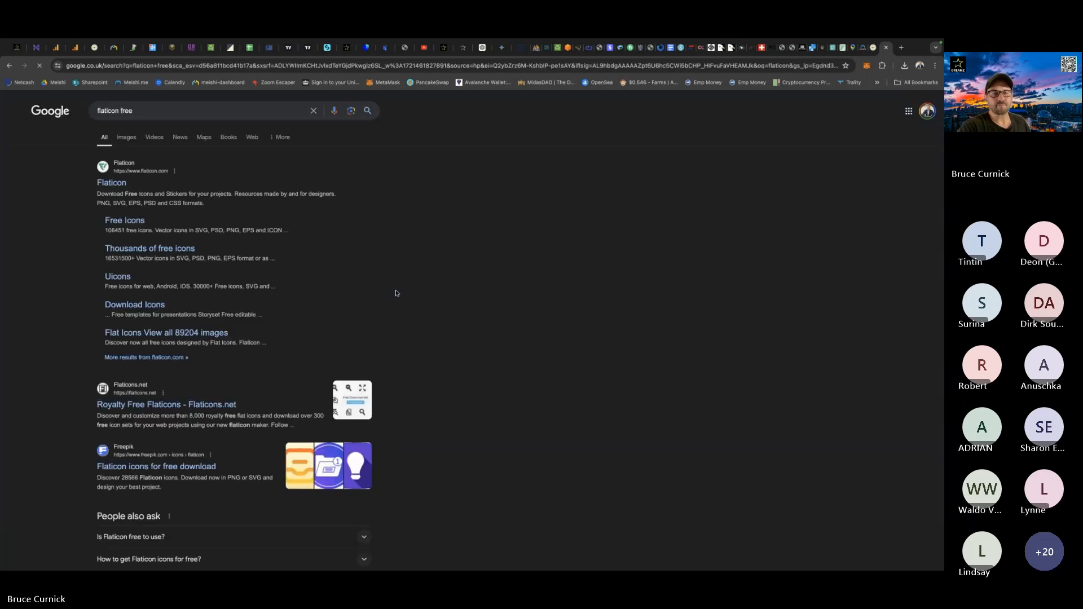
left_click(110, 184)
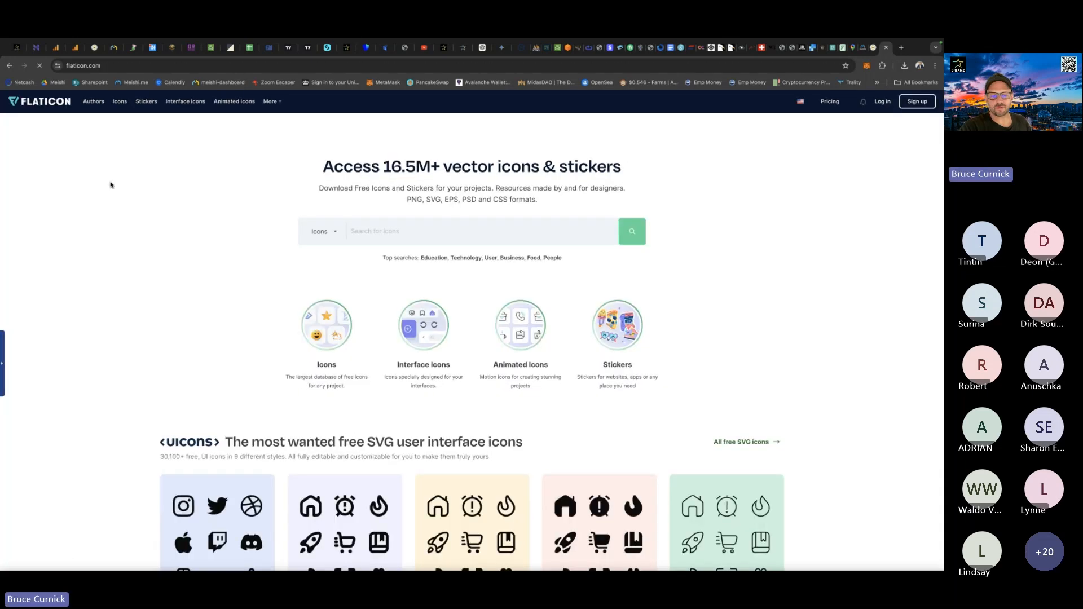
Dismiss the Google sign-in prompt and look through the icon and sticker collections on Flaticon's homepage.
scroll(65, 305, "down", 3)
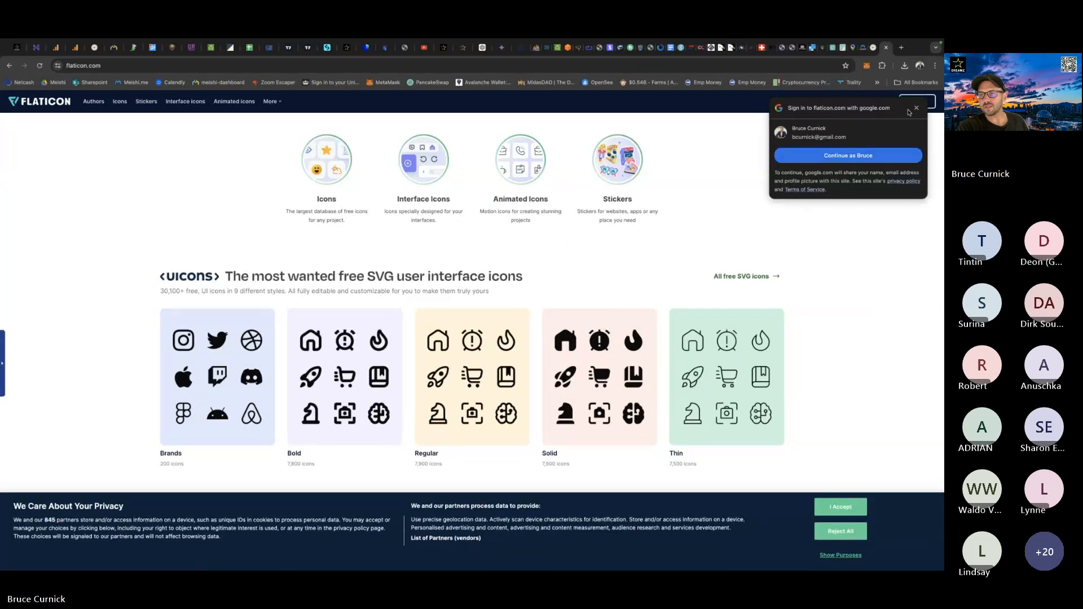
left_click(915, 108)
scroll(508, 338, "down", 2)
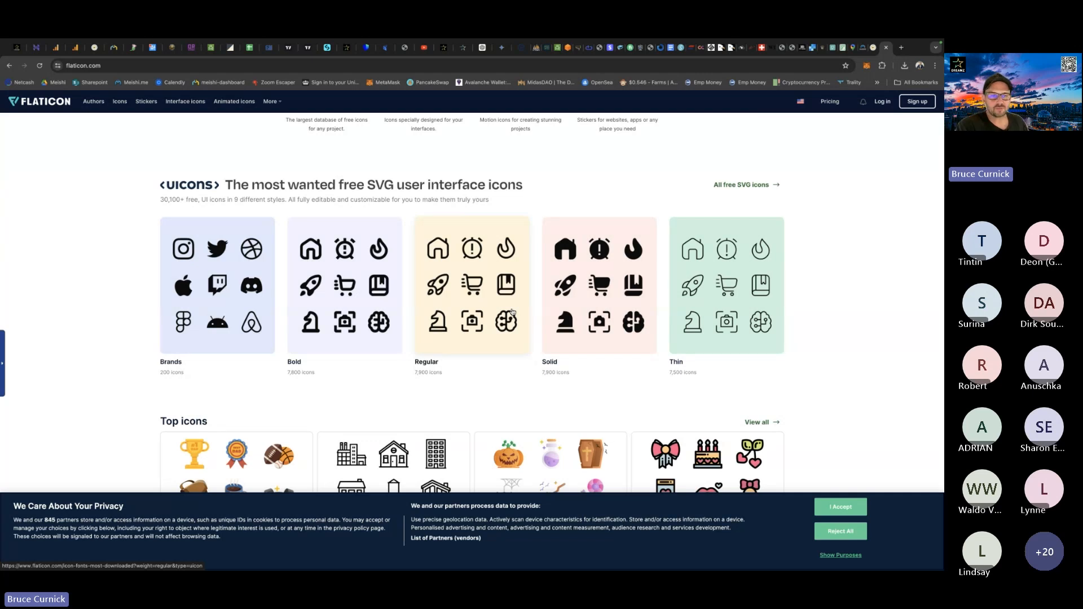
scroll(315, 271, "down", 6)
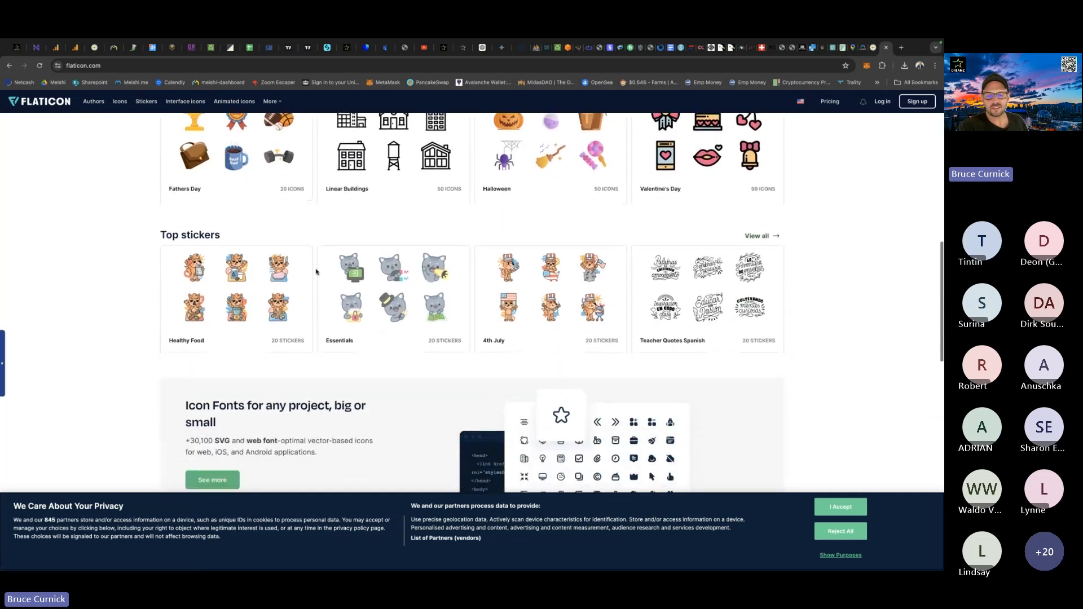
scroll(316, 272, "down", 8)
scroll(316, 272, "up", 4)
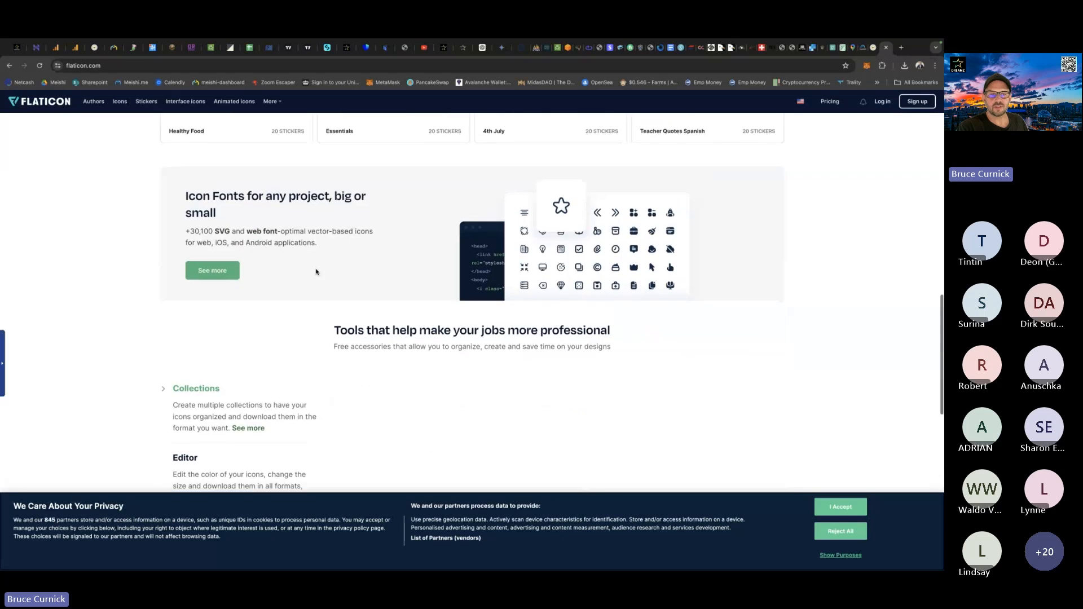
scroll(315, 272, "up", 10)
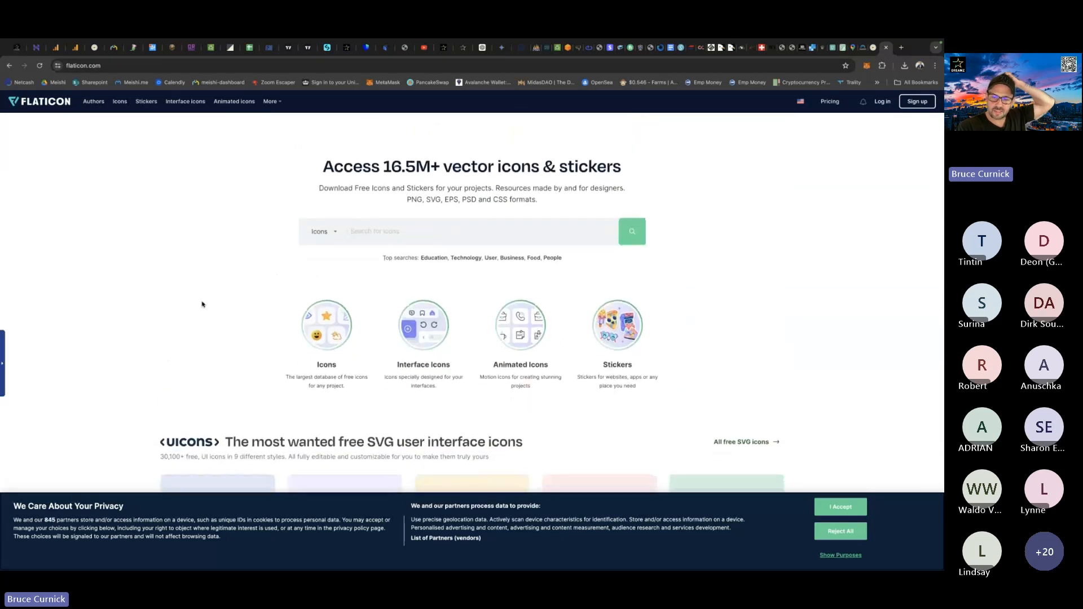
Switch to Finder, open the Icons folder in Documents and display its files as thumbnails.
key("ctrl+Up")
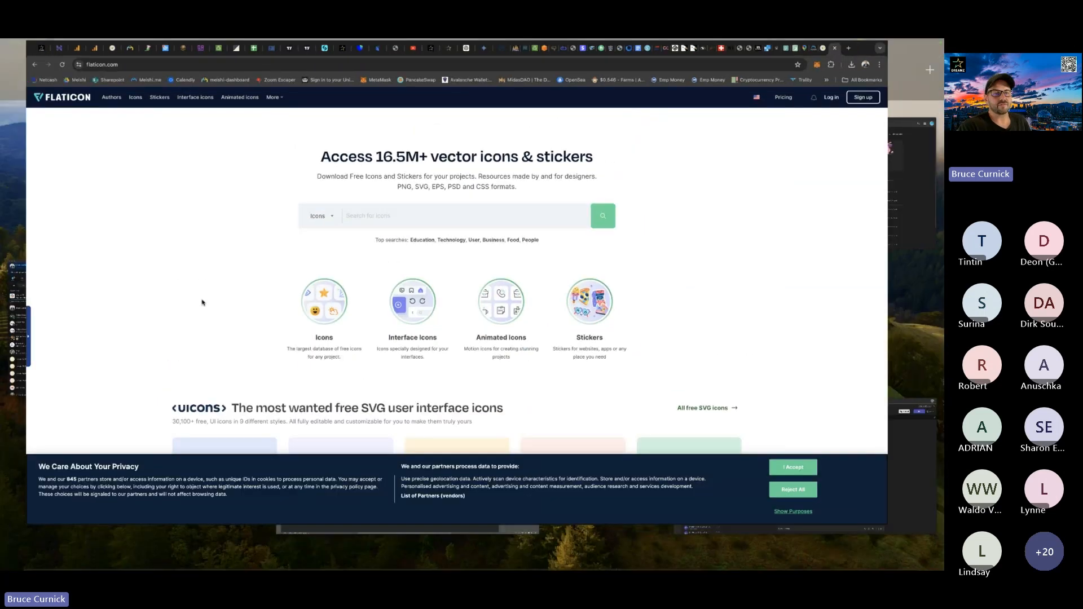
left_click(29, 556)
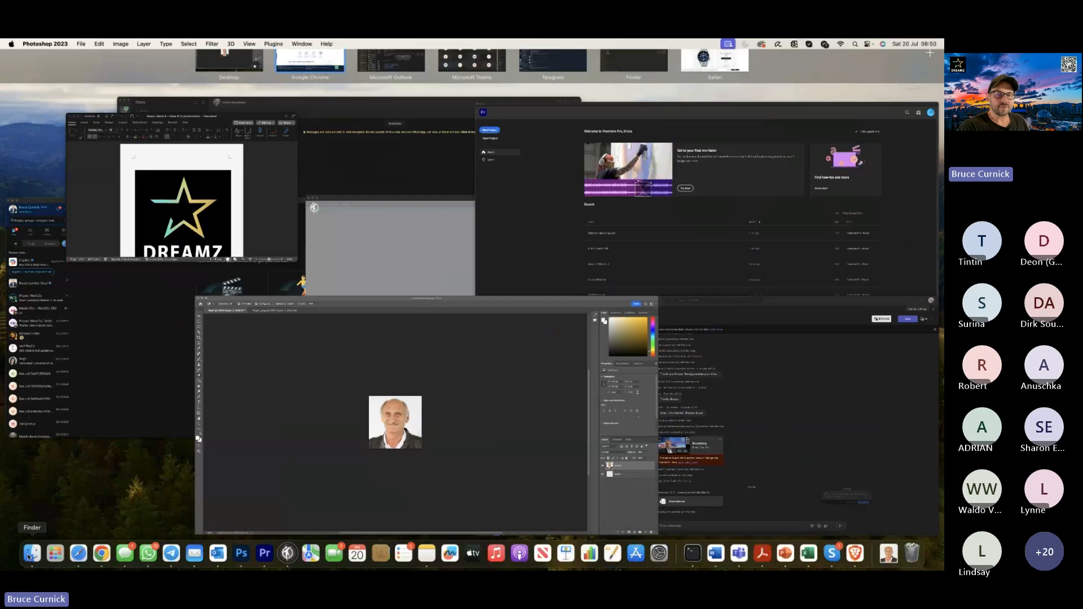
left_click(35, 184)
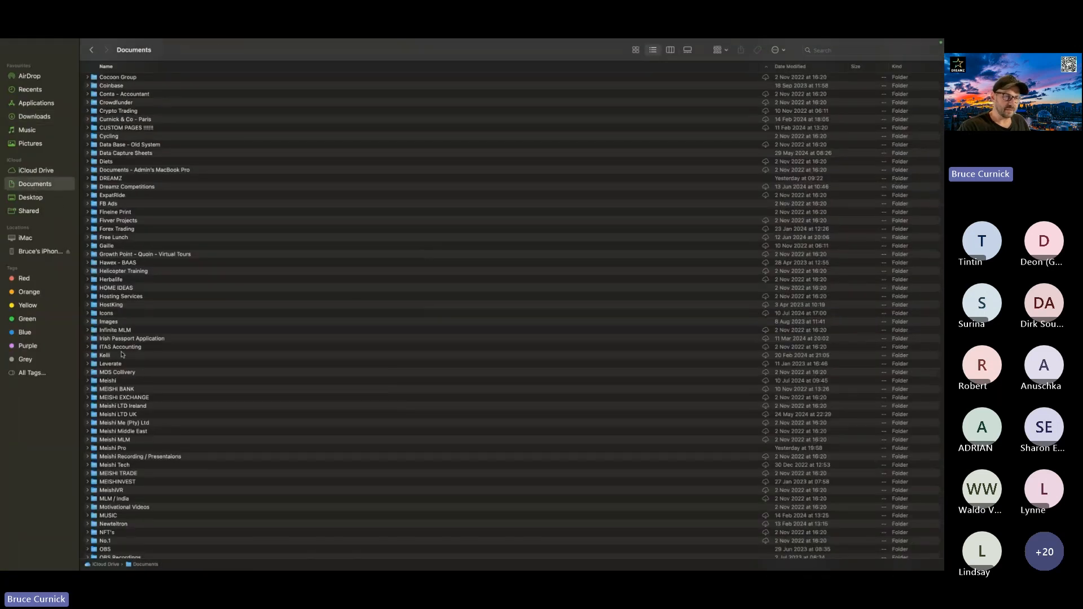
double_click(112, 314)
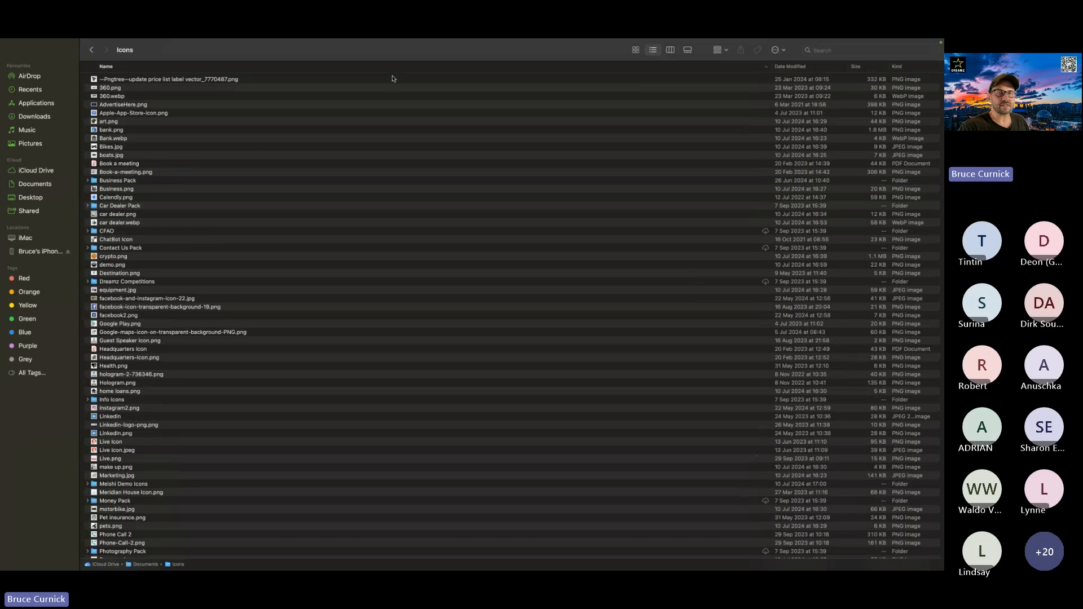
left_click(635, 50)
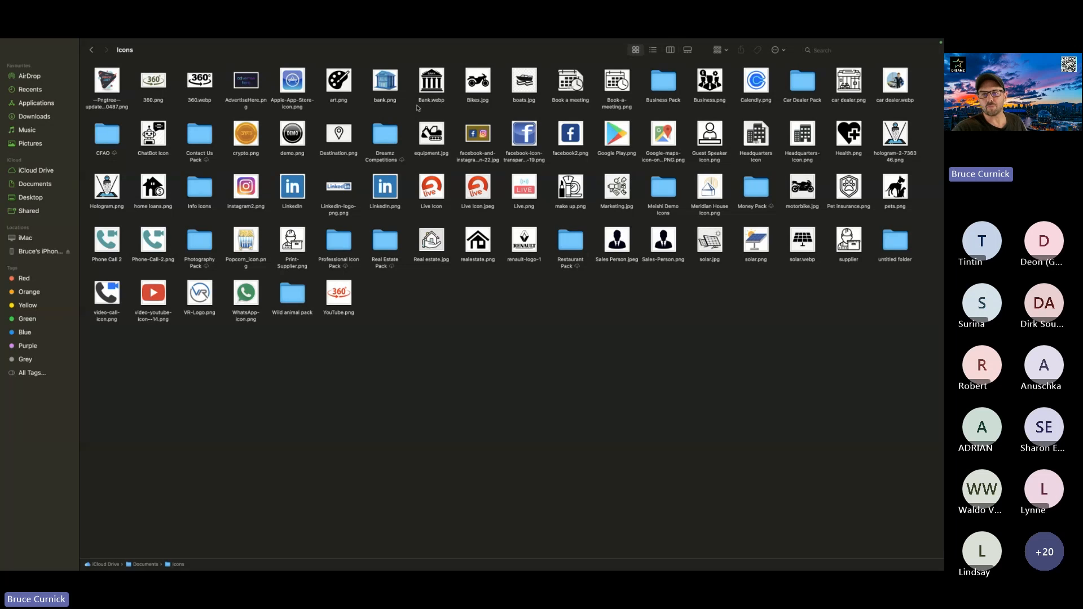
Open the PNG folder inside Business Pack to view its icon images.
double_click(663, 83)
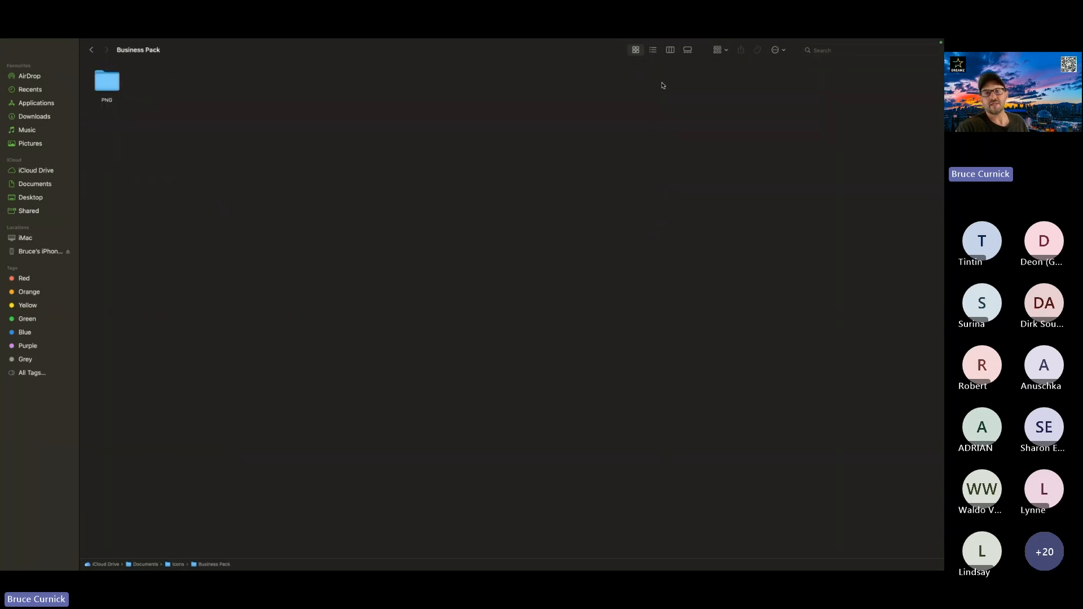
left_click(116, 82)
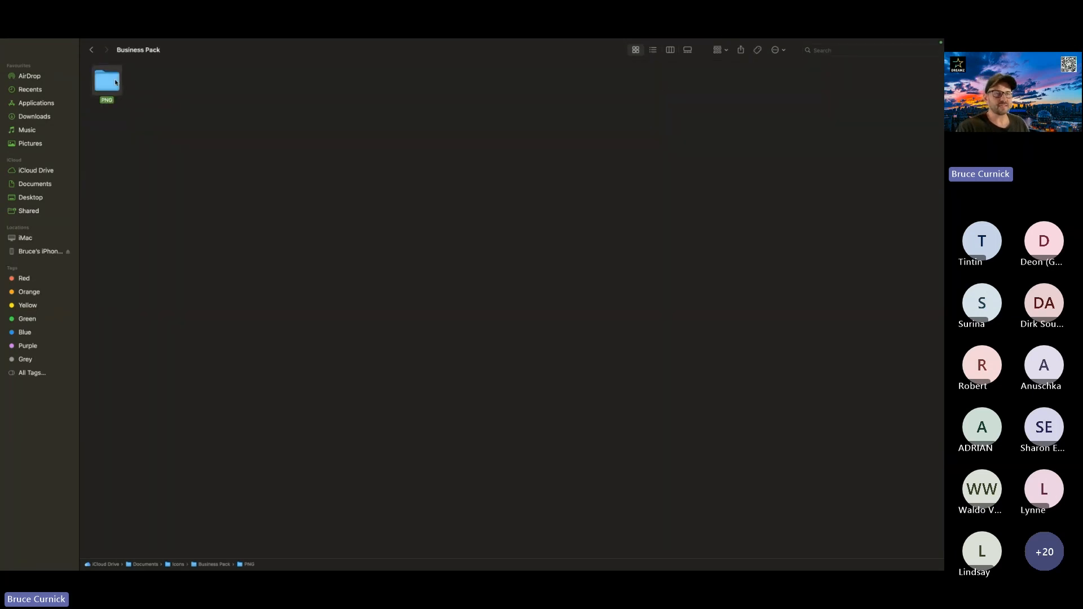
double_click(116, 82)
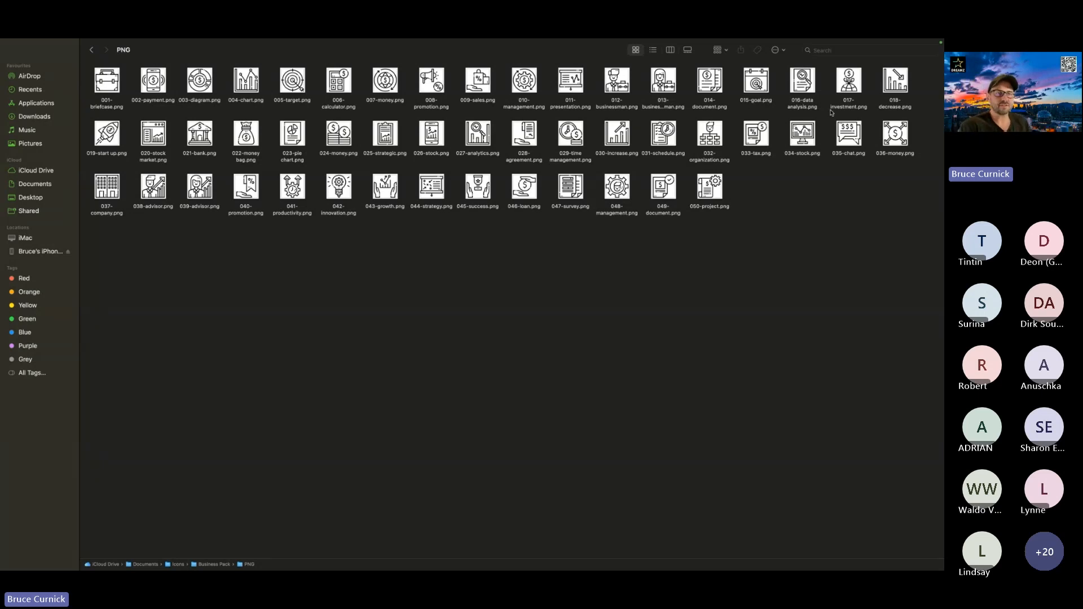
Switch back to Chrome and return to the Meishi business editing page.
key("ctrl+Up")
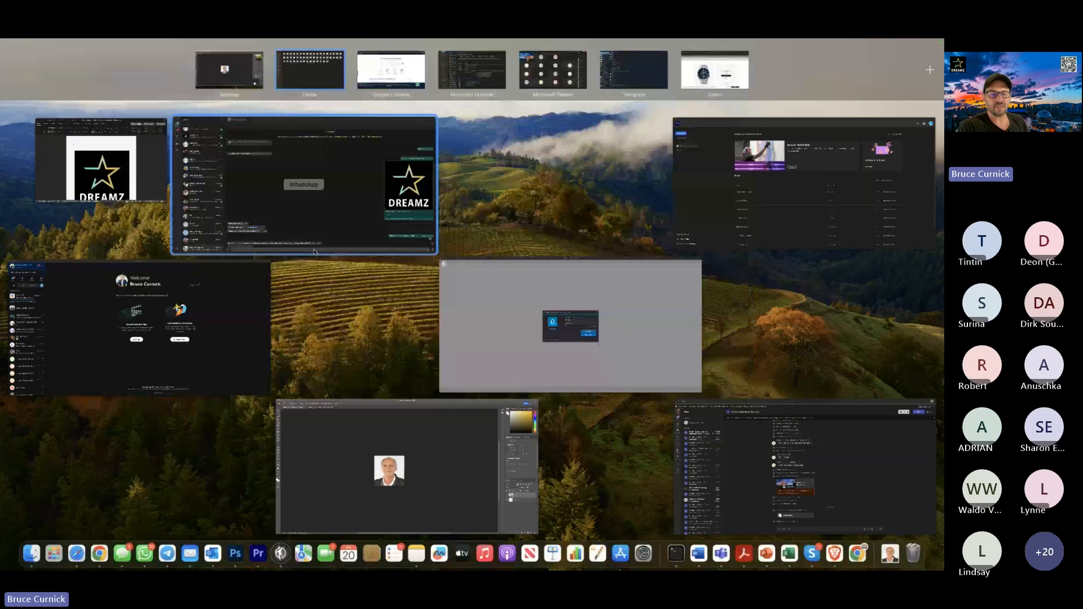
left_click(391, 69)
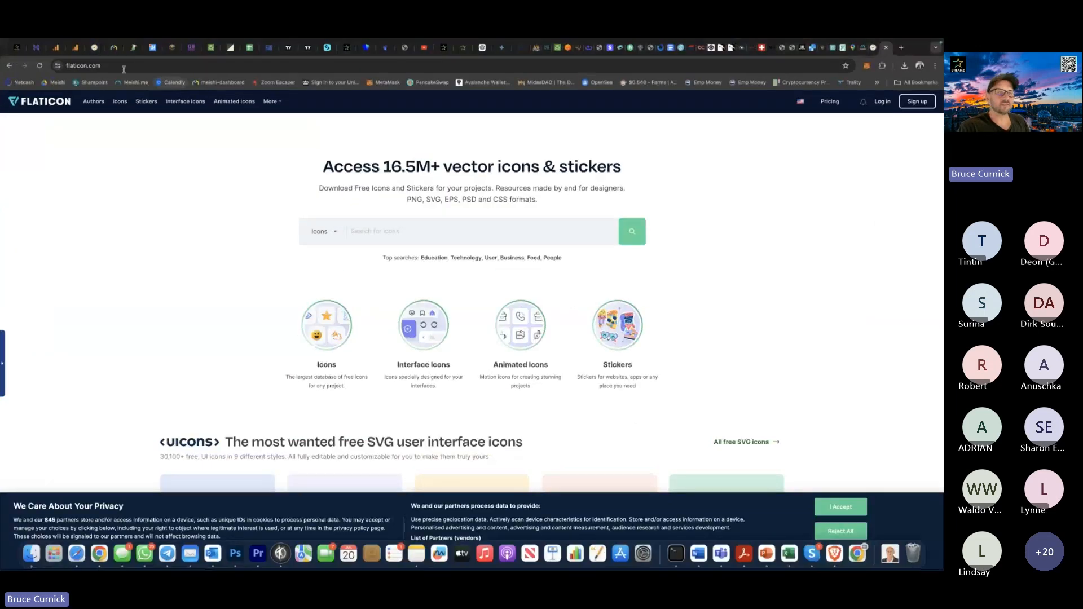
left_click(95, 47)
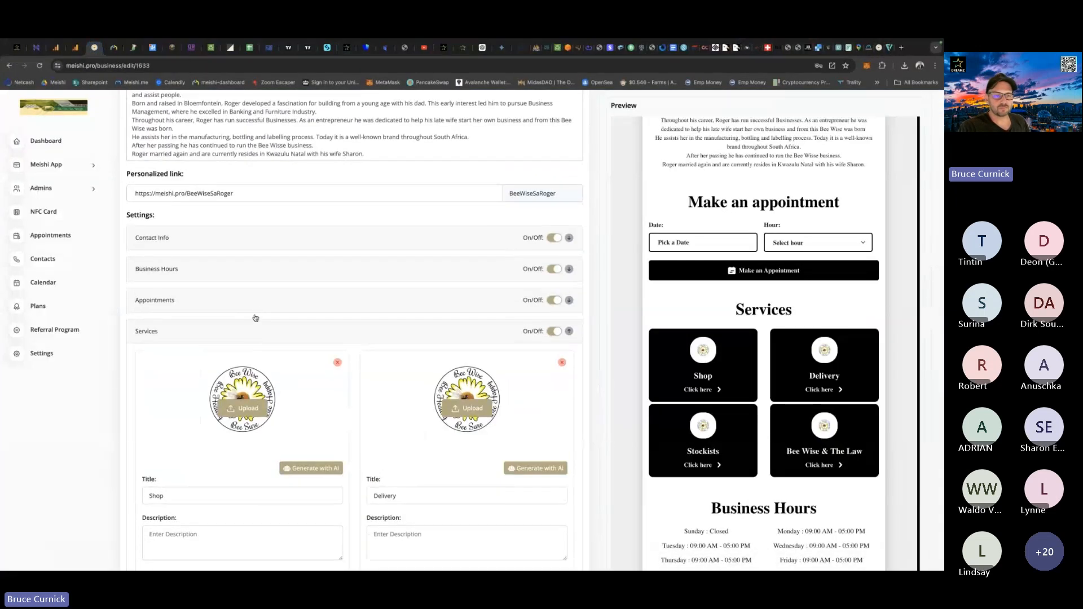
Upload 005-target.png from the Icons > Business Pack > PNG folder in Documents as the Shop service's image.
scroll(256, 318, "down", 3)
left_click(241, 264)
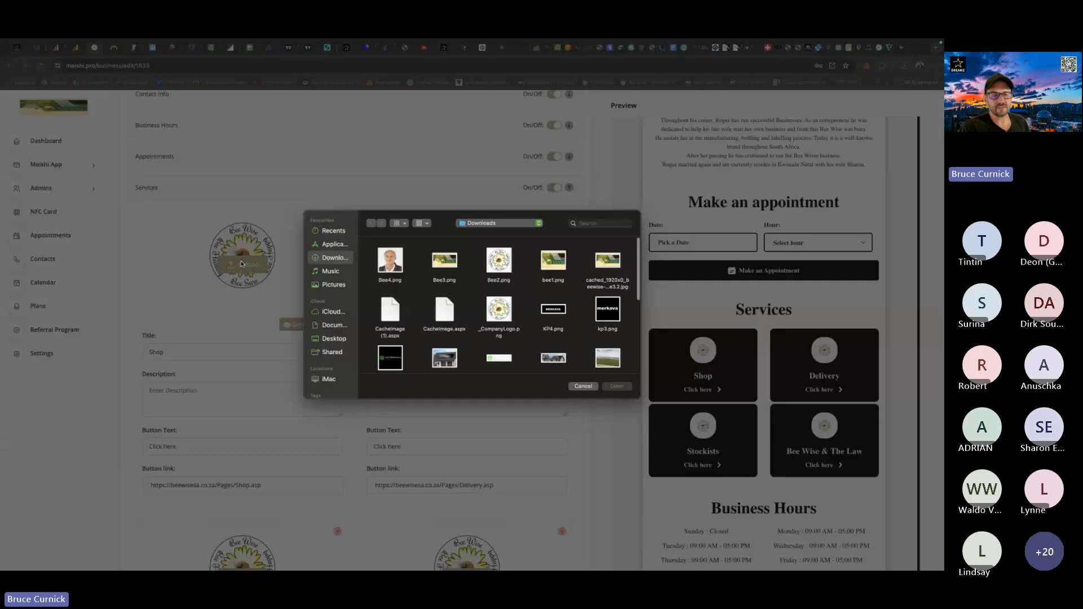
left_click(335, 326)
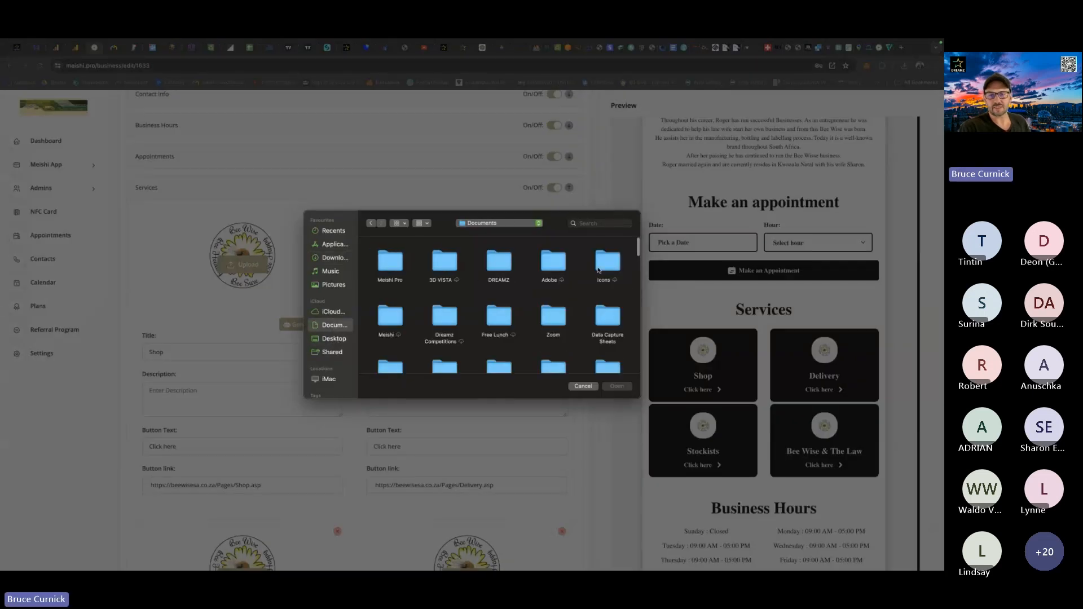
double_click(598, 270)
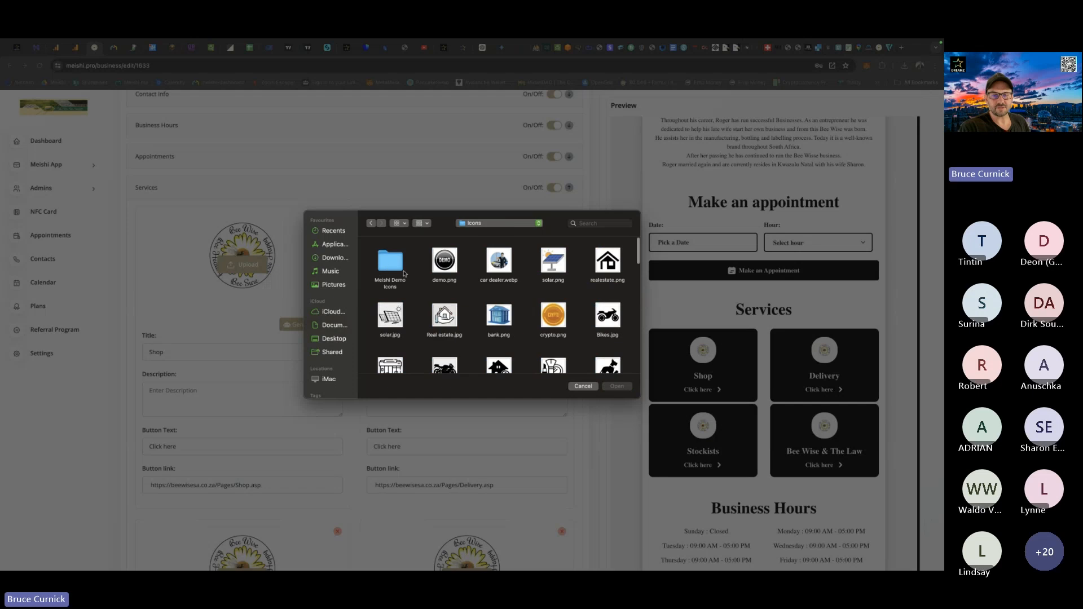
scroll(450, 301, "down", 10)
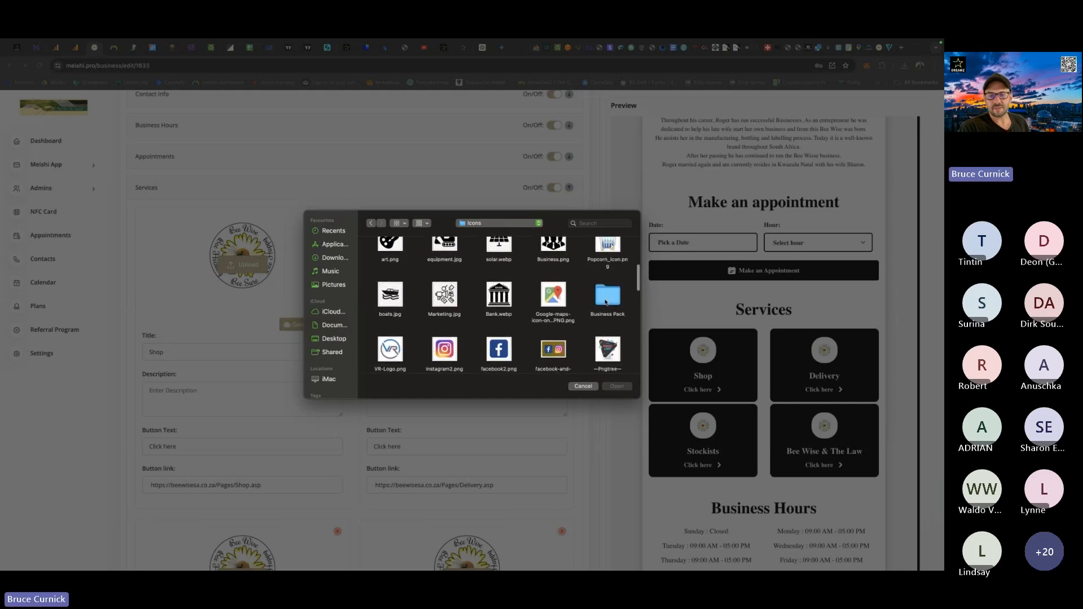
double_click(605, 298)
double_click(383, 261)
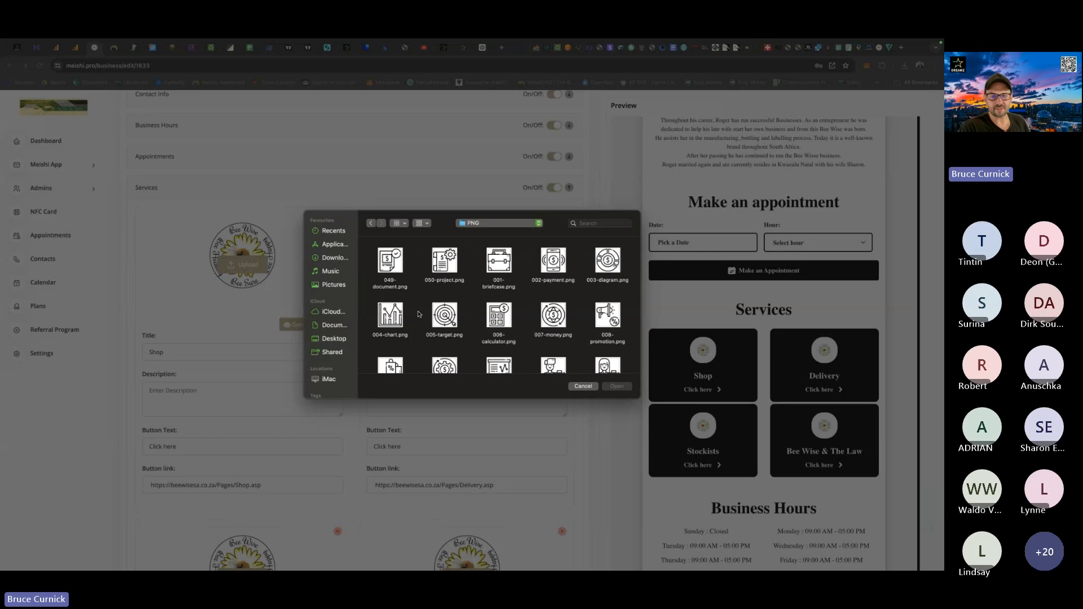
left_click(446, 317)
double_click(446, 317)
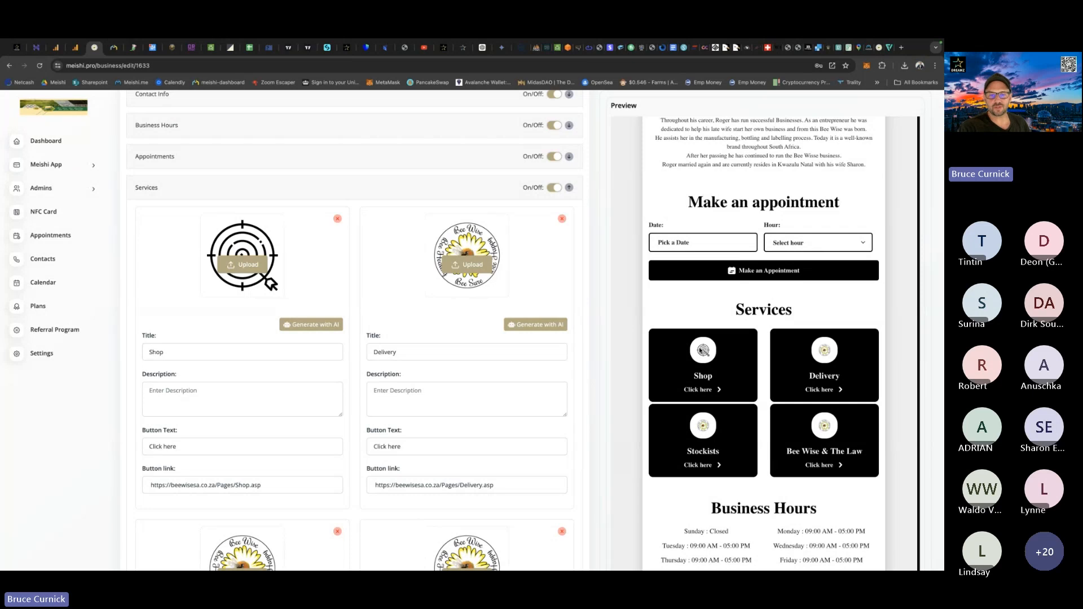
Replace the Shop service's image with Bee2.png from Downloads and save the business details.
left_click(252, 265)
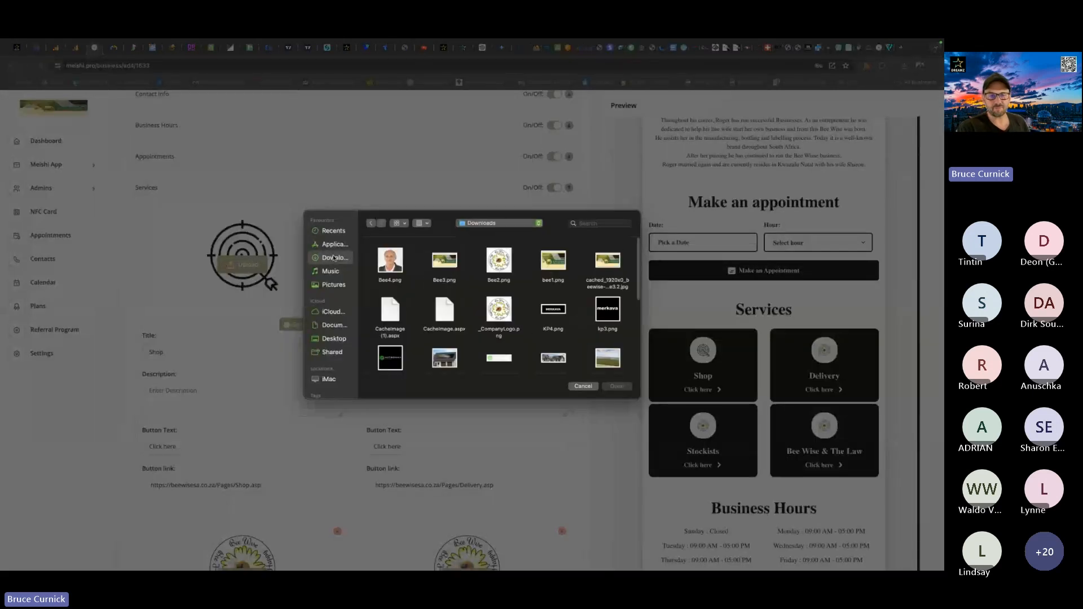
double_click(499, 261)
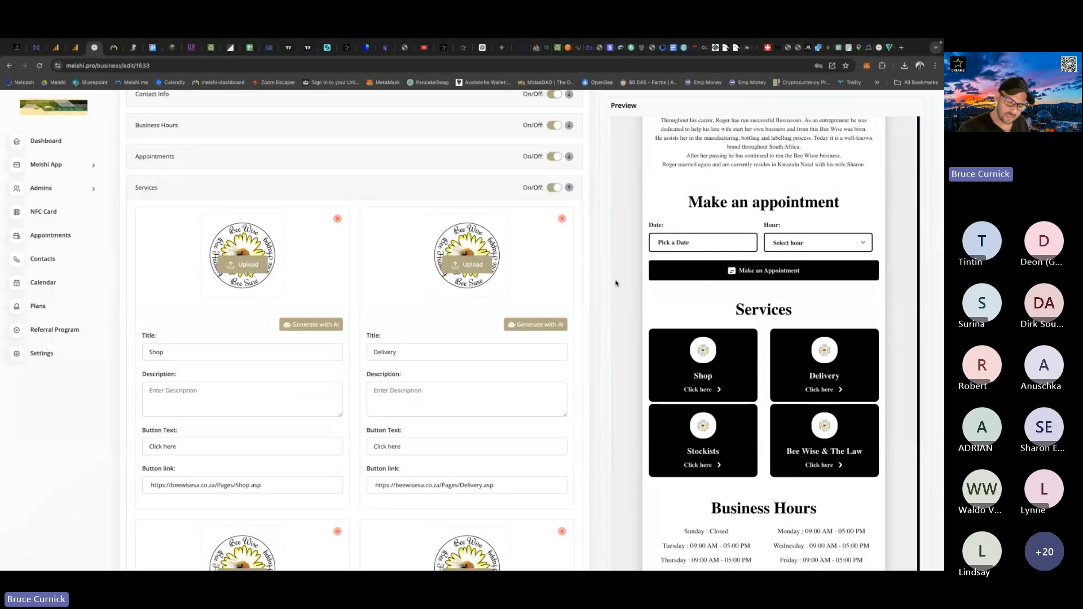
scroll(616, 283, "down", 10)
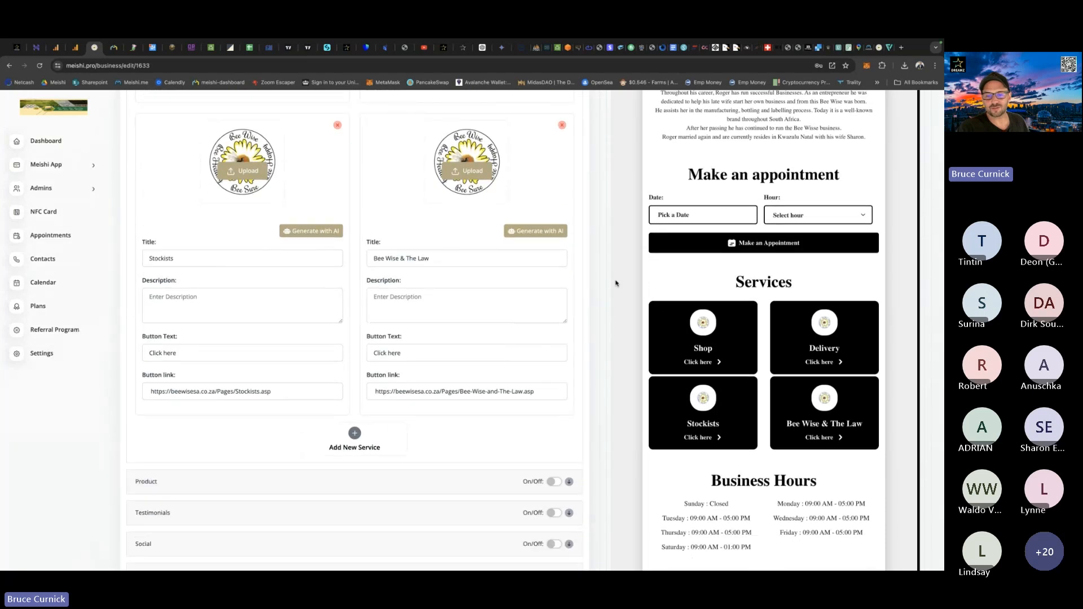
left_click(543, 517)
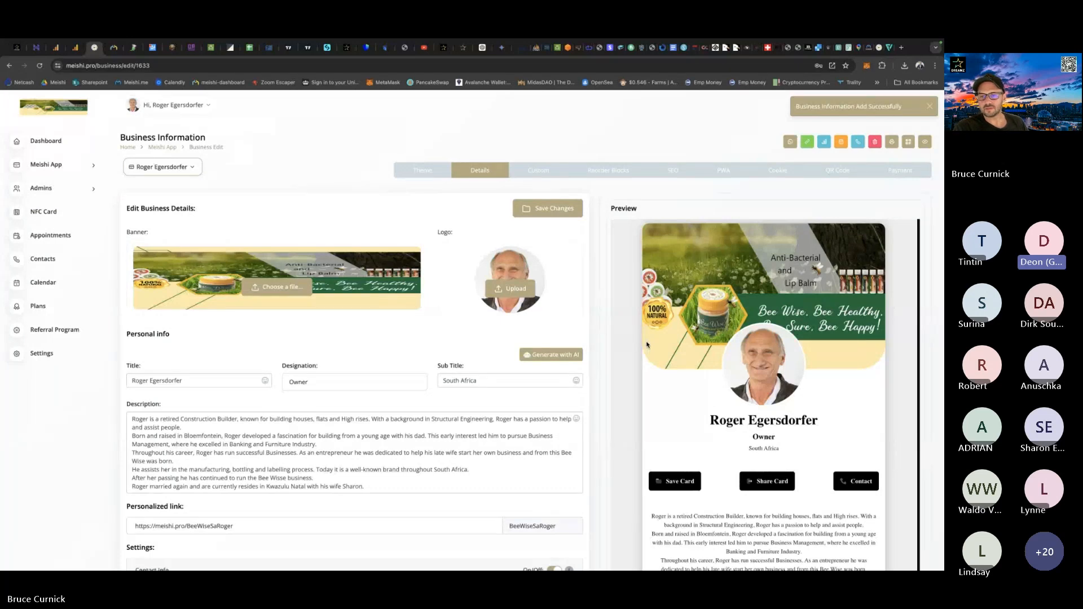
Review the saved card in the preview, then reopen the Services section and look over its four service entries.
scroll(648, 344, "down", 10)
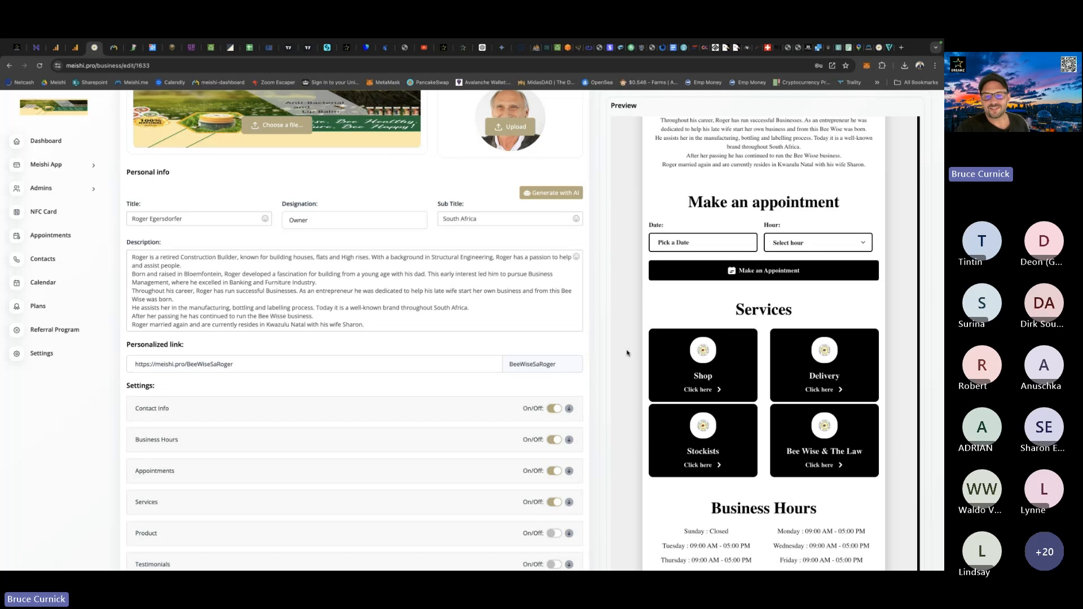
scroll(584, 351, "down", 5)
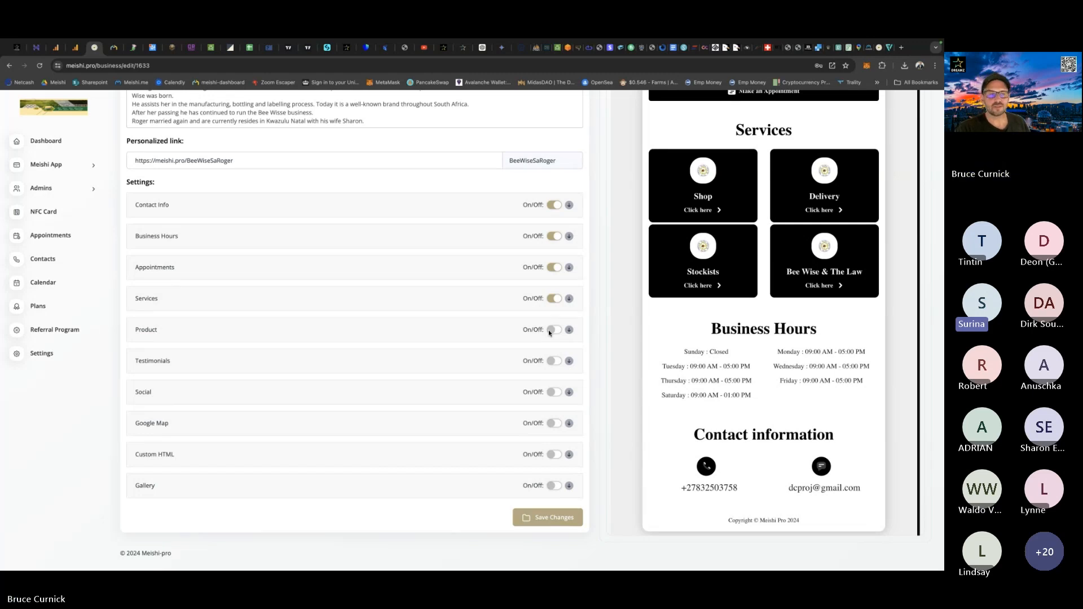
left_click(569, 299)
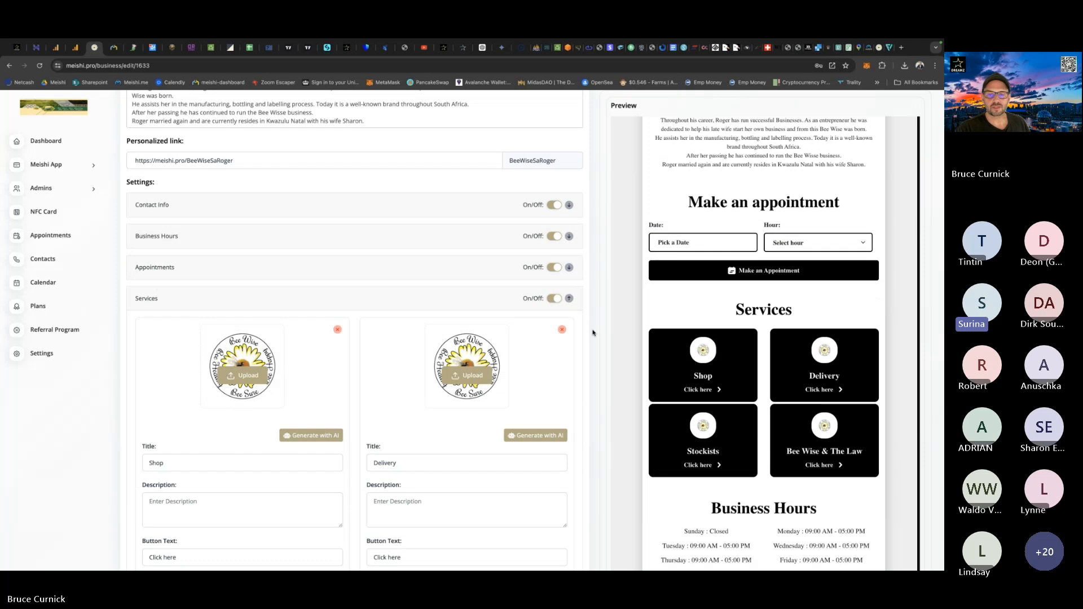
scroll(593, 333, "down", 4)
scroll(593, 332, "up", 1)
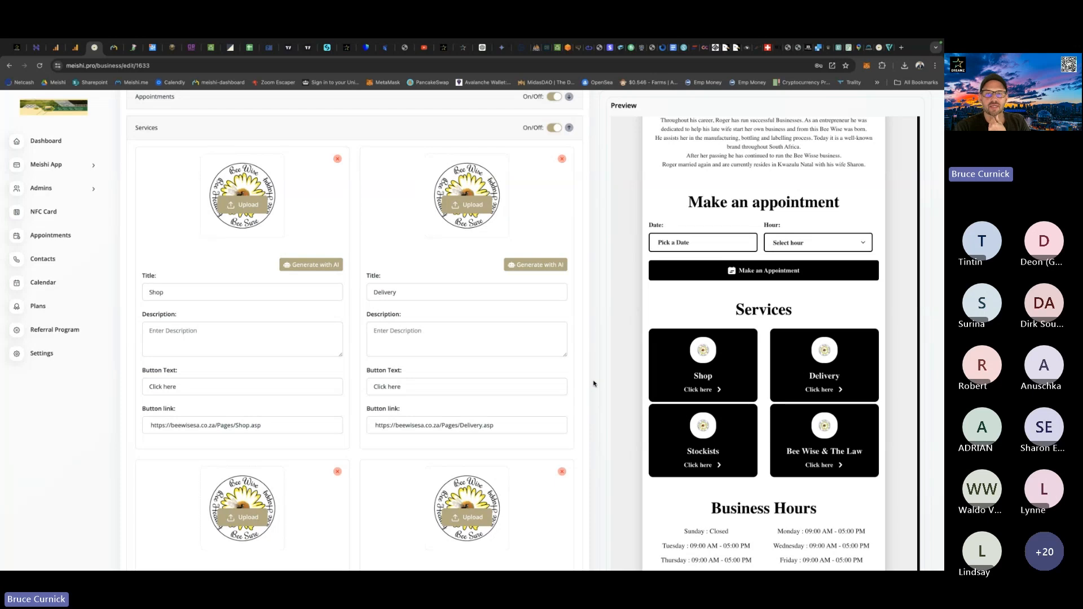
Look over the personal info, the settings sections and the four service entries on the business details page.
scroll(594, 384, "up", 10)
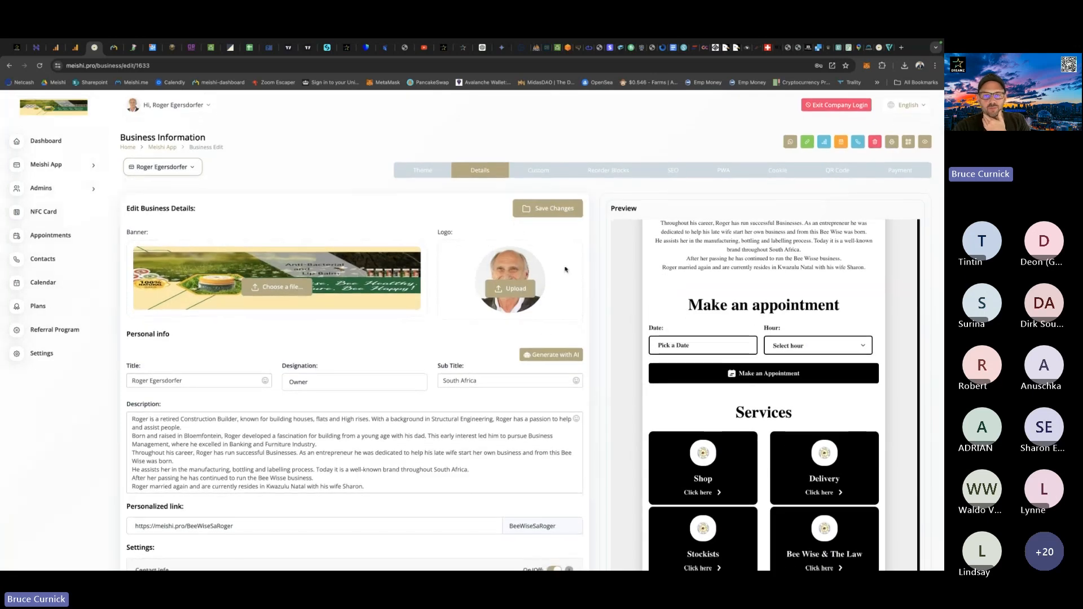
scroll(564, 271, "down", 6)
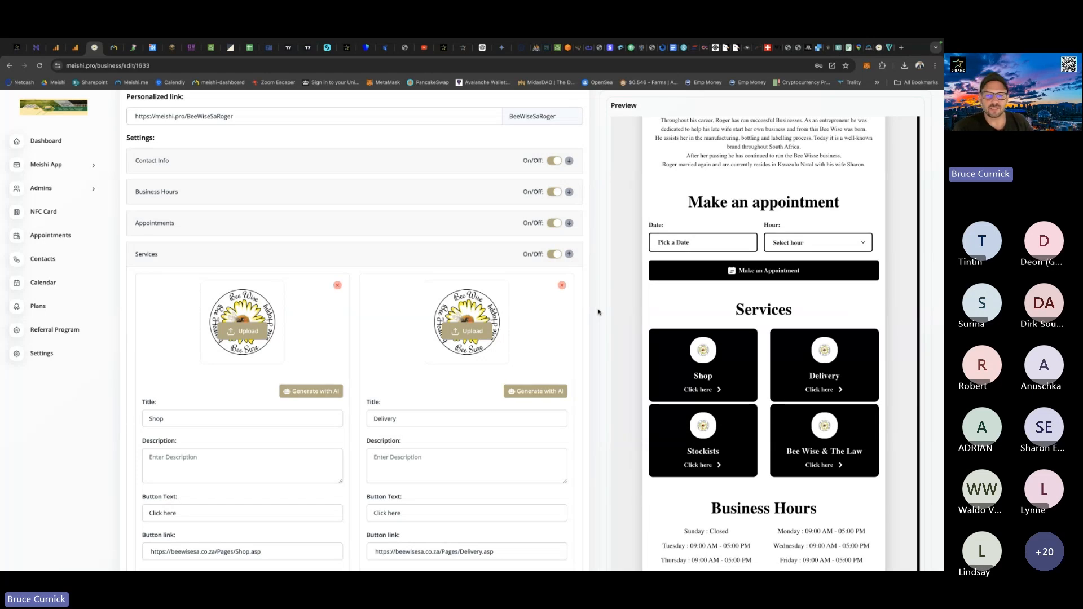
scroll(524, 256, "up", 3)
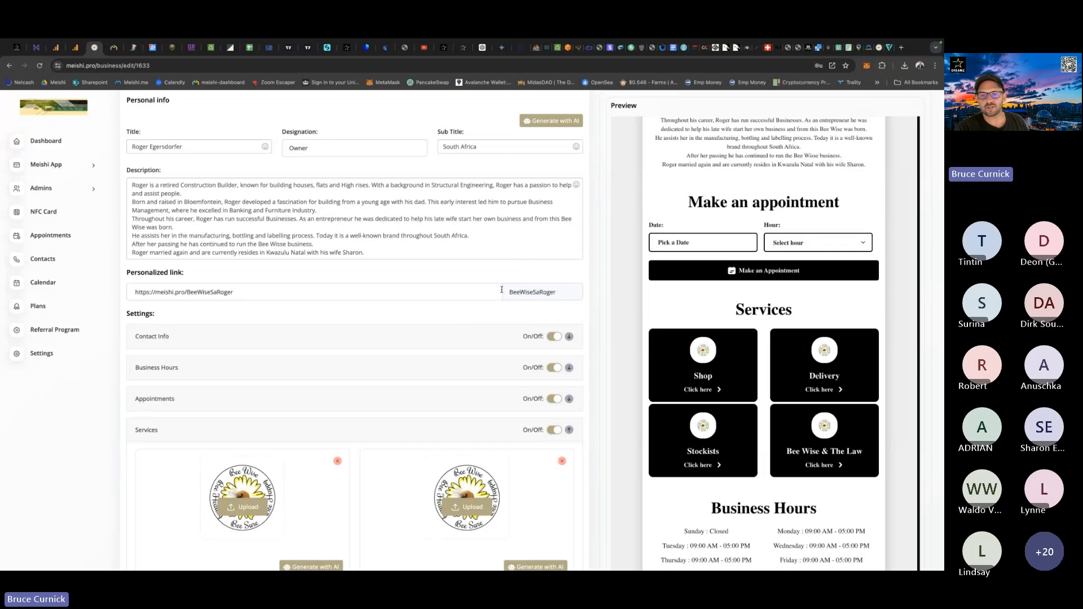
scroll(547, 355, "down", 7)
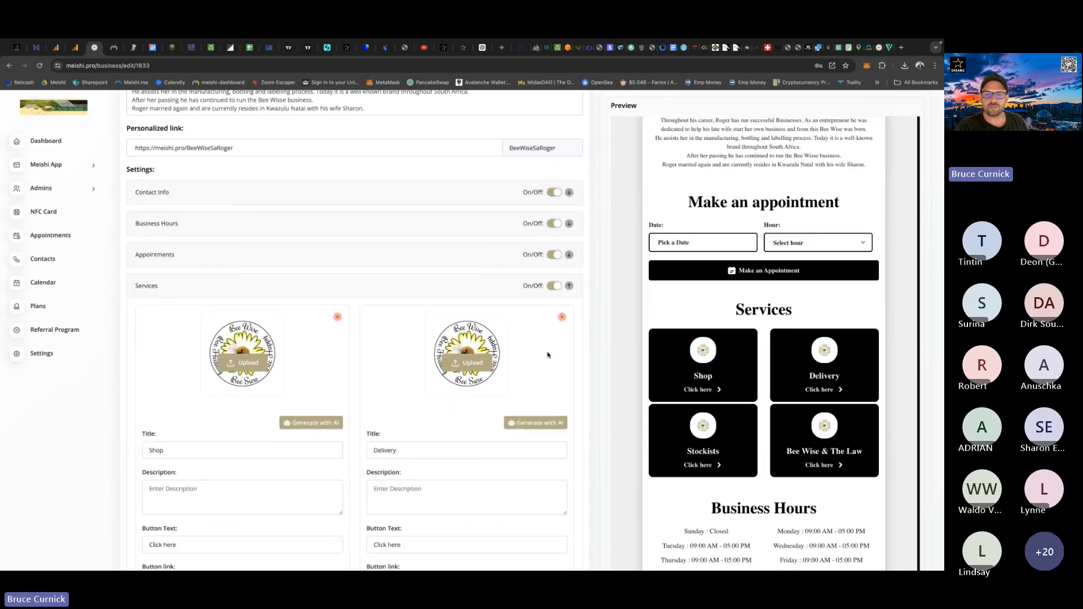
scroll(547, 355, "down", 2)
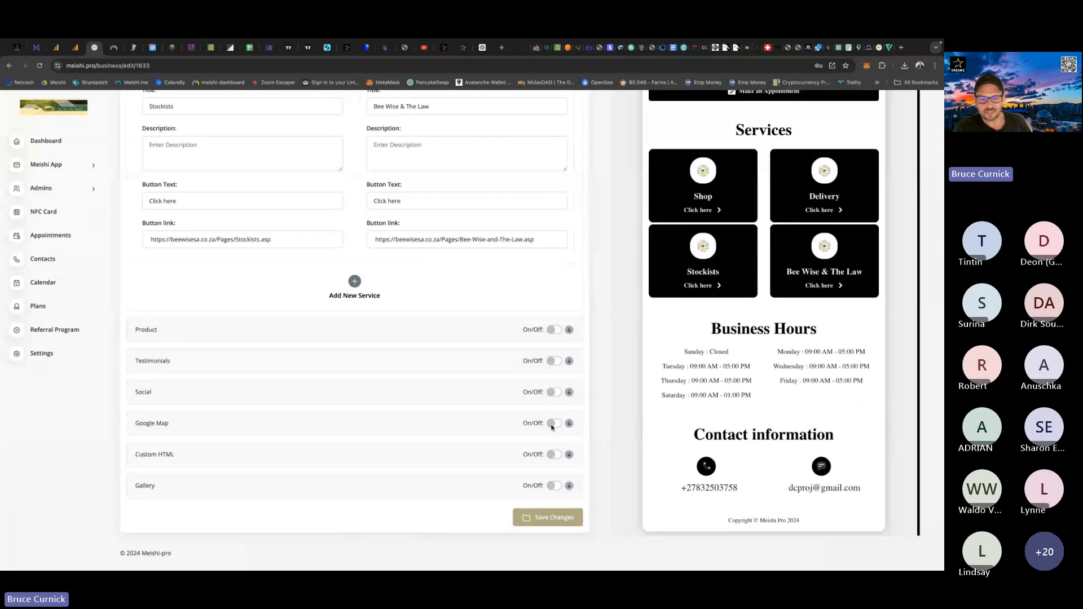
scroll(510, 385, "up", 3)
scroll(511, 385, "up", 2)
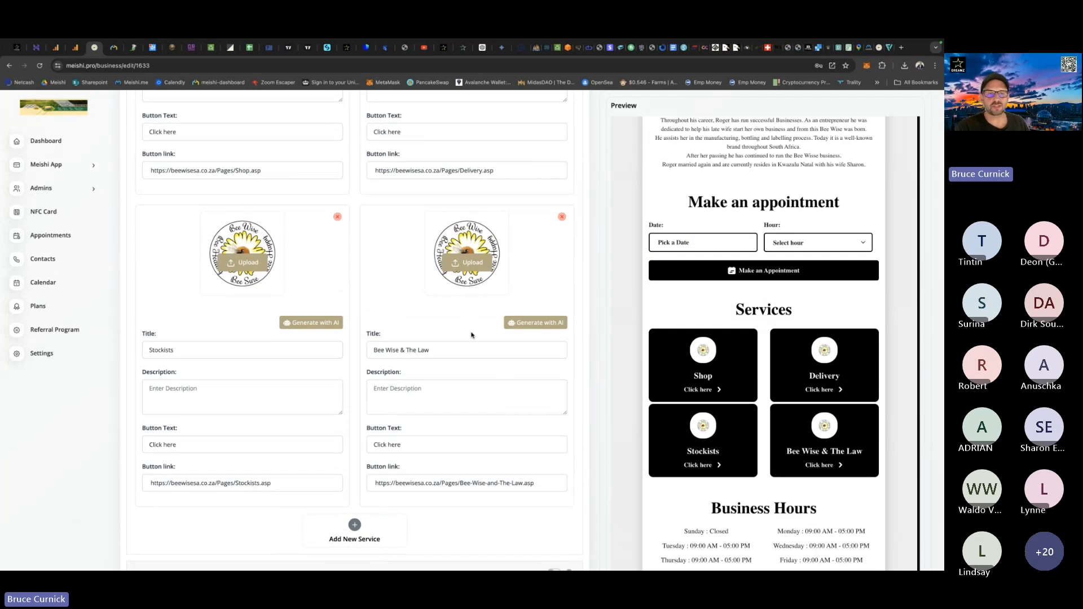
scroll(326, 308, "up", 6)
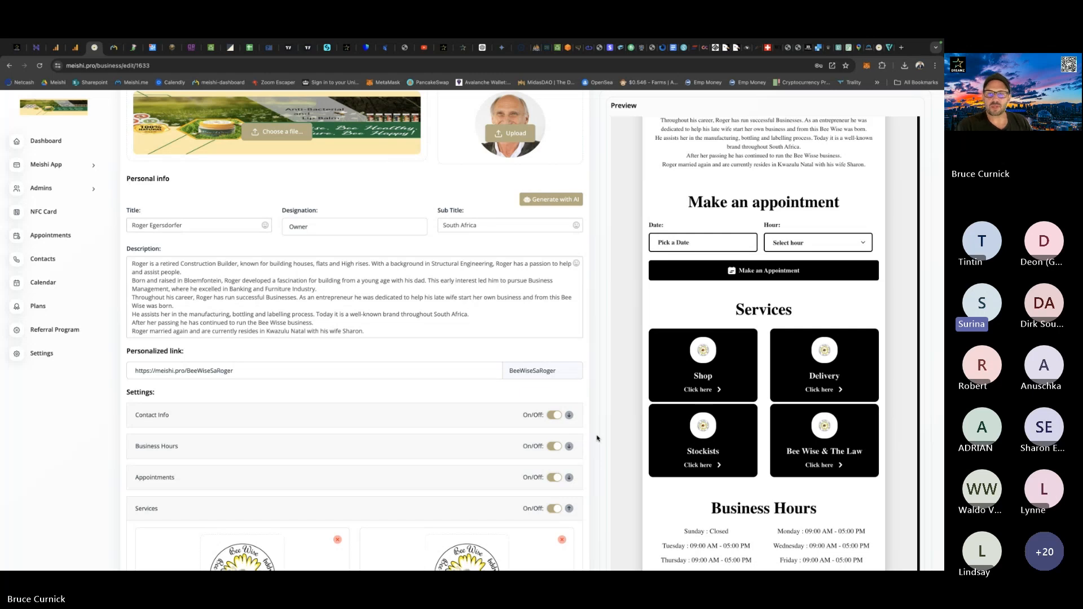
scroll(597, 438, "up", 3)
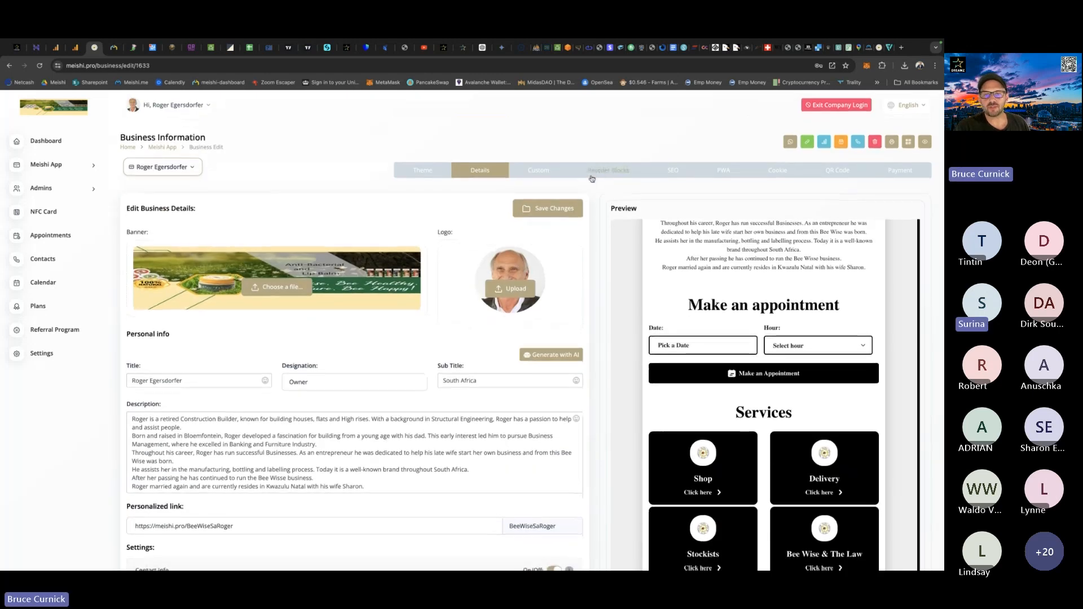
Check the card's block order, then return to the business details and save them.
left_click(605, 172)
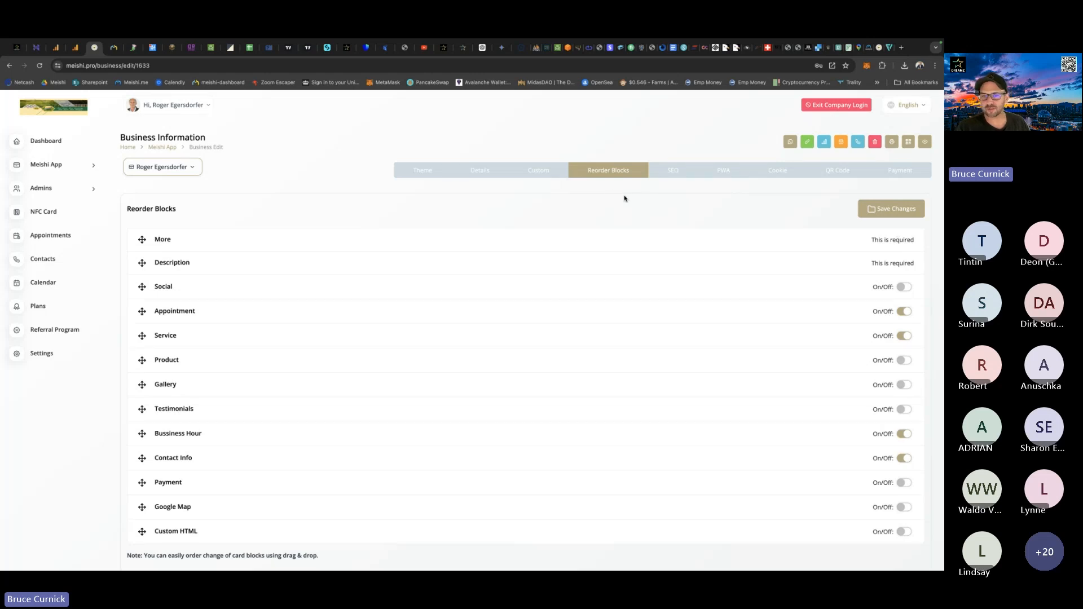
left_click(474, 173)
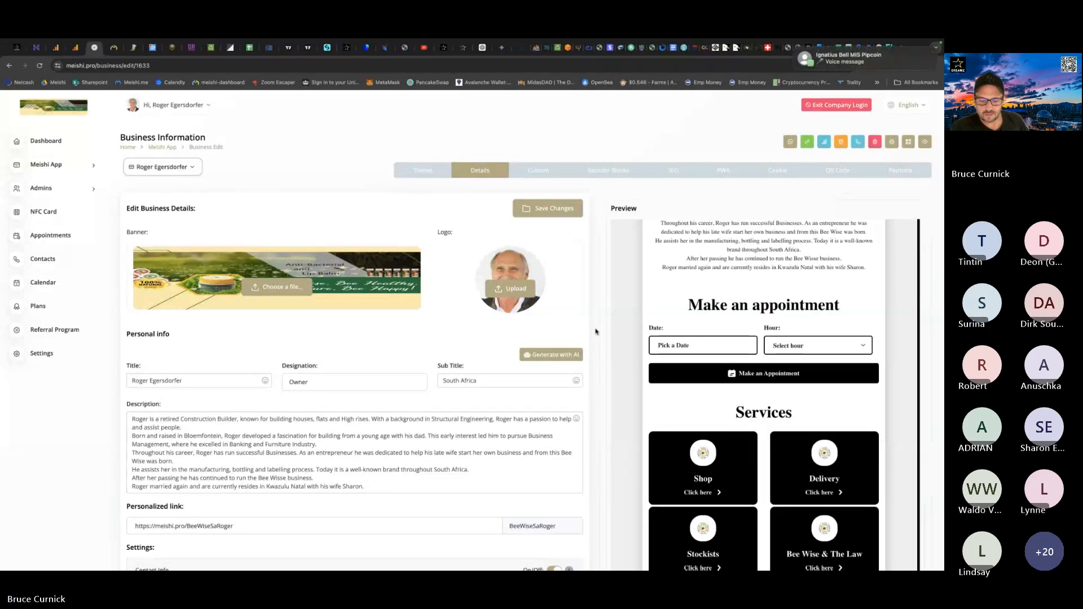
scroll(596, 331, "down", 2)
scroll(596, 332, "down", 8)
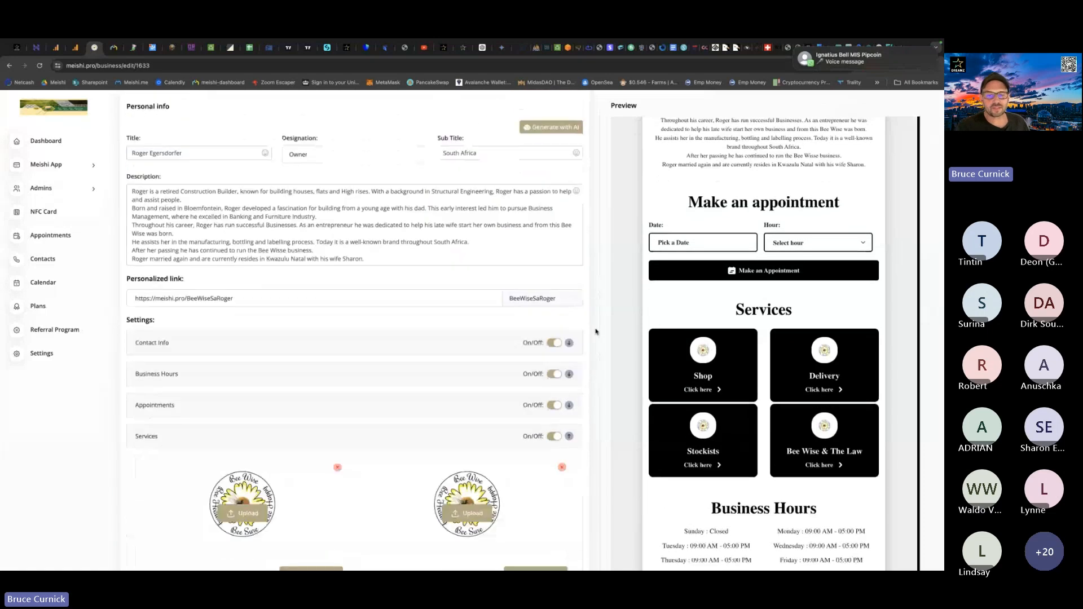
scroll(596, 332, "down", 3)
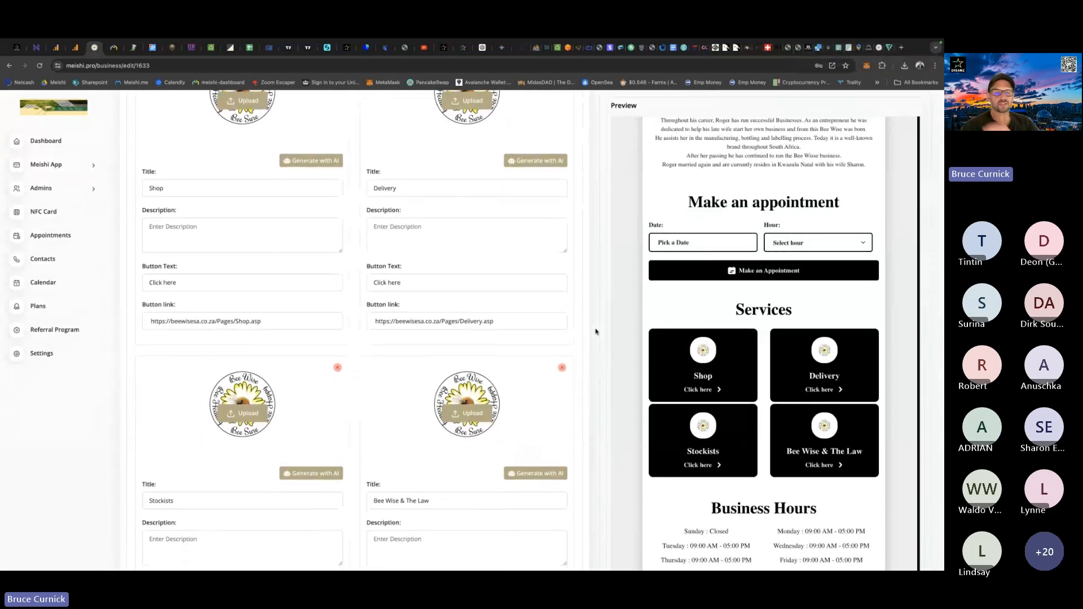
scroll(595, 332, "down", 3)
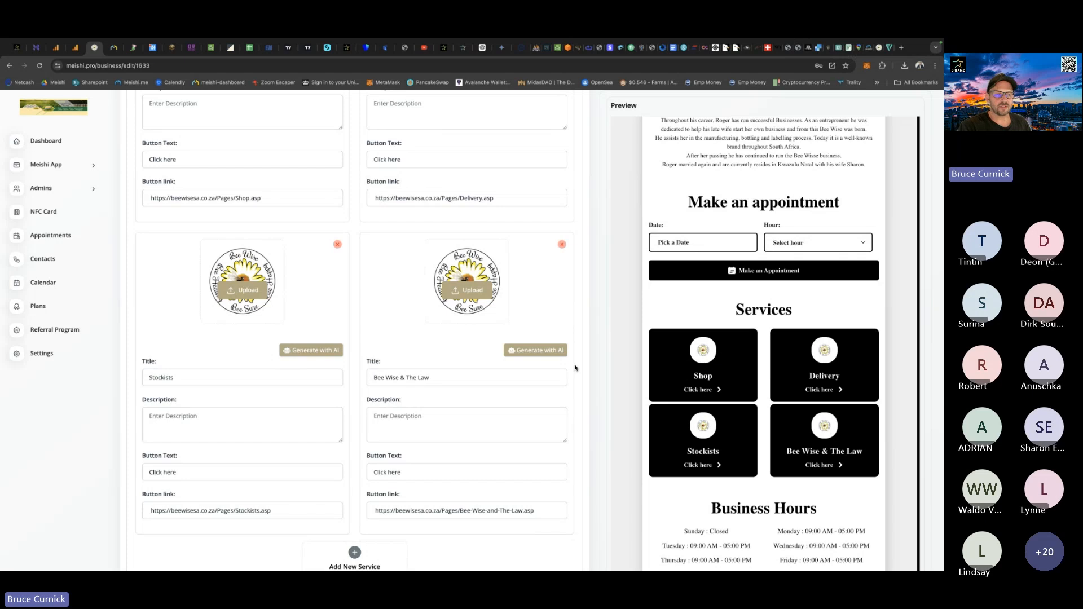
scroll(593, 344, "up", 10)
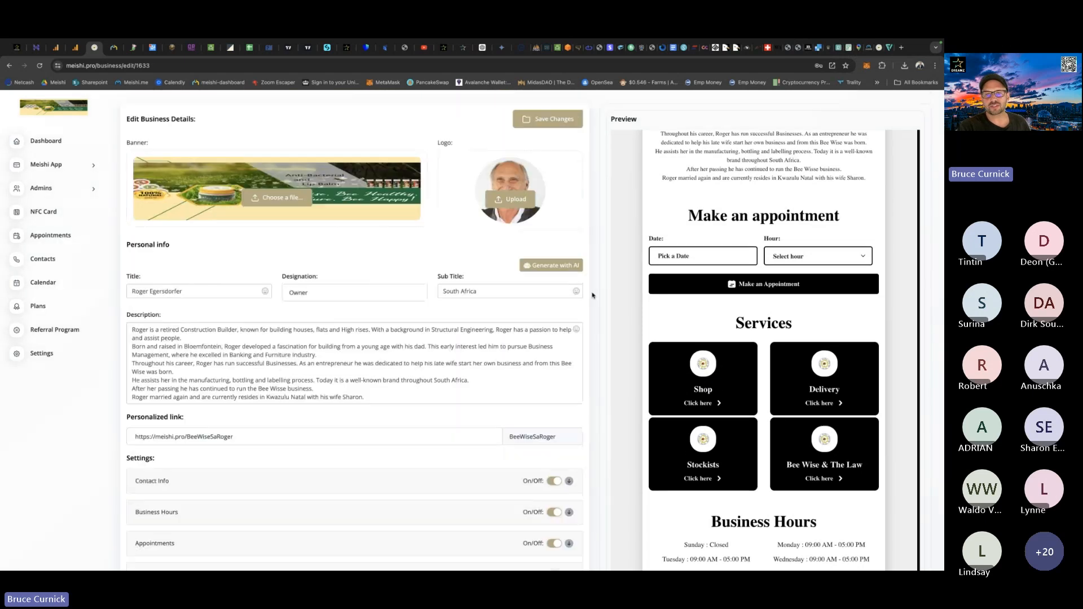
left_click(557, 127)
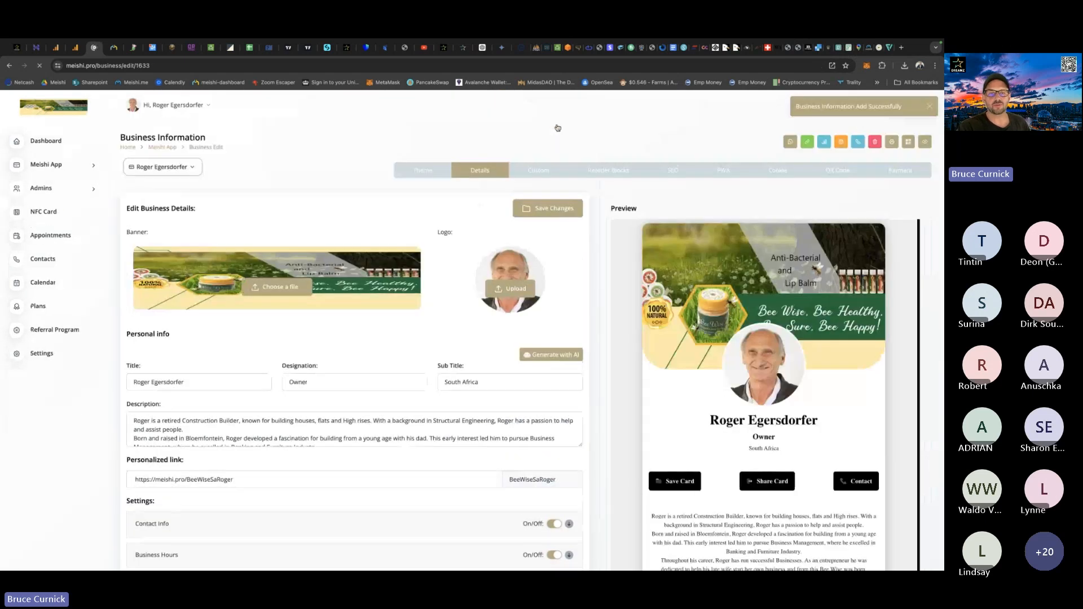
Copy the share link from the Referral Program page and reopen the business's details for editing.
left_click(62, 334)
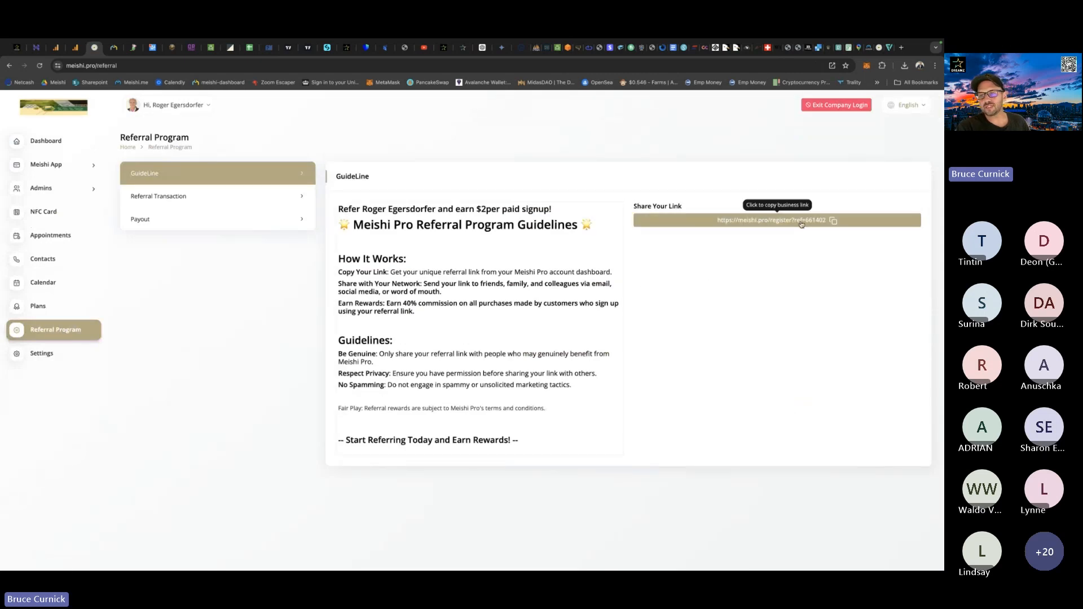
left_click(833, 221)
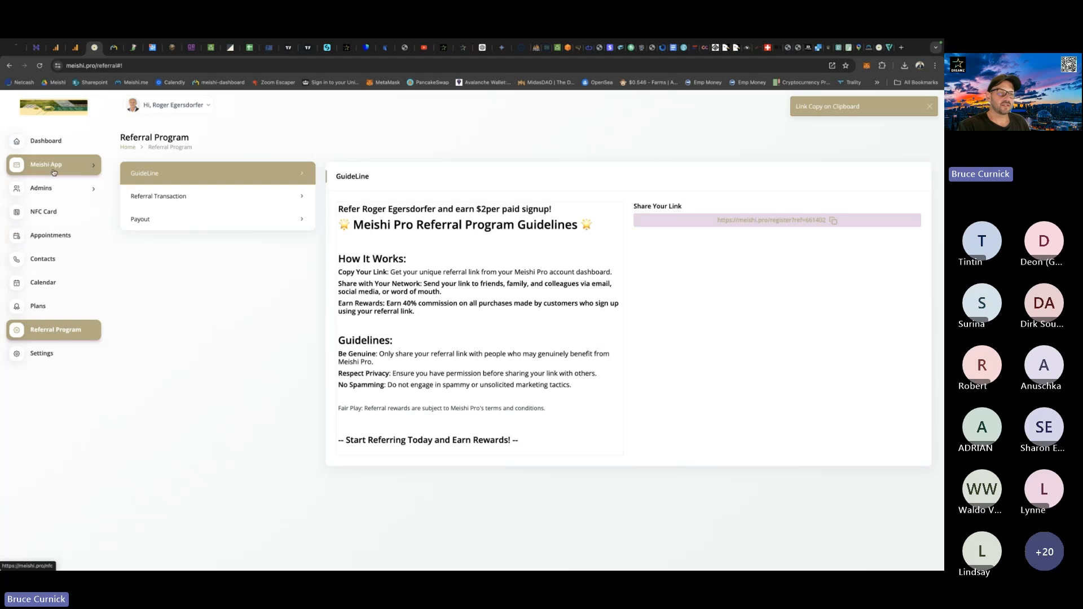
left_click(52, 207)
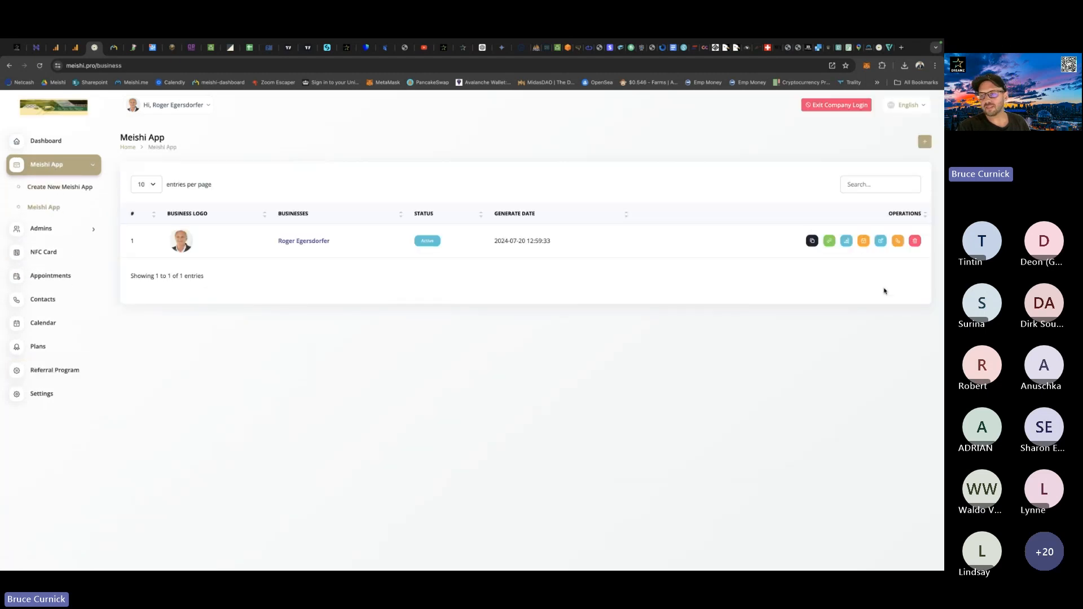
left_click(879, 243)
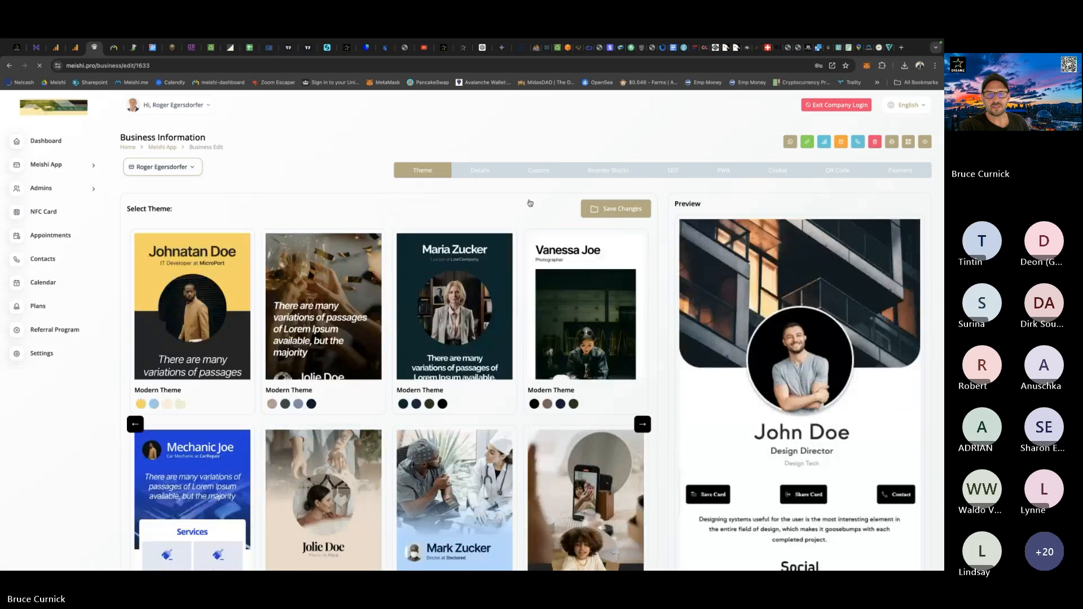
left_click(480, 170)
Add a fifth entry under Services and paste the copied referral link as its button link.
scroll(563, 319, "down", 8)
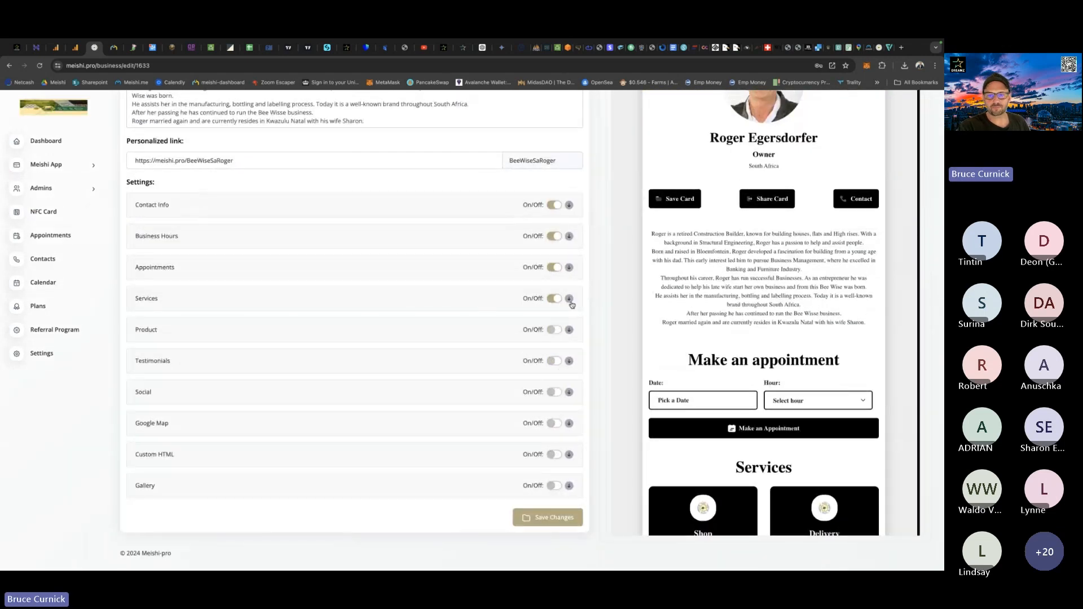
left_click(569, 298)
scroll(526, 366, "down", 5)
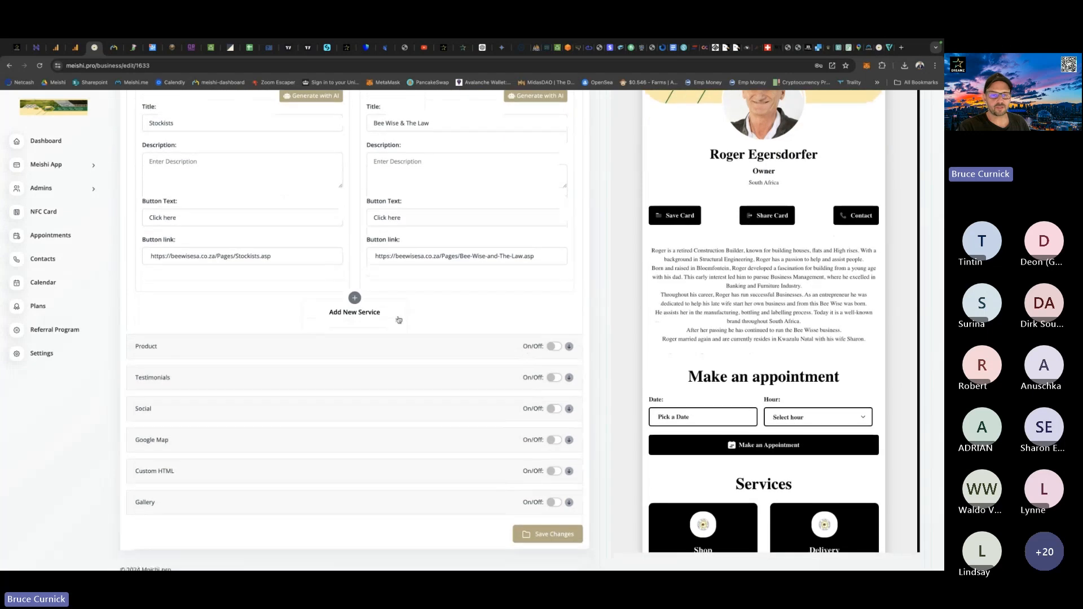
left_click(354, 312)
scroll(172, 362, "down", 3)
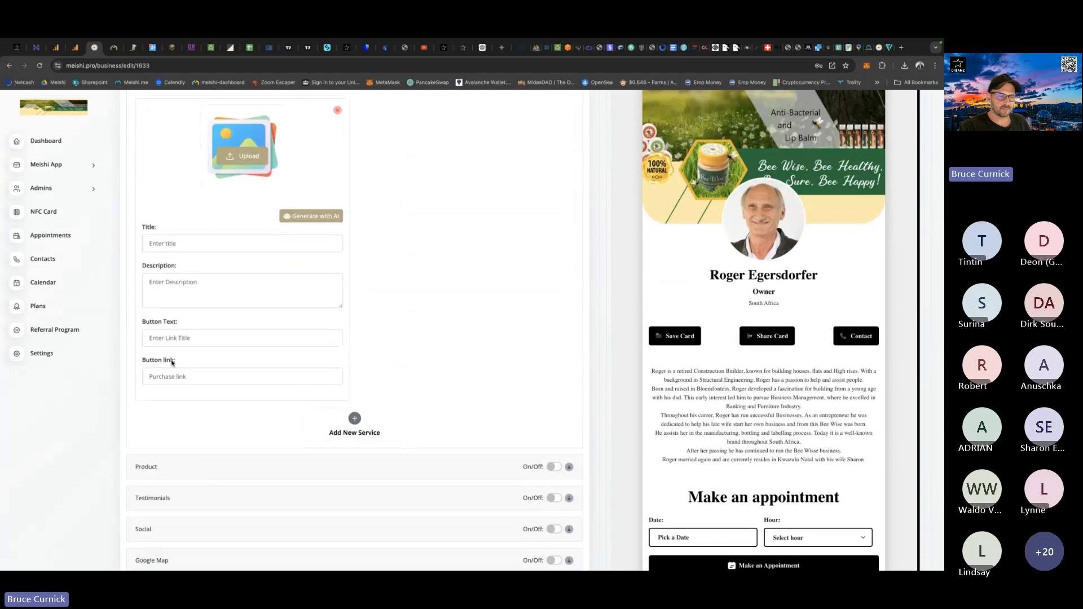
left_click(162, 375)
key("ctrl+v")
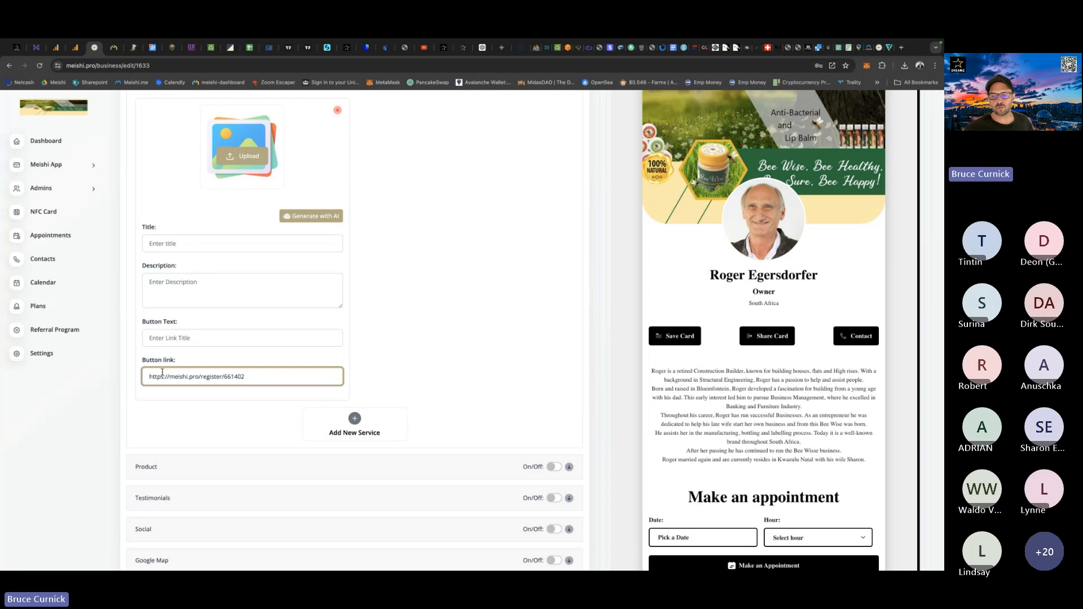
Title the new service "Purchase A Meishi Pro" and set its button text to "Buy Now".
left_click(169, 244)
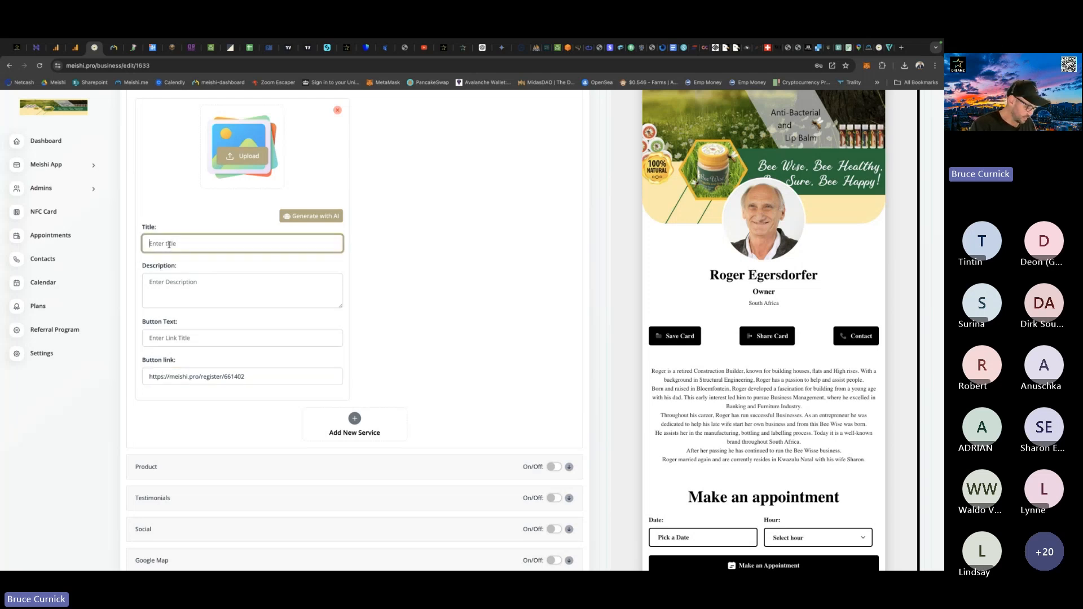
type("Purchase")
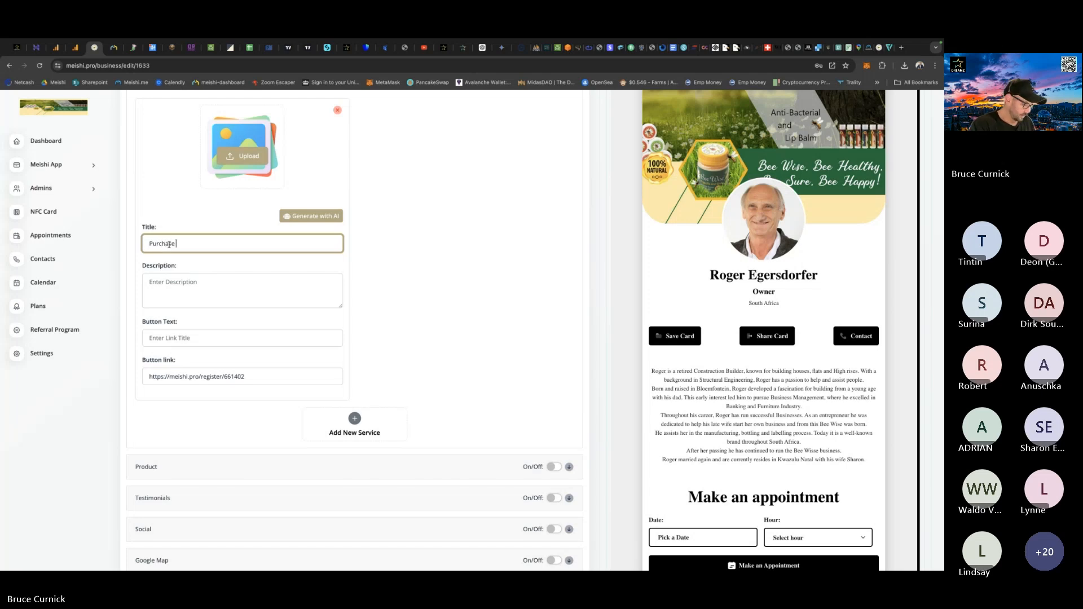
type(" A M")
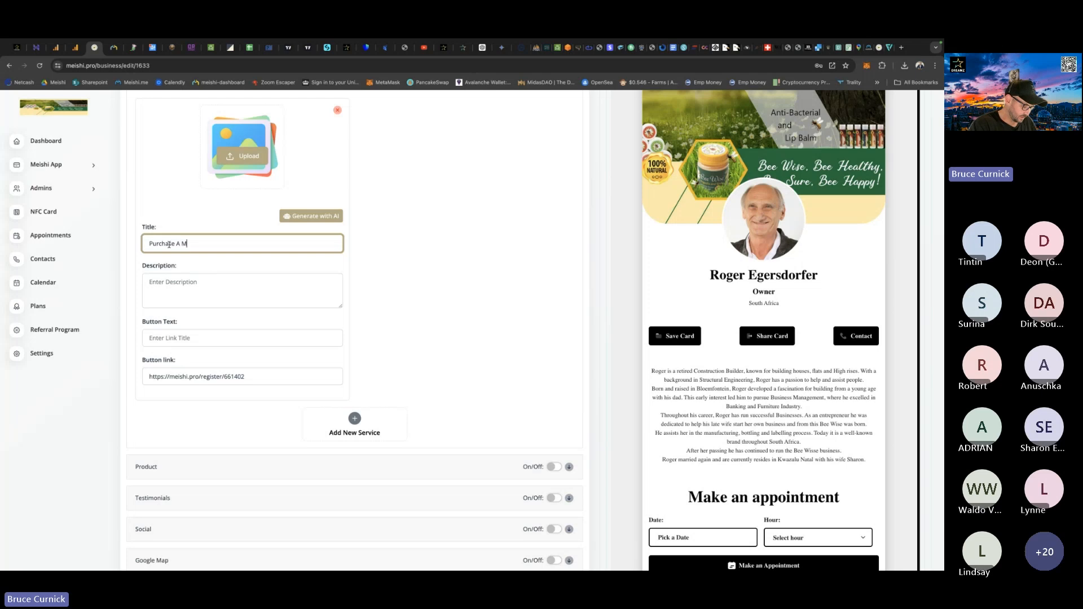
type("eishi P")
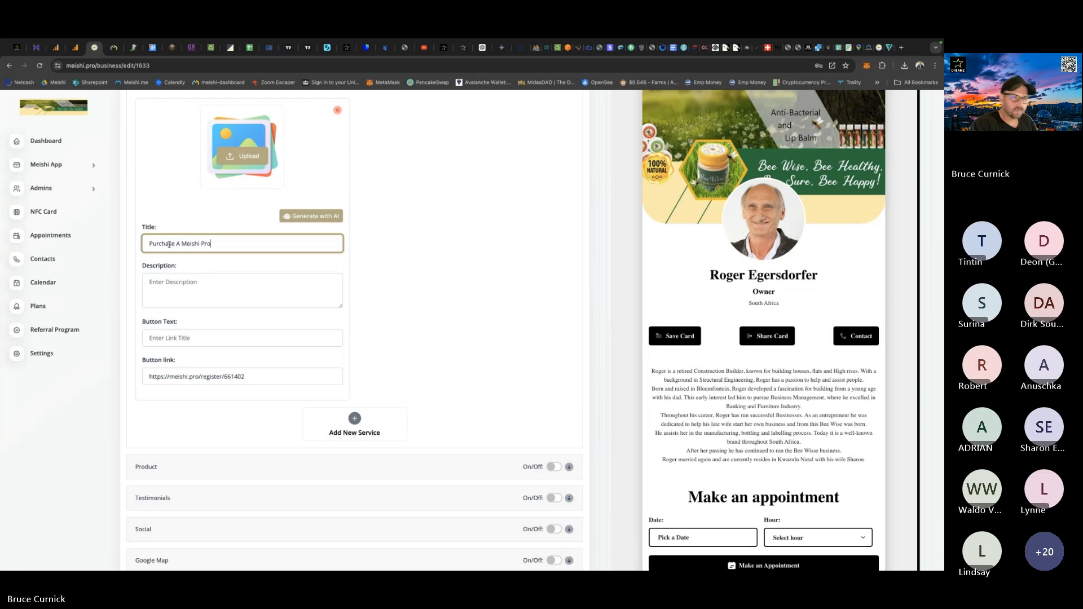
type("ro")
left_click(160, 338)
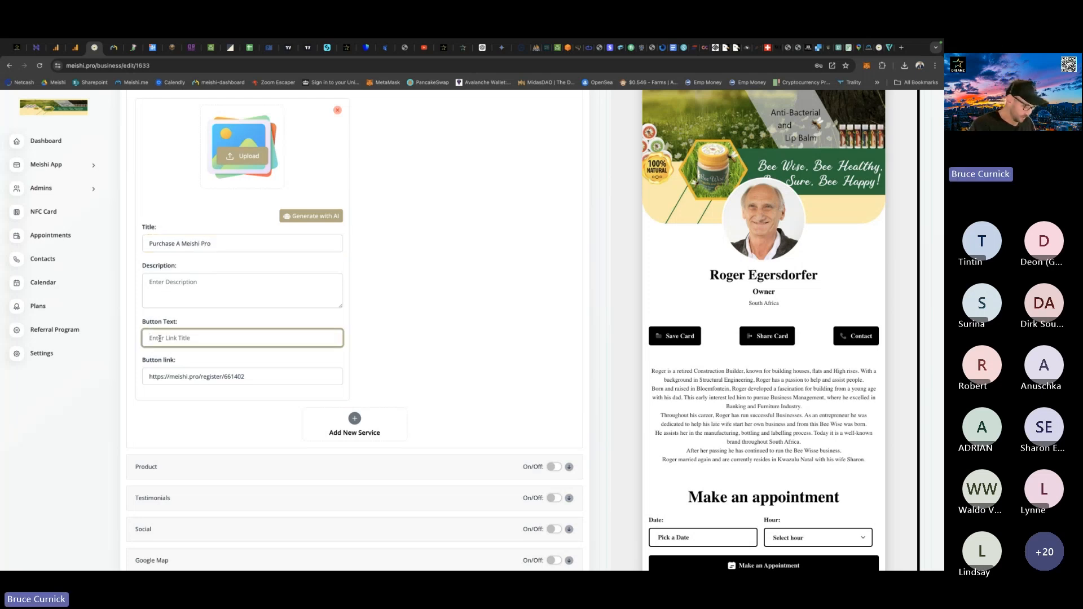
type("Buy Now")
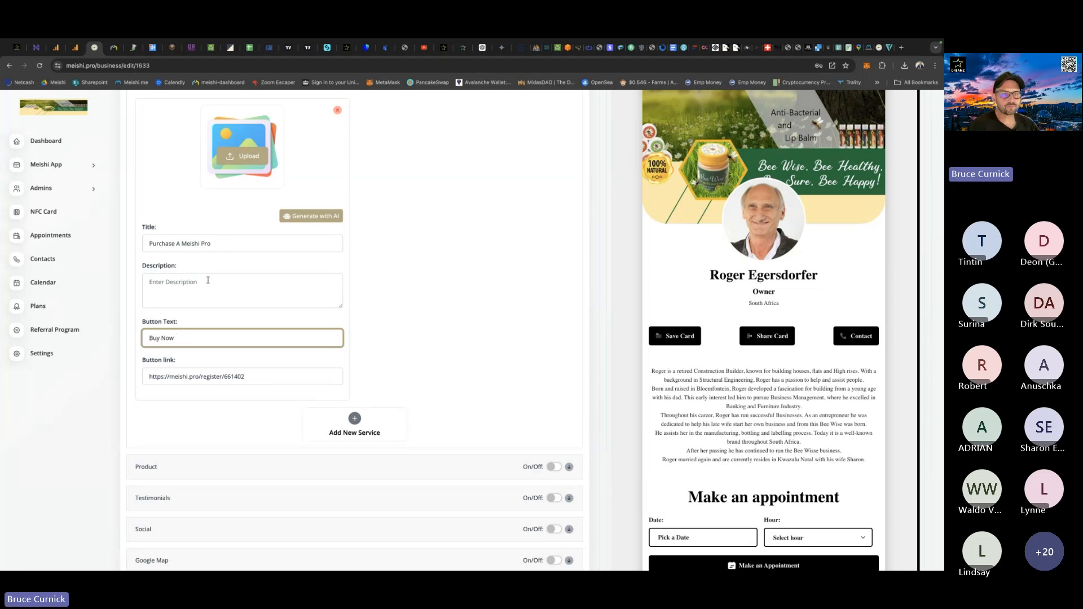
Upload the Meishi Pro logo from the Meishi Pro folder in Documents as the new service's image.
scroll(208, 280, "up", 2)
left_click(247, 255)
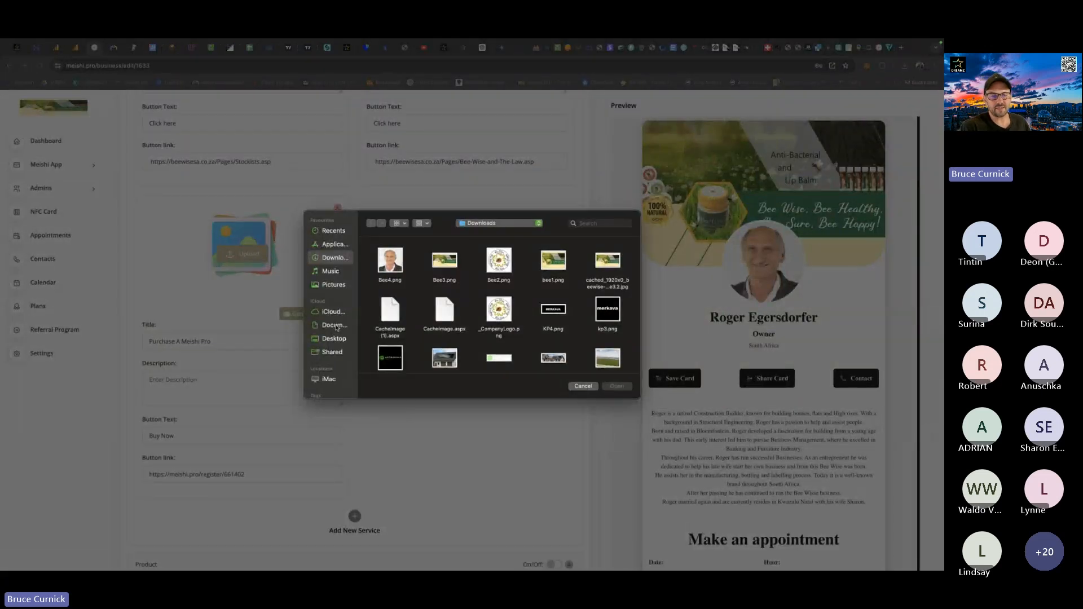
left_click(334, 325)
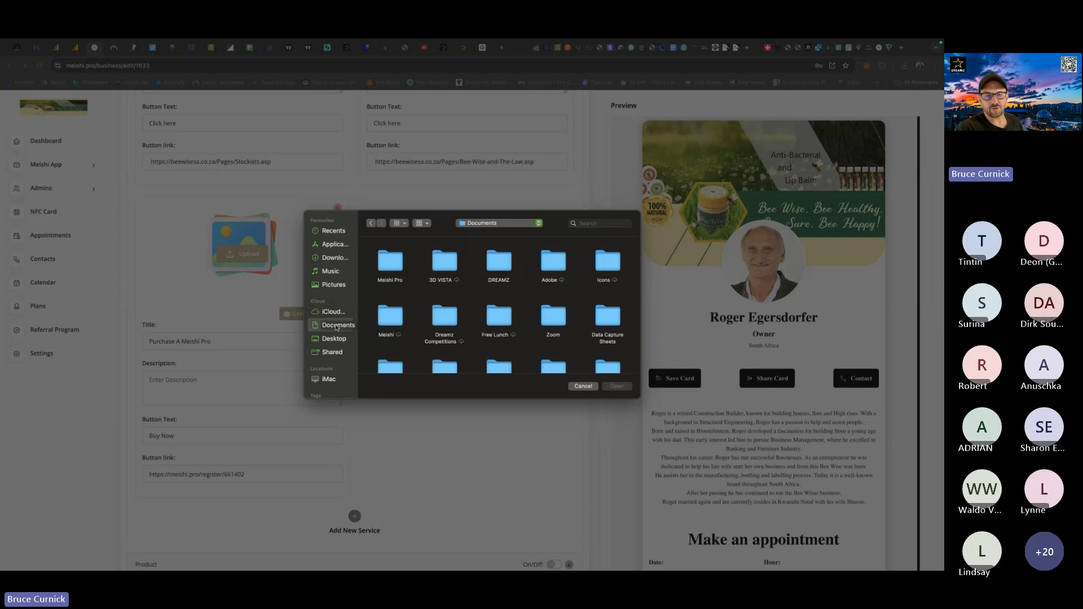
double_click(391, 261)
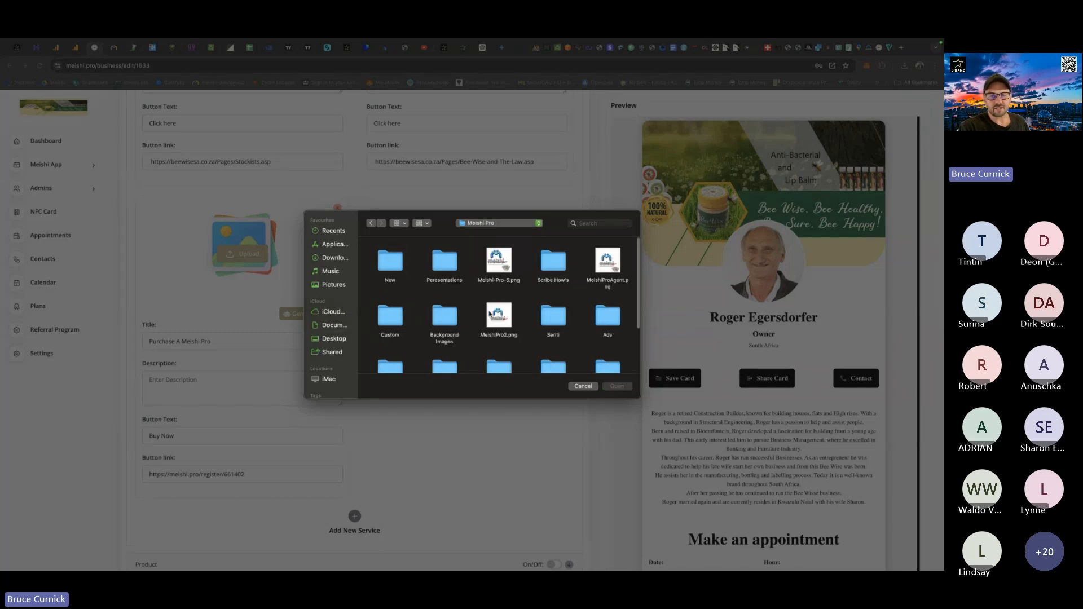
scroll(444, 339, "down", 5)
double_click(443, 339)
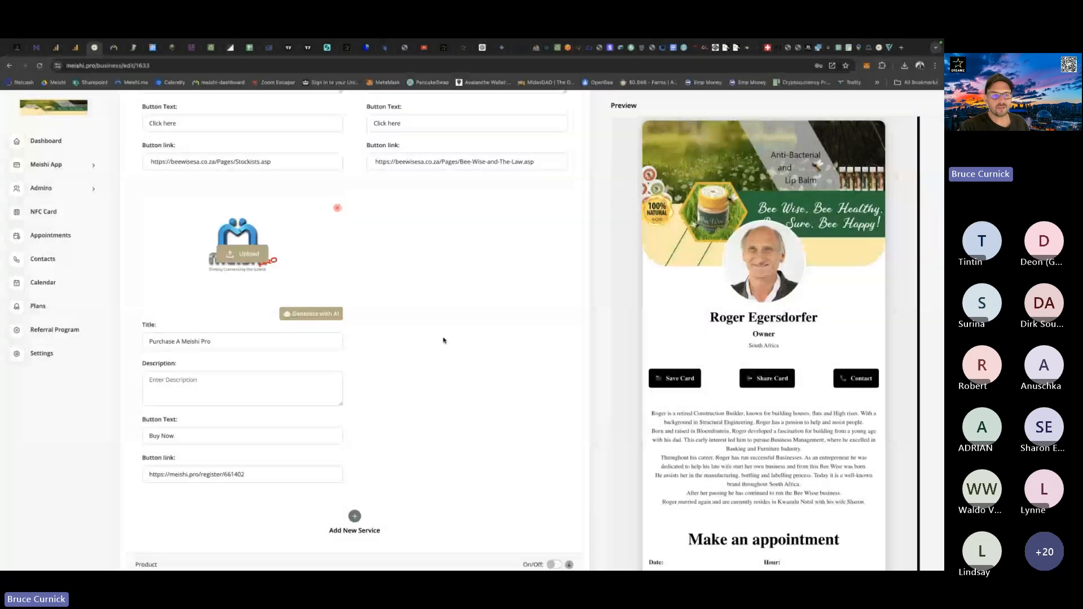
Save the business details with the added Meishi Pro service.
scroll(449, 403, "up", 15)
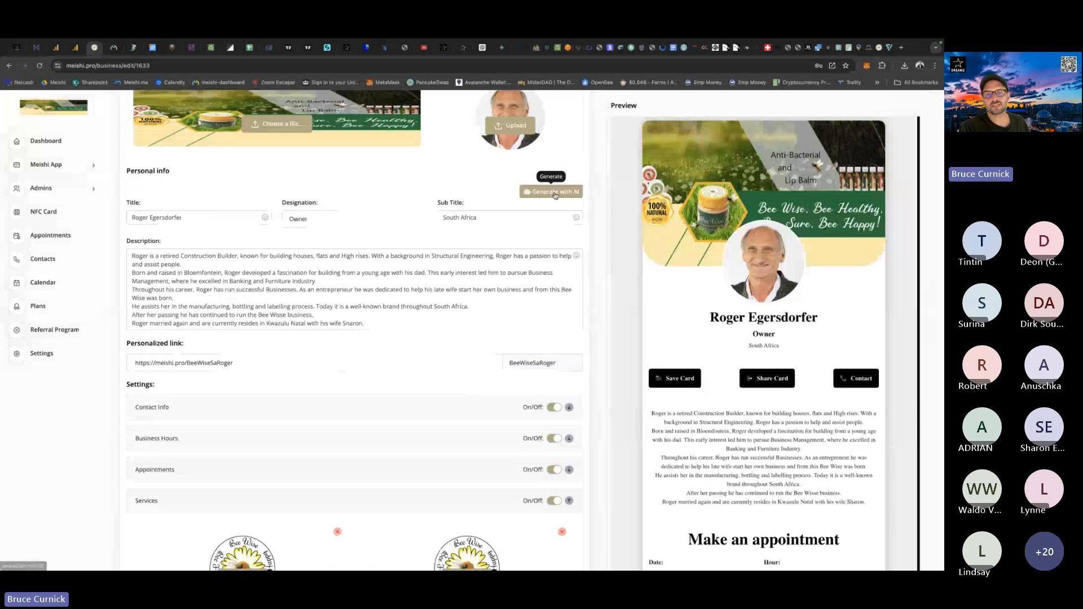
scroll(555, 195, "up", 2)
left_click(555, 196)
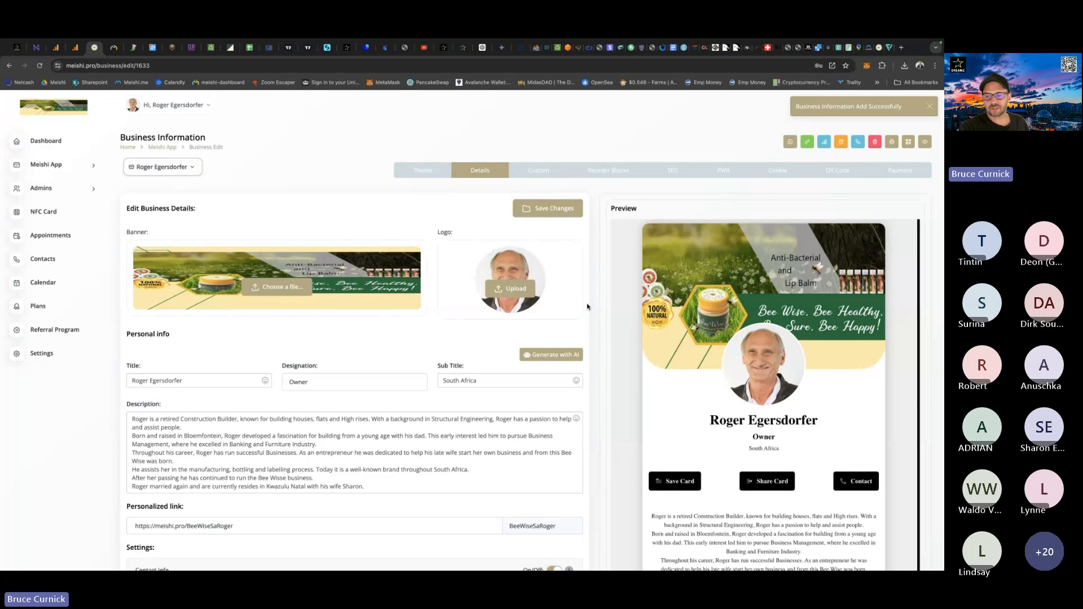
Expand the Services section and check the Purchase A Meishi Pro entry in both the form and the card preview.
scroll(588, 307, "down", 6)
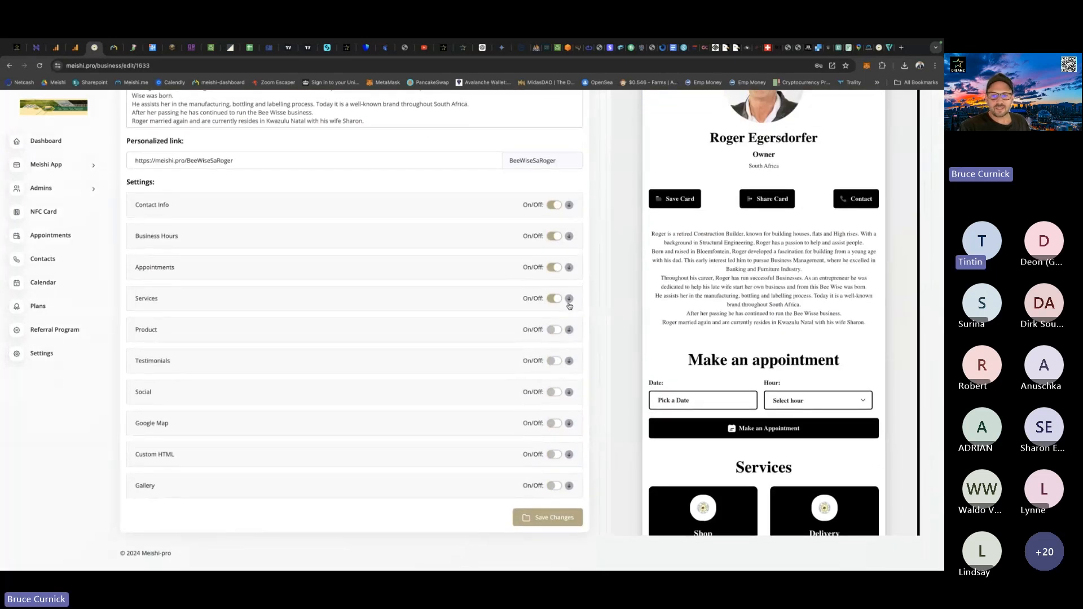
left_click(569, 299)
scroll(573, 351, "down", 8)
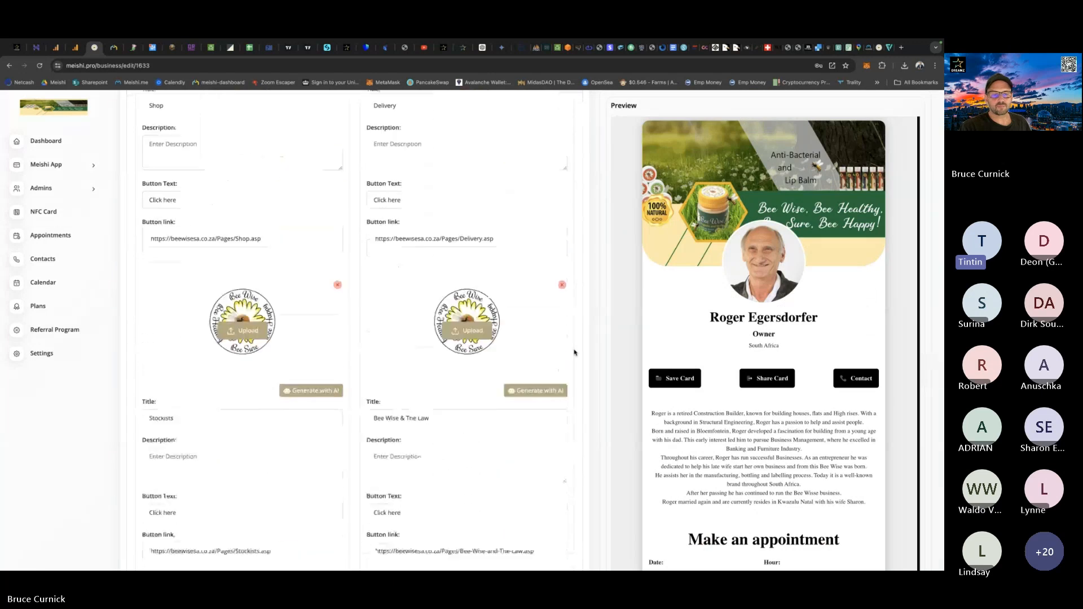
scroll(574, 353, "up", 1)
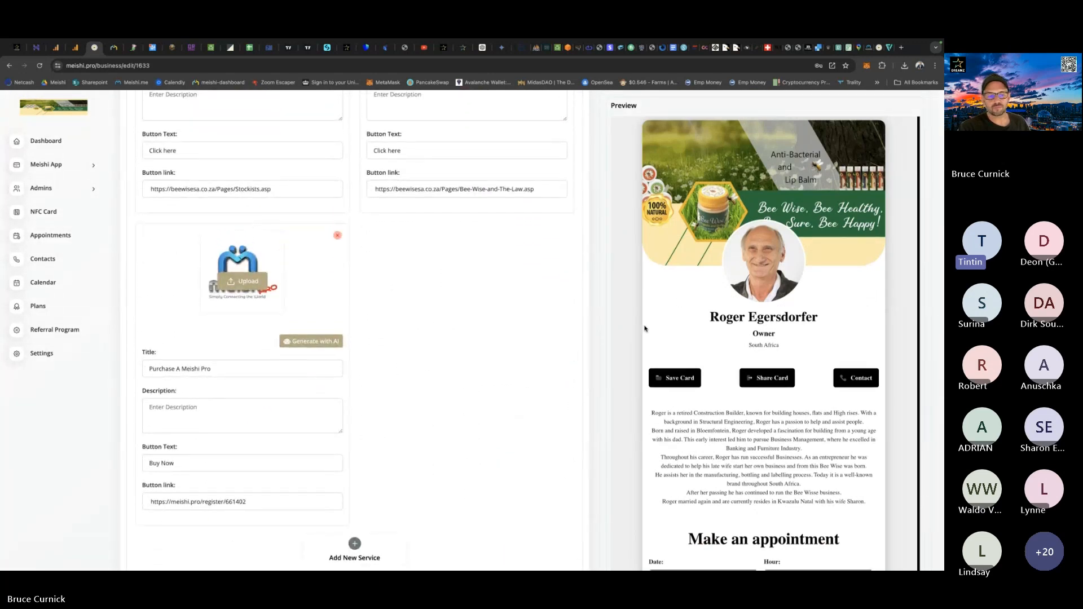
scroll(645, 328, "down", 7)
scroll(645, 329, "down", 1)
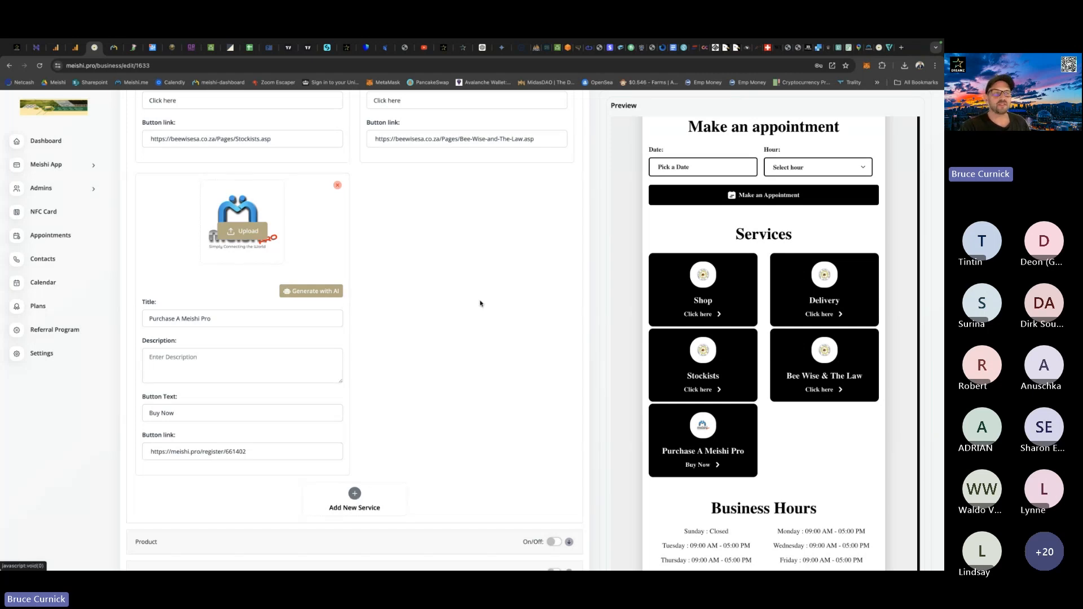
Switch to the client's Dreamz admin profile and copy the affiliate link from its About section.
left_click(16, 48)
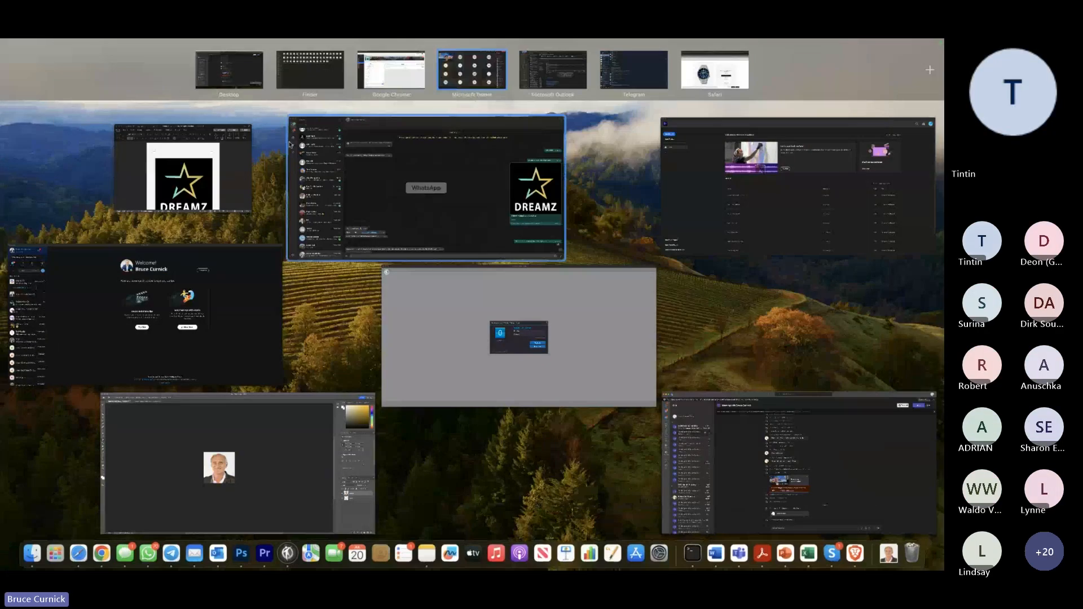
left_click(392, 82)
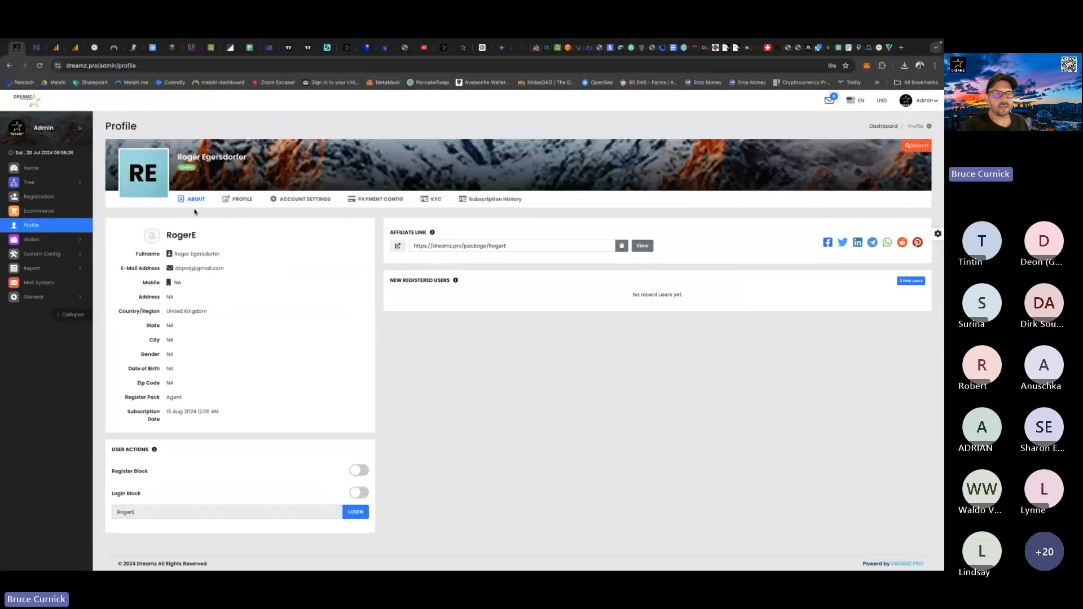
left_click(241, 200)
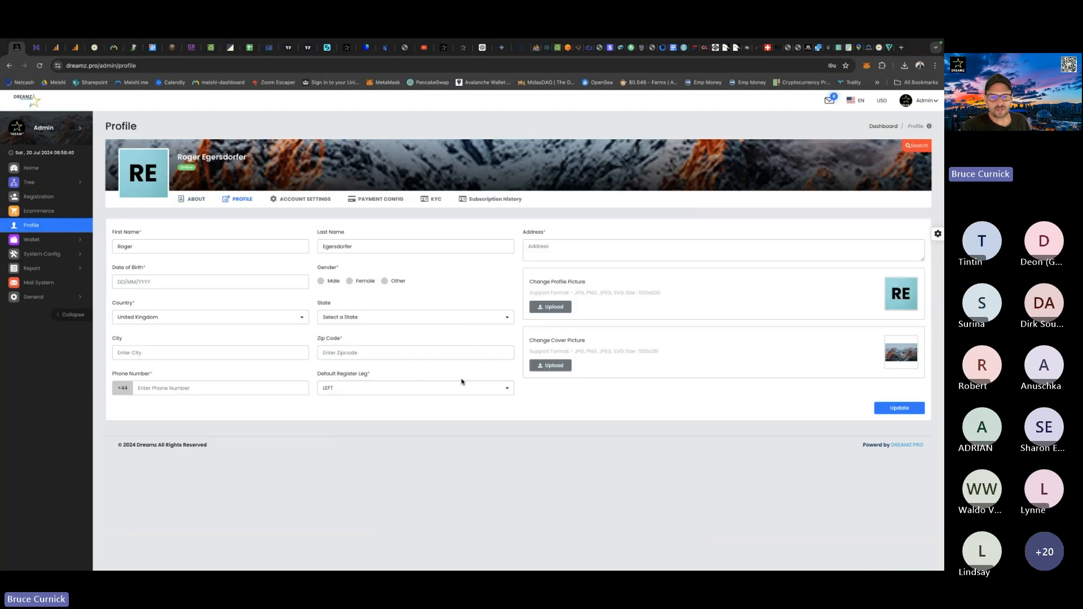
left_click(197, 200)
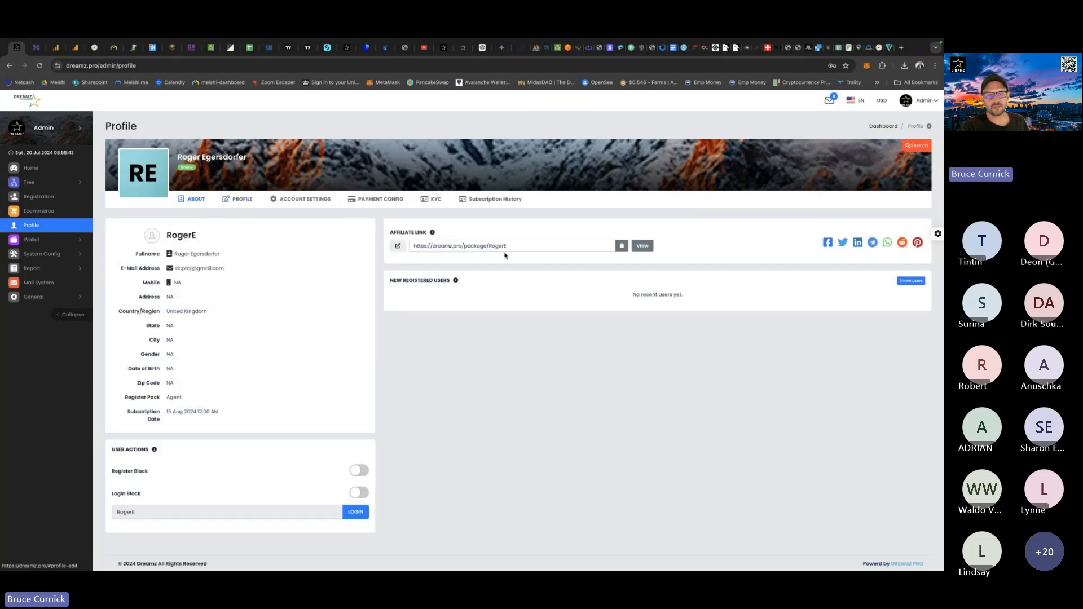
left_click(621, 247)
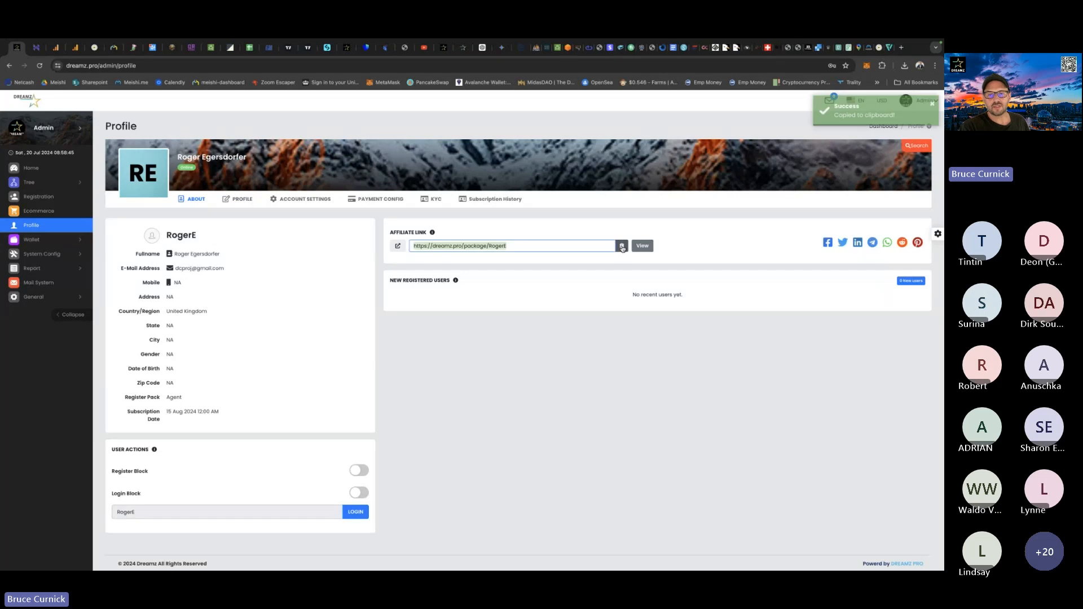
Back in the Meishi card editor, add a sixth service and paste the copied Dreamz affiliate link as its button link.
left_click(95, 47)
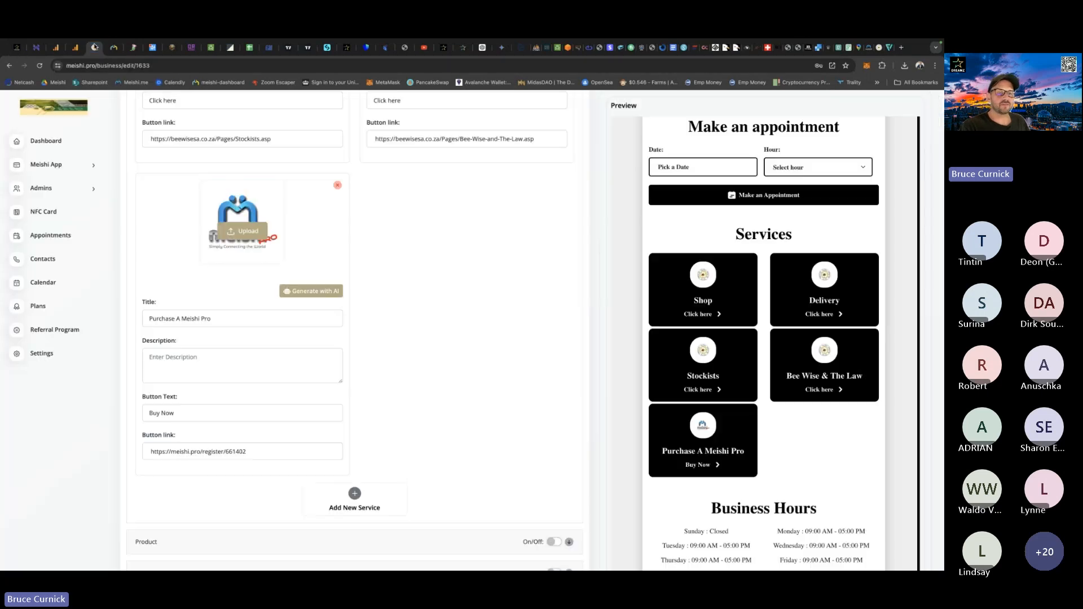
left_click(357, 499)
left_click(384, 451)
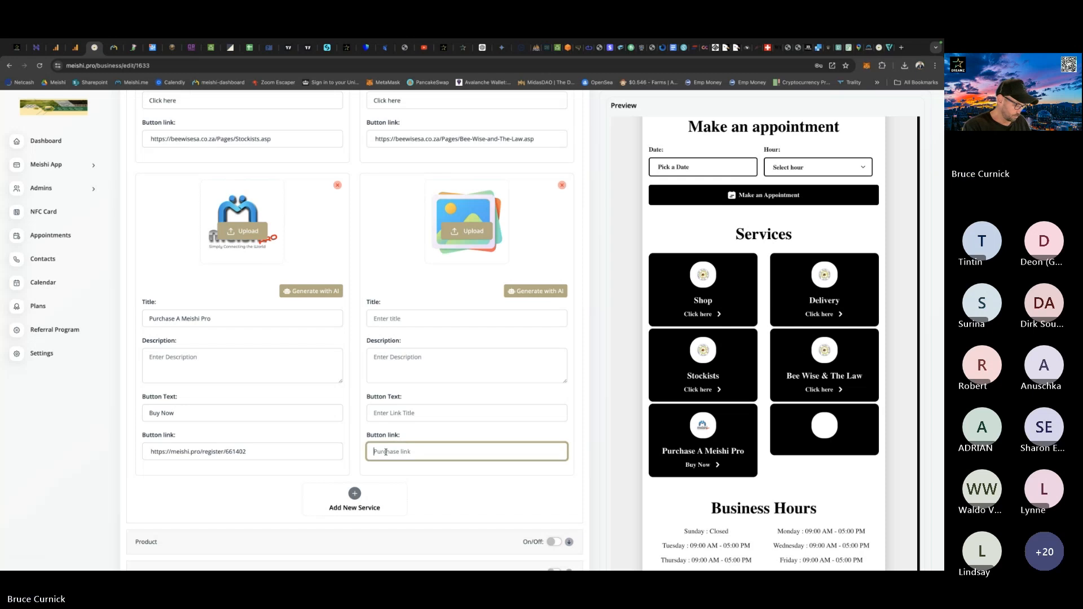
key("ctrl+v")
Set the new service's button text to "Join Now" and its title to "Join The Dreamz Network".
left_click(389, 414)
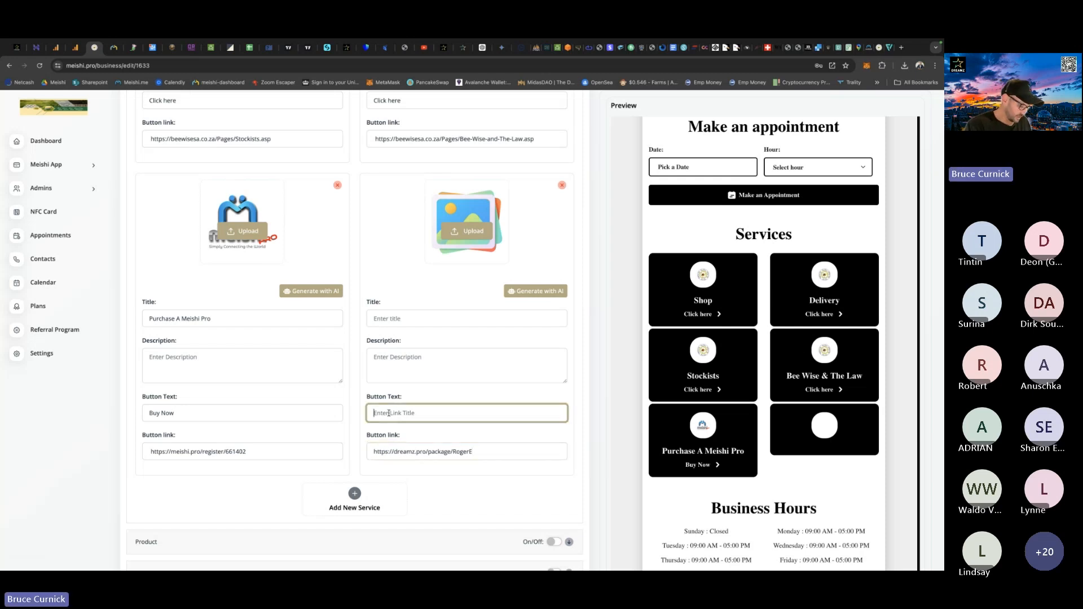
type("Join Now")
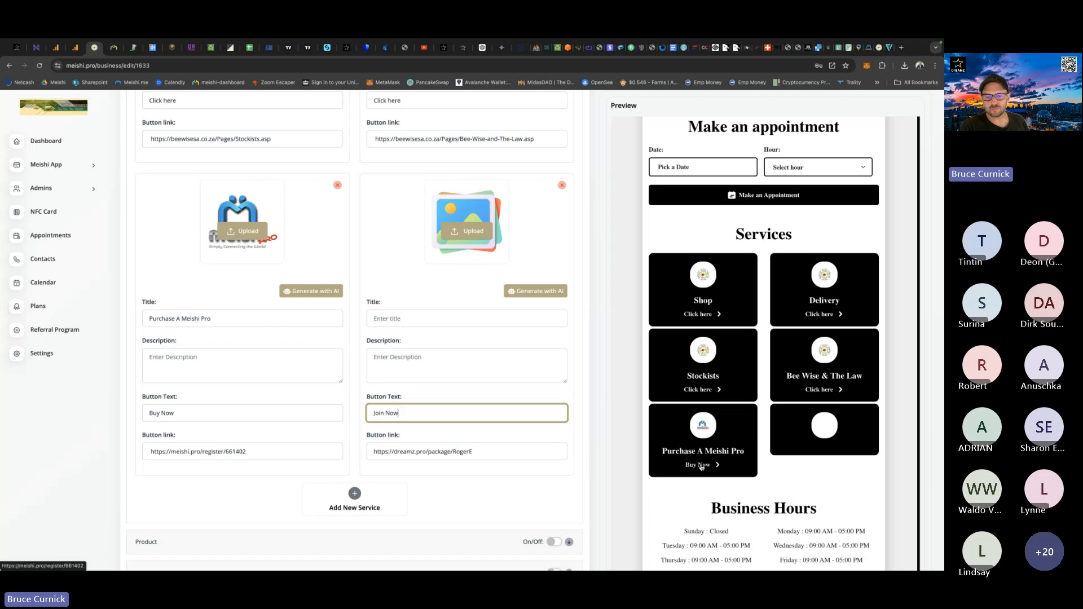
left_click(382, 318)
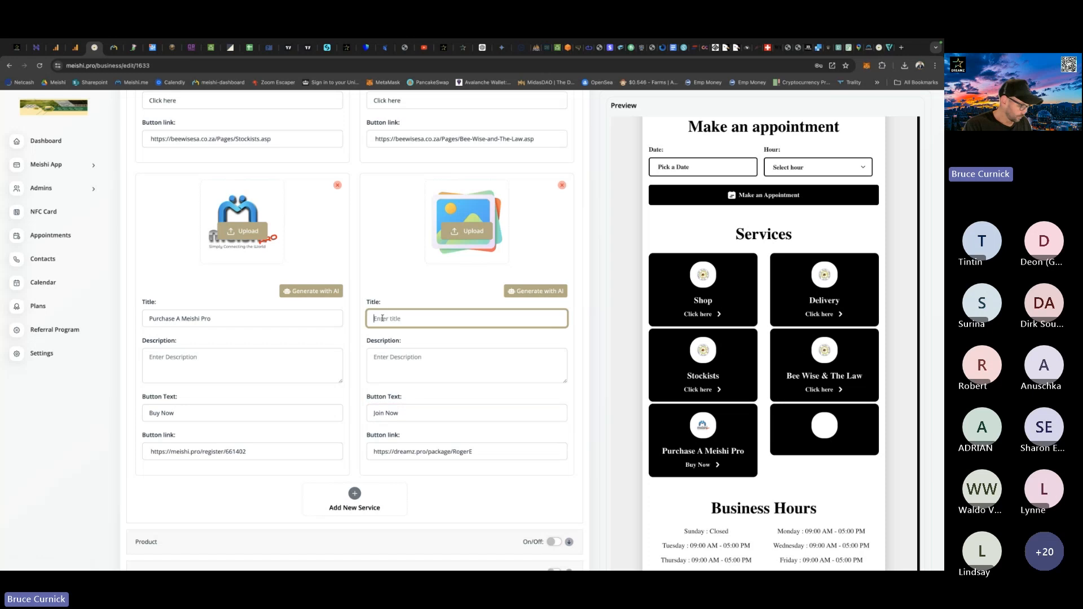
type("Join")
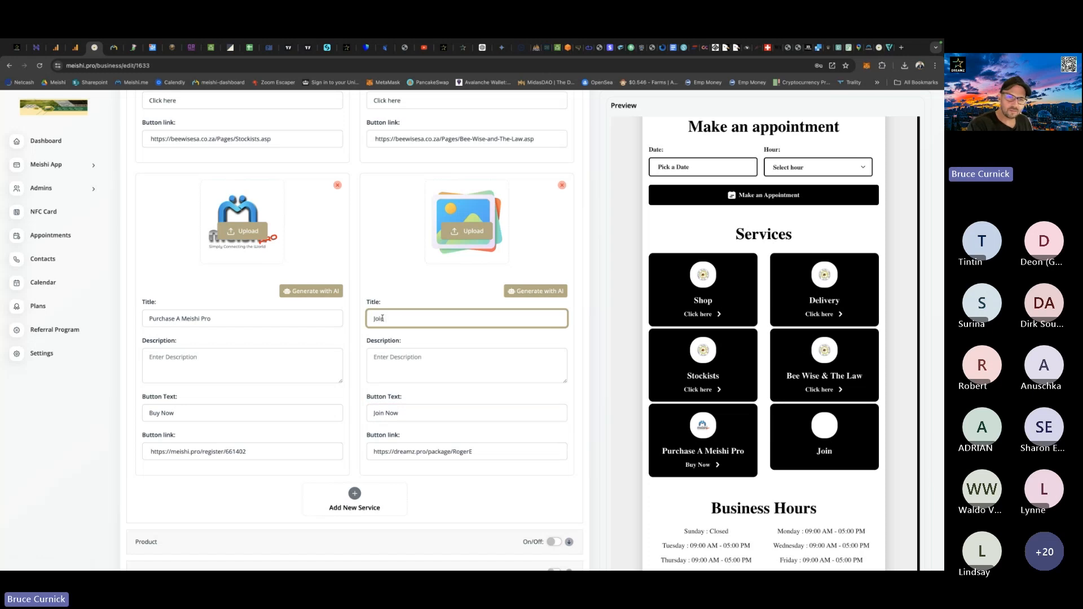
type(" The")
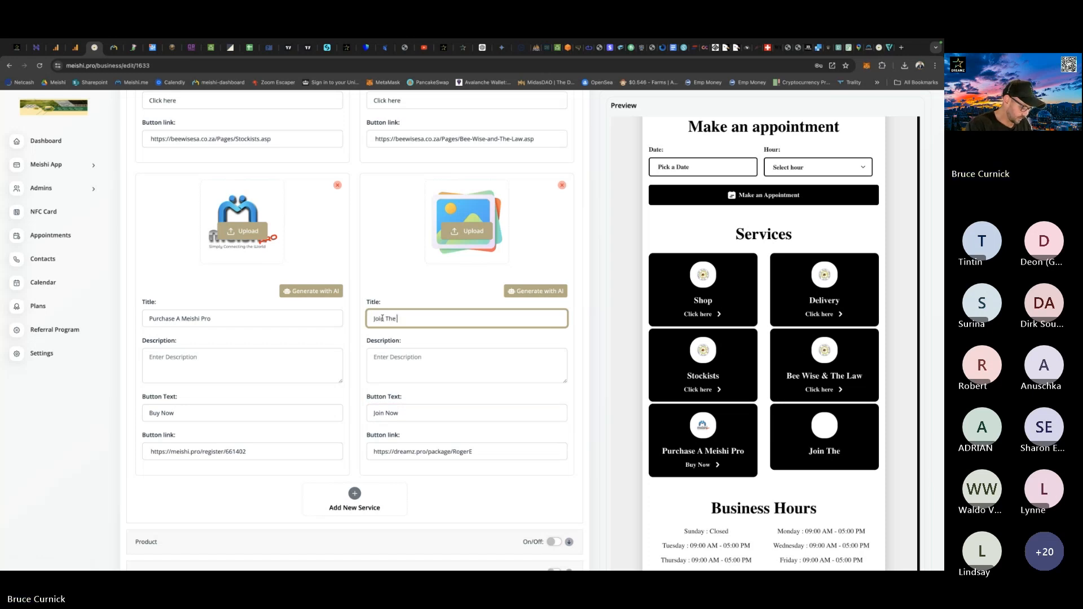
type(" Dreamz ")
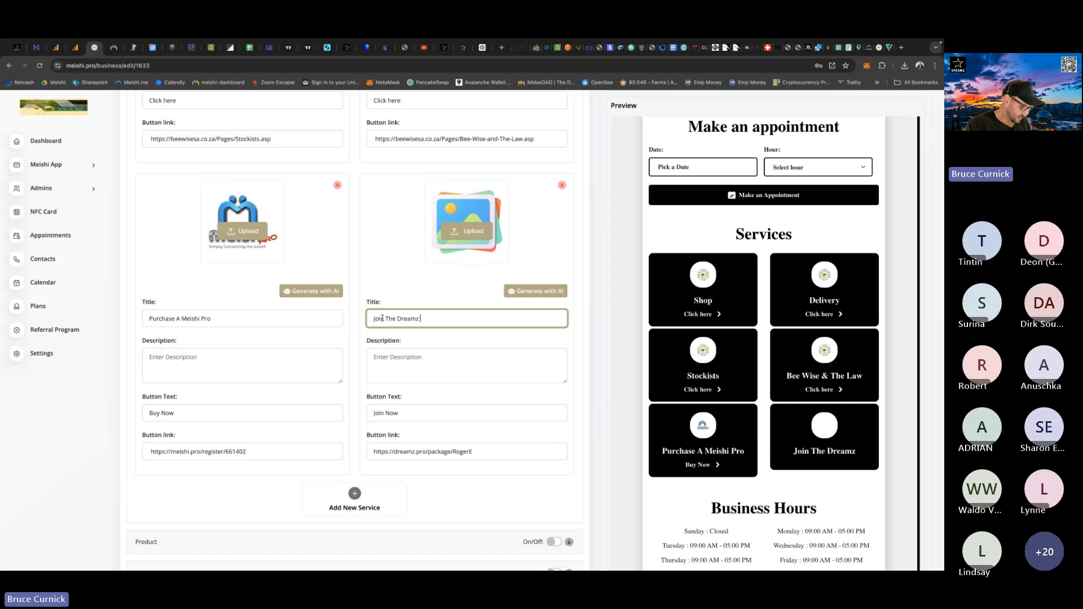
type("Network")
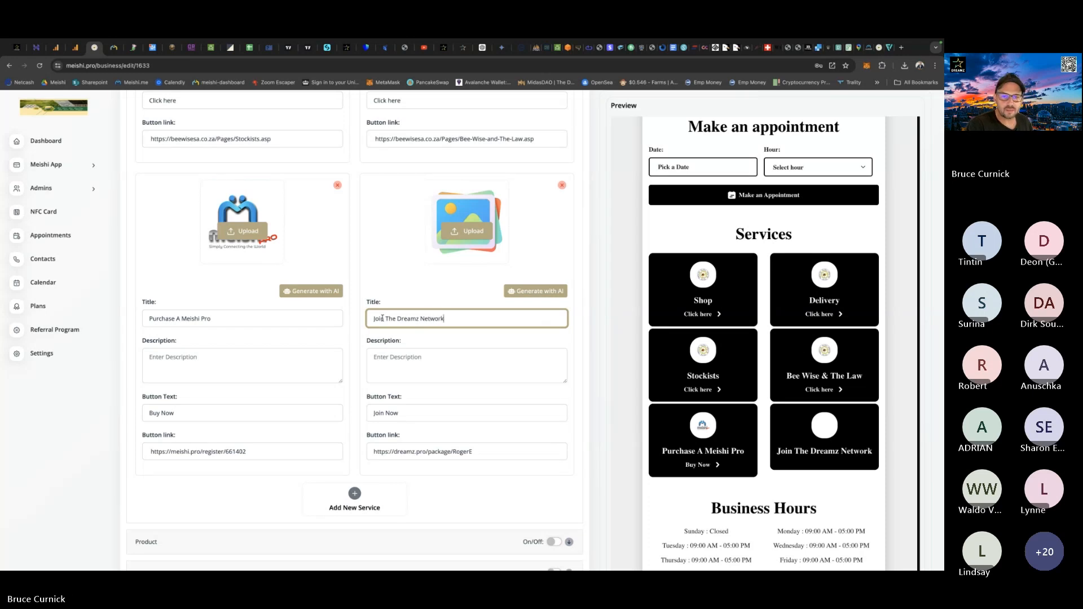
Upload Dreamz1.png from the Logo's folder inside Documents' DREAMZ folder as the new service's image.
left_click(457, 230)
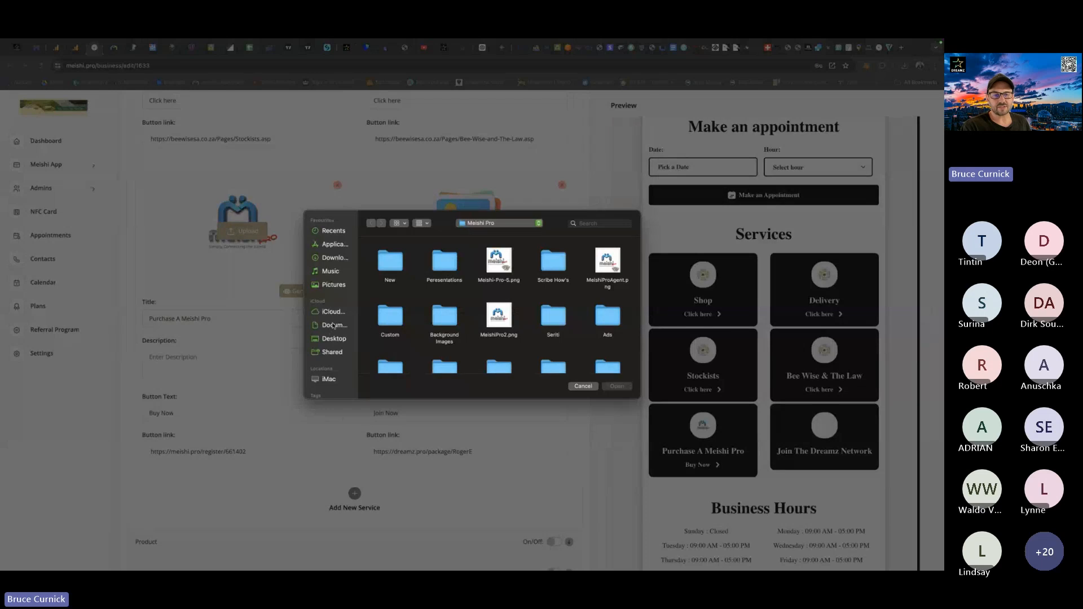
left_click(333, 326)
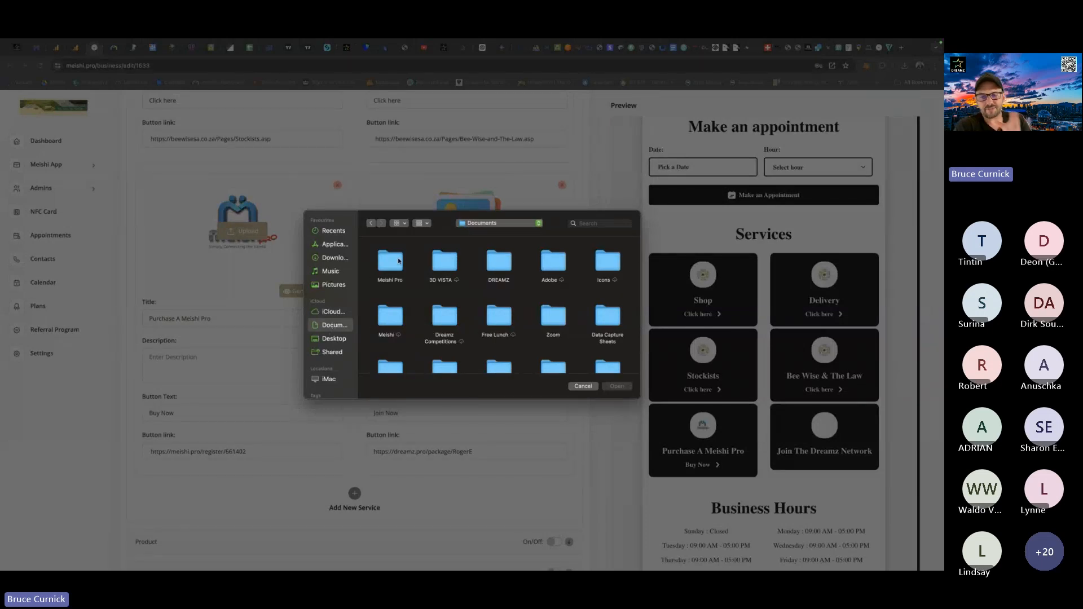
double_click(499, 268)
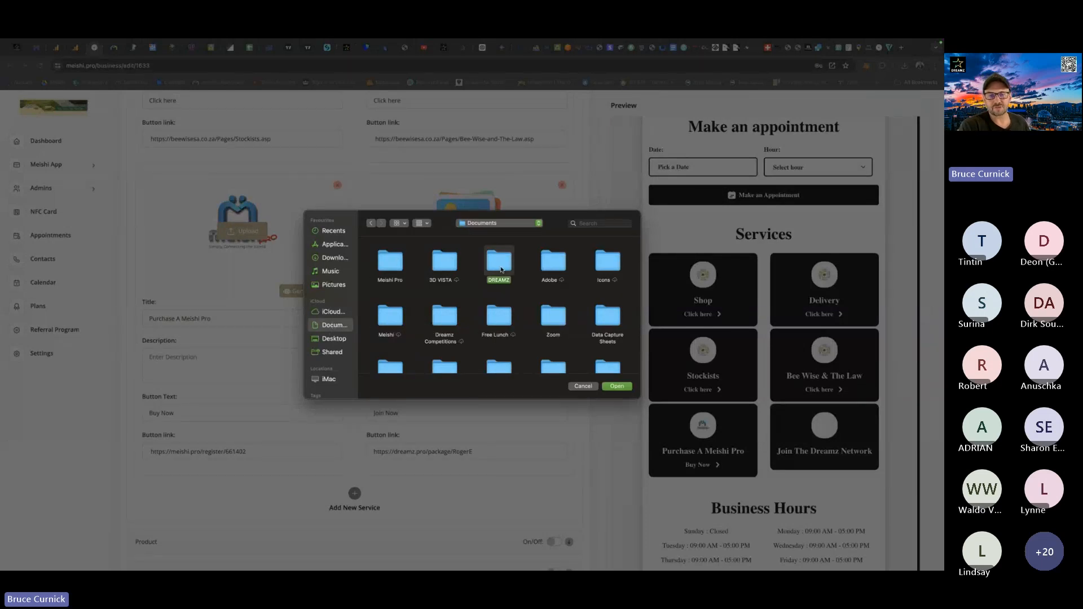
double_click(388, 263)
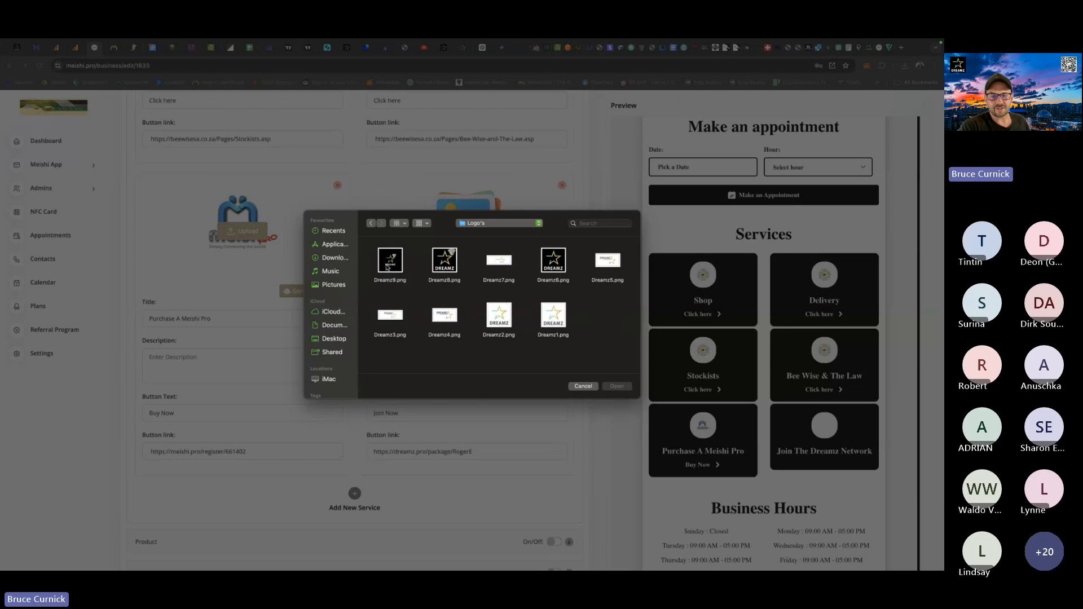
double_click(554, 316)
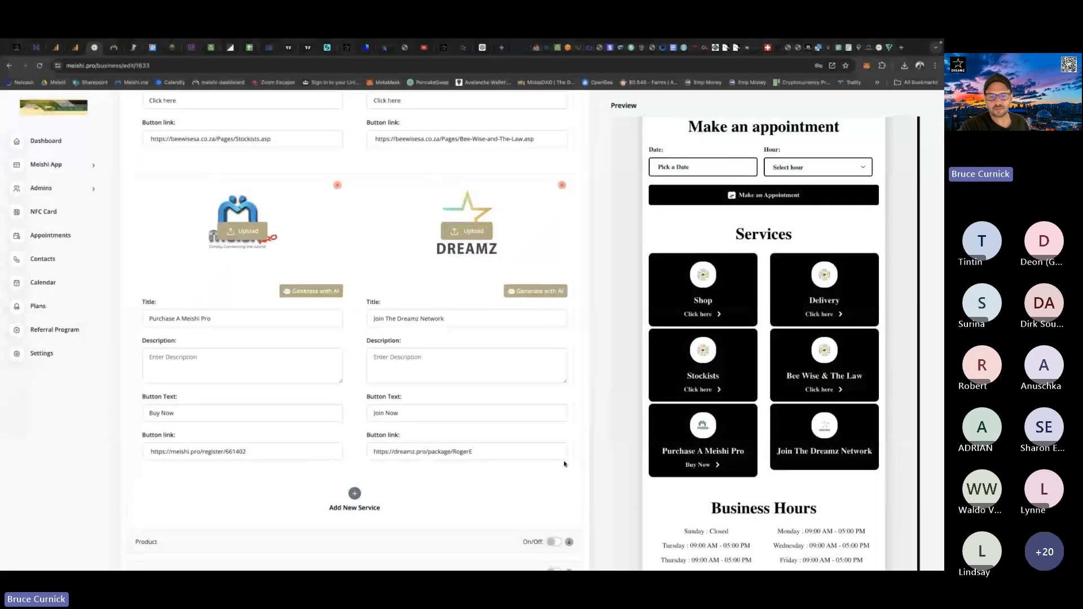
Save the business details with the added Join The Dreamz Network service.
scroll(582, 423, "up", 12)
scroll(565, 216, "up", 1)
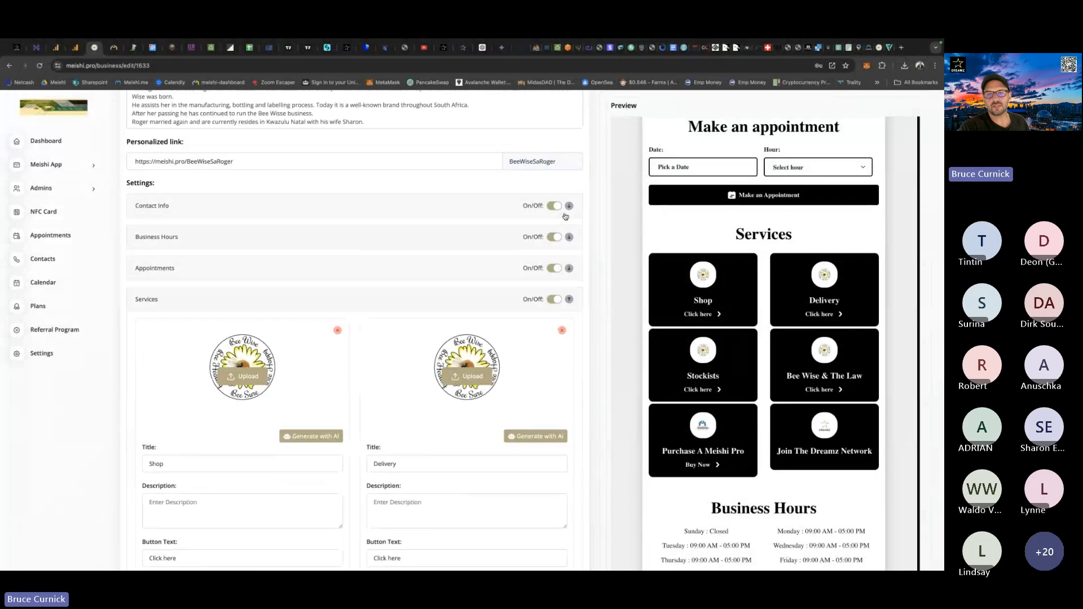
scroll(565, 217, "up", 5)
left_click(551, 172)
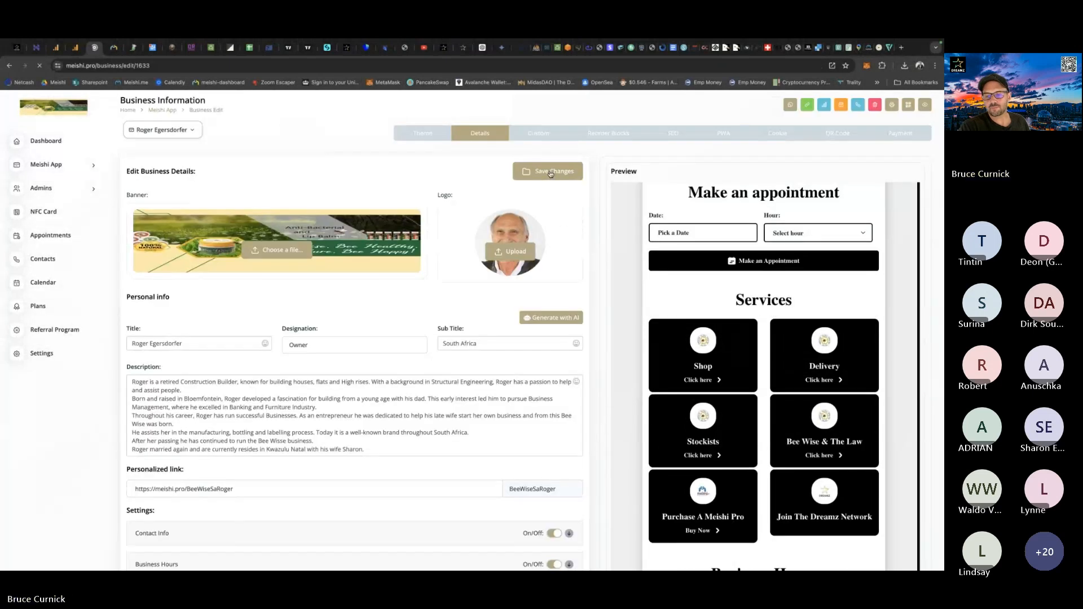
Check the six services in the card preview and turn on the Social section in the card's settings.
scroll(661, 306, "down", 4)
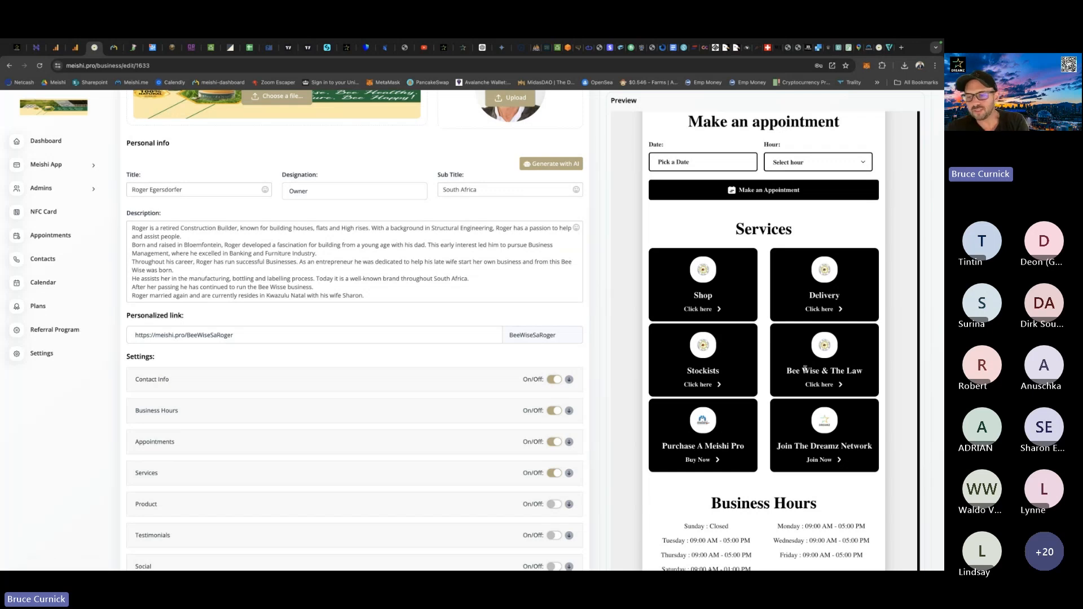
scroll(778, 358, "down", 1)
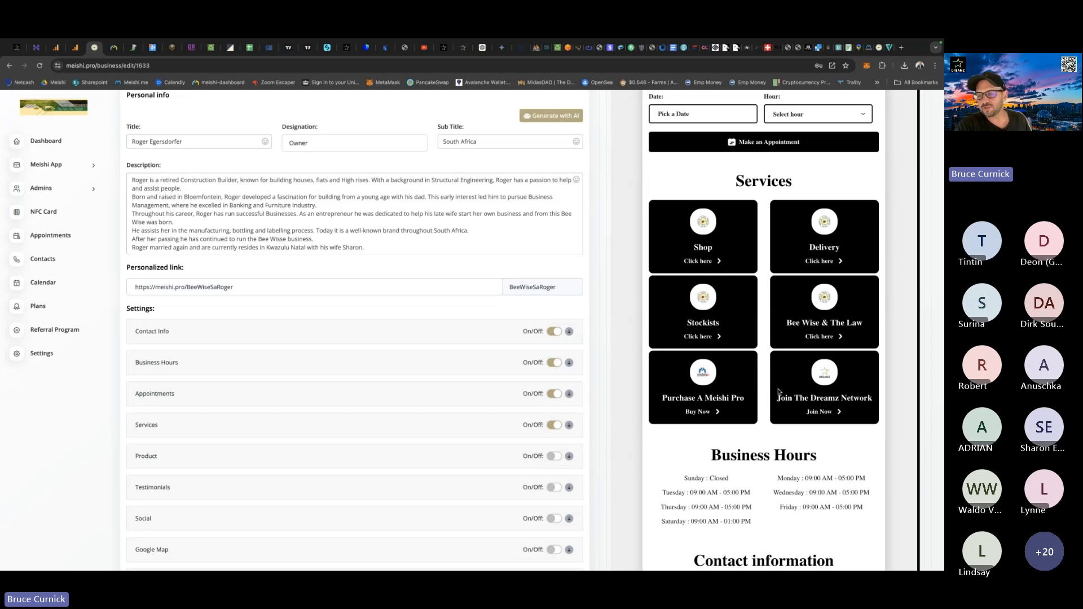
scroll(723, 368, "down", 3)
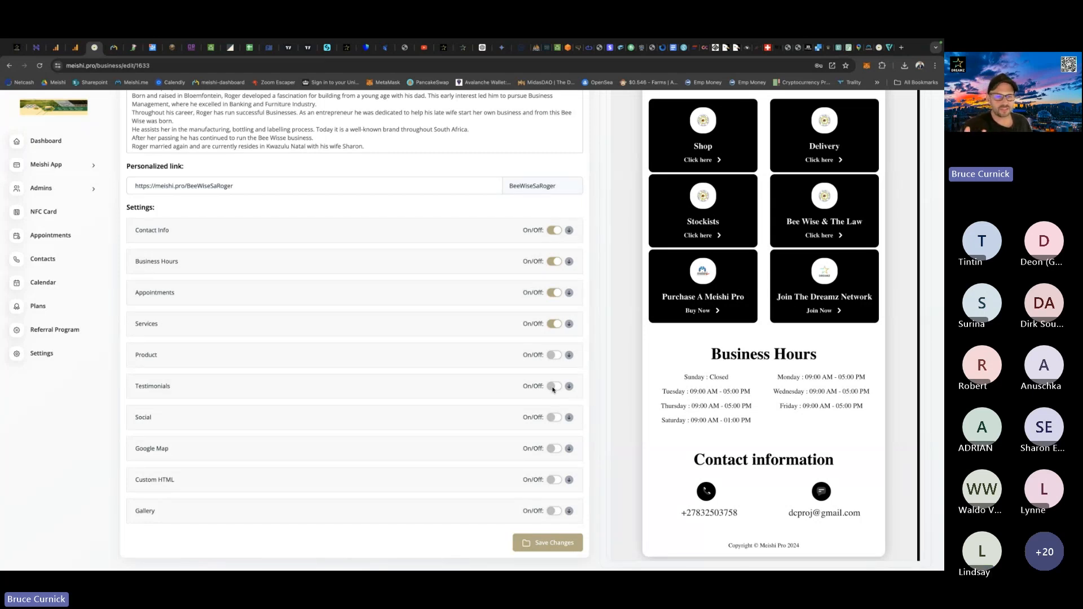
left_click(553, 417)
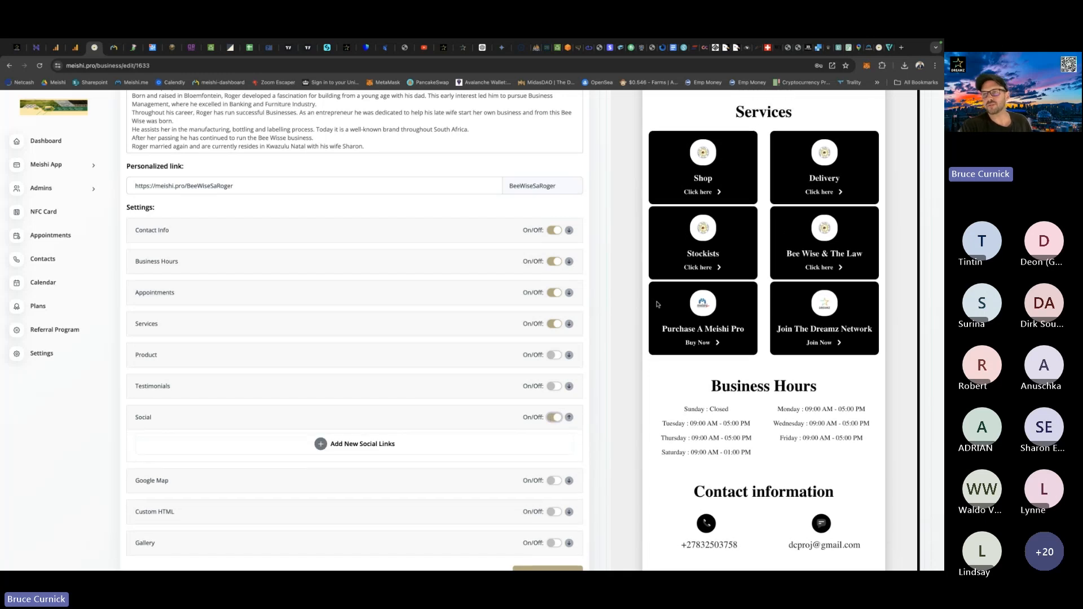
Switch to the beewisesa.co.za website and look through its home page for social media links.
left_click(879, 49)
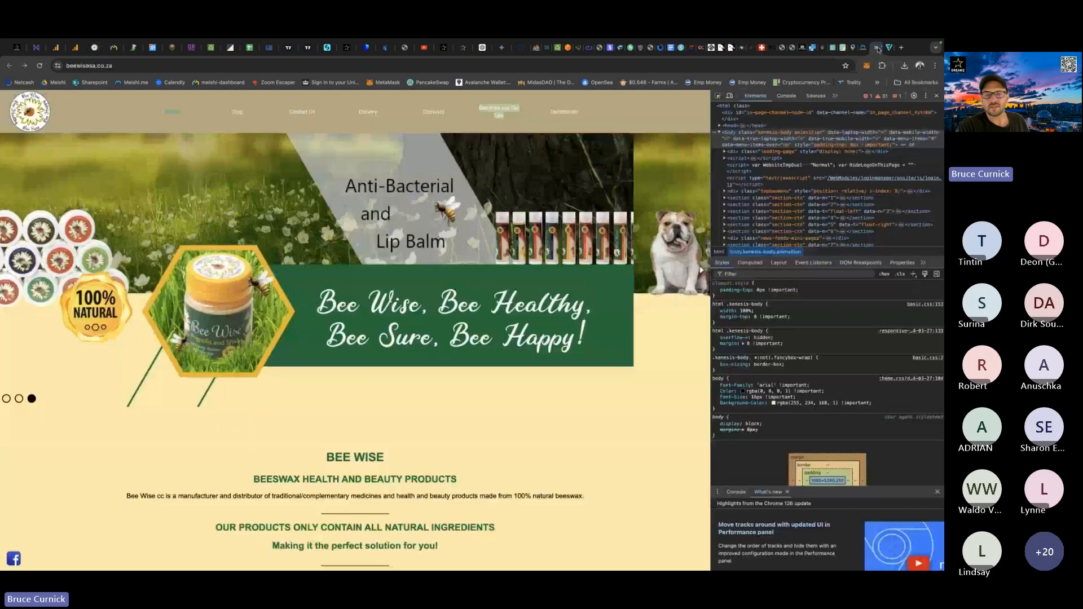
scroll(471, 407, "down", 10)
scroll(471, 408, "down", 6)
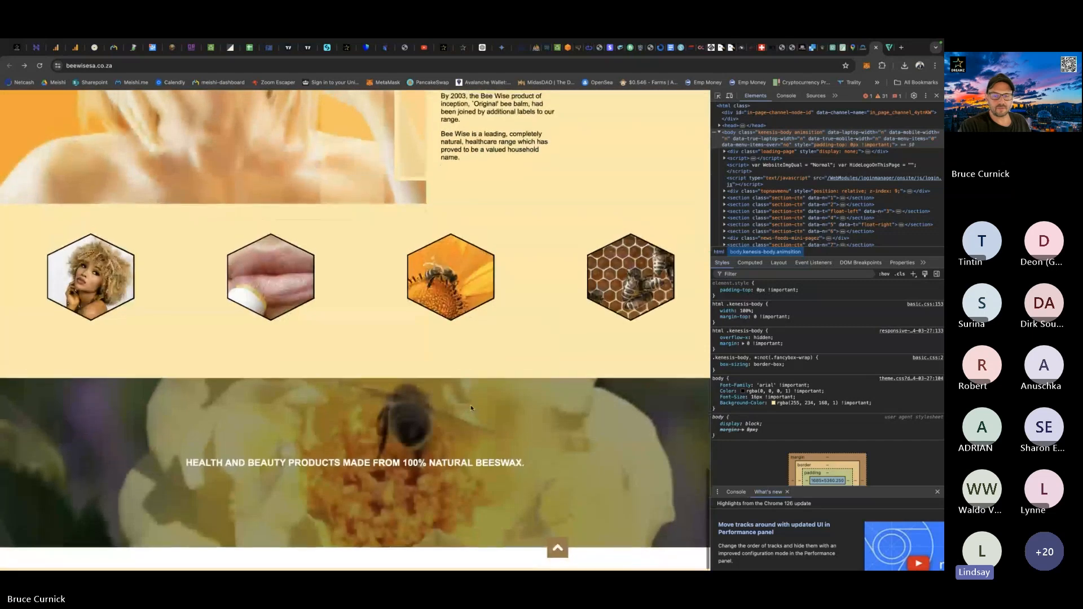
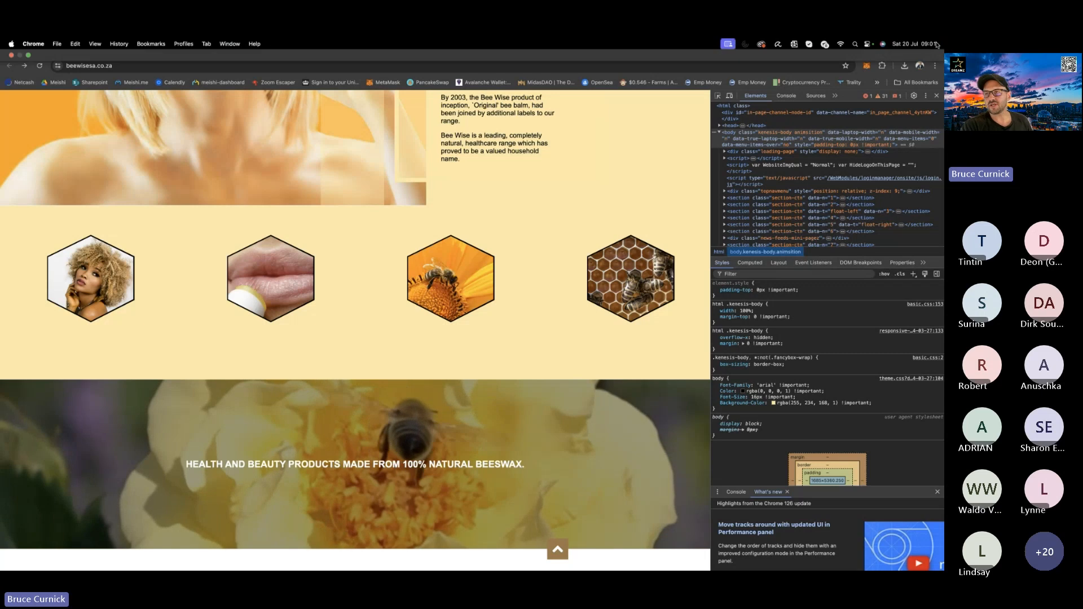
Search Google in a new browser tab for a "free jpeg to png converter".
left_click(901, 48)
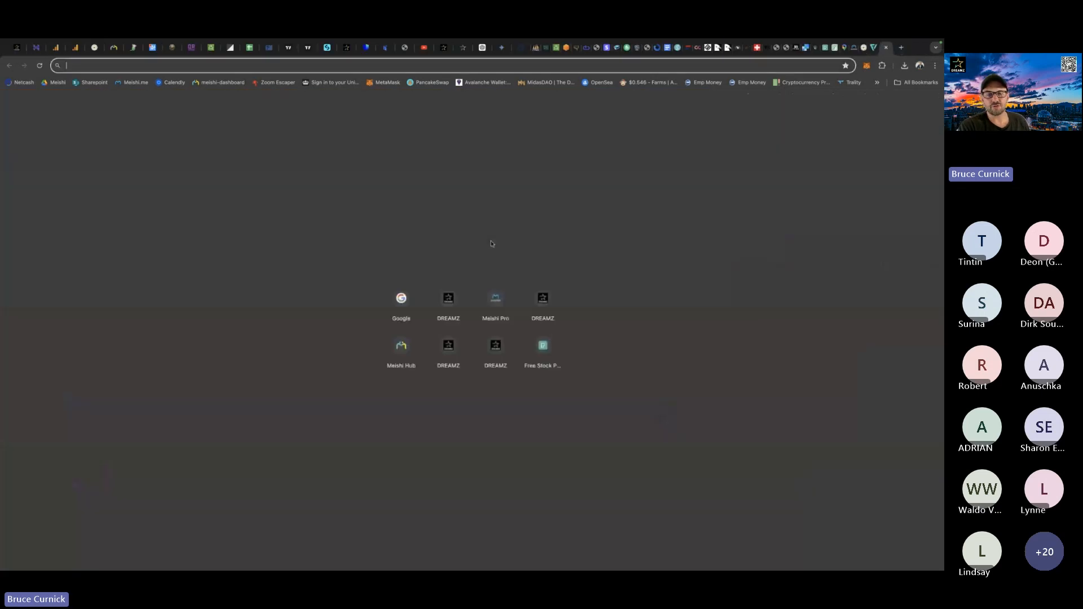
left_click(403, 304)
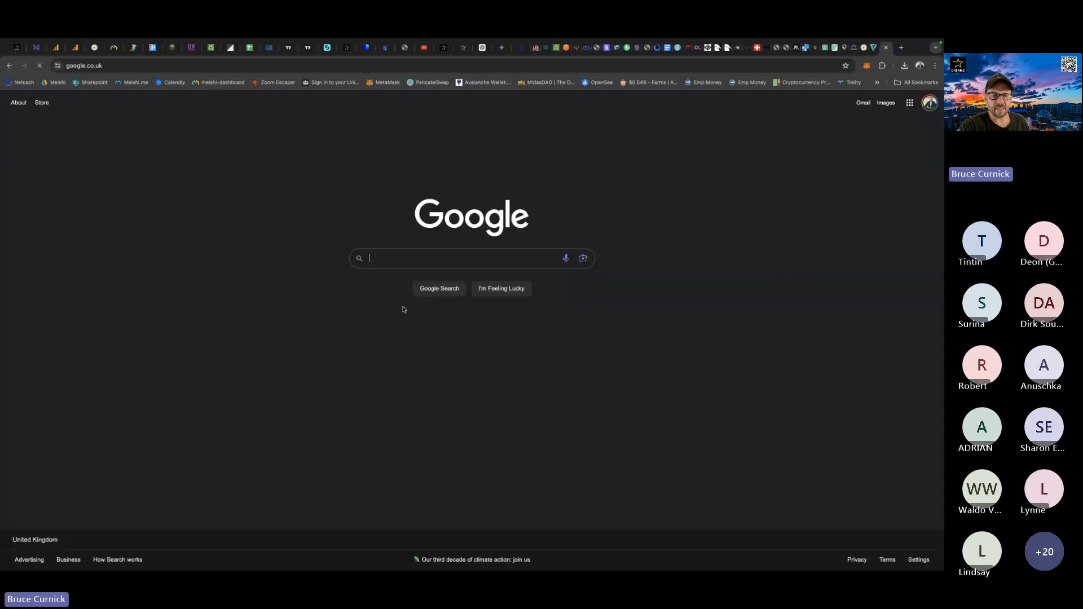
left_click(390, 260)
type("free")
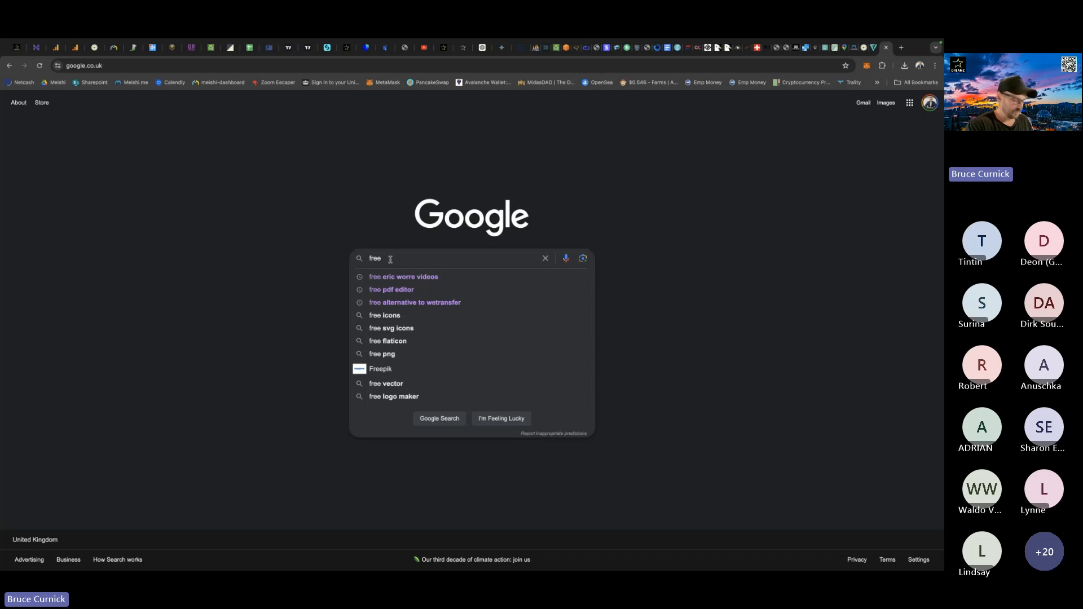
type("jp")
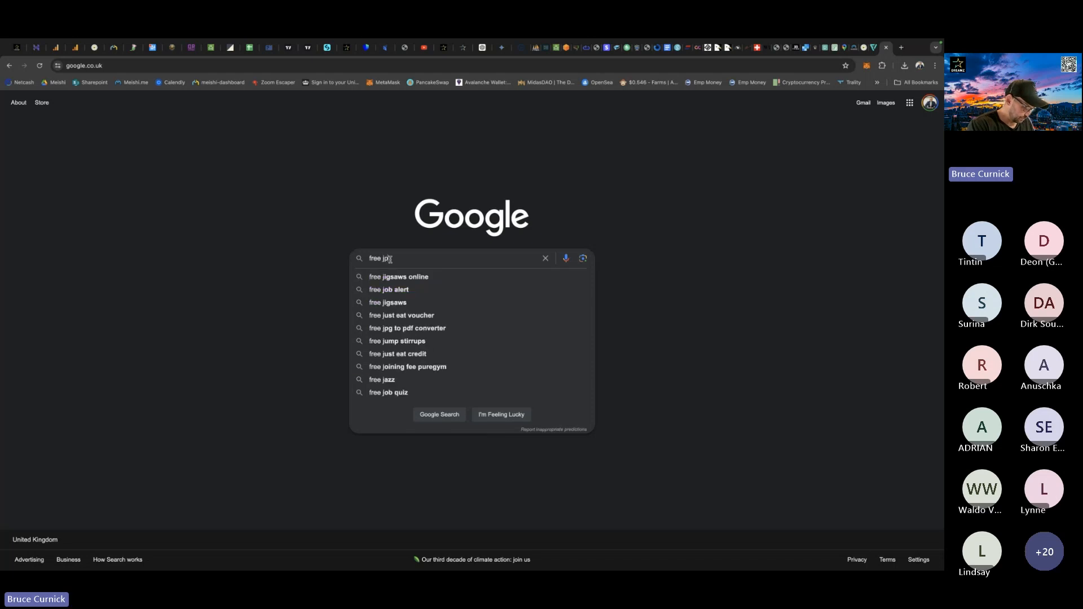
type("eg to ")
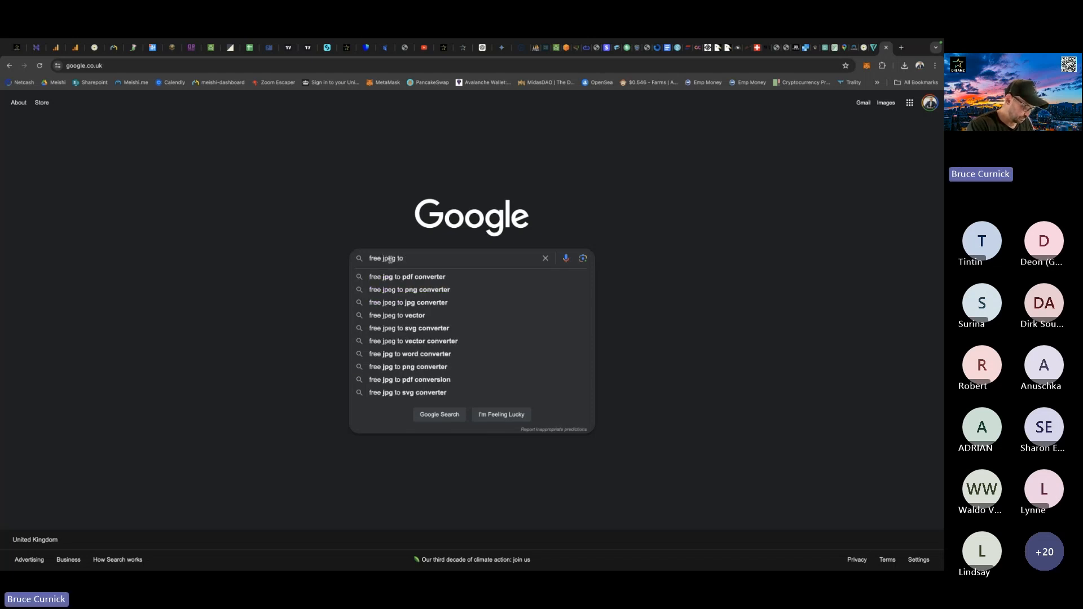
type("png")
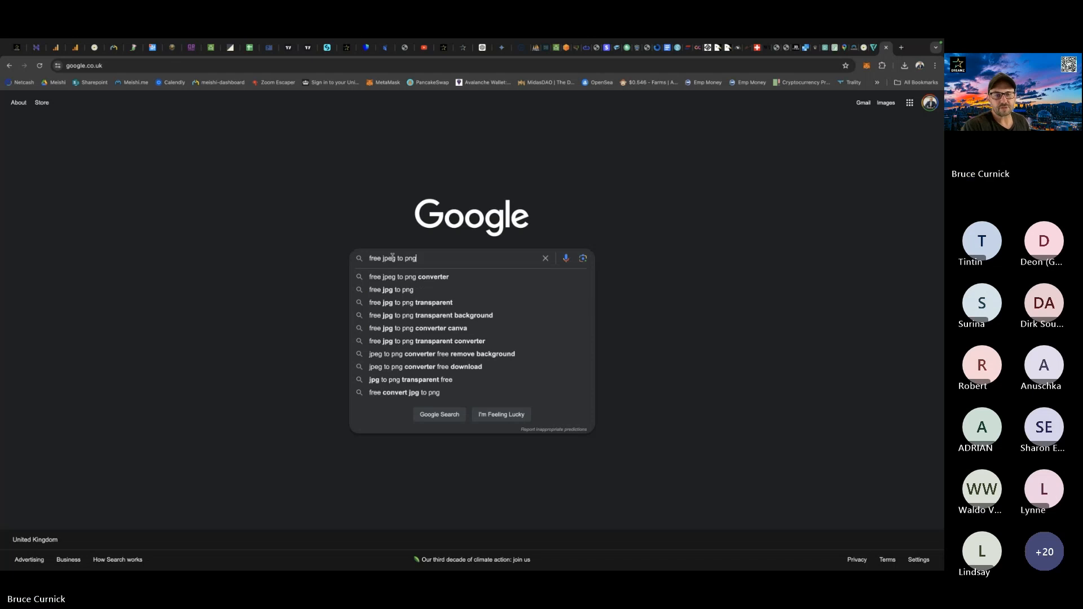
left_click(413, 279)
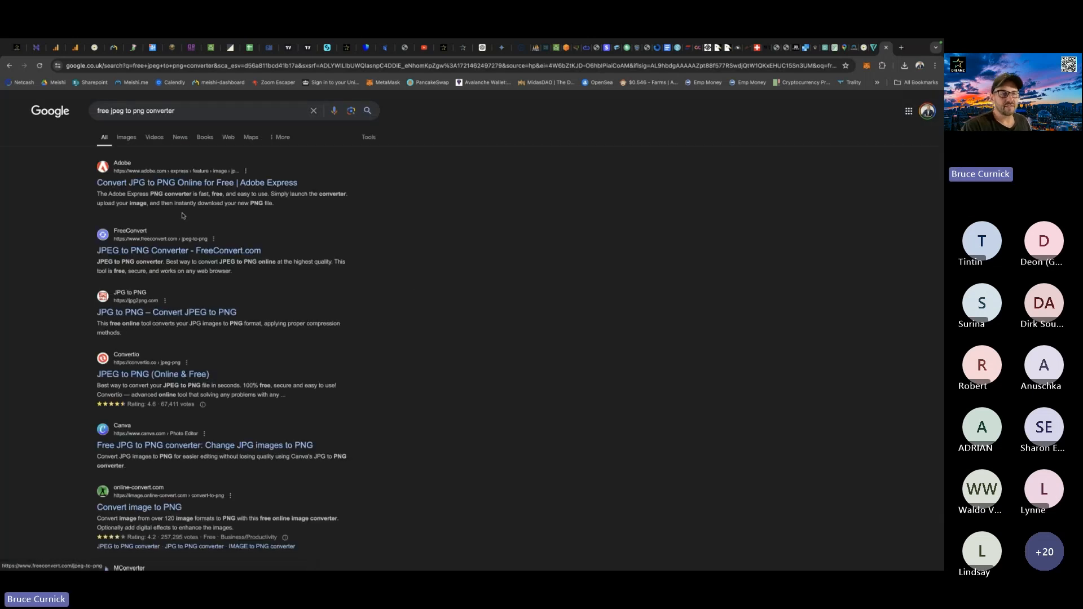
Open FreeConvert's JPEG to PNG Converter, accept its privacy terms, and look through the upload area, image options and conversion instructions.
left_click(148, 255)
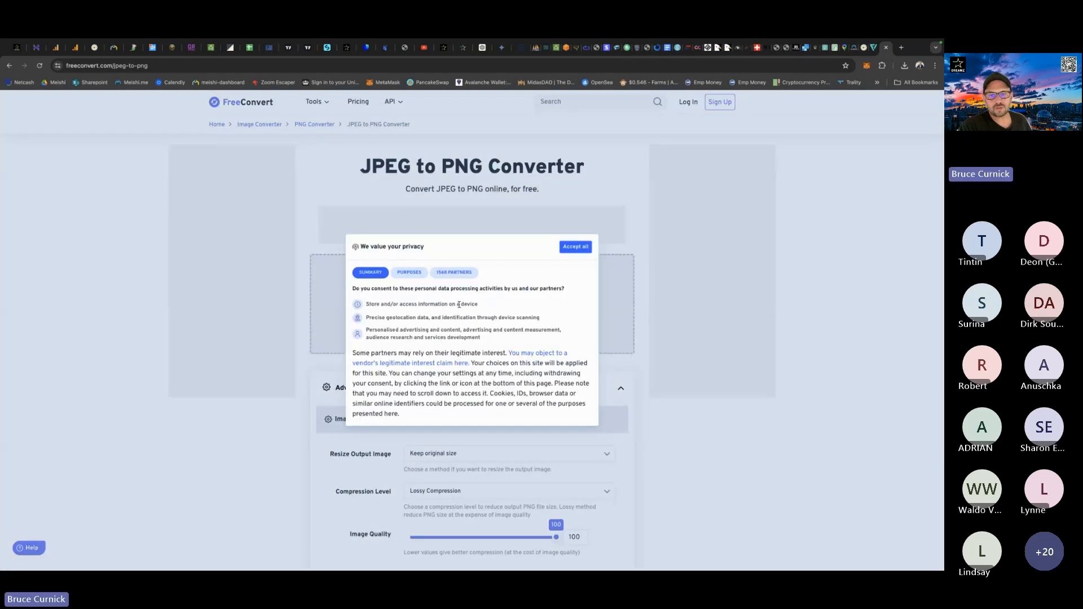
left_click(576, 246)
mouse_move(456, 303)
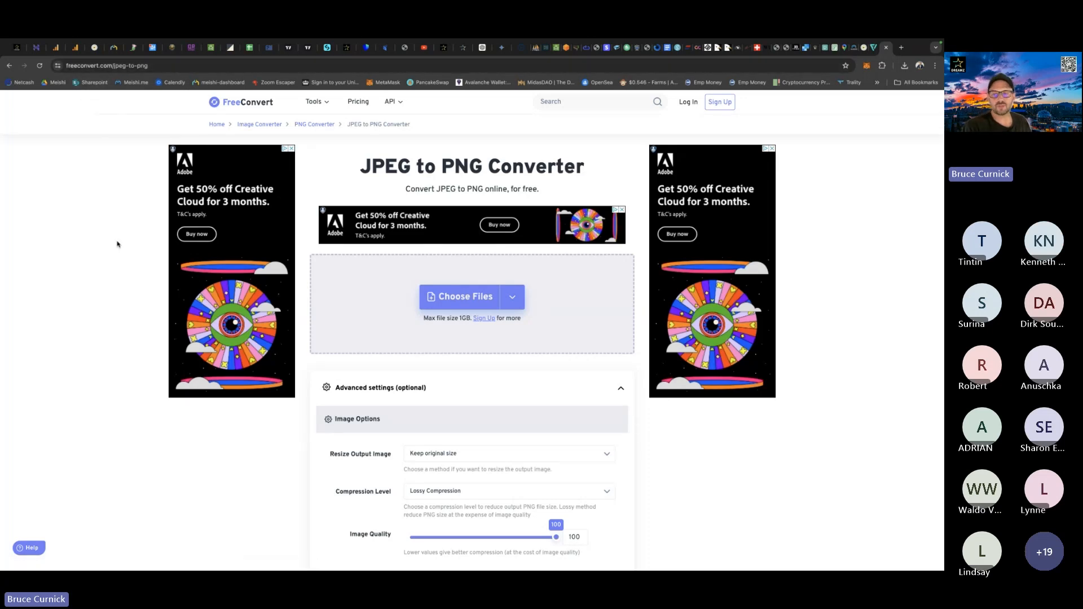
scroll(117, 243, "down", 9)
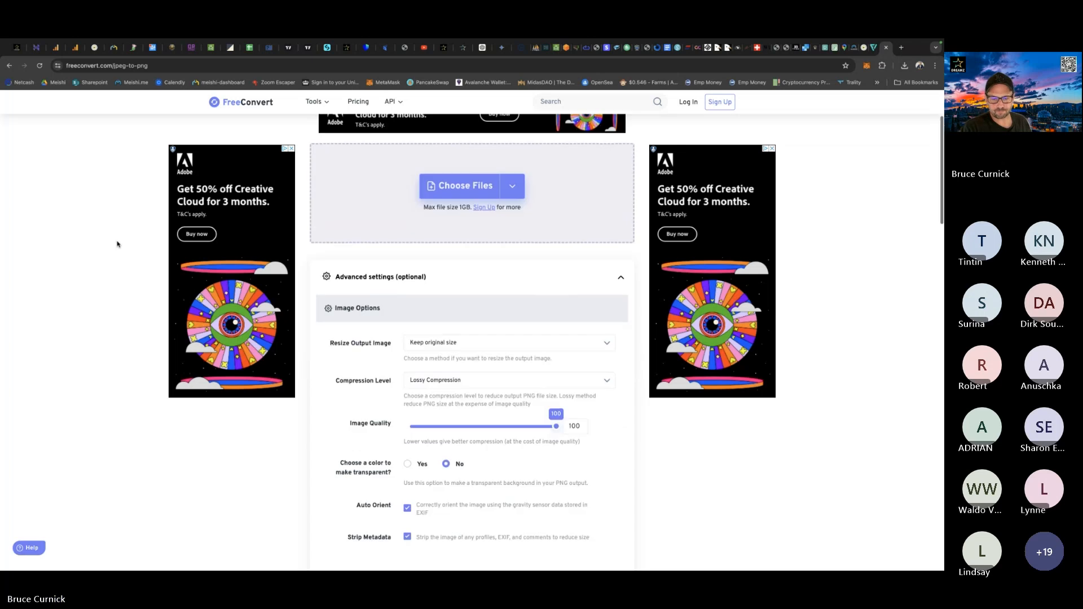
scroll(117, 243, "down", 4)
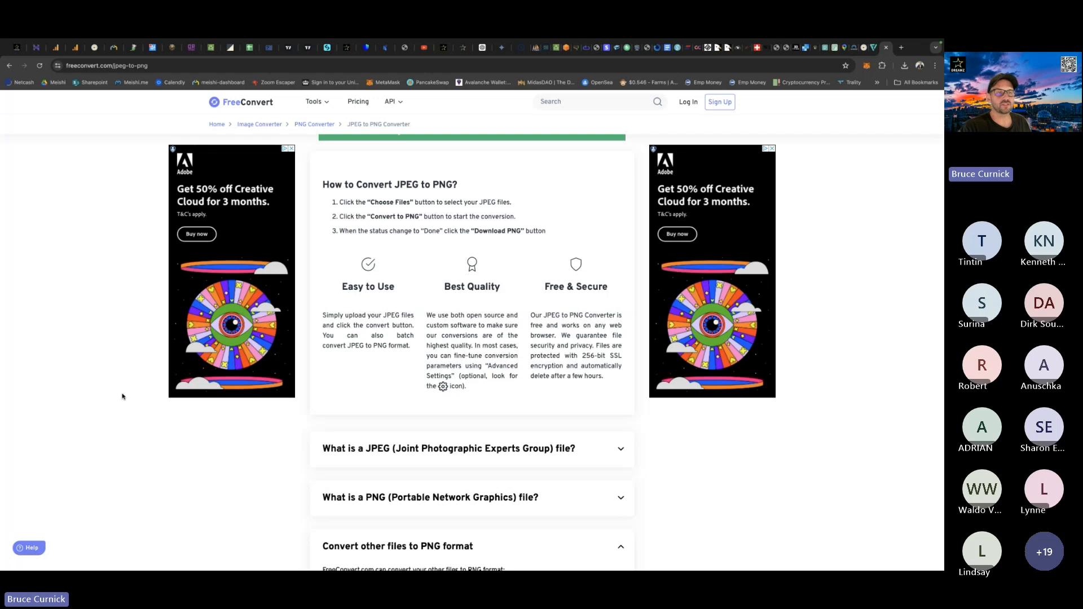
scroll(122, 396, "up", 10)
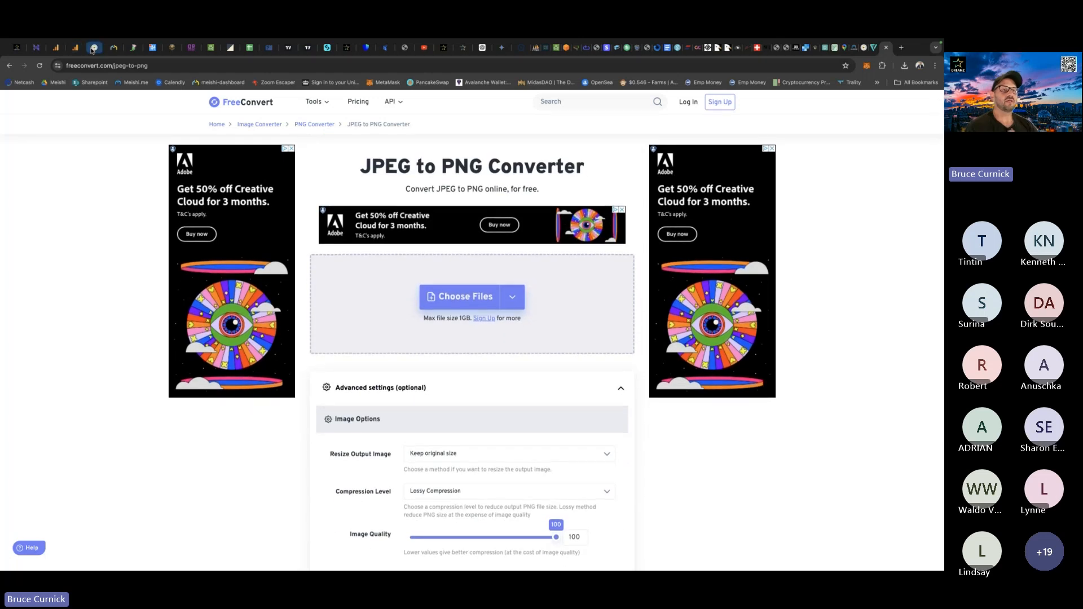
Return to the beewisesa.co.za home page and copy the address of its Facebook link.
left_click(94, 48)
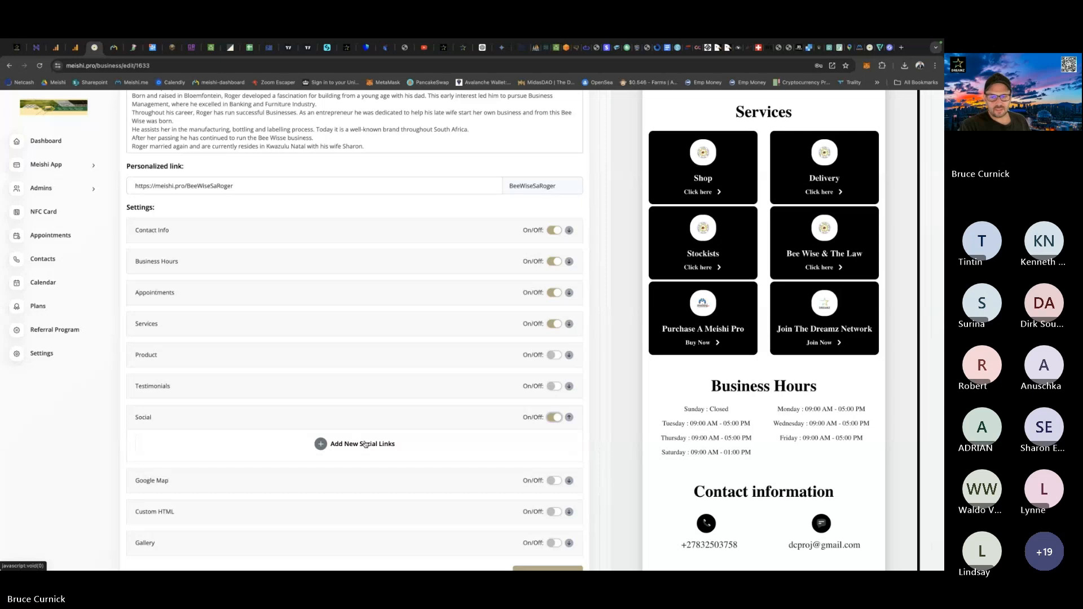
left_click(871, 49)
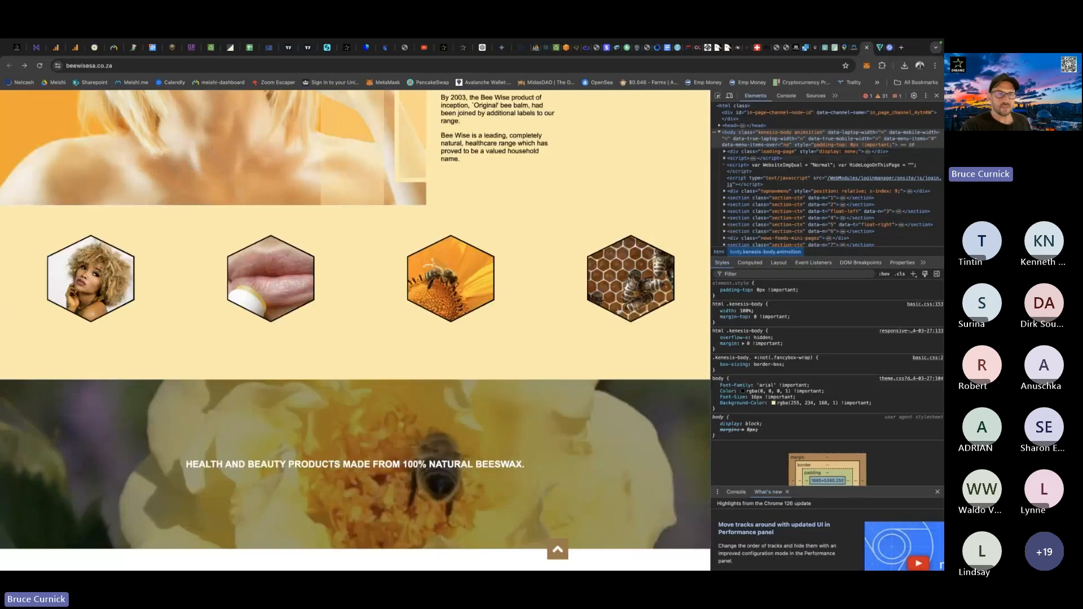
scroll(307, 363, "down", 1)
scroll(307, 362, "up", 1)
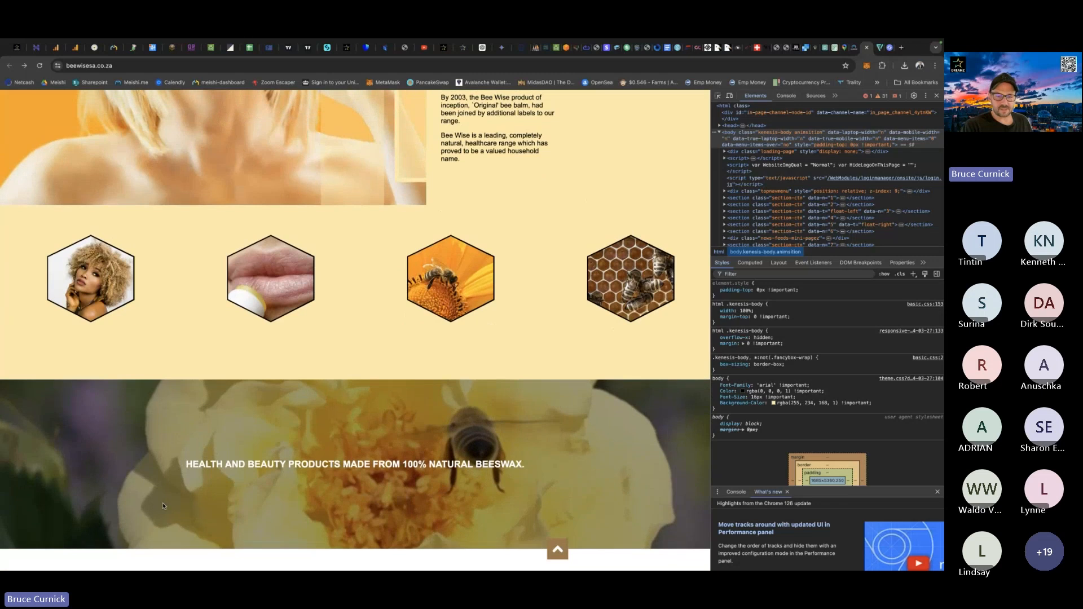
scroll(217, 457, "up", 1)
scroll(217, 457, "up", 15)
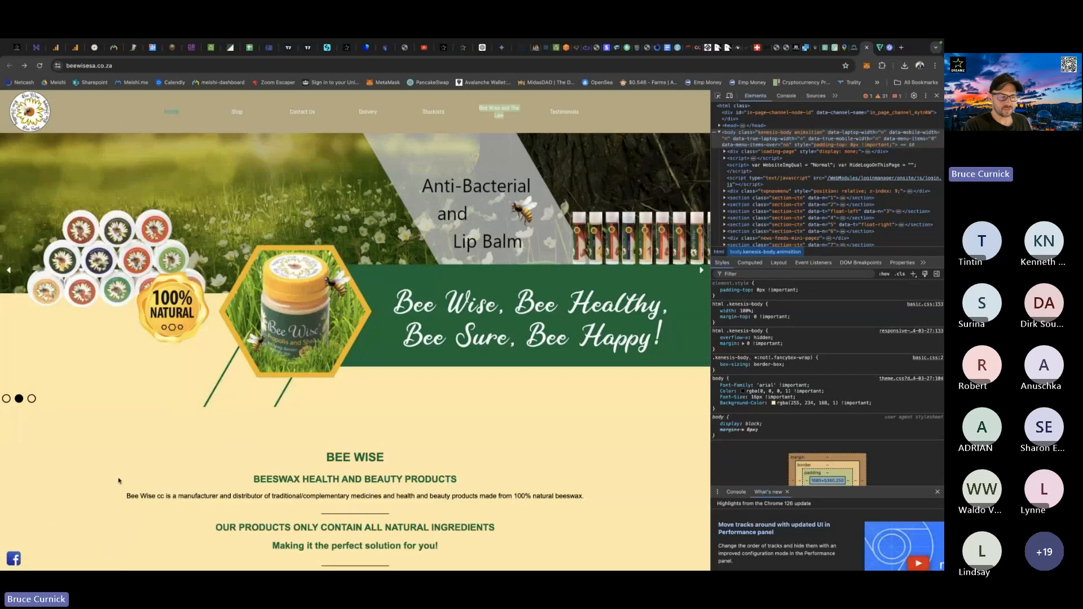
right_click(14, 560)
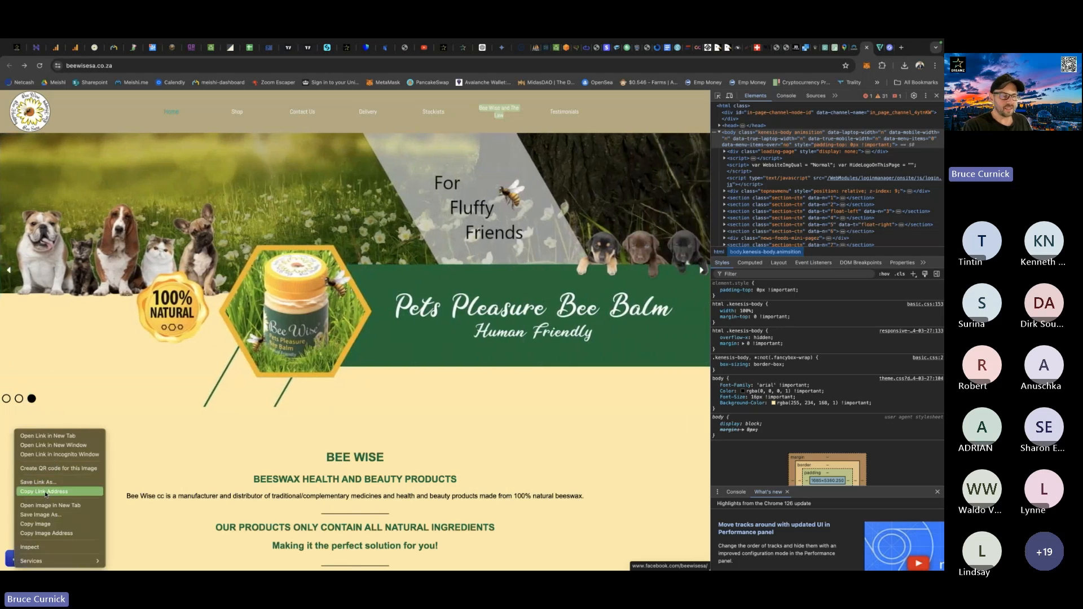
left_click(46, 491)
left_click(94, 48)
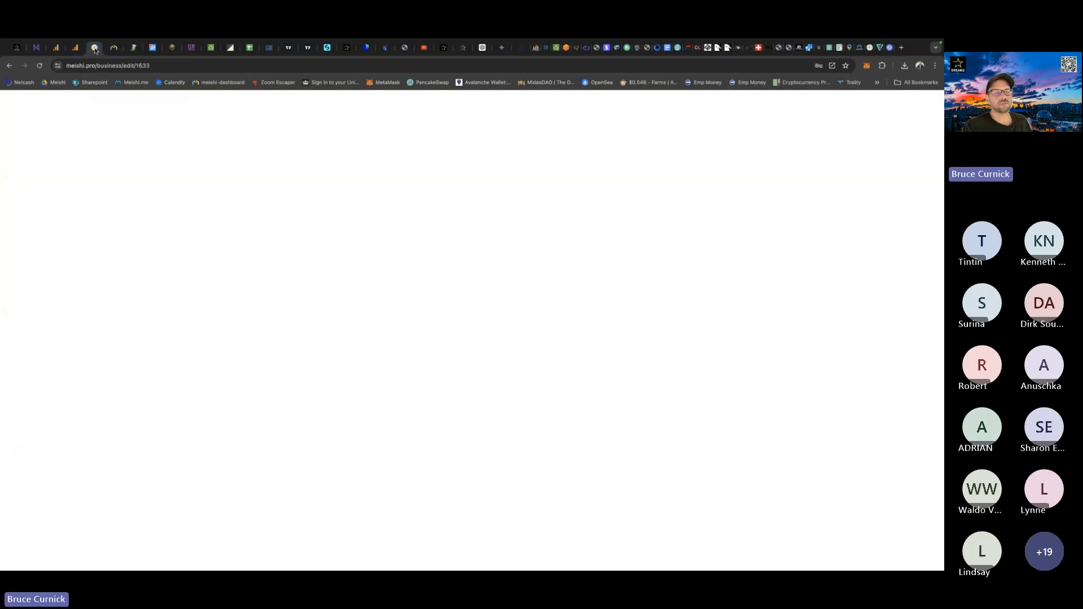
left_click(352, 446)
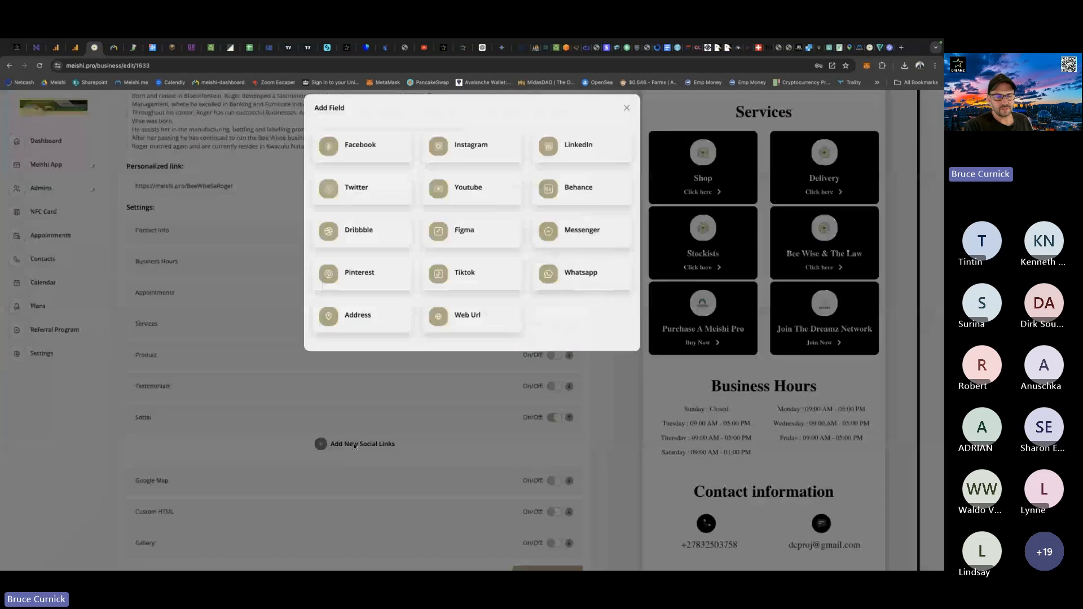
left_click(360, 155)
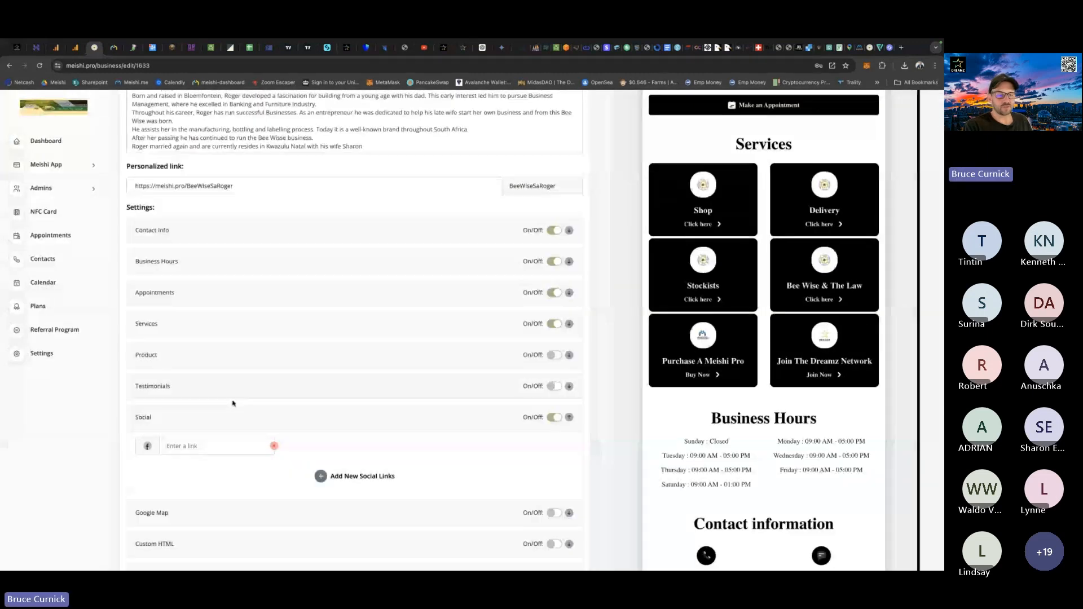
left_click(176, 446)
key("ctrl+v")
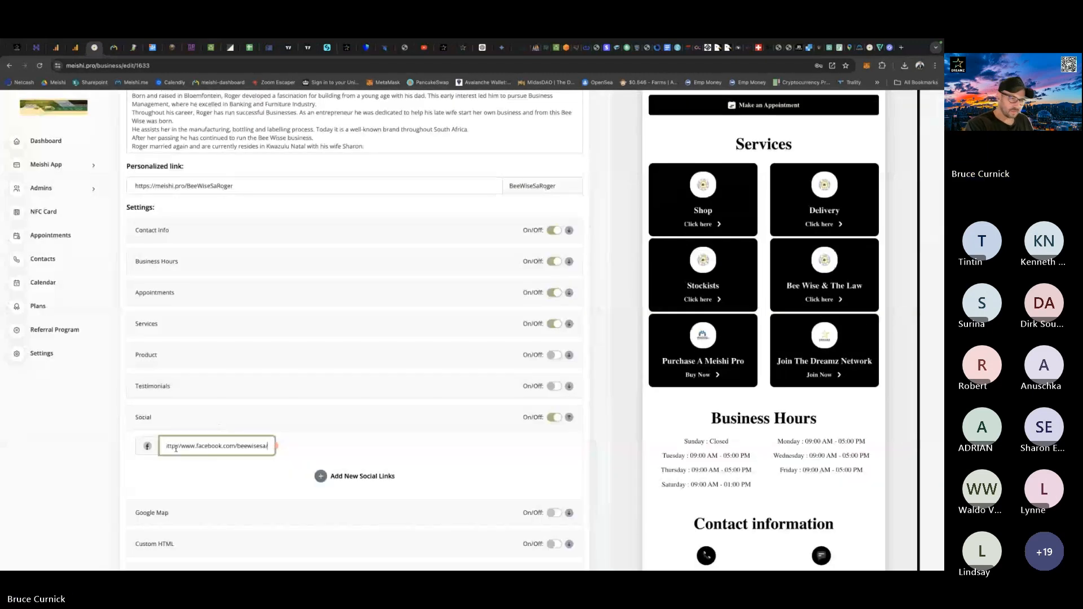
left_click(350, 478)
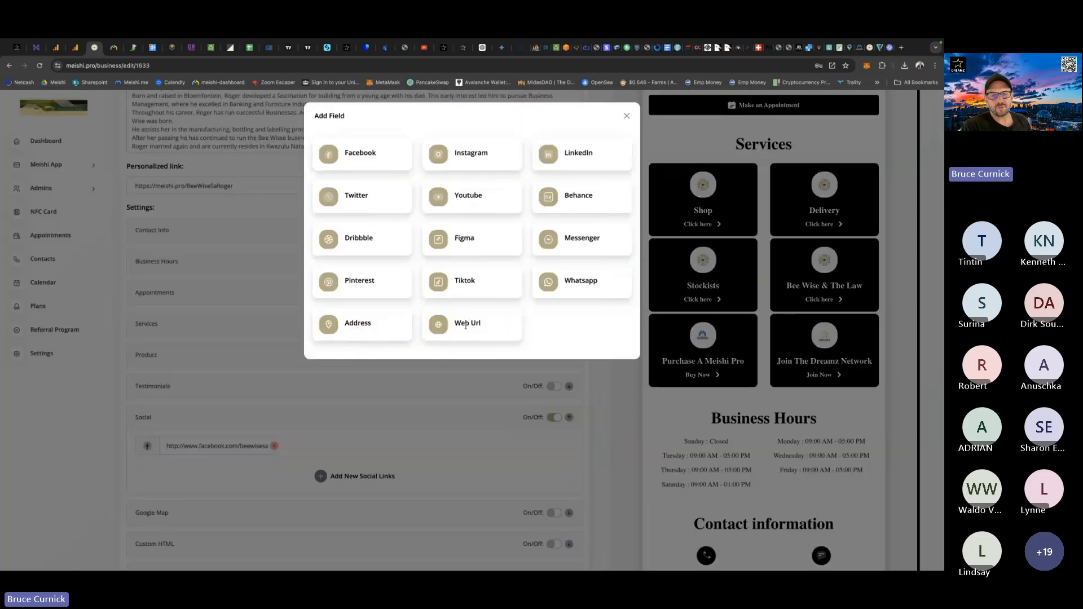
left_click(467, 325)
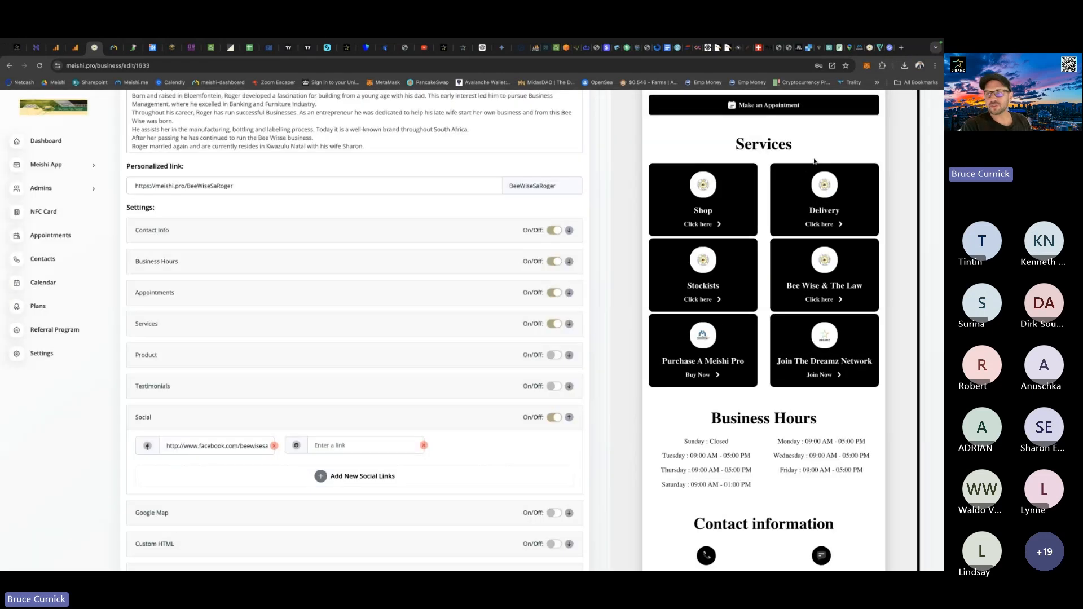
left_click(869, 48)
left_click(161, 66)
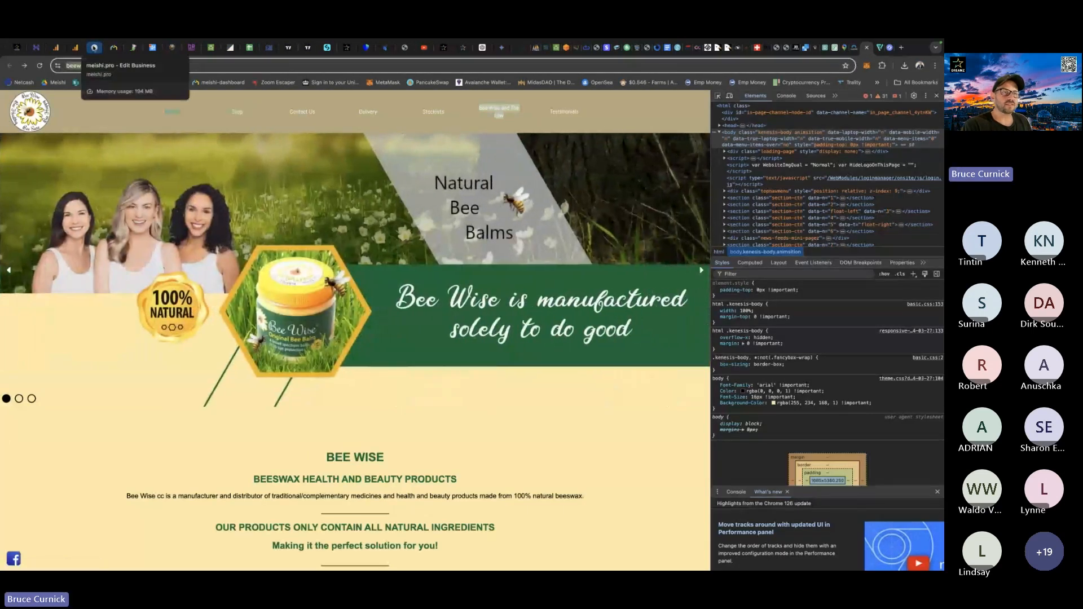
left_click(94, 47)
left_click(333, 448)
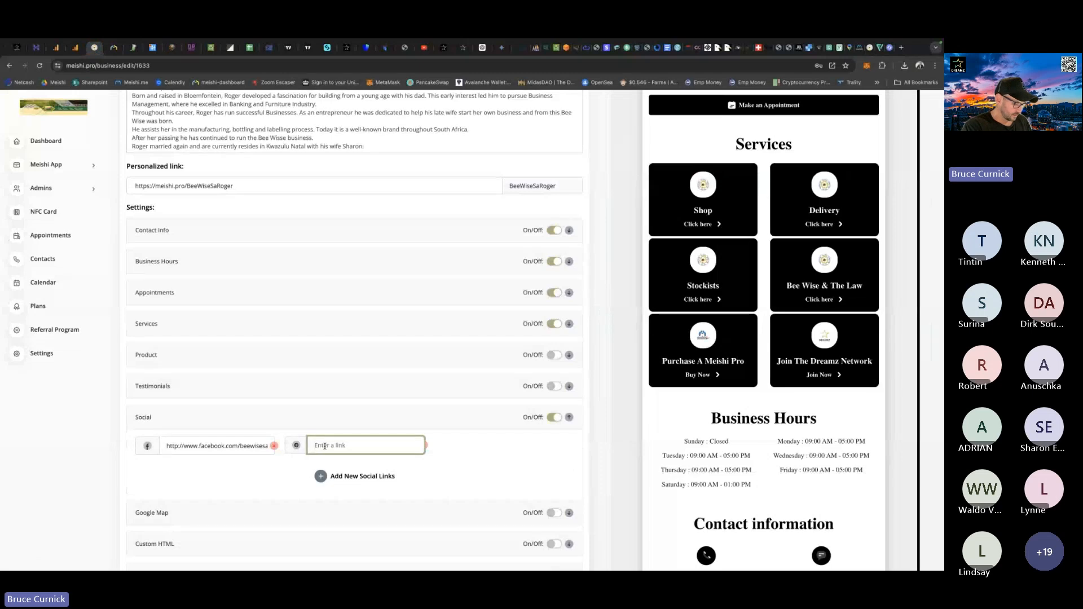
key("ctrl+v")
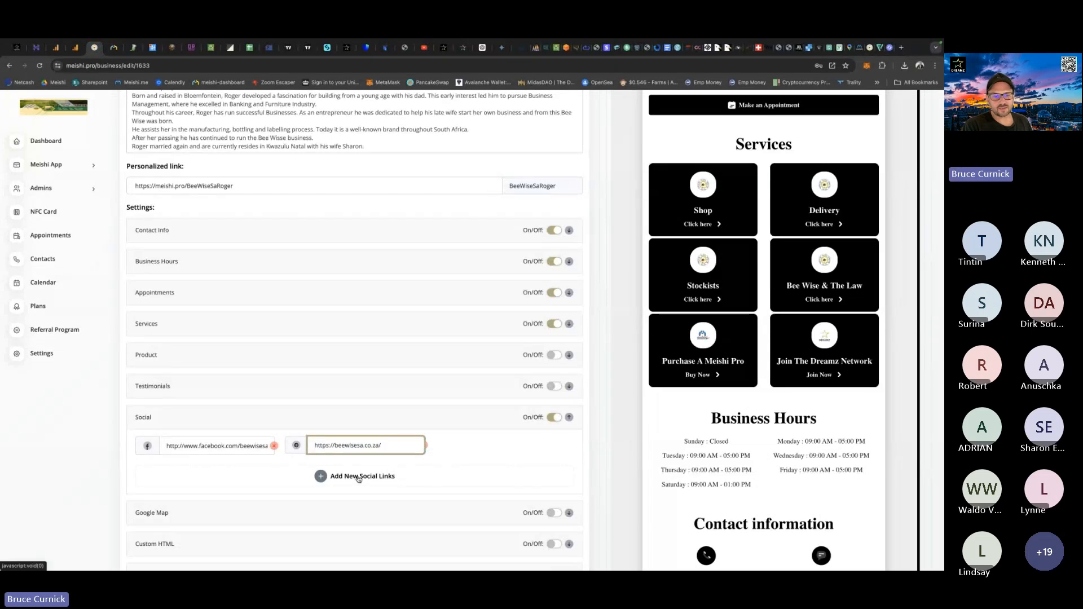
Look over the Bee Wise home page once more, then copy the business address from the client's Bee Wise SA (Meishi) email.
left_click(871, 48)
scroll(486, 395, "down", 10)
scroll(486, 395, "down", 6)
scroll(486, 395, "up", 3)
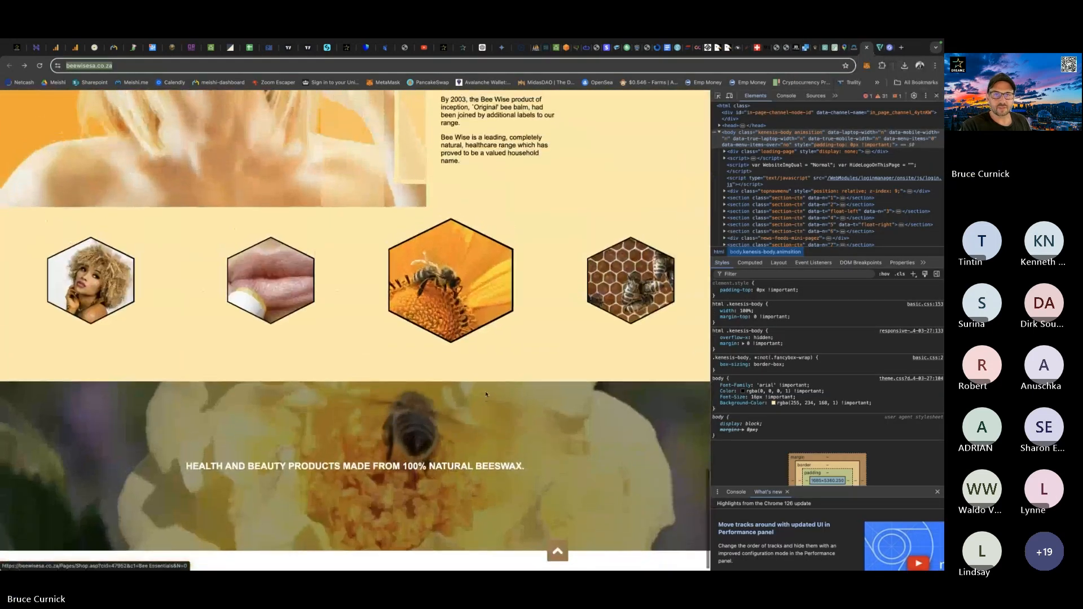
key("ctrl+Right")
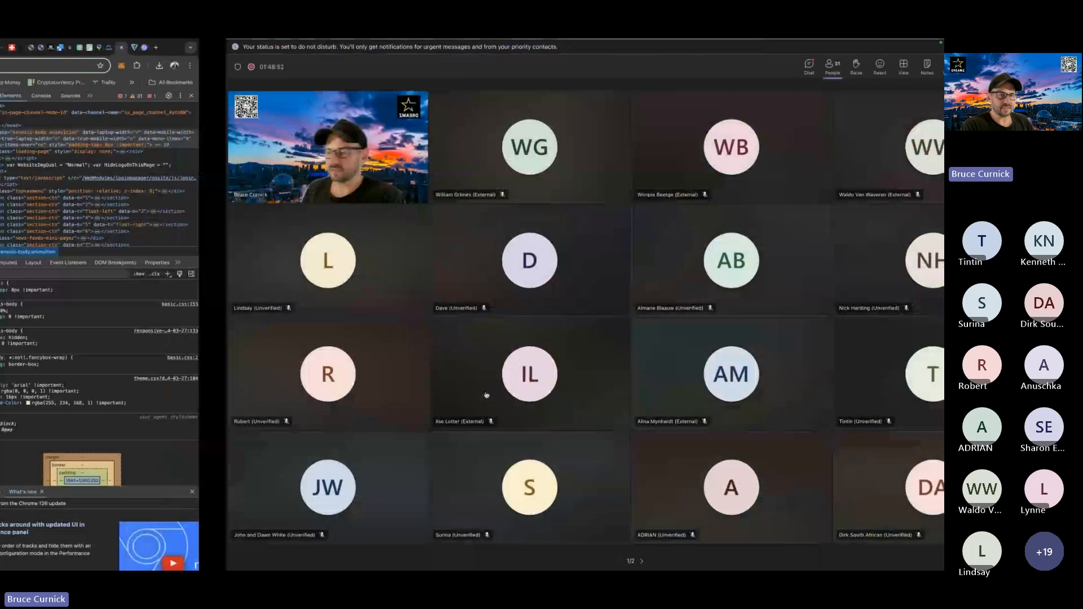
key("ctrl+Left")
key("ctrl+Right")
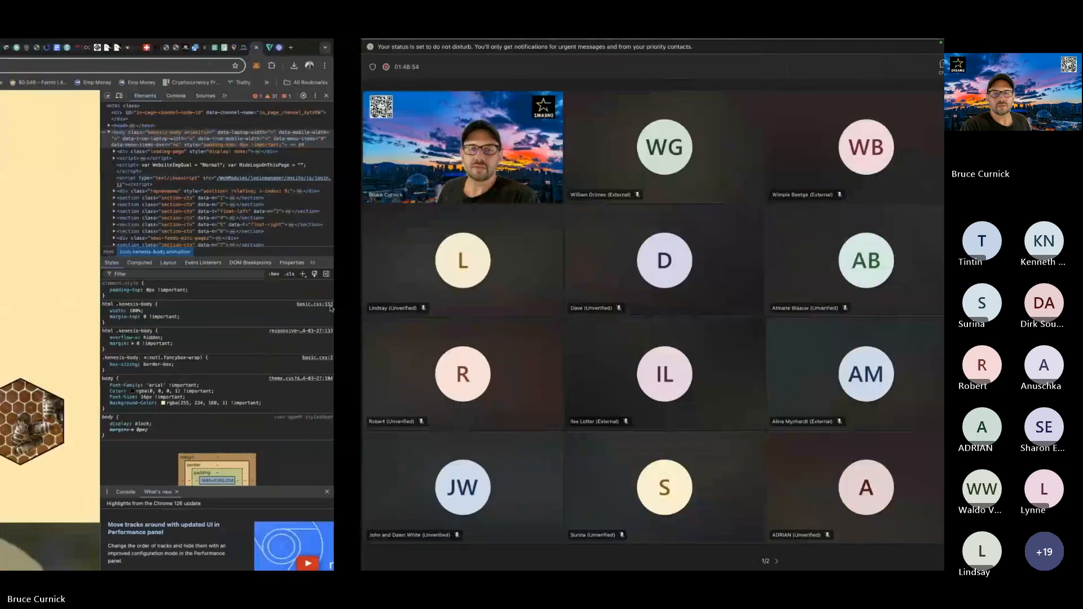
key("ctrl+Right")
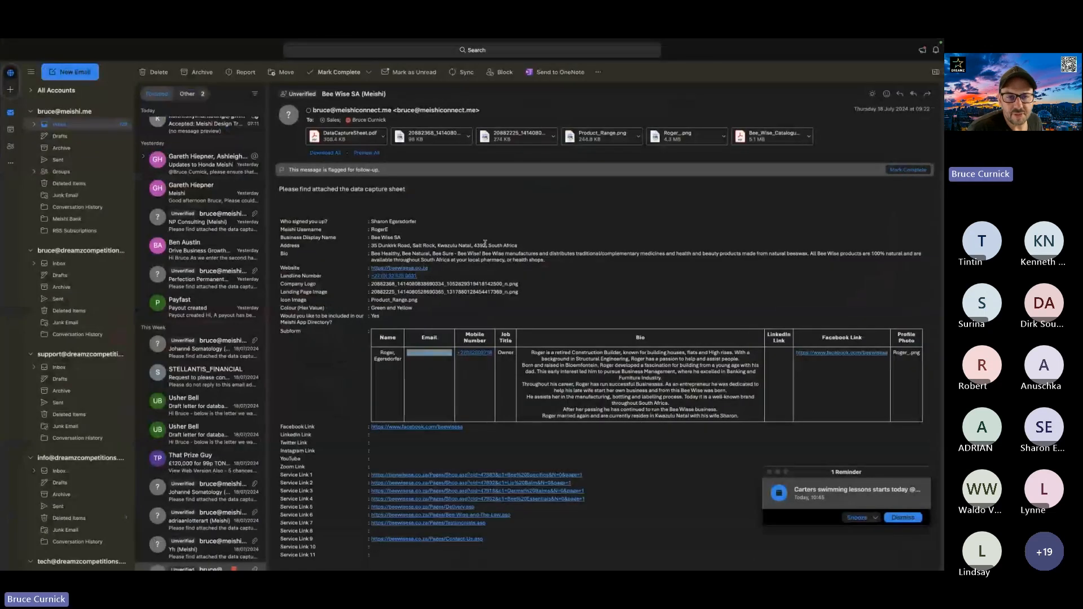
left_click_drag(529, 250, 379, 247)
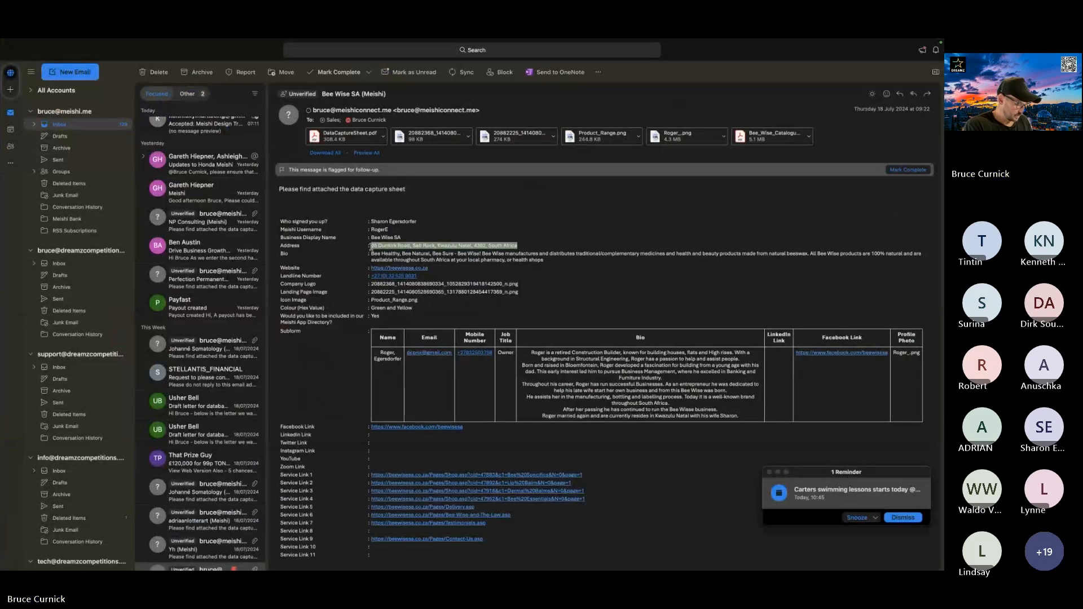
Switch to Google Maps in the browser and look up the business address copied from the client's email, opening the matching suggestion.
key("ctrl+Left")
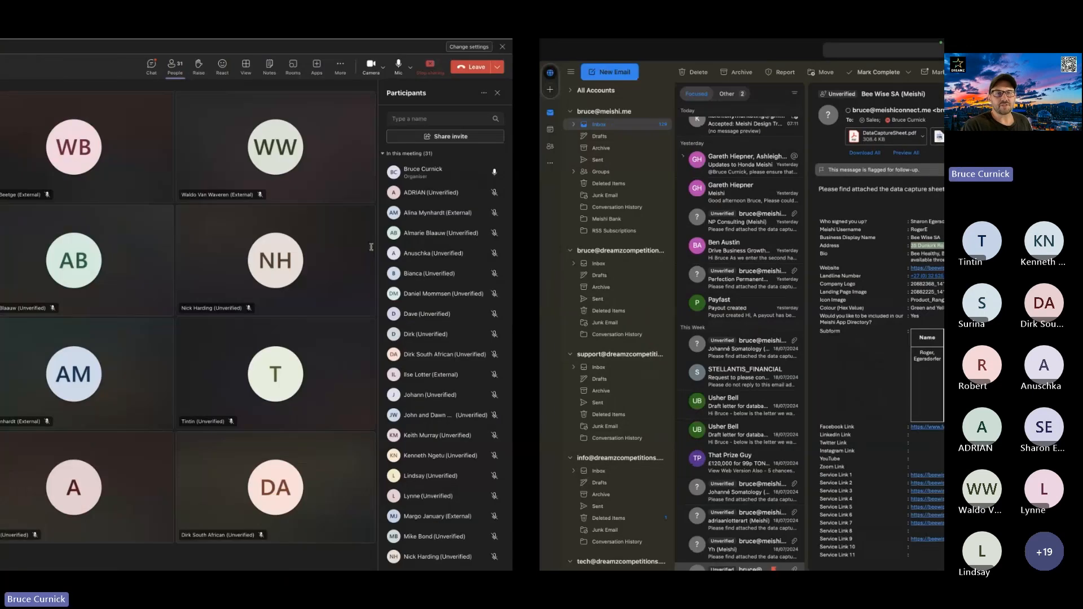
key("ctrl+Left")
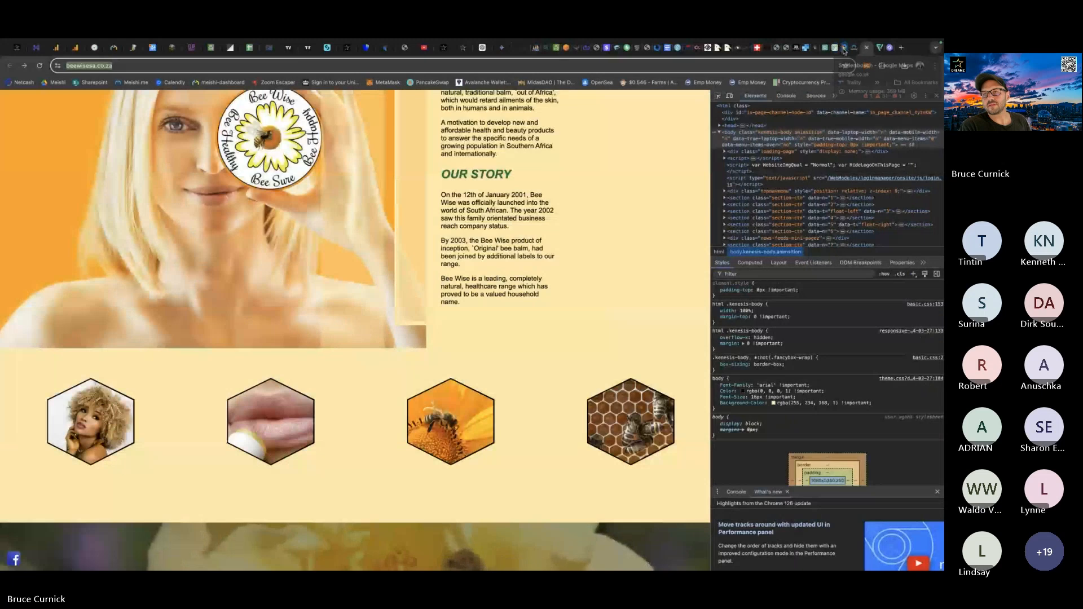
left_click(844, 49)
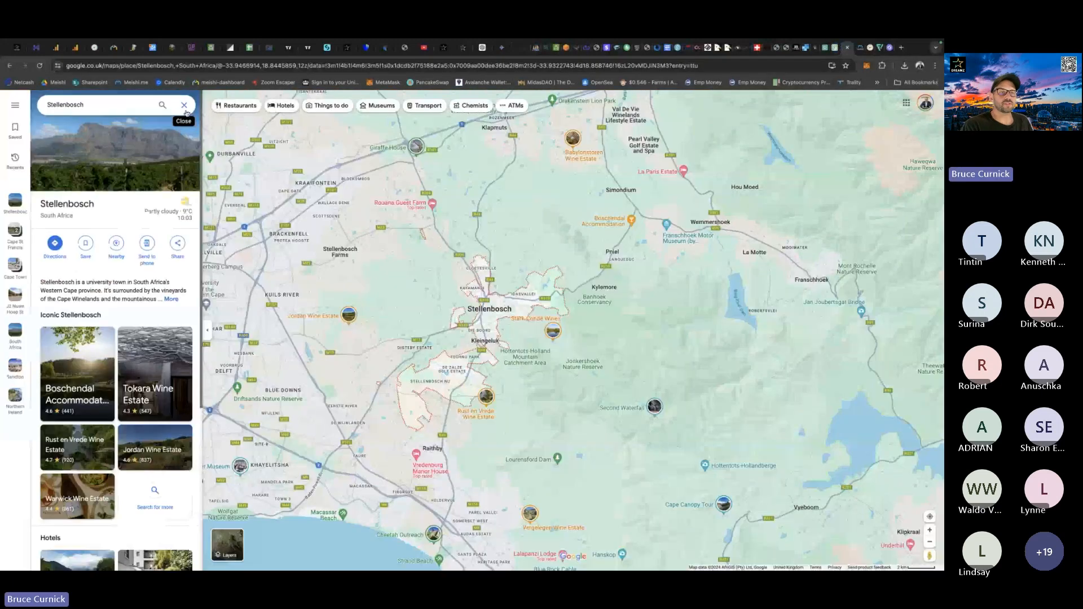
left_click(56, 104)
key("ctrl+a")
key("ctrl+v")
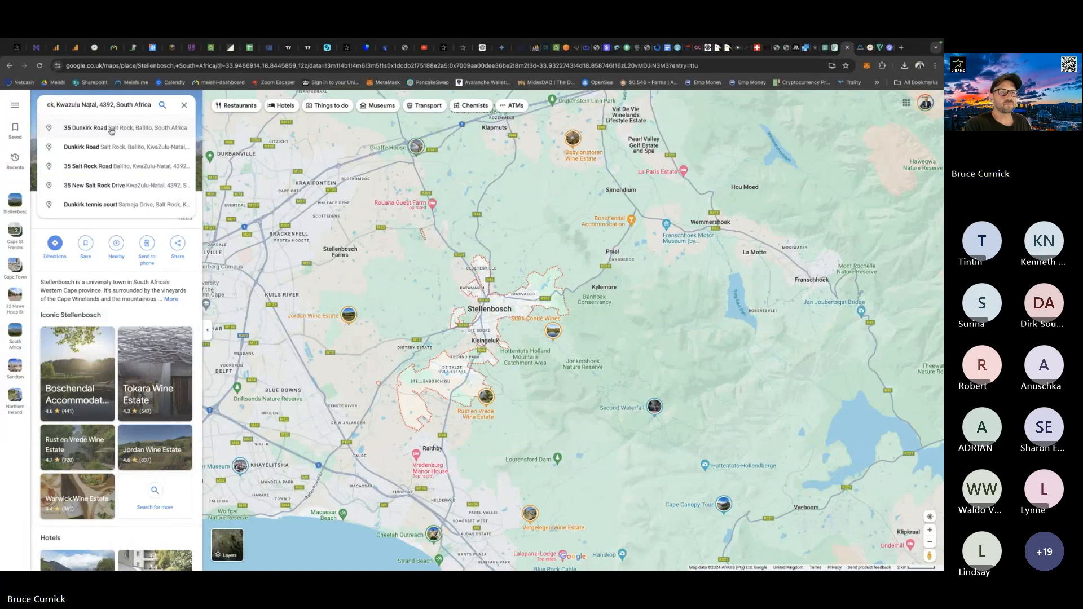
key("Left")
key("Left")
key("Left")
key("Left")
key("Left")
key("Left")
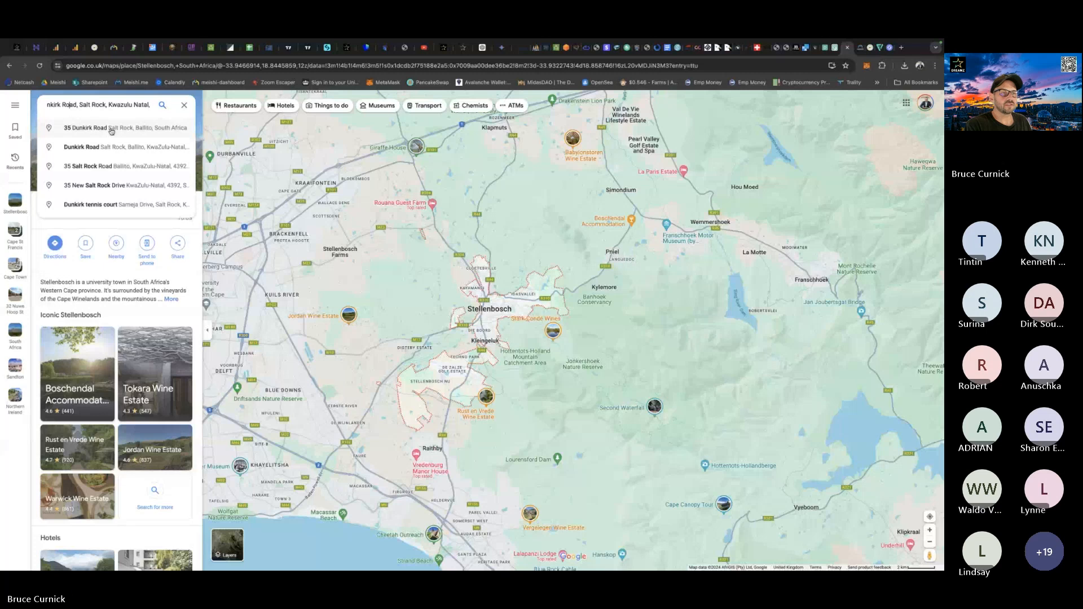
left_click(121, 129)
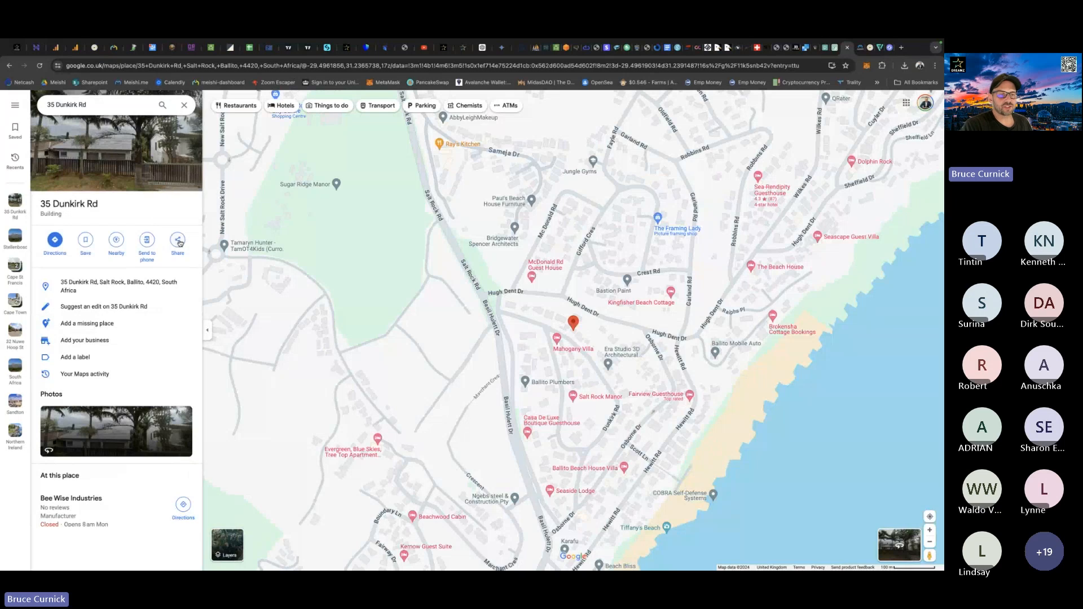
Add an Address link to the Meishi card's Social section, filled with the Google Maps sharing link for the business address, and save the card.
left_click(177, 240)
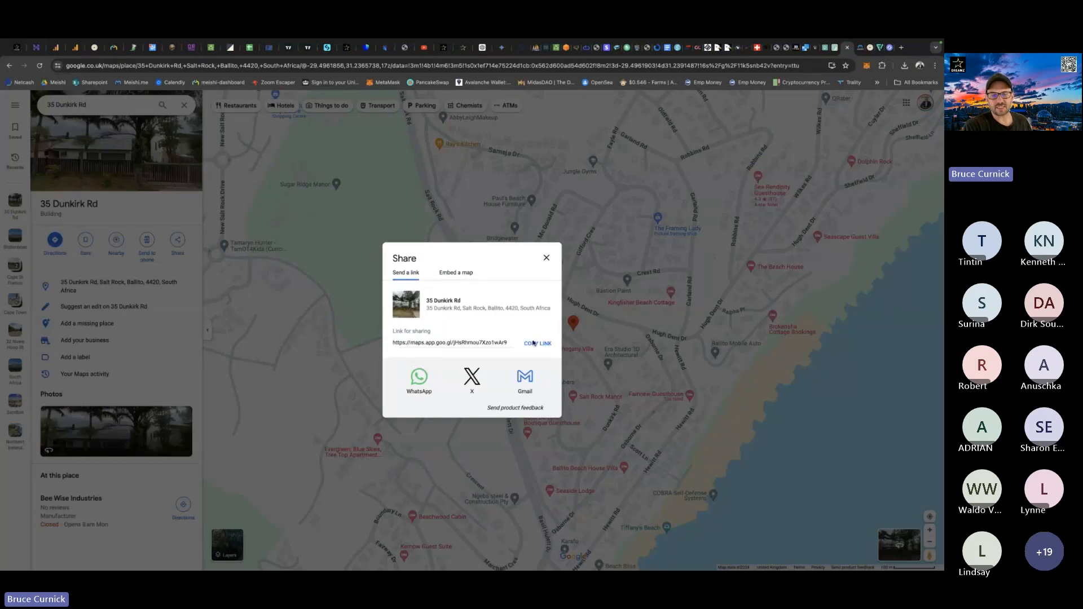
left_click(534, 343)
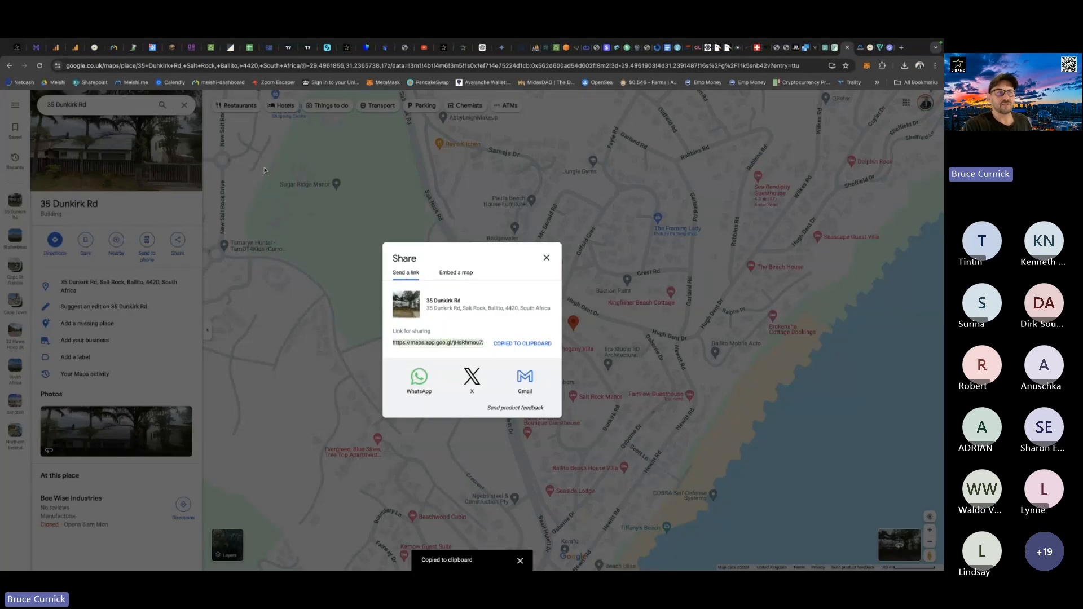
left_click(95, 48)
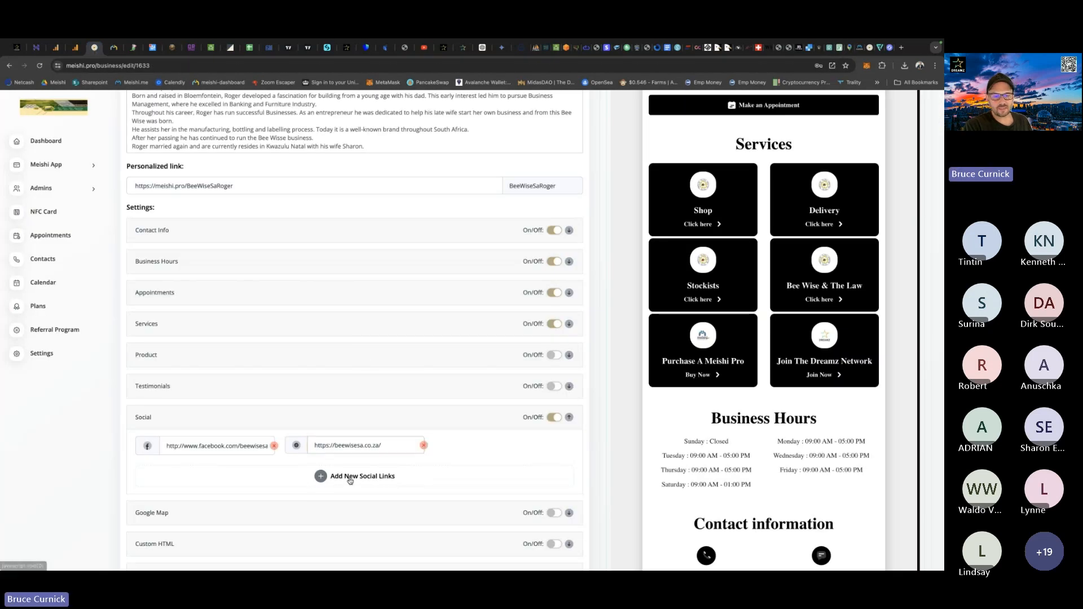
left_click(350, 477)
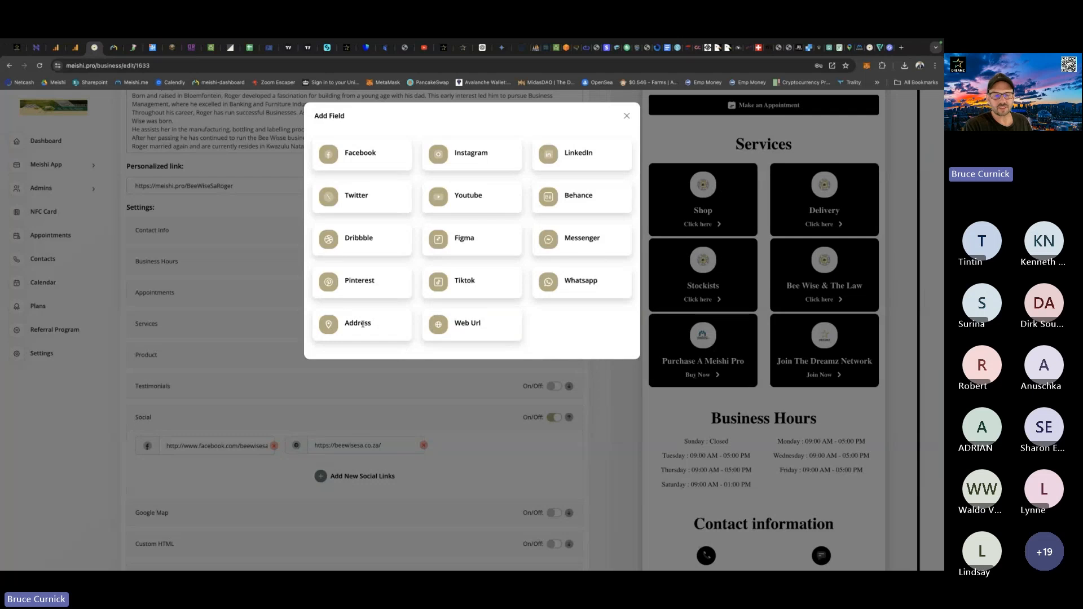
left_click(385, 338)
left_click(477, 445)
key("ctrl+v")
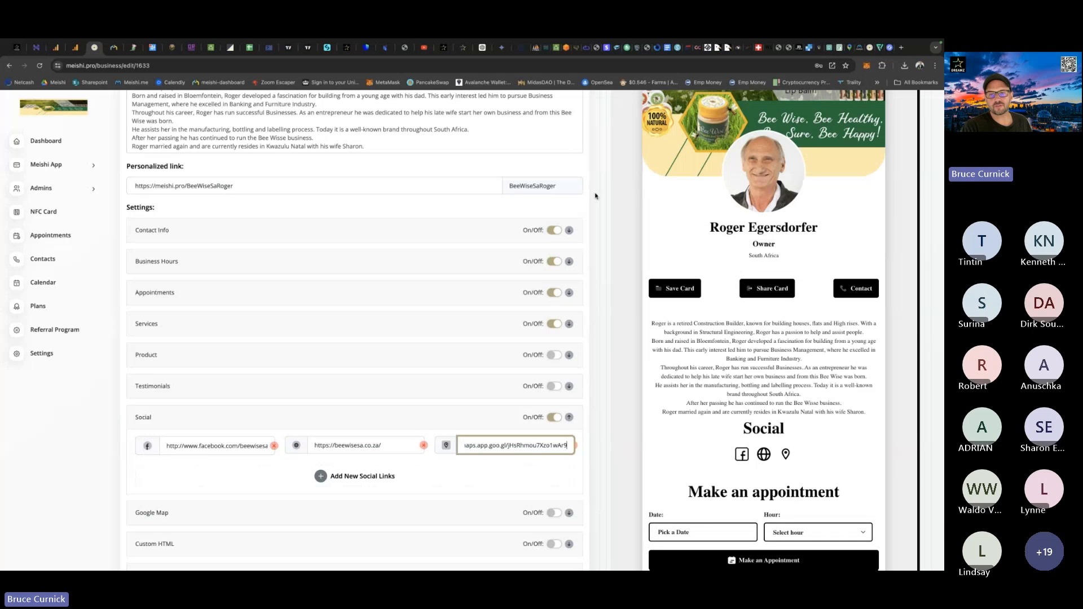
scroll(596, 195, "up", 6)
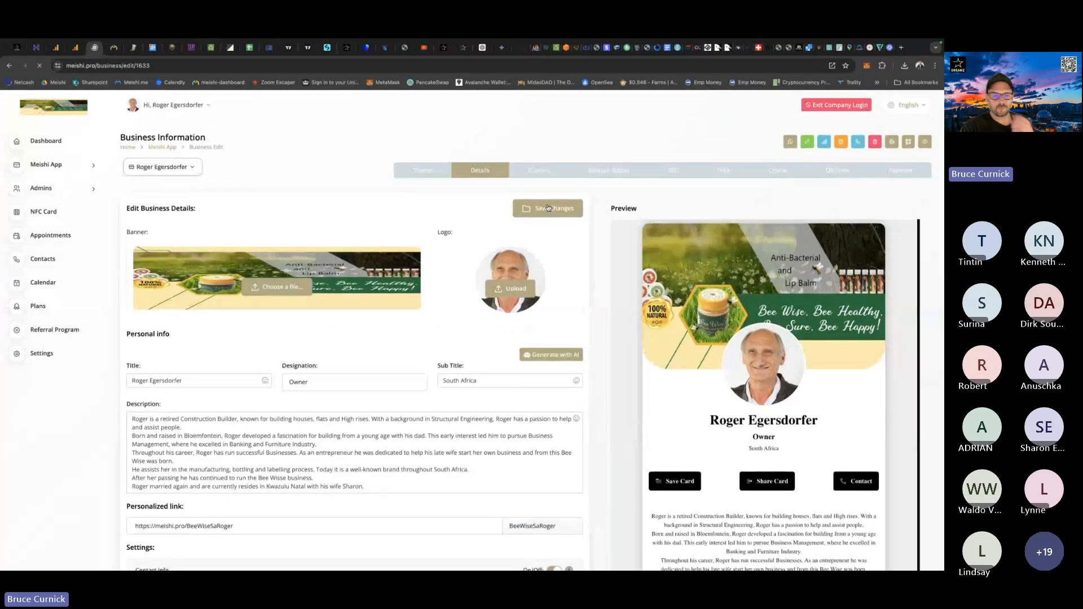
left_click(549, 208)
Expand the card's Contact Info section and copy the client's phone number.
scroll(548, 209, "down", 3)
scroll(548, 209, "down", 1)
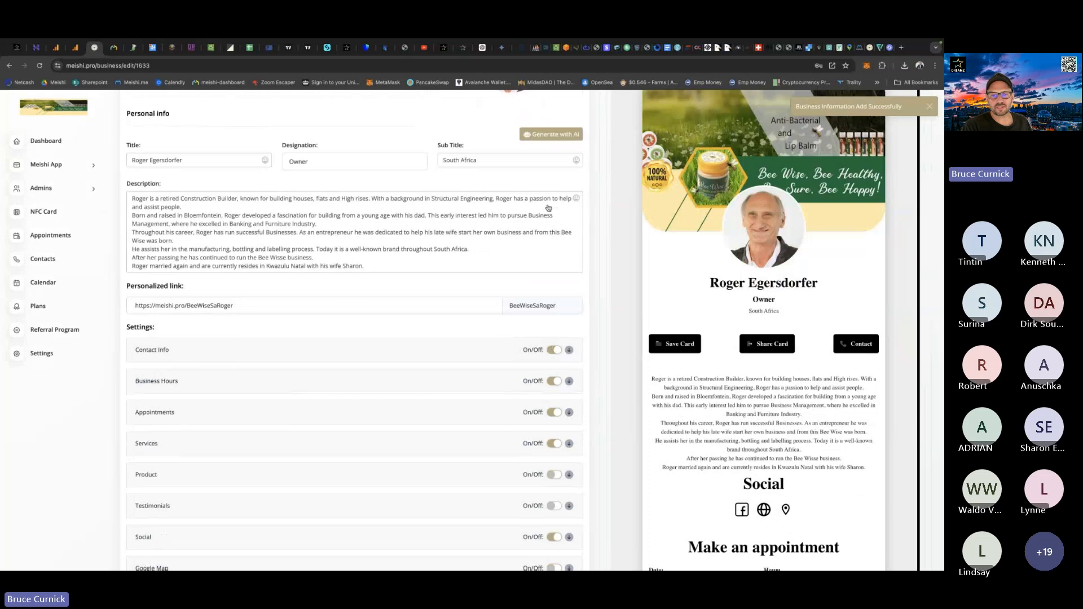
scroll(549, 208, "down", 3)
left_click(314, 264)
left_click_drag(214, 298, 166, 295)
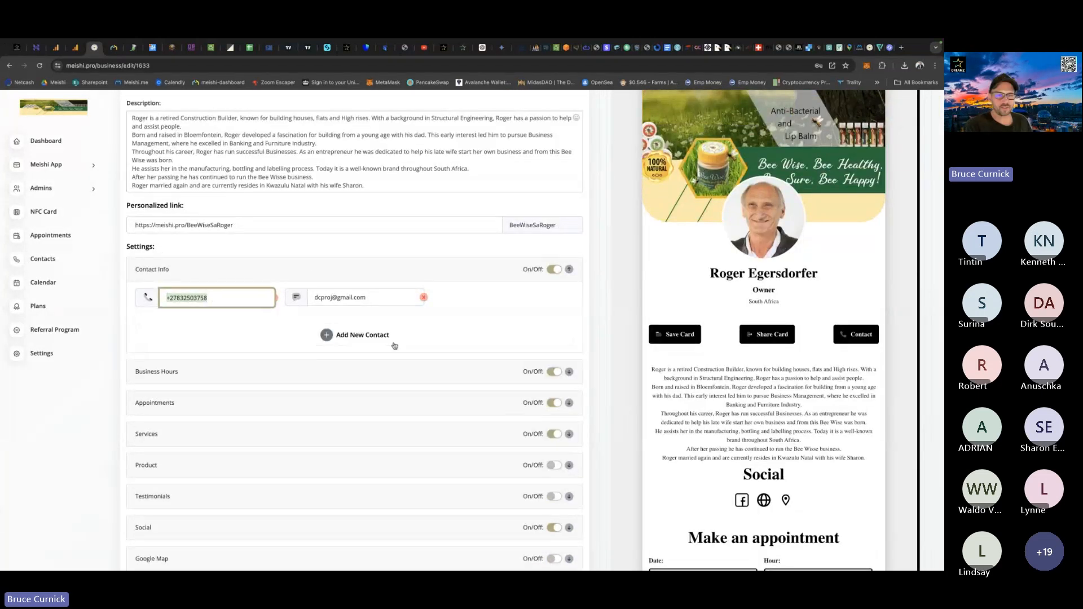
Add a Whatsapp link to the Social section, fill it with the copied phone number and save the card.
scroll(395, 346, "down", 5)
left_click(569, 390)
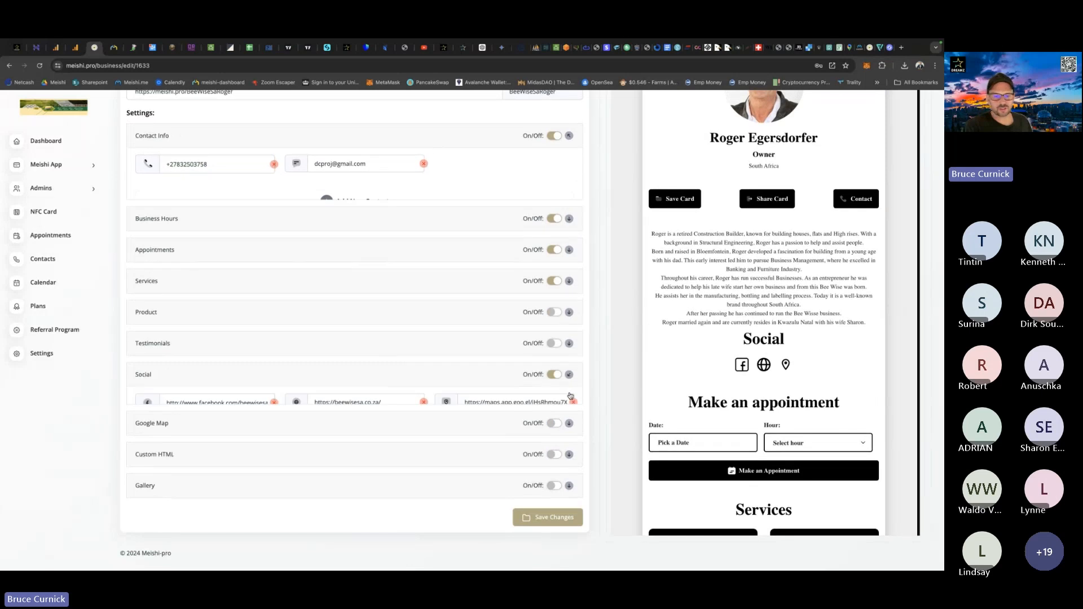
left_click(341, 388)
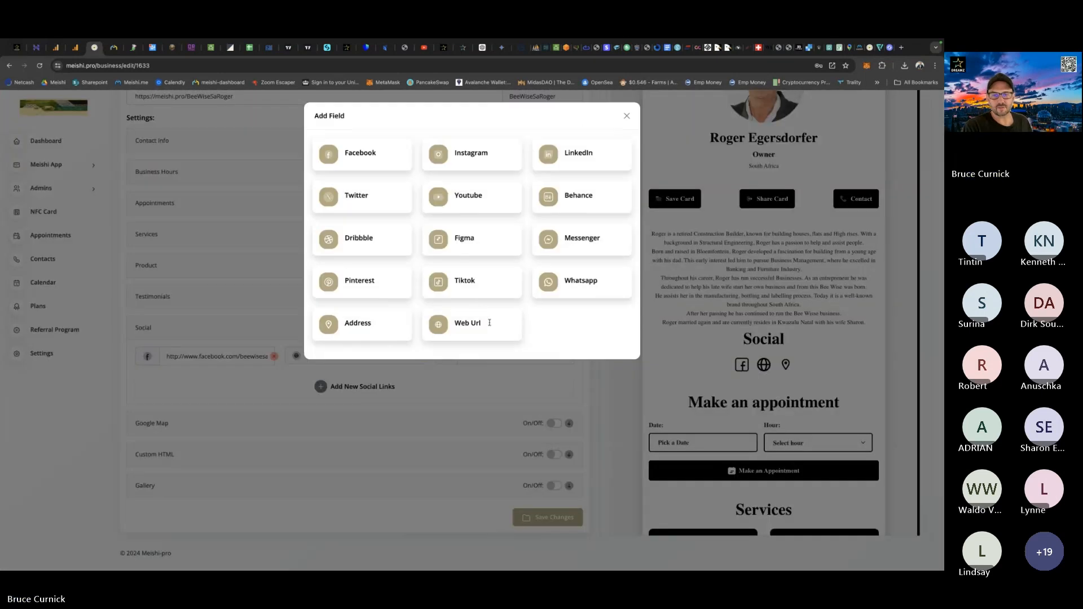
left_click(581, 280)
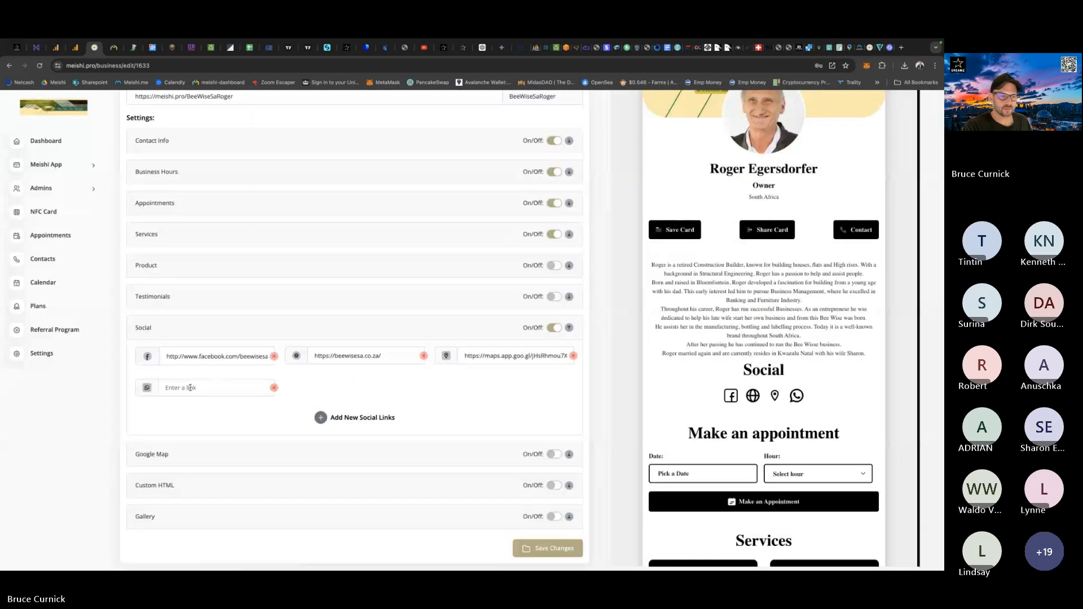
left_click(191, 388)
key("ctrl+v")
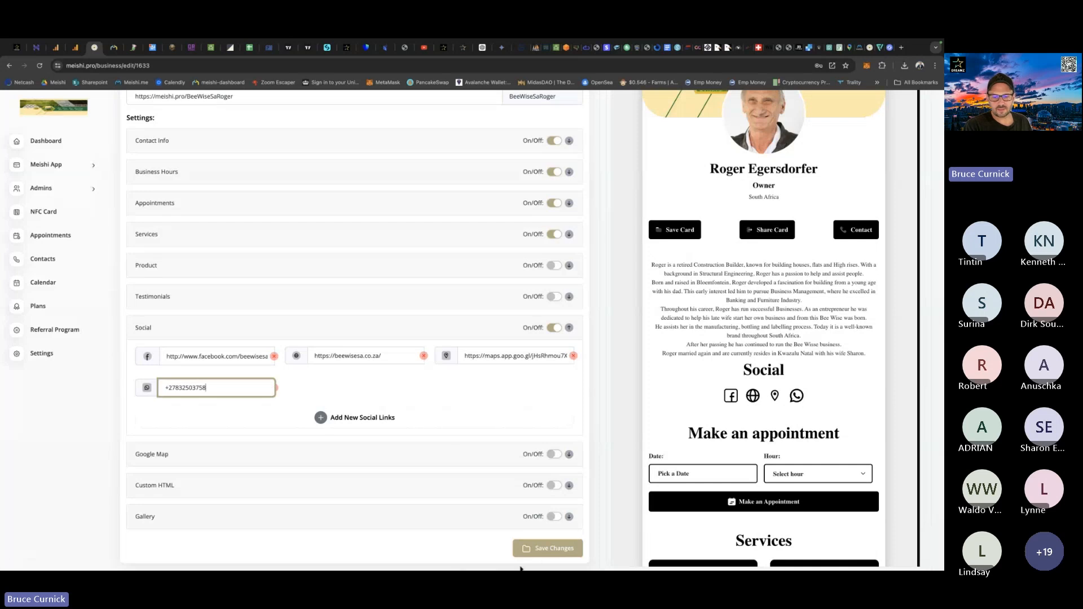
left_click(553, 550)
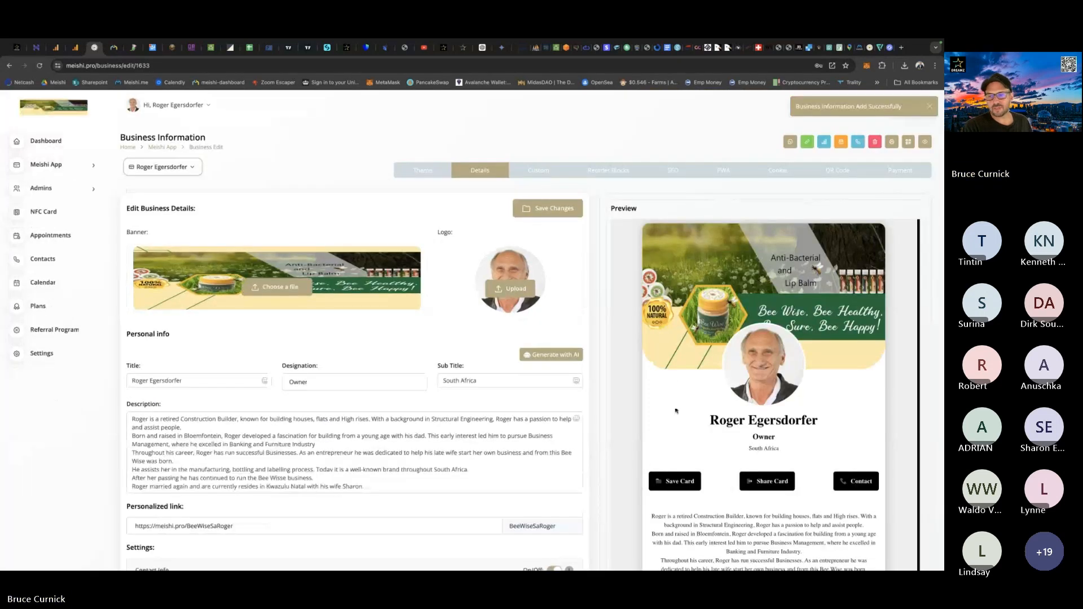
Review the social icons in the card preview, the saved Social links and the link types available for adding.
scroll(672, 378, "down", 5)
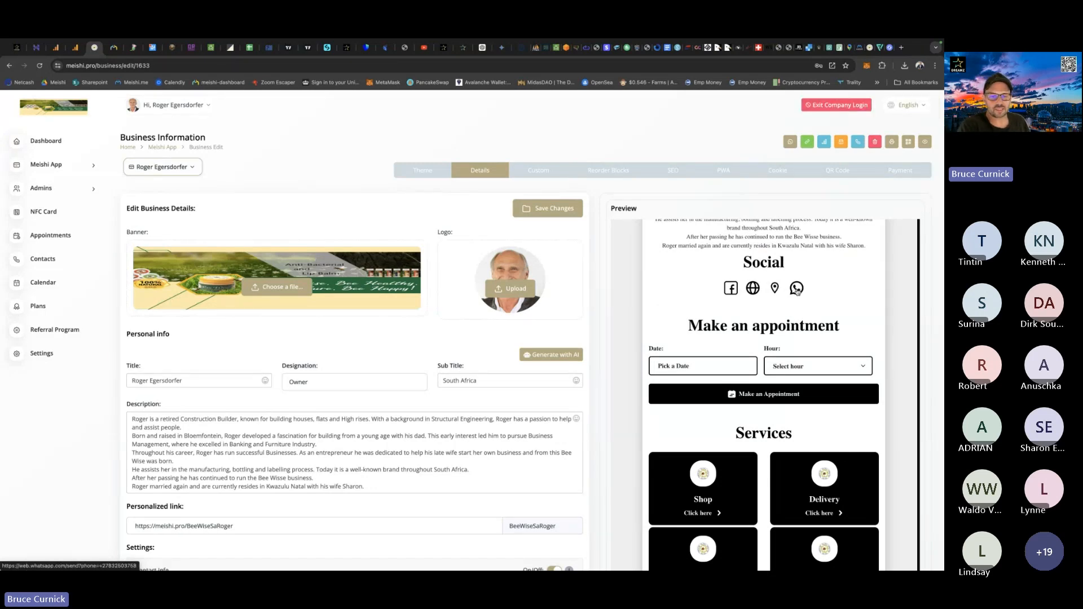
scroll(574, 343, "down", 6)
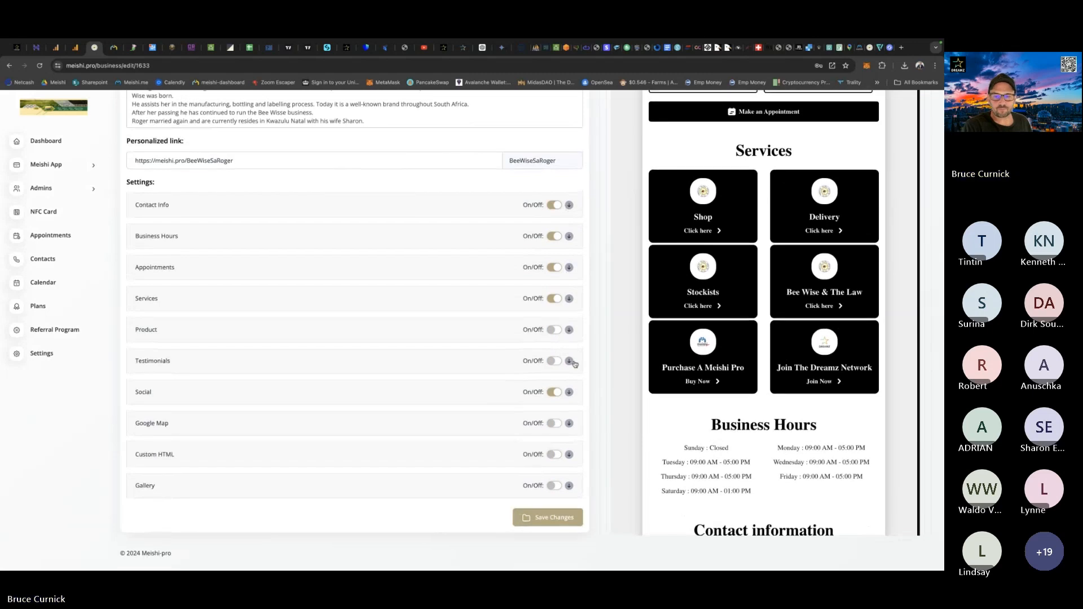
left_click(569, 391)
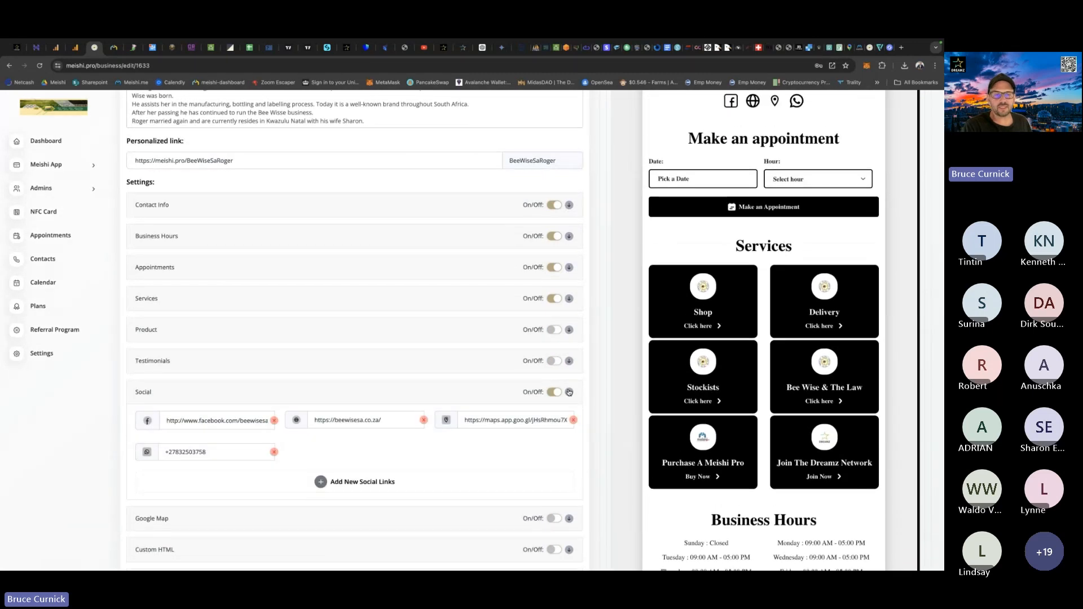
left_click(349, 483)
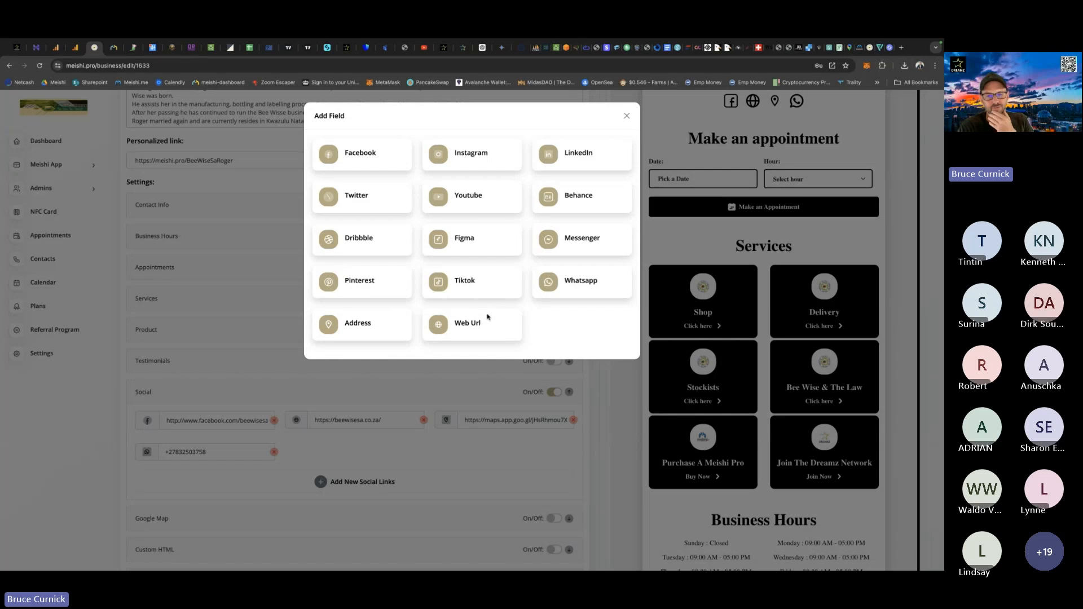
left_click(627, 117)
scroll(628, 303, "up", 2)
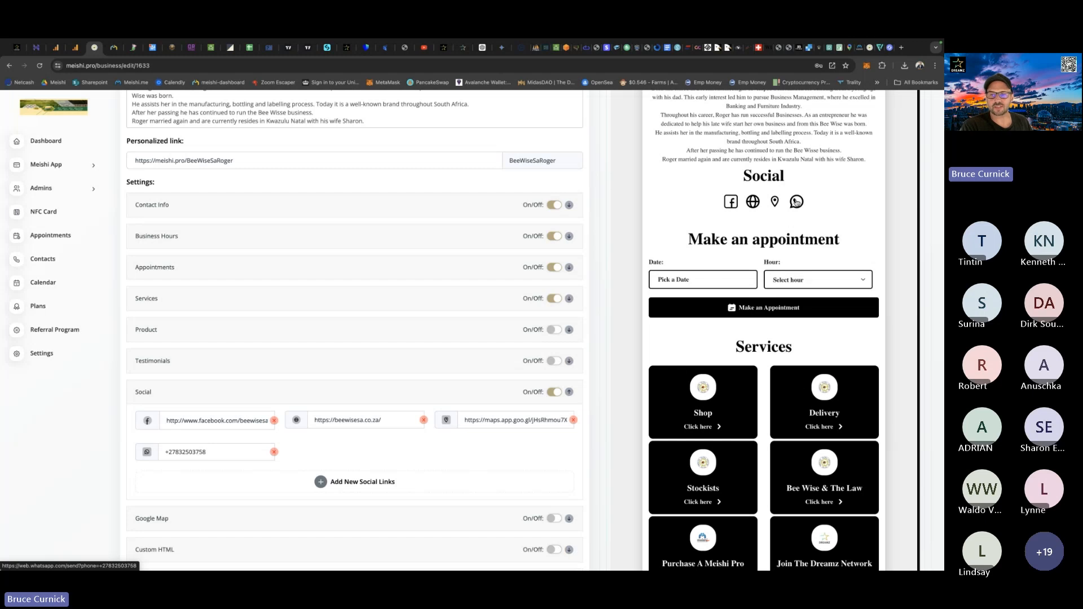
Turn on the card's Google Map section.
scroll(406, 339, "down", 3)
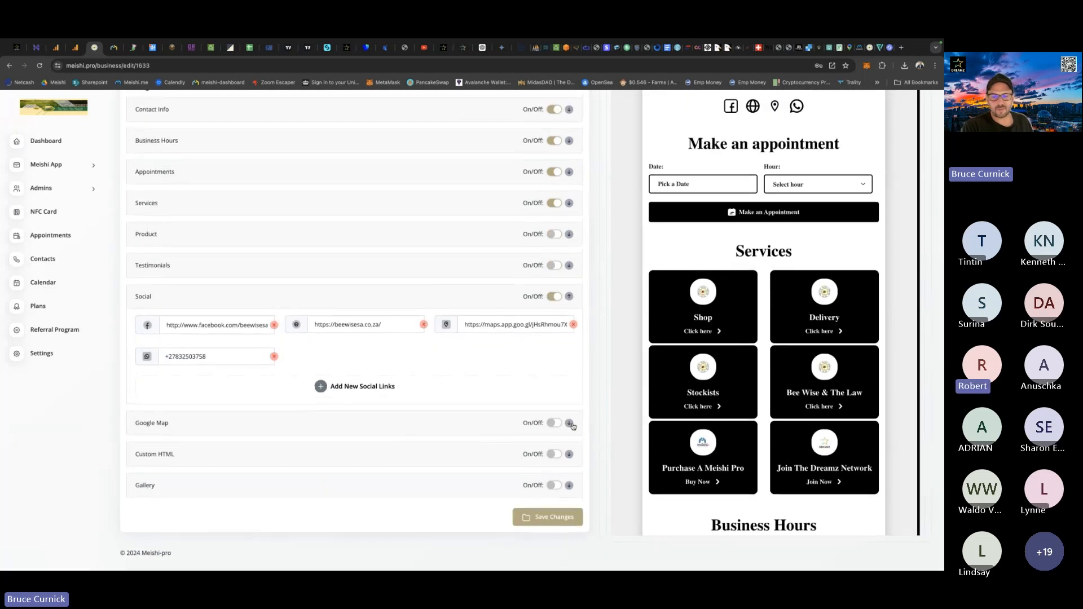
left_click(553, 424)
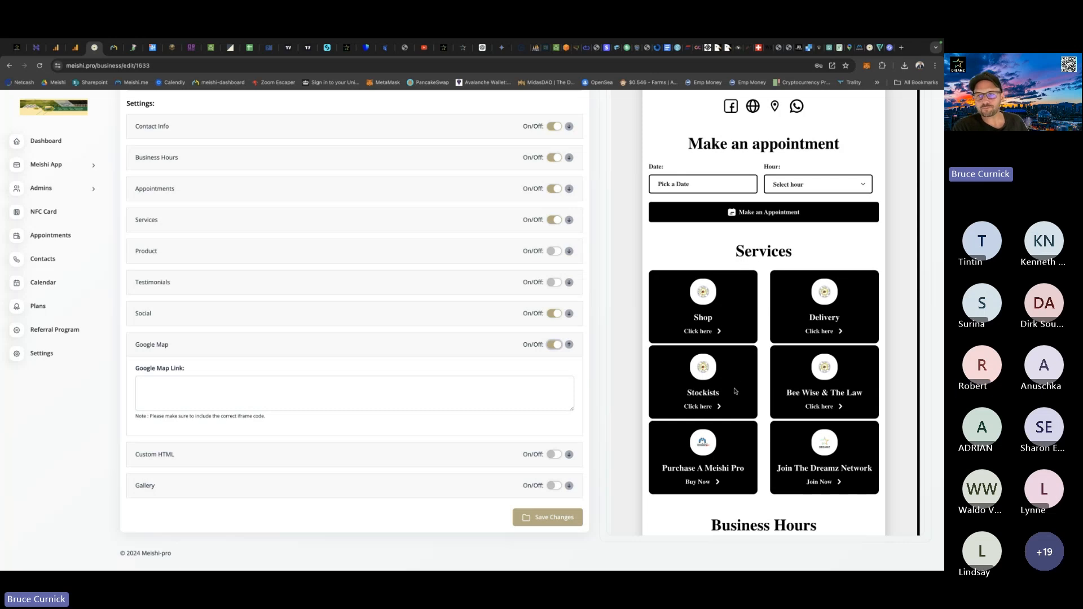
scroll(736, 390, "up", 3)
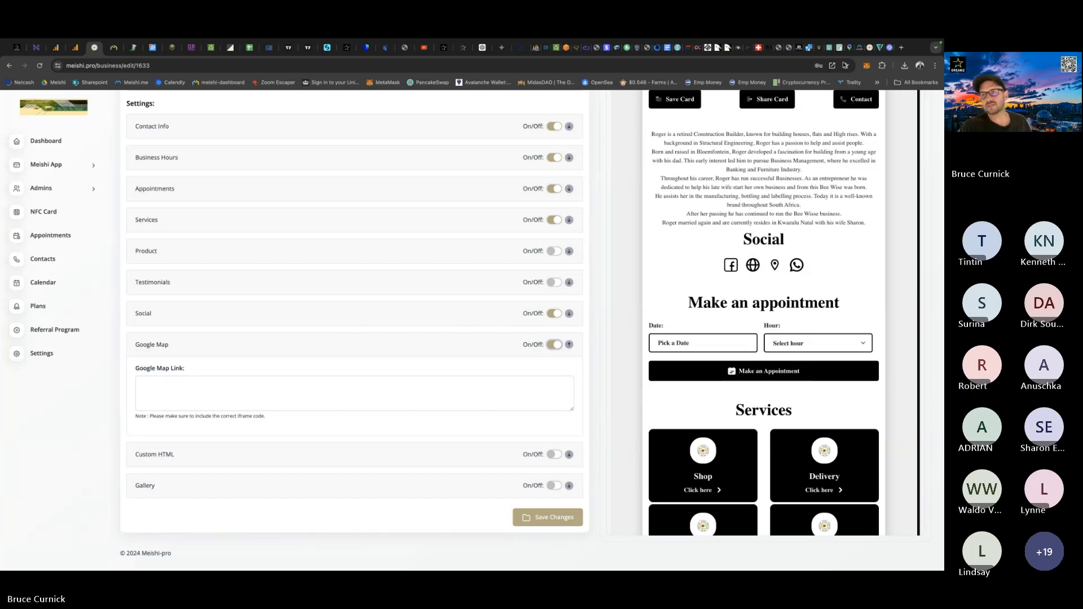
Return to Google Maps and copy the Medium embed HTML for the business address.
left_click(850, 49)
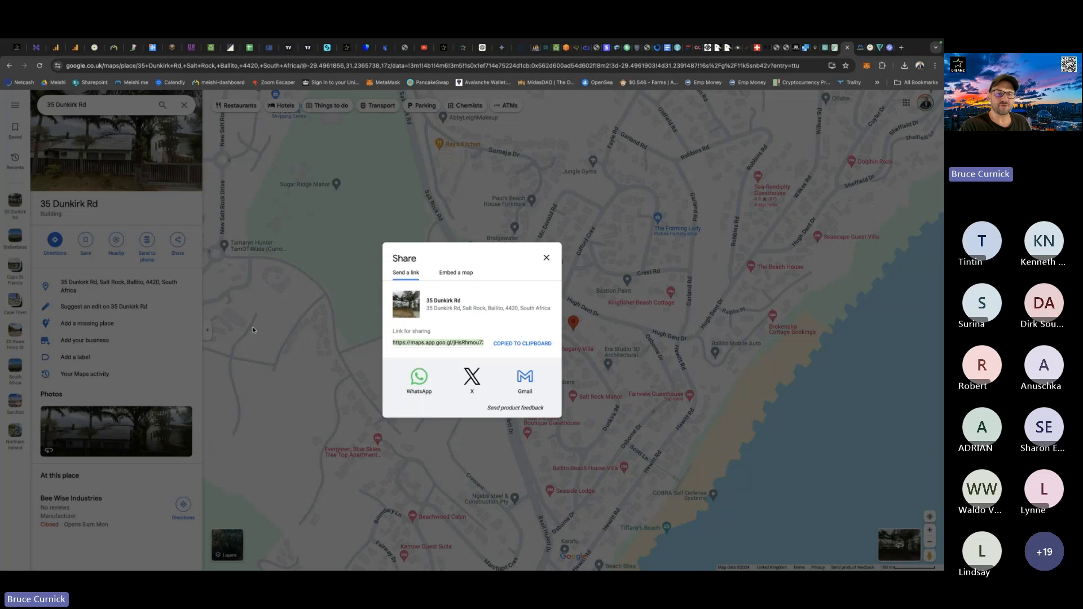
left_click(453, 274)
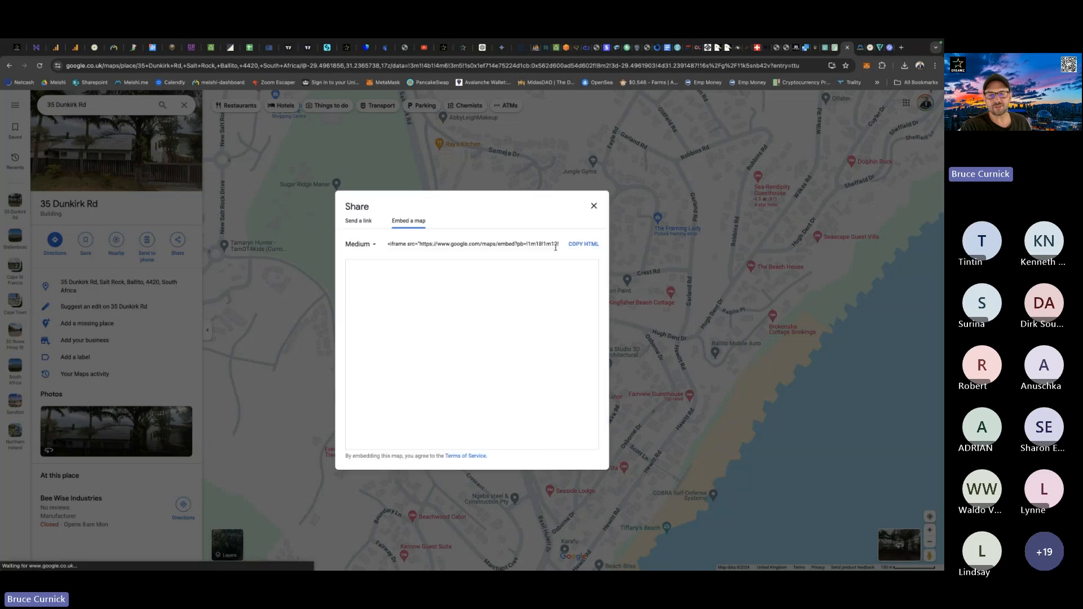
left_click(584, 244)
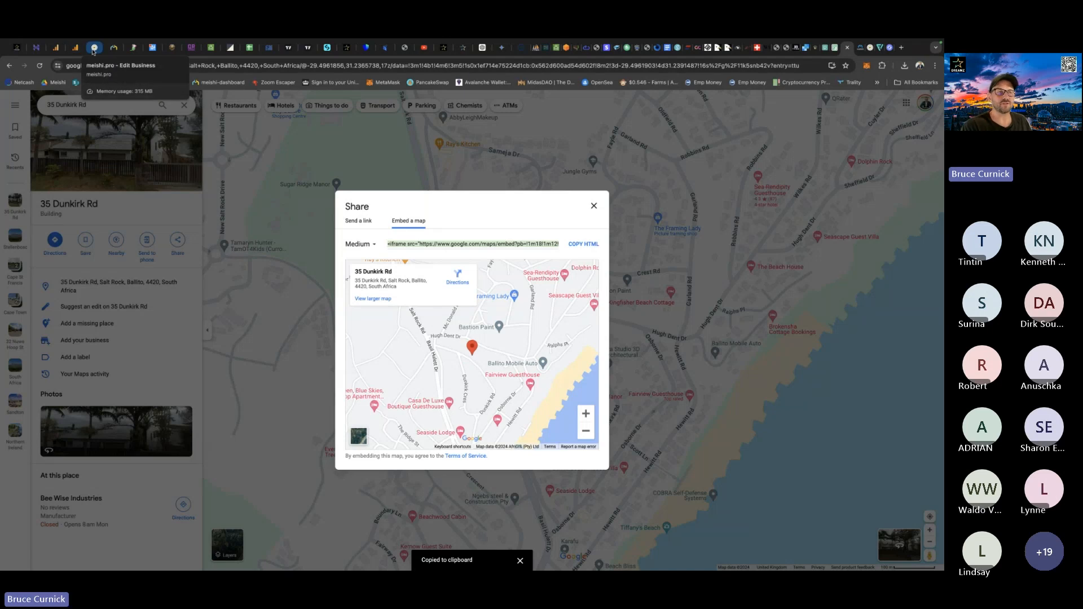
Fill the Meishi card's Google Map Link with the copied iframe code, save the card and check the map in the preview.
left_click(94, 49)
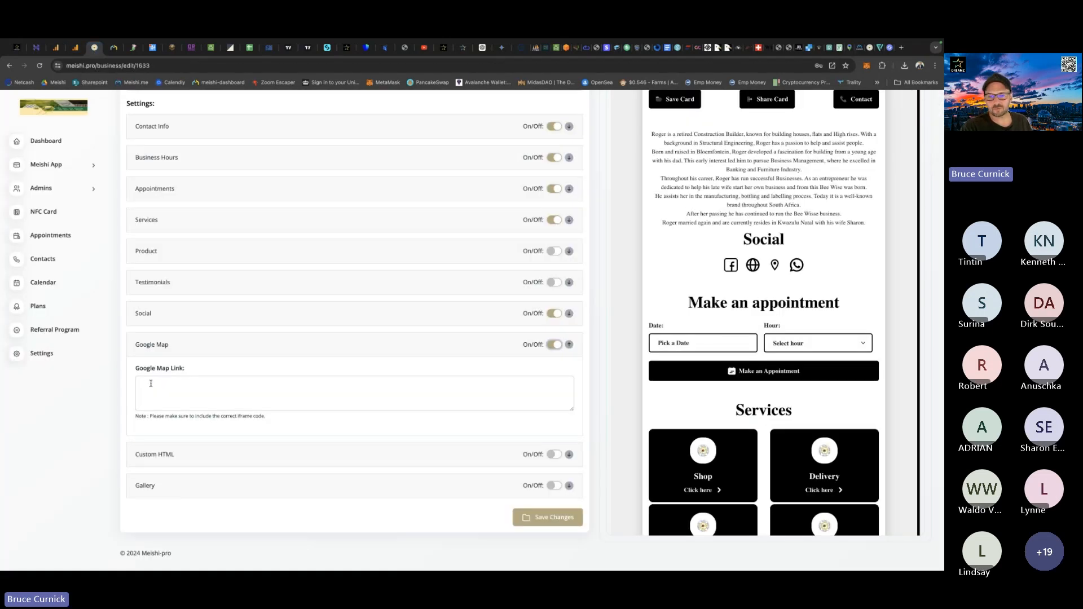
left_click(151, 383)
key("ctrl+v")
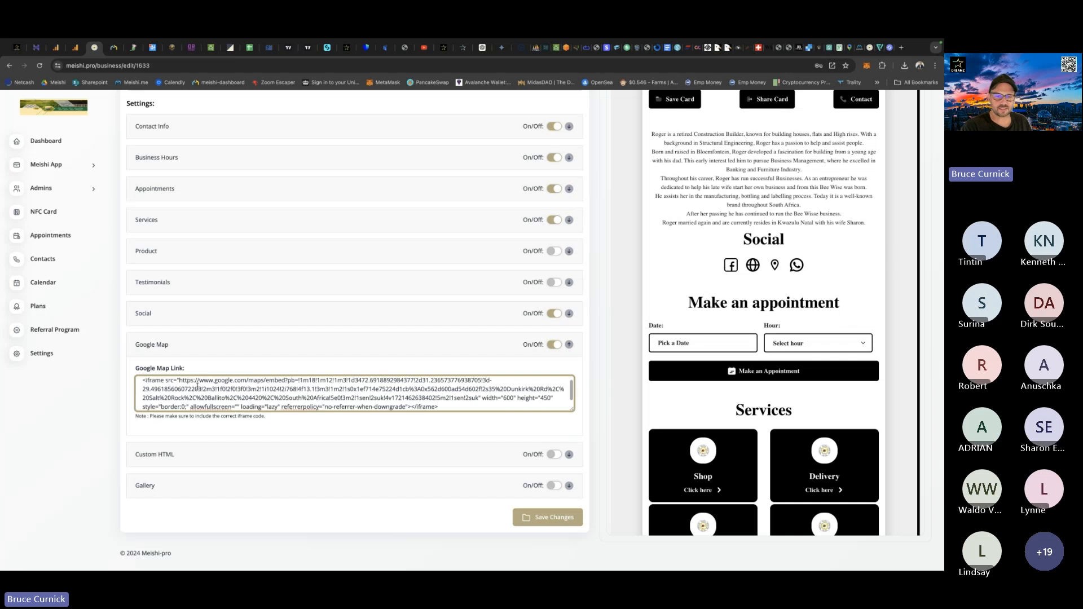
left_click(544, 519)
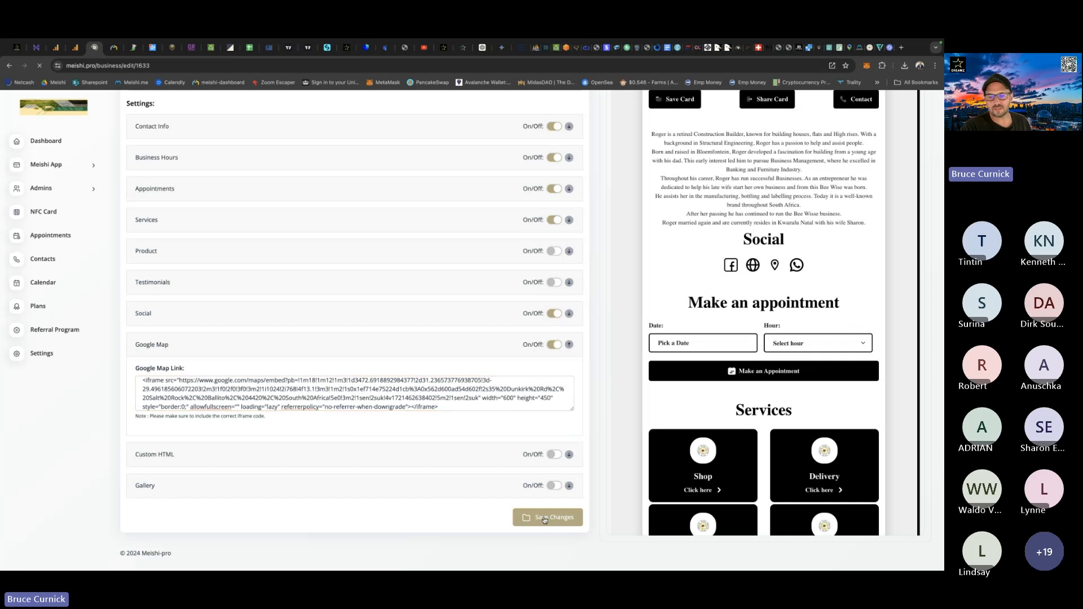
scroll(636, 398, "down", 8)
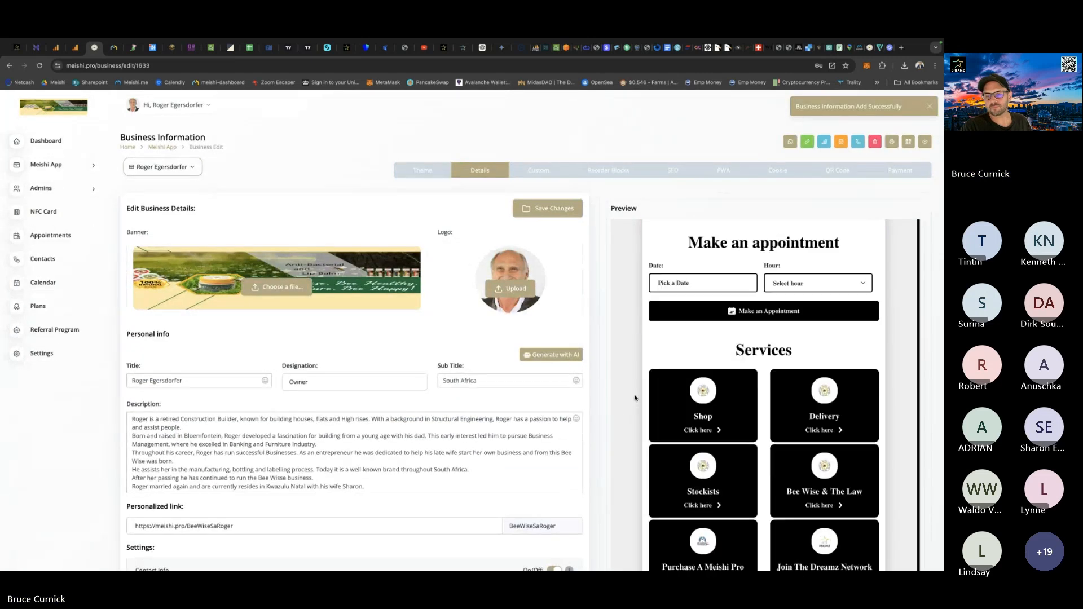
scroll(636, 399, "down", 10)
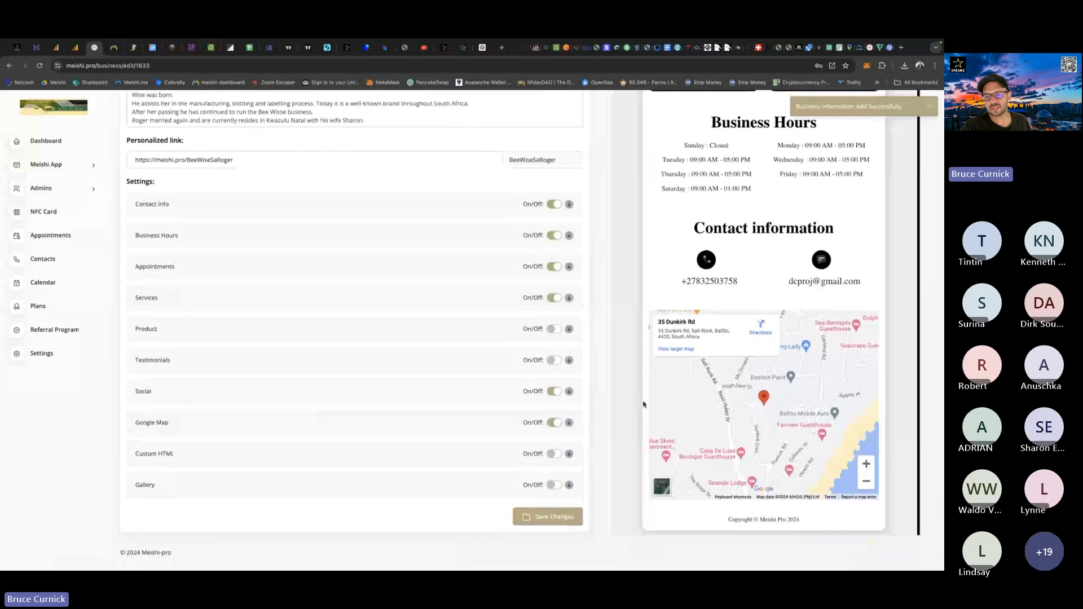
Shift the map view in the card preview slightly and turn on the Custom HTML section.
mouse_move(746, 418)
left_mouse_down()
mouse_move(763, 410)
mouse_move(753, 387)
mouse_move(747, 404)
left_mouse_up()
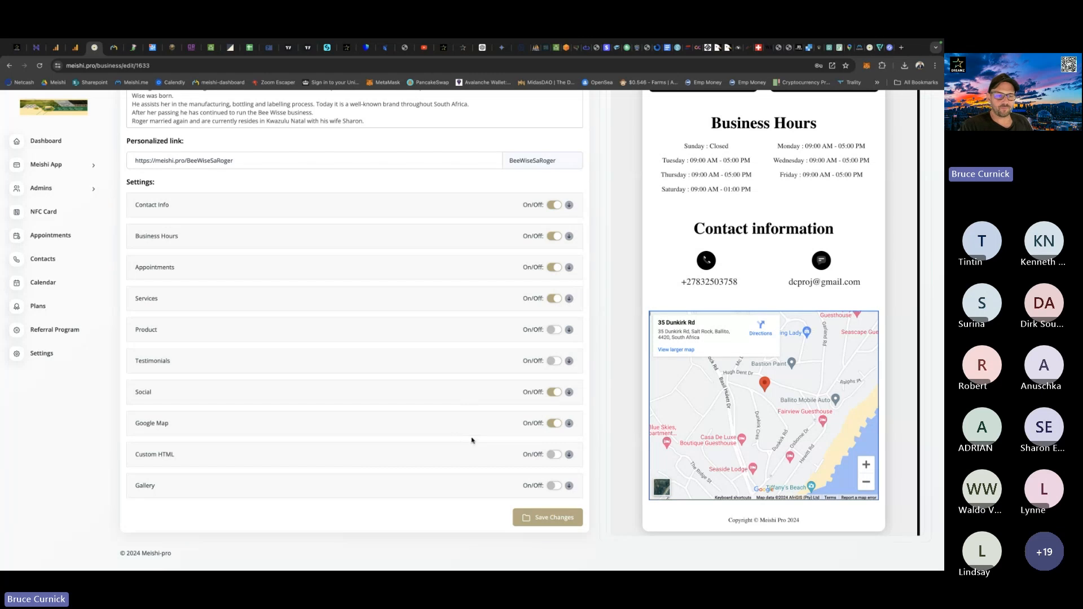
left_click(555, 455)
scroll(277, 445, "down", 3)
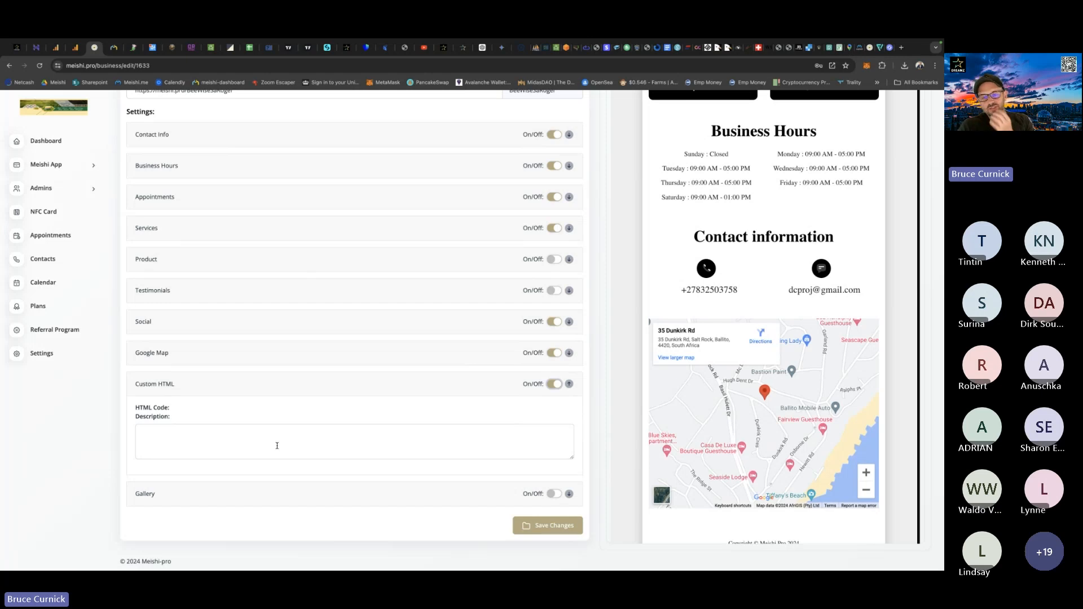
Open YouTube in a new browser tab by searching Google for "youtube".
left_click(902, 48)
left_click(406, 297)
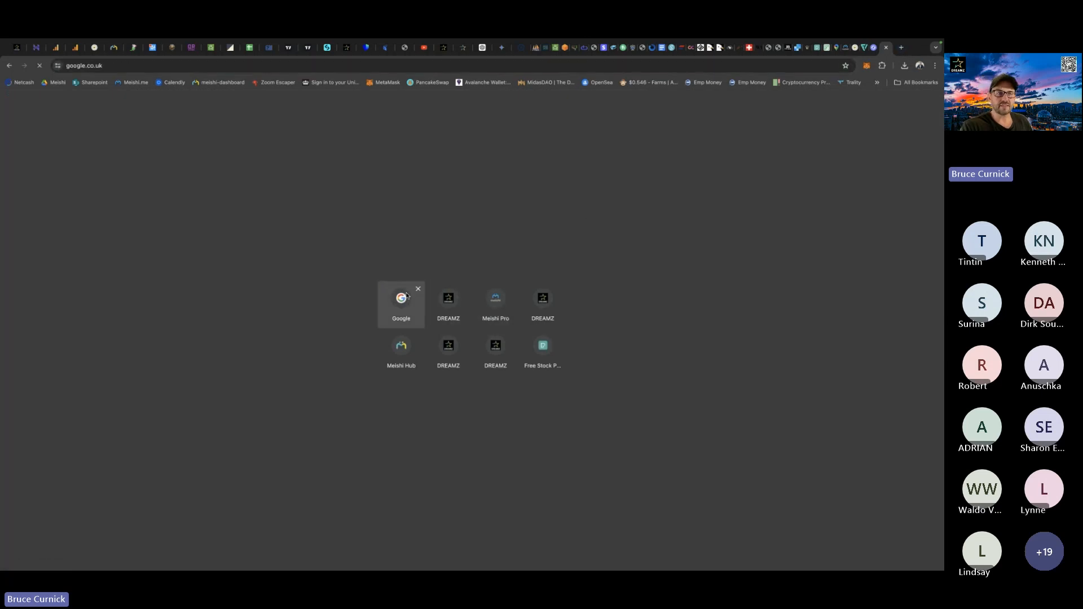
type("youtubr")
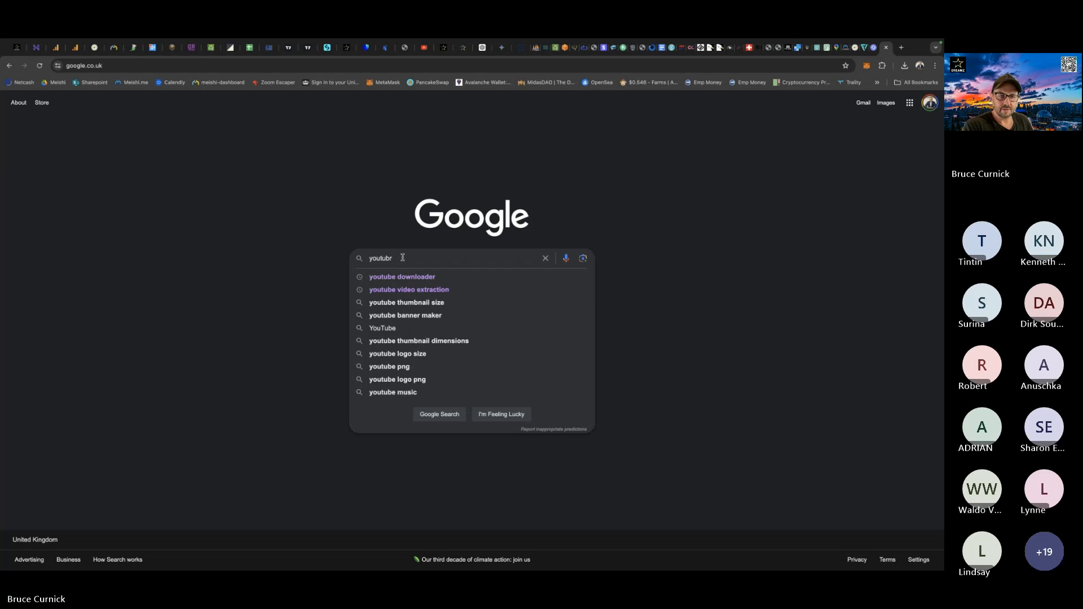
key("BackSpace")
type("e")
key("Return")
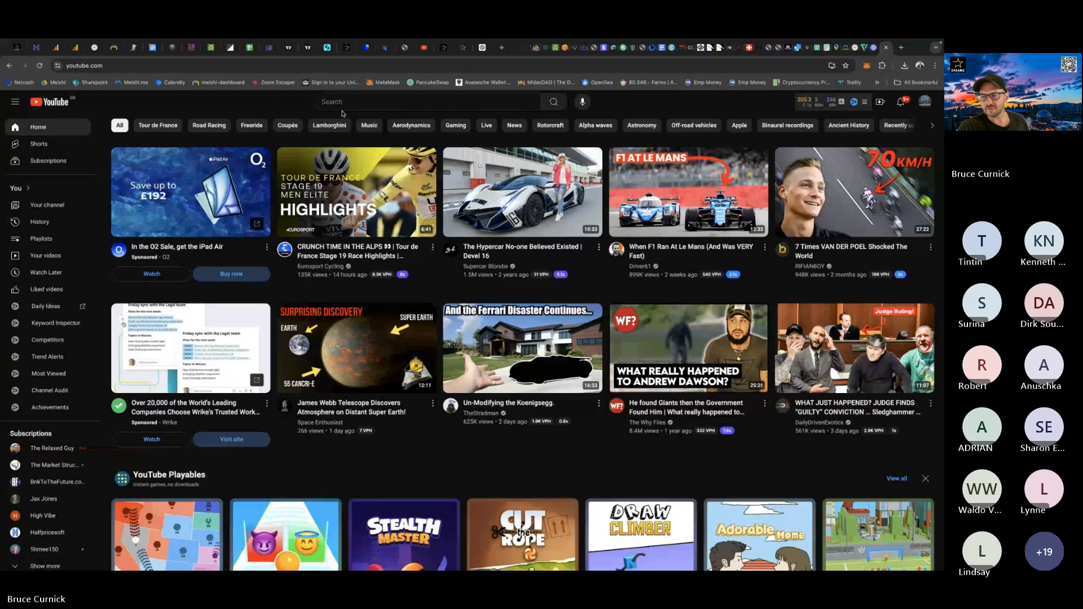
left_click(340, 102)
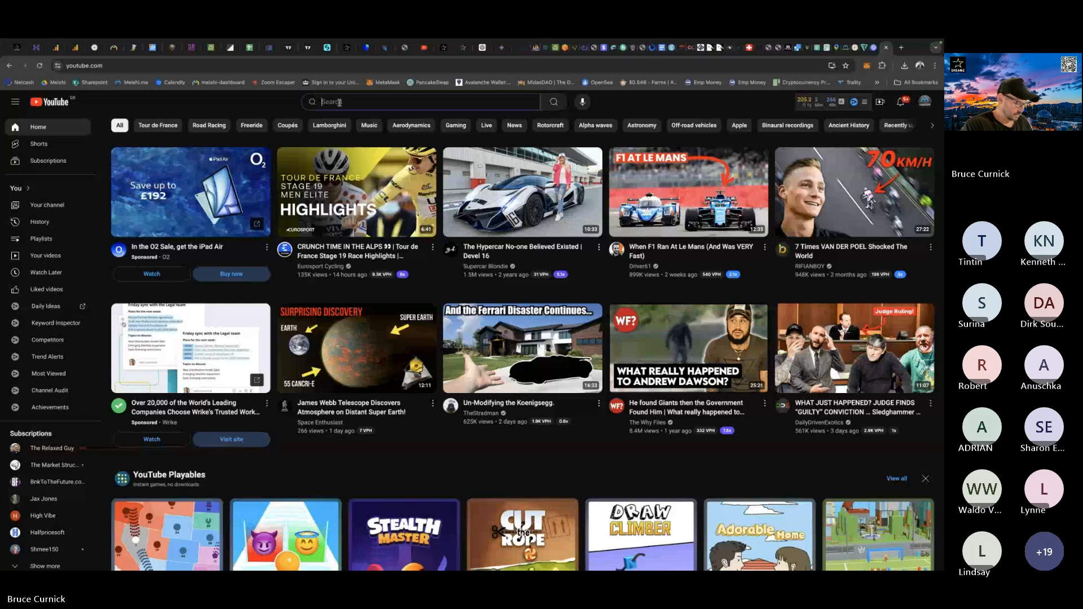
type("bee")
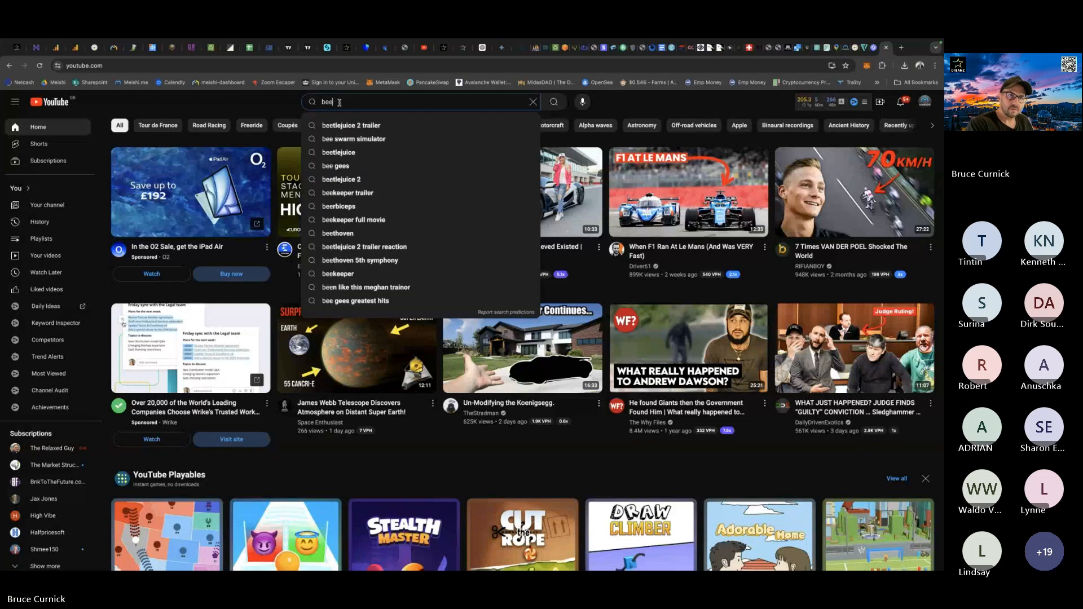
type(" wise")
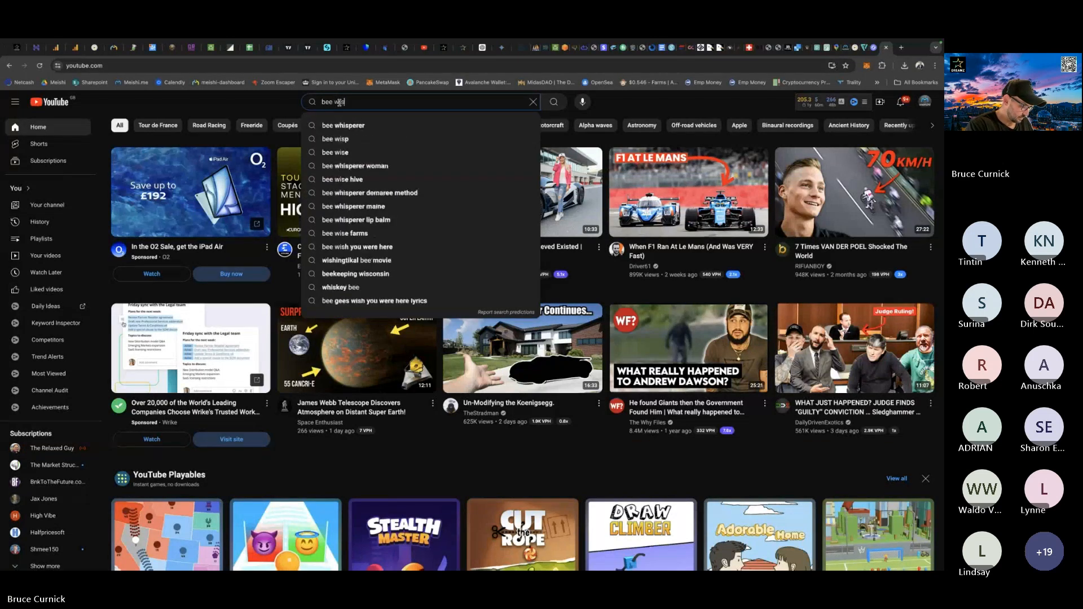
type(" sa")
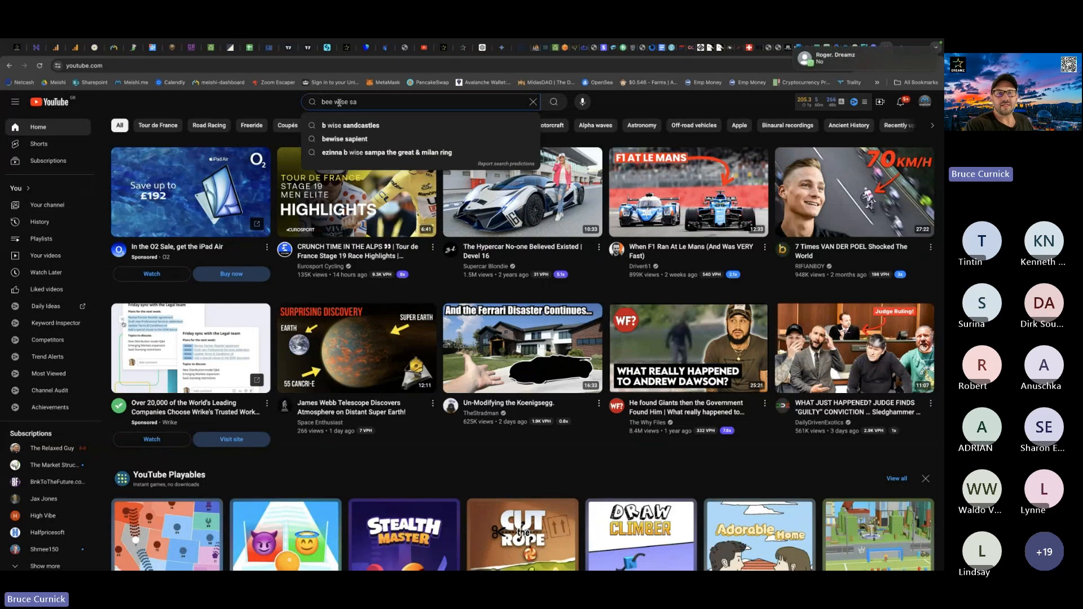
key("BackSpace")
key("BackSpace")
key("BackSpace")
key("BackSpace")
key("BackSpace")
key("BackSpace")
key("BackSpace")
key("BackSpace")
key("BackSpace")
key("BackSpace")
key("BackSpace")
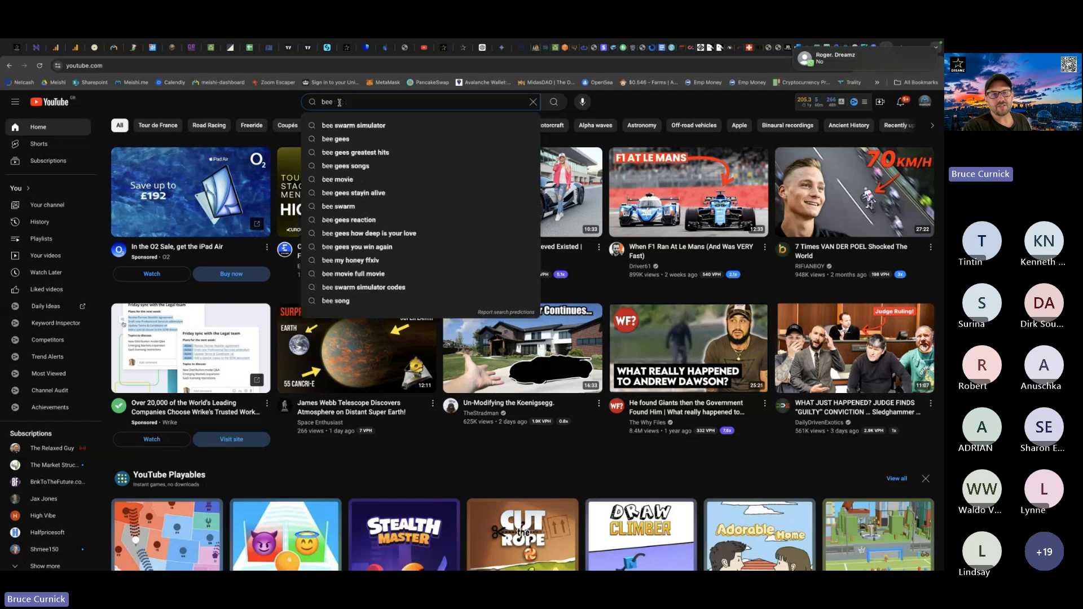
left_click(632, 108)
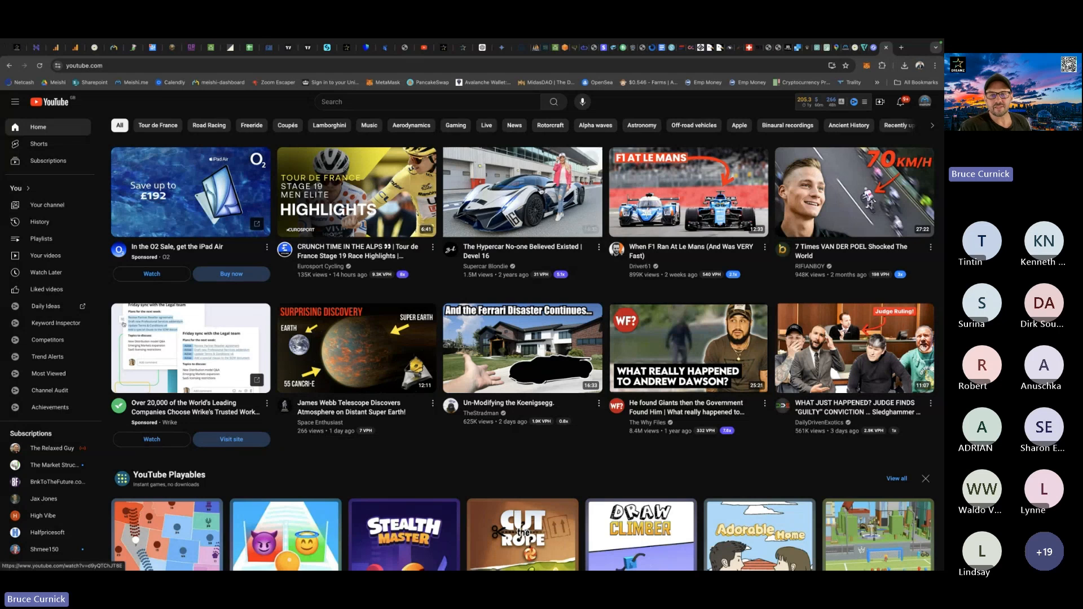
Open the video "The Hypercar No-one Believed Existed | Devel 16" and skip past its opening ads.
left_click(528, 208)
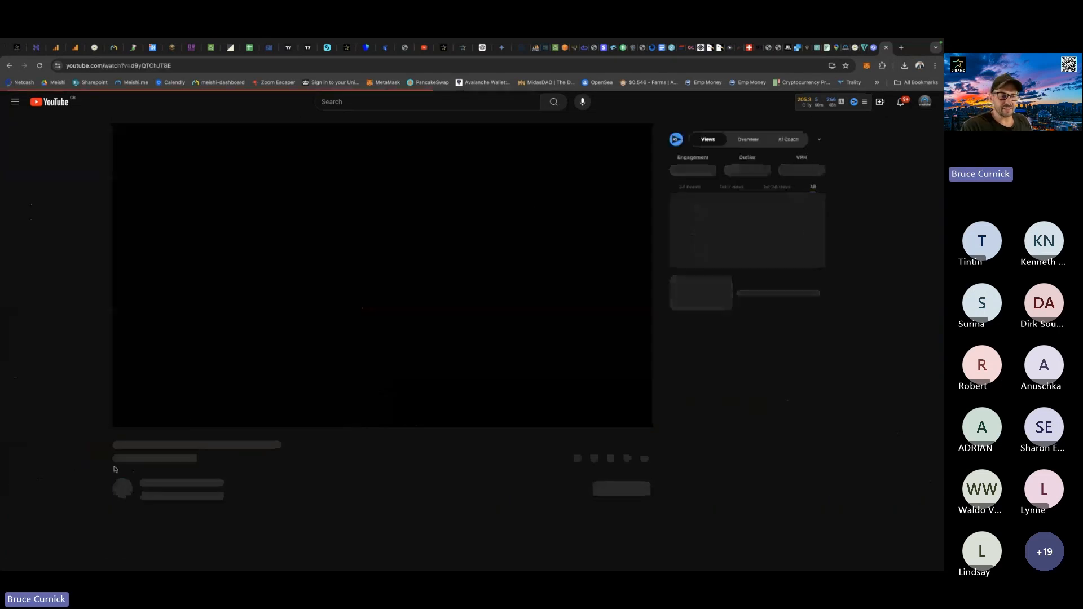
left_click(129, 419)
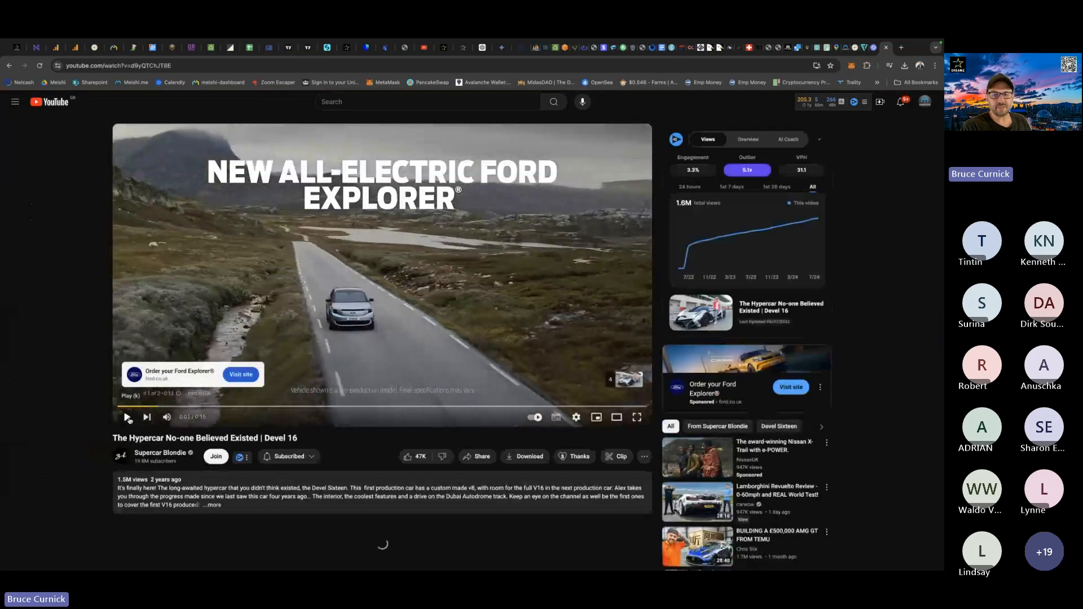
left_click(128, 418)
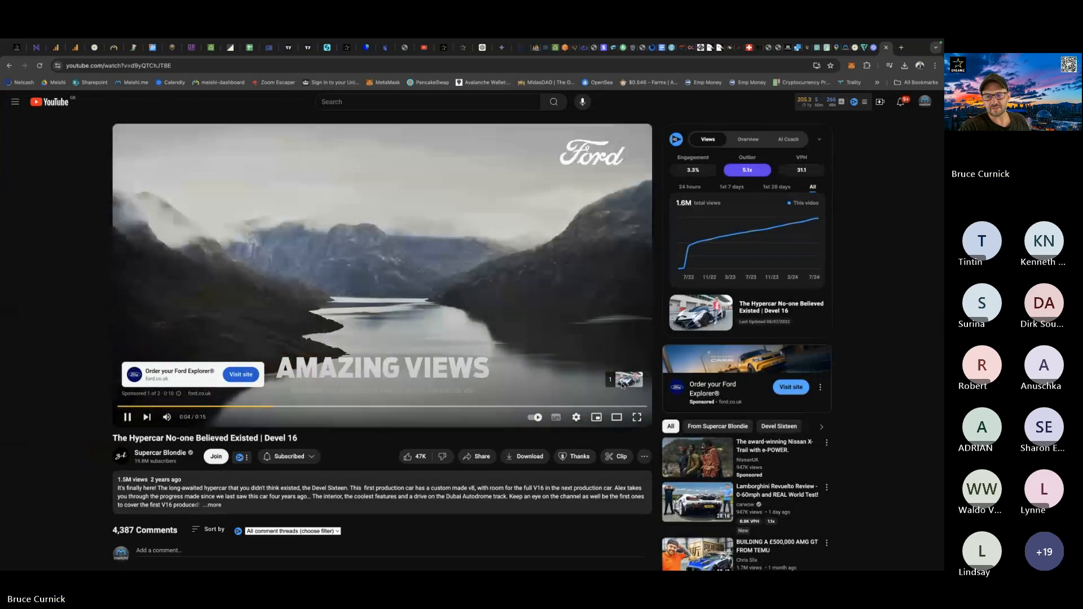
left_click(622, 384)
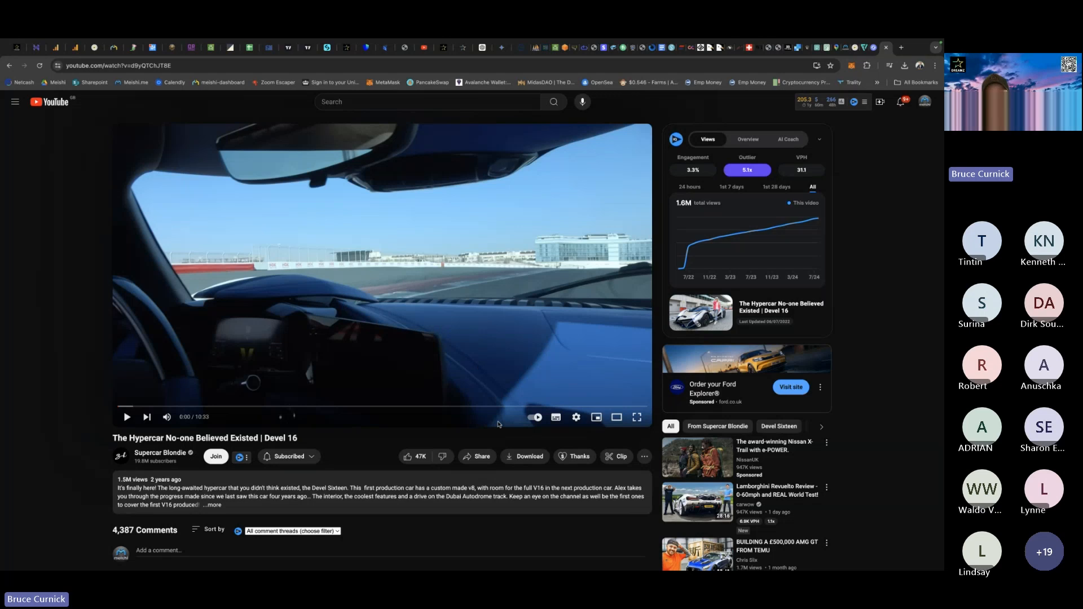
Copy the video's embed iframe code from its sharing options and close the embed dialog.
left_click(483, 456)
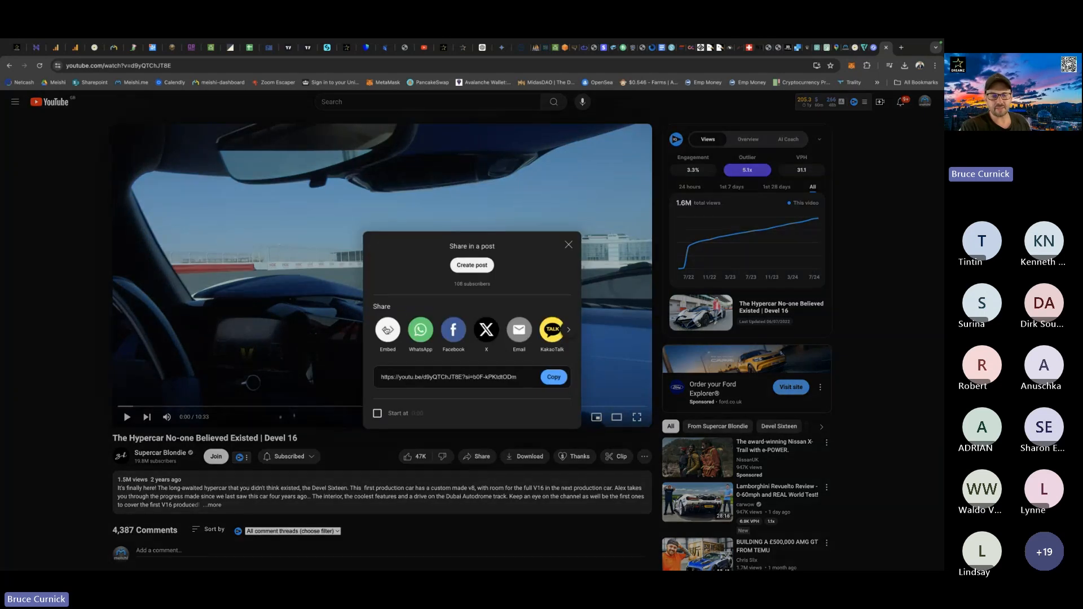
left_click(388, 329)
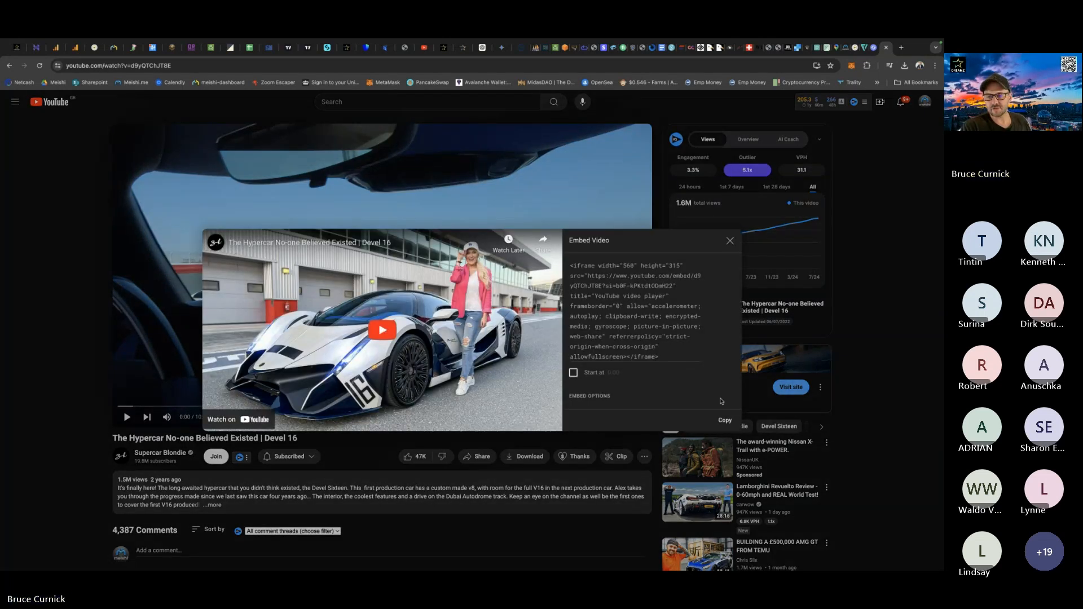
left_click(725, 421)
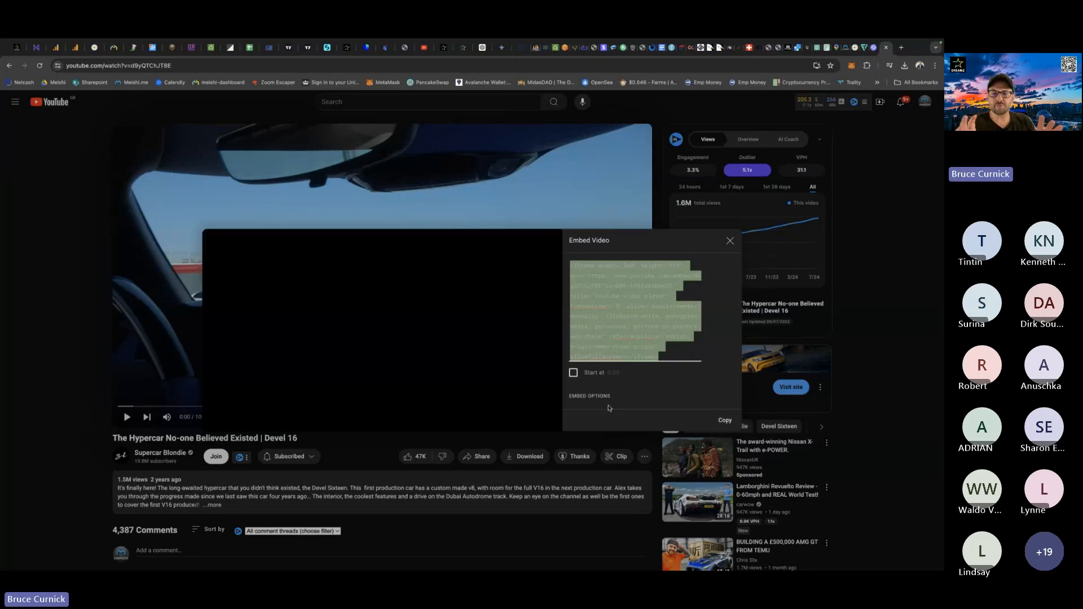
left_click(729, 241)
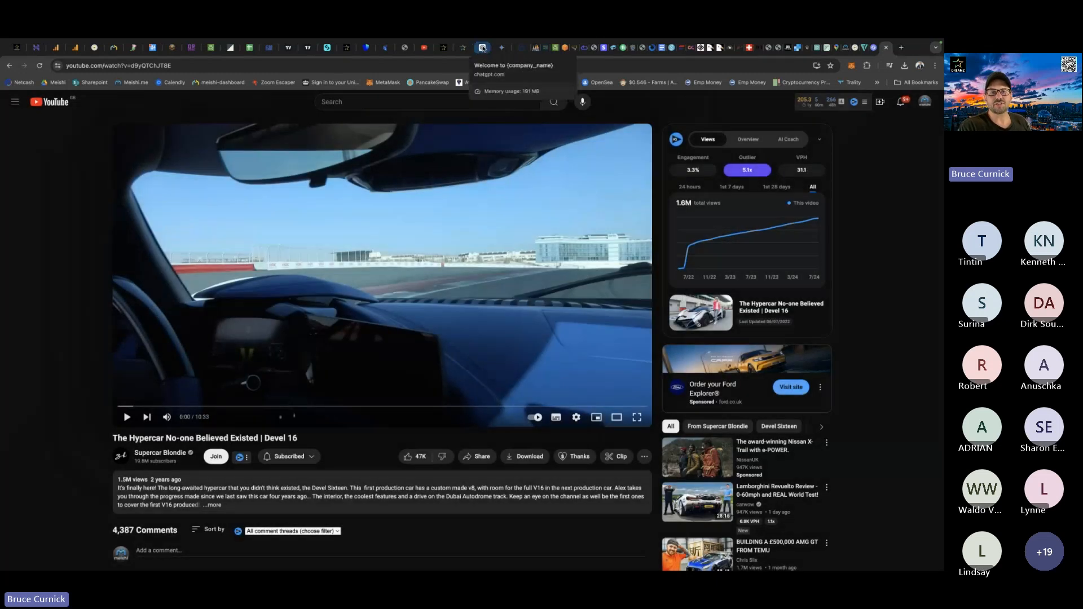
Switch to ChatGPT and paste the YouTube iframe code into a new message, followed by a line break.
left_click(483, 49)
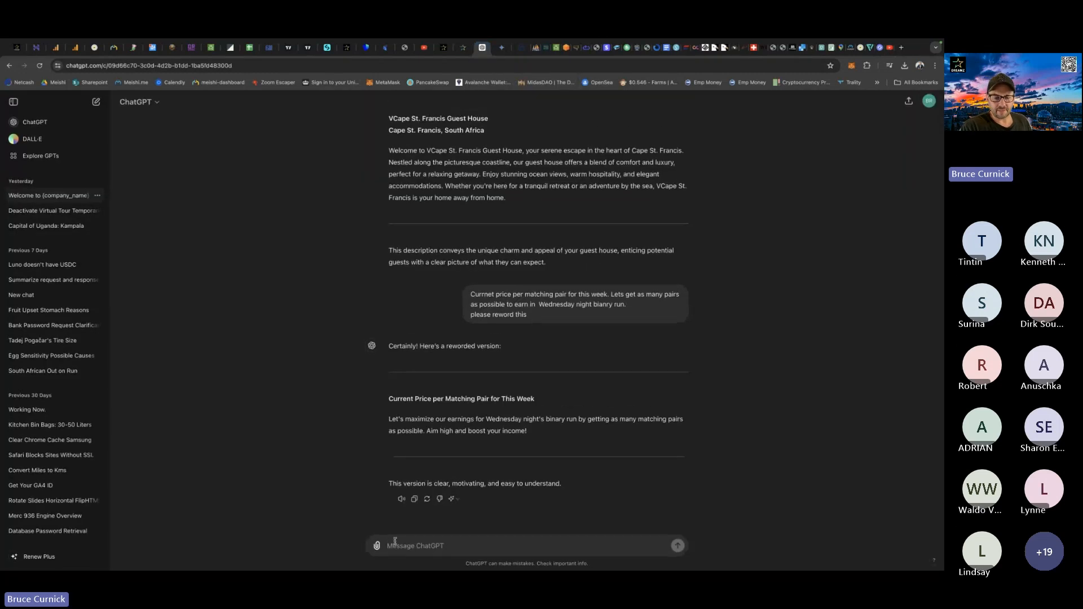
left_click(400, 546)
key("super+v")
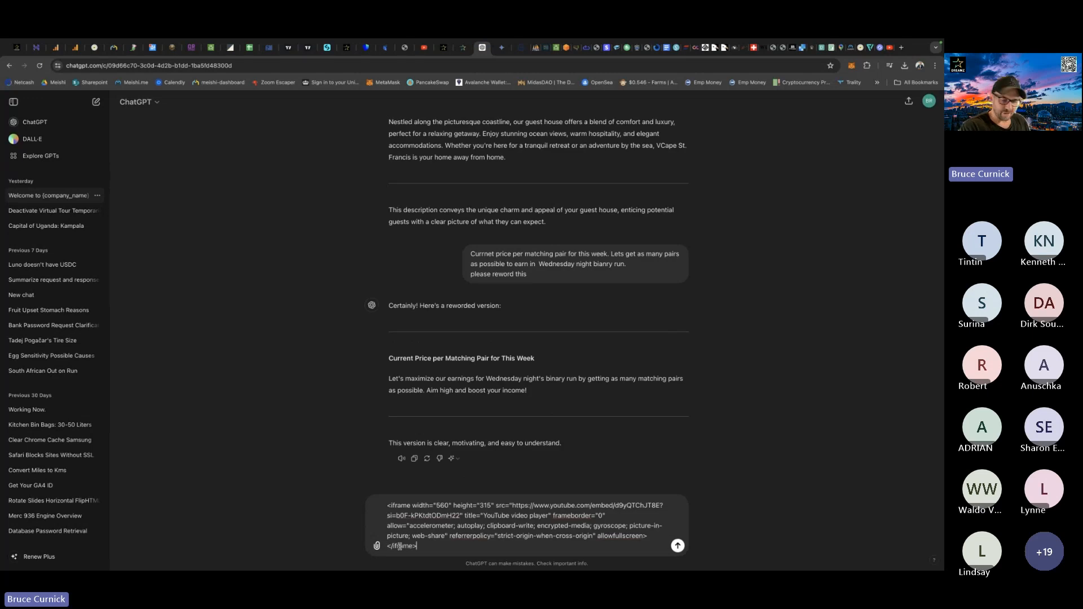
key("shift+Return")
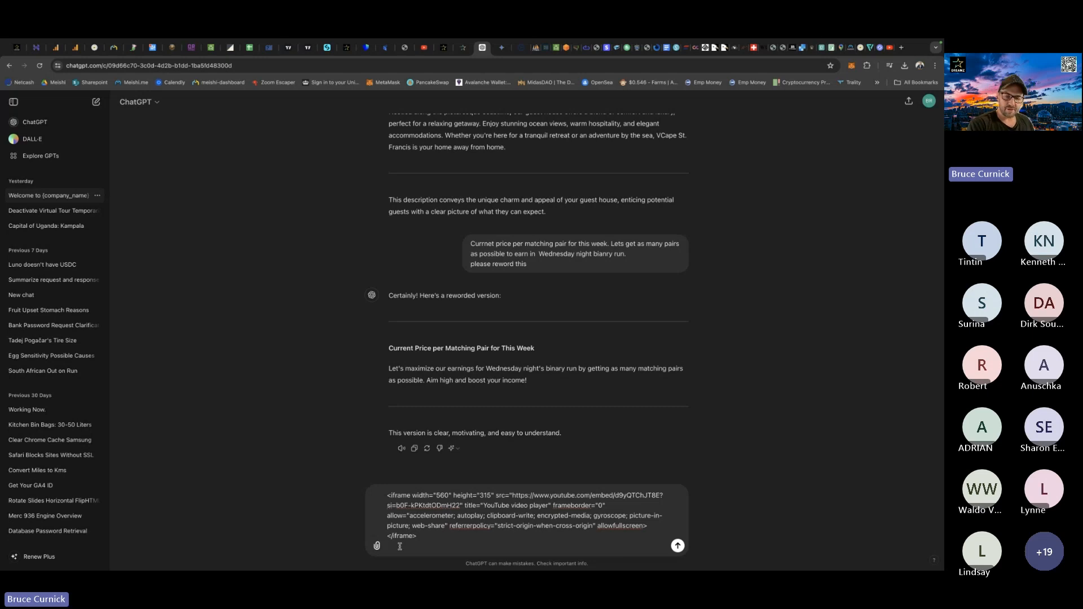
Add the request "please center this code for my website. And make a bit smaller" below the code and send it.
type("please")
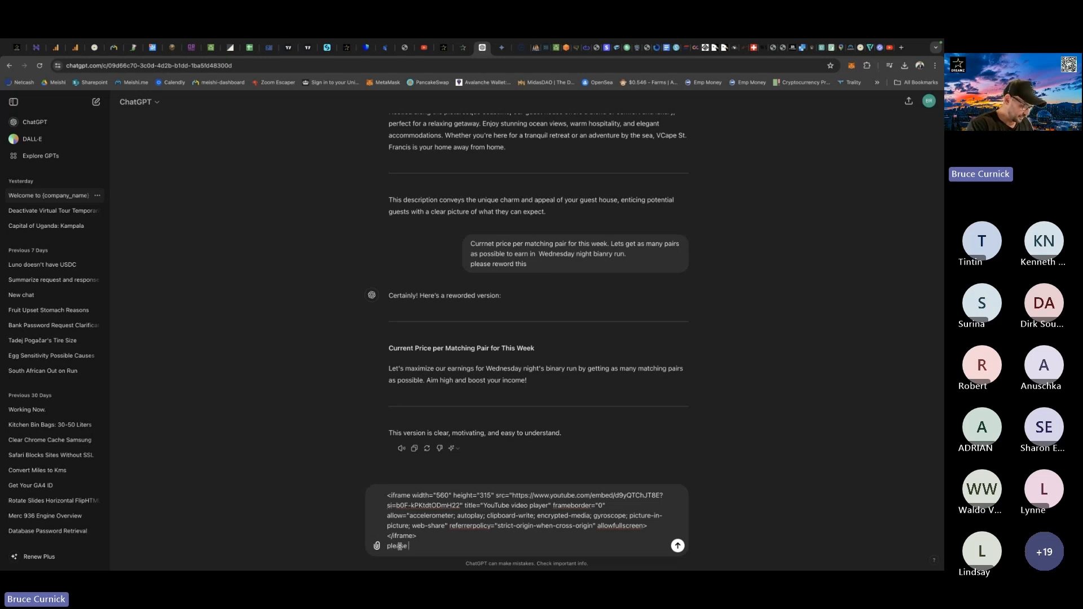
type("center th")
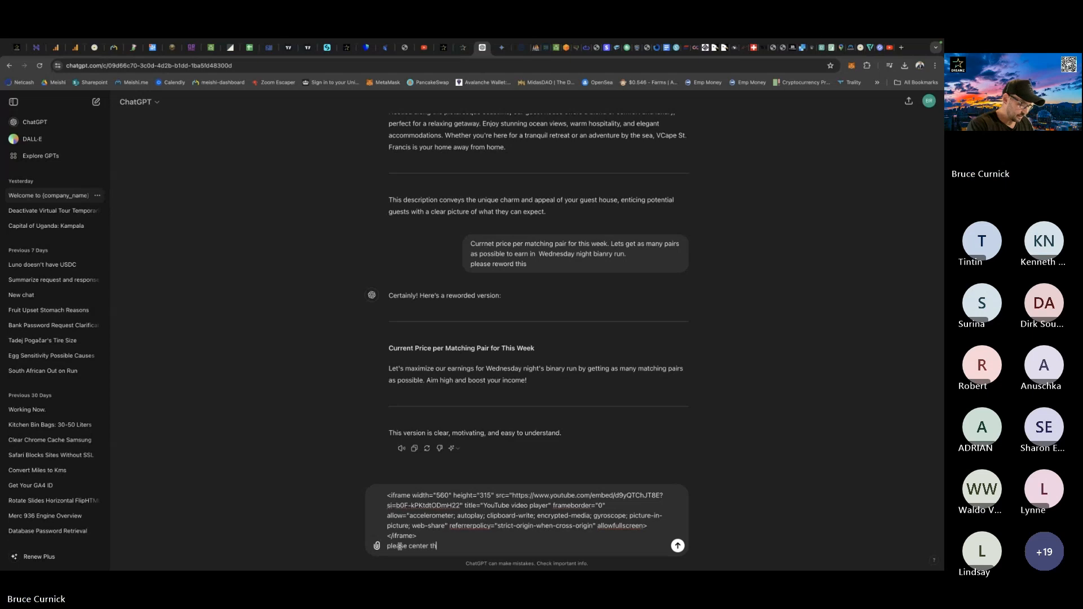
type("is code ")
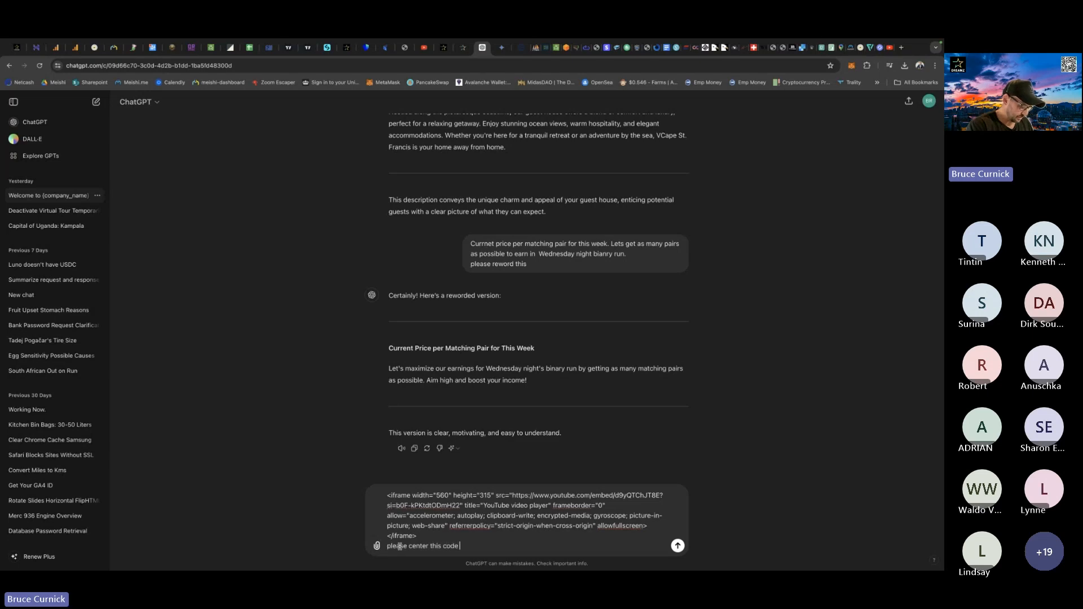
type("for my website")
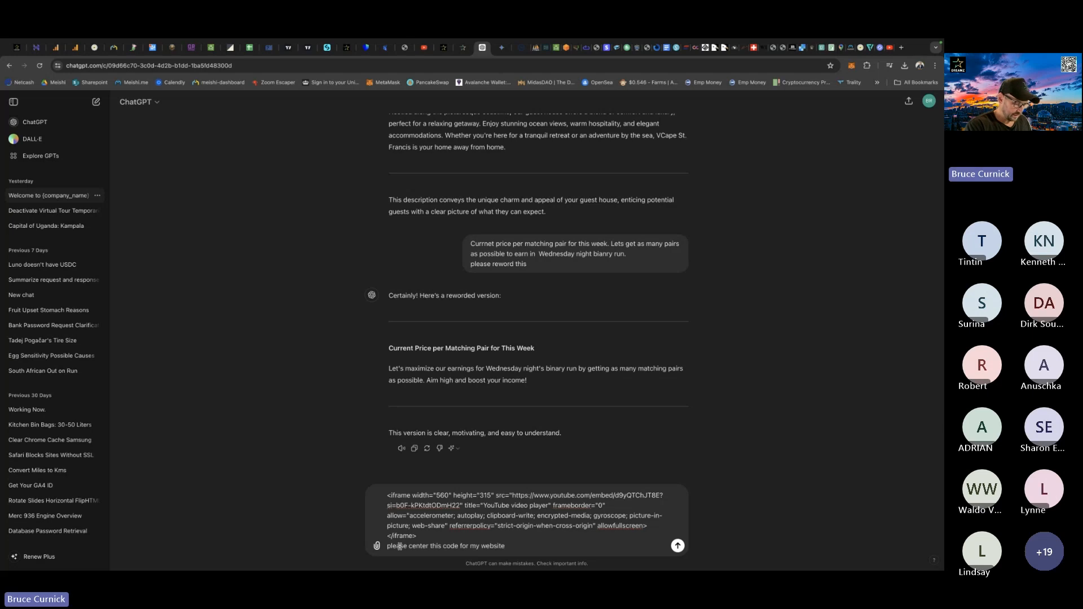
type(". And")
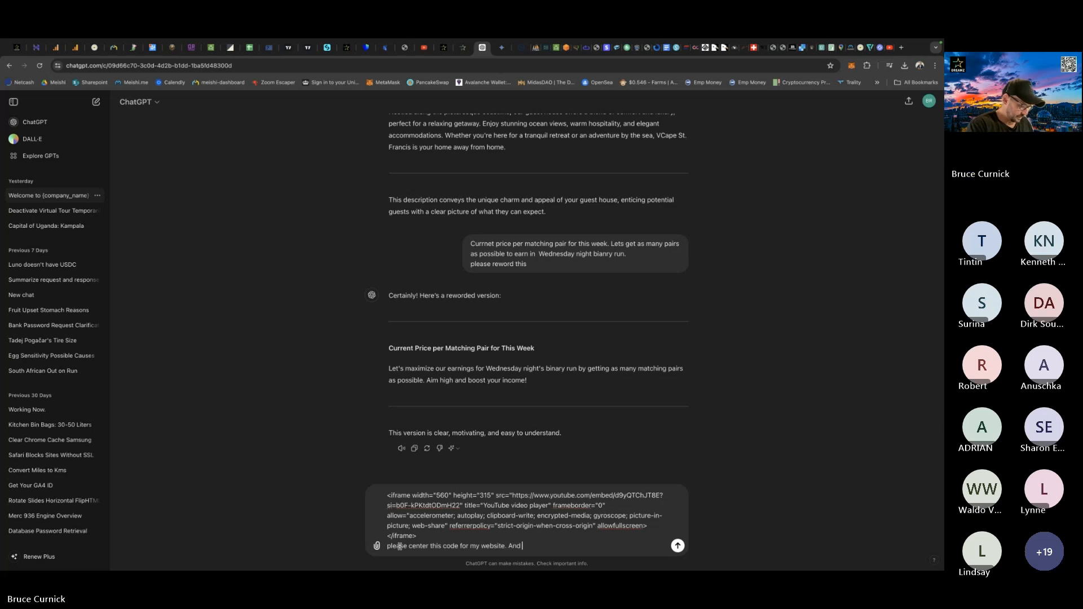
type(" make")
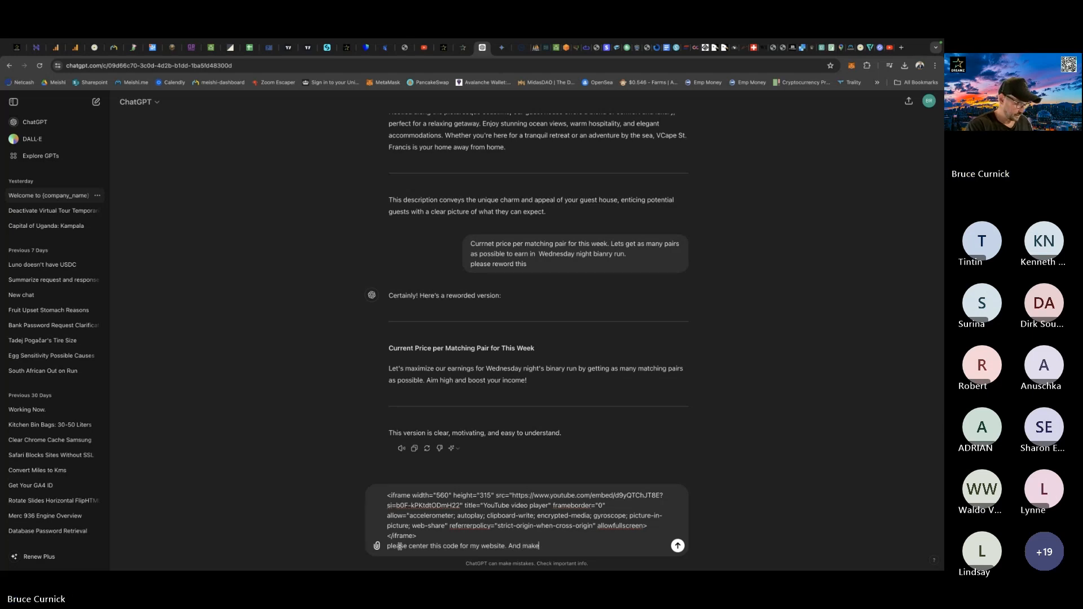
type(" a bit ")
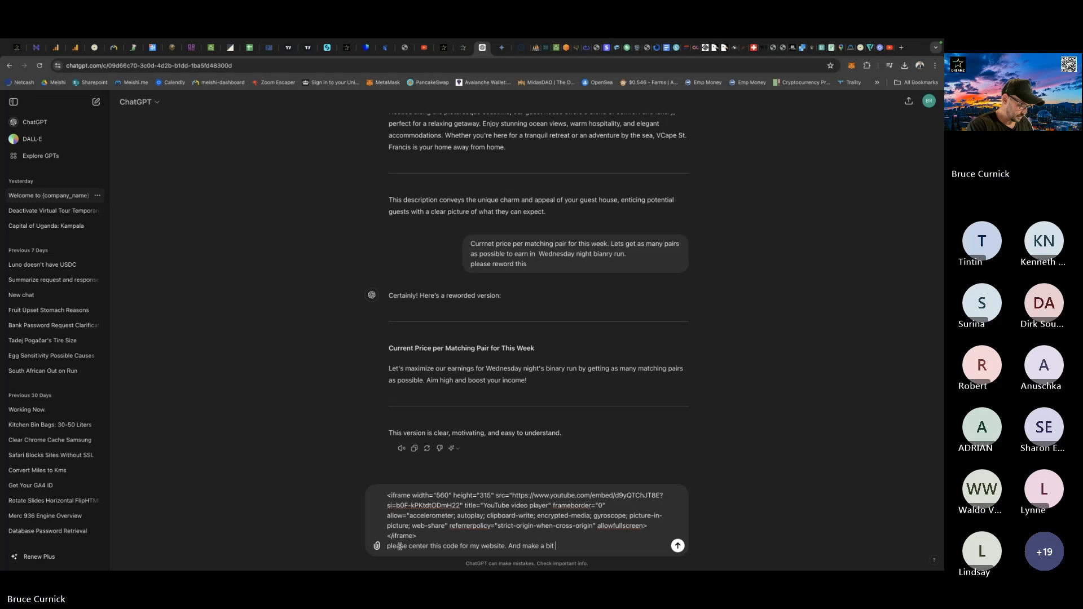
type("smaller")
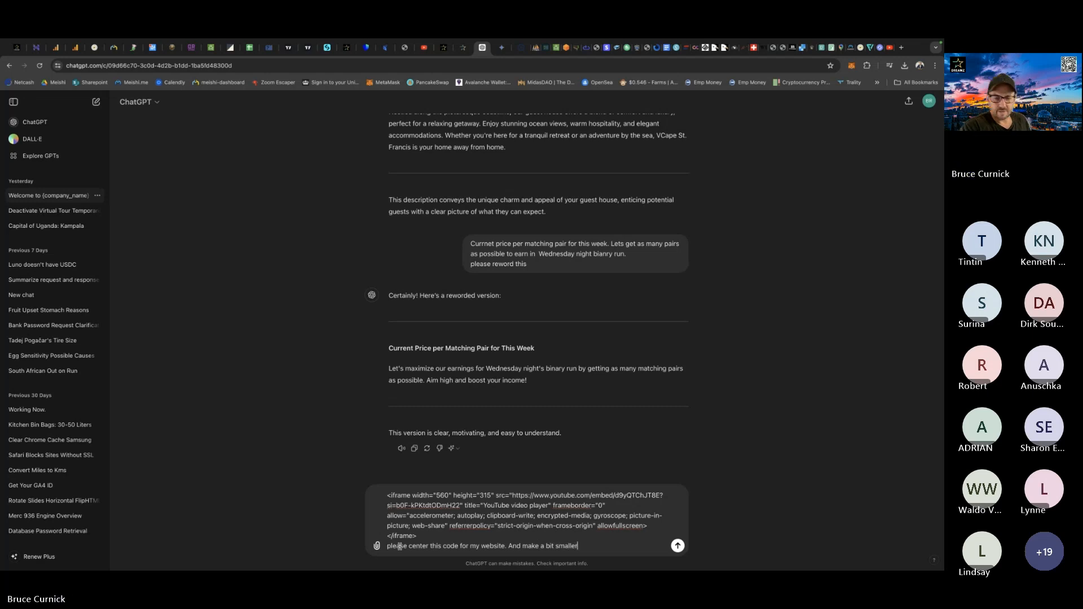
key("Return")
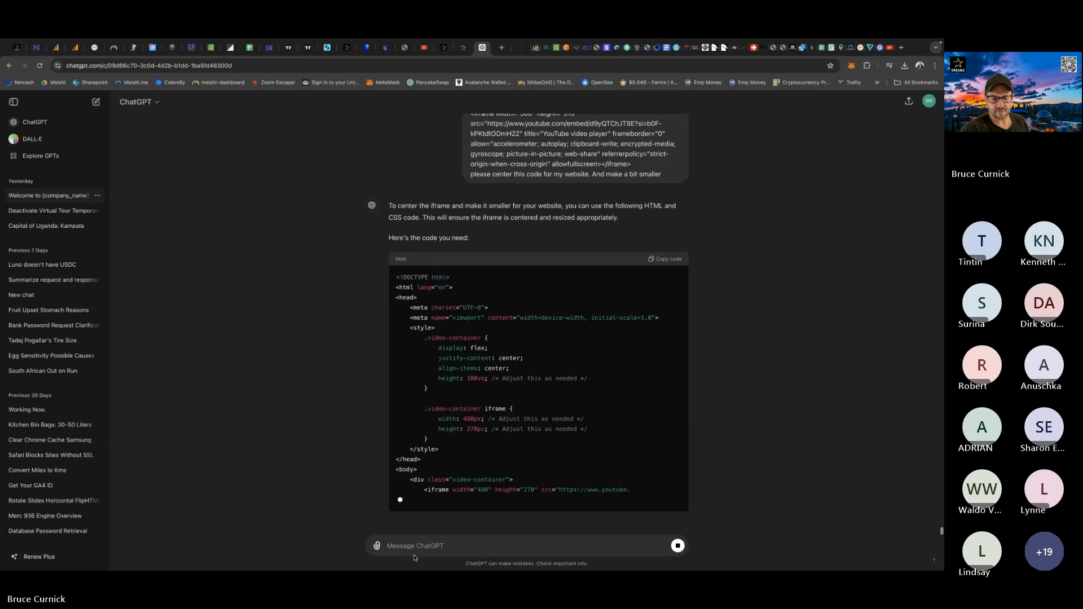
Send ChatGPT the follow-up request "please give me iframe code".
type("pleas")
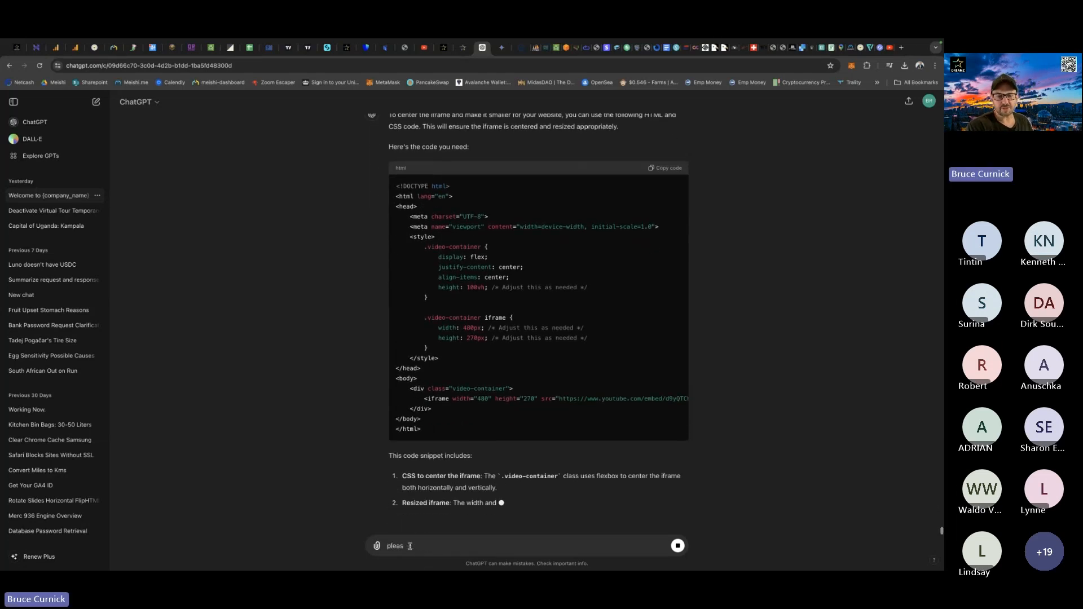
type("e")
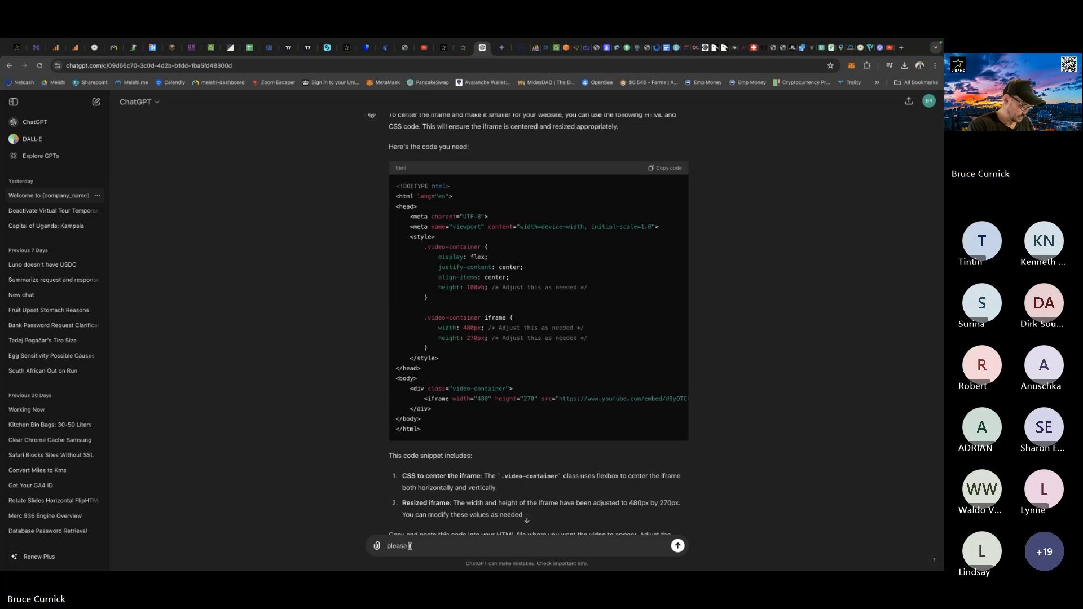
type(" give me")
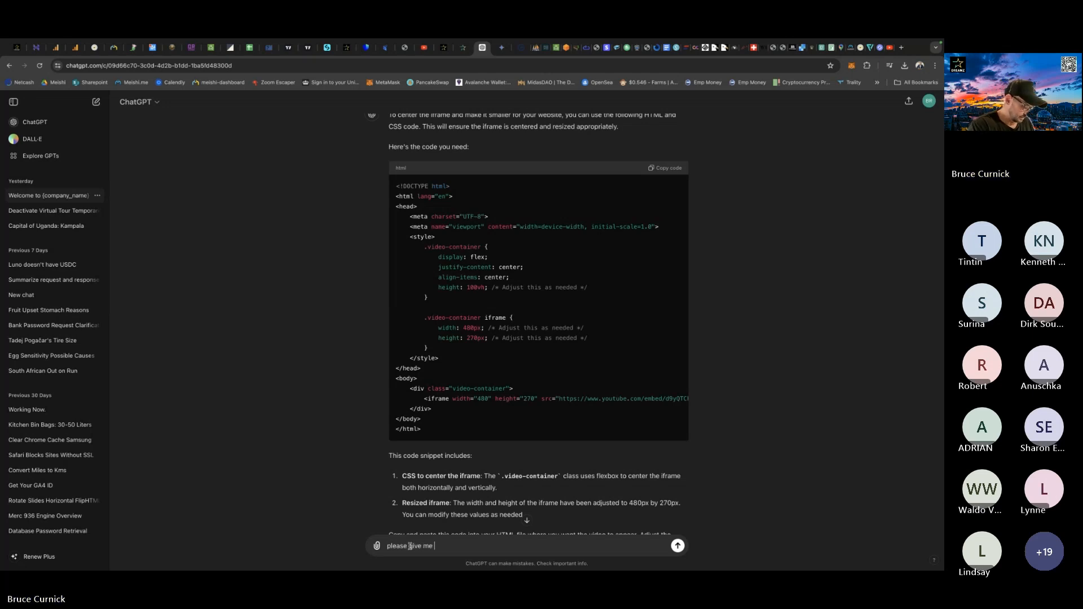
type(" iframe code")
key("Return")
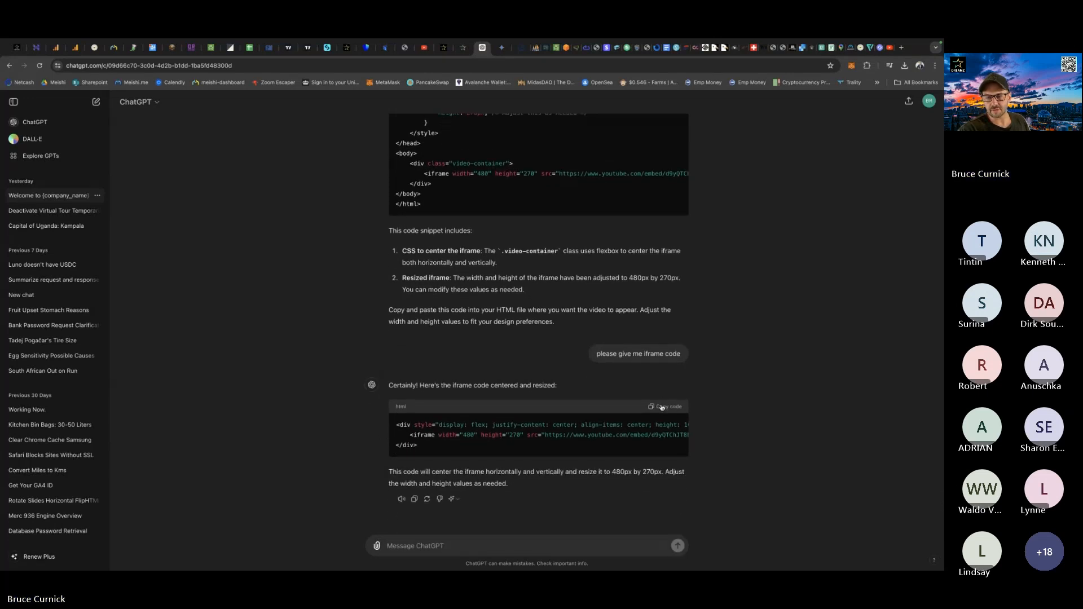
Copy ChatGPT's centred YouTube iframe code into the Custom HTML description in Meishi, save the card, and check the video in the preview.
left_click(662, 408)
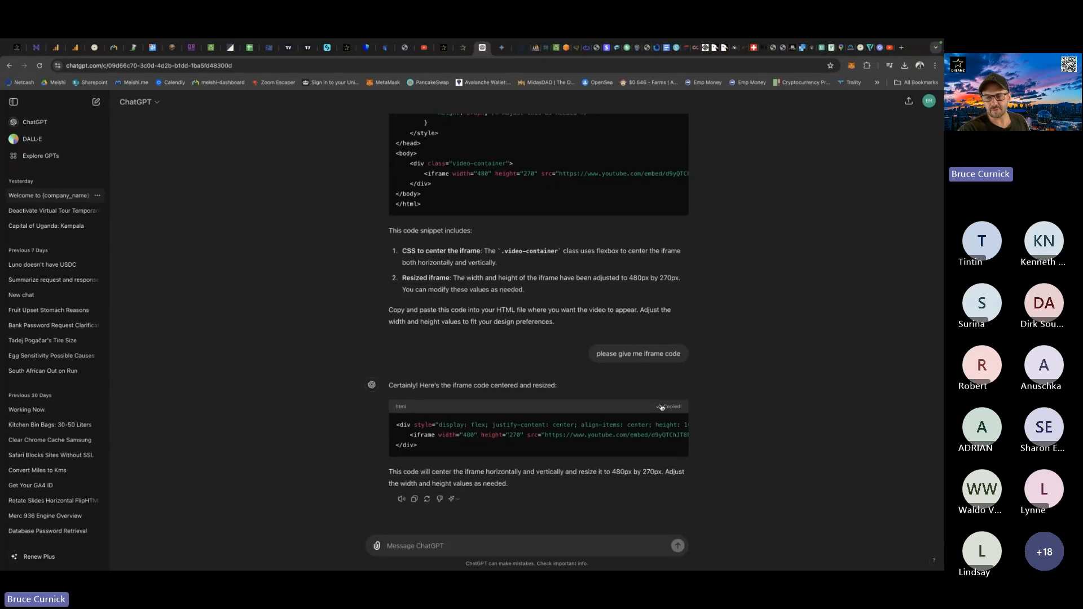
left_click(94, 48)
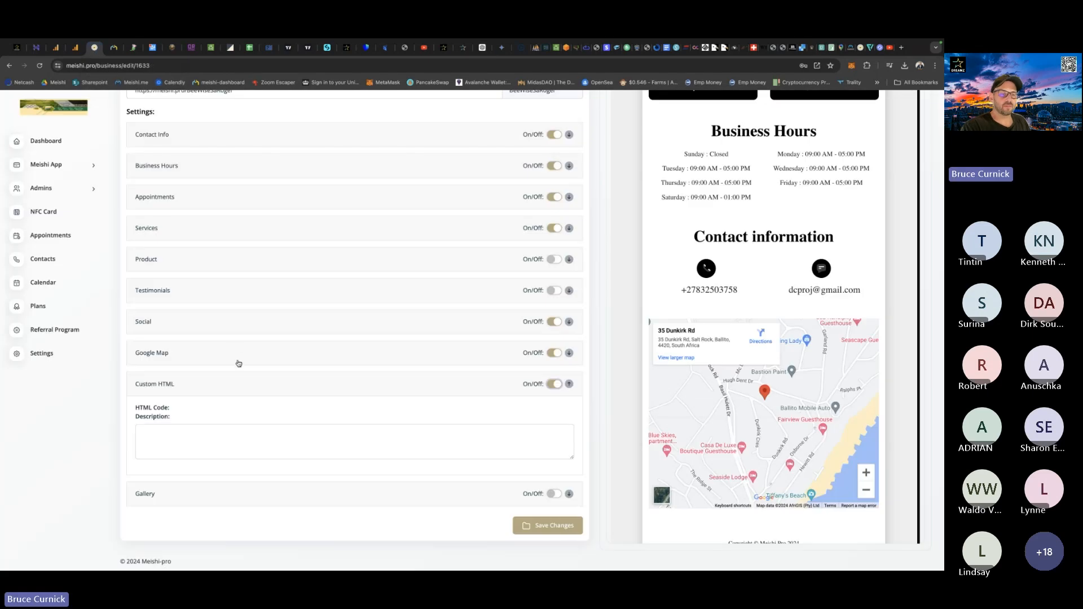
left_click(149, 432)
key("ctrl+v")
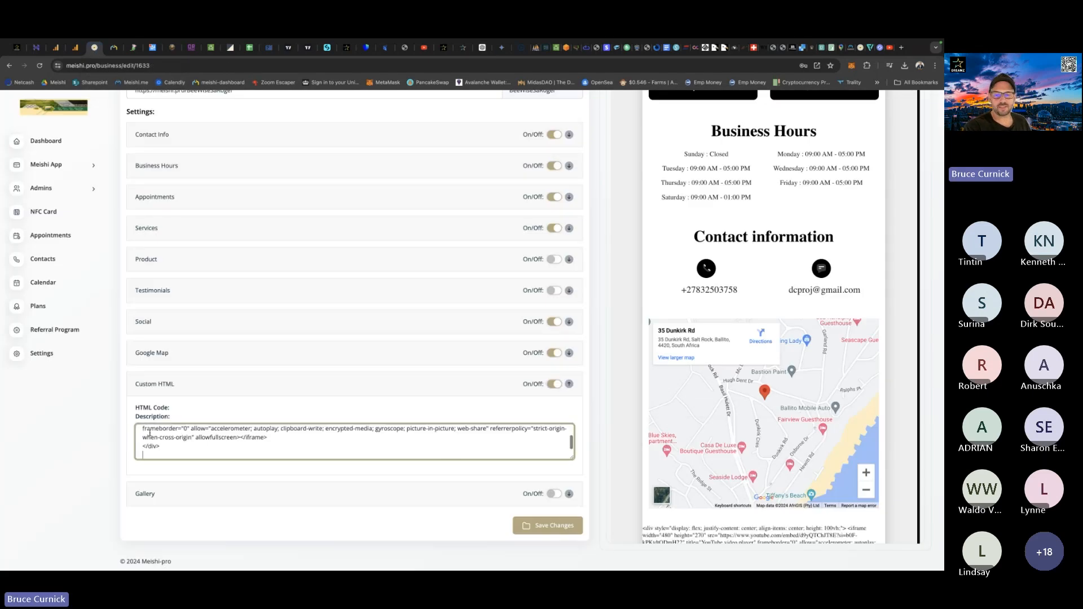
left_click(546, 521)
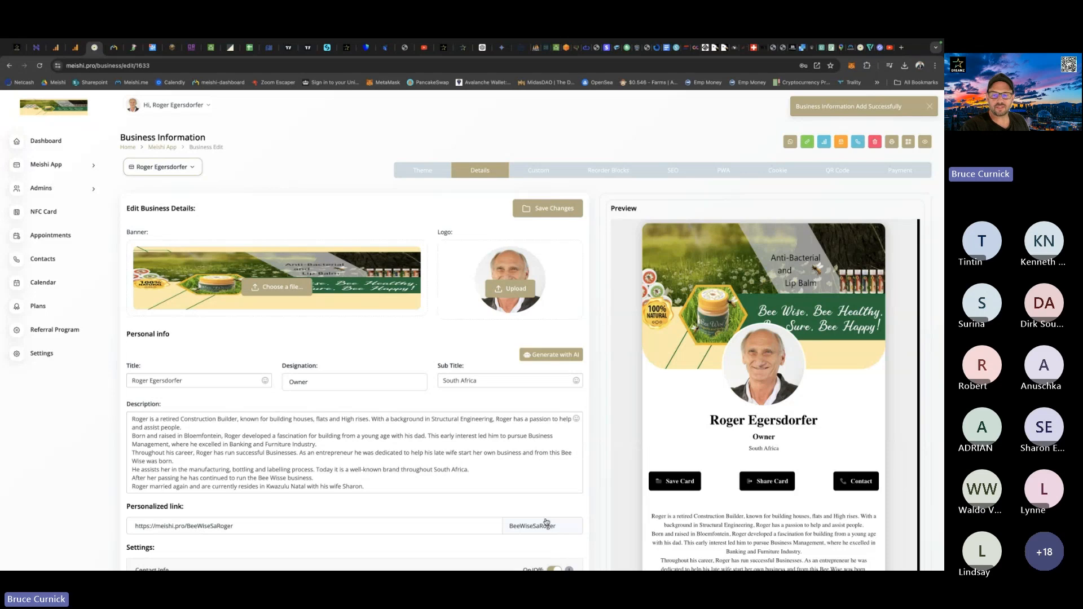
scroll(649, 402, "down", 8)
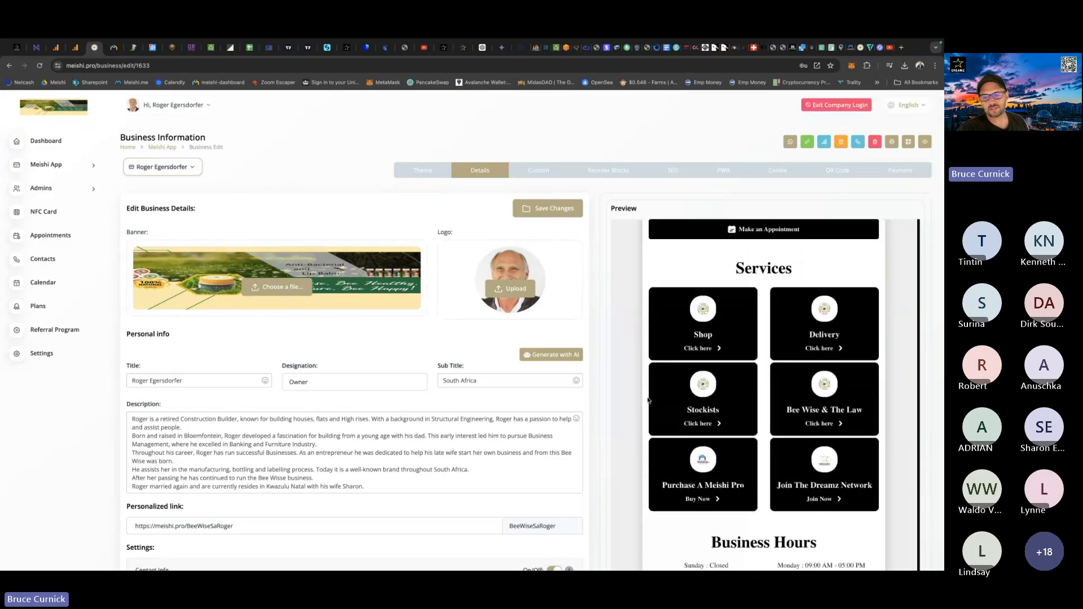
scroll(648, 401, "down", 15)
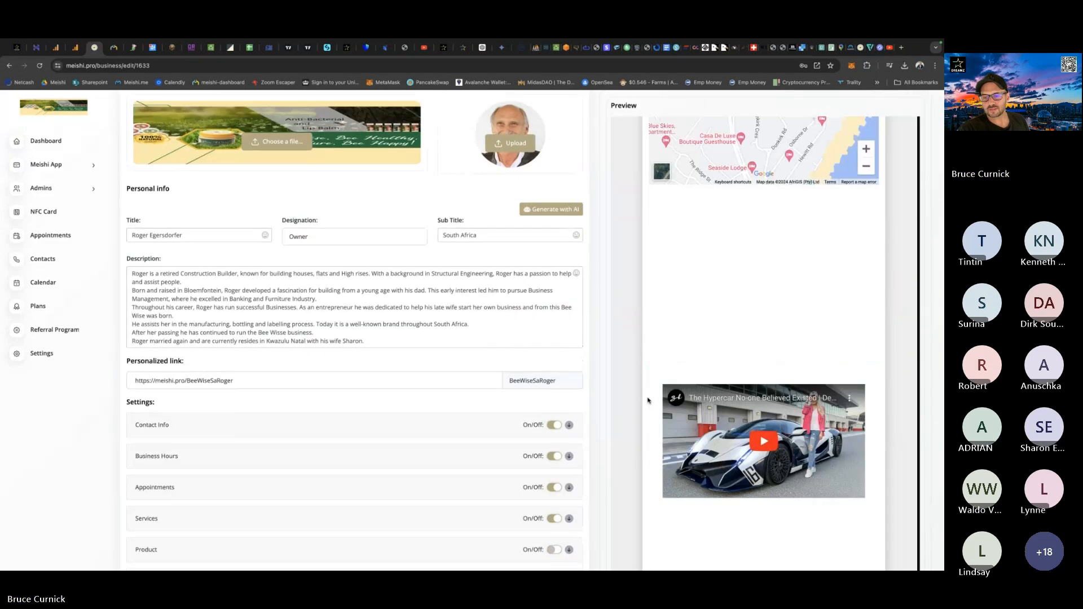
scroll(648, 401, "down", 6)
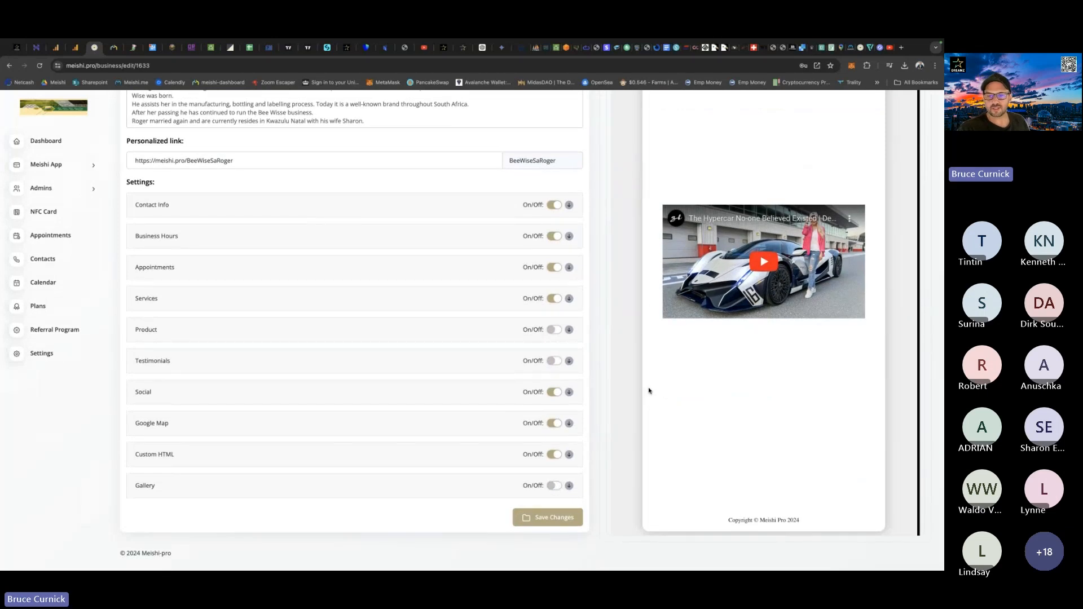
scroll(705, 395, "up", 2)
scroll(705, 395, "up", 1)
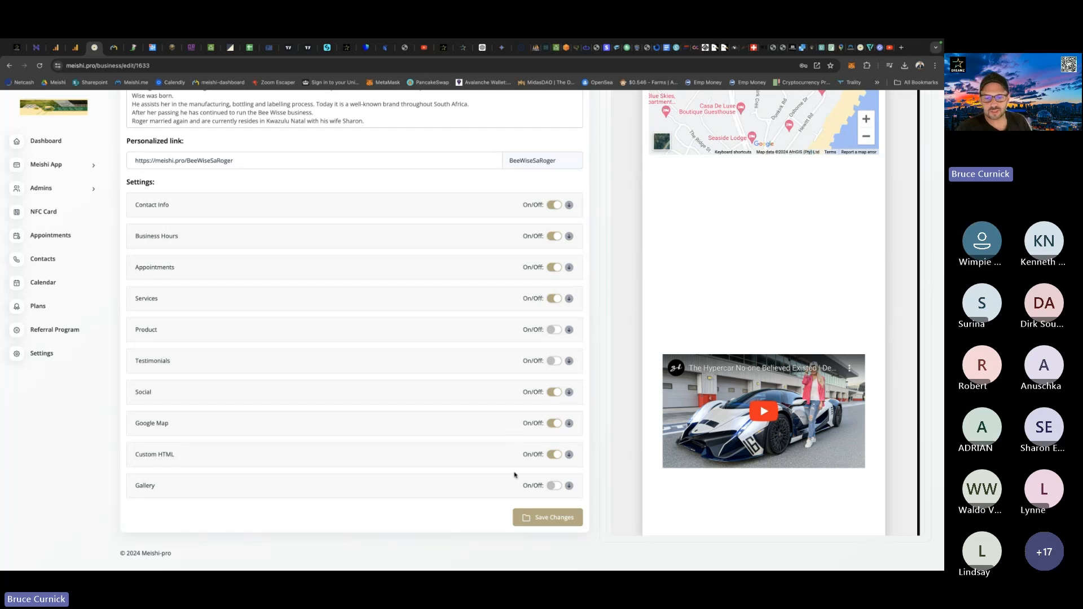
Delete the YouTube iframe code from the Custom HTML description and save the card.
left_click(555, 455)
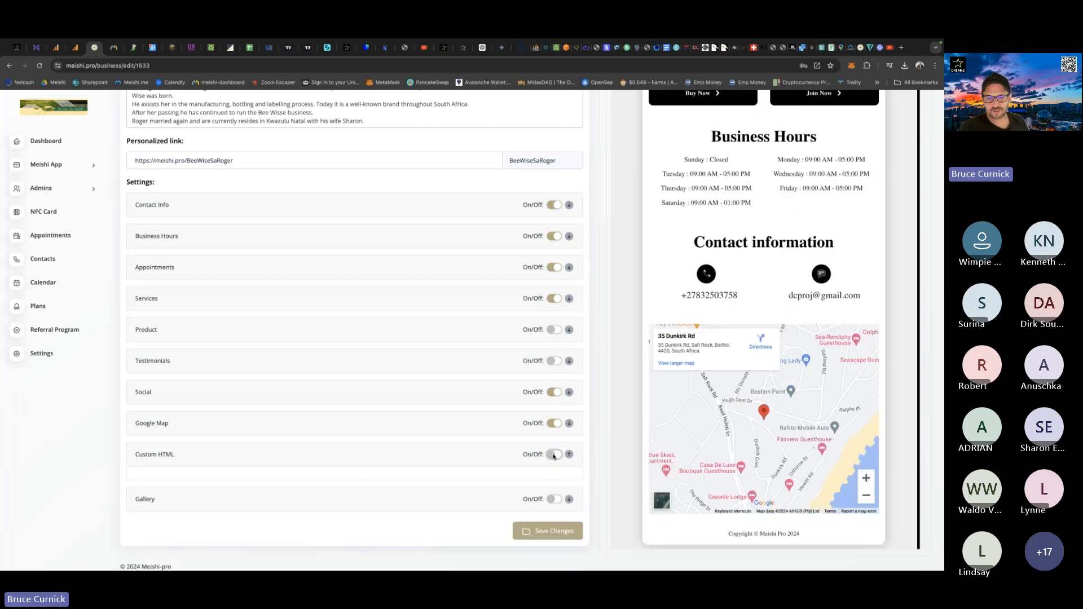
left_click(554, 454)
scroll(303, 463, "down", 1)
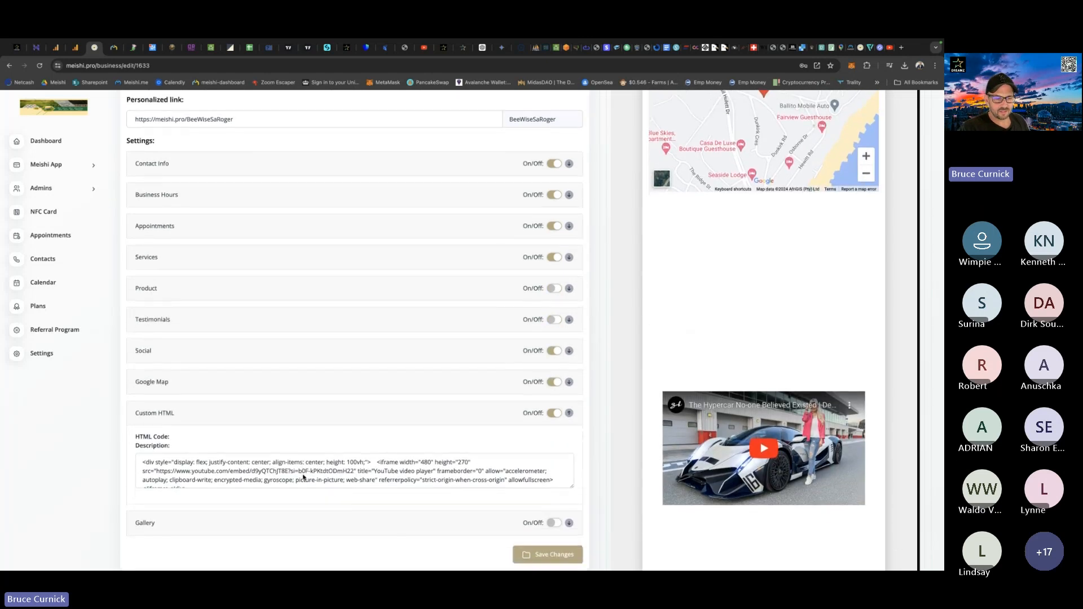
scroll(226, 468, "down", 1)
left_click_drag(196, 473, 138, 429)
key("BackSpace")
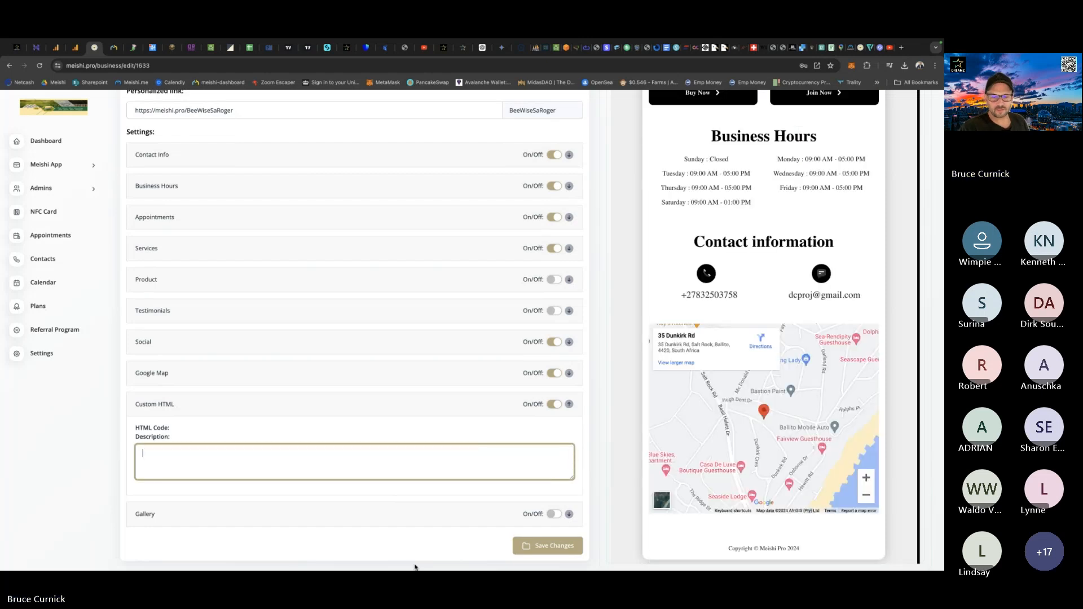
left_click(545, 547)
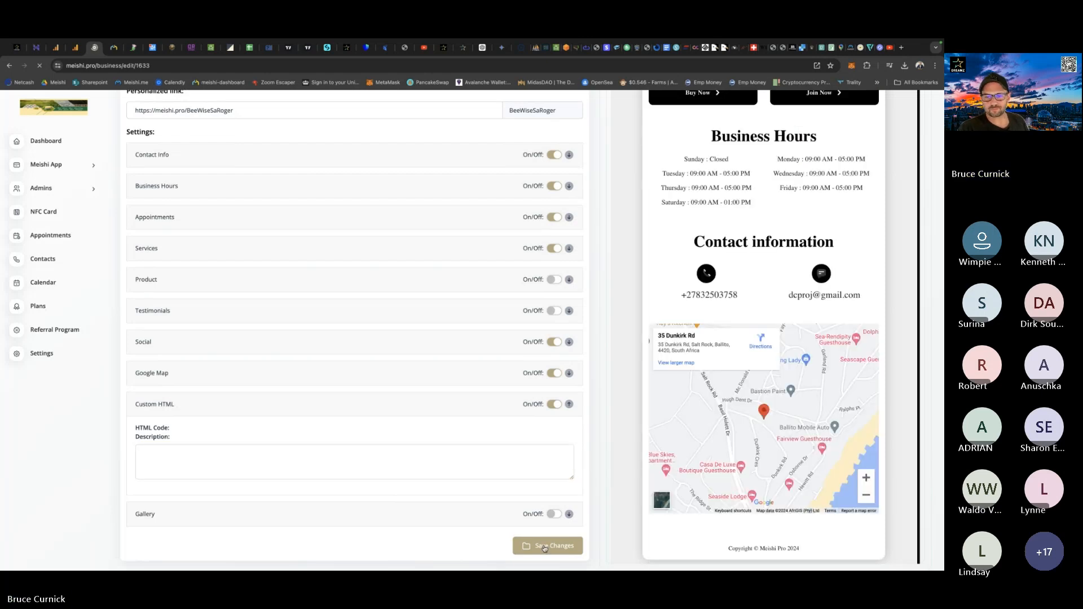
Switch to the Bee Wise SA email in Outlook, preview its logo and landing page image attachments, and return to the Meishi card editor.
scroll(610, 386, "down", 5)
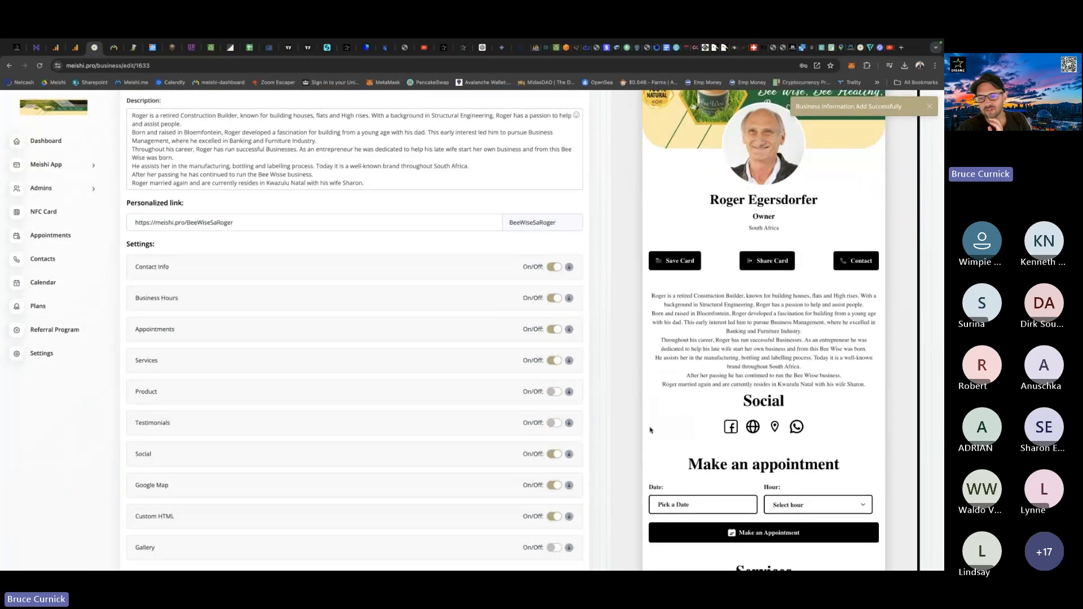
scroll(609, 420, "down", 2)
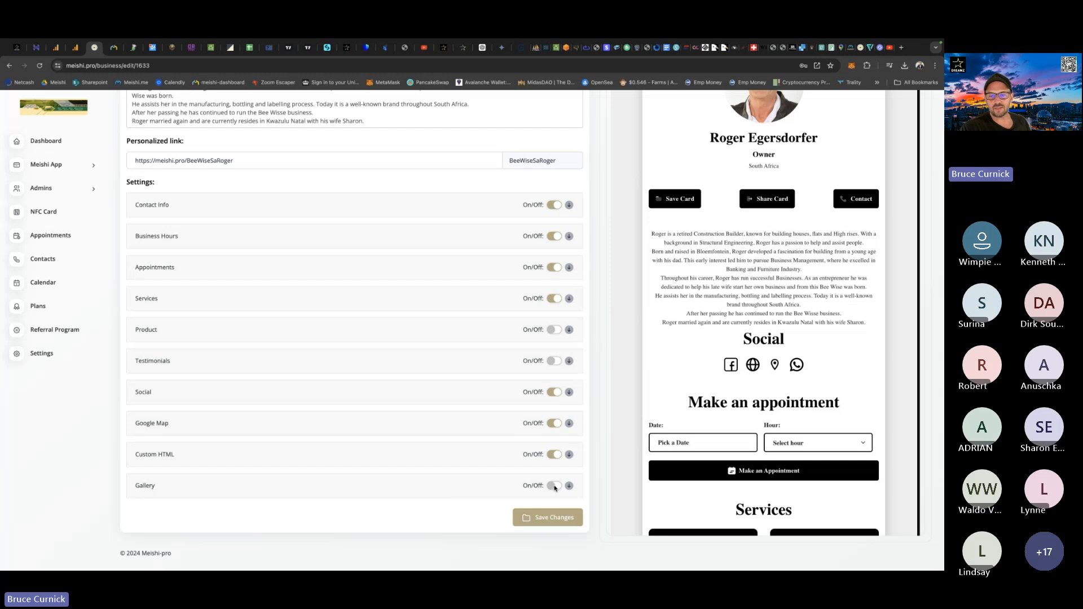
key("ctrl+Up")
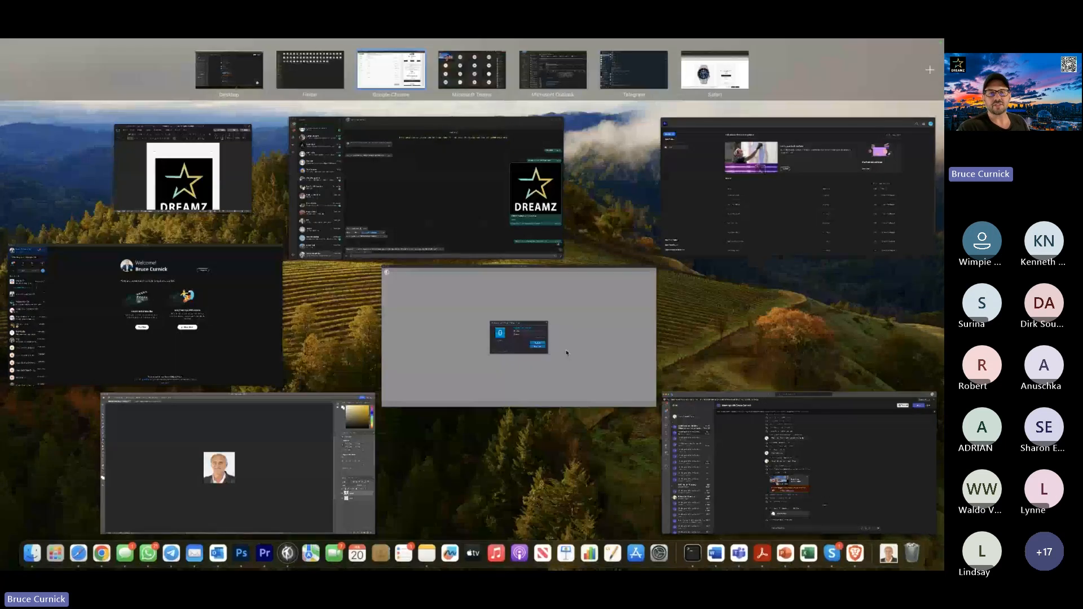
left_click(566, 83)
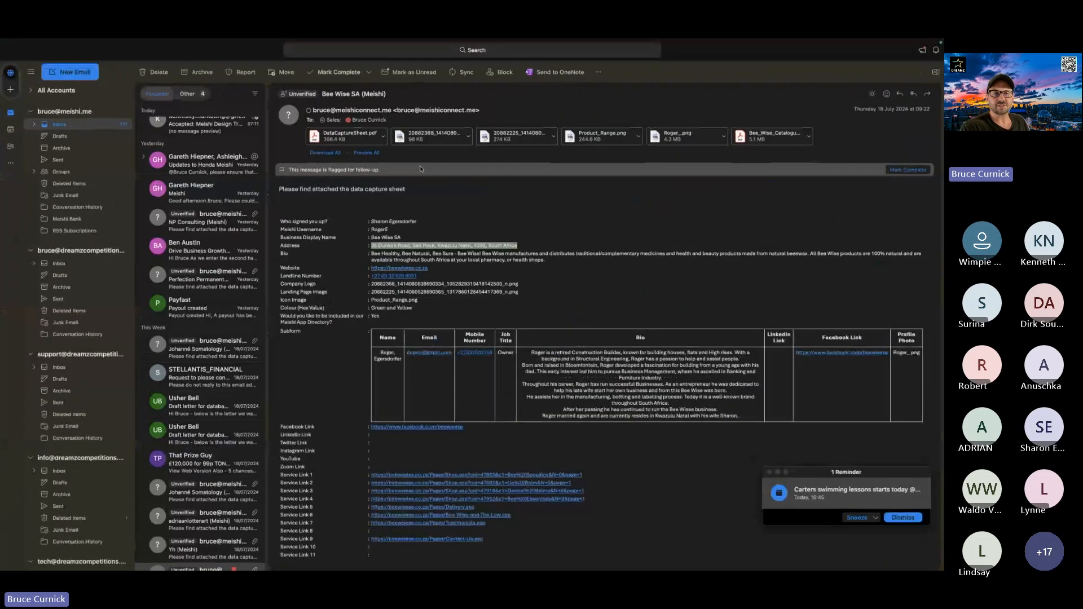
left_click(468, 139)
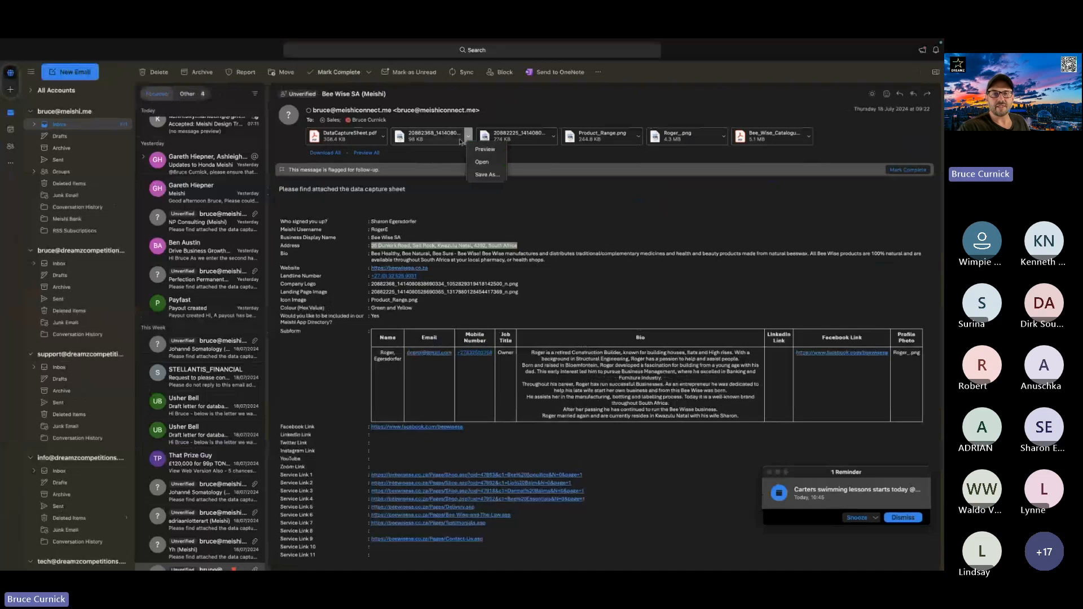
left_click(482, 151)
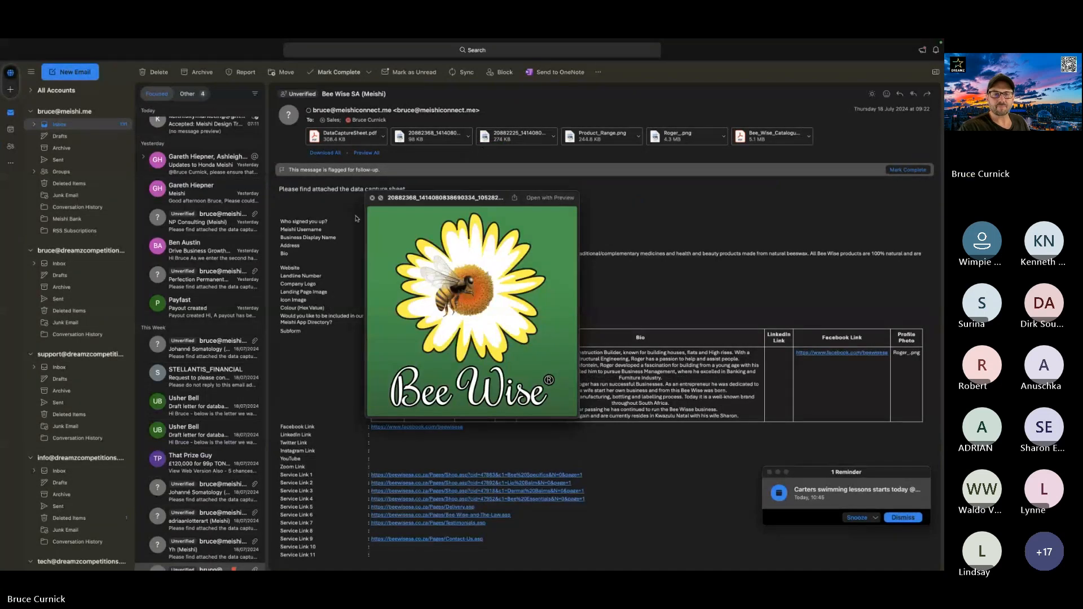
left_click(372, 199)
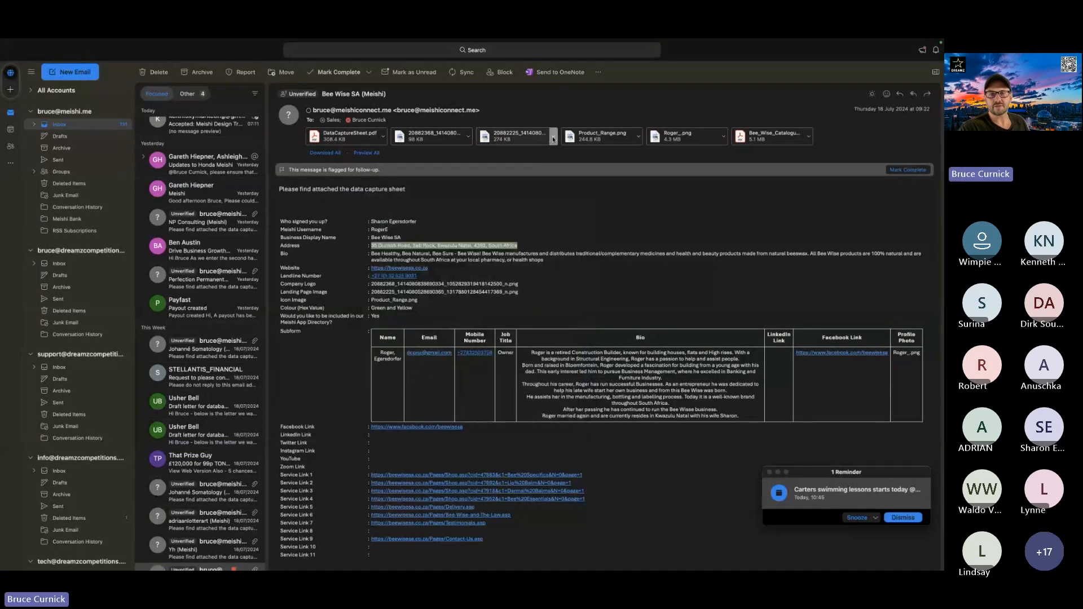
left_click(553, 136)
left_click(570, 150)
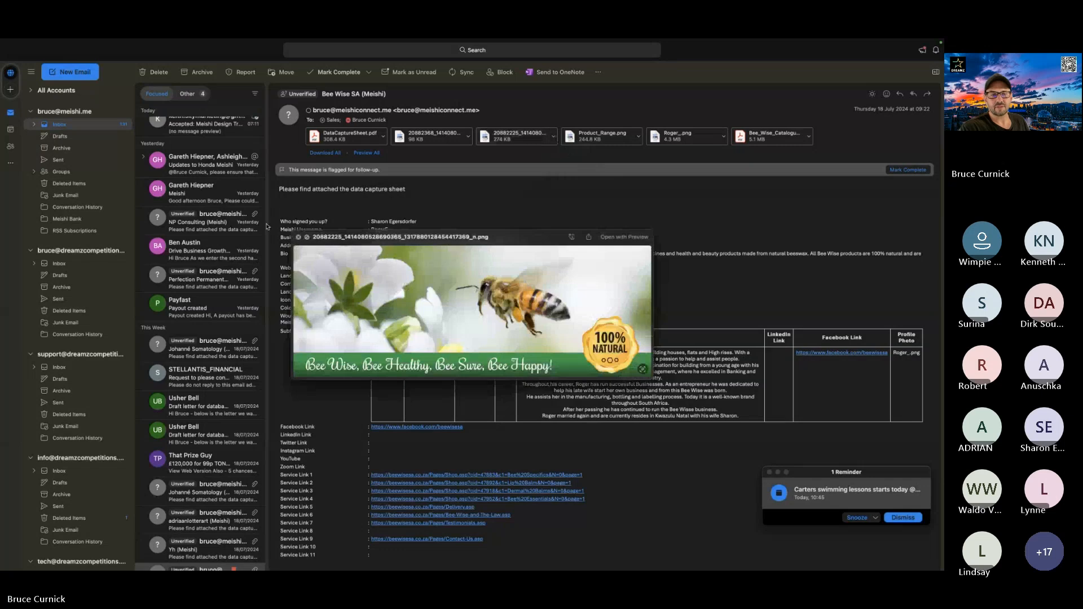
left_click(299, 238)
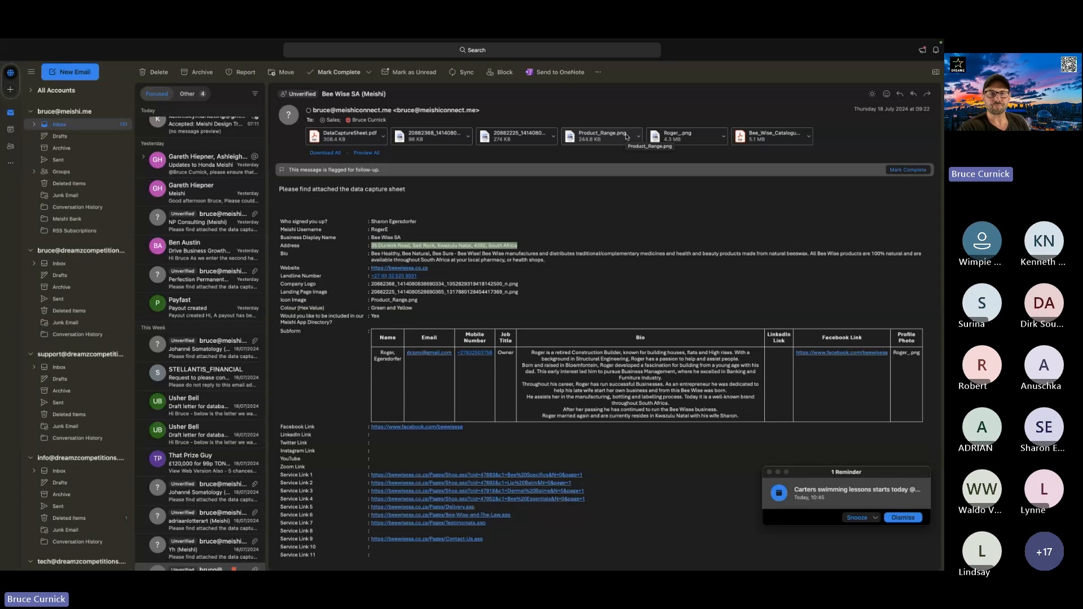
key("ctrl+Up")
left_click(368, 66)
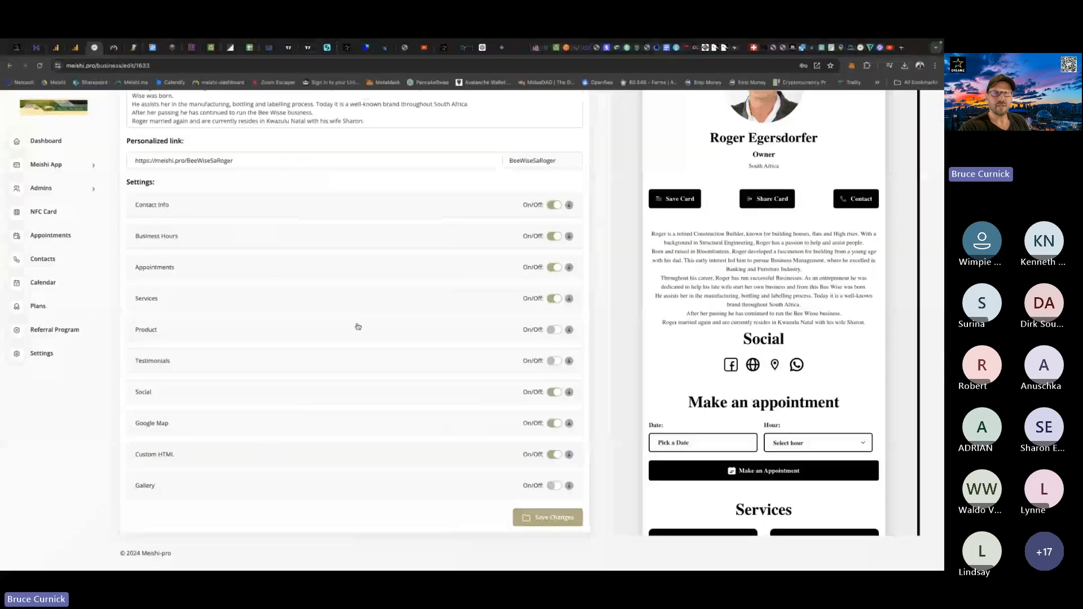
Try adding an image to the Gallery section, cancelling the upload, switching Gallery back off and saving the card.
left_click(554, 487)
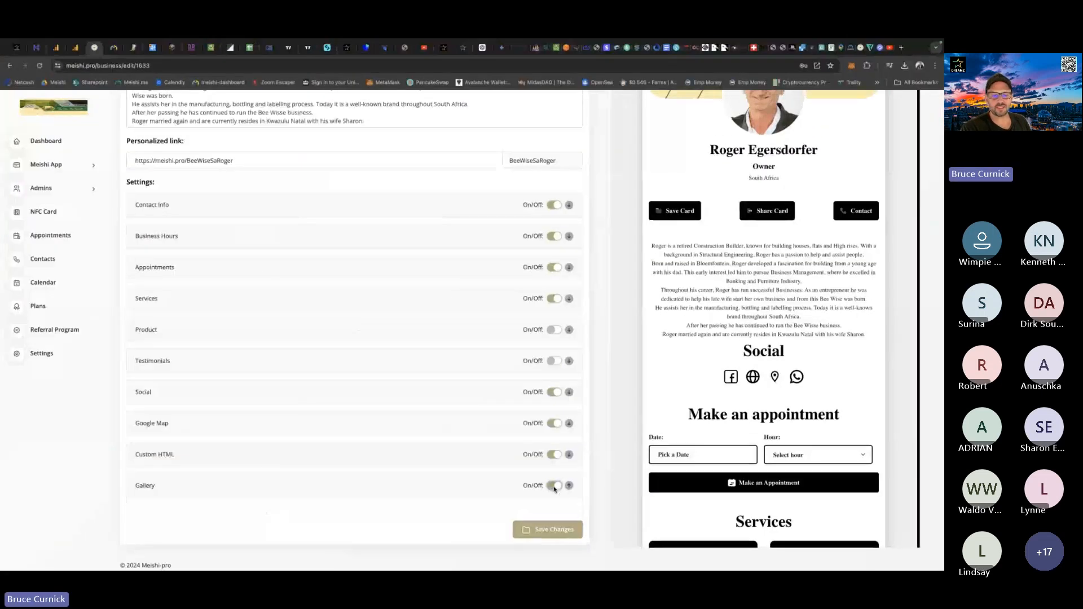
scroll(317, 387, "down", 2)
left_click(214, 445)
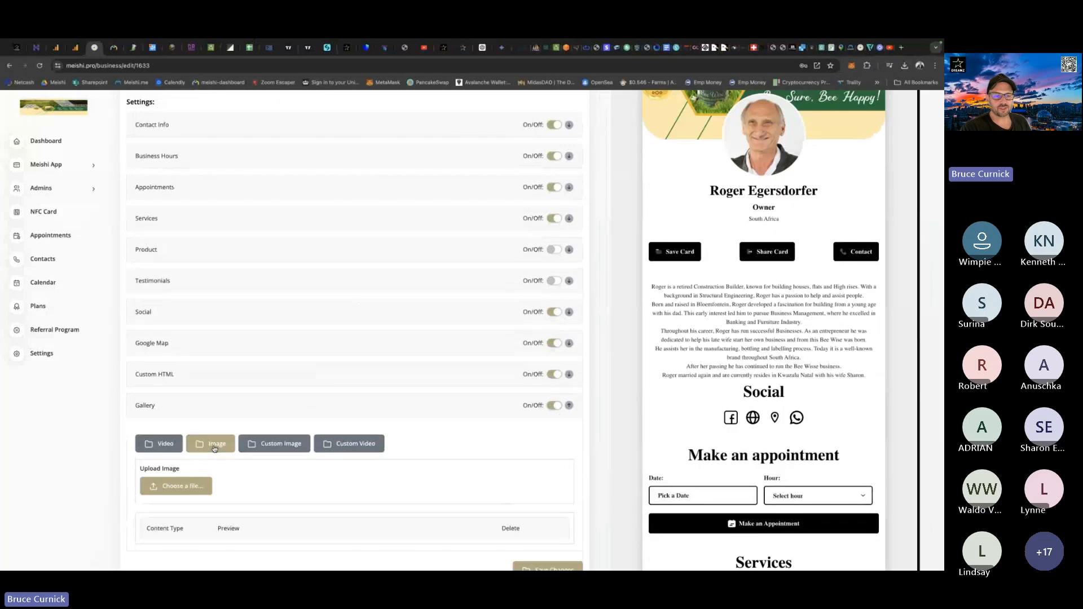
left_click(179, 489)
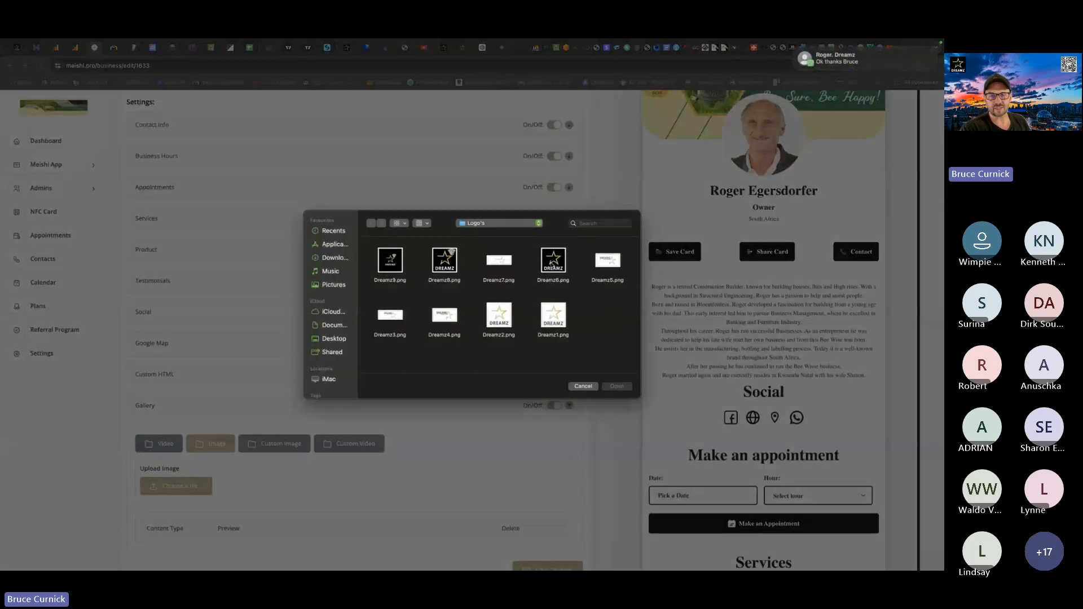
left_click(583, 387)
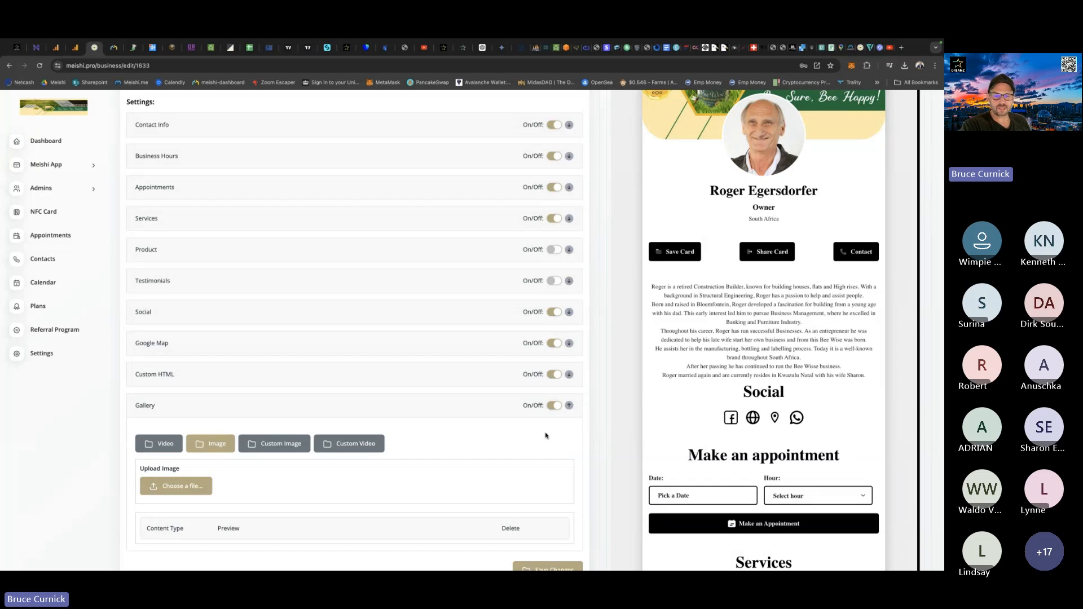
left_click(557, 405)
left_click(551, 517)
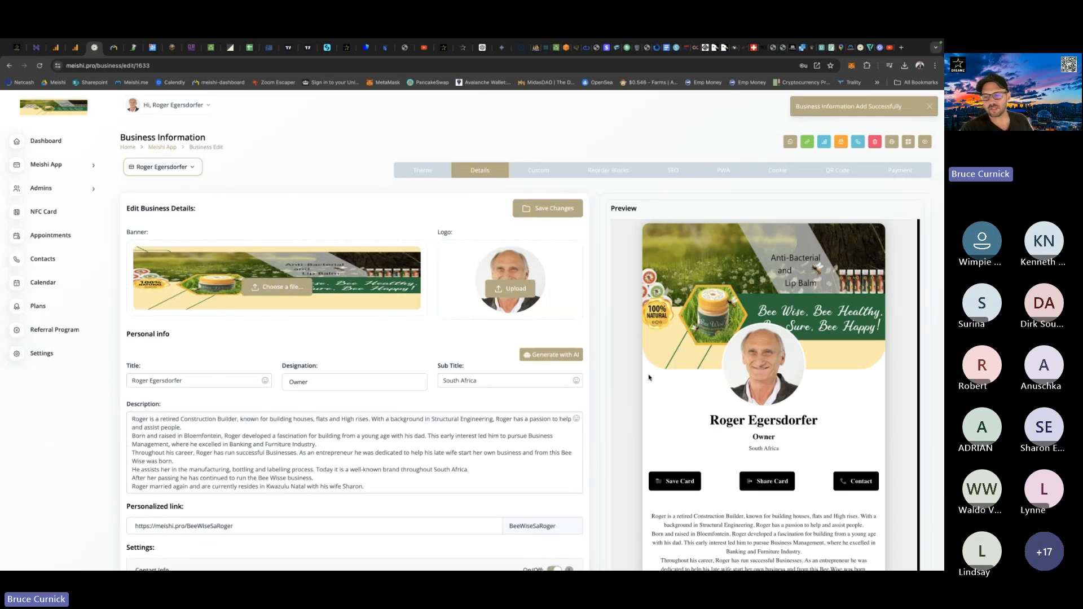
Review the services, business hours and contact sections in the card preview, and view the Custom settings.
scroll(648, 378, "down", 15)
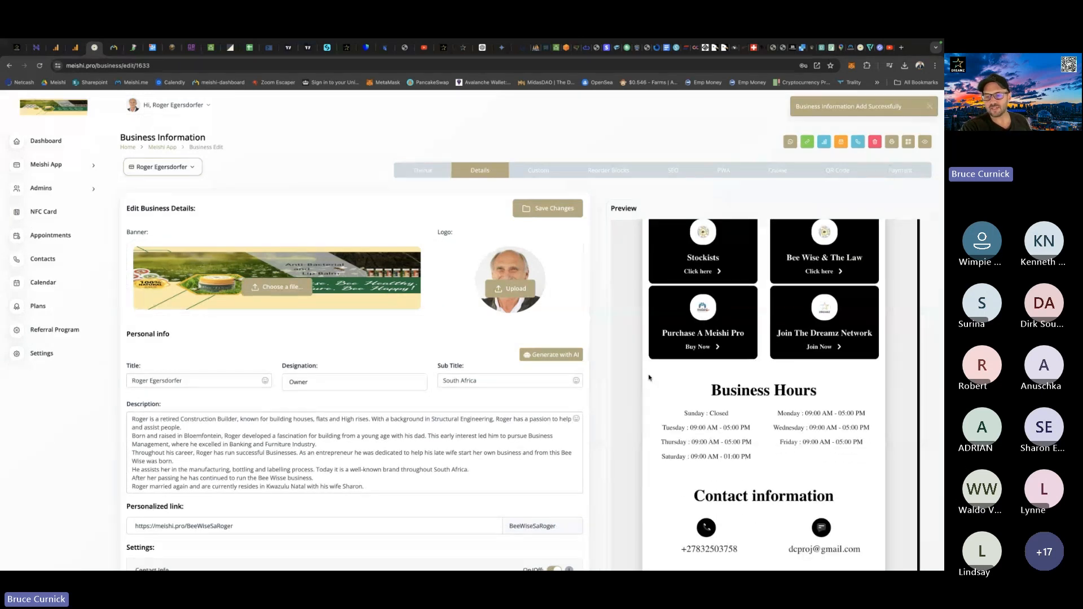
scroll(649, 378, "down", 5)
scroll(649, 377, "up", 8)
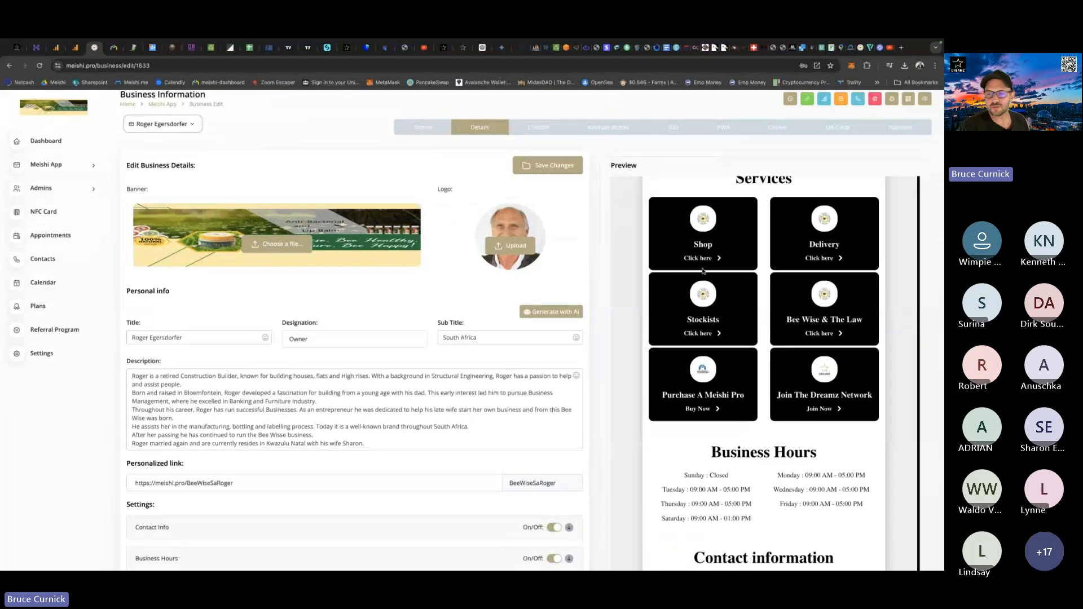
left_click(543, 129)
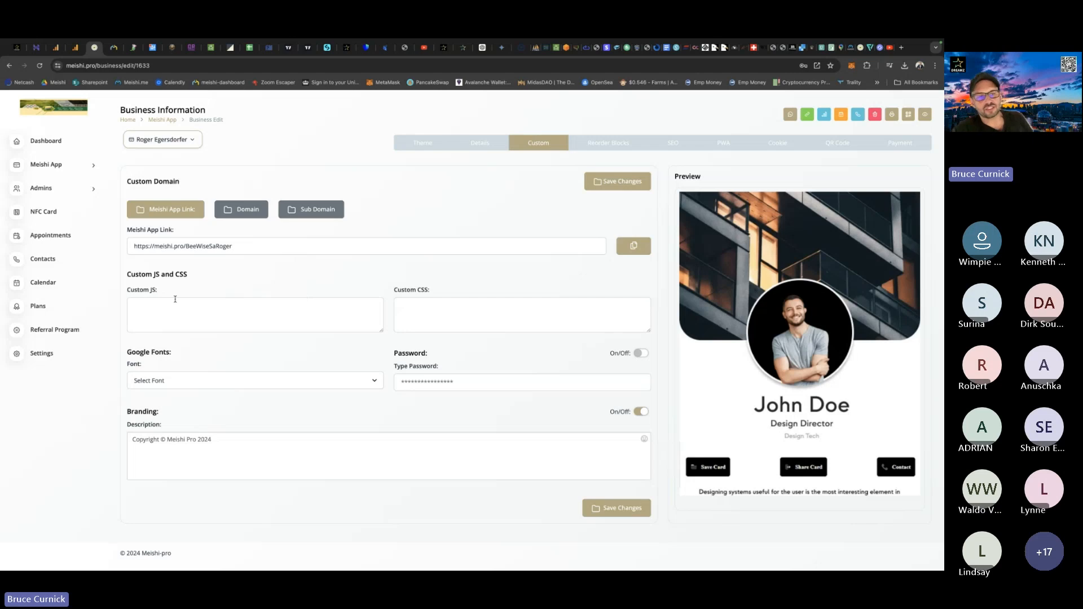
Reorder the card's blocks so Description comes first, Contact Info follows More, and Bussiness Hour sits directly below Social.
left_click(617, 143)
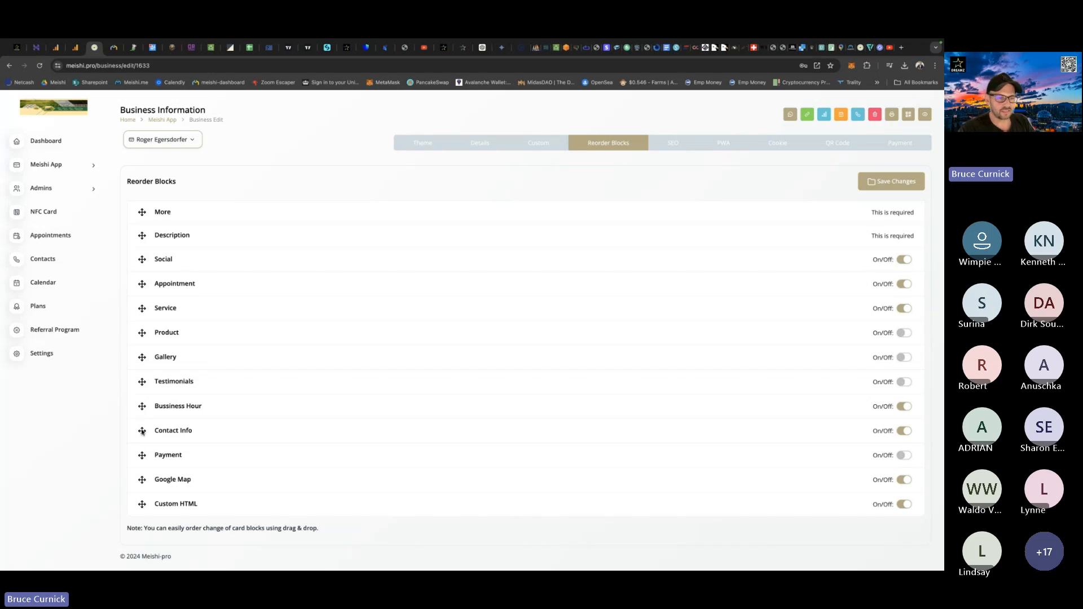
left_click_drag(142, 431, 144, 233)
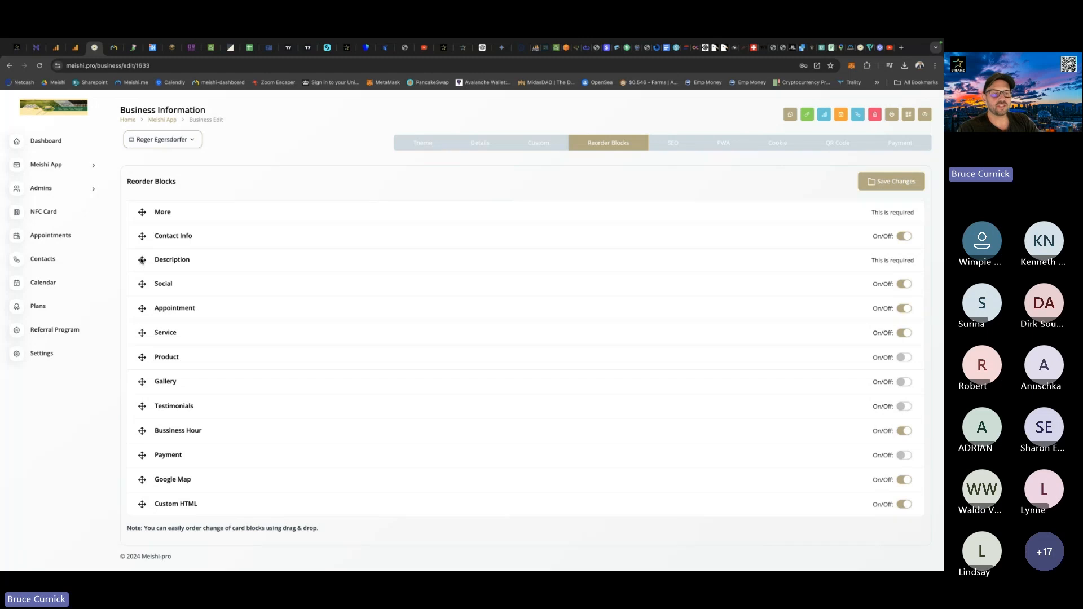
left_click_drag(142, 260, 142, 210)
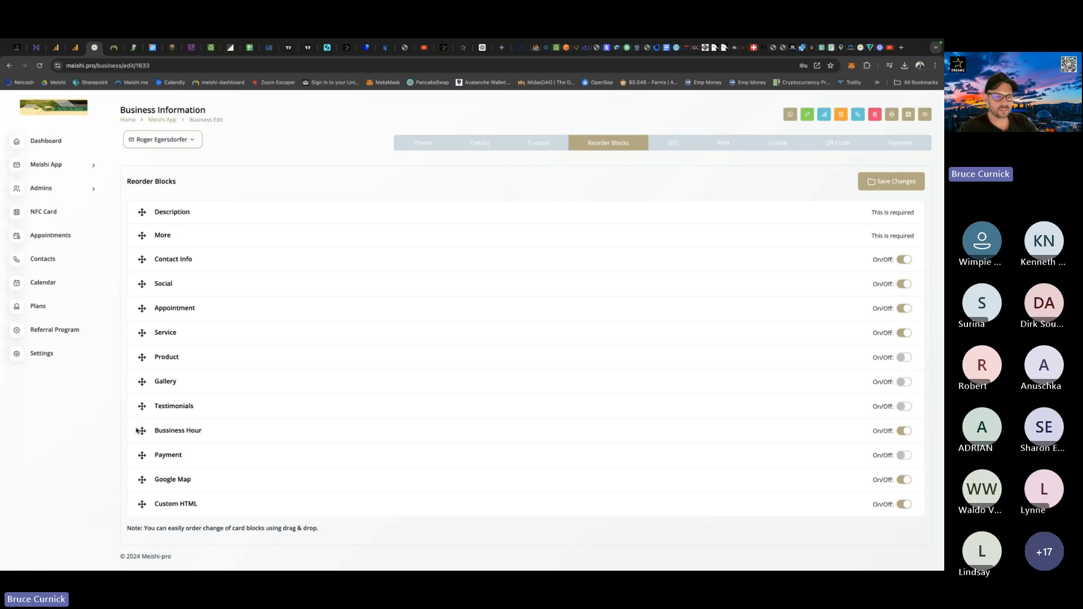
left_click_drag(143, 430, 150, 284)
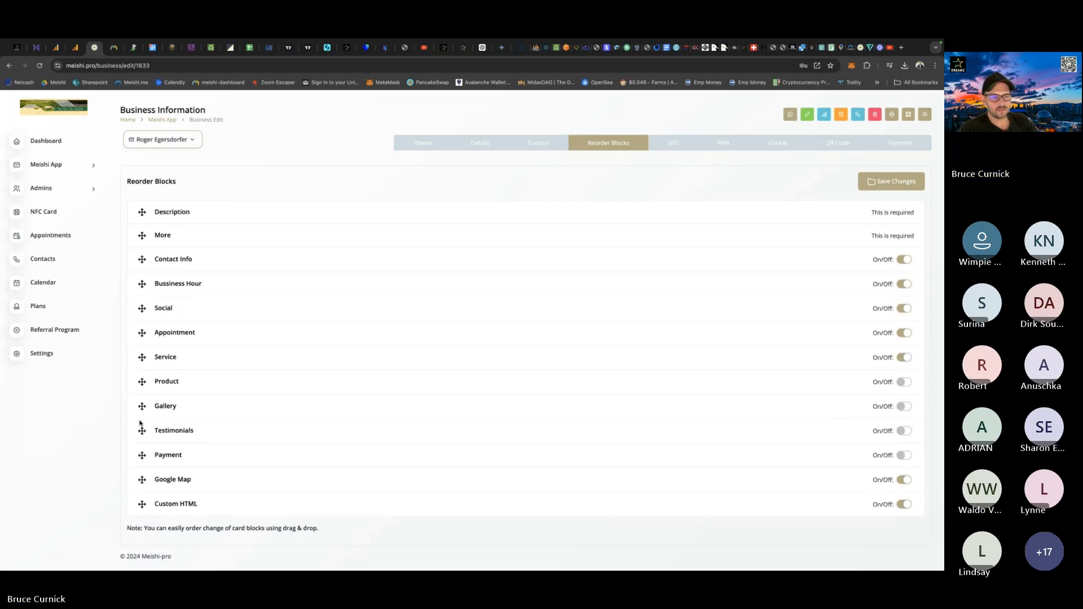
left_click_drag(143, 335, 148, 282)
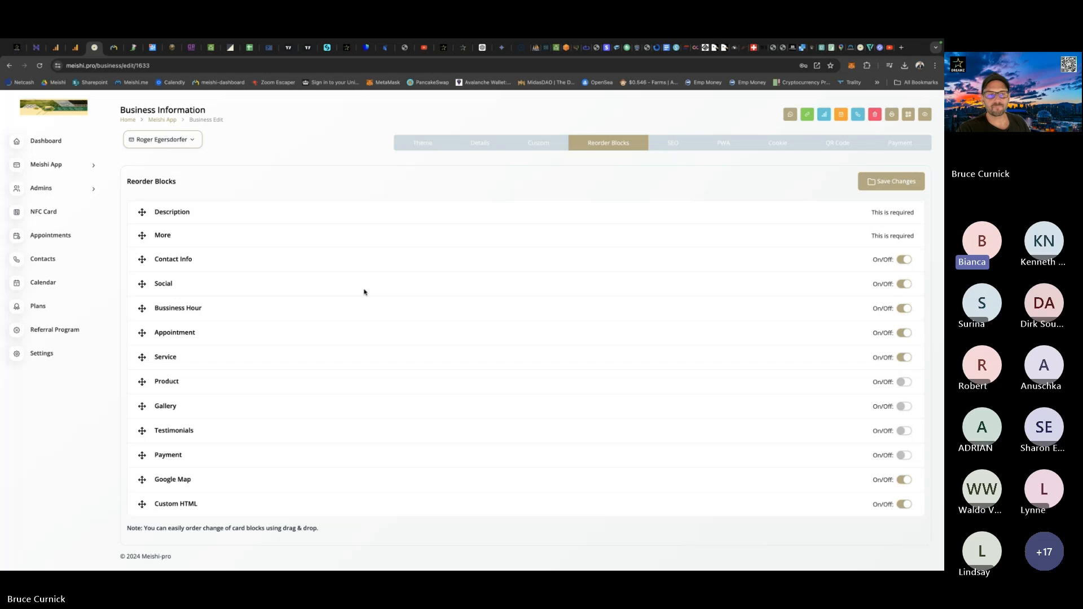
Save the new block order of the card, switching briefly to the client's Dreamz profile page and back.
left_click(892, 181)
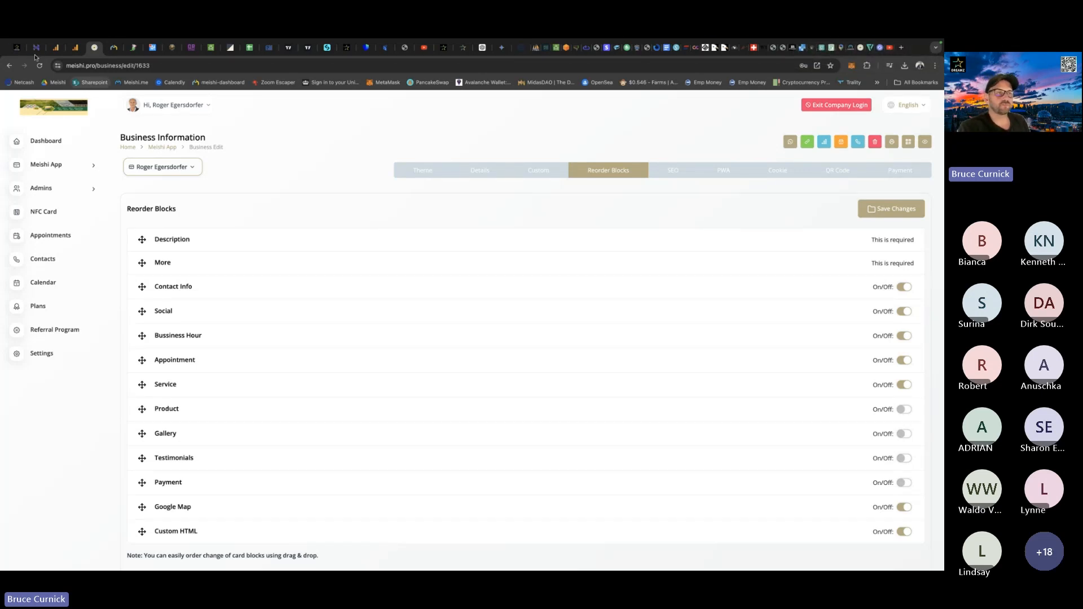
left_click(16, 49)
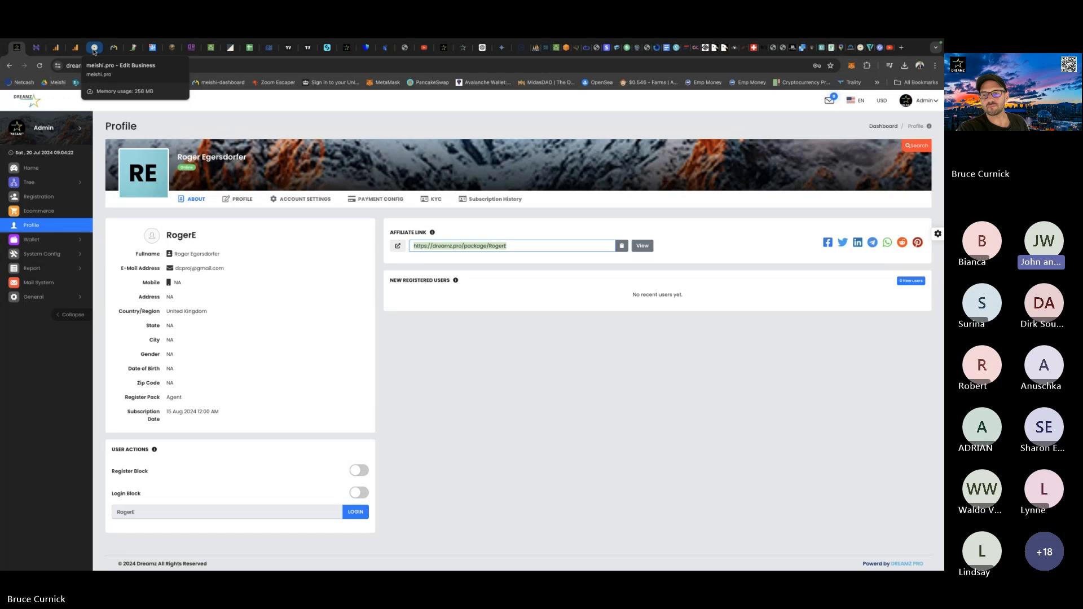
left_click(94, 48)
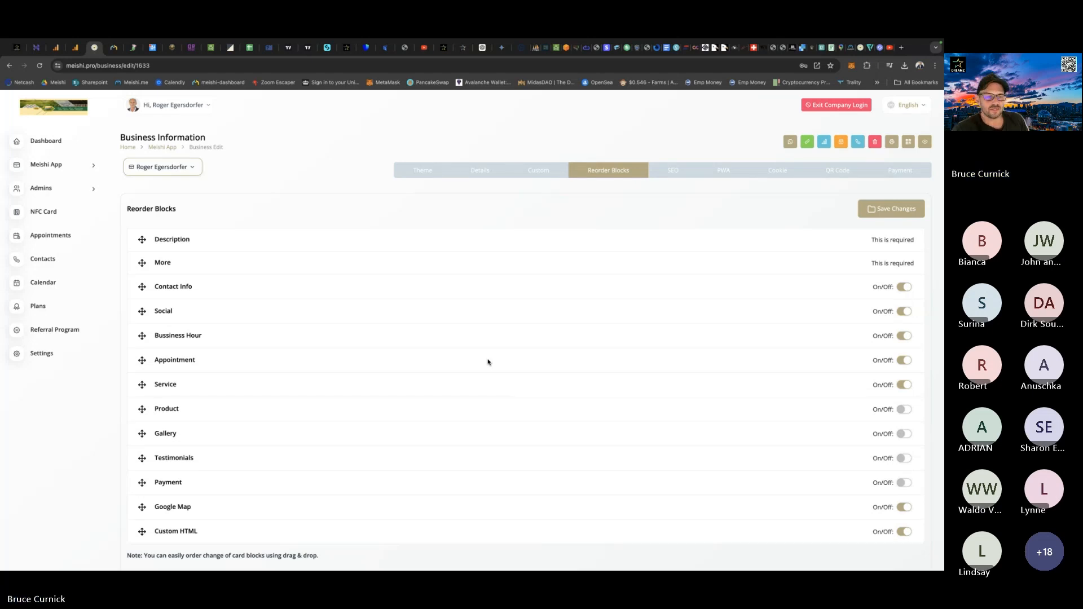
scroll(479, 333, "down", 1)
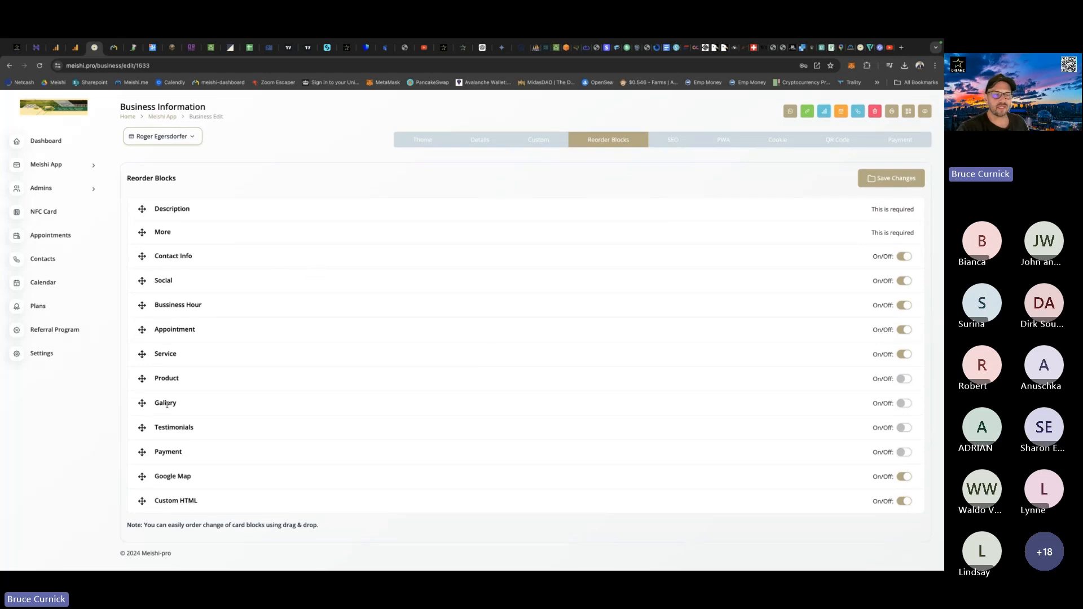
left_click(887, 181)
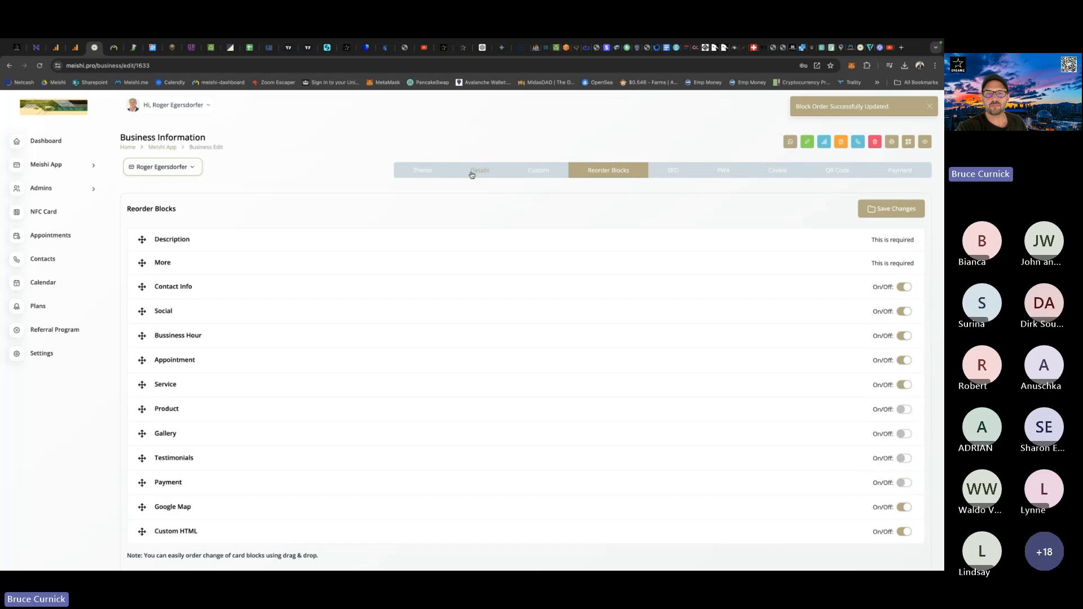
Review the whole card preview in the business details, from banner and description through contact, social, hours, appointment and services to the map.
left_click(480, 174)
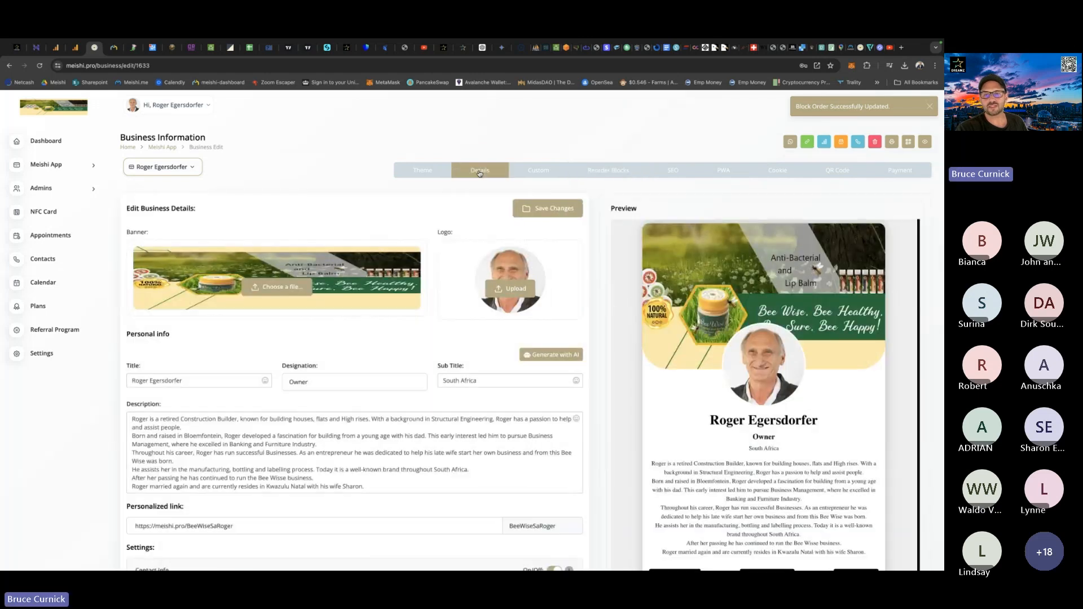
scroll(669, 349, "down", 3)
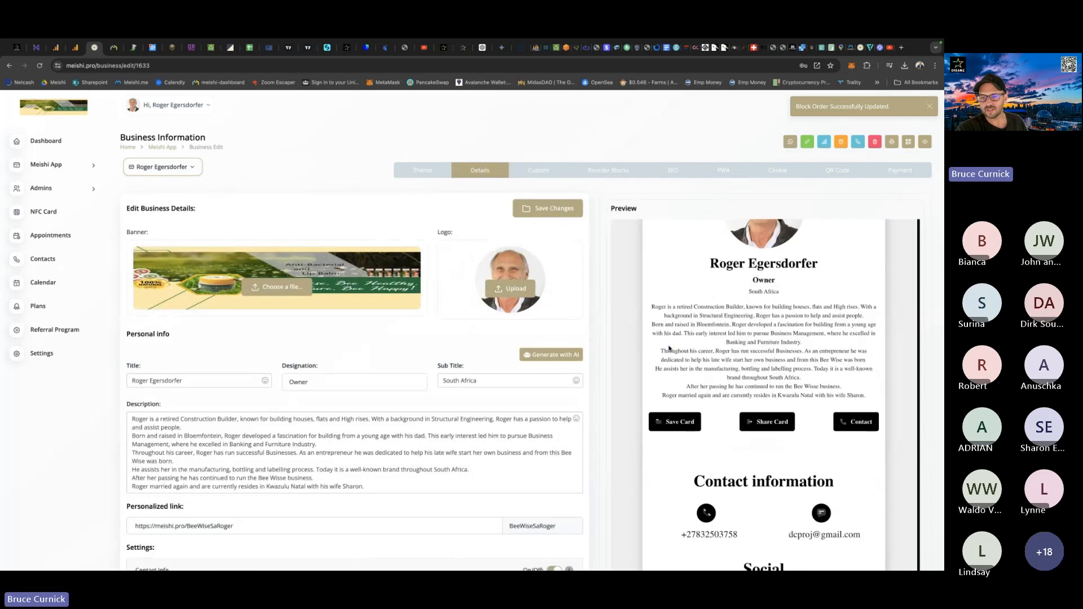
scroll(677, 411, "down", 2)
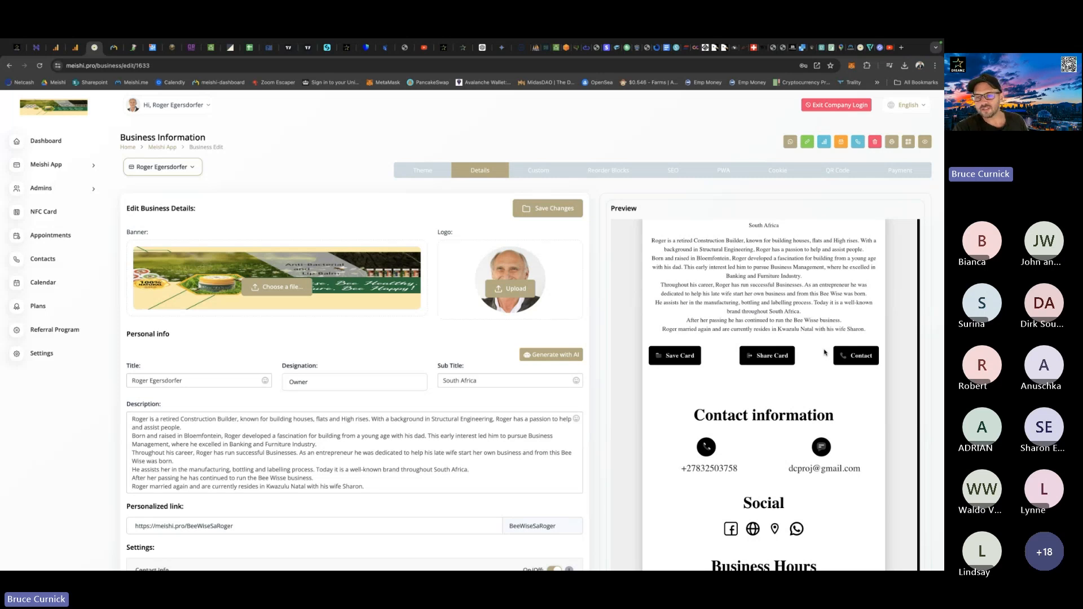
scroll(825, 353, "up", 2)
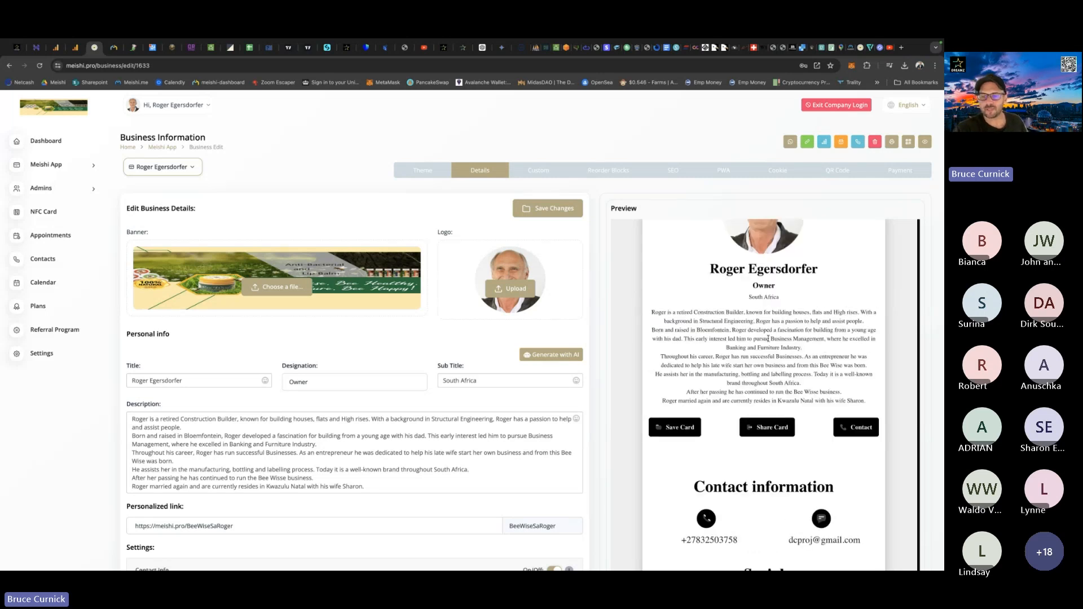
scroll(750, 347, "down", 2)
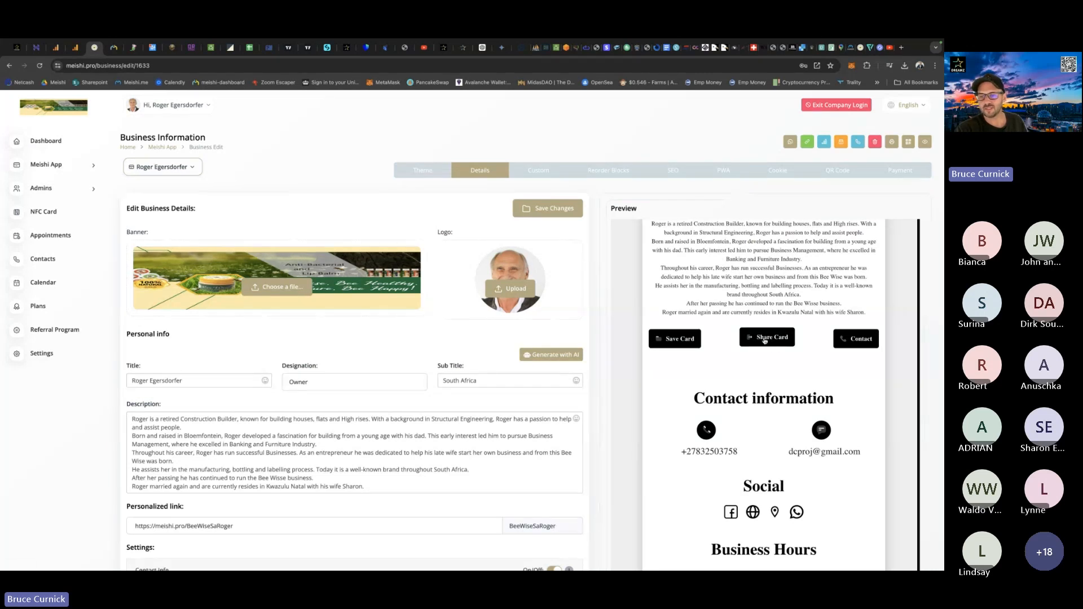
scroll(745, 341, "down", 3)
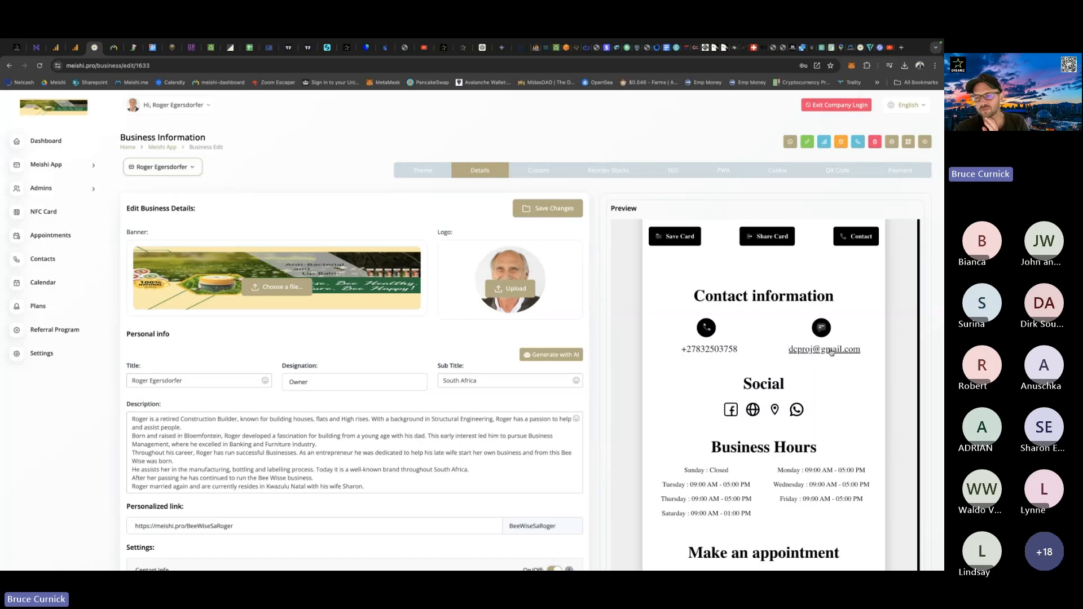
scroll(683, 356, "down", 2)
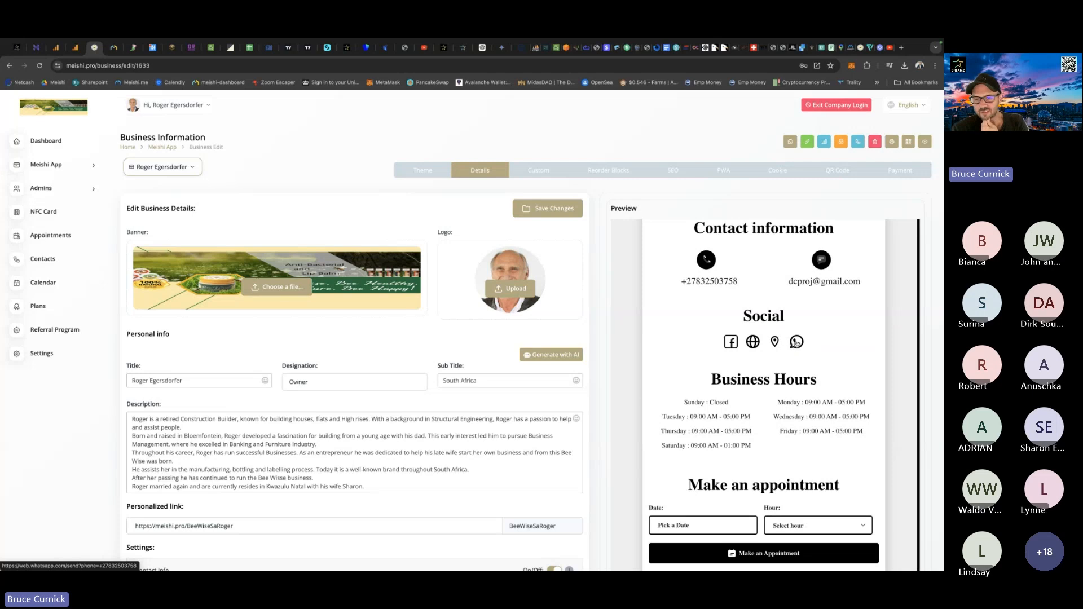
scroll(693, 337, "down", 3)
scroll(693, 337, "down", 8)
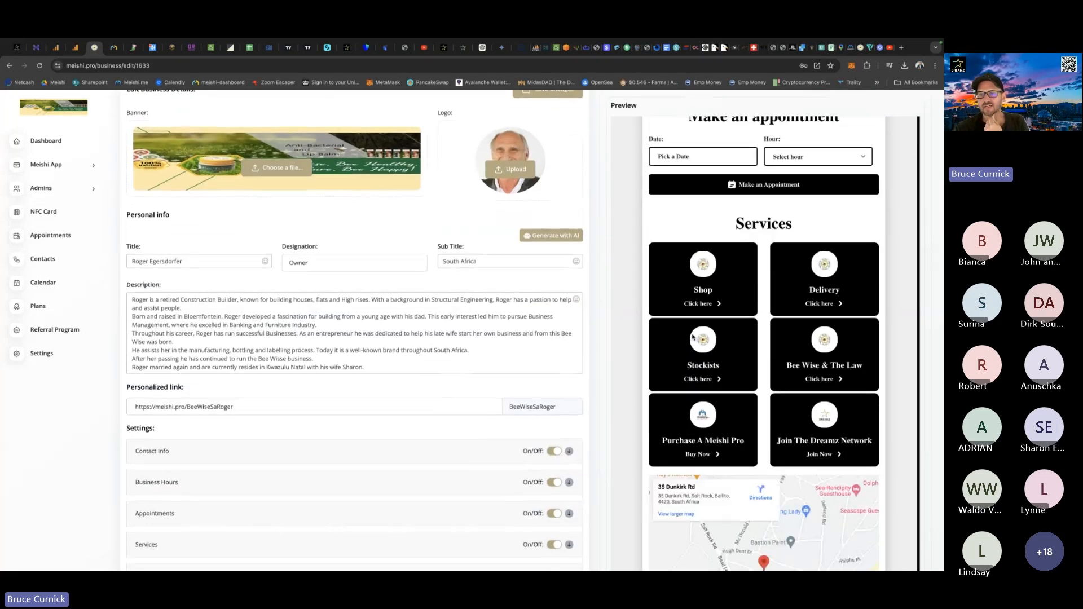
scroll(640, 383, "down", 2)
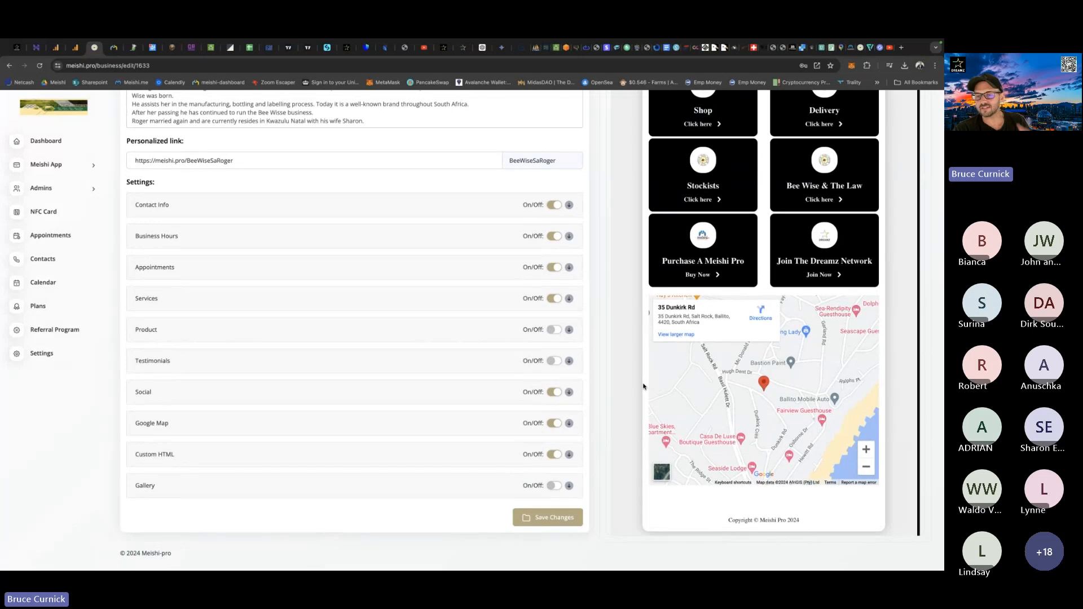
scroll(643, 386, "up", 10)
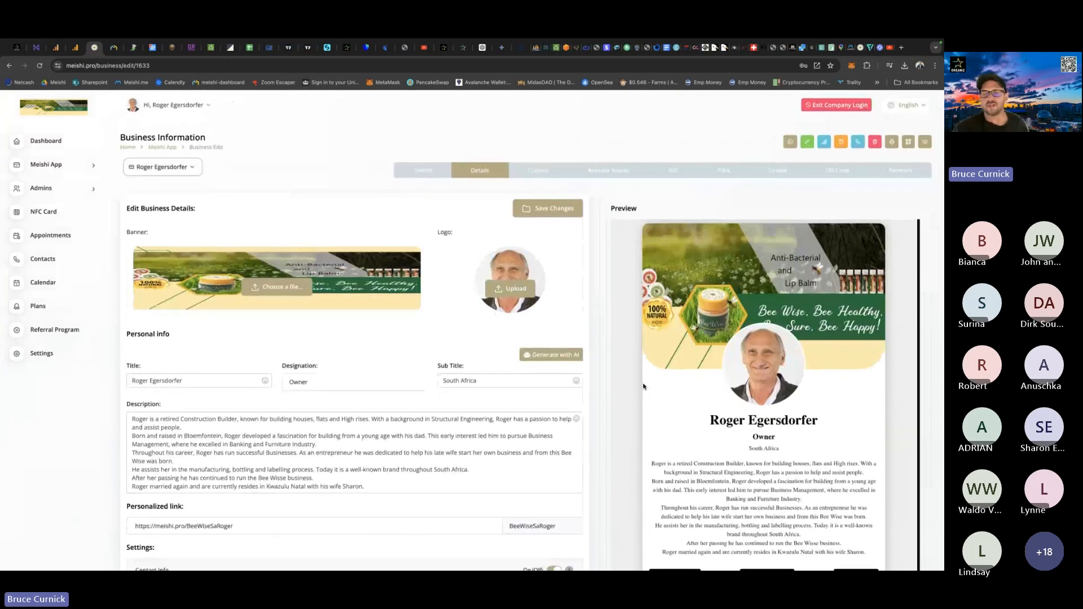
Set the Bee Wise logo from the Downloads folder as the SEO meta image and save the SEO settings.
left_click(673, 169)
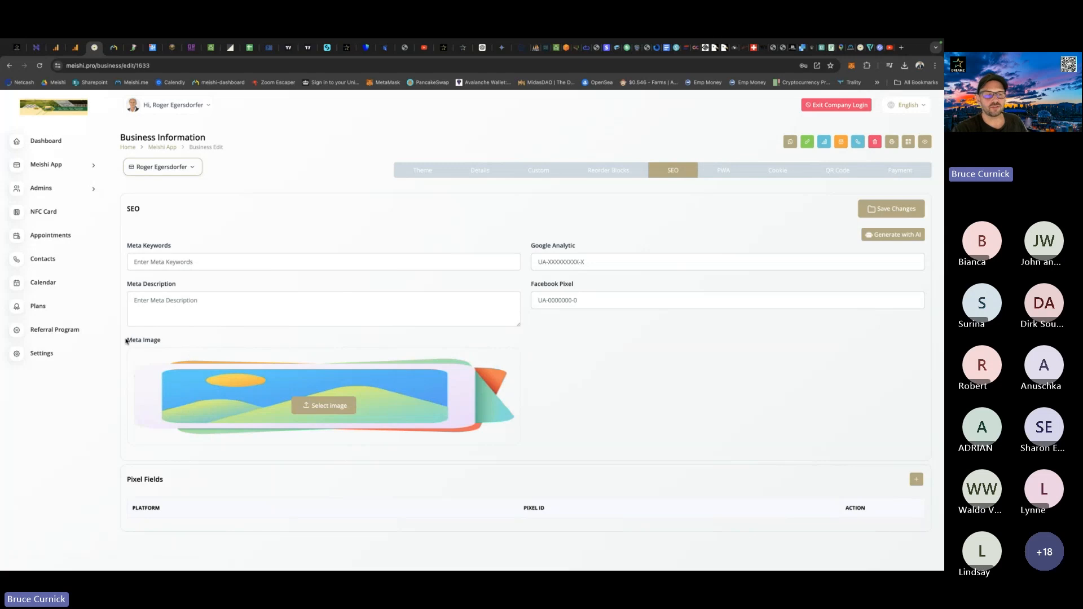
left_click_drag(126, 340, 167, 341)
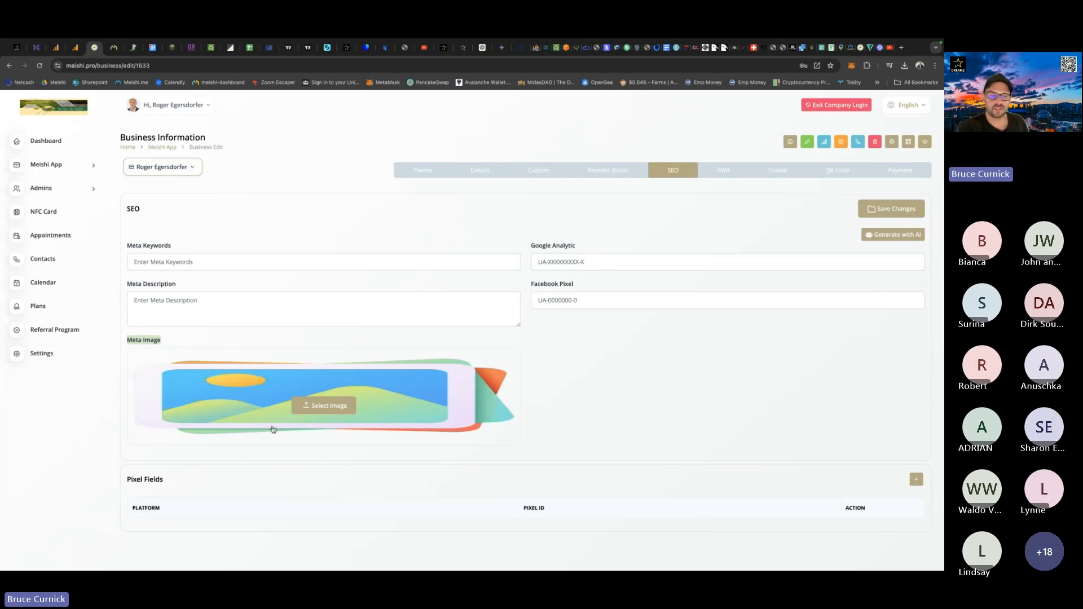
left_click(322, 406)
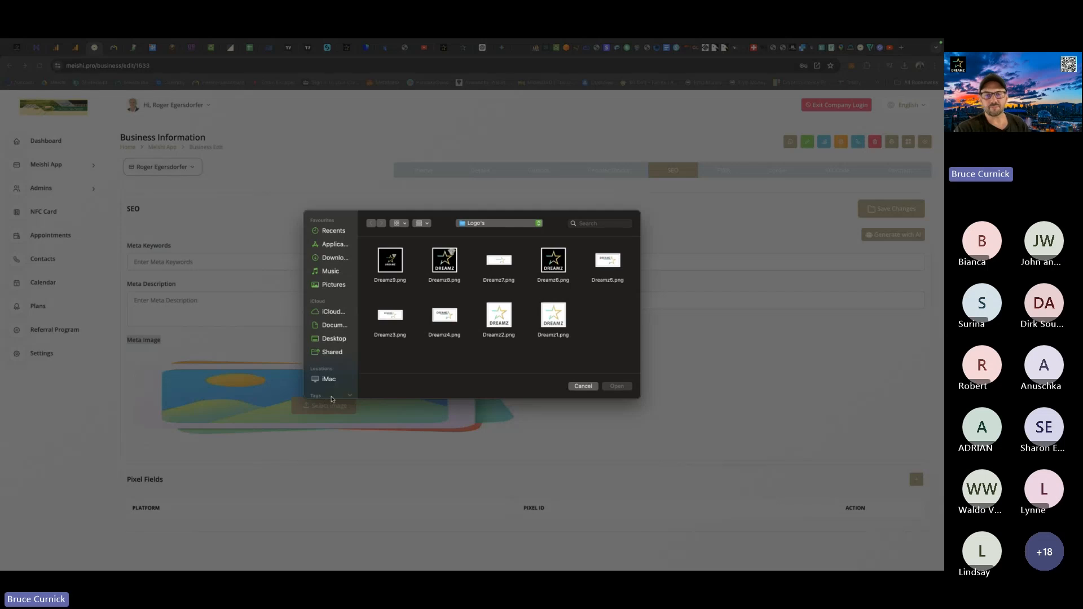
left_click(335, 259)
double_click(500, 262)
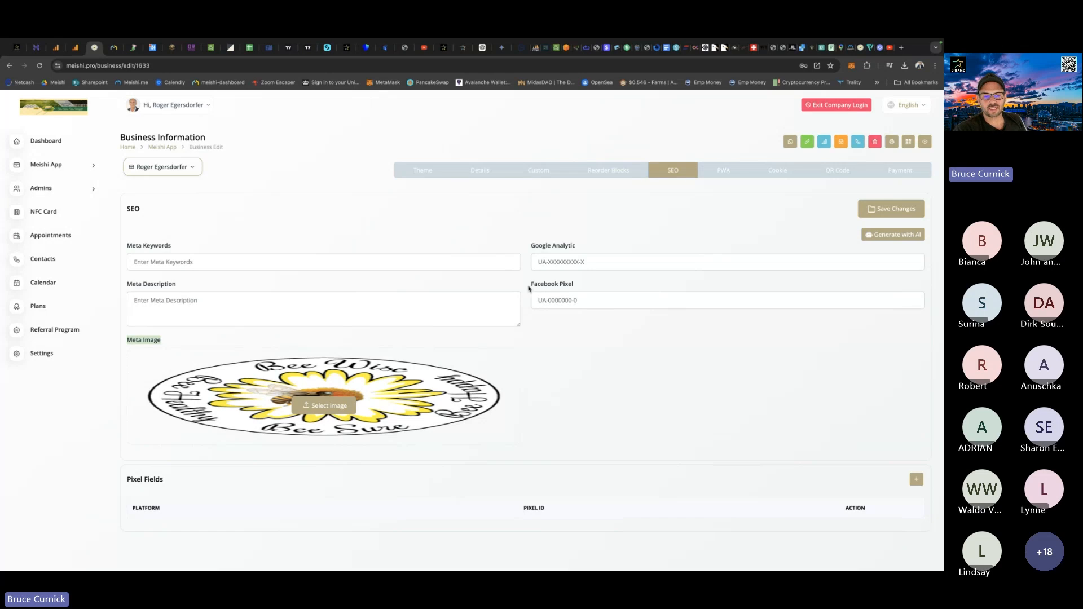
left_click(888, 214)
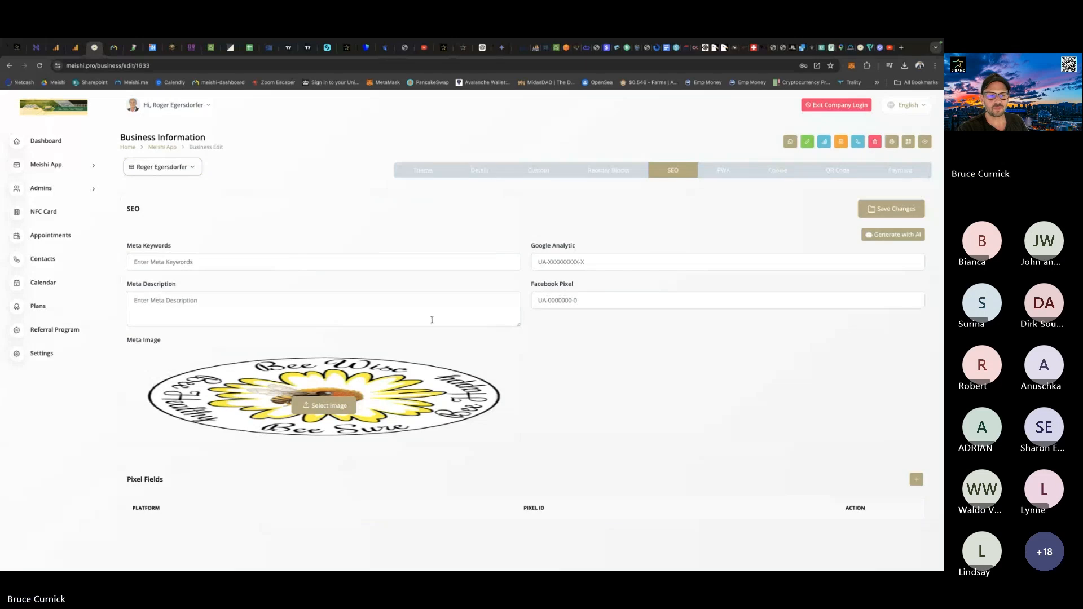
left_click(892, 214)
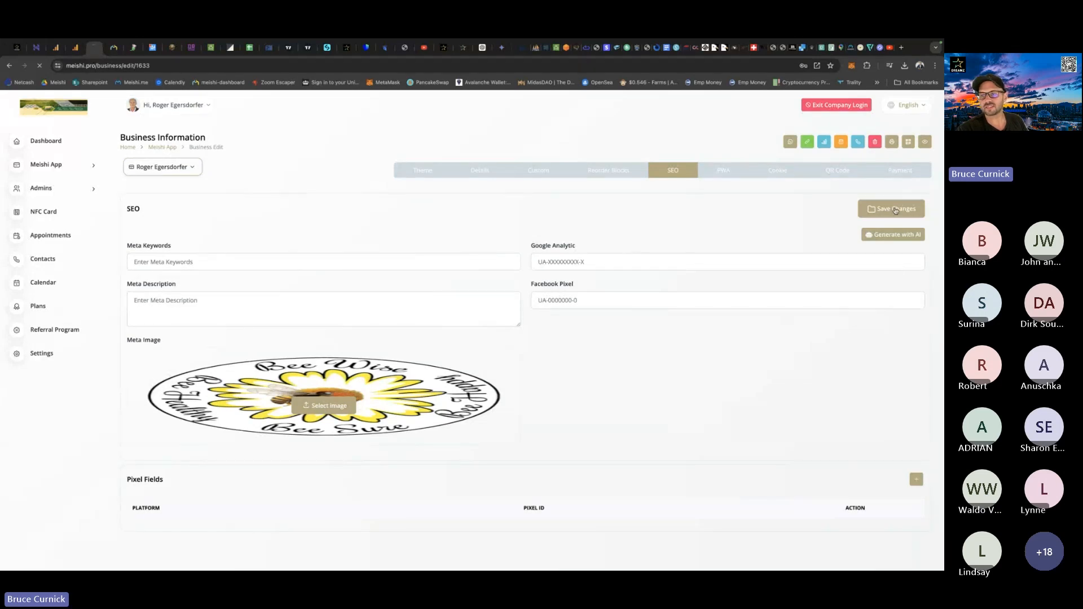
View the PWA settings, and examine the ending of the card's personalized link in the business details.
left_click(724, 169)
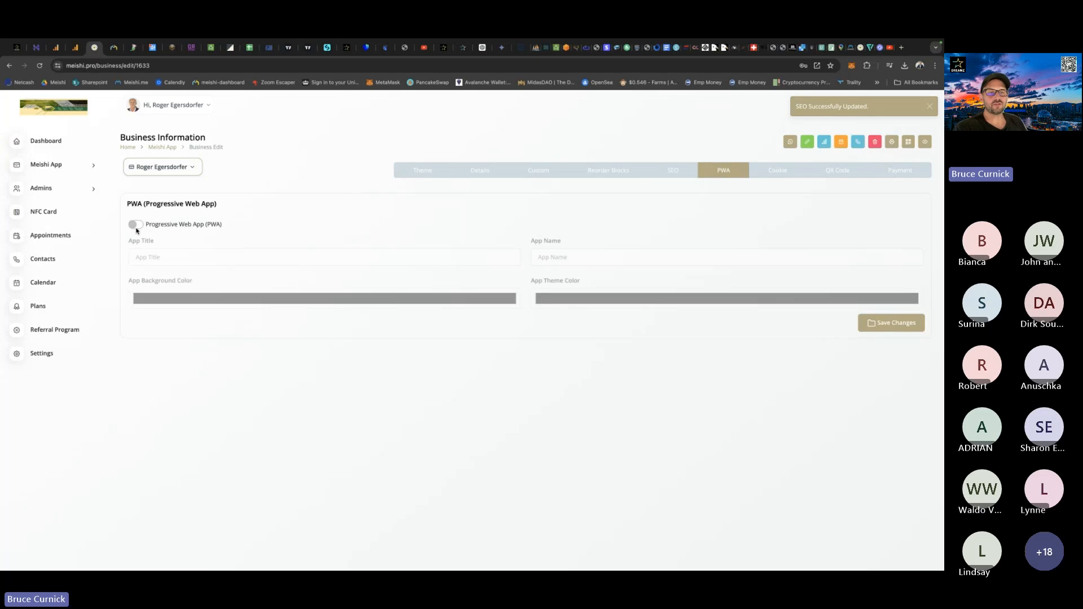
left_click(480, 170)
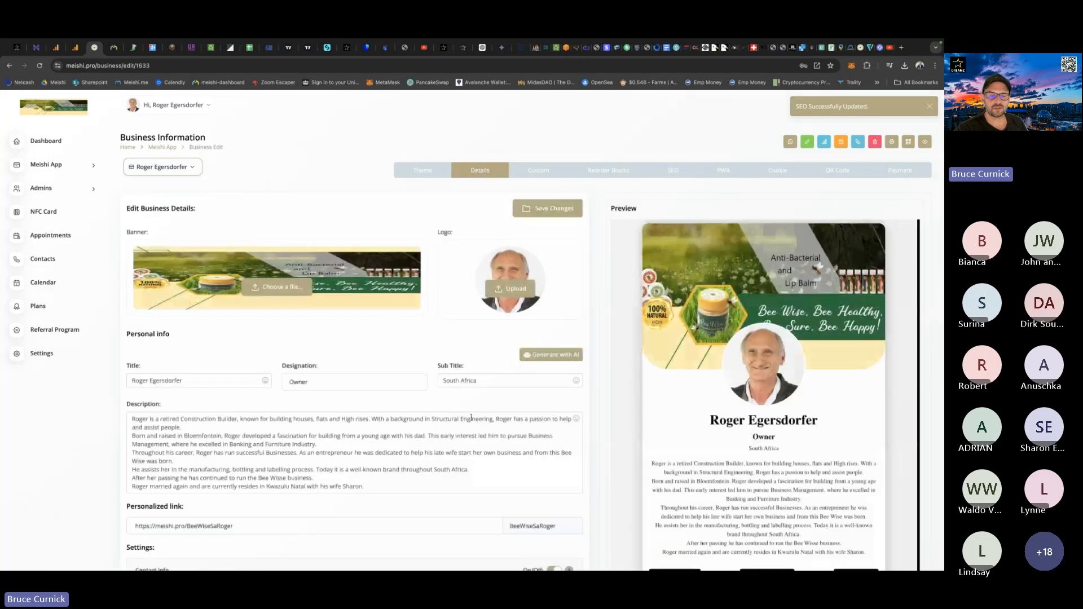
scroll(471, 417, "down", 2)
double_click(566, 421)
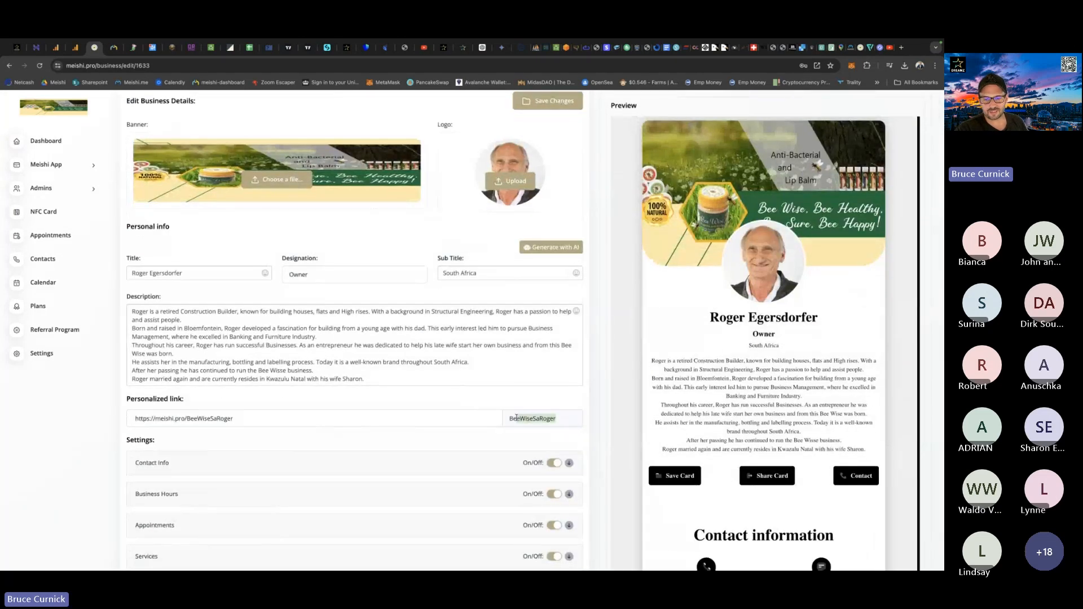
left_click(568, 420)
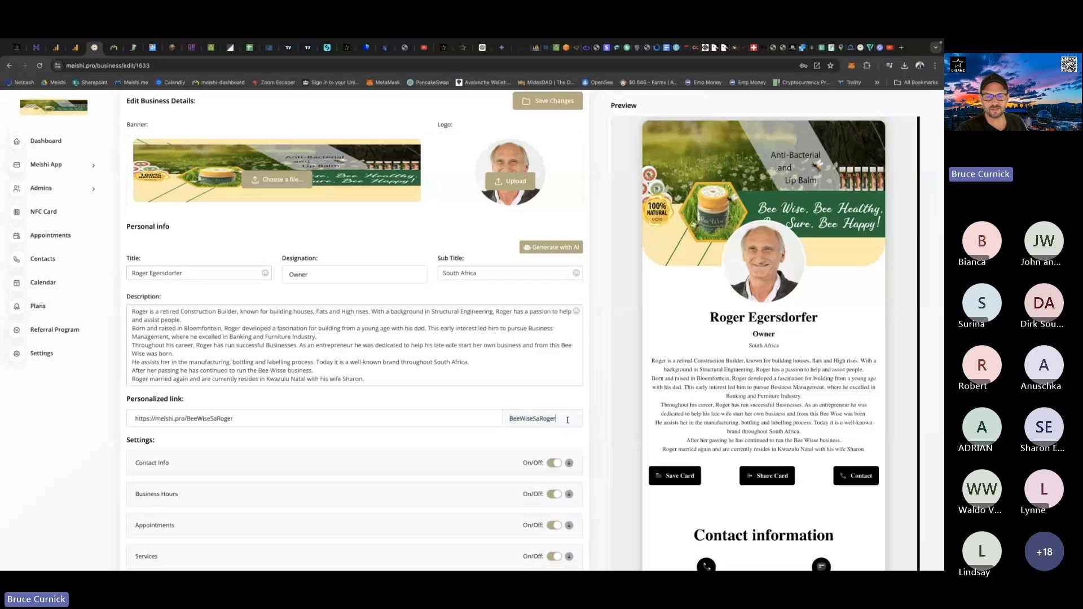
left_click_drag(563, 418, 509, 418)
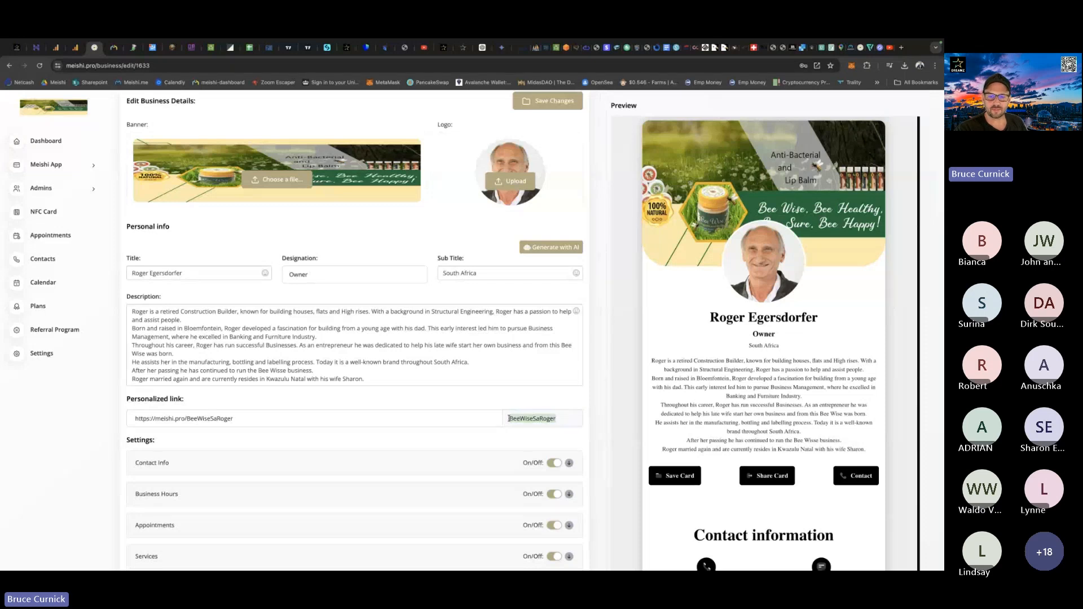
left_click(578, 418)
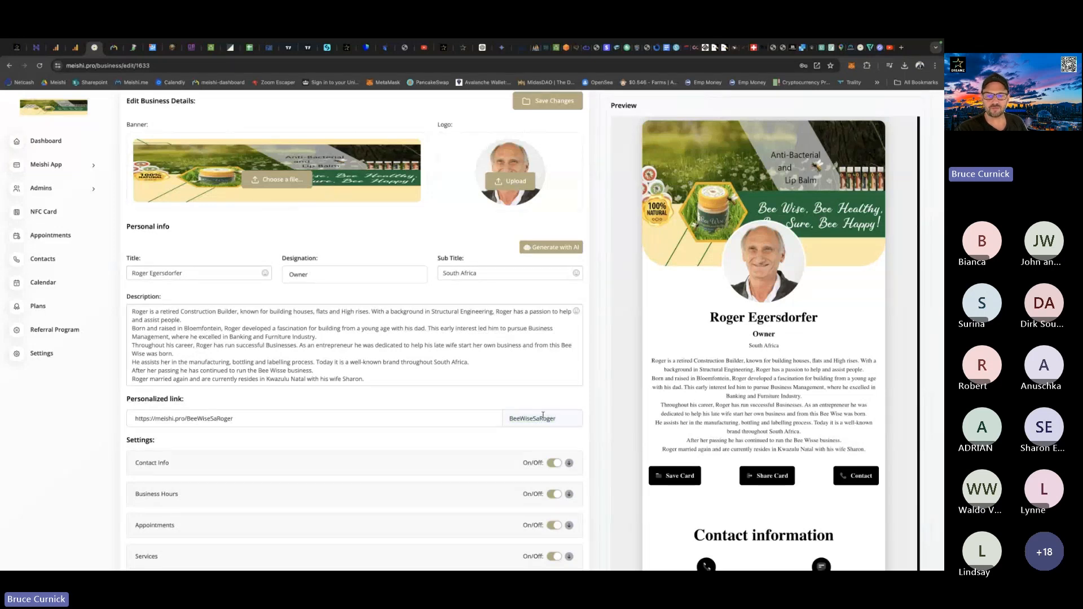
scroll(558, 418, "up", 3)
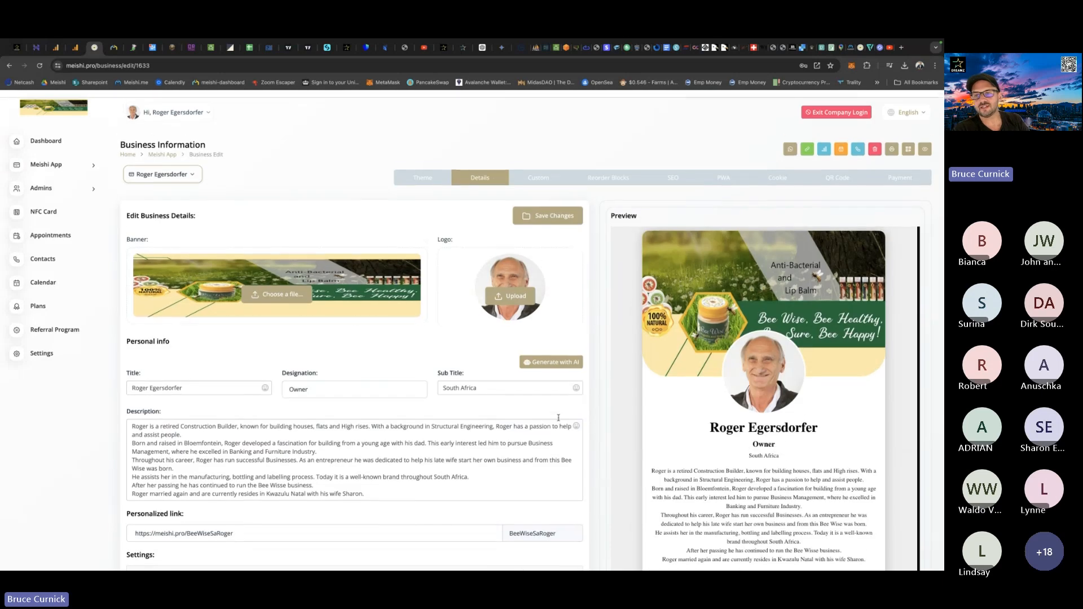
Enable the Progressive Web App for the card and enter the client's full name as the app title.
left_click(727, 169)
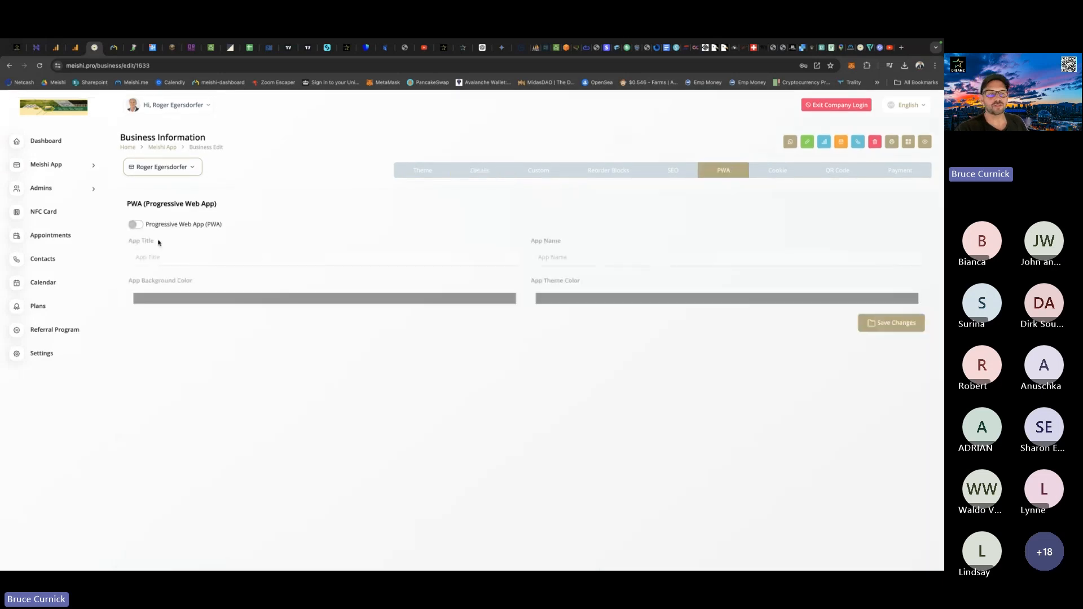
left_click(136, 226)
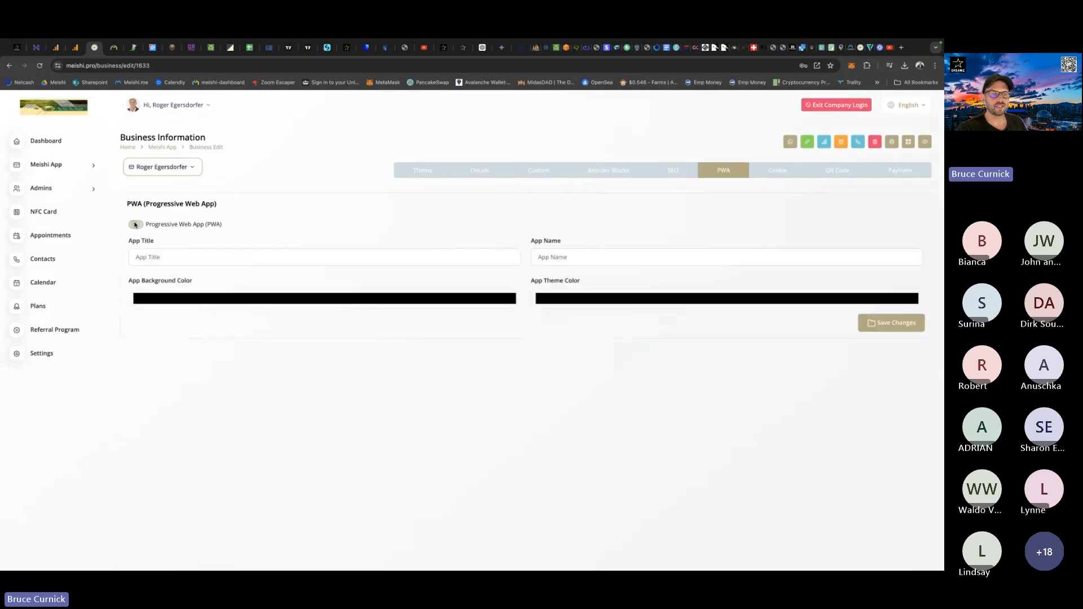
left_click(147, 258)
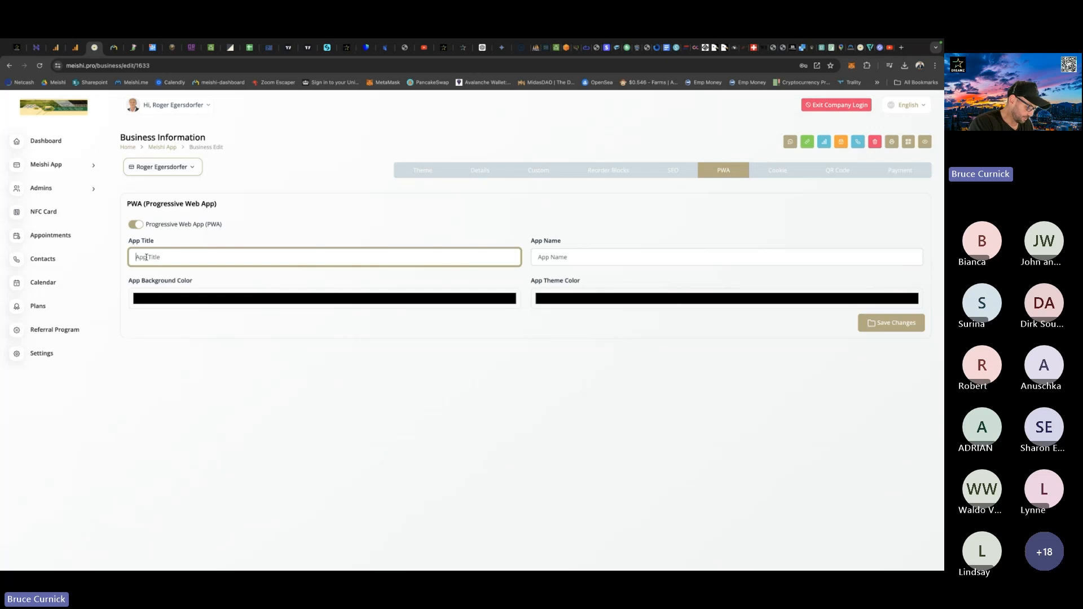
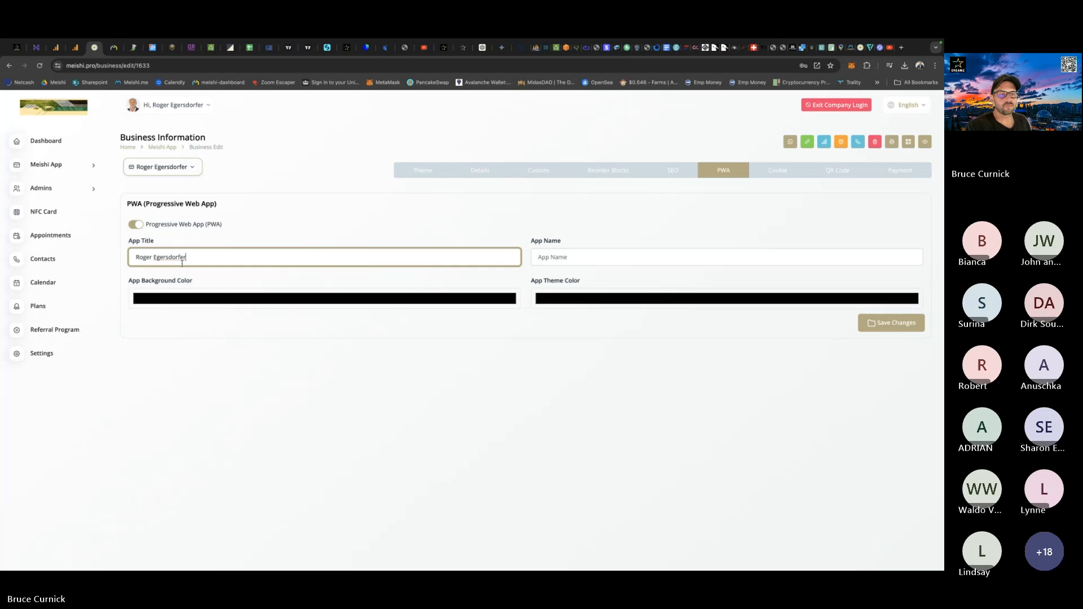
Copy the app title into the app name and save the PWA settings.
left_click_drag(198, 259, 130, 259)
key("ctrl+c")
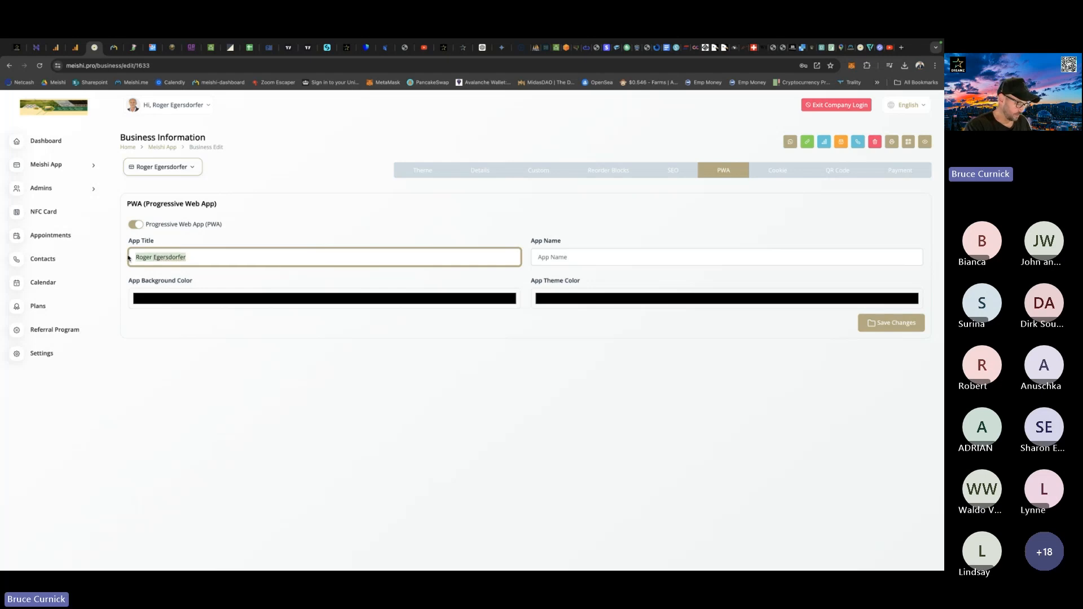
left_click(568, 255)
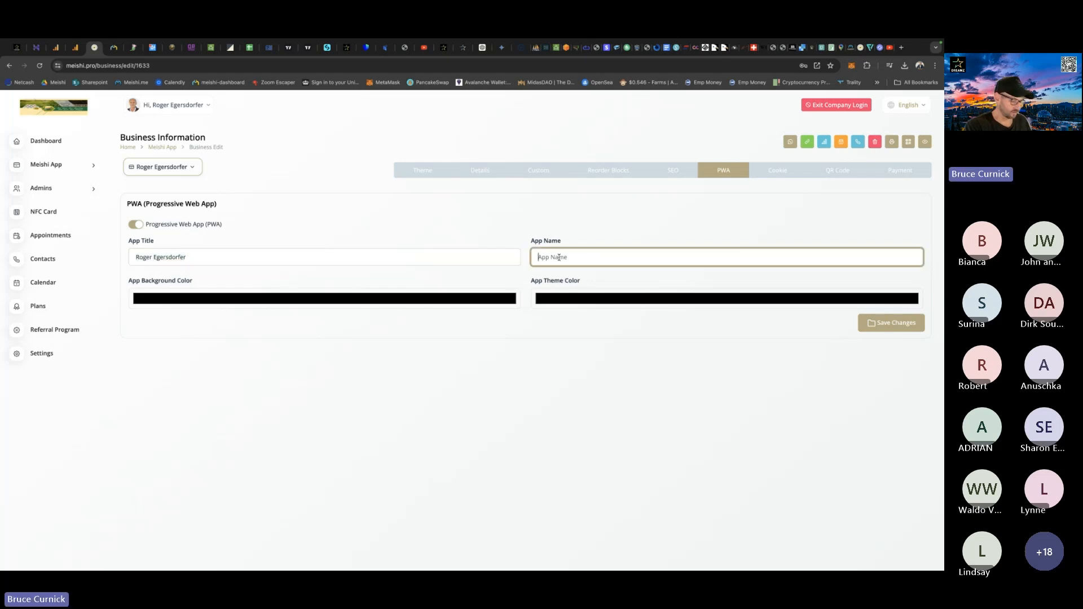
key("ctrl+v")
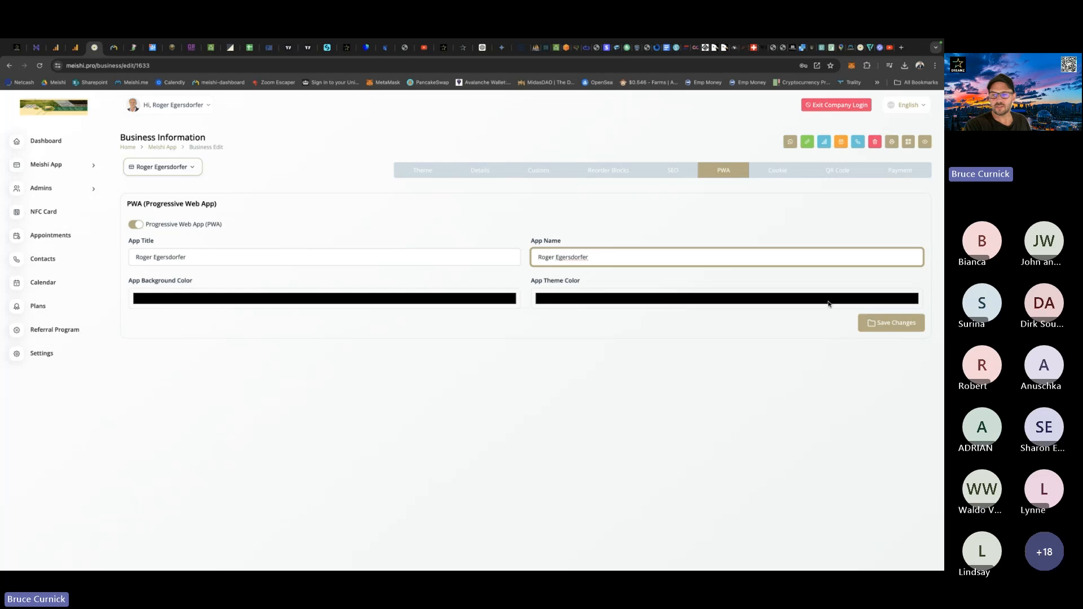
left_click(886, 327)
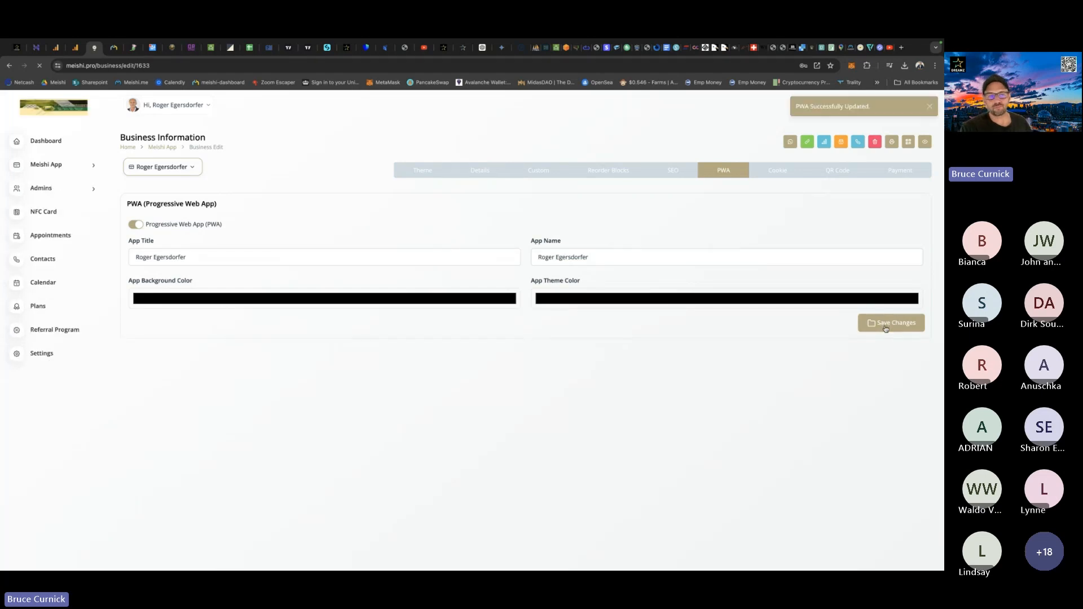
Save the card's cookie settings with the prefilled texts.
left_click(773, 173)
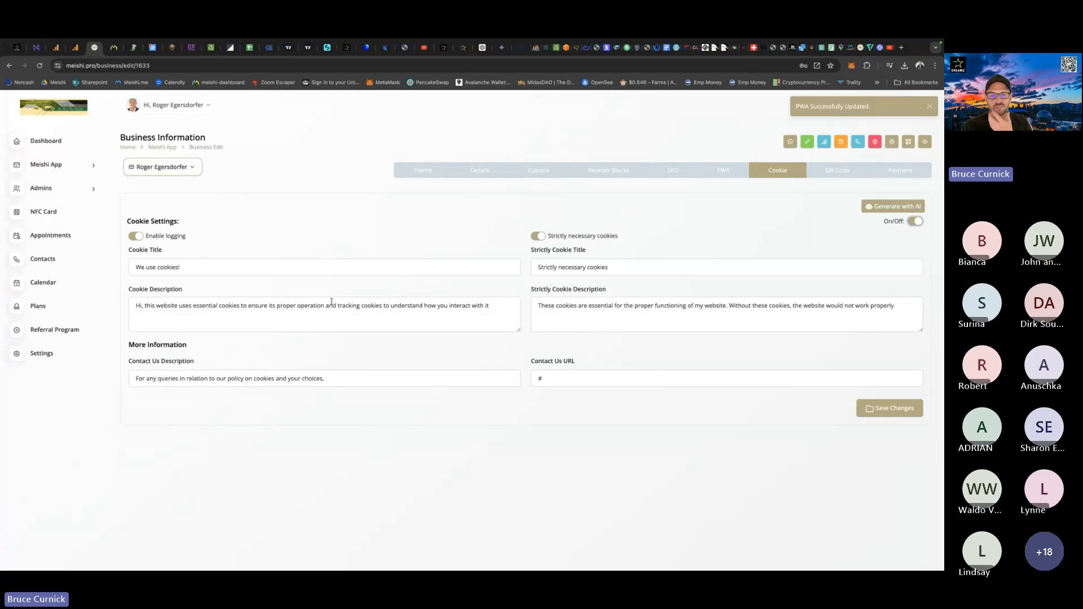
left_click(885, 408)
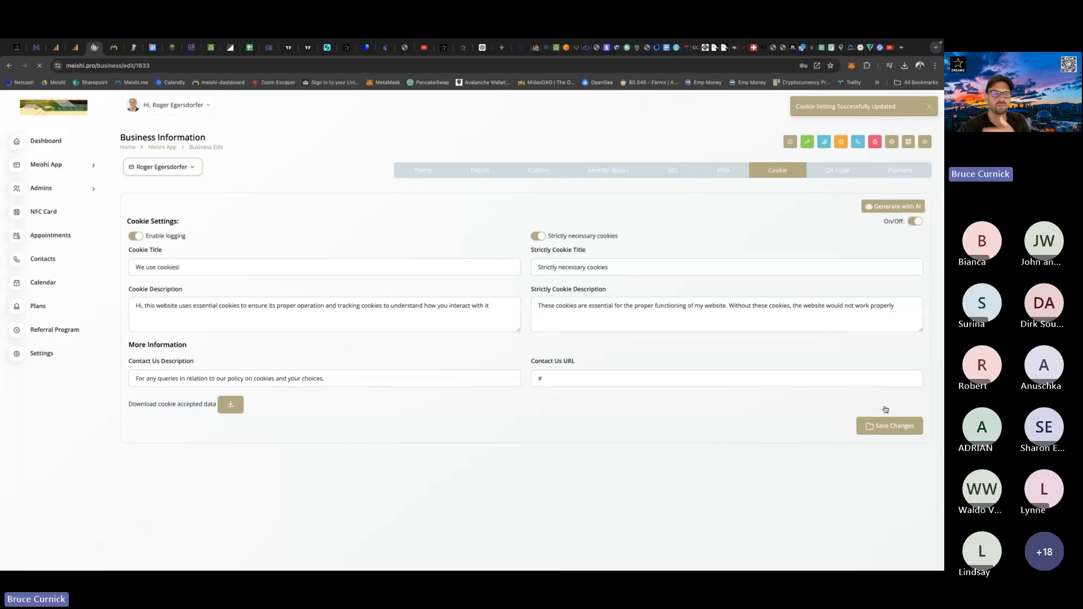
Place the image Bee2.png in the centre of the card's QR code, enlarge it slightly and save the QR code settings.
left_click(837, 171)
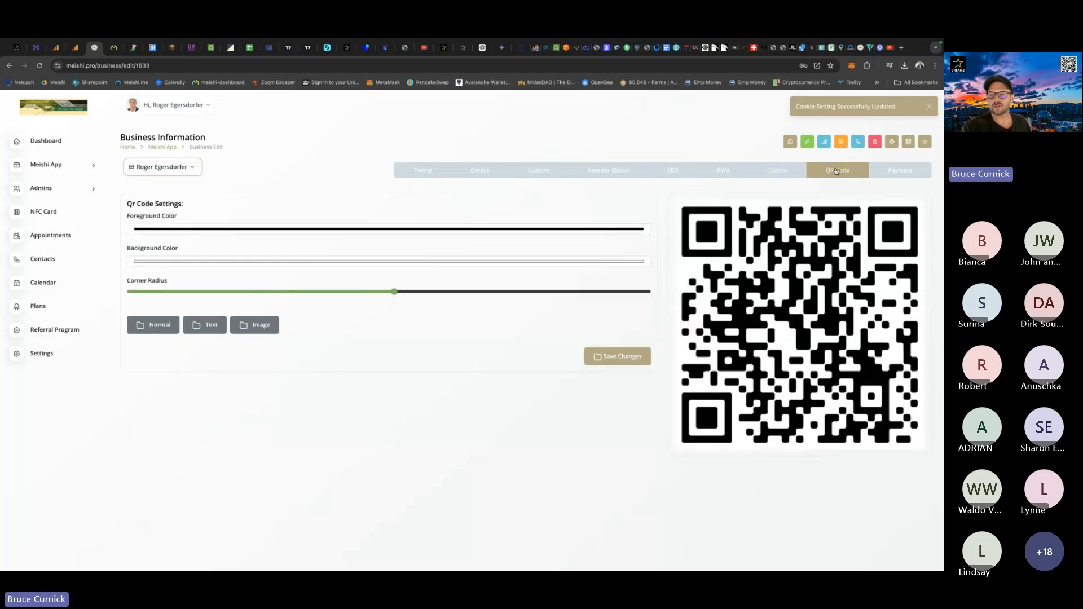
left_click(261, 326)
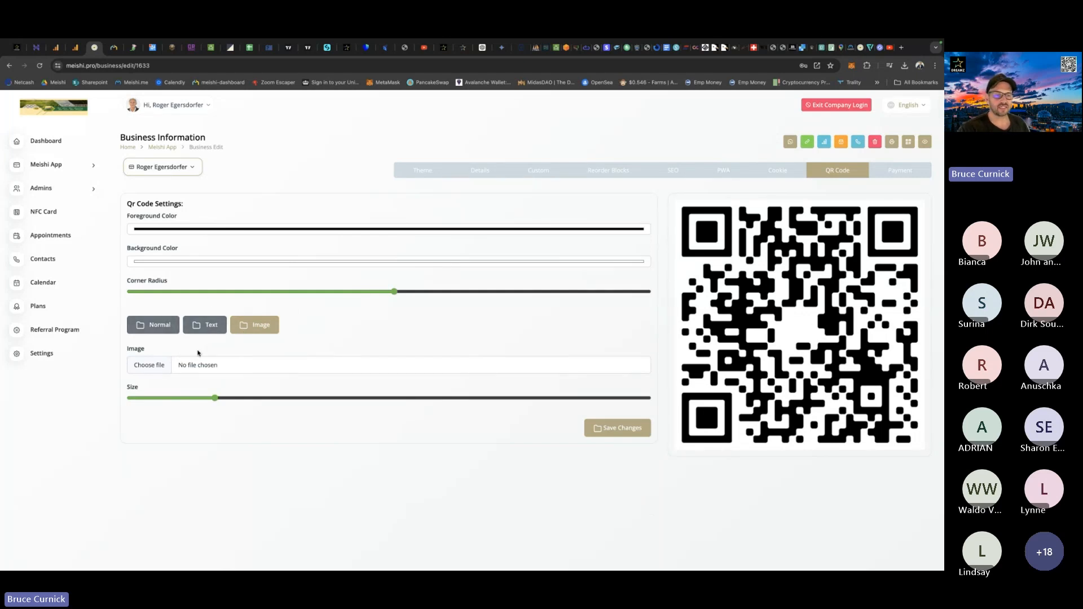
left_click(150, 365)
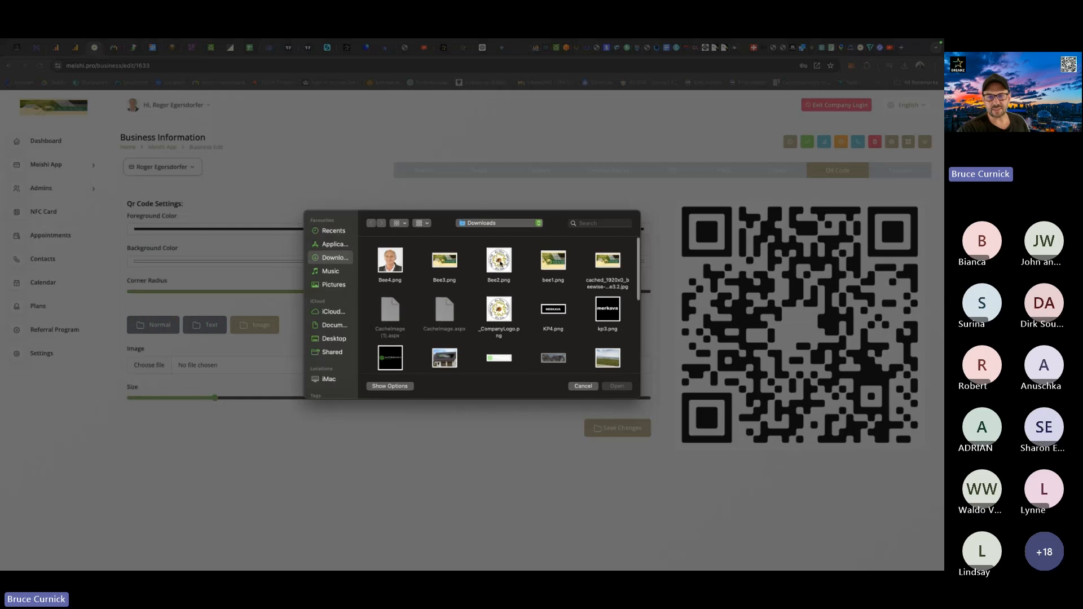
double_click(500, 261)
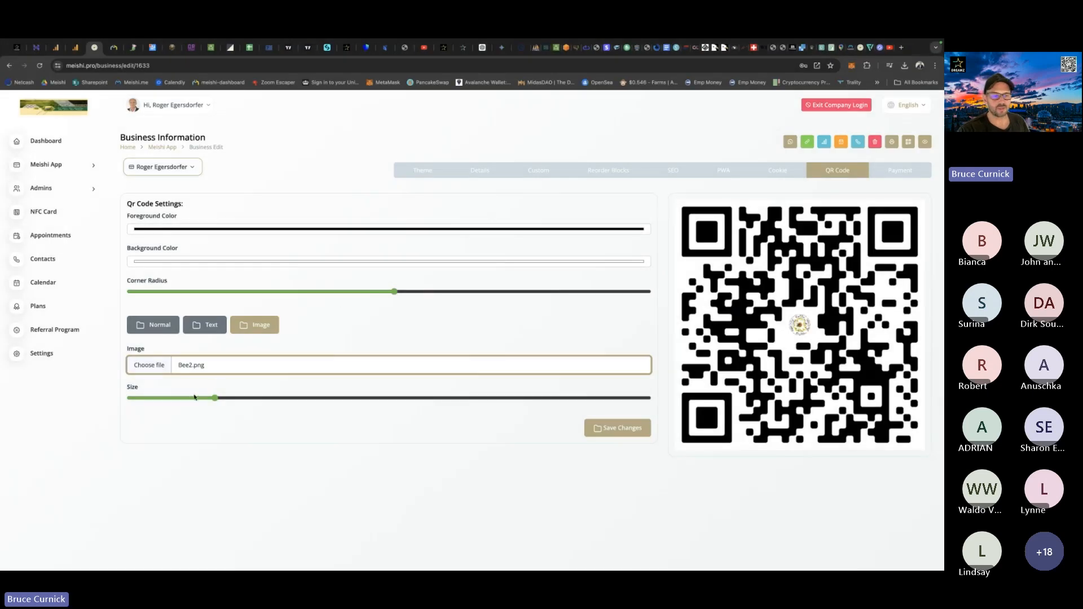
left_click_drag(215, 398, 242, 402)
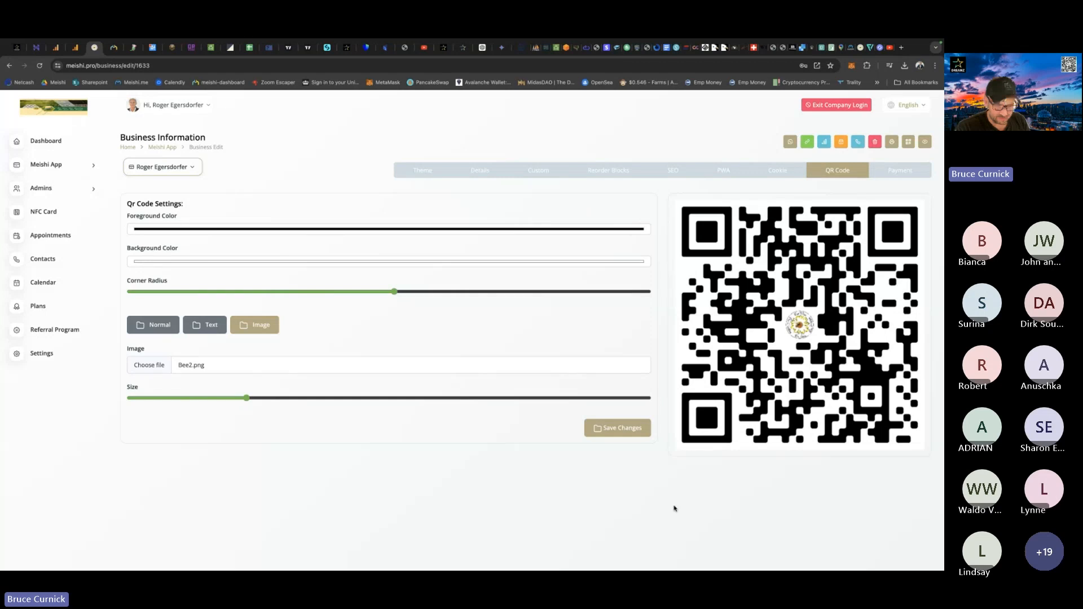
left_click(622, 425)
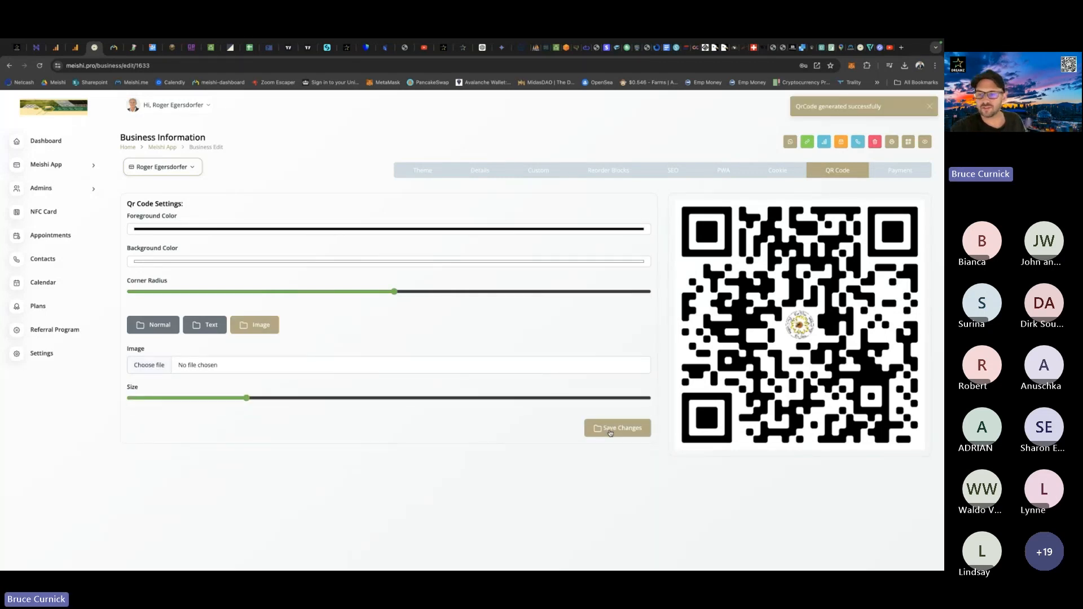
View the options for saving or copying the QR code image, and close them without choosing one.
right_click(745, 281)
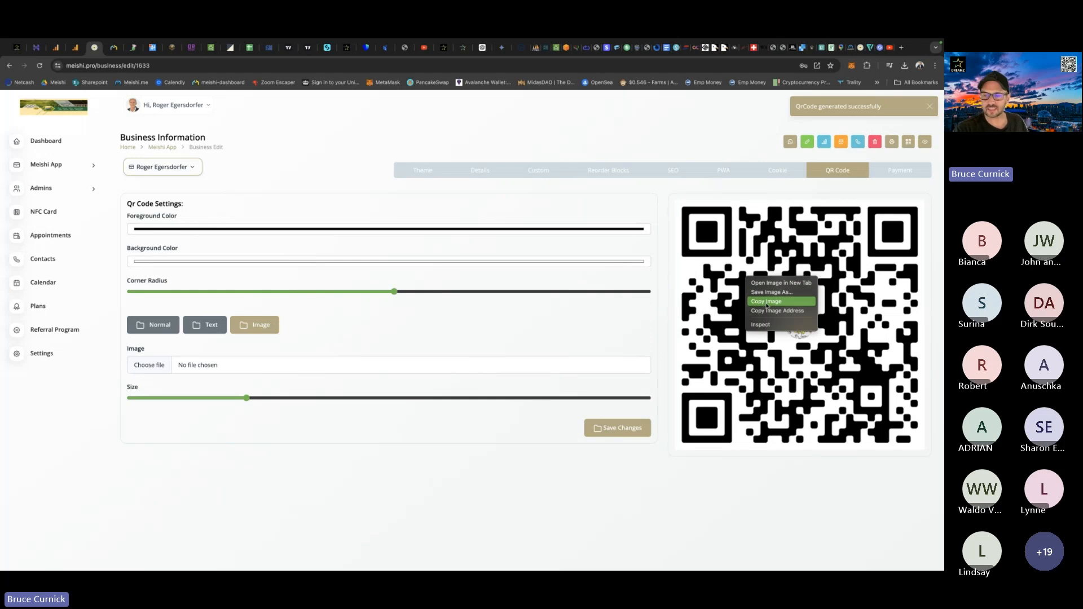
left_click(605, 471)
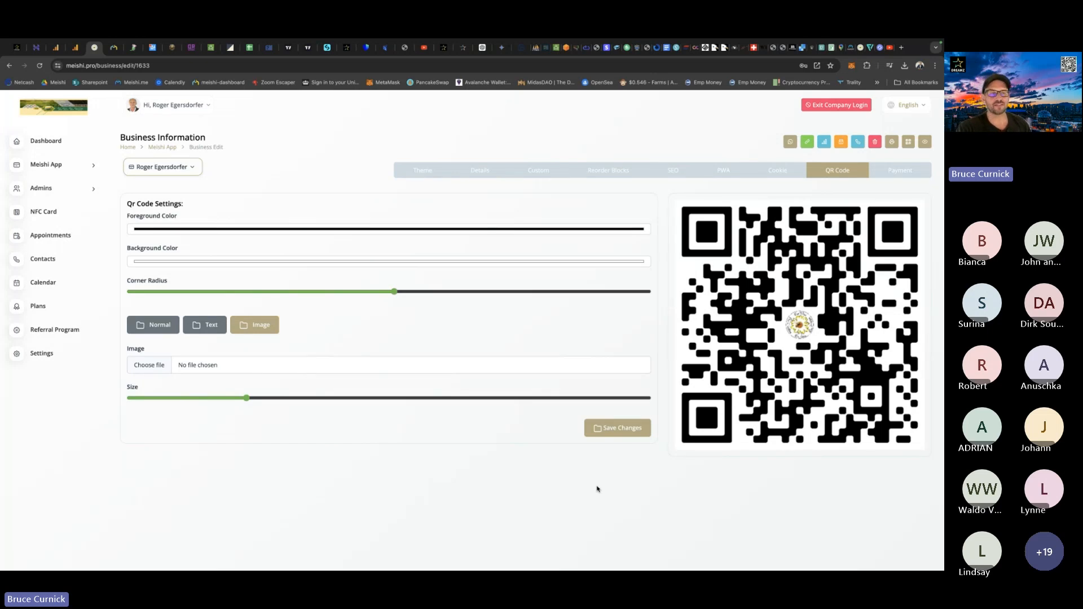
Switch to the Meishi Hub at dashboard.meishi.me and log in with the prefilled credentials.
left_click(114, 48)
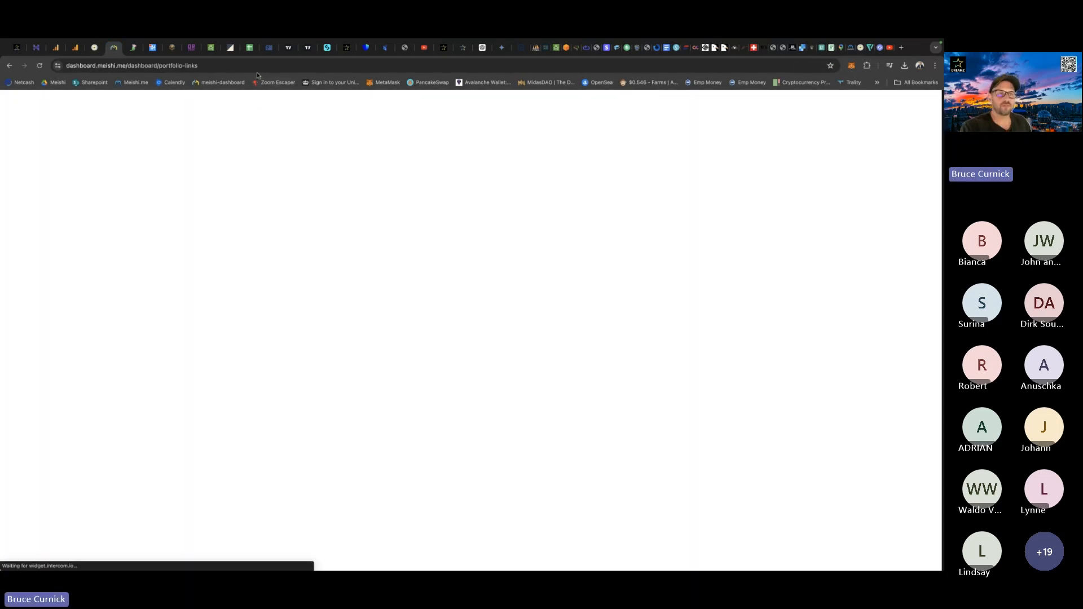
left_click(252, 69)
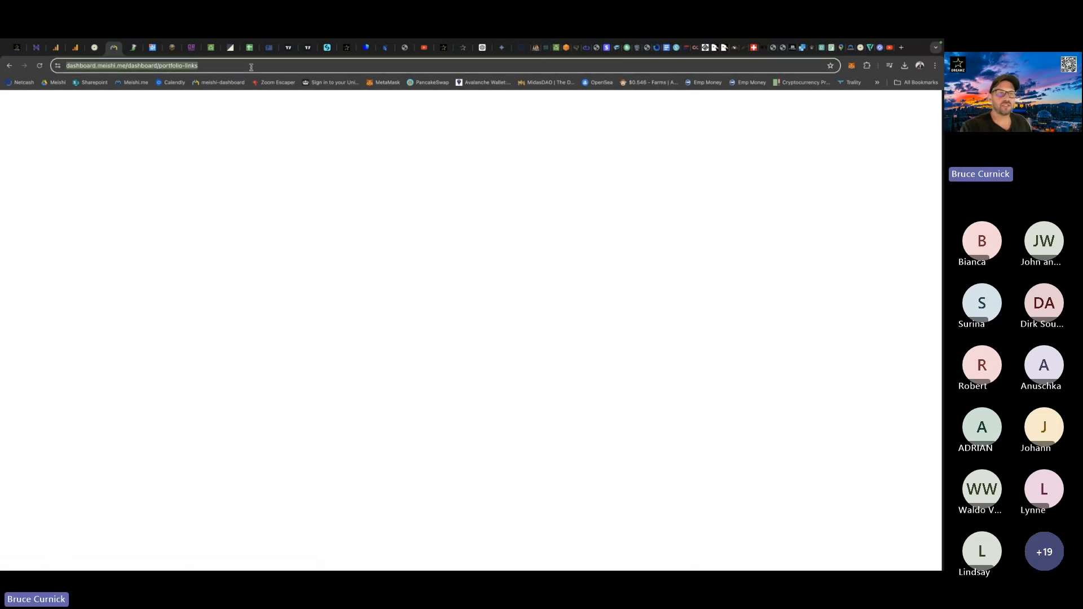
left_click(252, 69)
key("BackSpace")
key("BackSpace")
key("BackSpace")
key("BackSpace")
key("BackSpace")
key("BackSpace")
key("BackSpace")
key("BackSpace")
key("BackSpace")
key("BackSpace")
key("BackSpace")
key("BackSpace")
key("BackSpace")
key("BackSpace")
key("BackSpace")
key("BackSpace")
key("BackSpace")
key("BackSpace")
key("BackSpace")
key("BackSpace")
key("BackSpace")
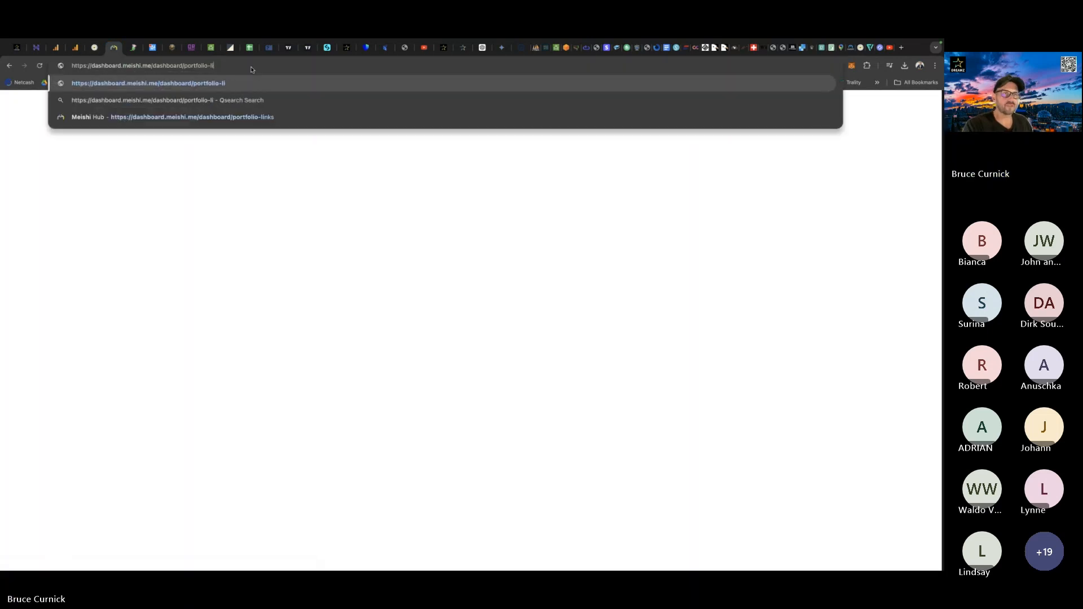
key("BackSpace")
key("BackSpace")
key("BackSpace")
key("BackSpace")
key("BackSpace")
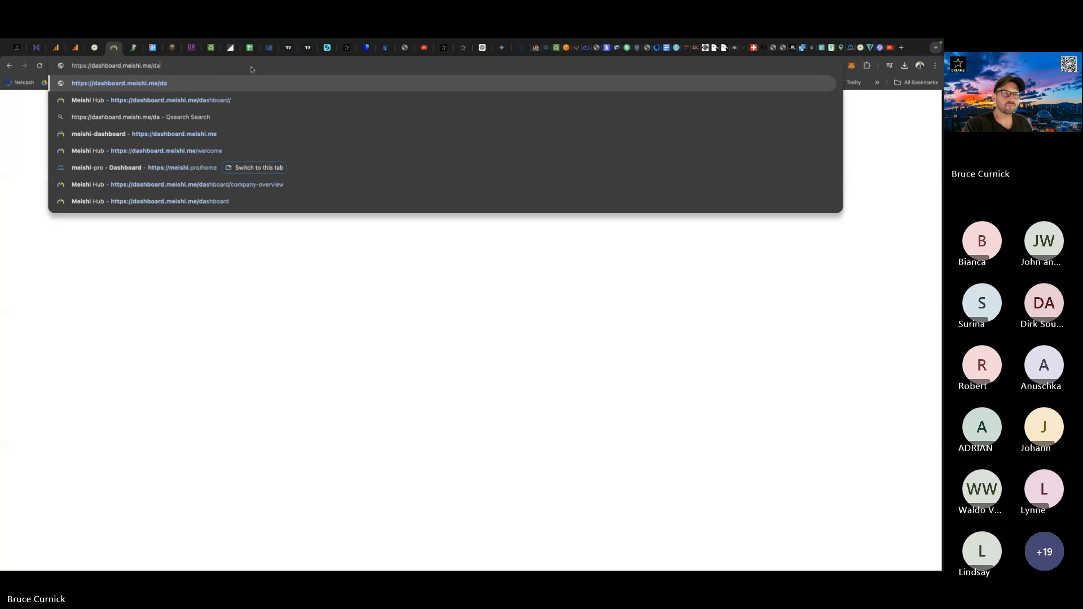
key("Return")
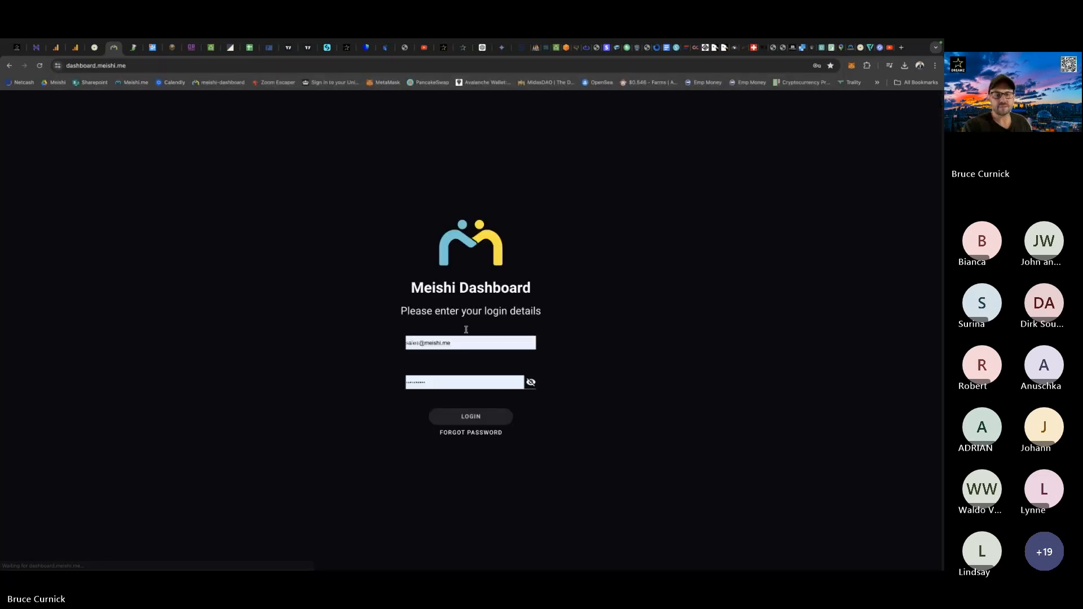
left_click(472, 421)
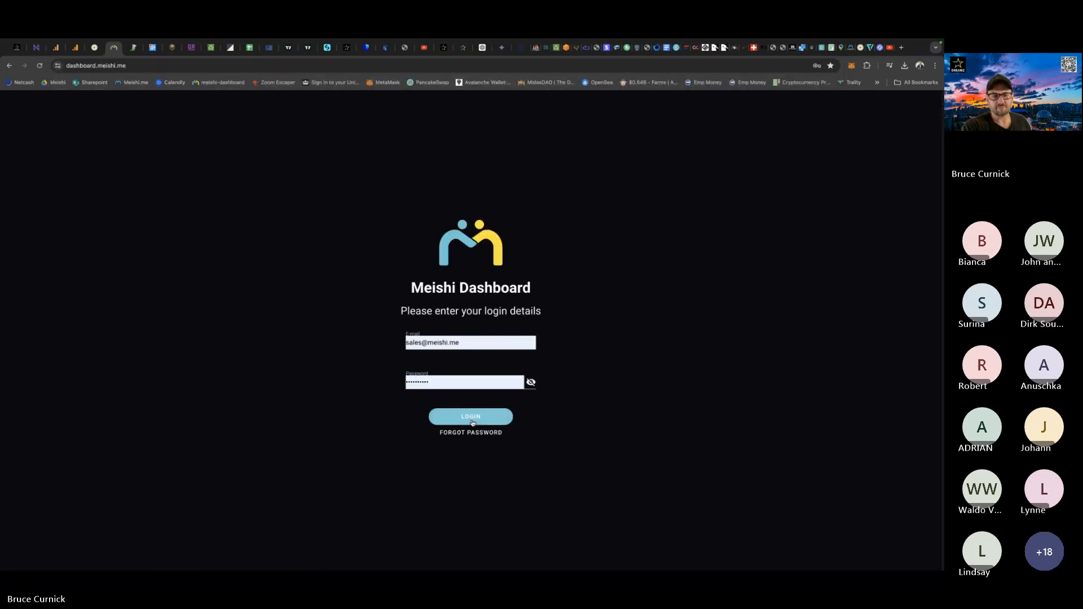
left_click(470, 420)
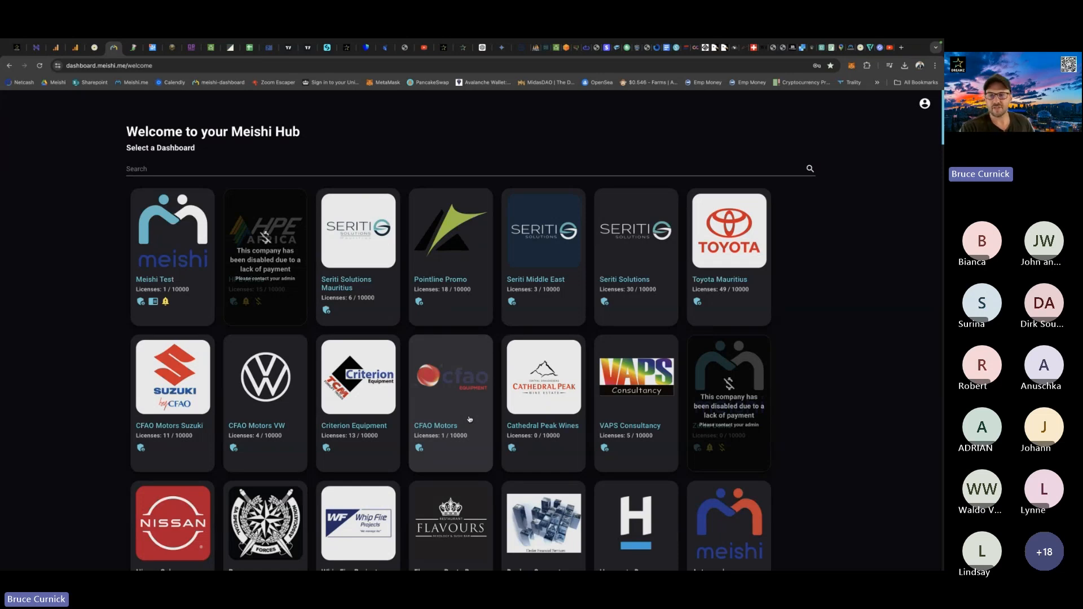
Examine the team management lists of the Toyota Mauritius dashboard, and return to the card's QR code settings.
left_click(721, 225)
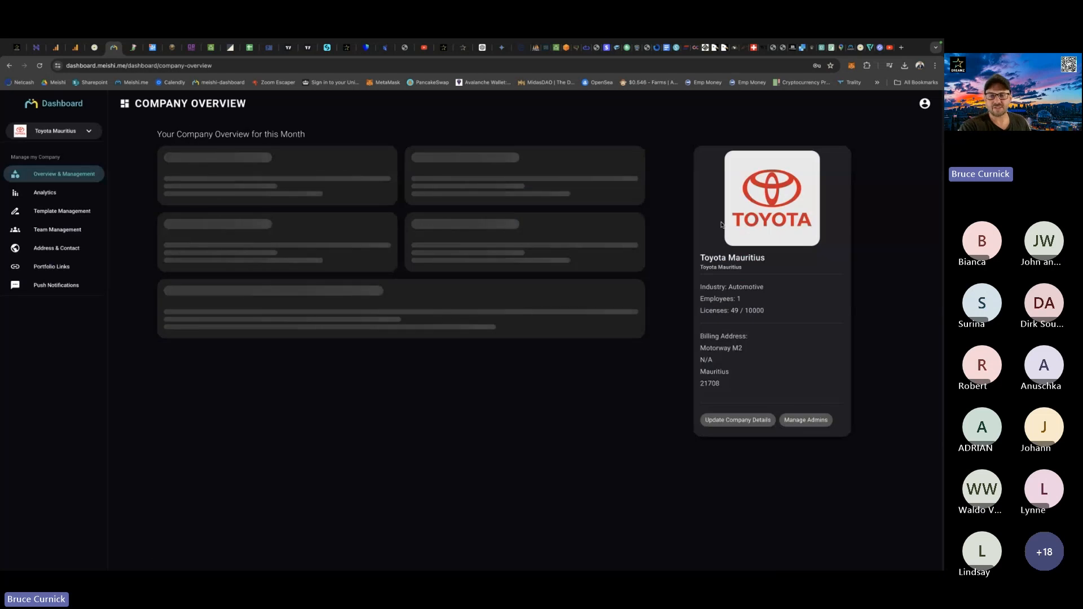
left_click(63, 230)
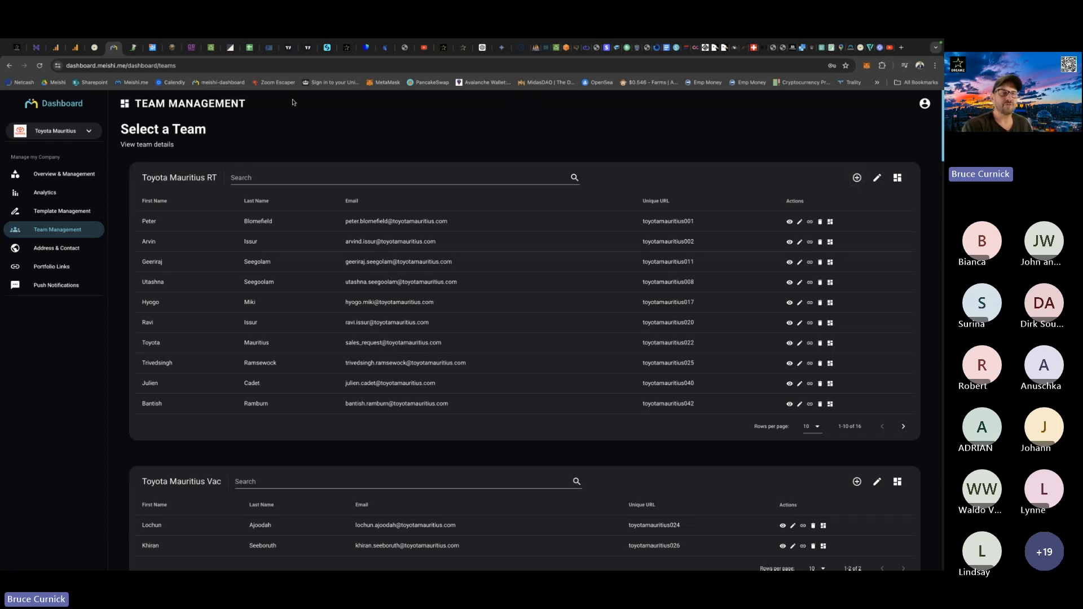
left_click(94, 49)
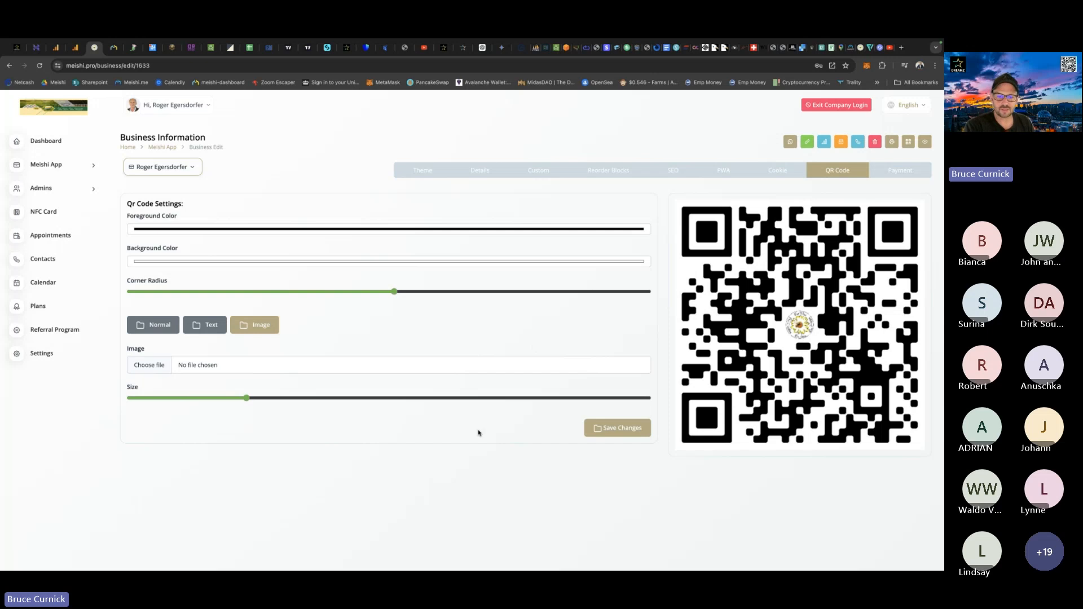
key("ctrl+Up")
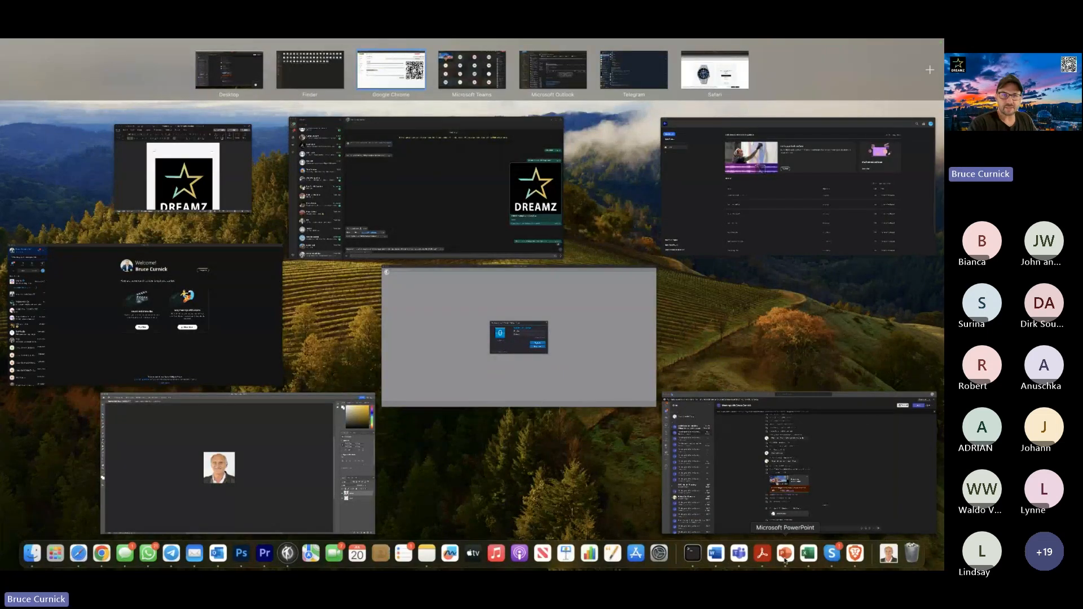
left_click(397, 85)
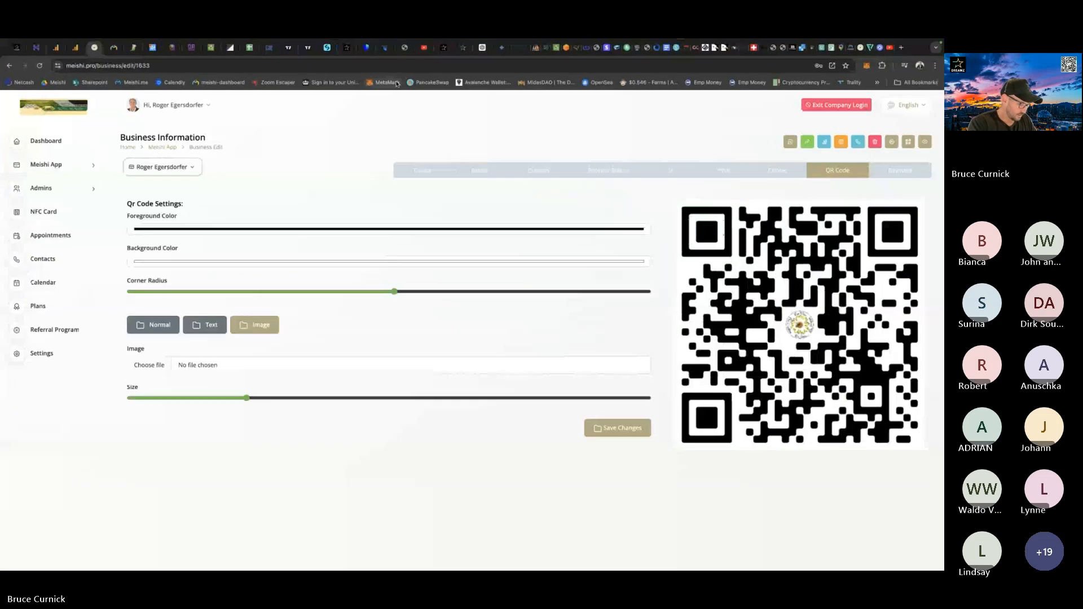
Switch to Reflector 4, mirror the iPhone's screen onto the desktop and close the Quick Connect window.
key("super+space")
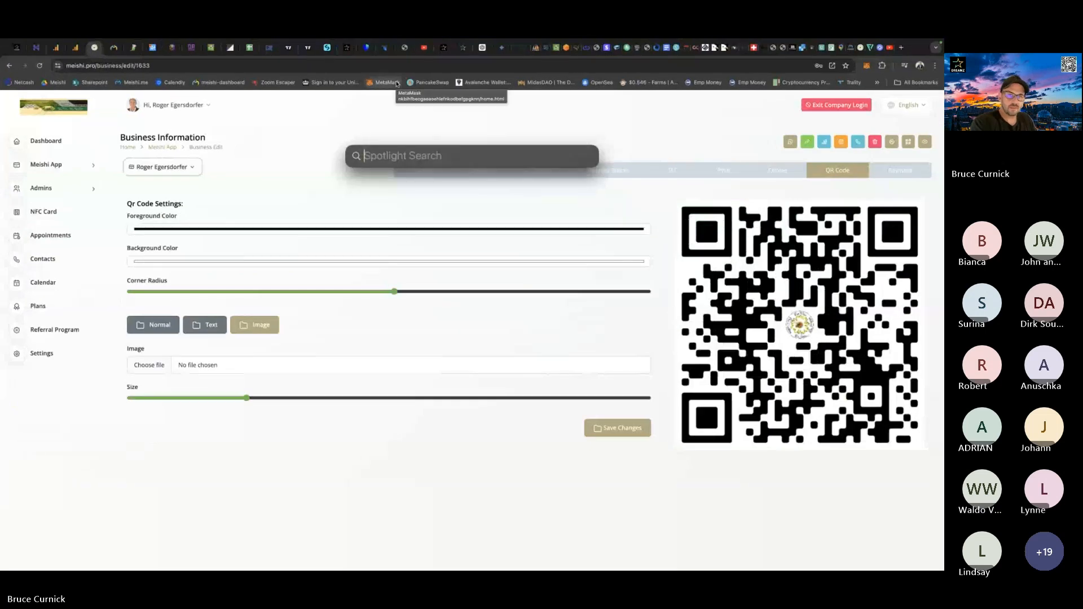
type("ref")
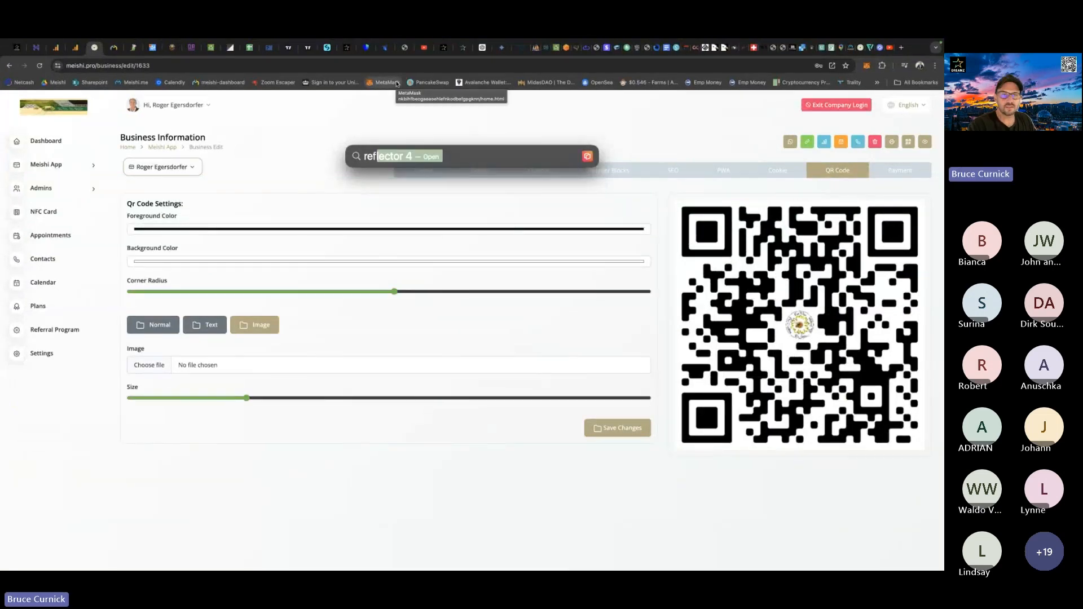
left_click(383, 180)
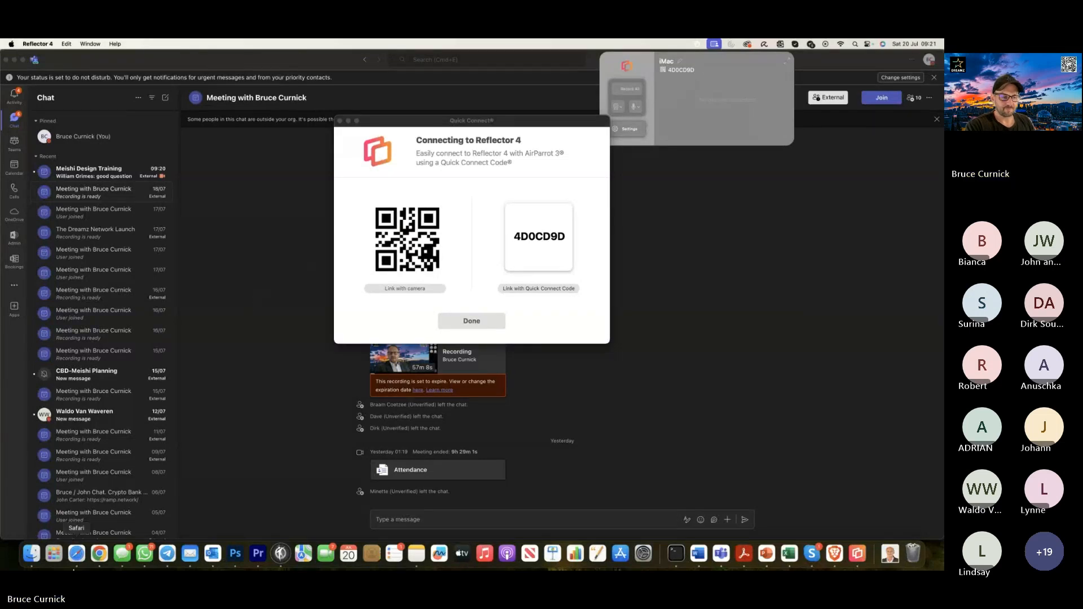
left_click(100, 553)
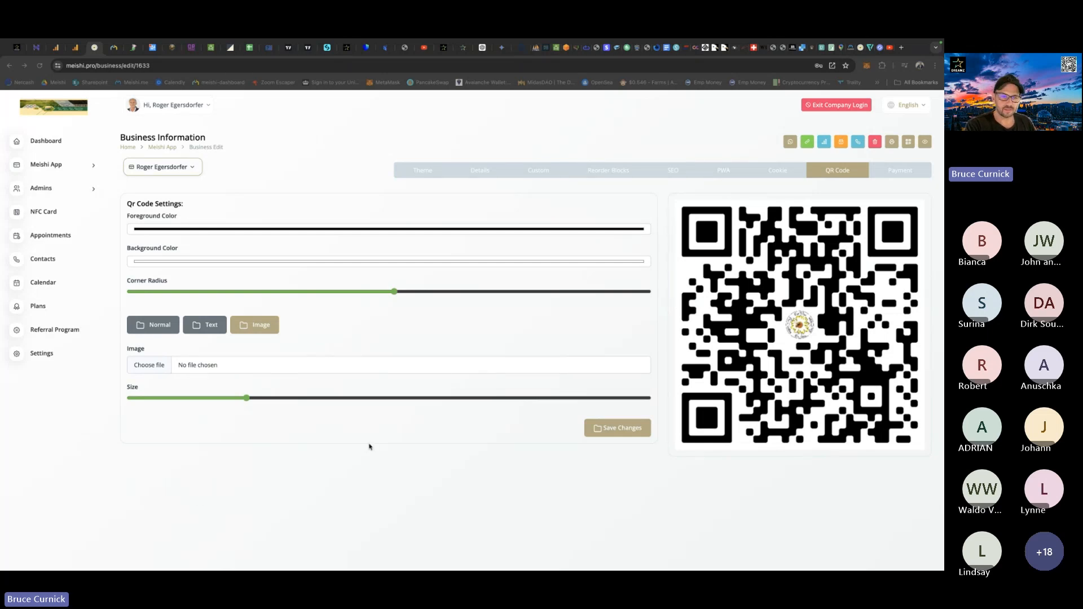
key("ctrl+Up")
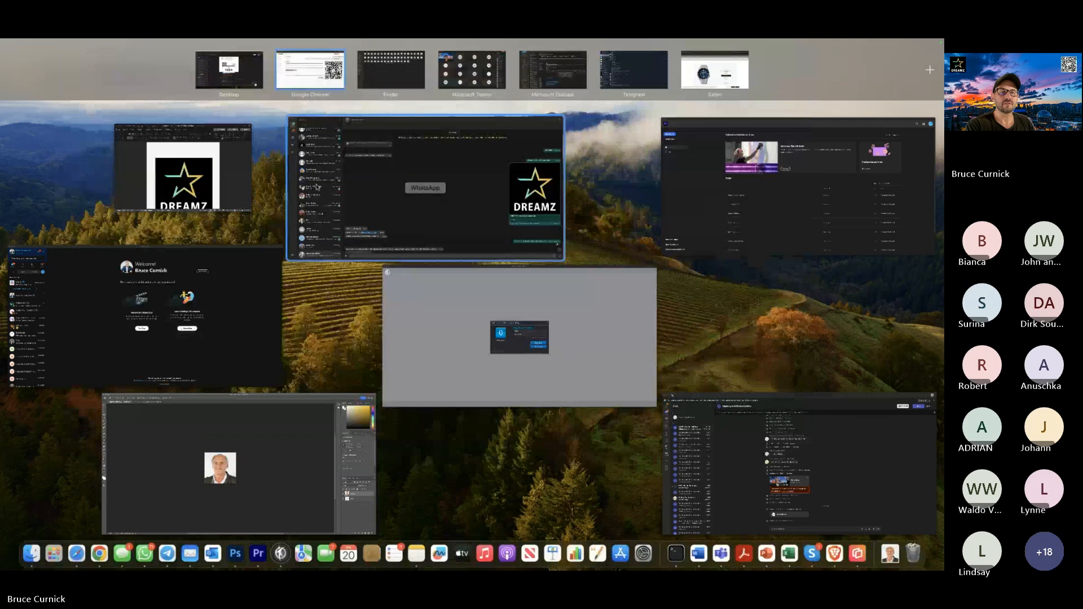
left_click(312, 72)
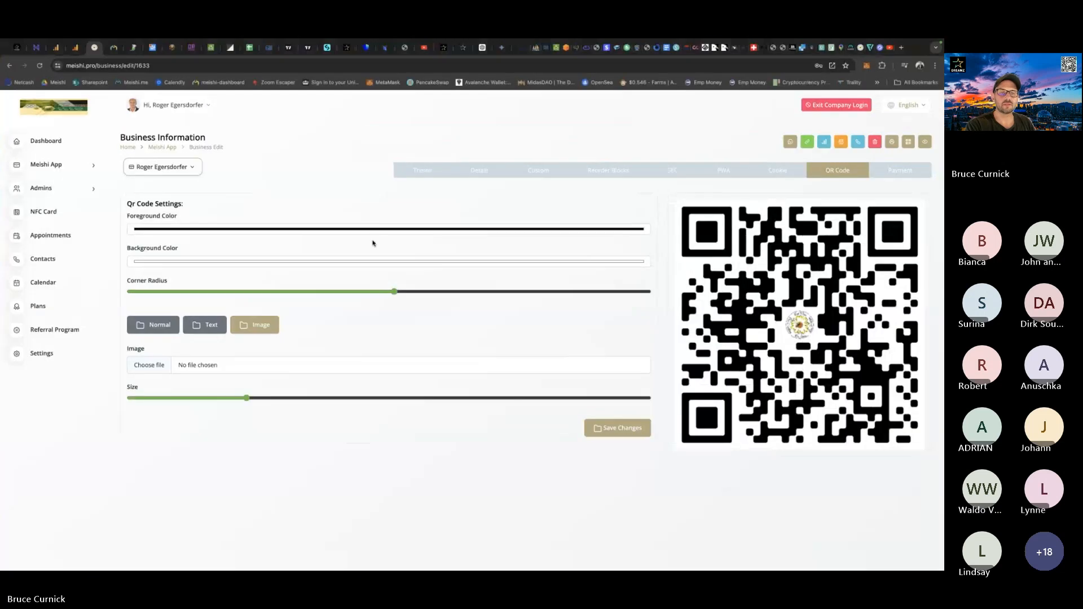
key("ctrl+Left")
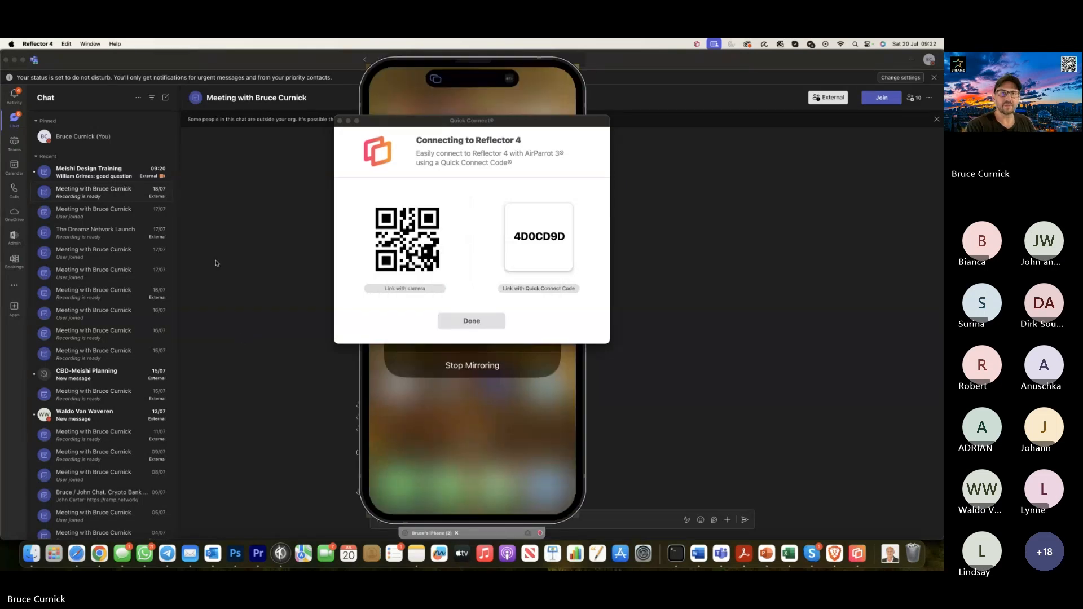
left_click(340, 121)
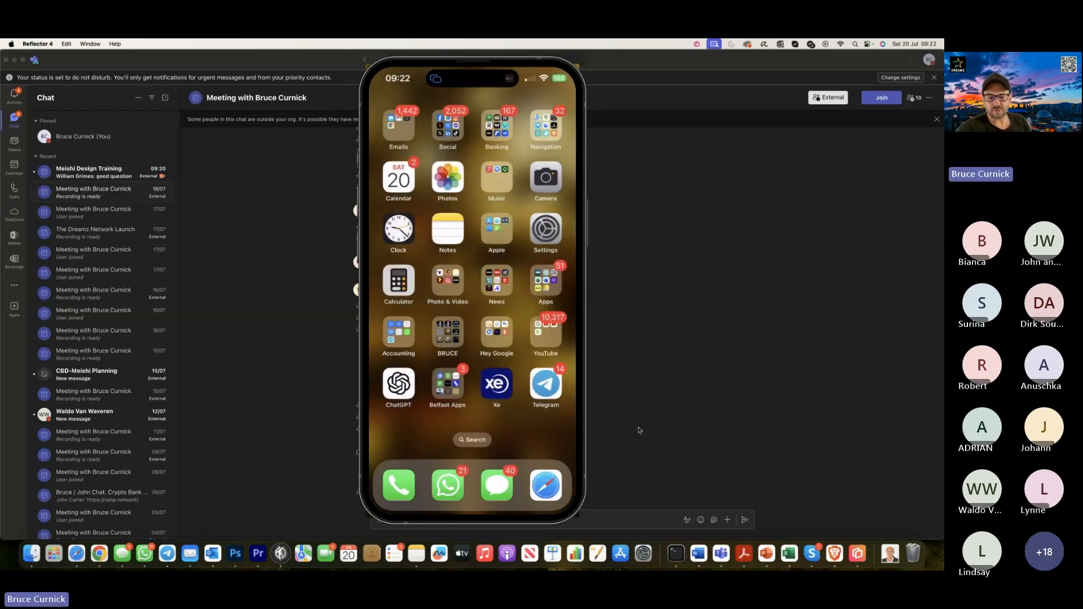
Copy the card's link from the Meishi editor and send it to the Test 2 WhatsApp chat on the mirrored iPhone.
left_click(99, 554)
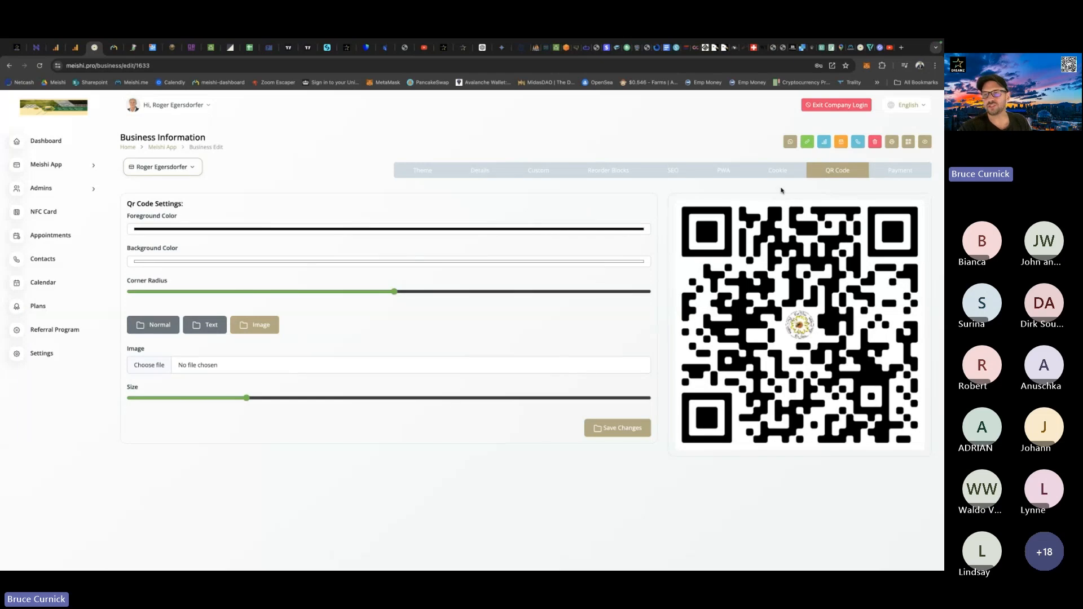
left_click(808, 143)
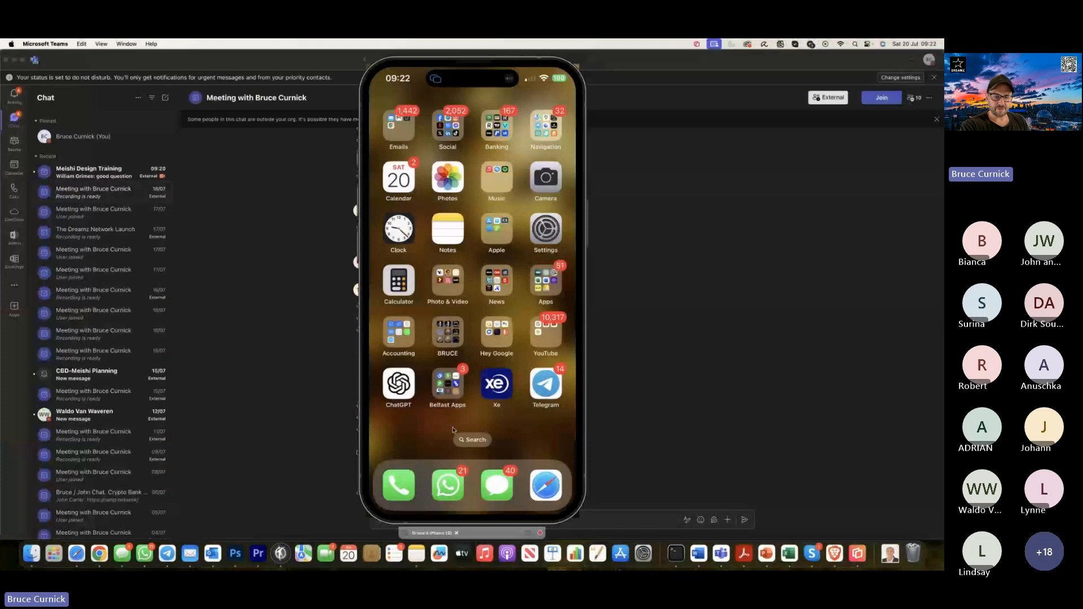
key("ctrl+Right")
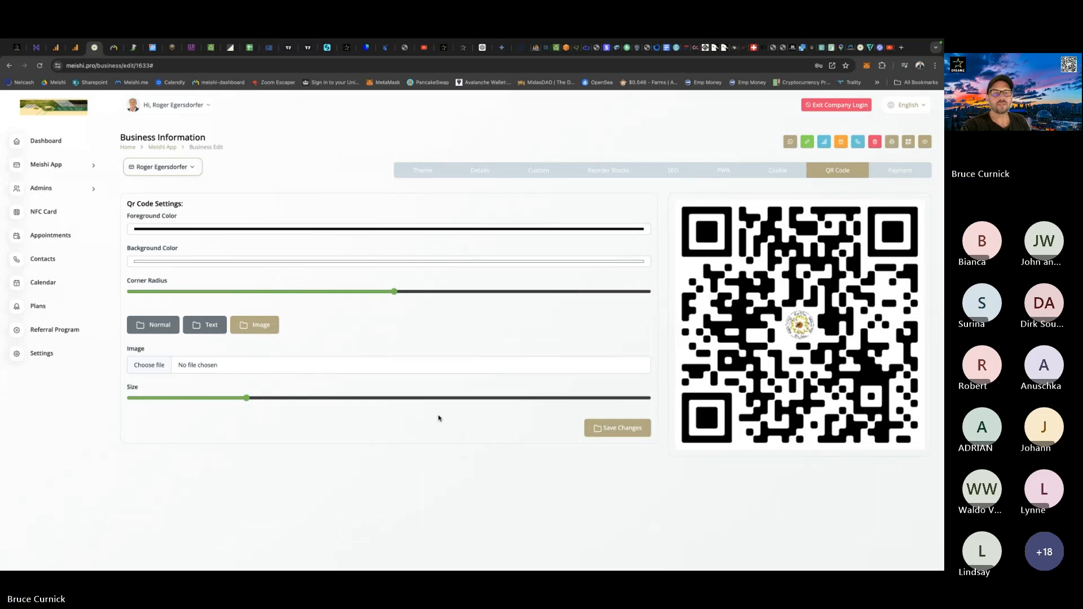
key("ctrl+Left")
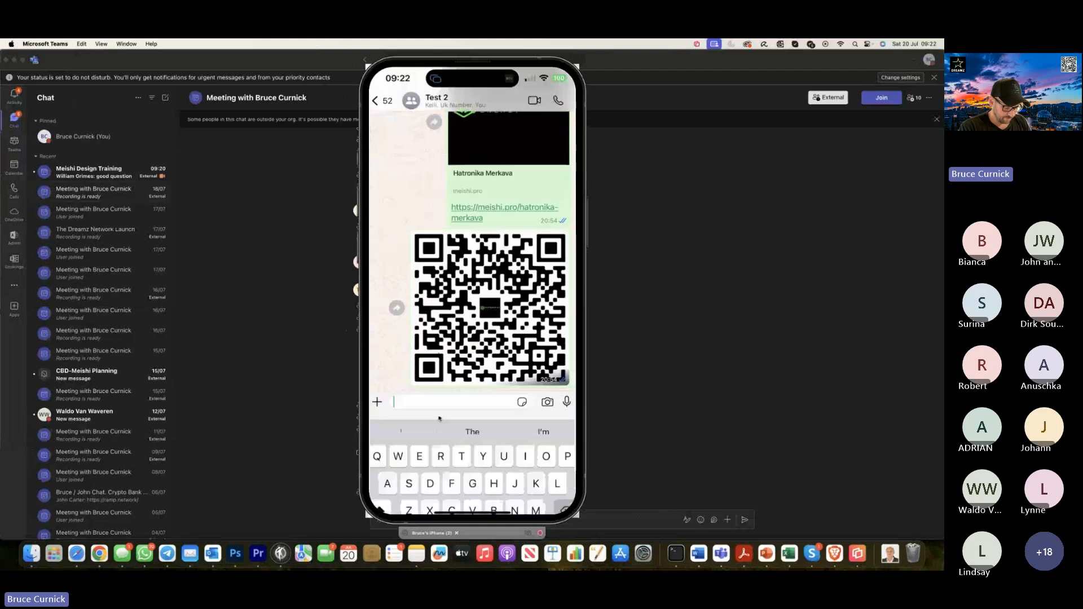
type("https://meishi.pro/BeeWiseSaRoger")
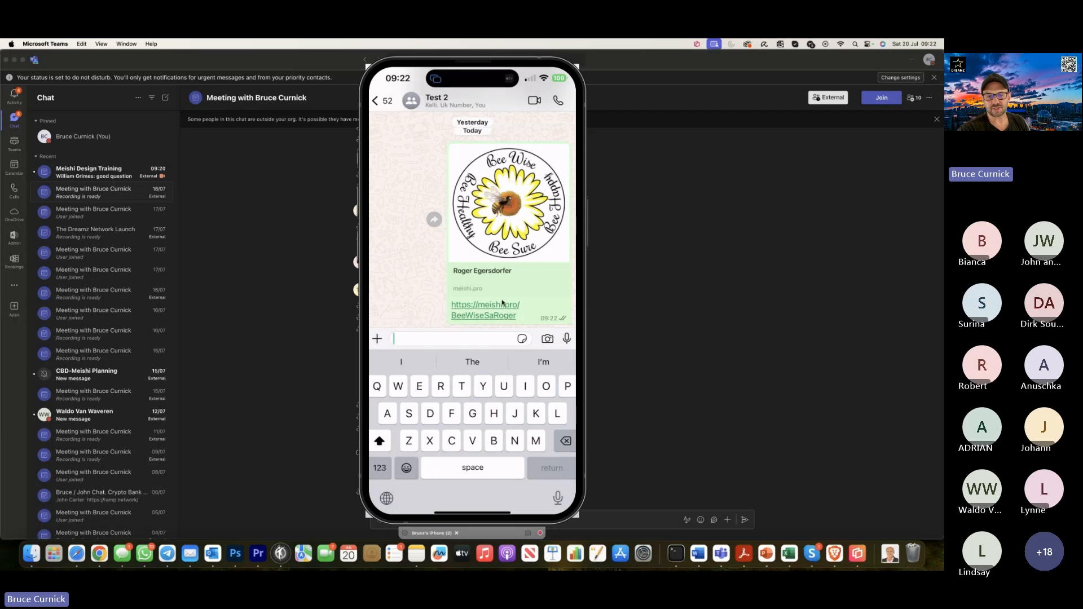
Open the shared Bee Wise card link on the iPhone and add the card to the home screen.
left_click(492, 316)
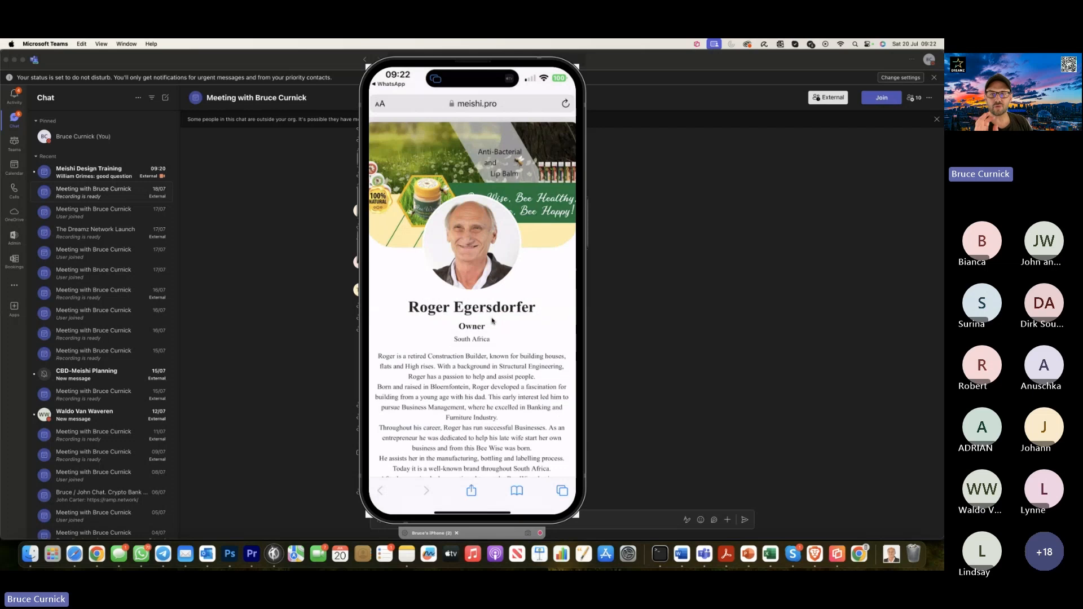
scroll(492, 320, "down", 5)
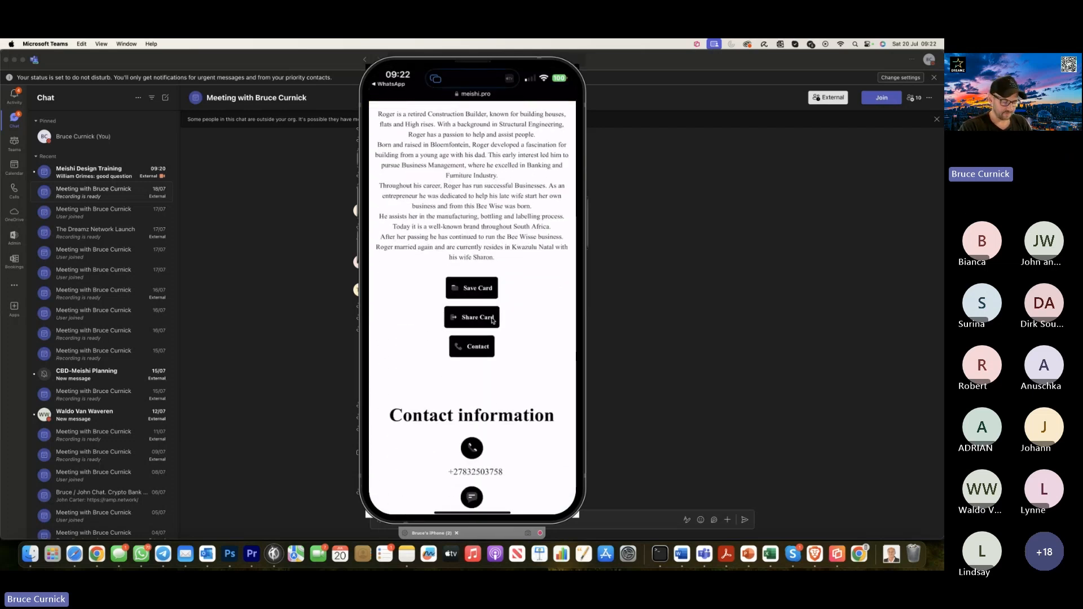
left_click(492, 320)
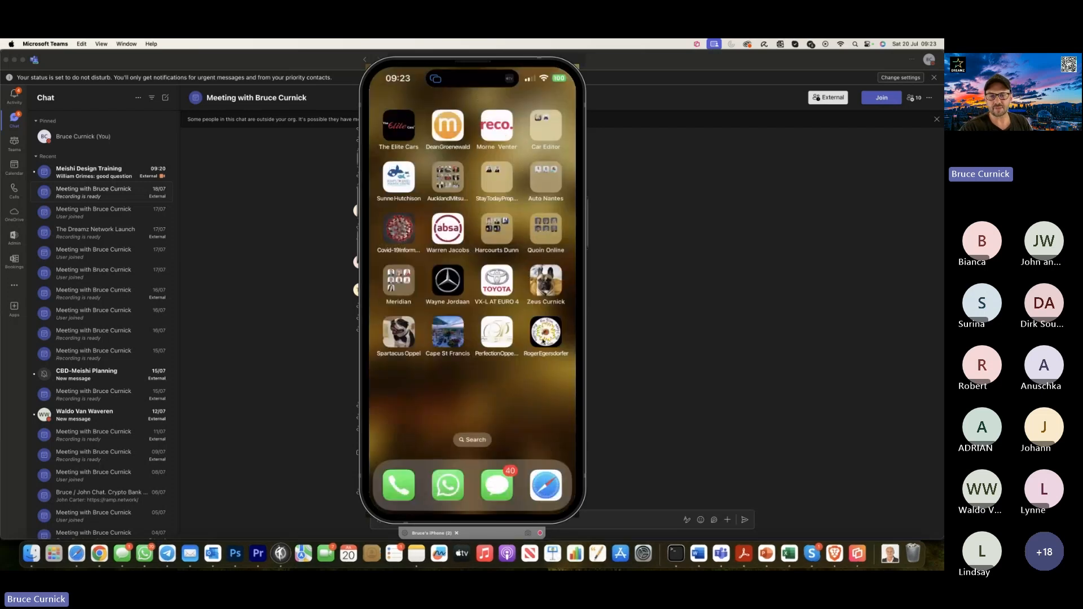
Launch the Bee Wise card from the iPhone's home screen and examine its profile, contact, social, business hours, appointment, services and map sections.
left_click(536, 343)
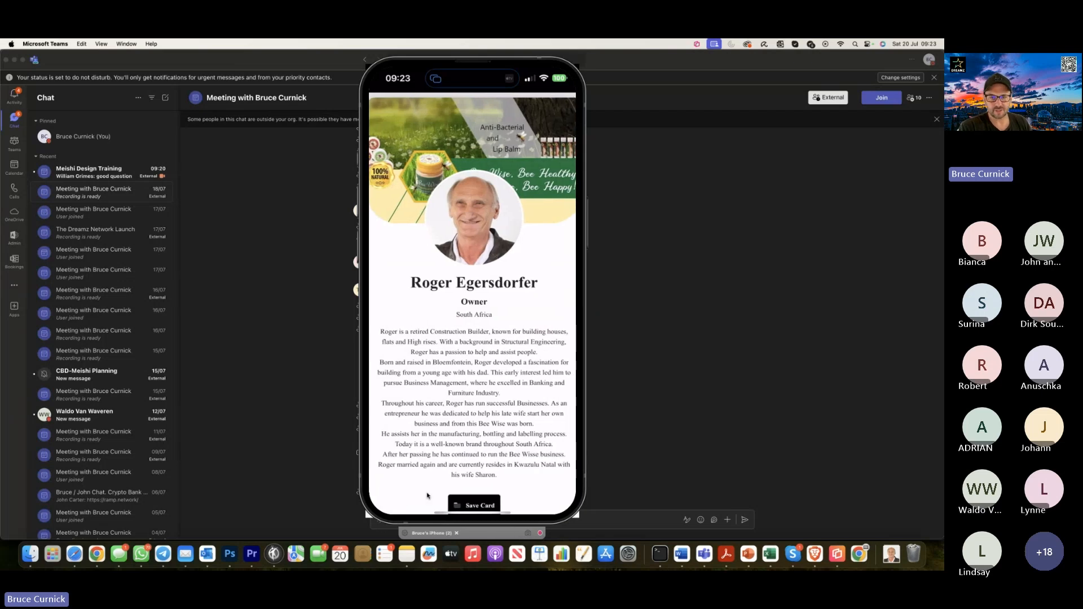
scroll(427, 496, "down", 10)
scroll(427, 496, "down", 15)
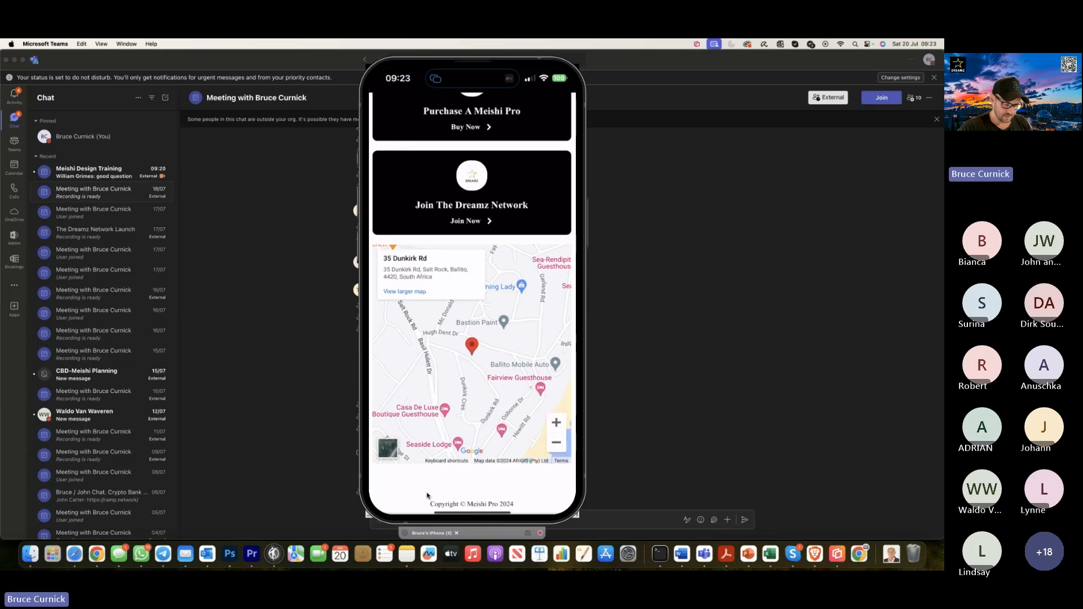
scroll(427, 496, "up", 15)
scroll(427, 496, "up", 3)
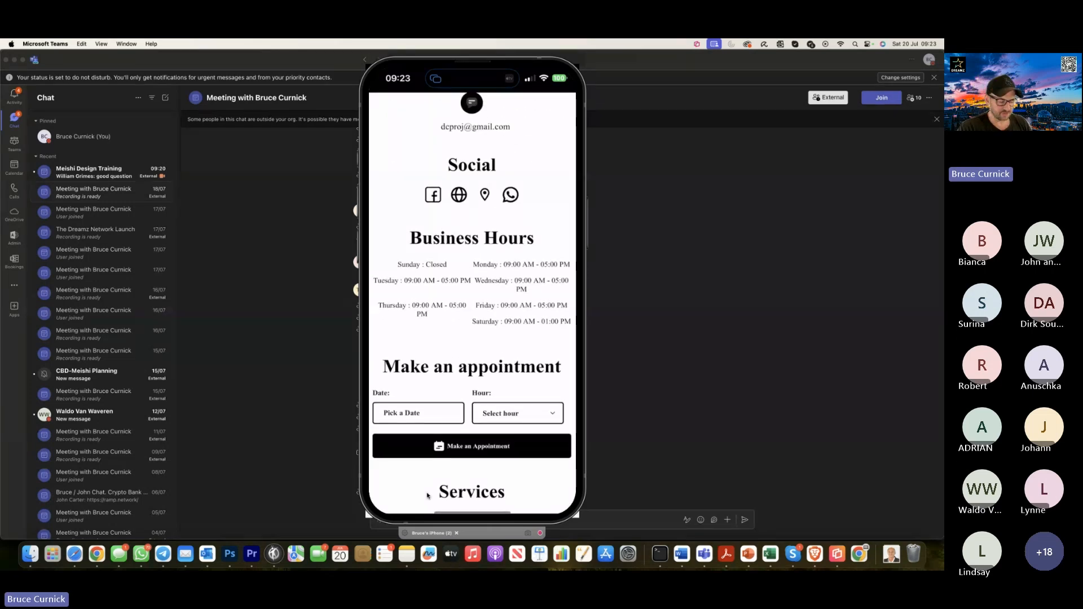
scroll(427, 496, "up", 10)
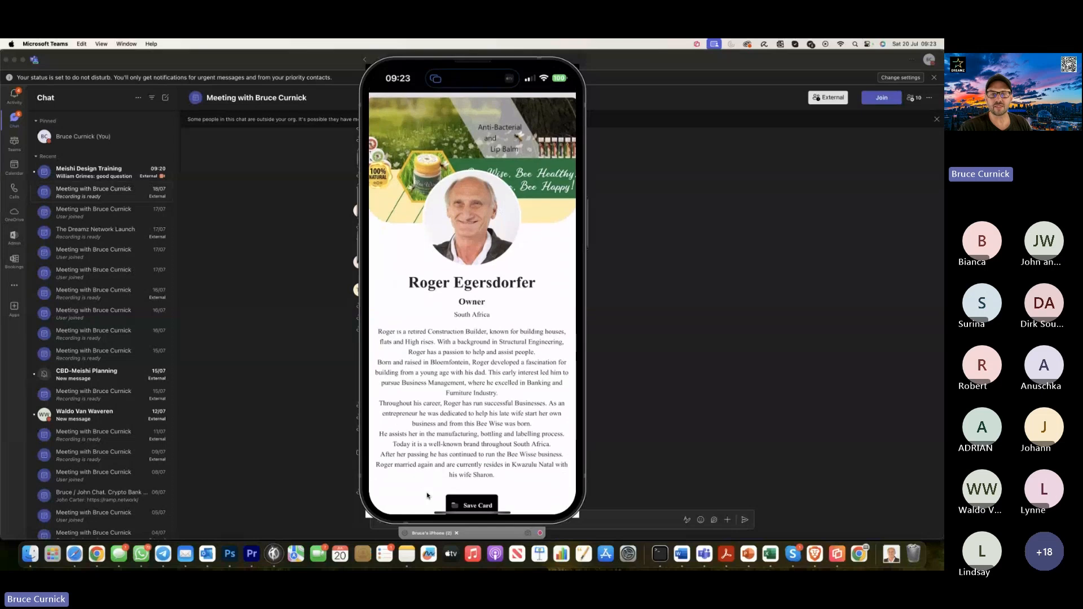
scroll(427, 496, "down", 6)
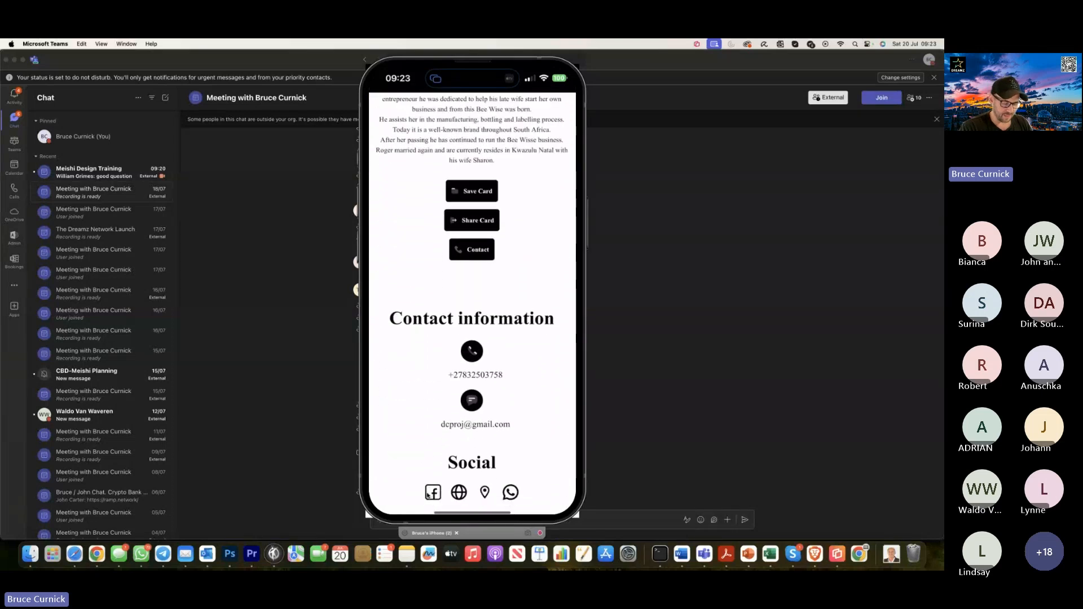
scroll(427, 496, "down", 4)
scroll(427, 496, "down", 7)
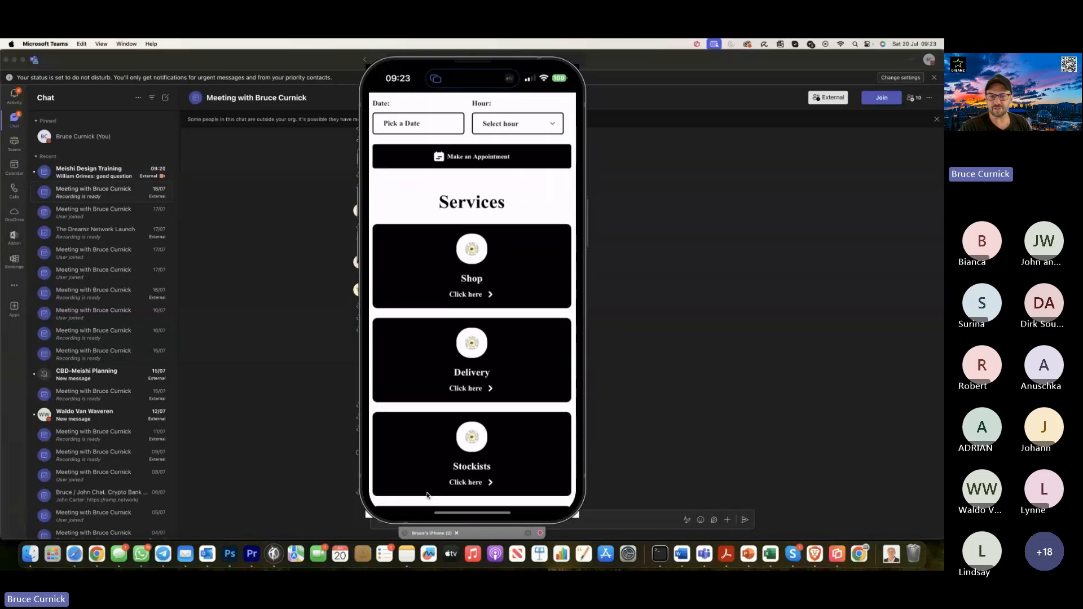
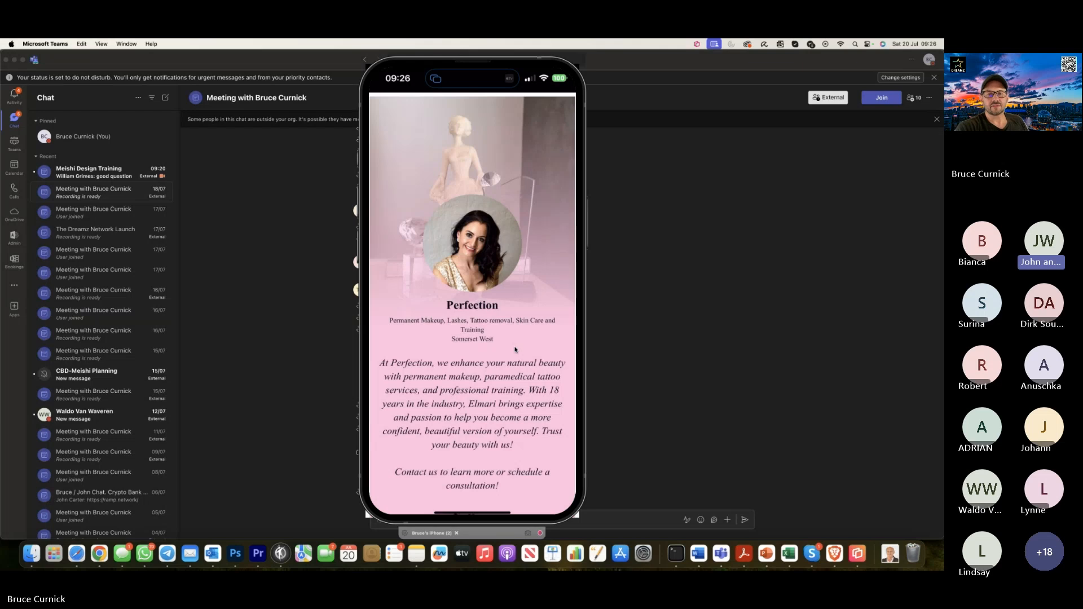
Switch to the Meishi browser window, open its dashboard and take a brief look at the Google Analytics realtime report.
key("ctrl+Right")
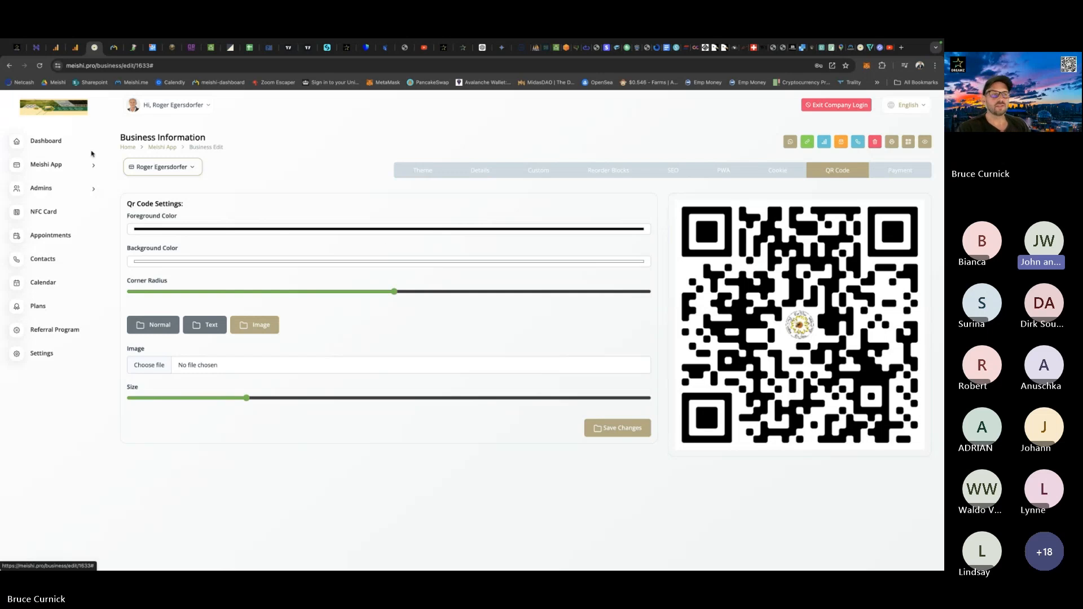
left_click(57, 143)
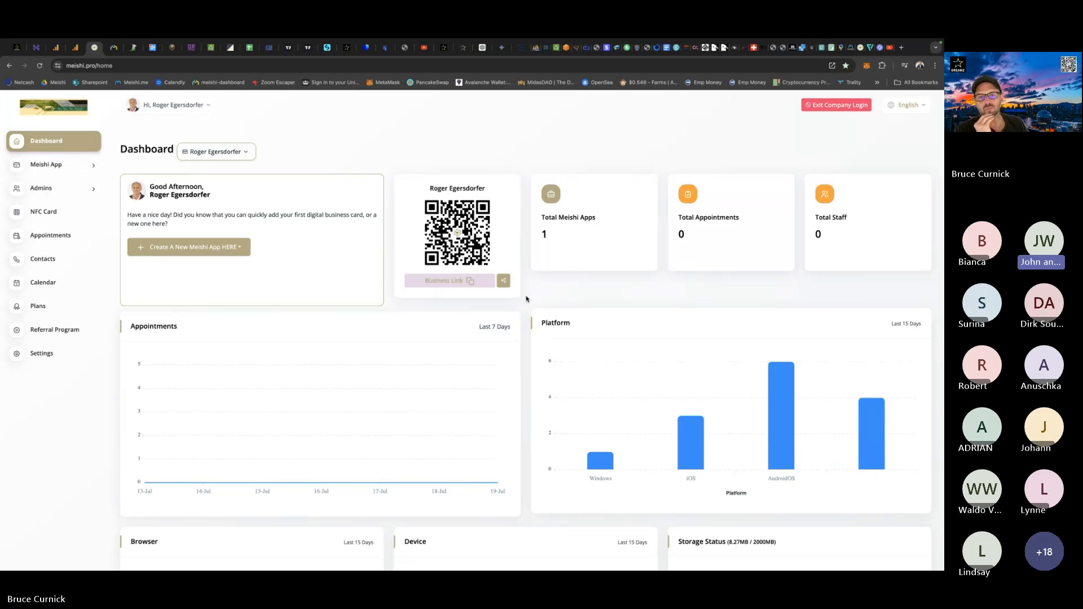
left_click(56, 47)
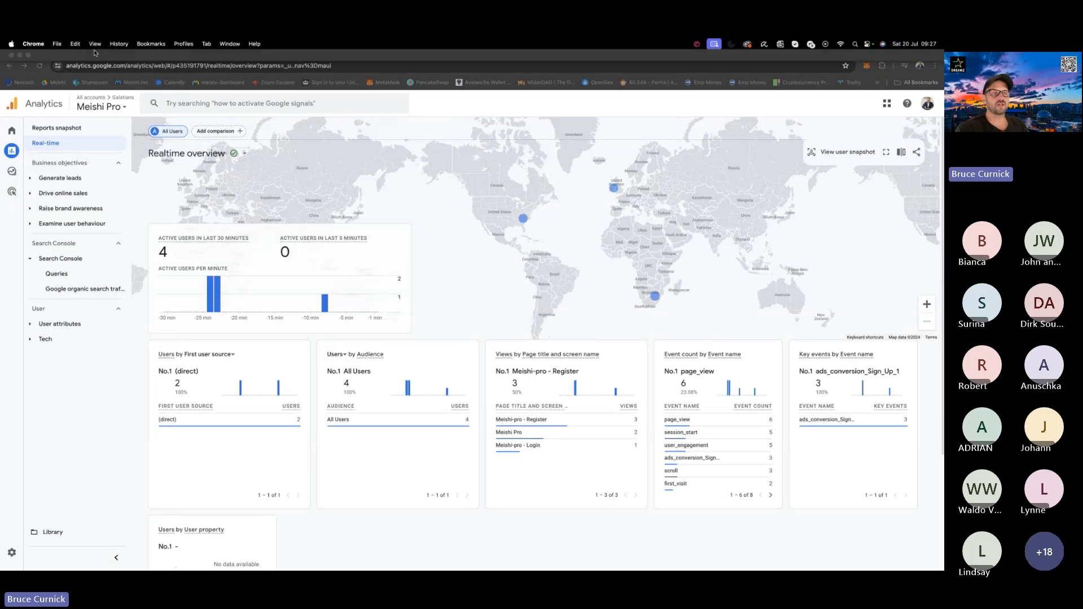
left_click(94, 47)
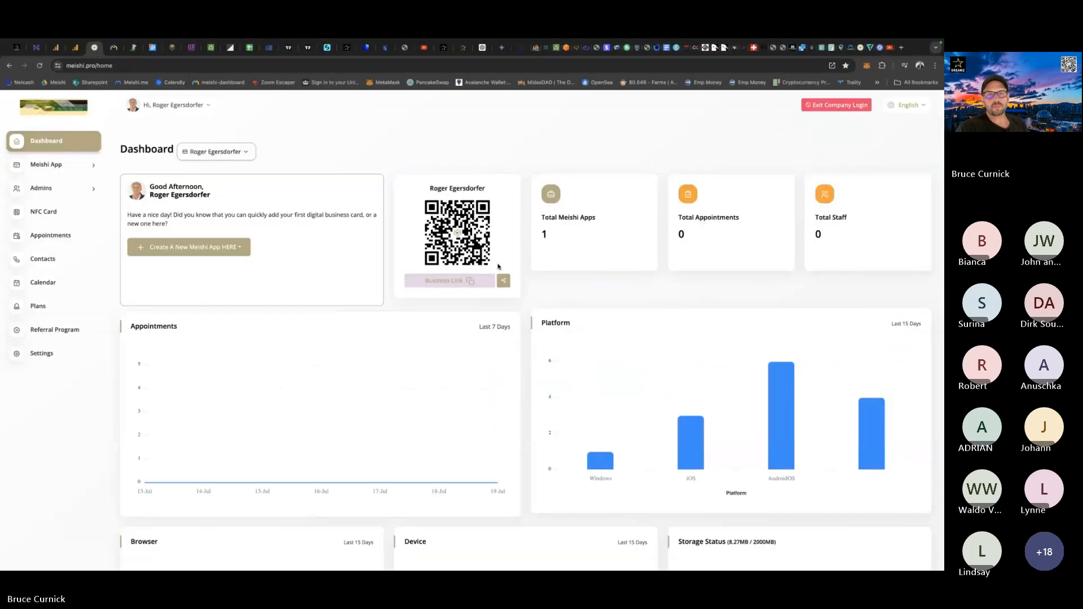
Open the existing Meishi card for editing and go to the Google Analytic field in its SEO settings.
left_click(61, 165)
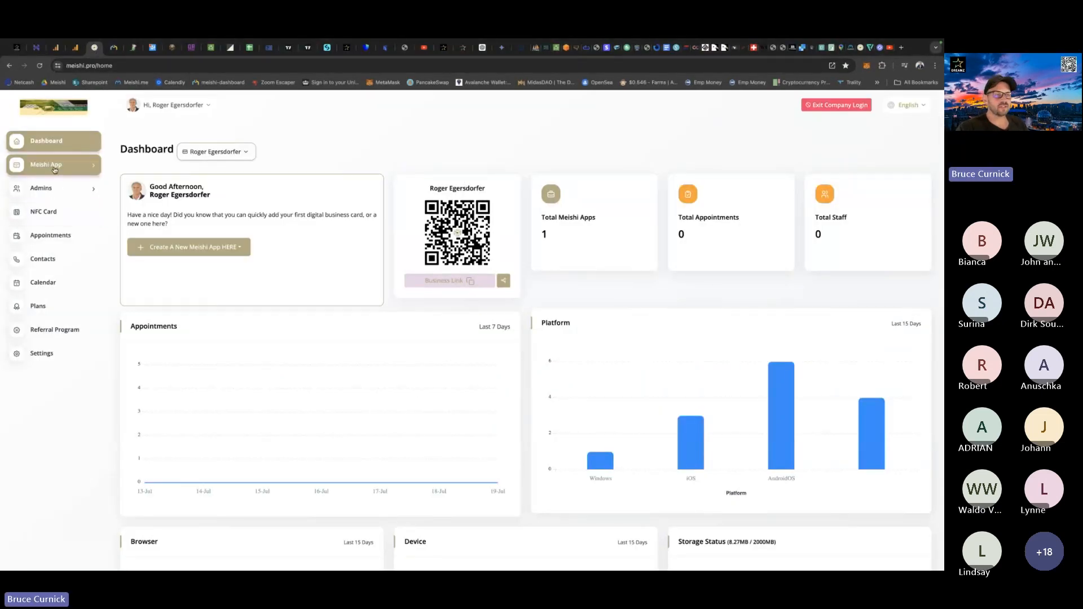
left_click(50, 208)
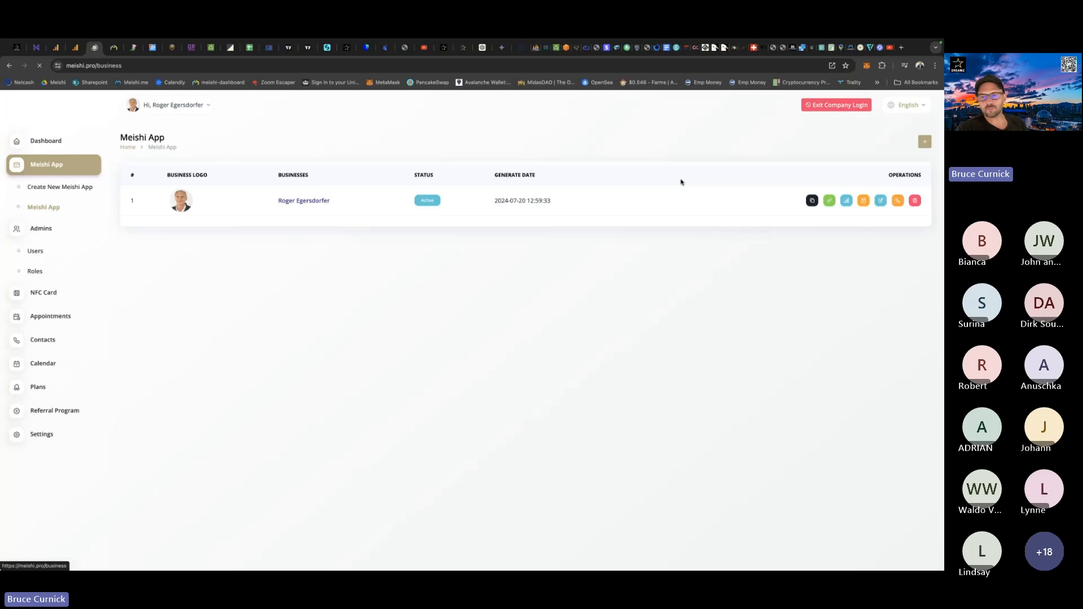
left_click(881, 240)
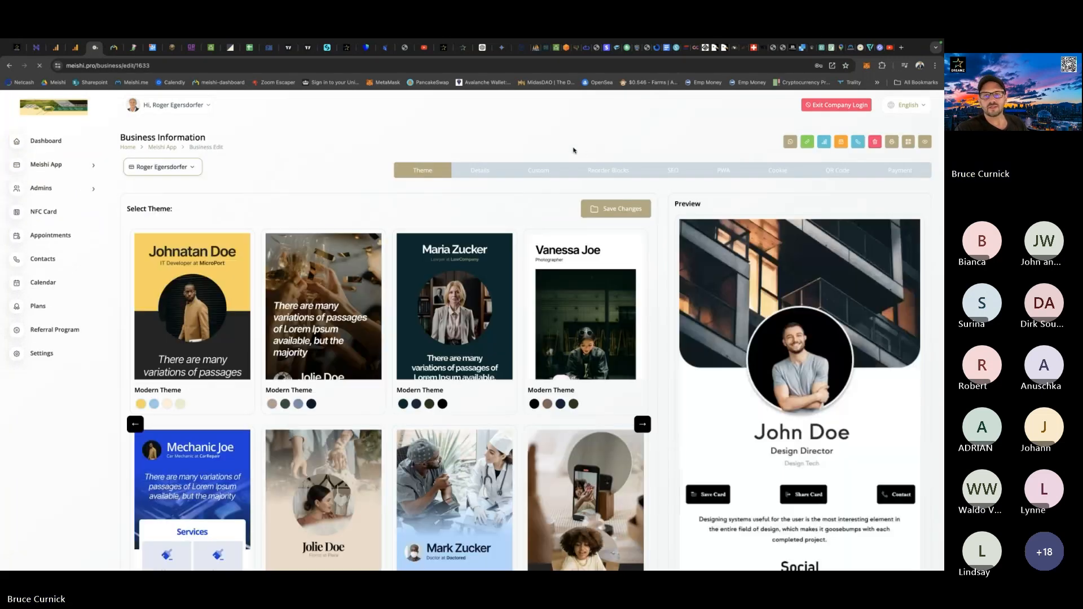
left_click(674, 170)
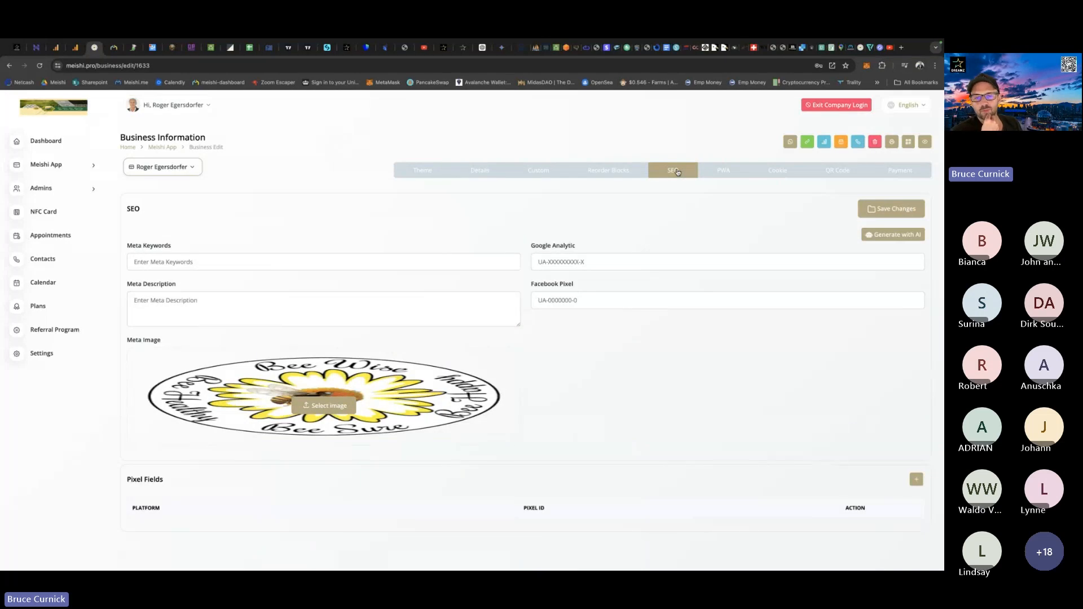
left_click(560, 262)
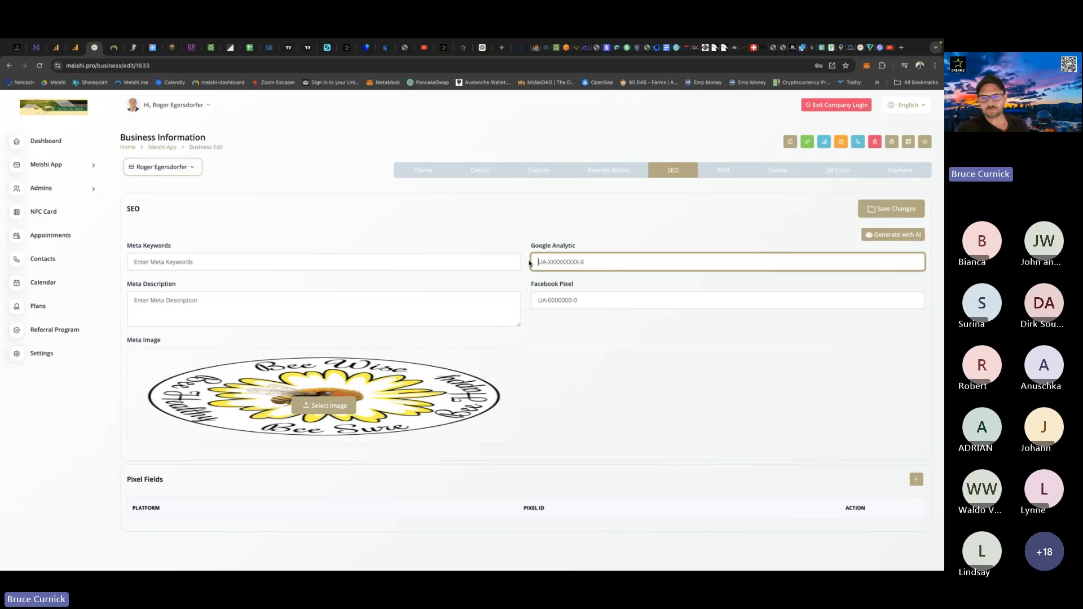
Switch to Google Analytics and examine the active-user locations in Africa, Europe and North America on the realtime map.
left_click(56, 48)
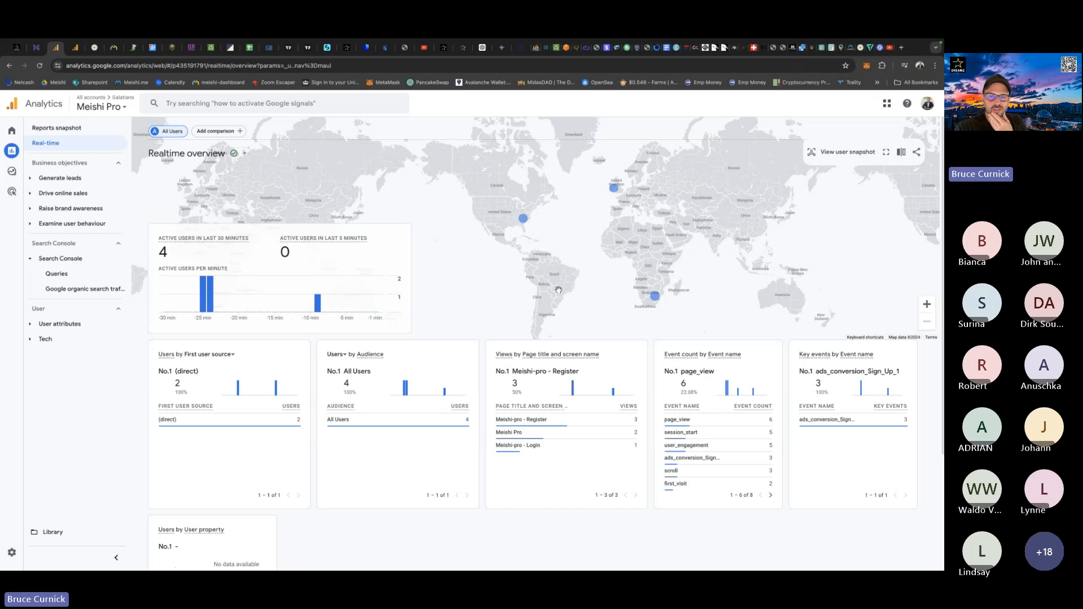
mouse_move(657, 300)
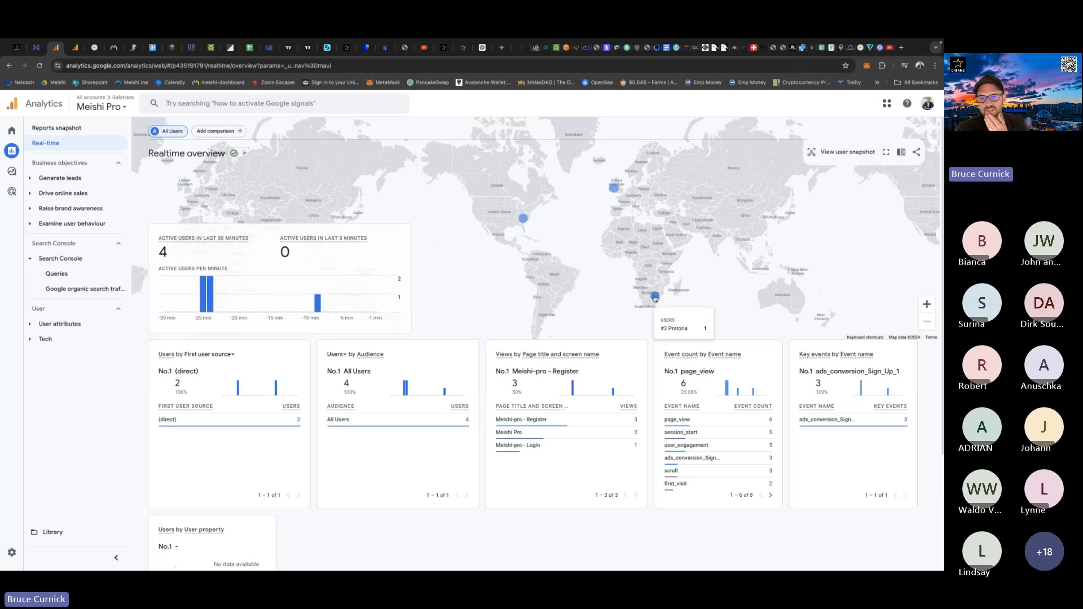
mouse_move(615, 193)
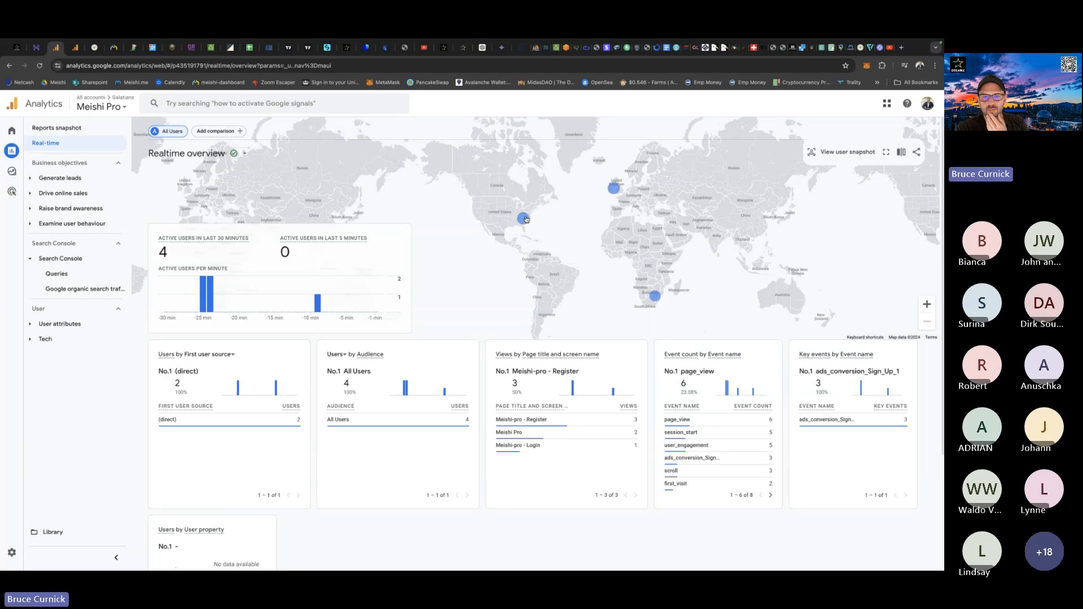
mouse_move(523, 221)
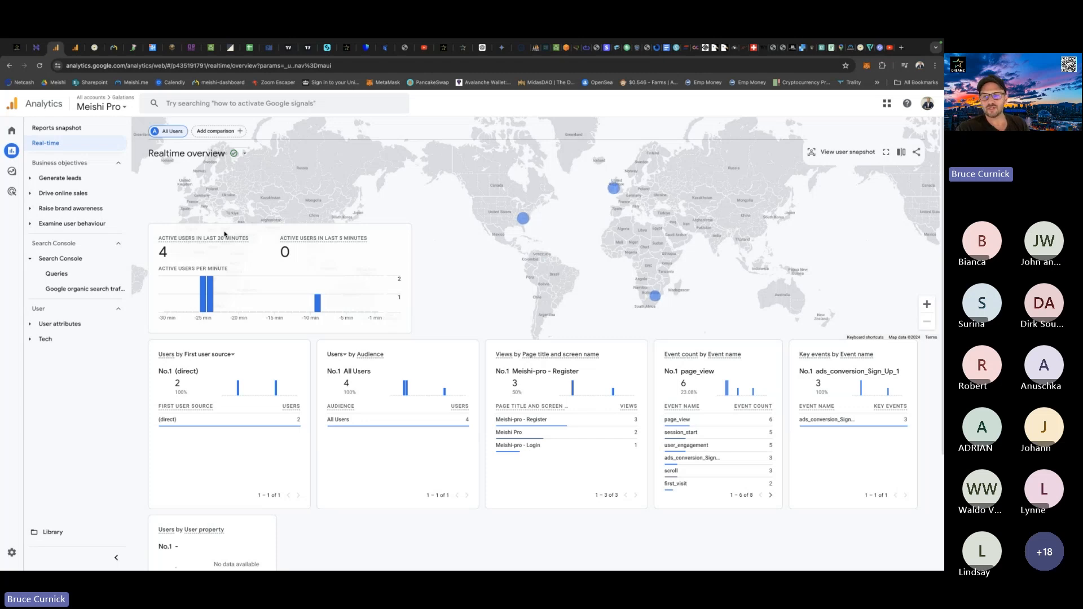
Zoom the realtime map in on the Pretoria user location and examine the event counts by event name.
left_click(927, 305)
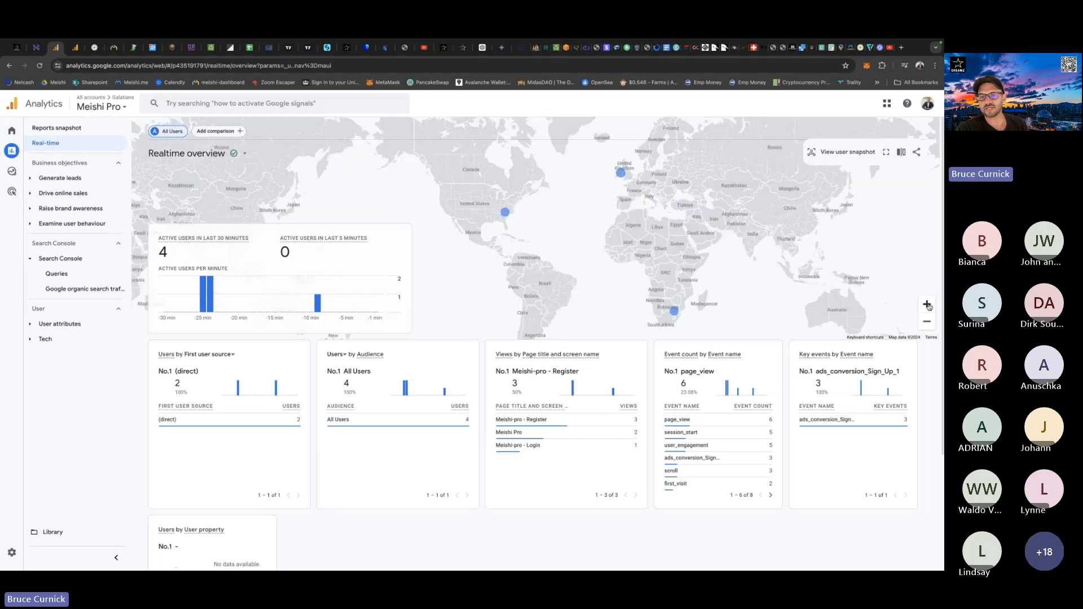
left_click_drag(818, 292, 729, 170)
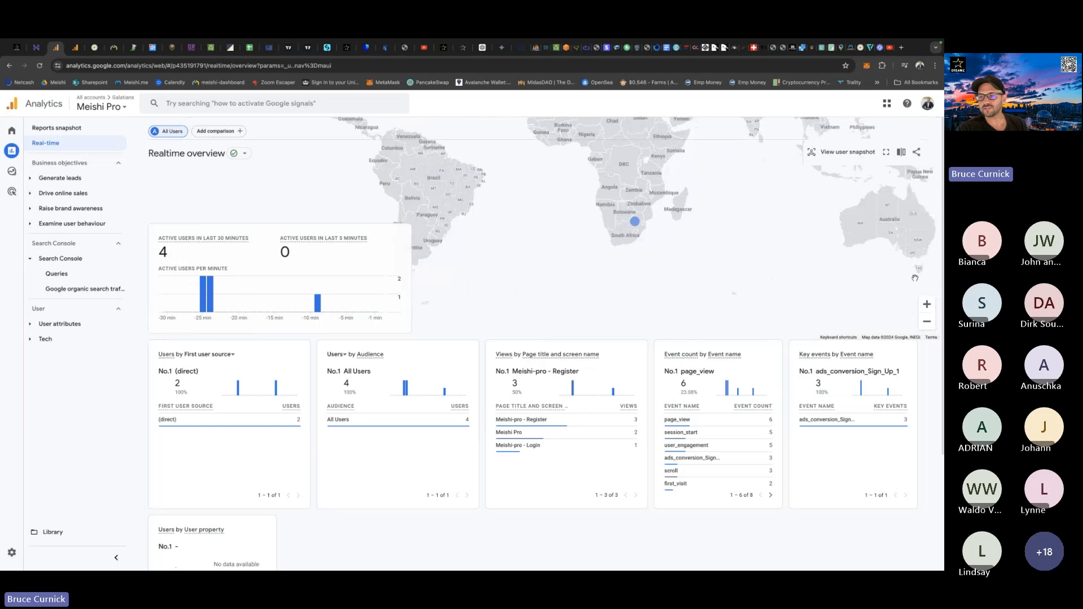
left_click(929, 308)
left_click(929, 308)
left_click_drag(820, 231, 761, 289)
left_click(926, 306)
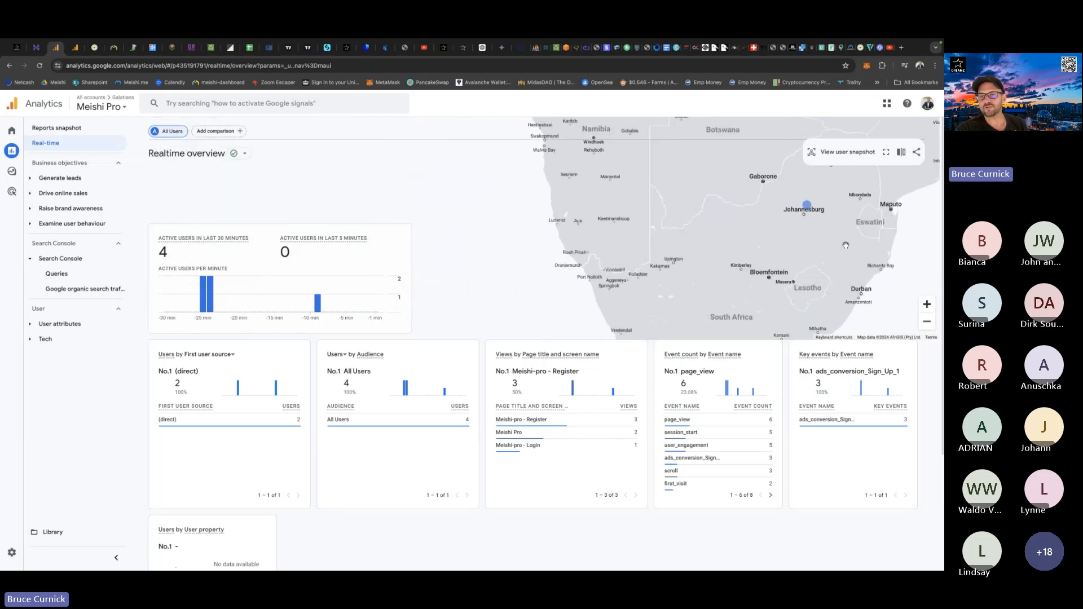
left_click_drag(845, 245, 718, 270)
left_click(926, 306)
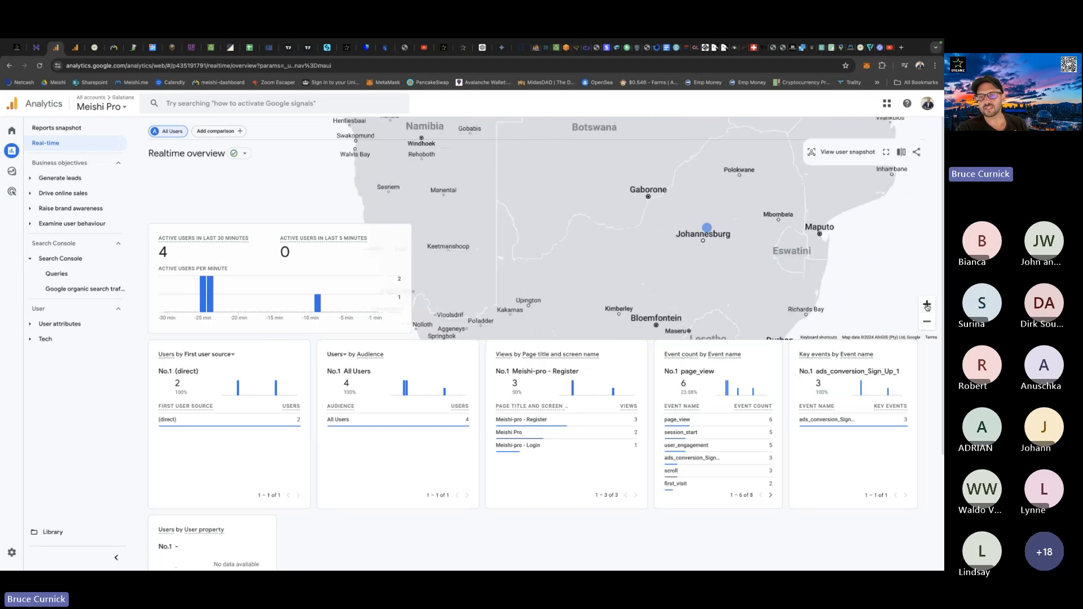
left_click(927, 308)
left_click_drag(902, 246, 787, 268)
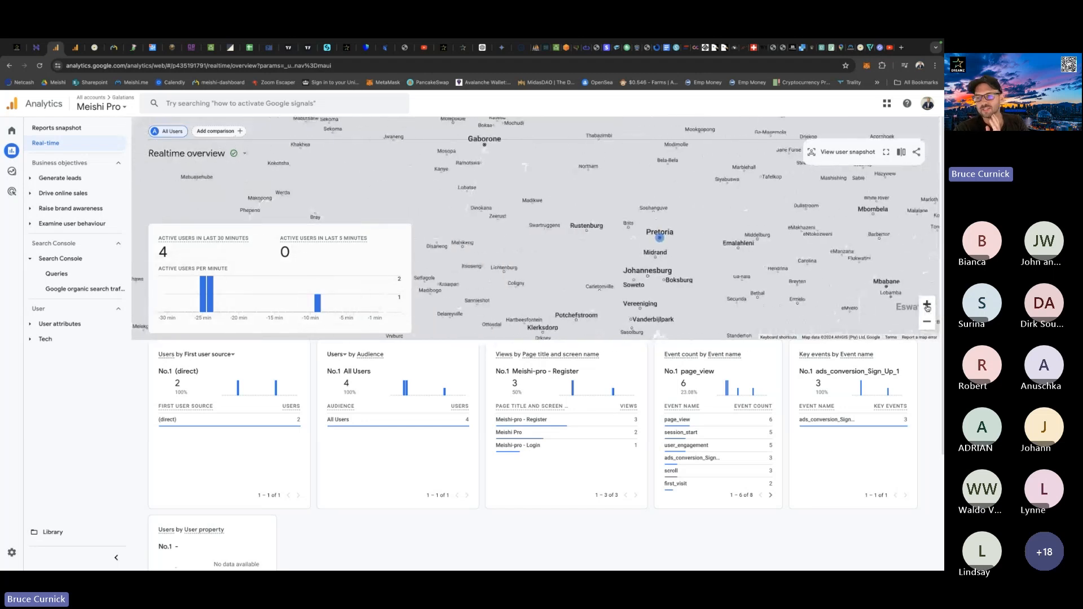
left_click(927, 305)
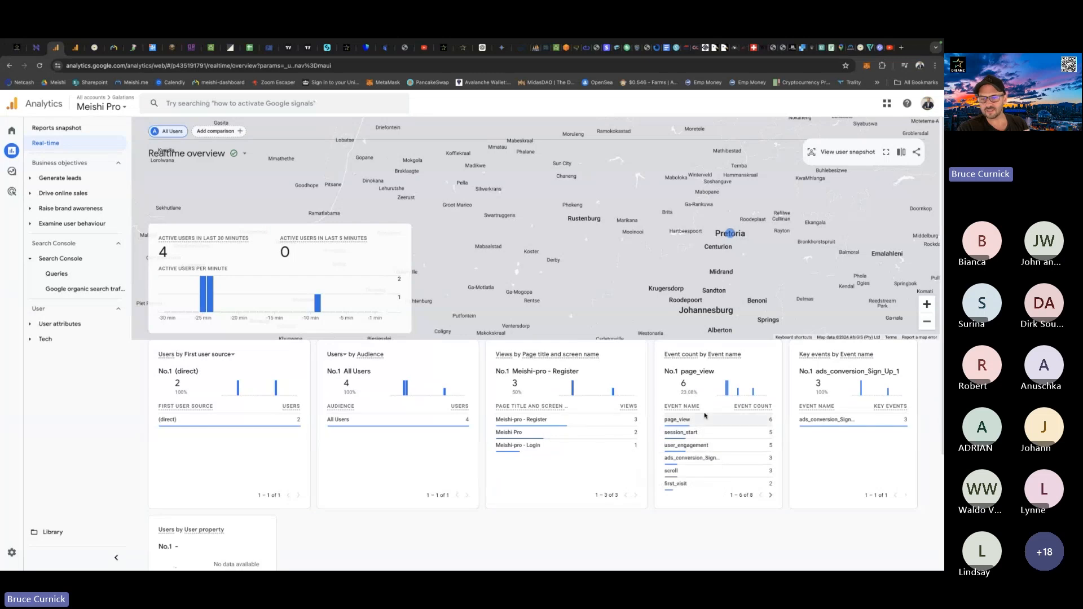
mouse_move(710, 432)
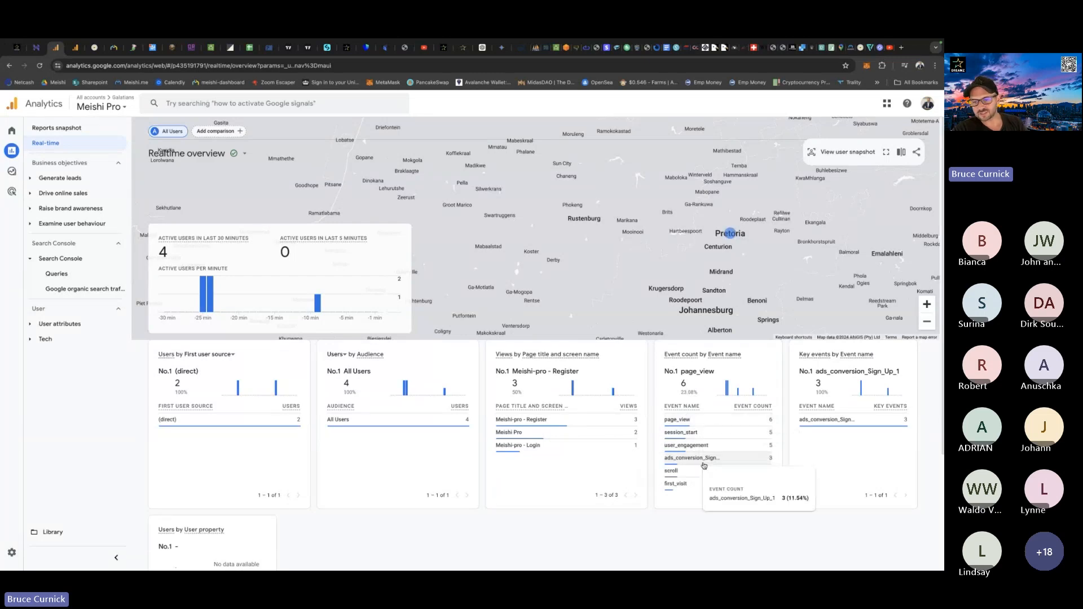
mouse_move(702, 461)
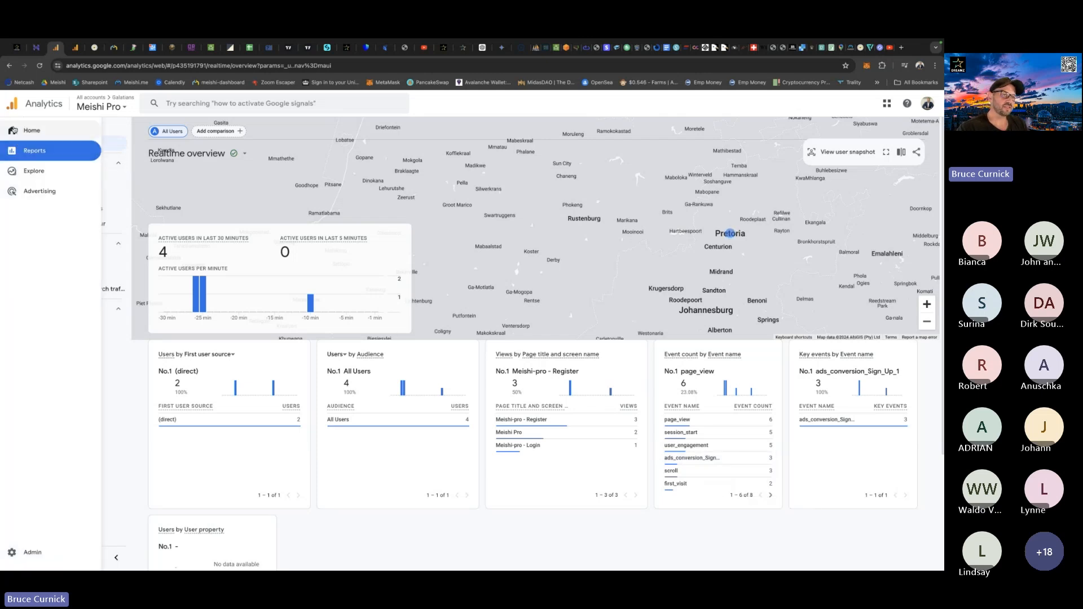
Open the Analytics home overview and examine the users by country, page views, session channels and key event insight.
left_click(34, 129)
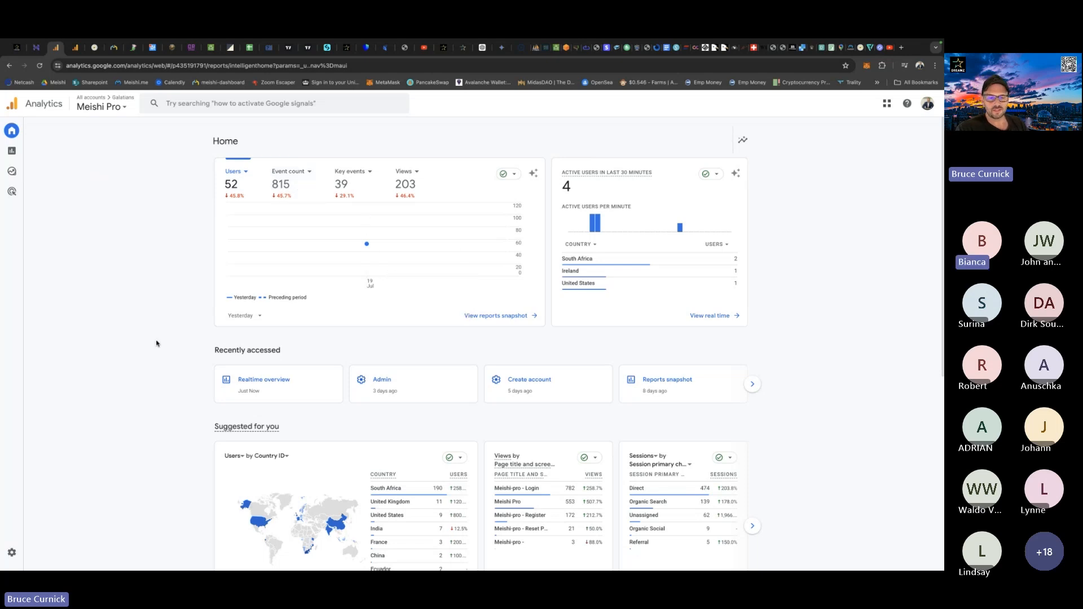
scroll(157, 341, "down", 2)
mouse_move(390, 401)
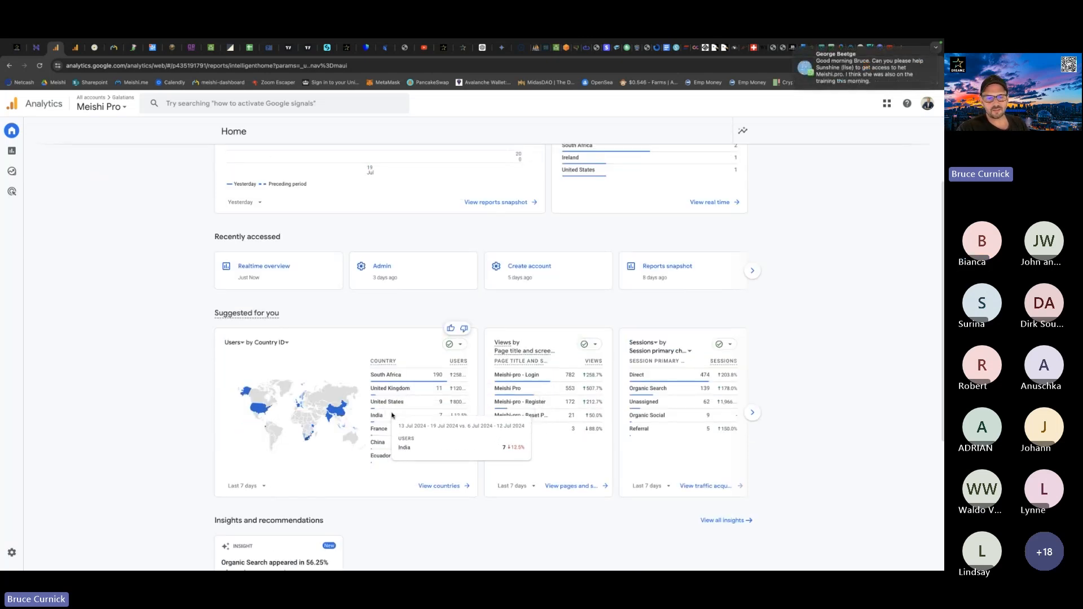
mouse_move(384, 454)
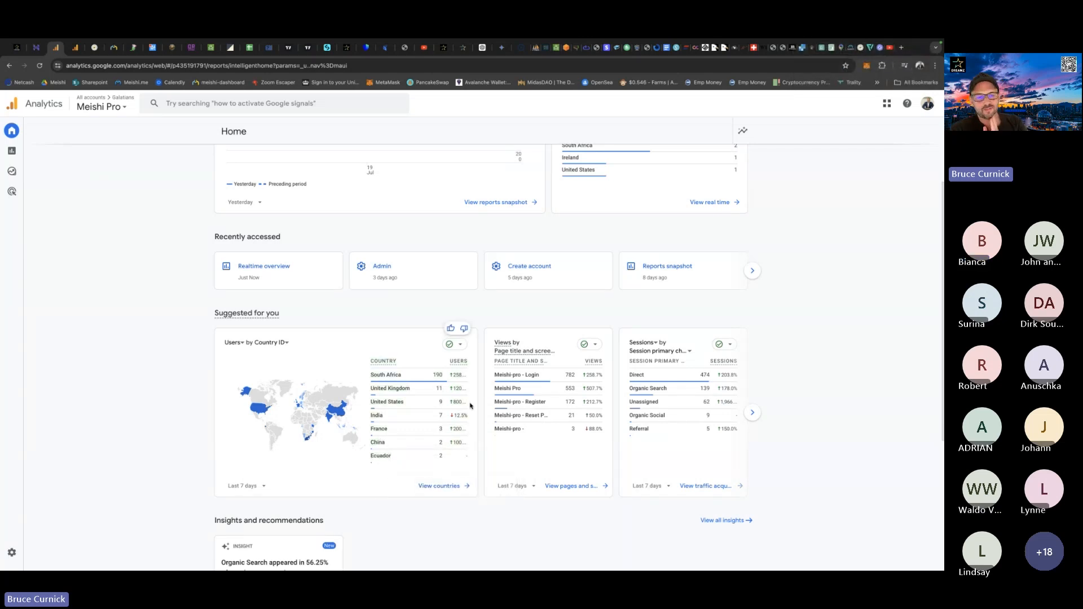
scroll(471, 407, "down", 4)
scroll(470, 406, "up", 3)
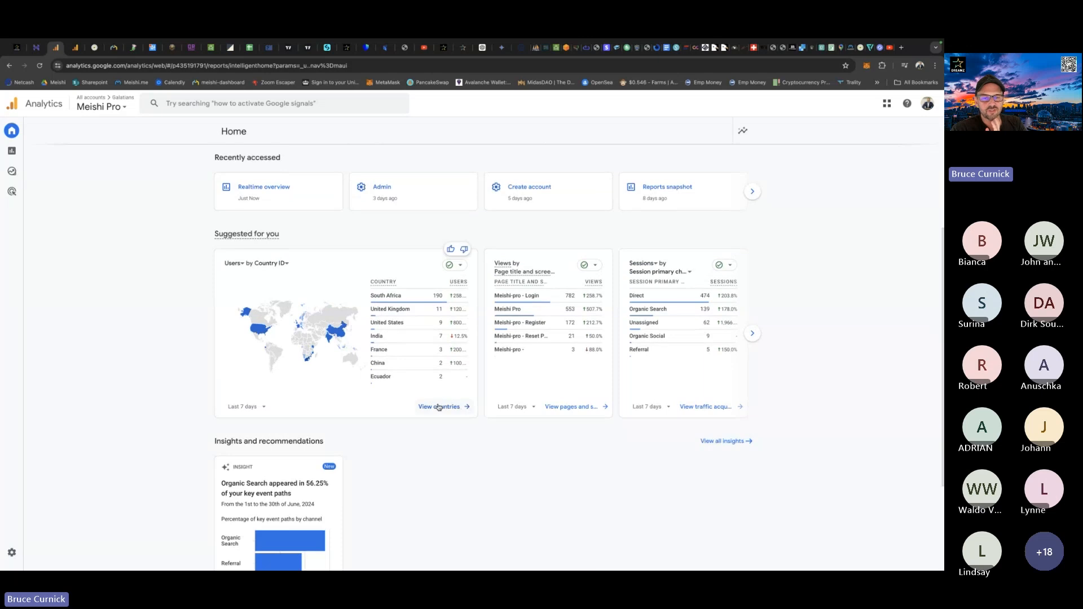
scroll(180, 318, "up", 3)
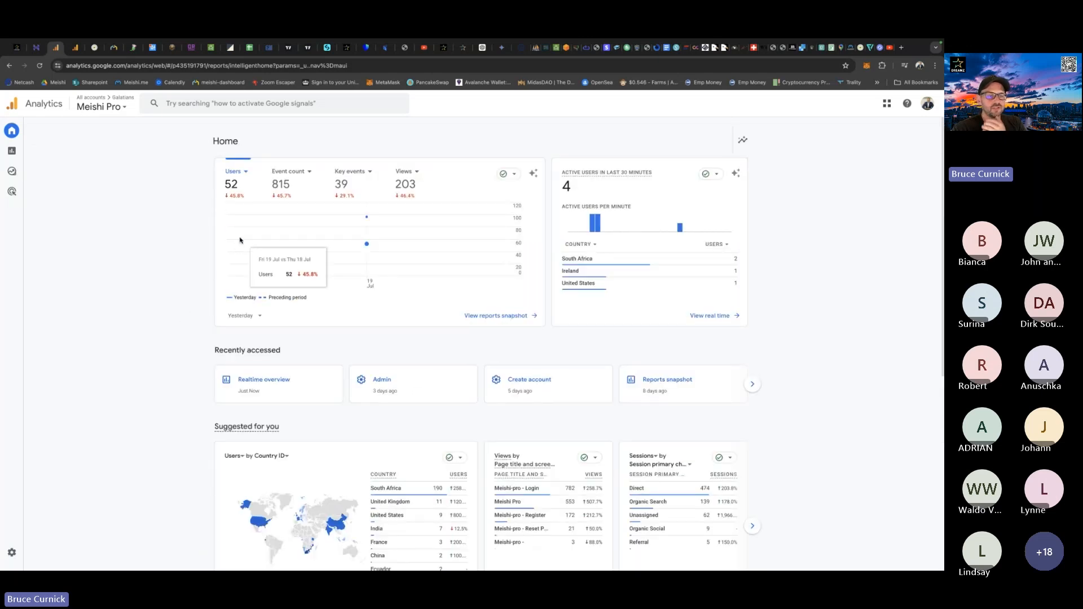
scroll(153, 399, "down", 3)
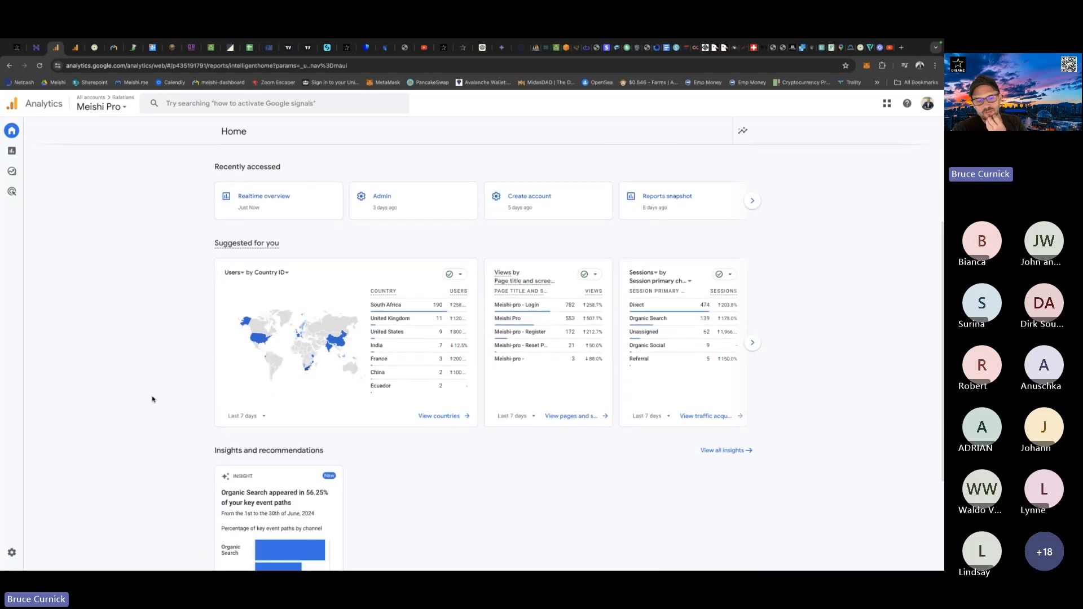
scroll(152, 399, "down", 3)
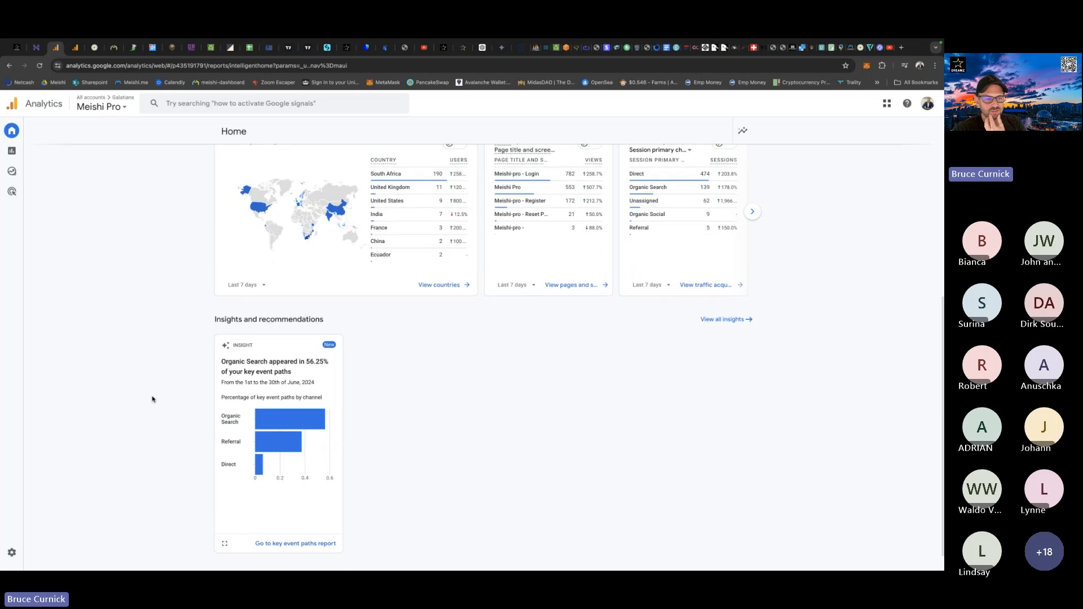
scroll(152, 399, "down", 1)
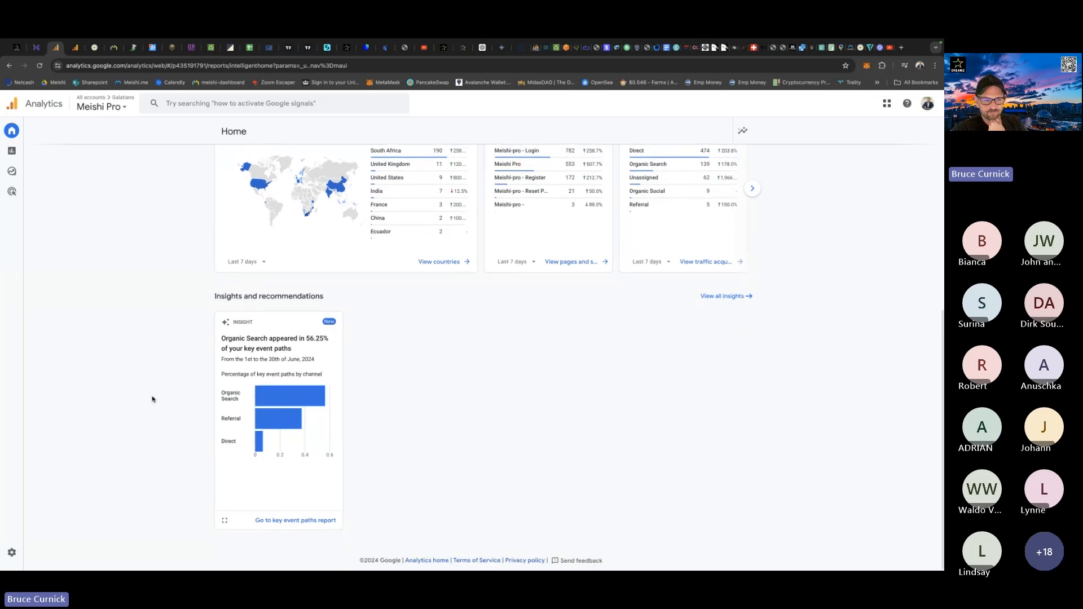
mouse_move(256, 415)
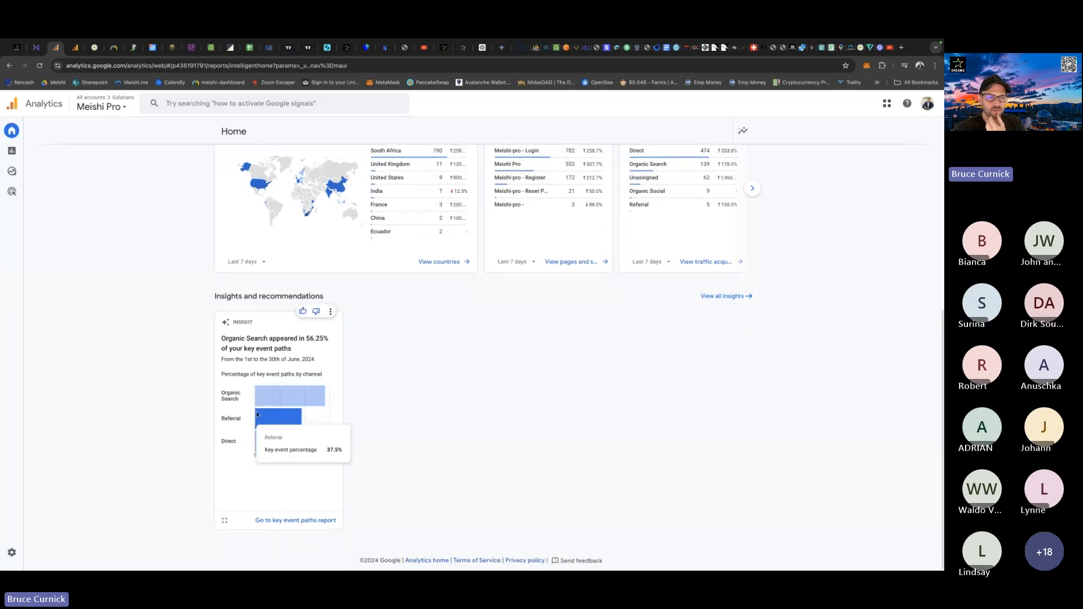
scroll(165, 383, "up", 6)
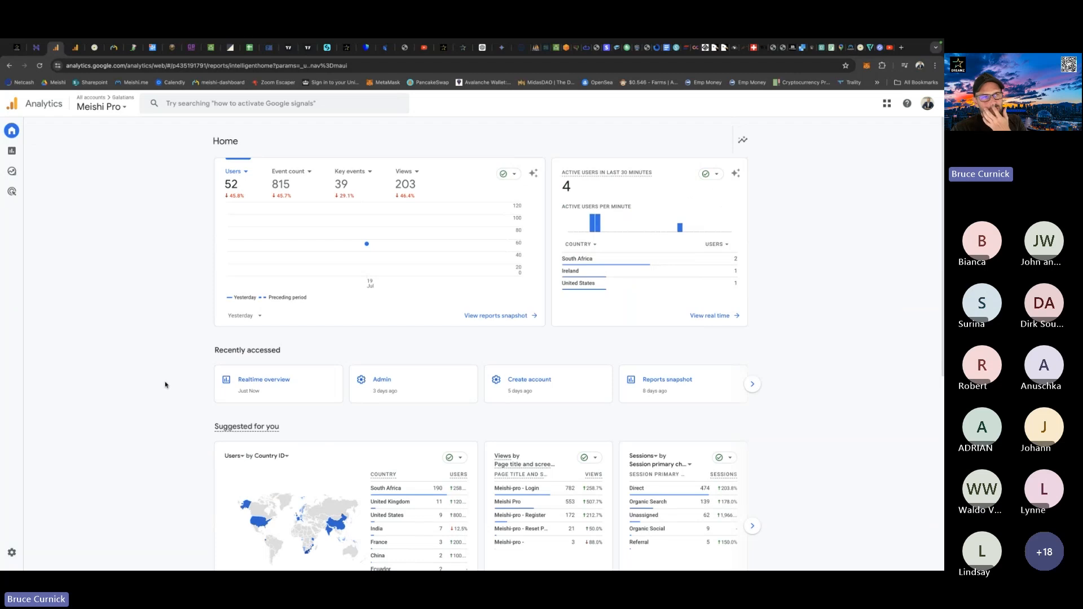
Return to Meishi, examine the card's Business Analytics charts for appointments, platforms, devices and browsers, and go back to the dashboard.
left_click(94, 47)
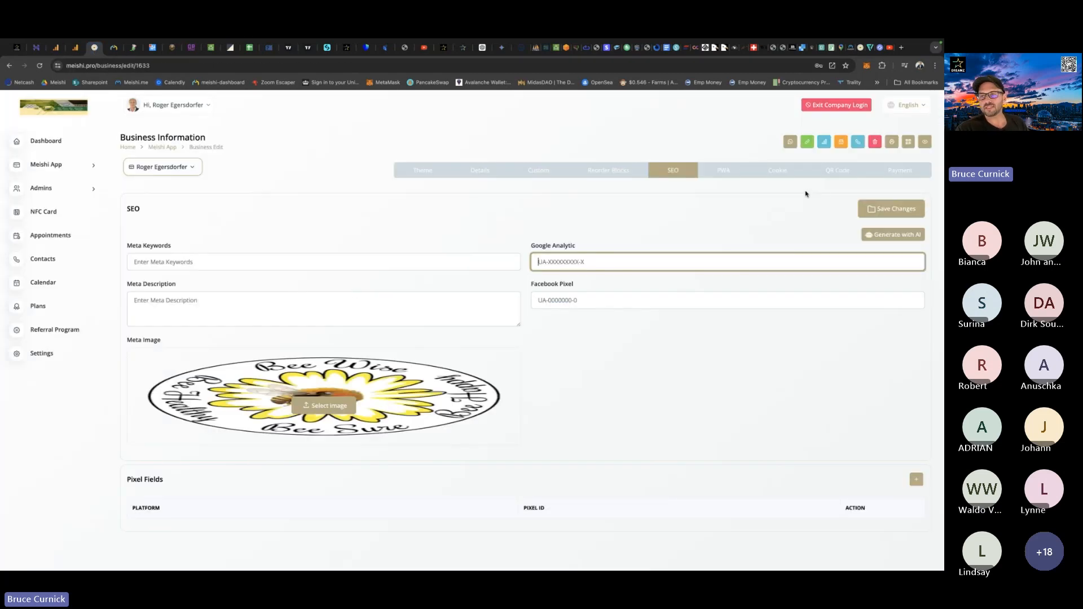
left_click(824, 144)
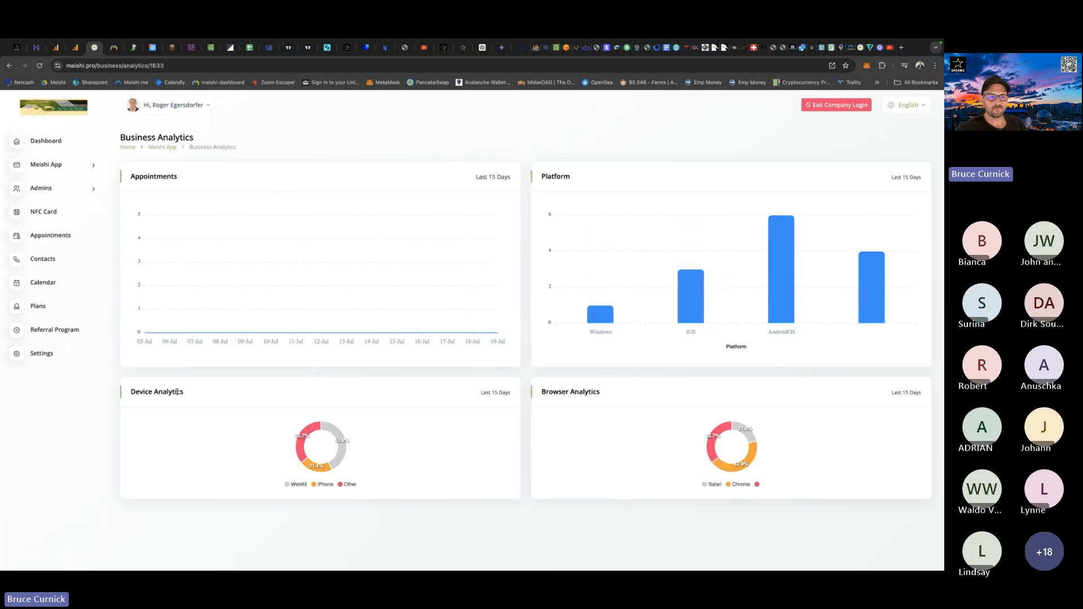
scroll(553, 401, "down", 2)
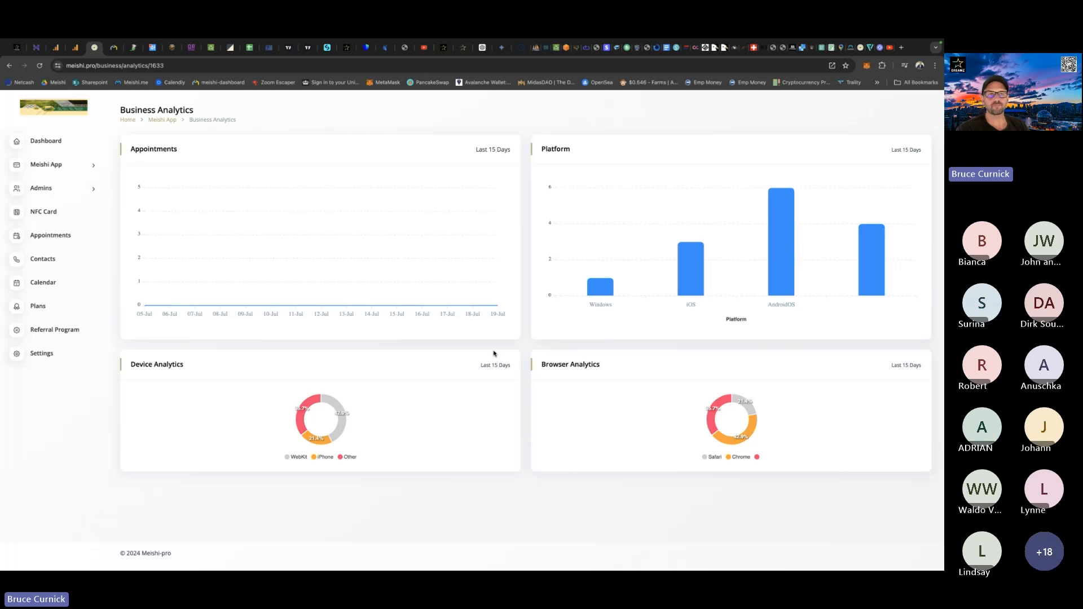
left_click(54, 142)
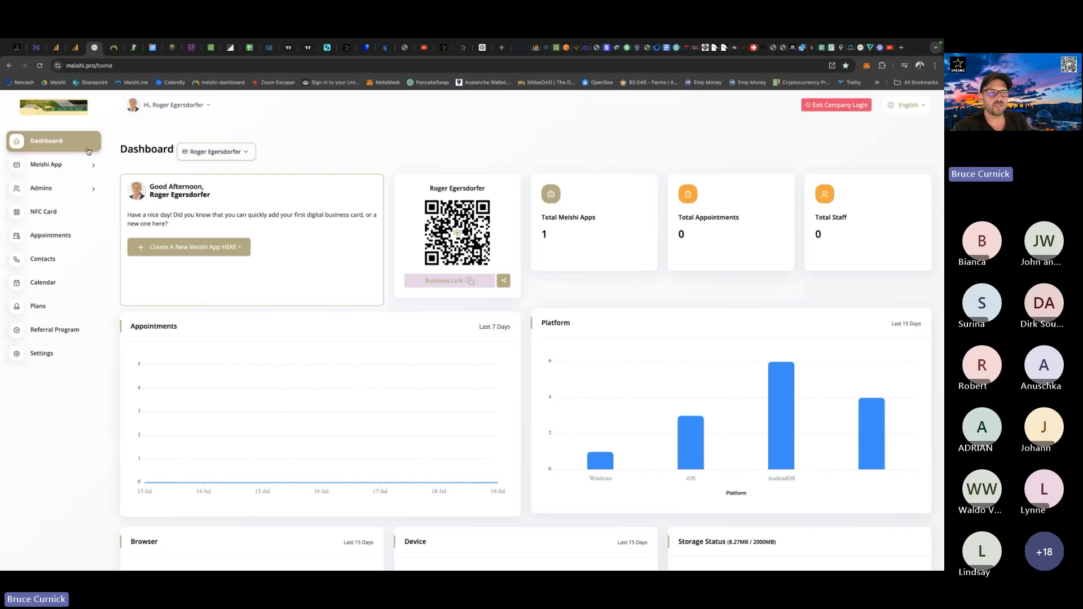
Examine the site settings and the custom primary colour picker, and go back to the dashboard.
left_click(57, 353)
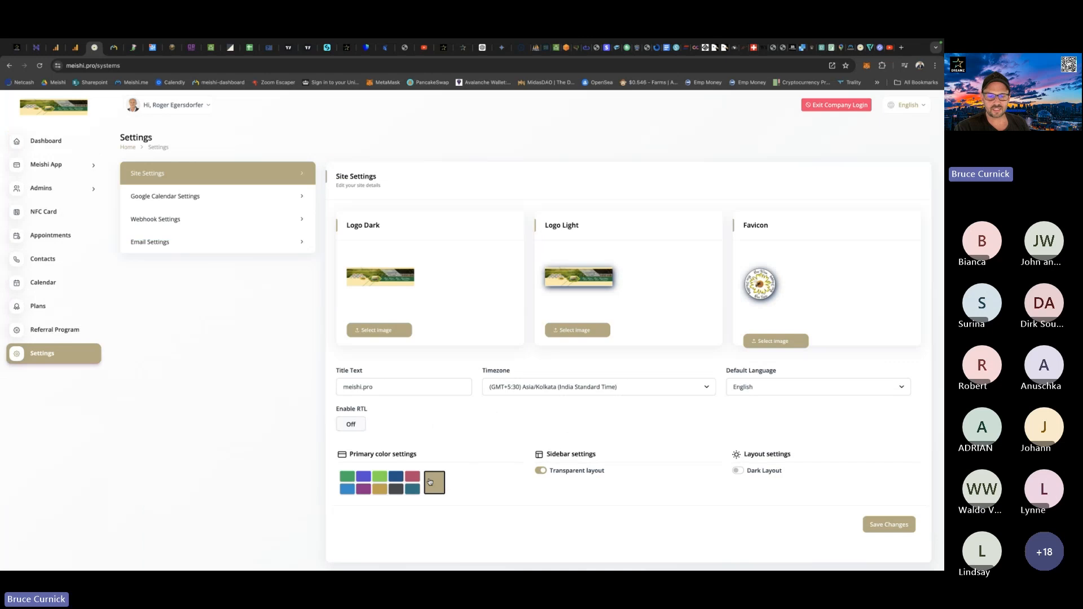
left_click(432, 482)
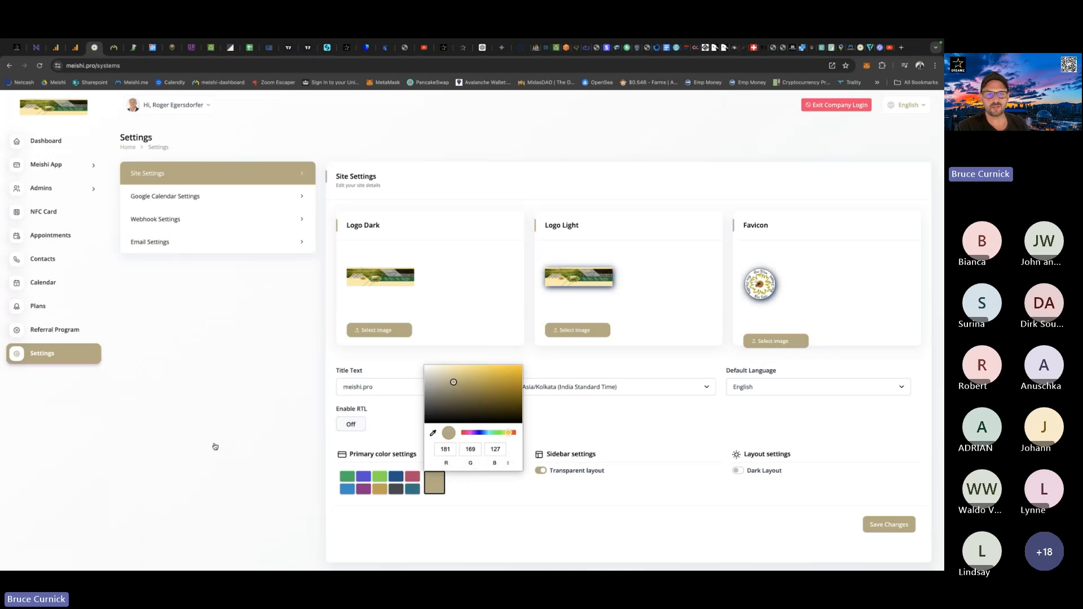
left_click(52, 140)
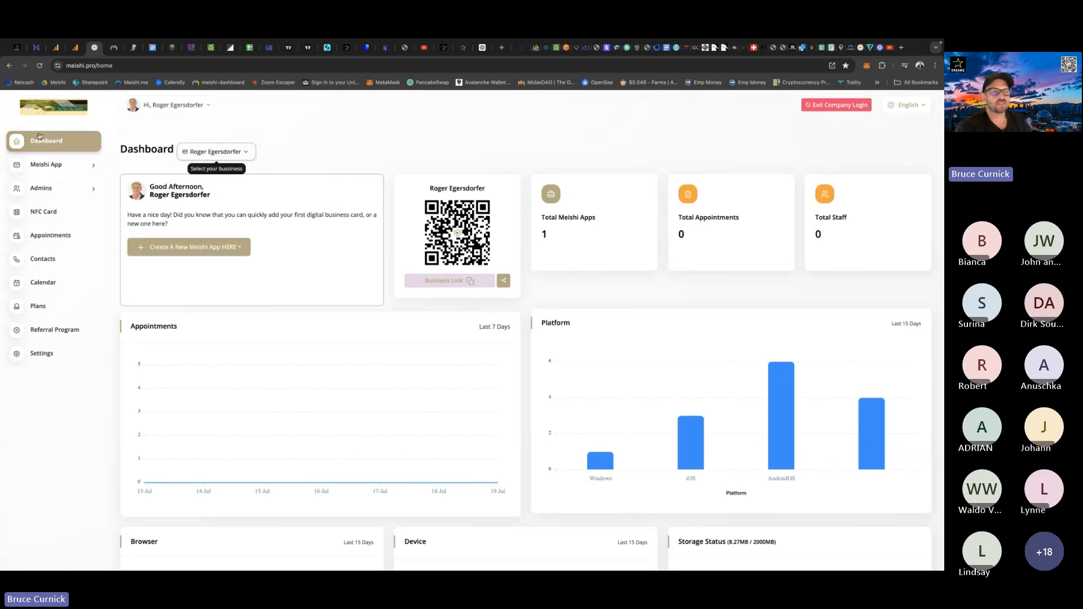
Duplicate the client's existing business card in the Meishi App list and confirm the action.
left_click(61, 168)
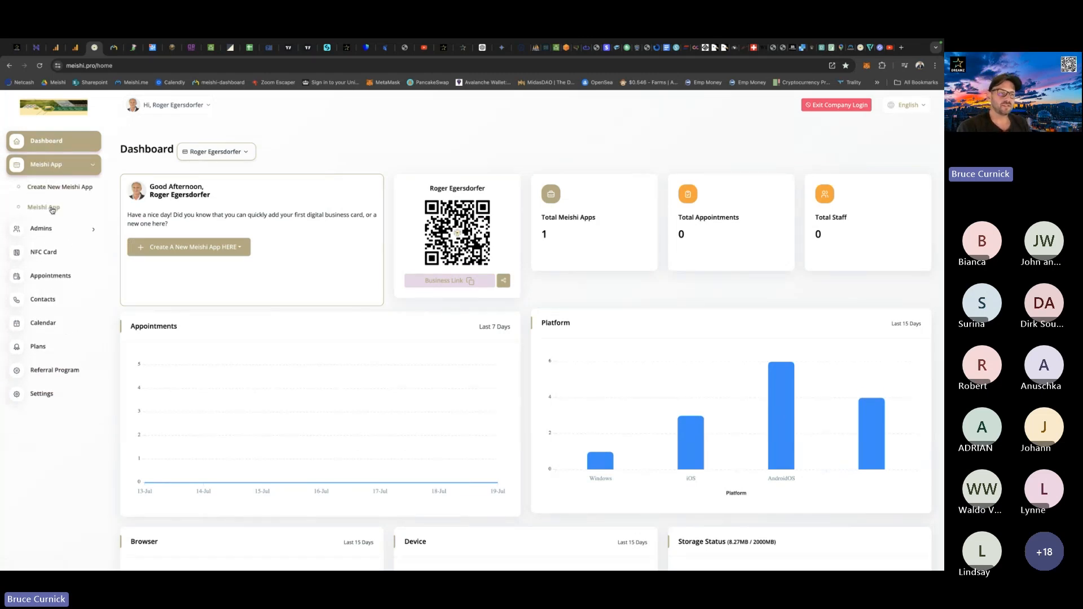
left_click(51, 207)
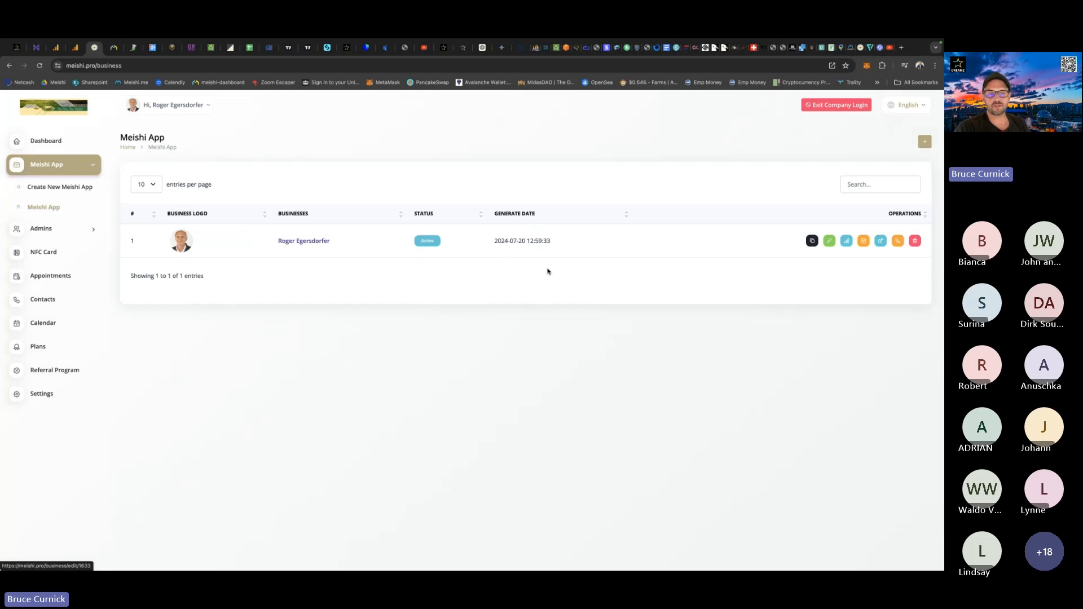
left_click(812, 242)
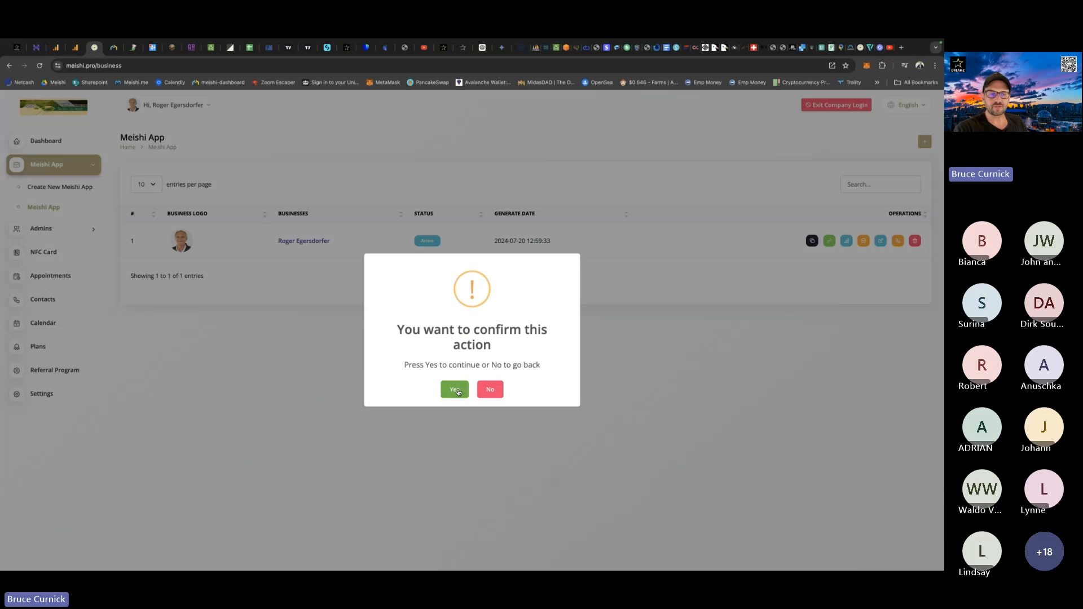
left_click(455, 387)
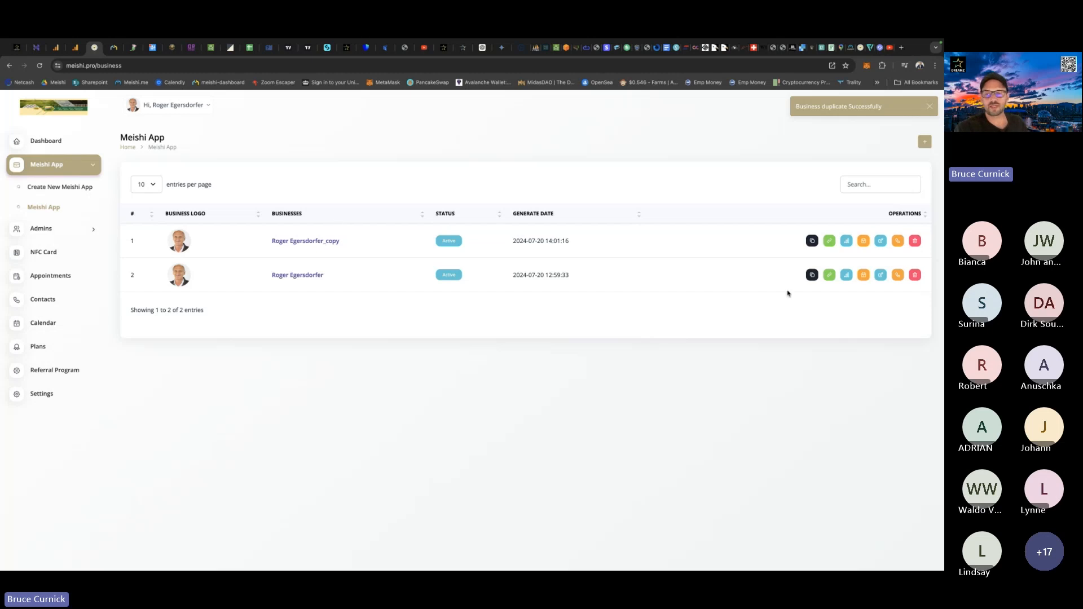
Open the duplicated card's business details for editing and look through its personal info and section settings.
left_click(883, 240)
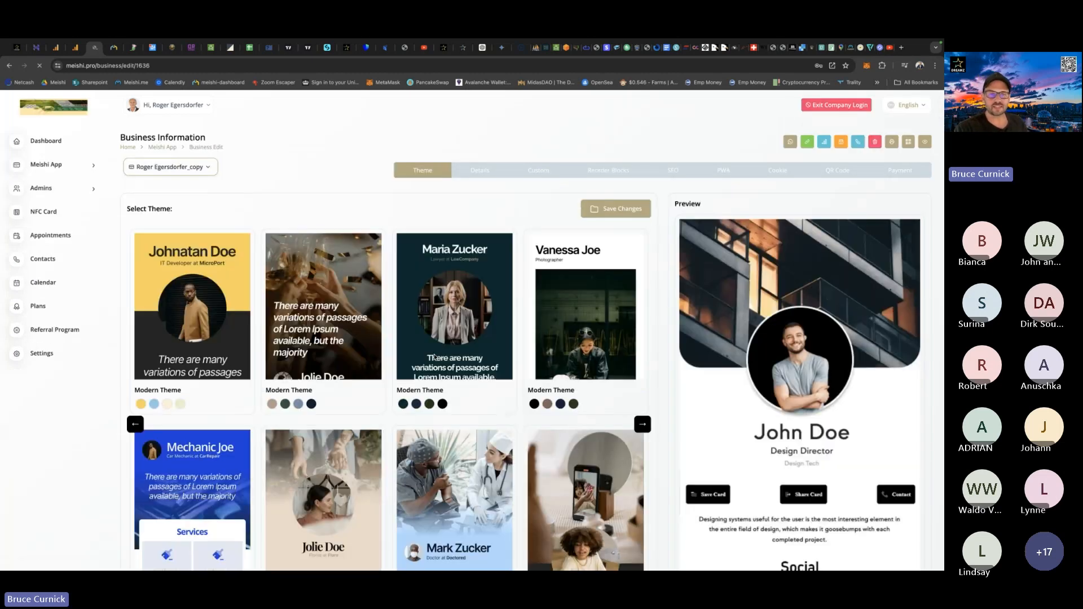
left_click(474, 170)
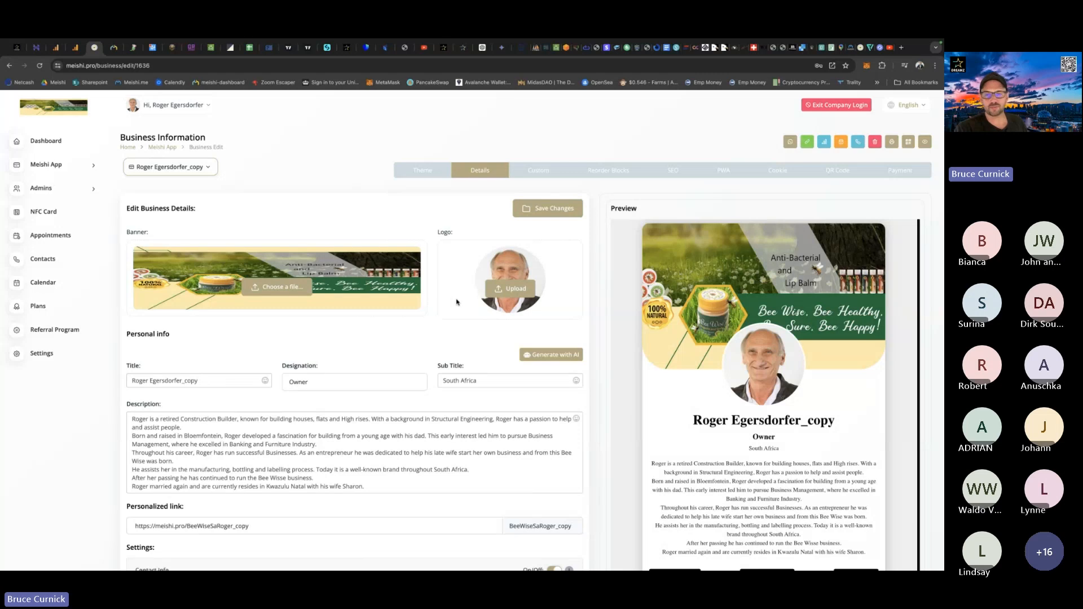
scroll(597, 380, "down", 6)
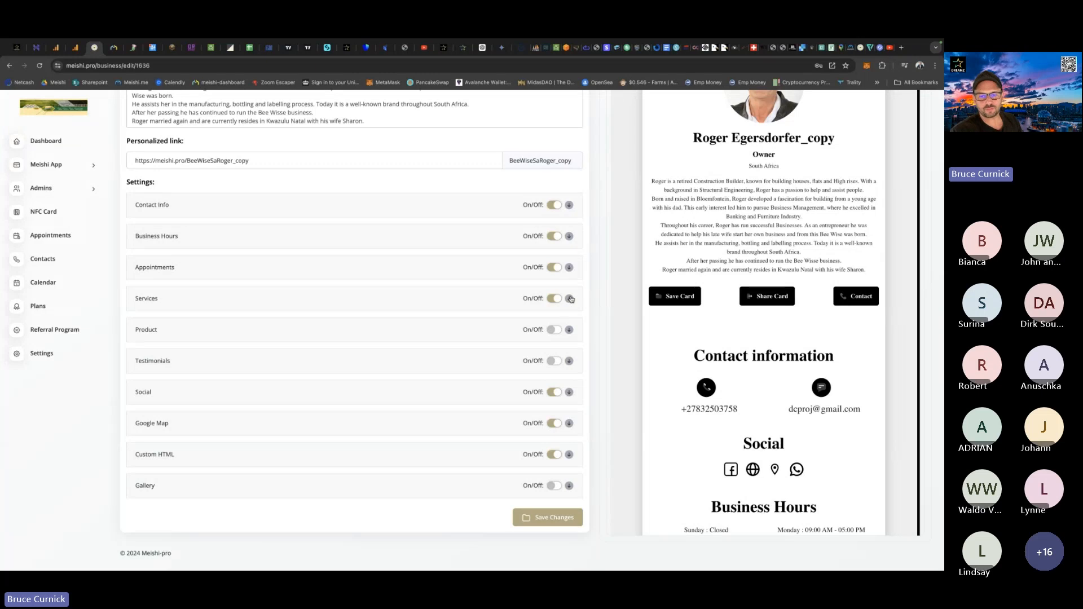
scroll(600, 341, "up", 6)
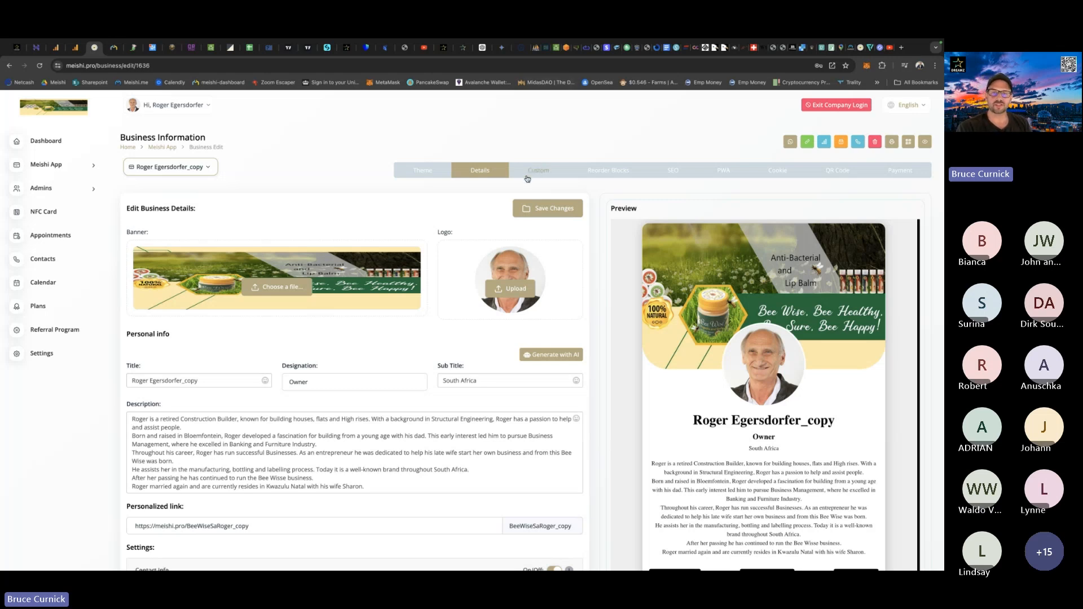
scroll(531, 293, "down", 6)
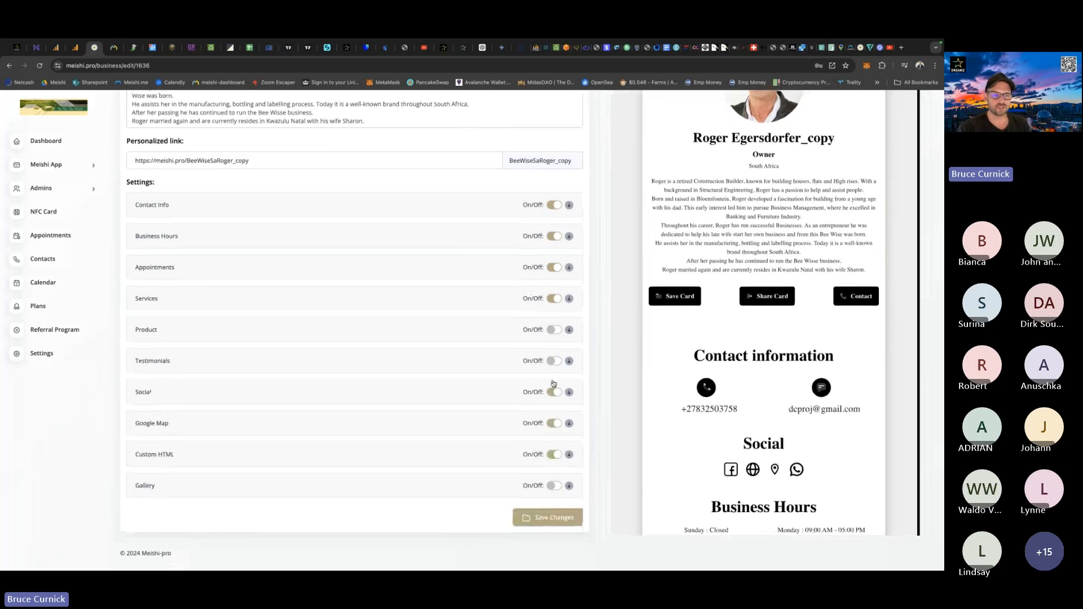
Enable the Product section, add a blank product entry and look through its image, title, currency, price and purchase link fields.
left_click(569, 332)
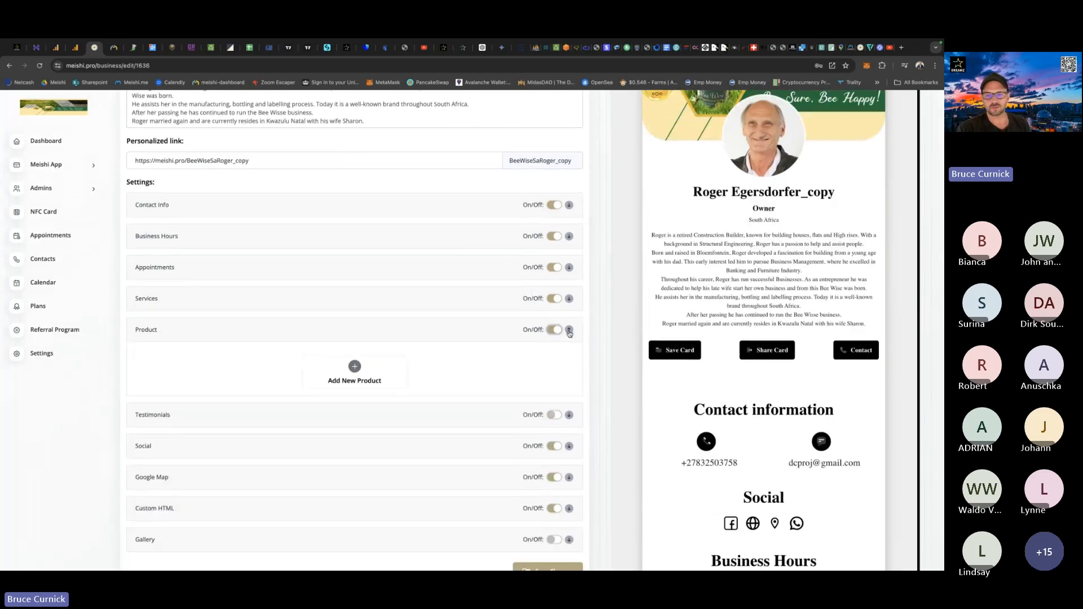
left_click(353, 370)
scroll(326, 432, "down", 2)
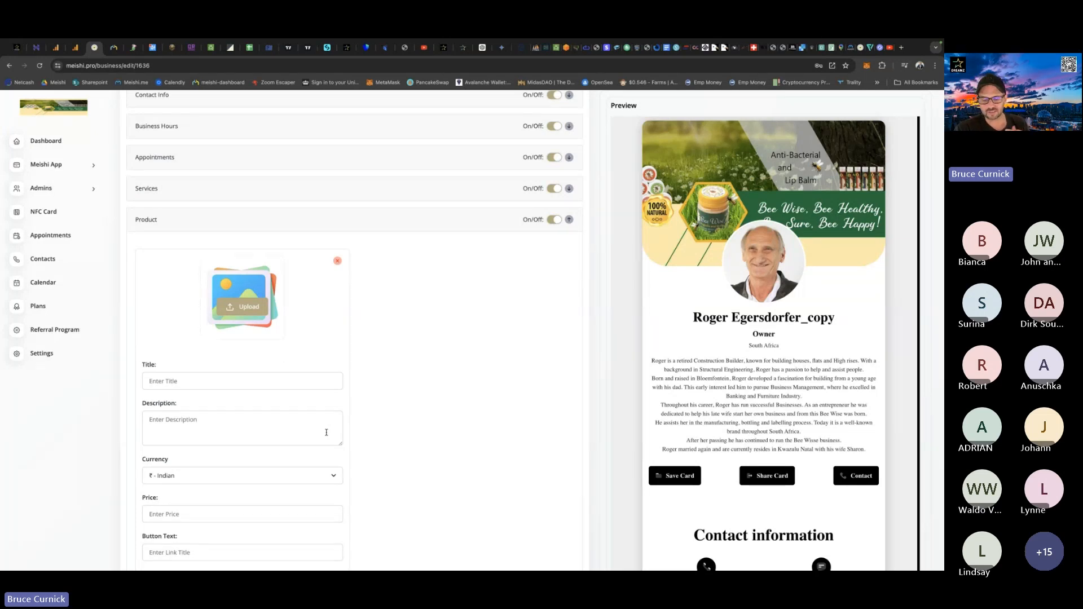
scroll(194, 466, "down", 1)
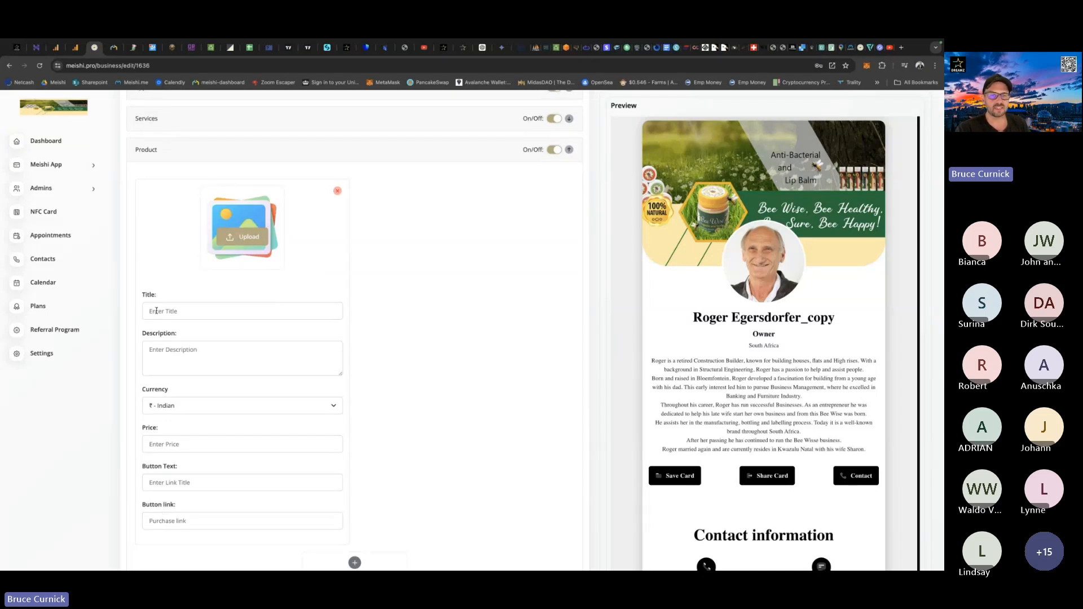
scroll(494, 430, "up", 2)
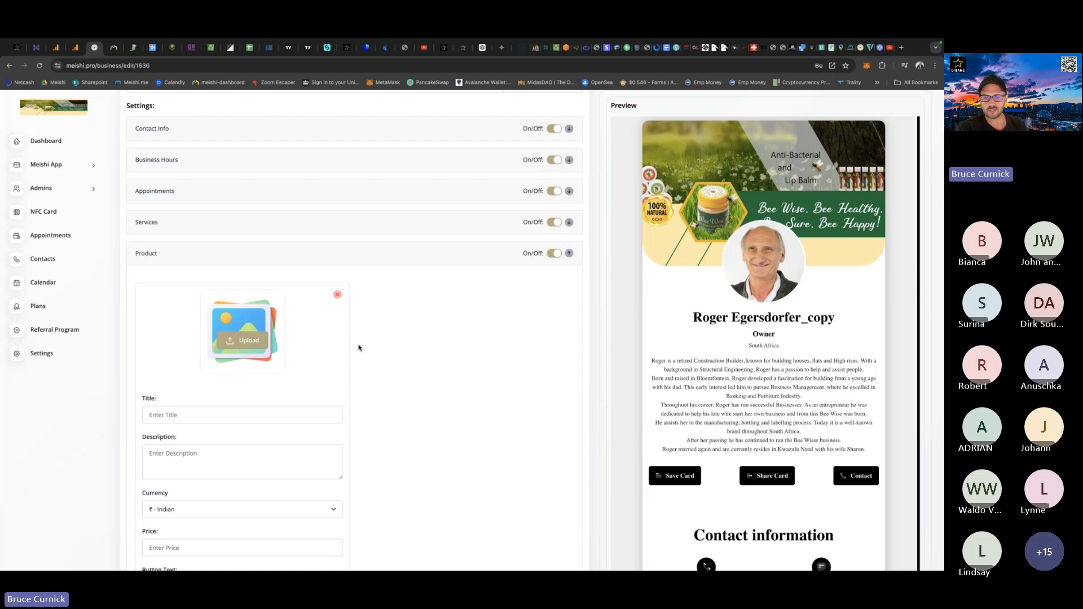
scroll(612, 375, "up", 8)
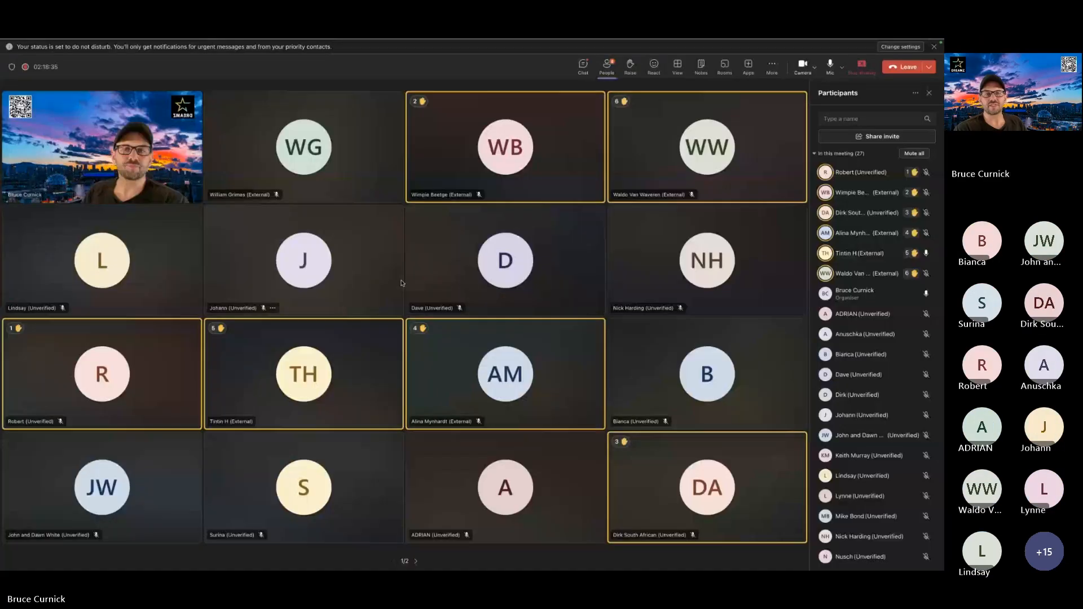
Return from the meeting window to the duplicated card and replace its title with the co-owner's full name.
key("ctrl+Up")
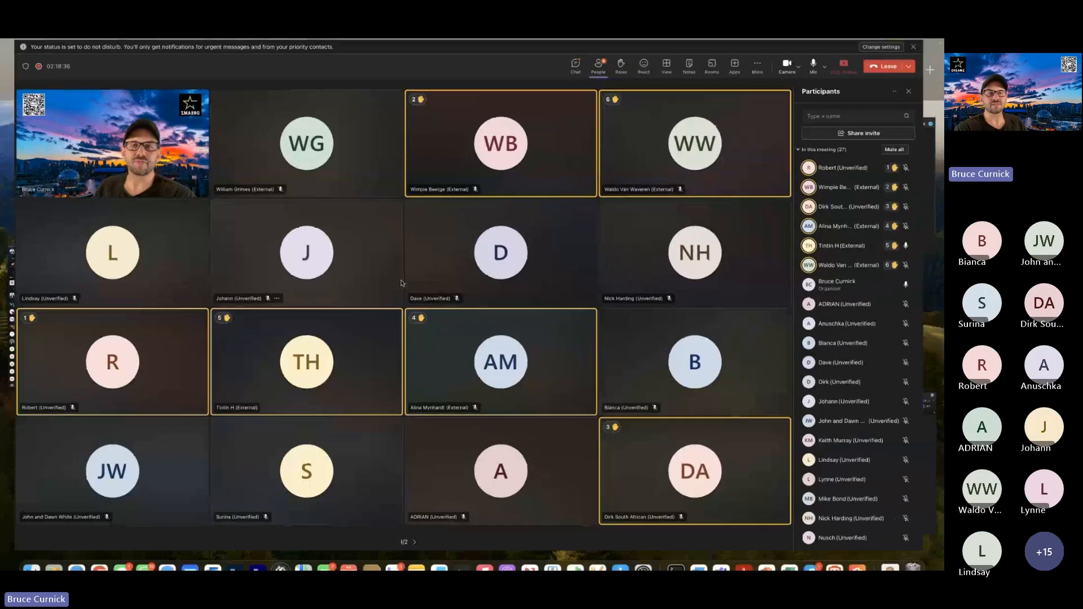
left_click(300, 78)
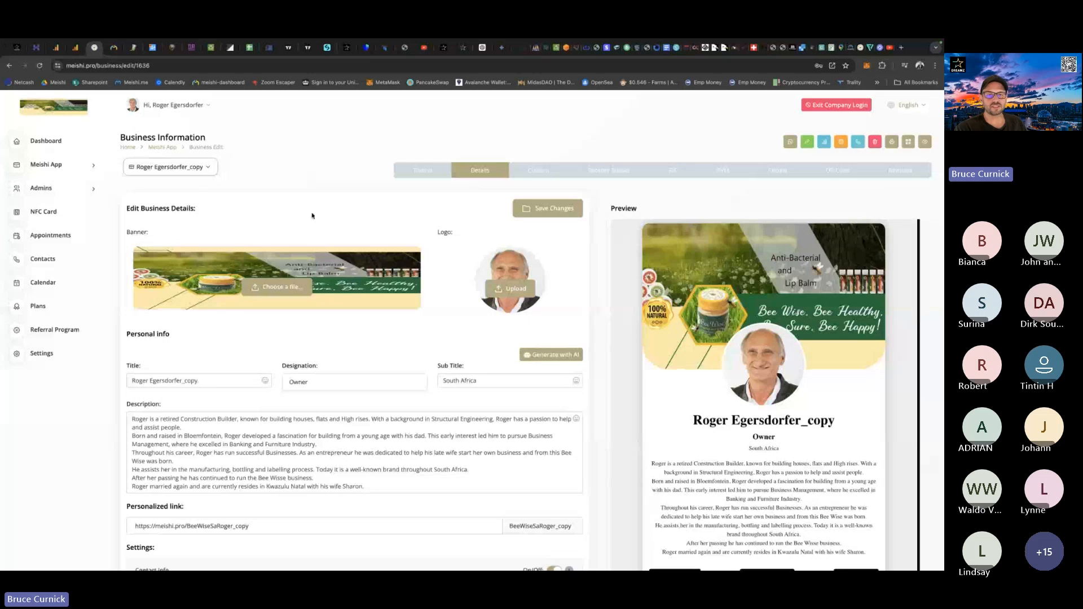
scroll(337, 377, "down", 1)
left_click(201, 351)
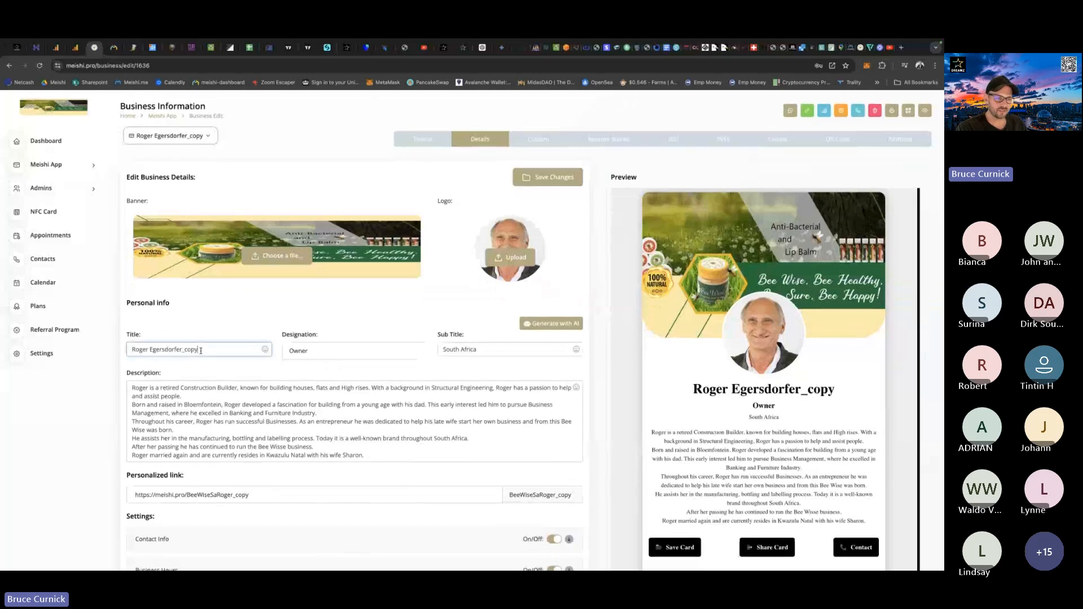
key("BackSpace")
key("BackSpace")
key("BackSpace")
key("BackSpace")
key("BackSpace")
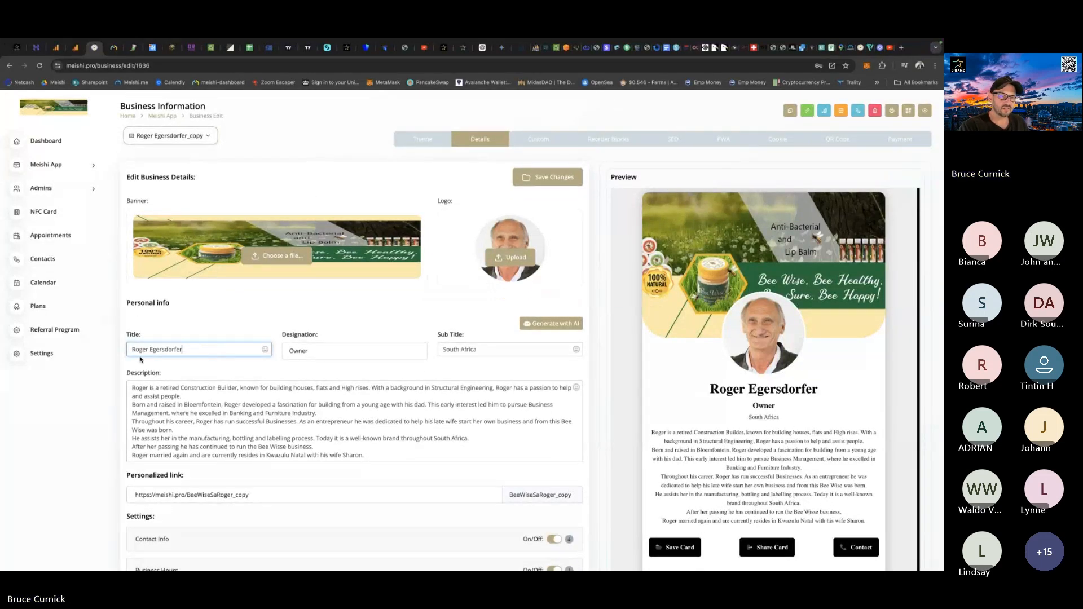
key("BackSpace")
key("BackSpace")
key("BackSpace")
key("BackSpace")
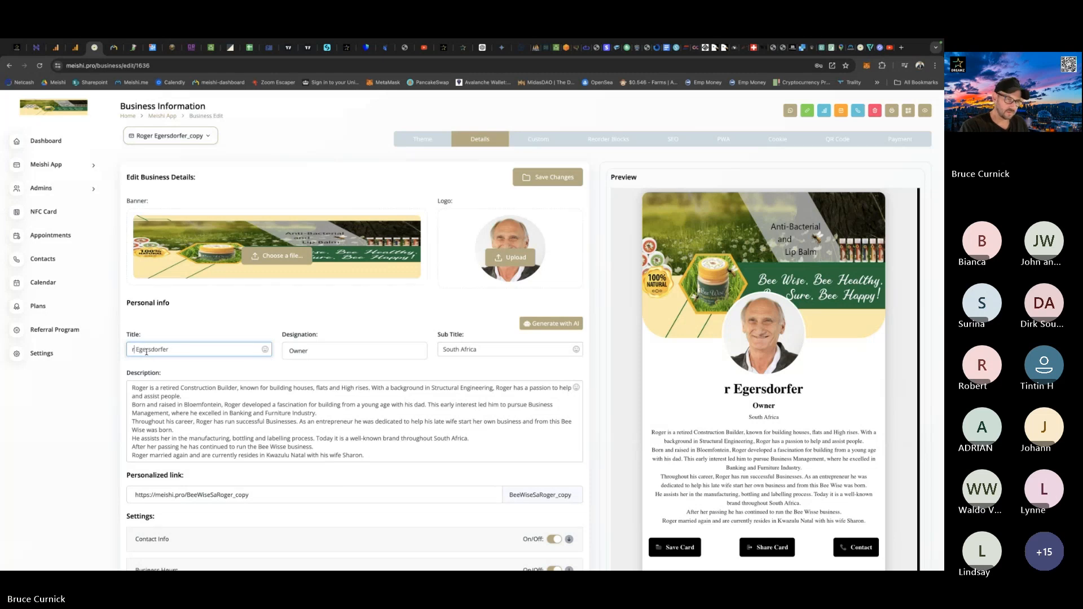
key("BackSpace")
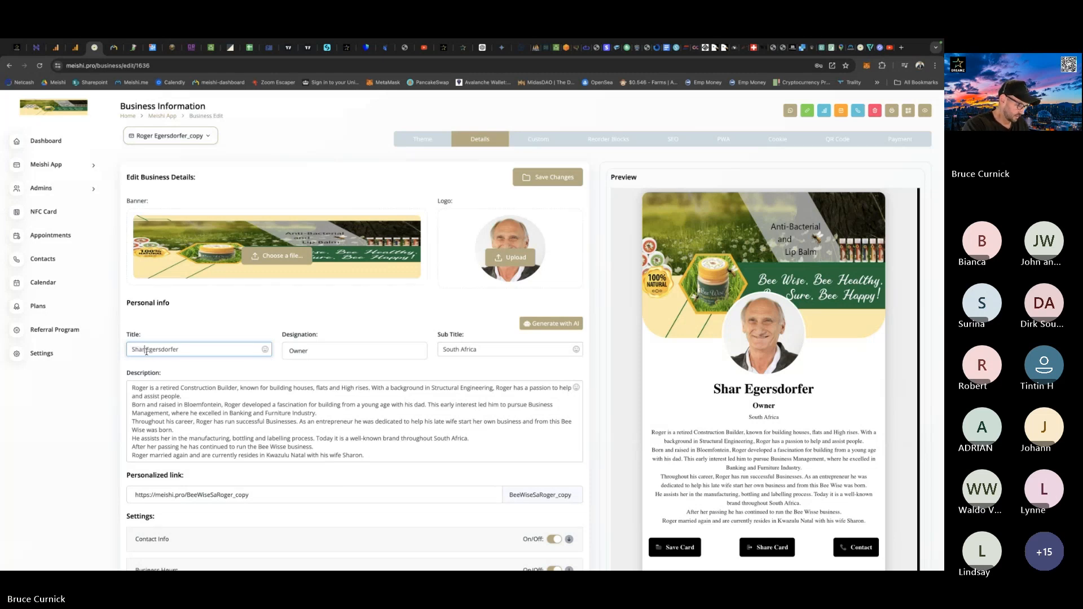
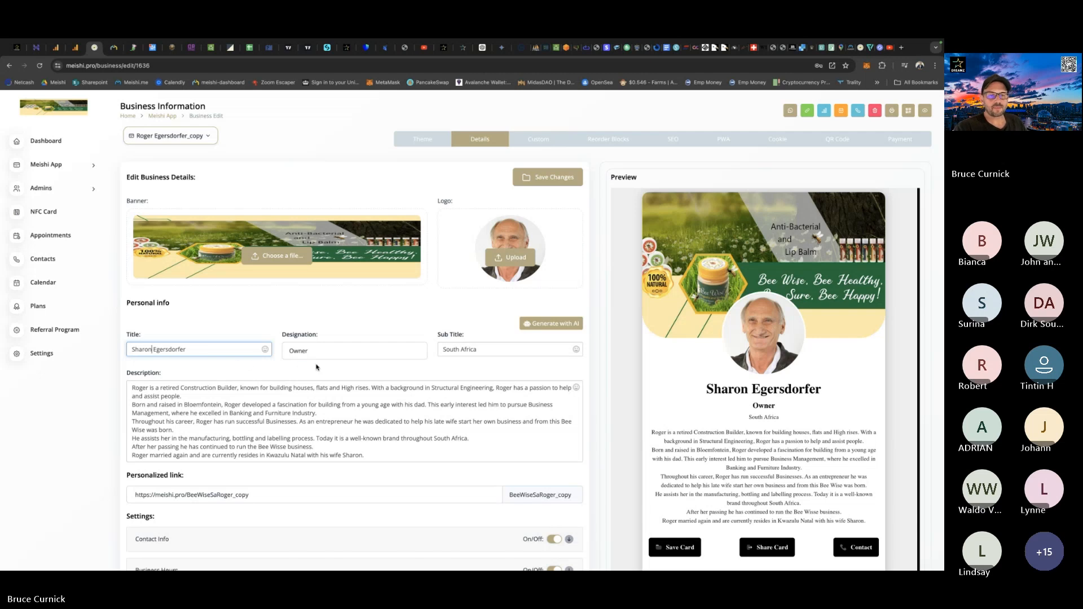
Set the card's designation to "Co - Owner".
left_click(290, 350)
type("C")
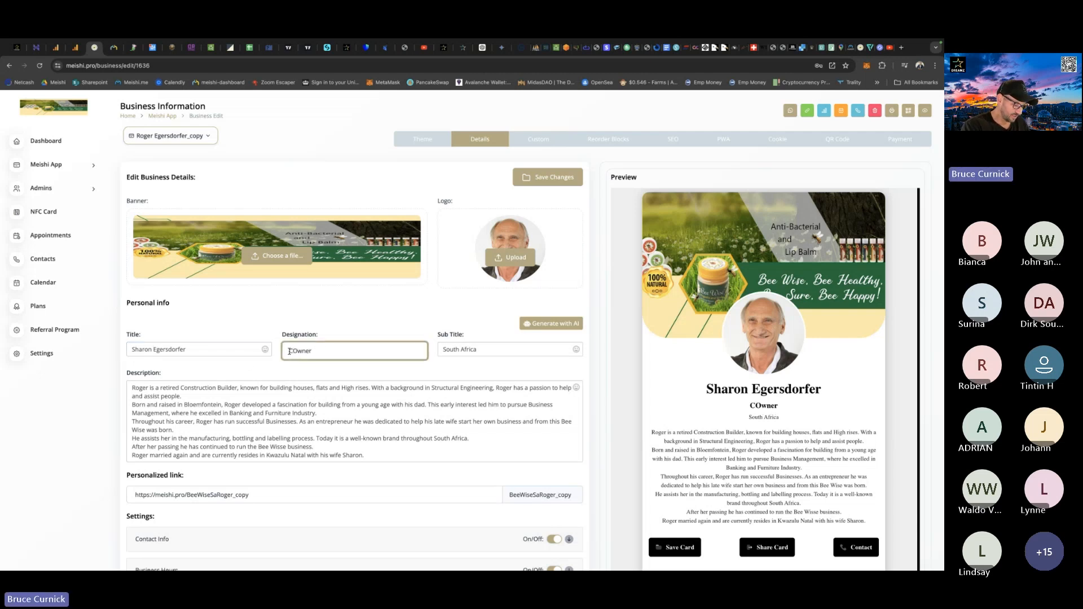
type("o -")
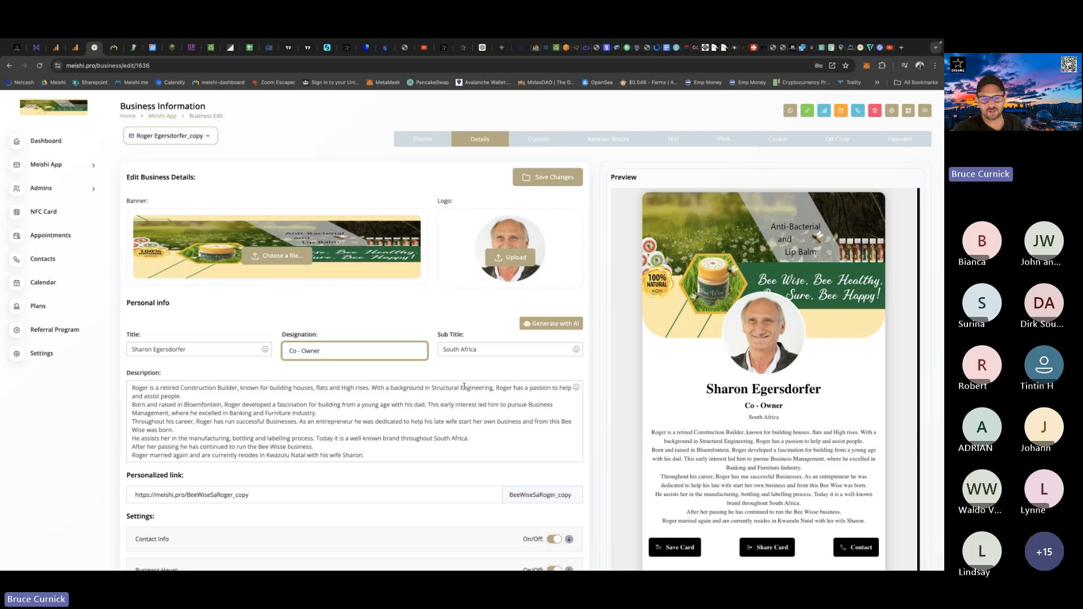
Change the card's personalized link to "BeeWise" followed directly by the co-owner's first name.
scroll(585, 437, "down", 1)
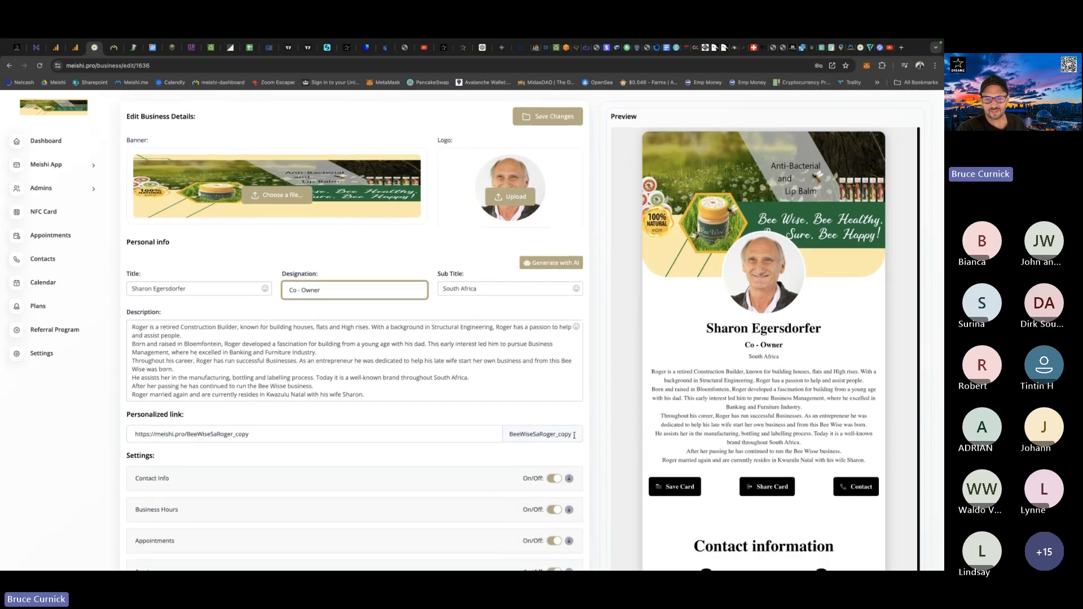
left_click(574, 435)
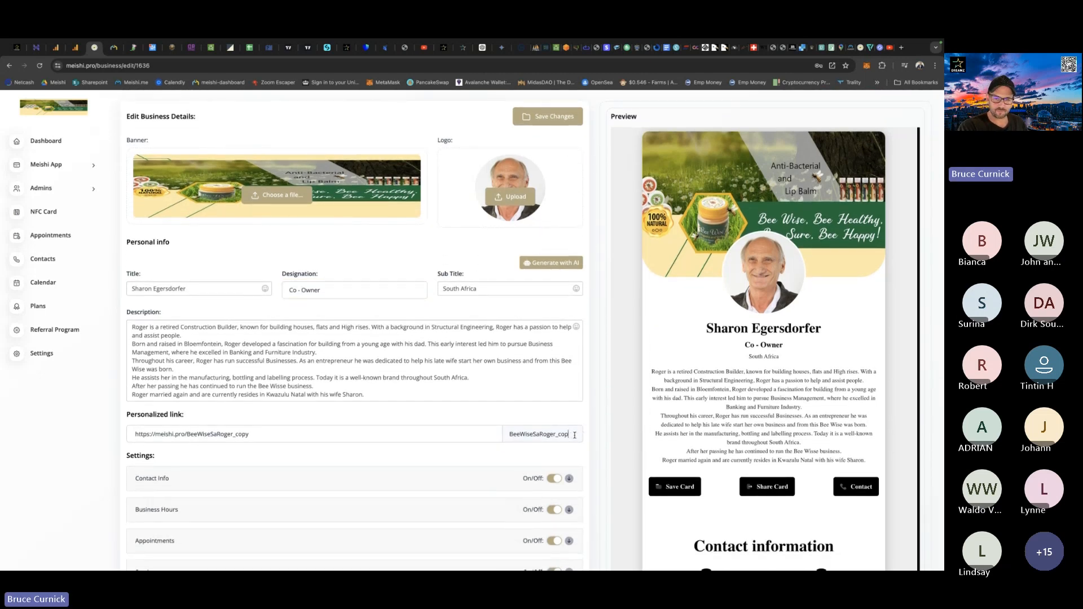
key("BackSpace")
key("BackSpace")
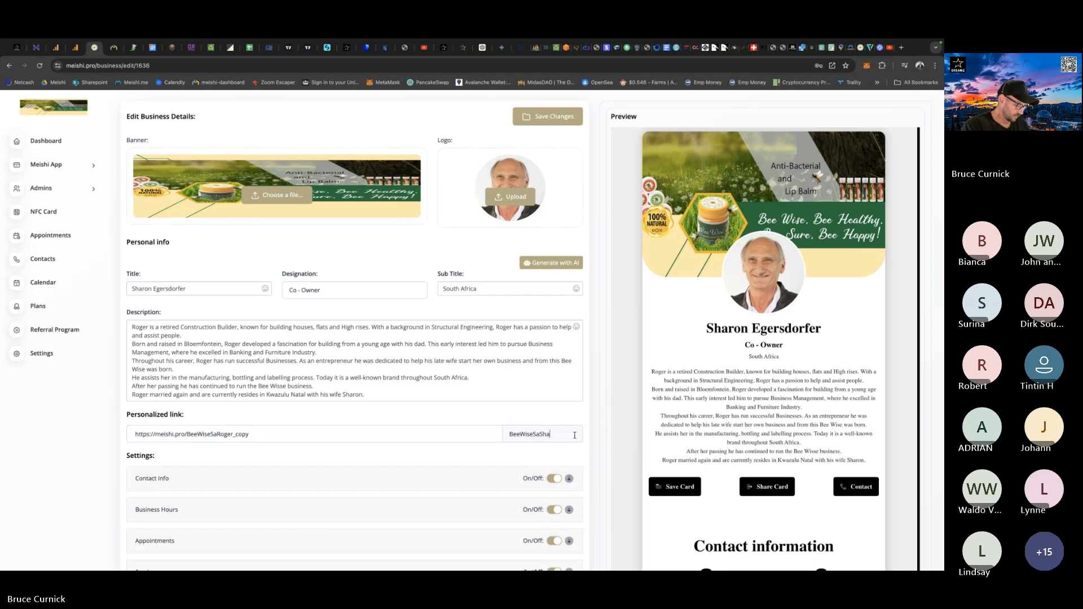
type("Sharon")
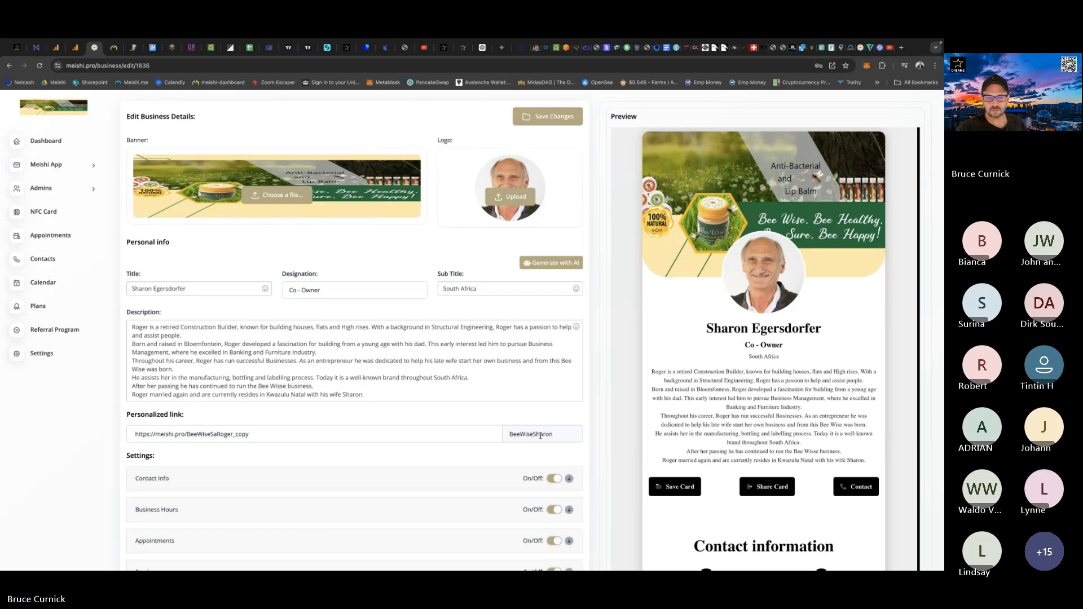
type("Sa")
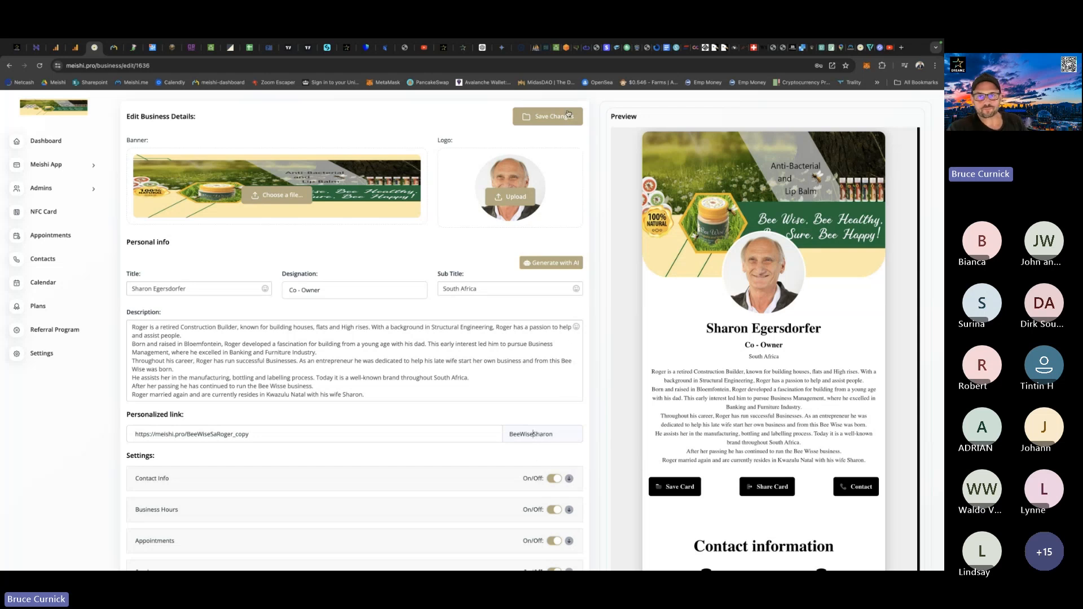
Replace the portrait with the round Bee Wise flower logo and save the card's changes.
left_click(508, 197)
double_click(505, 264)
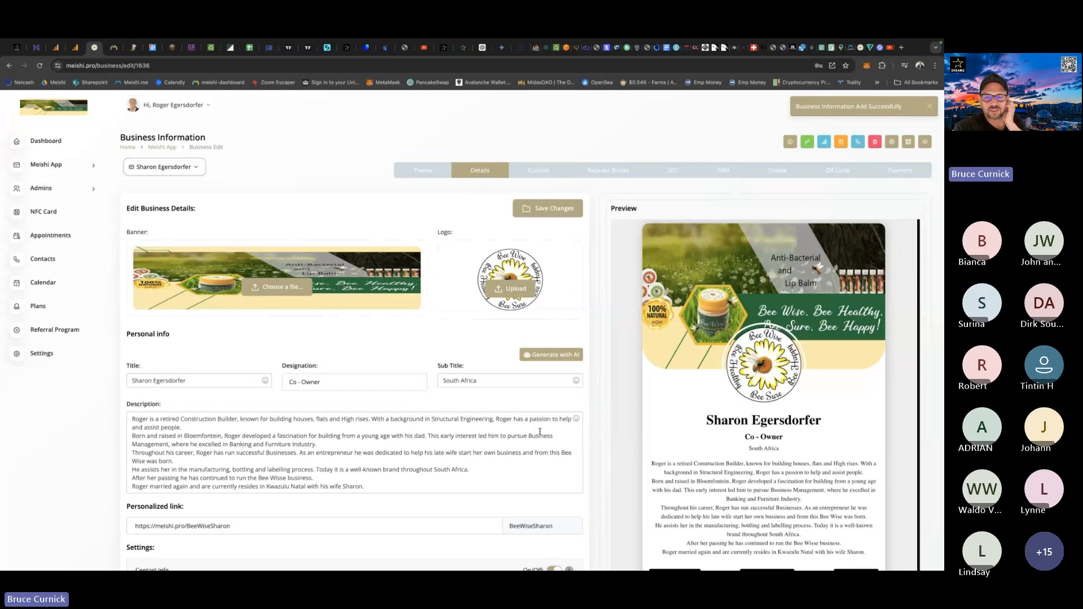
Expand the Contact Info section and examine the card's phone and e-mail entries.
scroll(596, 422, "down", 4)
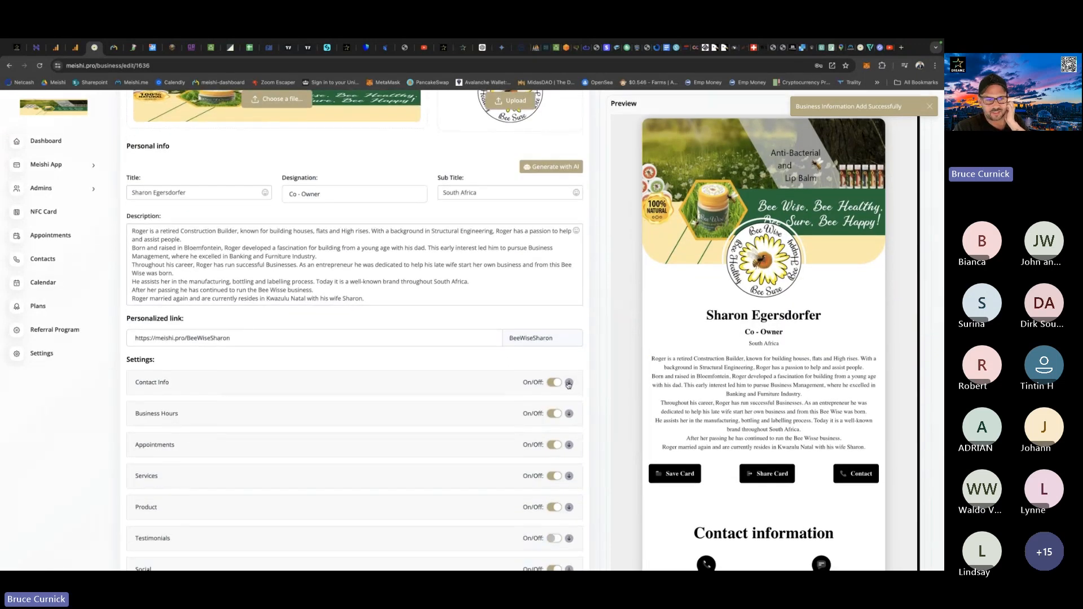
left_click(569, 383)
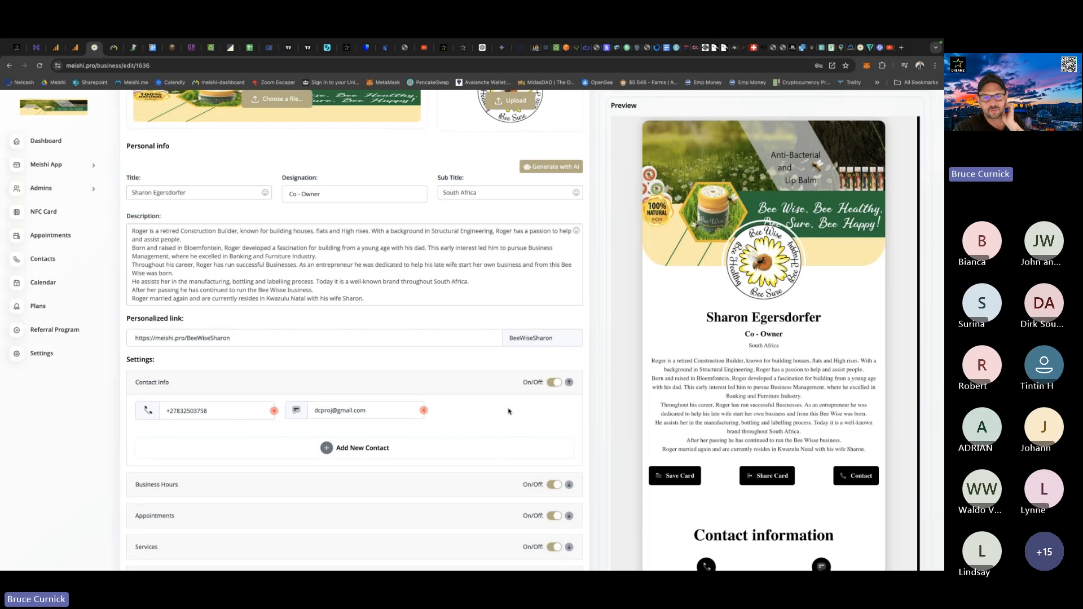
scroll(587, 401, "up", 4)
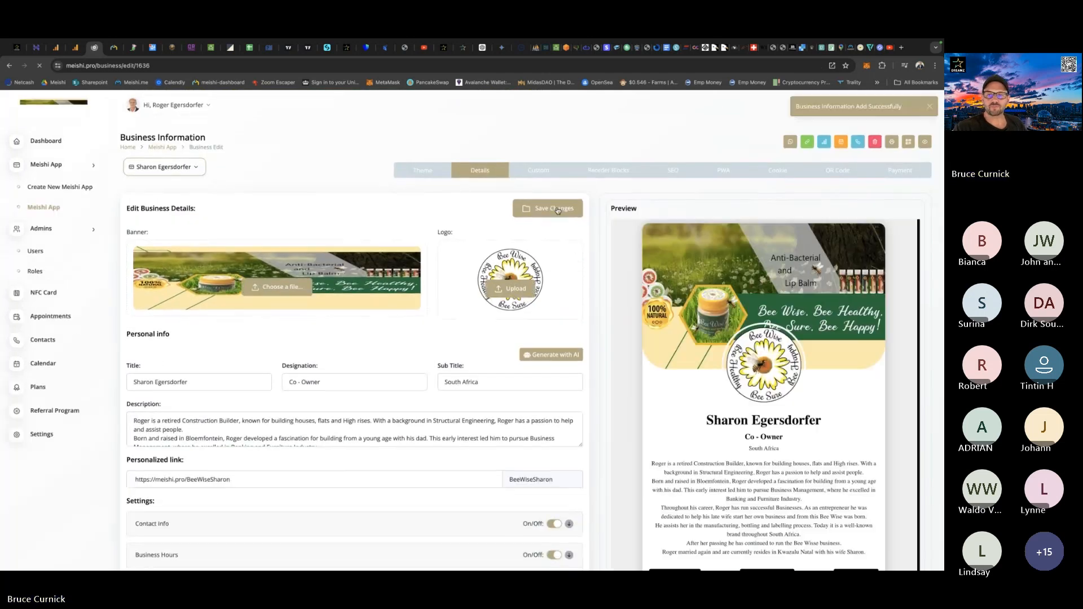
Reopen the co-owner's card for editing from the list of Meishi cards and look over the available themes.
left_click(50, 165)
left_click(43, 208)
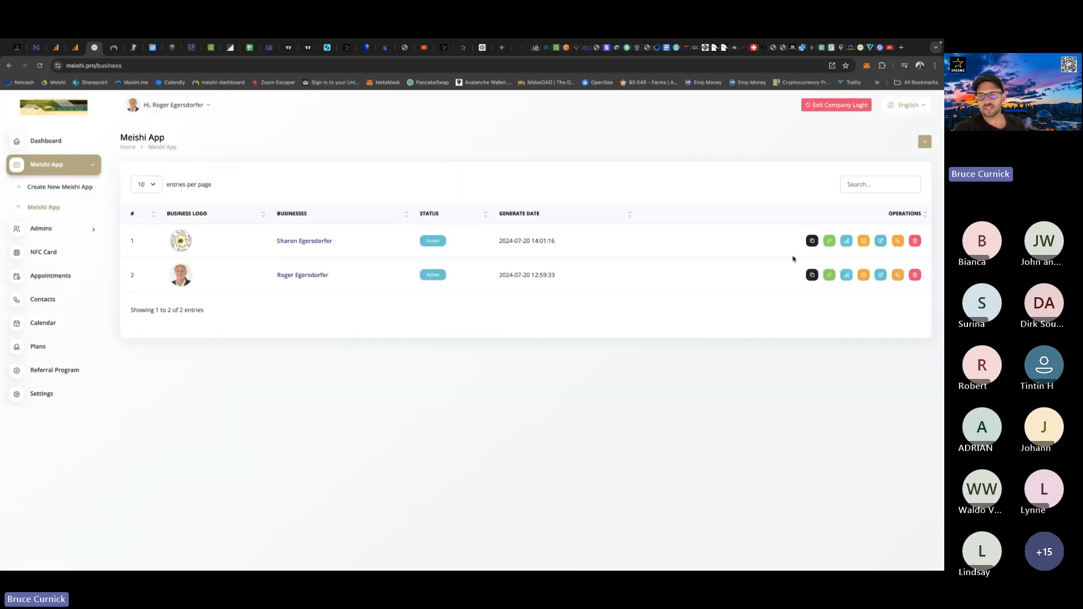
left_click(880, 242)
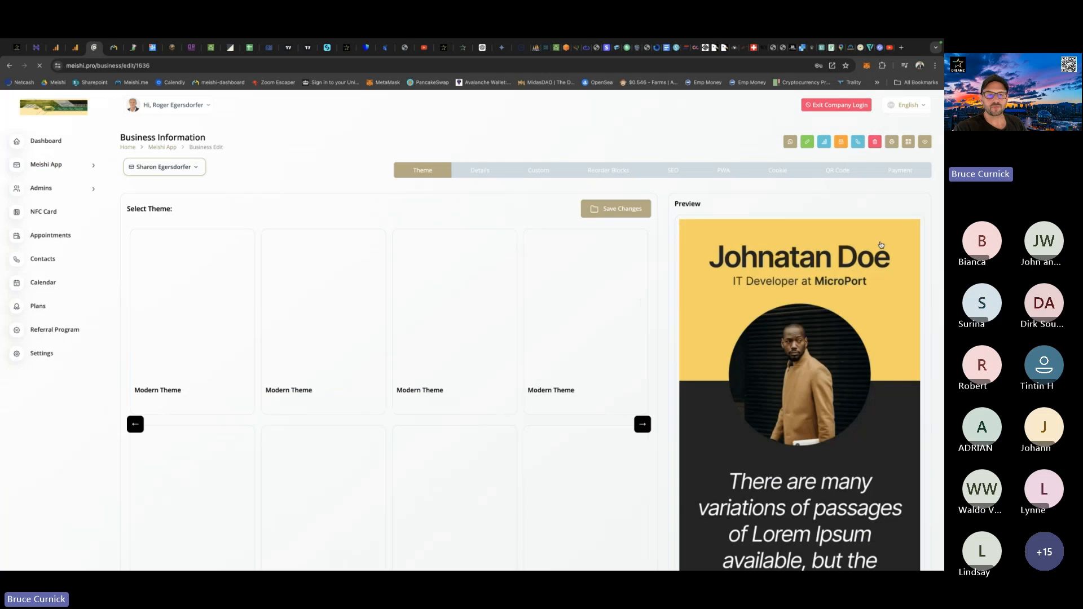
scroll(519, 333, "down", 3)
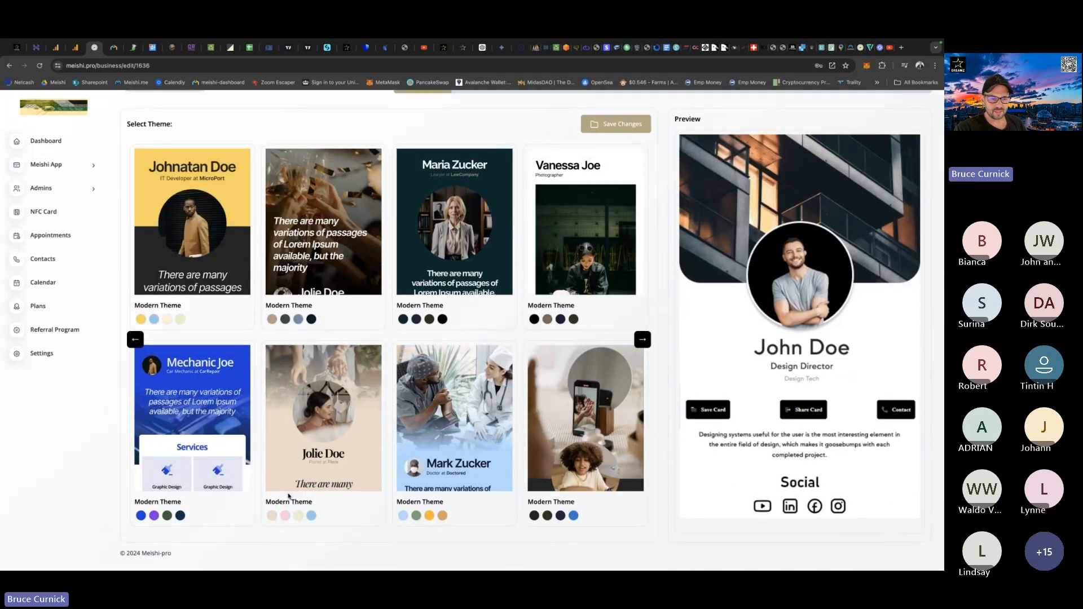
Check the Bee Wise website's colours, apply the beige variant of the florist Modern Theme to the co-owner's card, and save it.
left_click(859, 48)
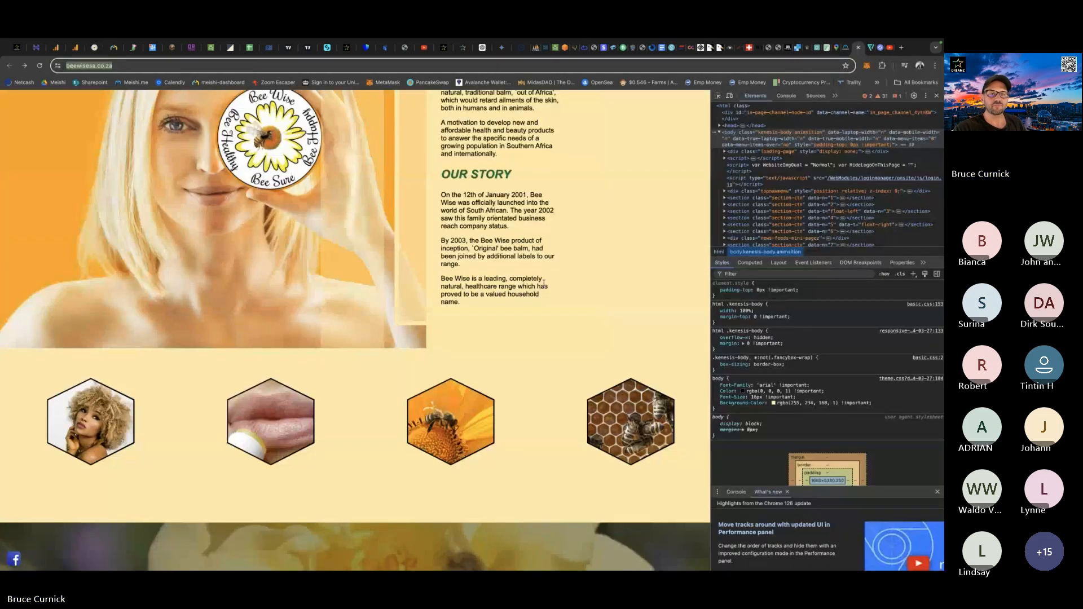
scroll(543, 284, "up", 20)
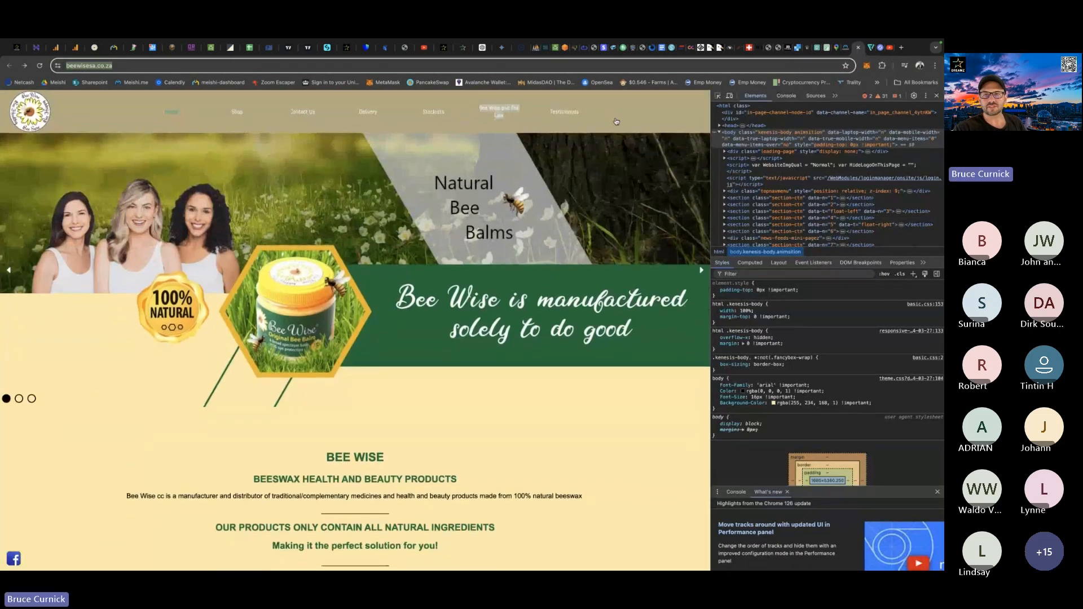
left_click(96, 48)
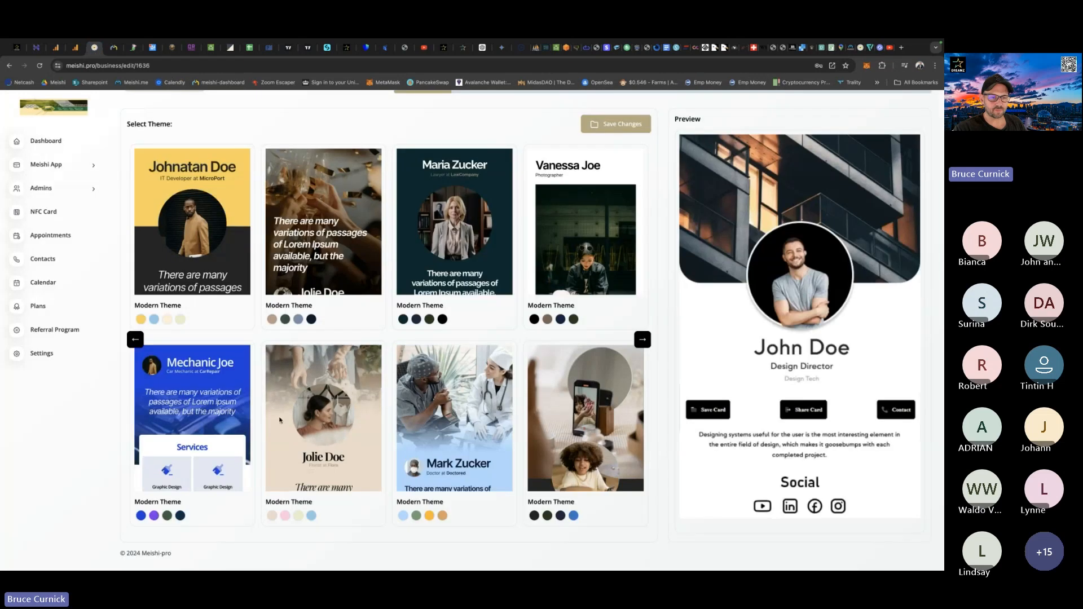
left_click(271, 517)
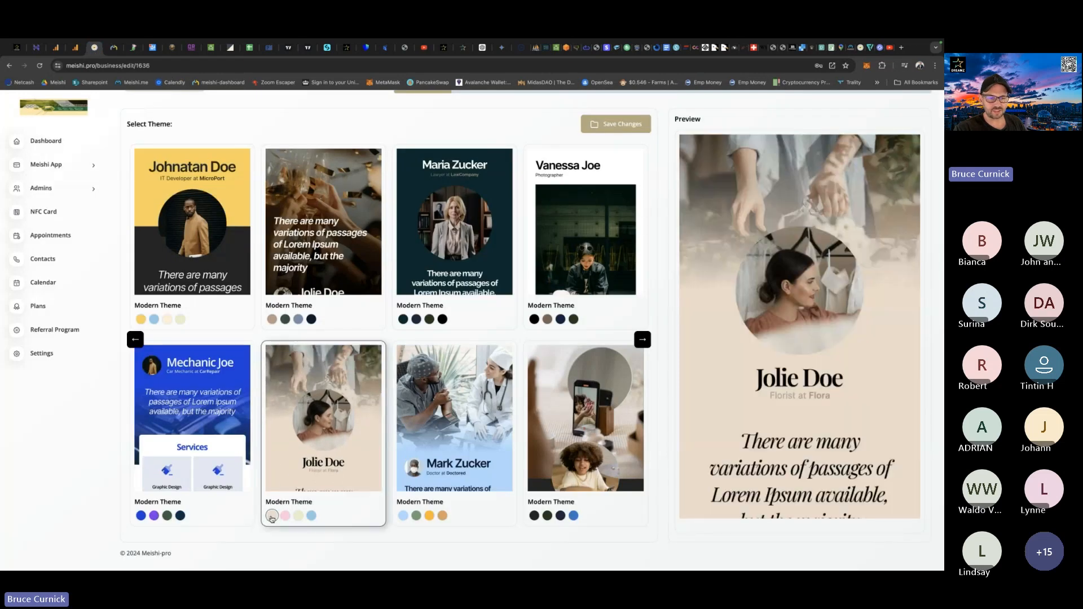
scroll(522, 388, "up", 5)
left_click(624, 212)
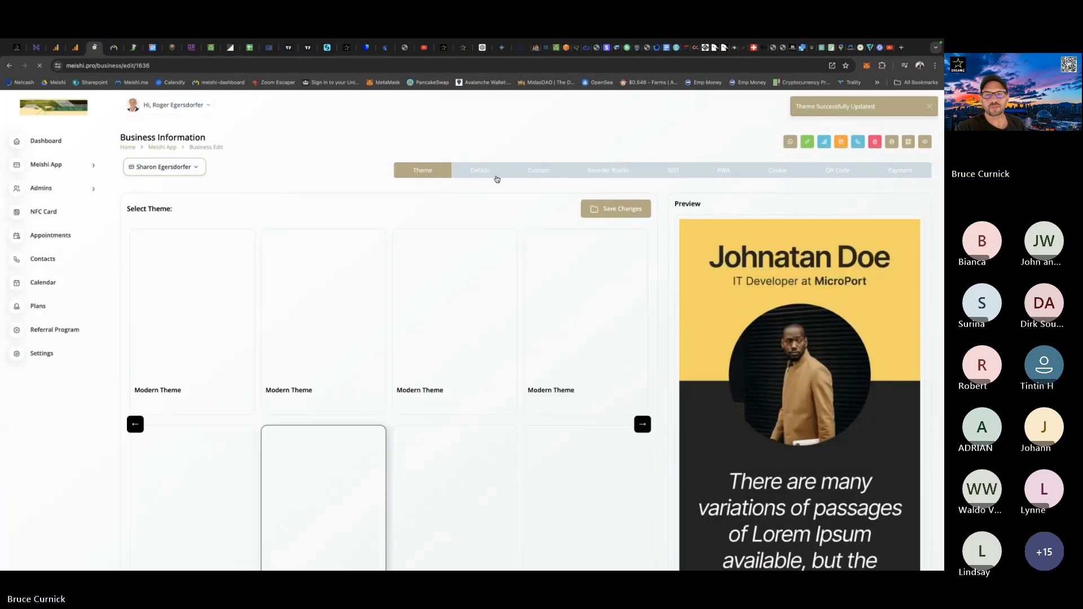
Turn off the Product section in the co-owner's card details and save the changes.
left_click(477, 171)
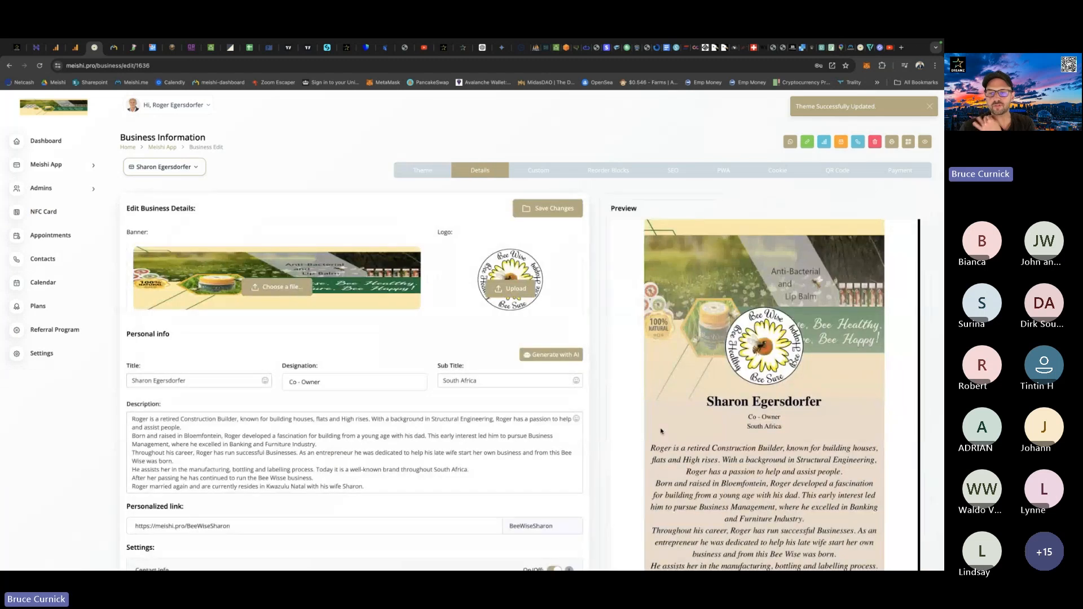
scroll(662, 432, "down", 10)
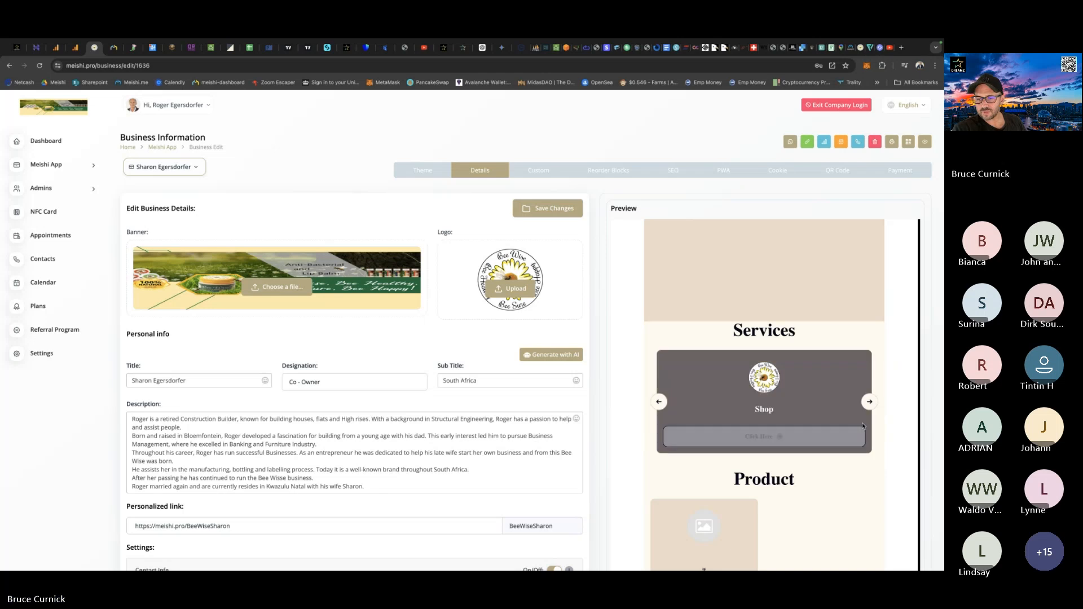
scroll(705, 434, "down", 2)
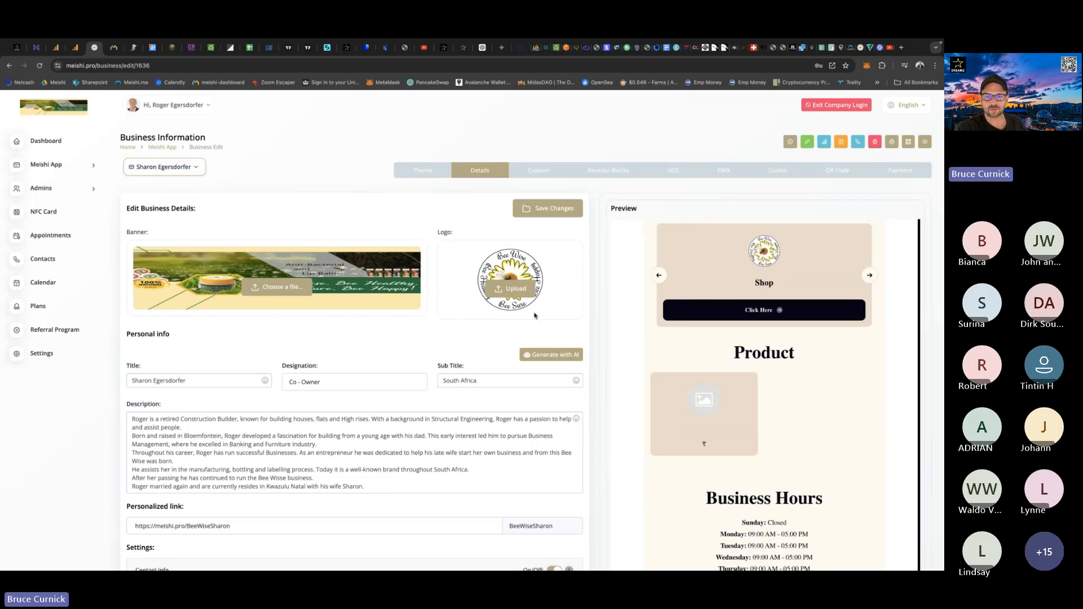
scroll(535, 315, "down", 6)
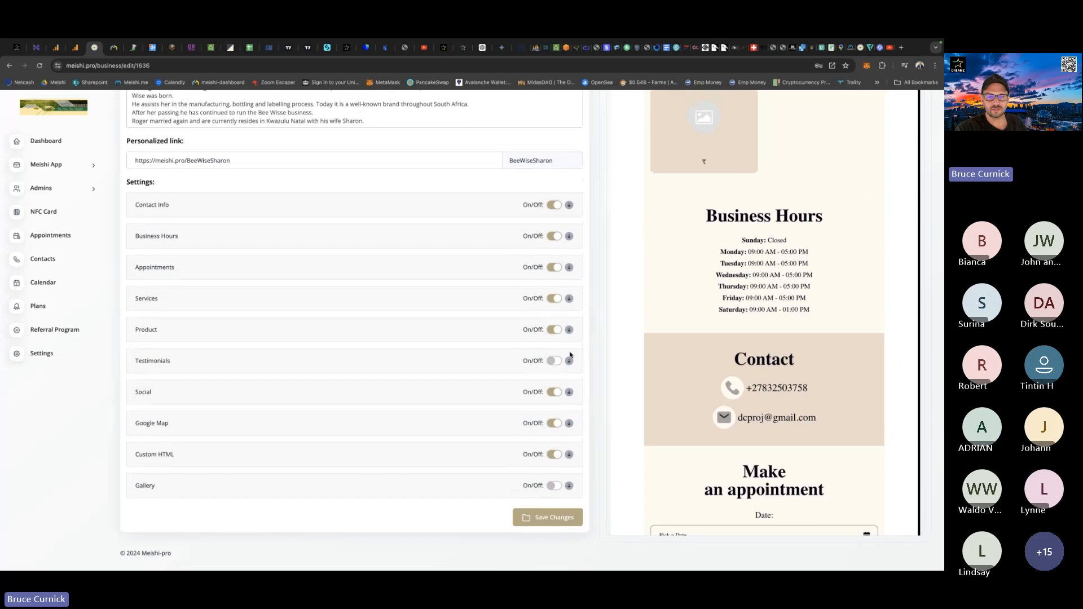
left_click(554, 330)
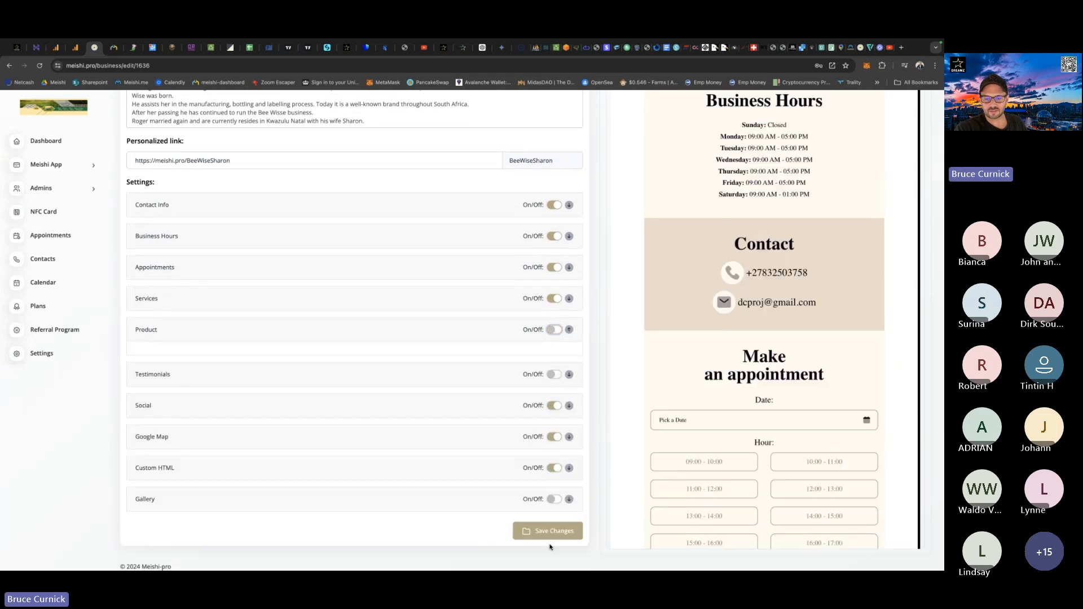
left_click(547, 532)
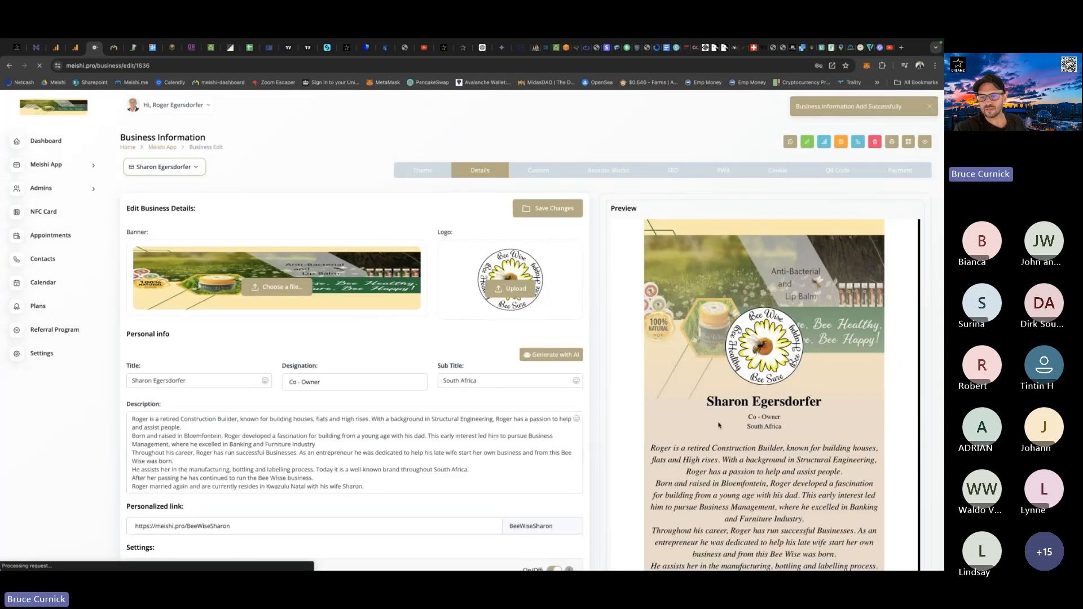
Examine the card preview's service slides, appointment form, social links, More buttons and map.
scroll(663, 402, "down", 10)
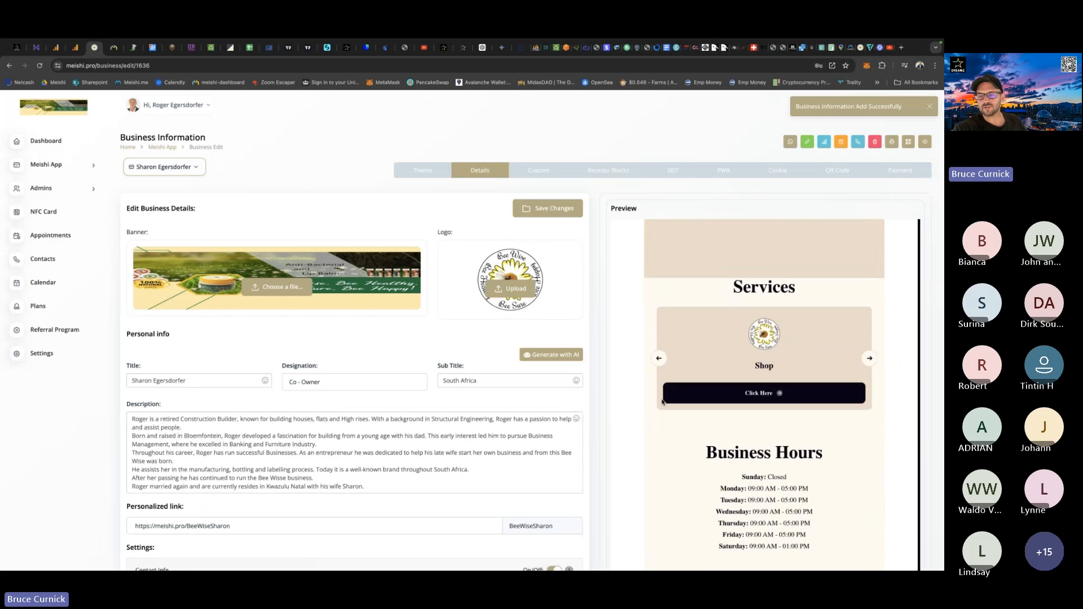
left_click(869, 362)
left_click(869, 362)
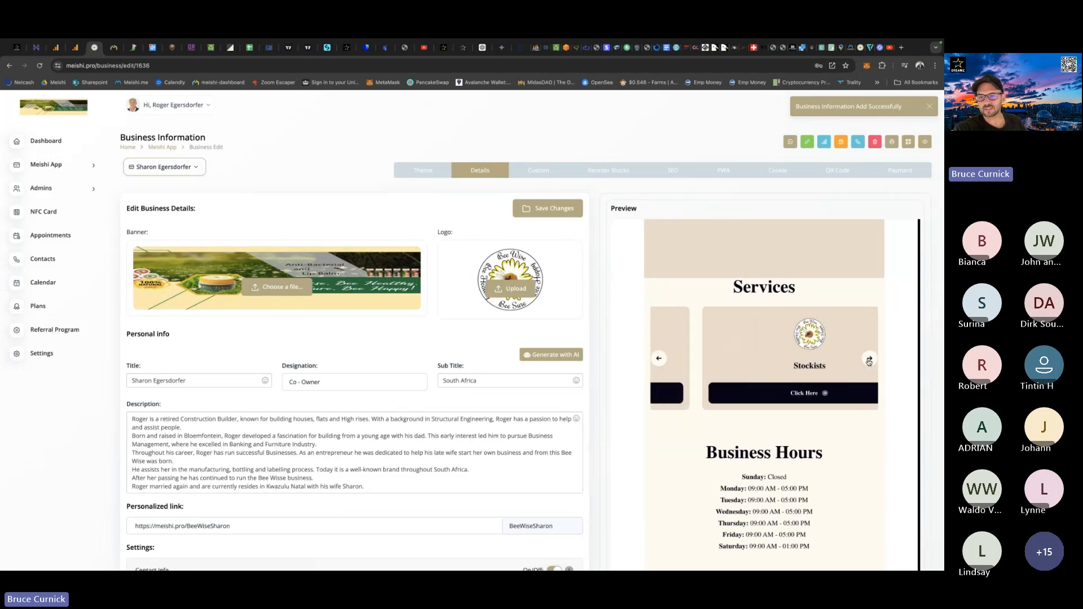
left_click(869, 362)
left_click(869, 360)
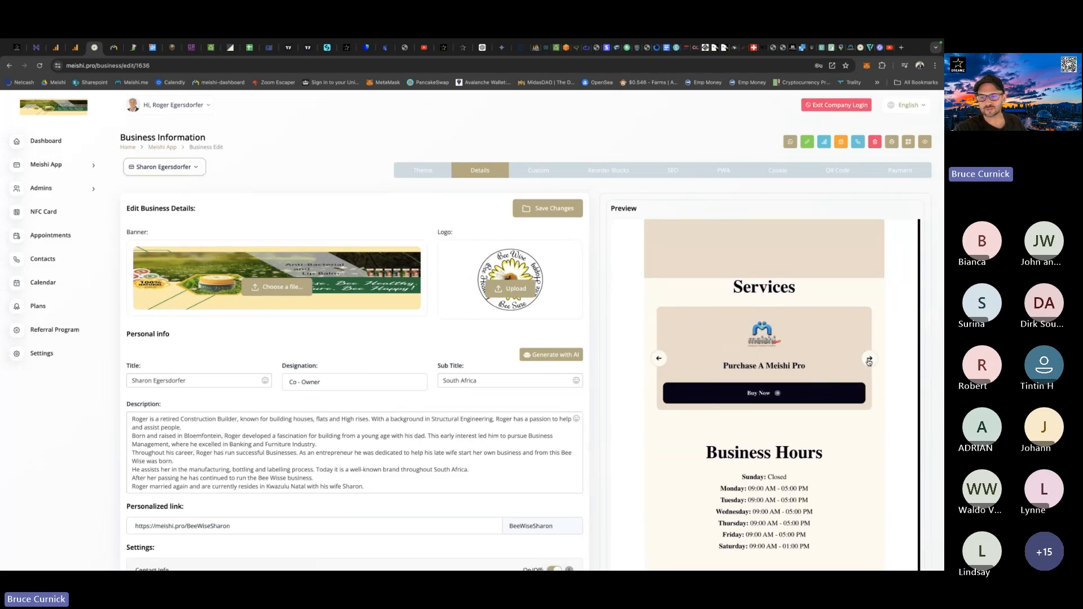
left_click(869, 360)
scroll(655, 438, "down", 10)
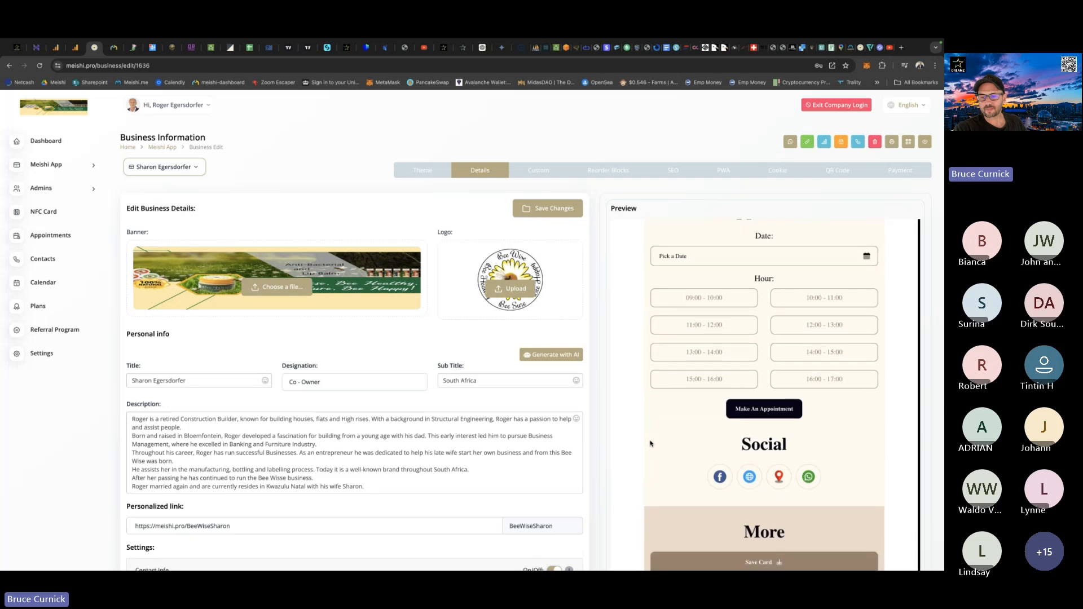
scroll(651, 444, "up", 3)
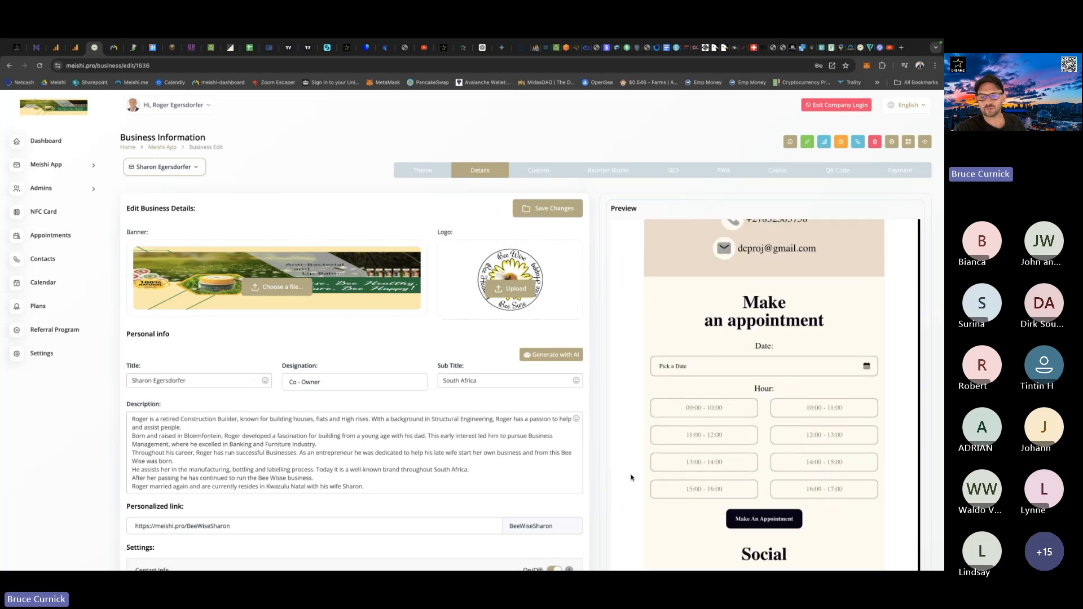
scroll(630, 478, "down", 10)
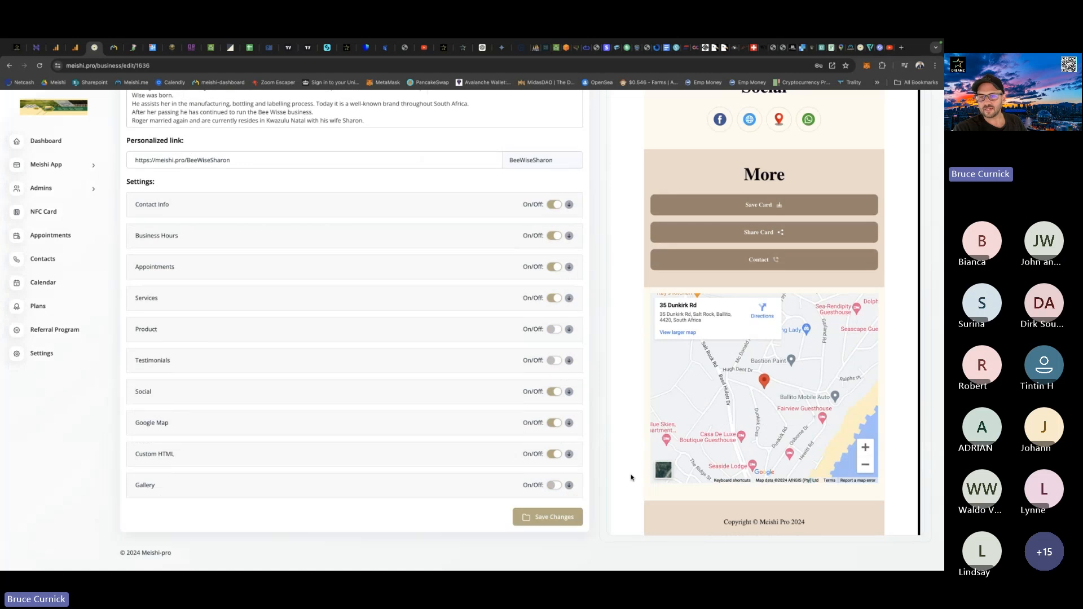
scroll(631, 478, "up", 3)
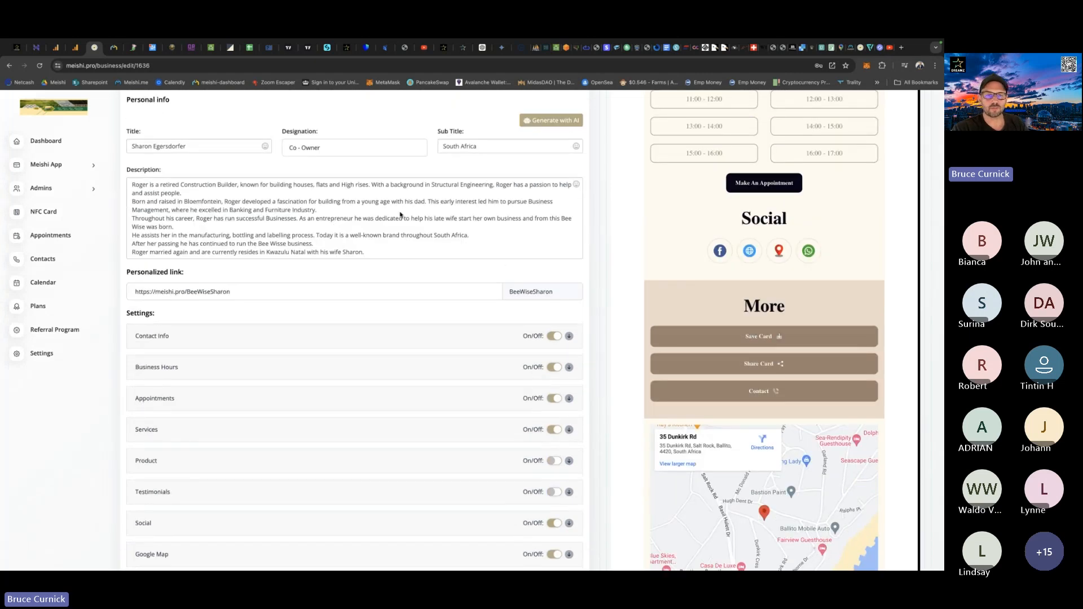
scroll(546, 318, "up", 5)
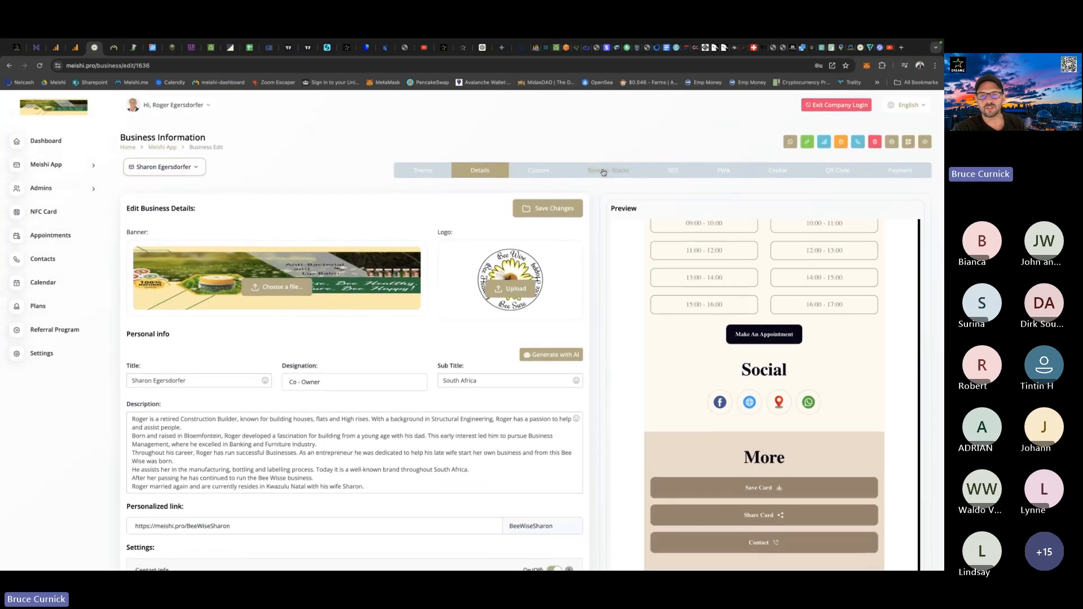
Reorder the card's blocks to start with More, Contact Info, Social, Bussiness Hour, Appointment and Service, and save the order.
left_click(606, 170)
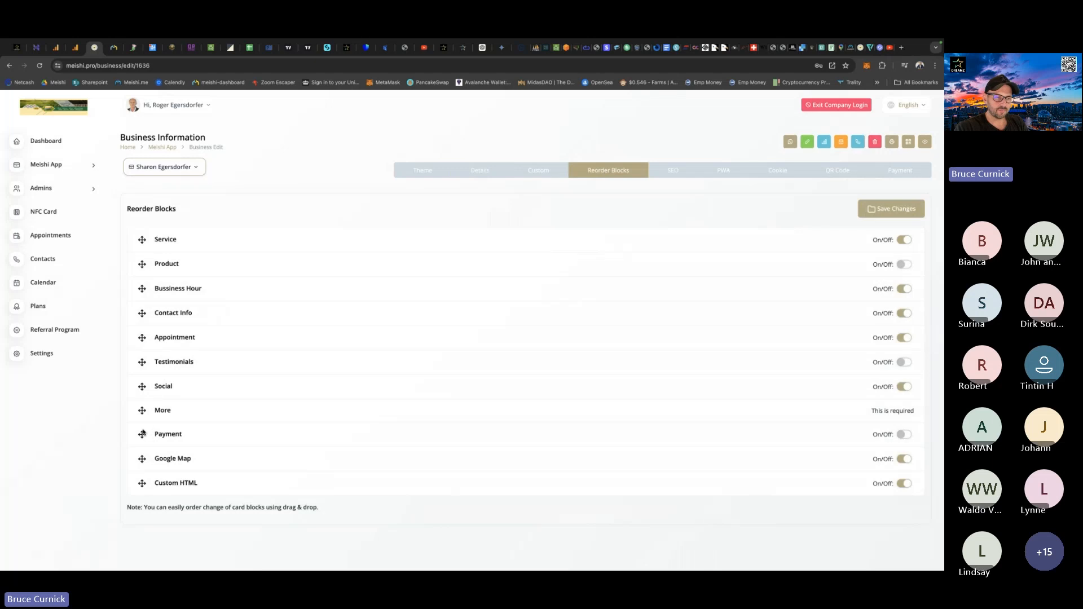
left_click_drag(141, 412, 146, 239)
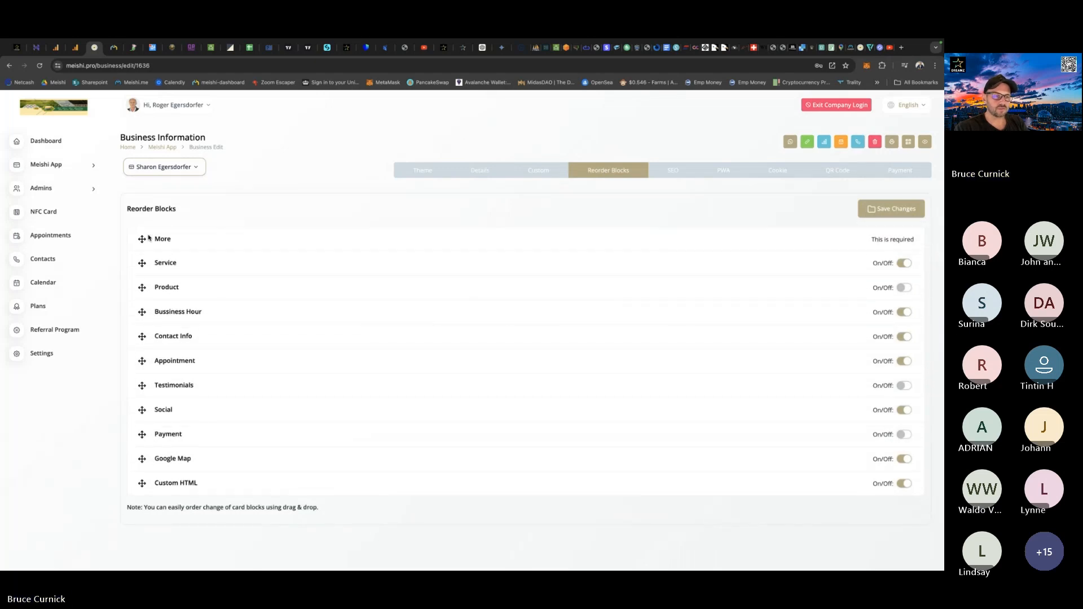
left_click_drag(143, 338, 142, 263)
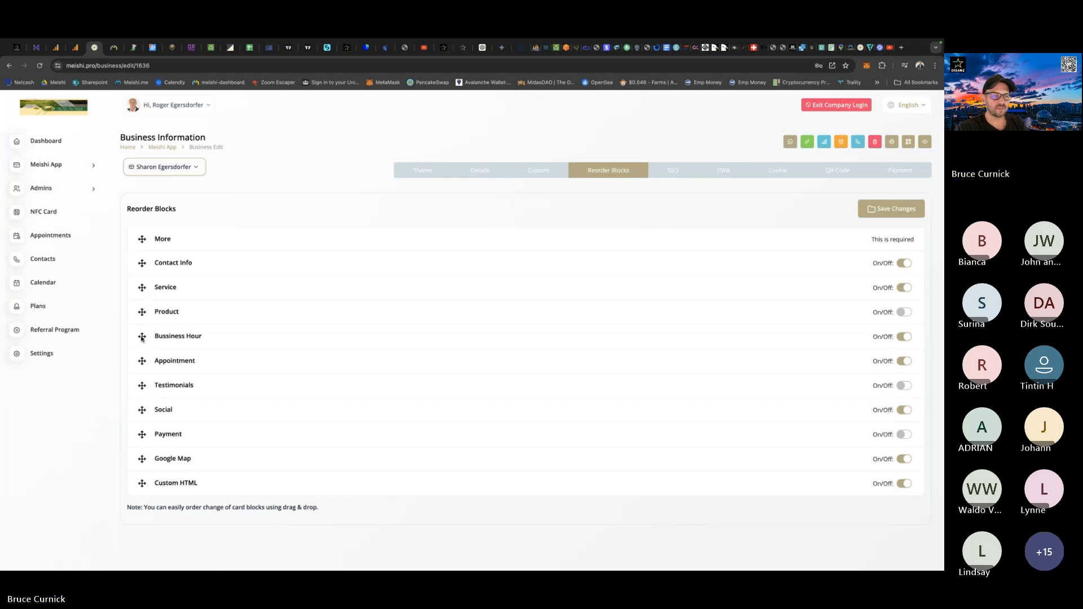
left_click_drag(140, 418, 137, 279)
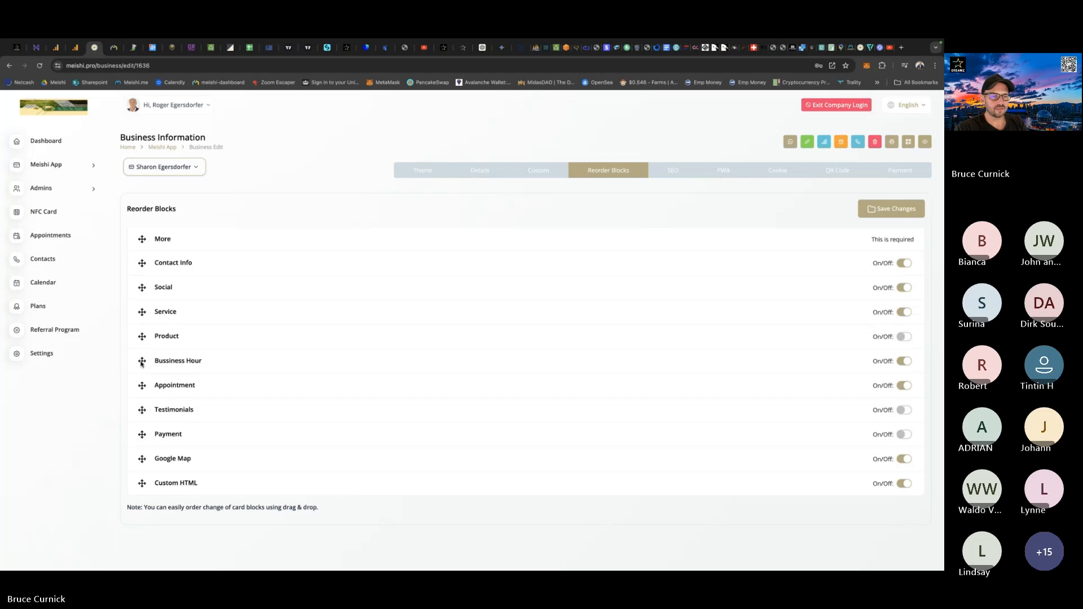
left_click_drag(141, 364, 142, 310)
left_click_drag(142, 386, 143, 334)
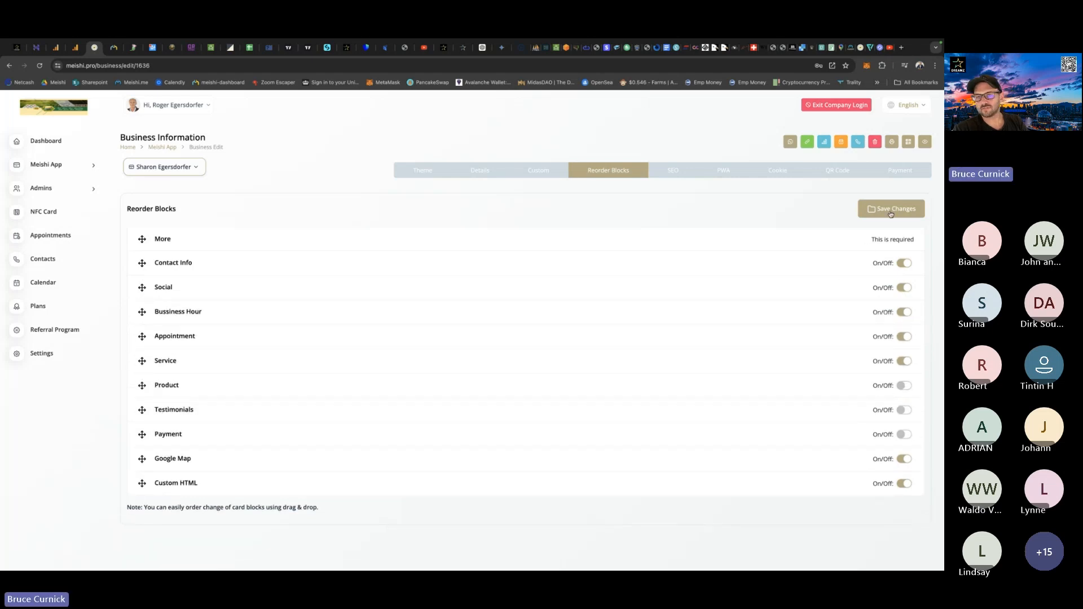
left_click(871, 210)
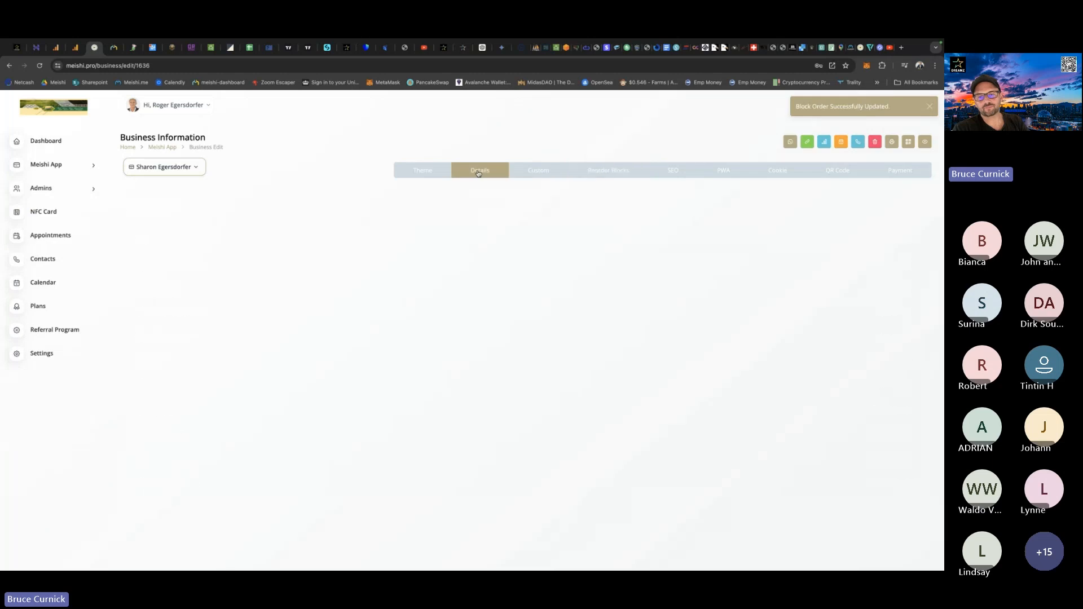
Review the new block order in the co-owner's card preview on the details page.
scroll(664, 348, "down", 15)
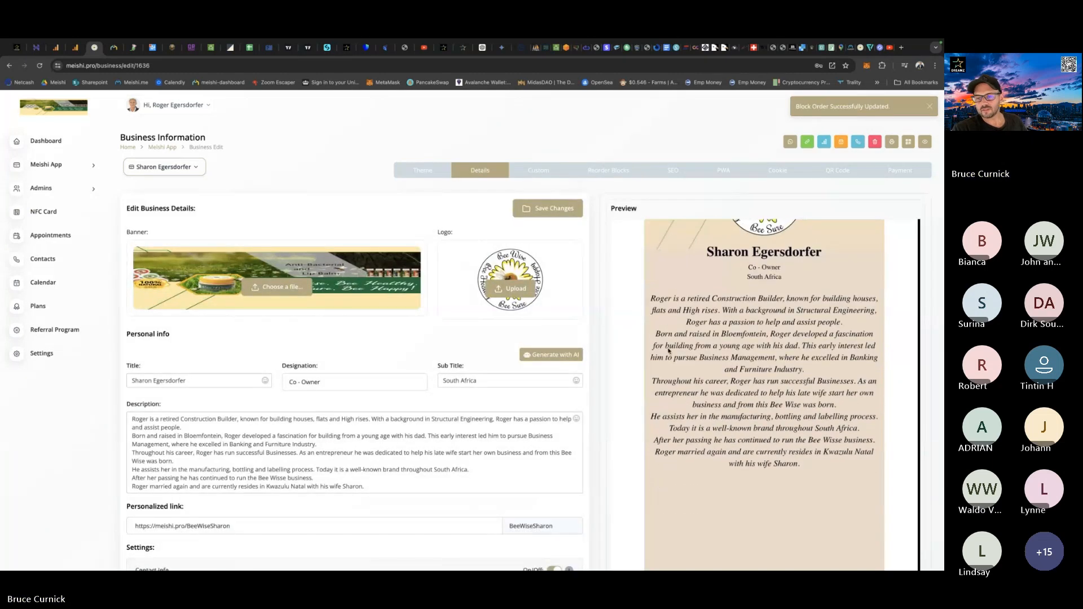
scroll(668, 351, "up", 2)
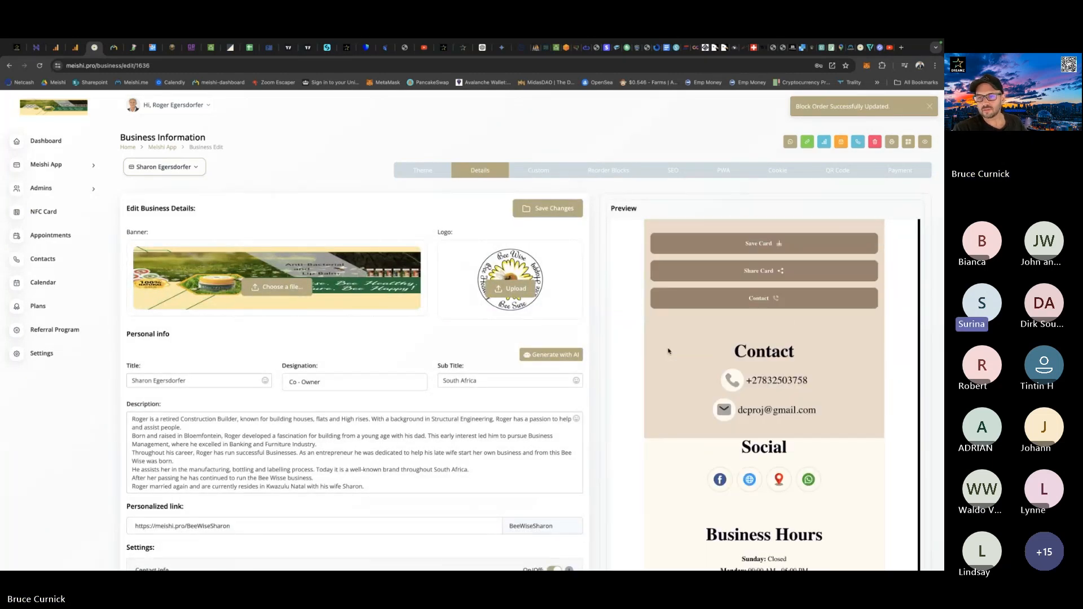
scroll(668, 351, "down", 7)
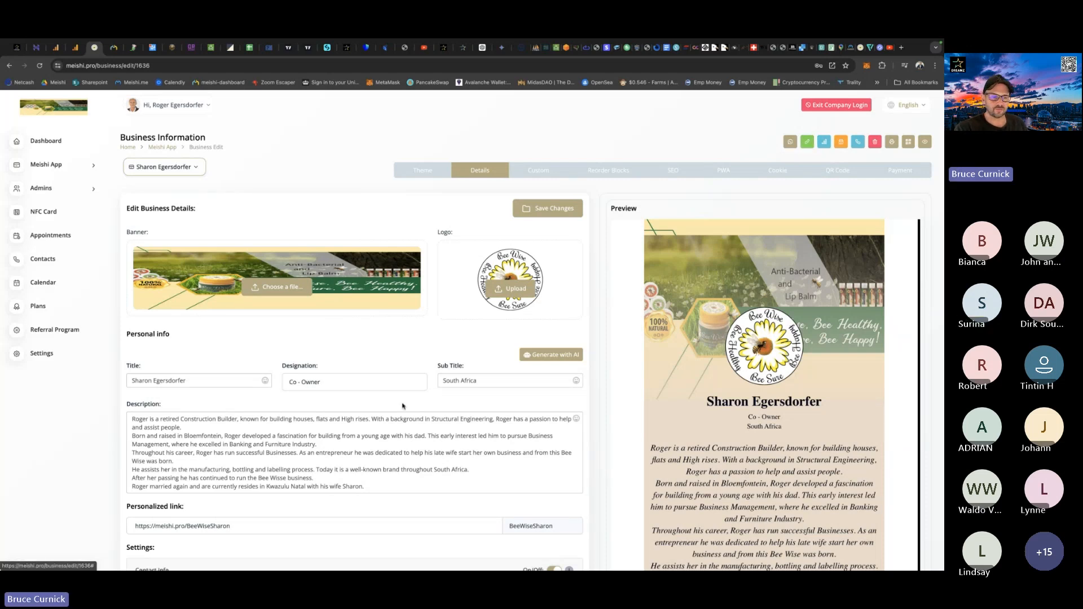
Check the card's personalized link, open the co-owner's public card page, and look over its profile section.
scroll(393, 405, "down", 3)
left_click_drag(233, 393, 133, 388)
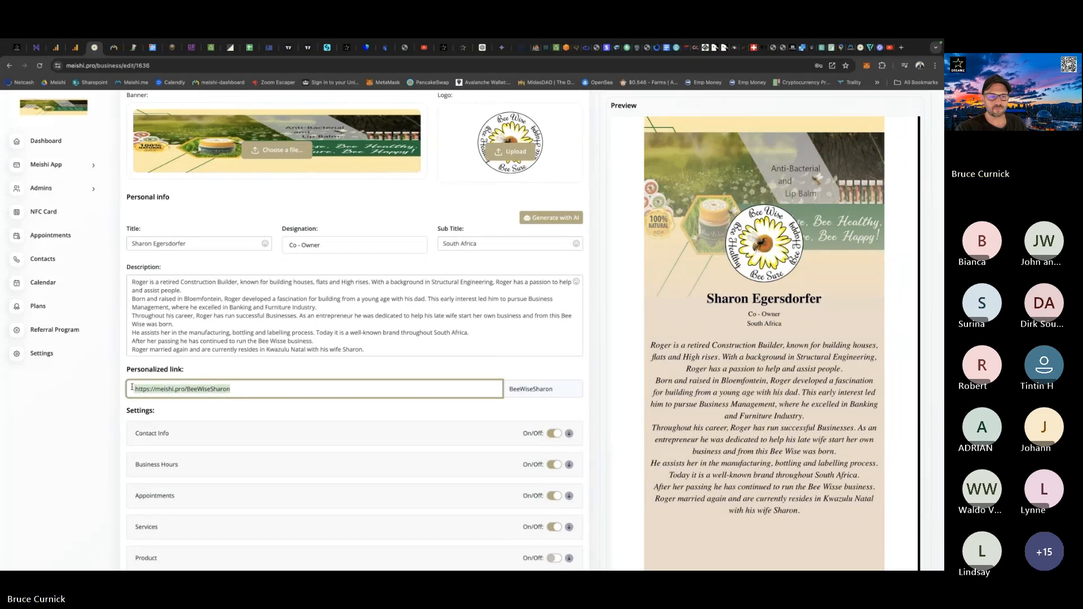
left_click(288, 389)
scroll(439, 389, "up", 3)
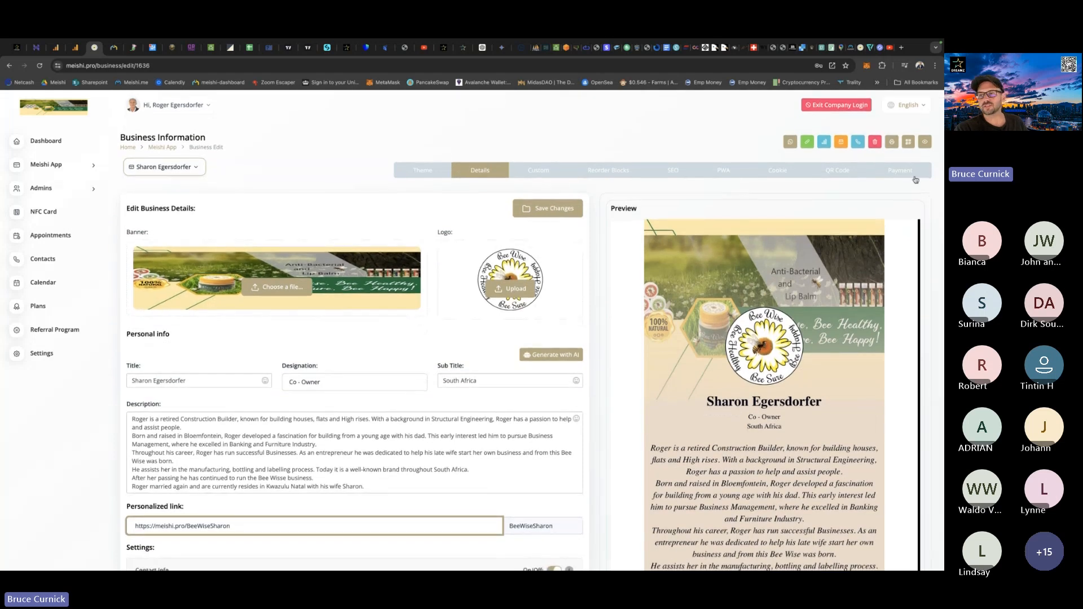
left_click(924, 143)
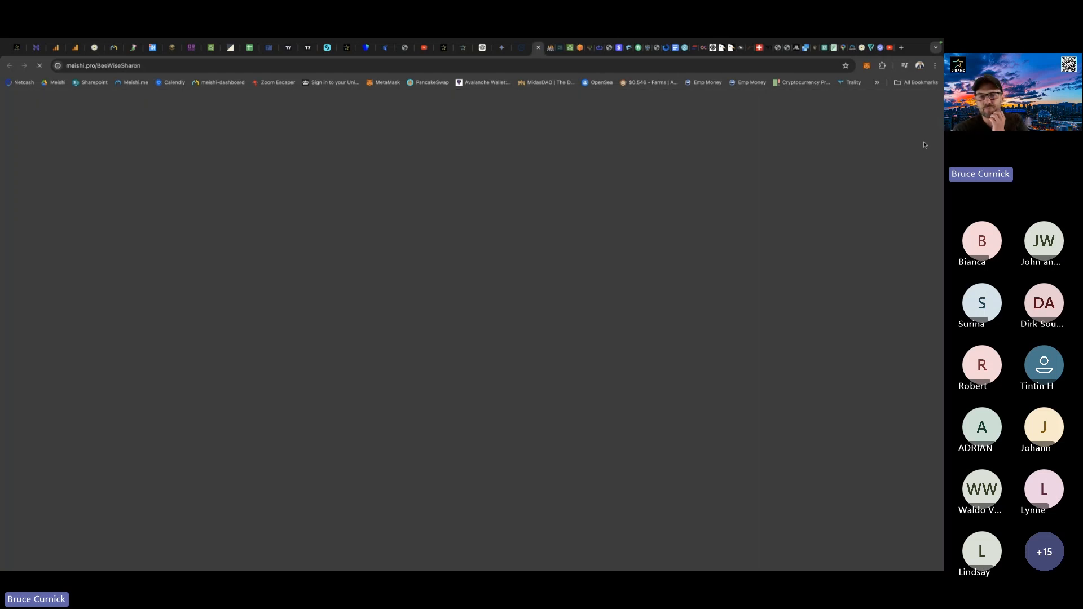
scroll(521, 364, "down", 12)
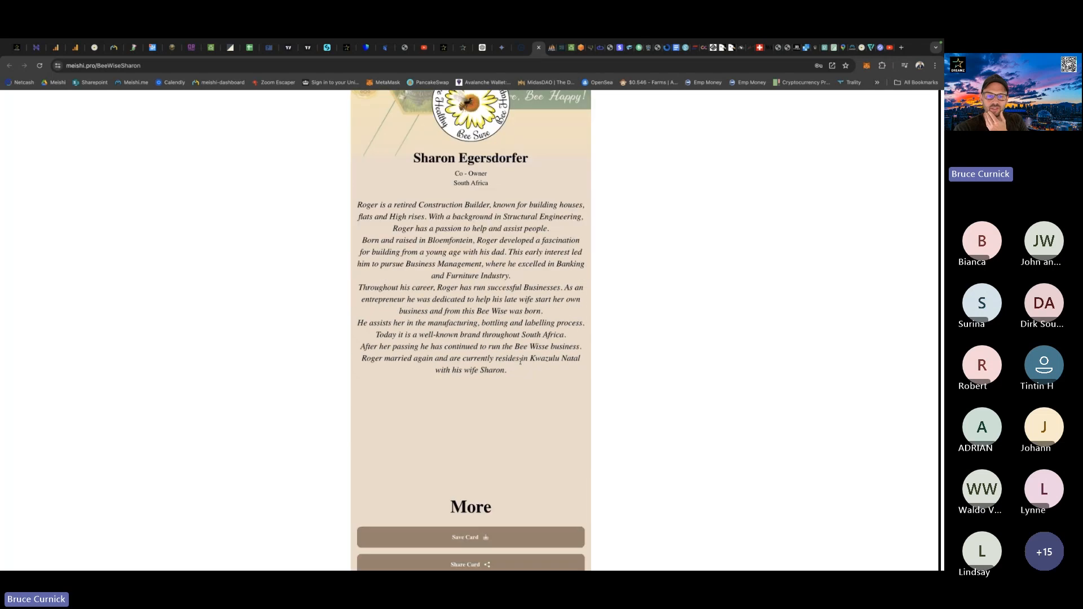
Look through the service slides below the appointment form on the co-owner's public card page, up to Purchase A Meishi Pro.
scroll(521, 365, "down", 7)
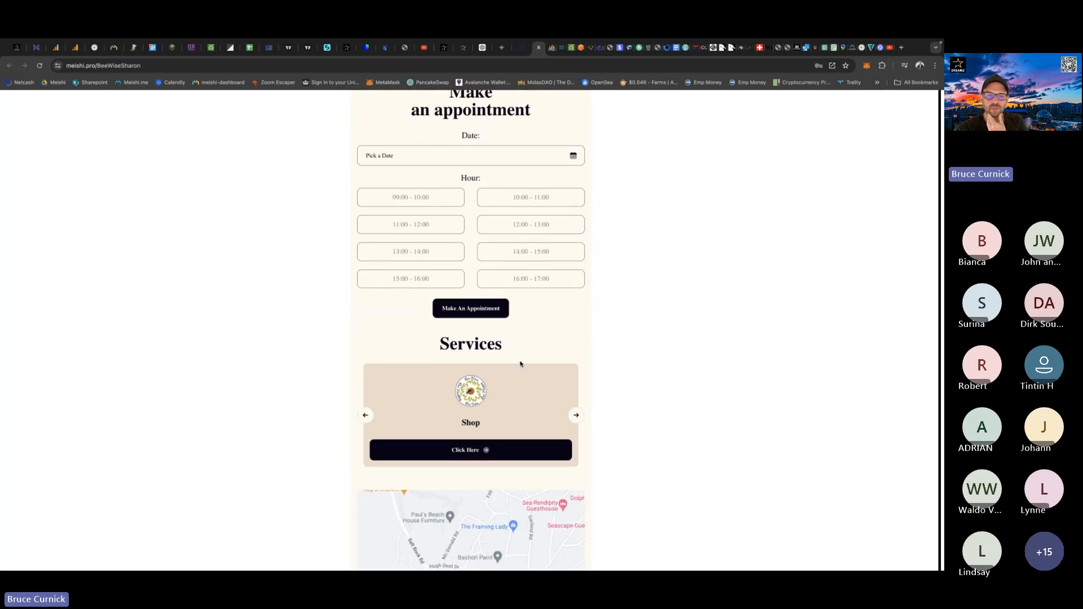
left_click(576, 290)
left_click(576, 290)
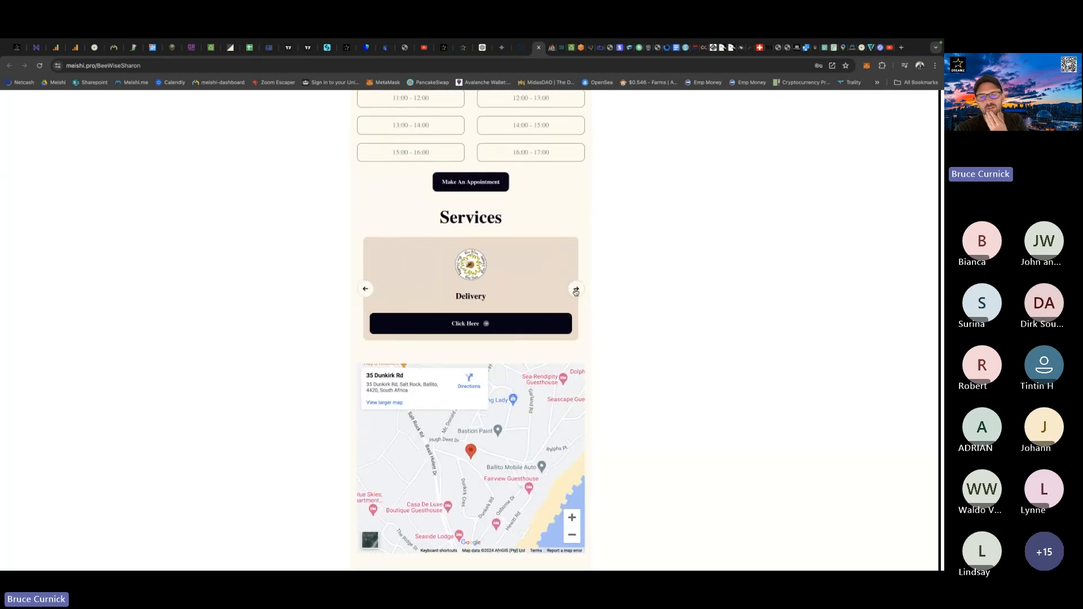
left_click(576, 290)
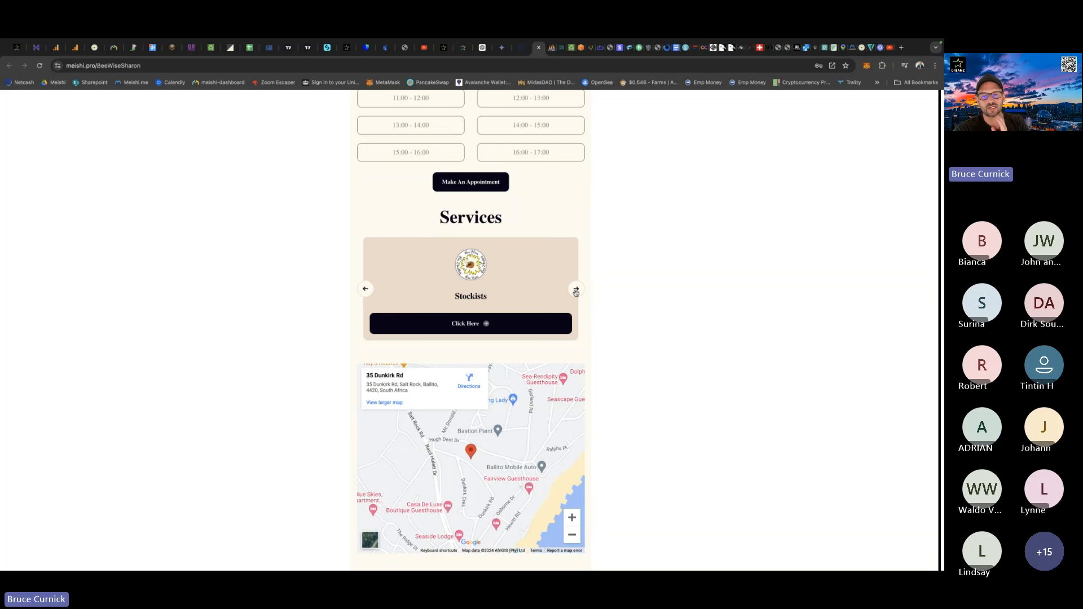
left_click(576, 289)
left_click(576, 289)
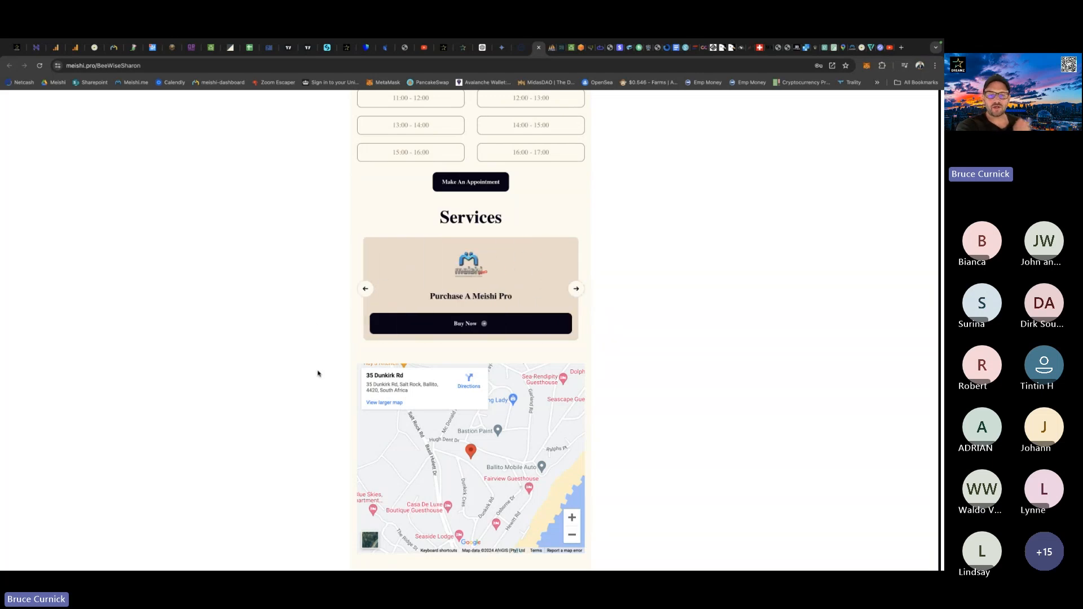
Return to the co-owner's card editor and look over the available card themes.
left_click(95, 48)
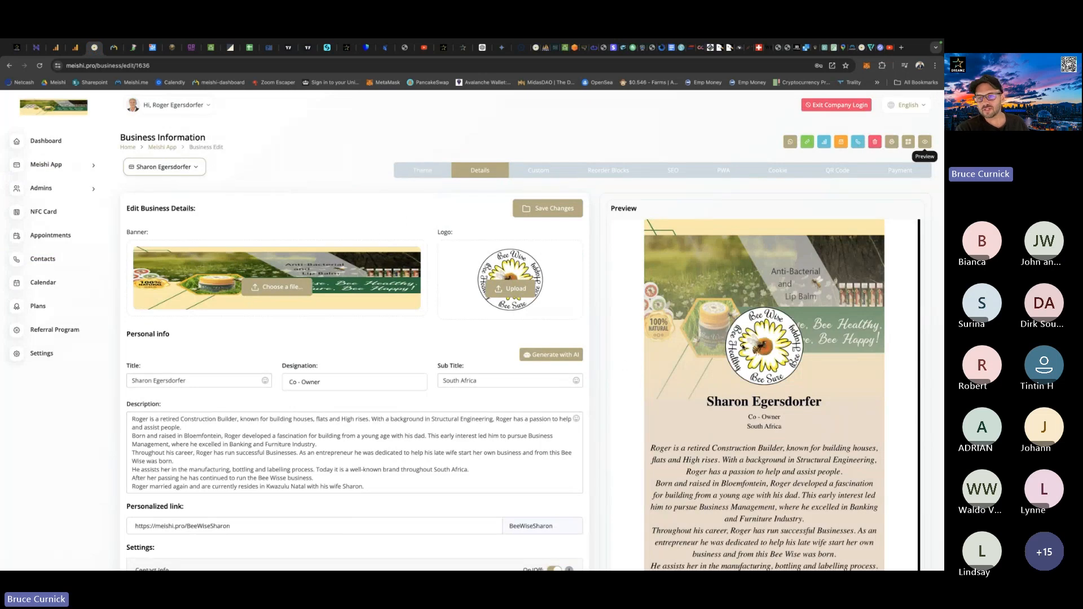
left_click(425, 178)
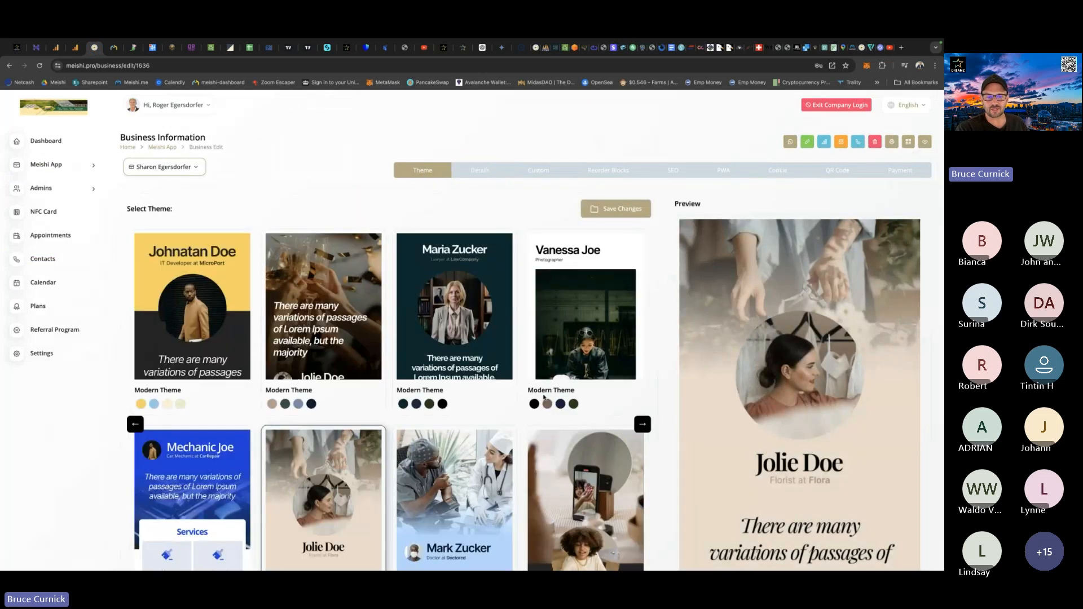
scroll(629, 447, "down", 1)
scroll(629, 447, "down", 3)
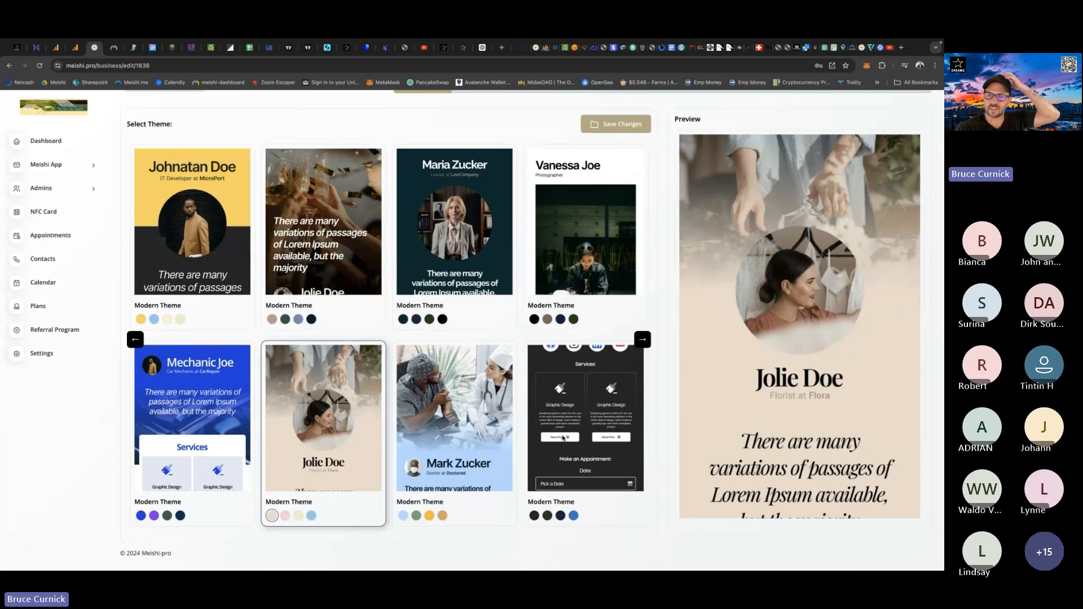
scroll(563, 437, "up", 3)
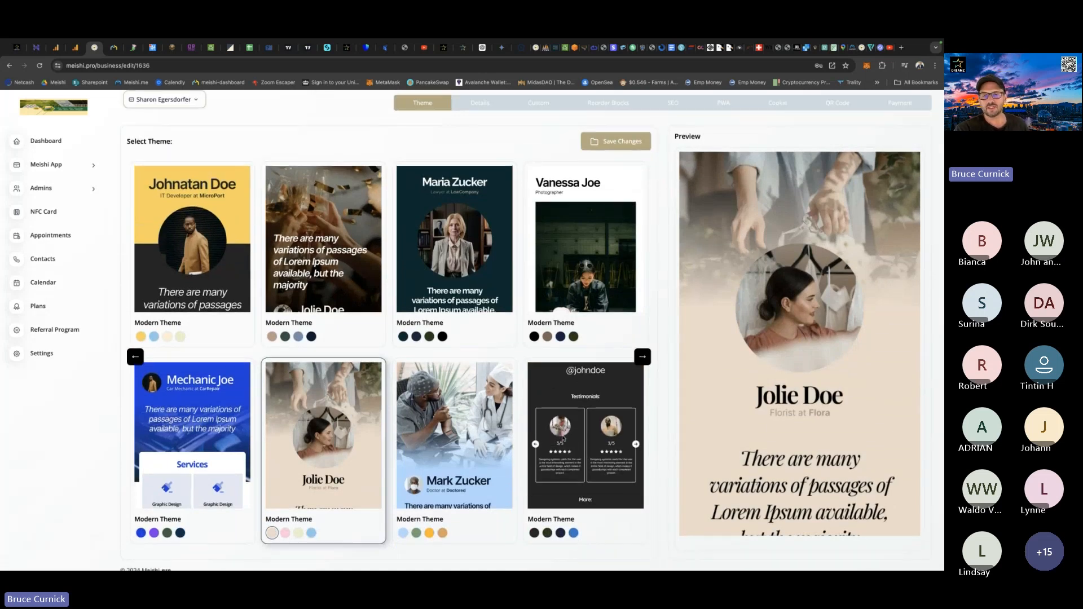
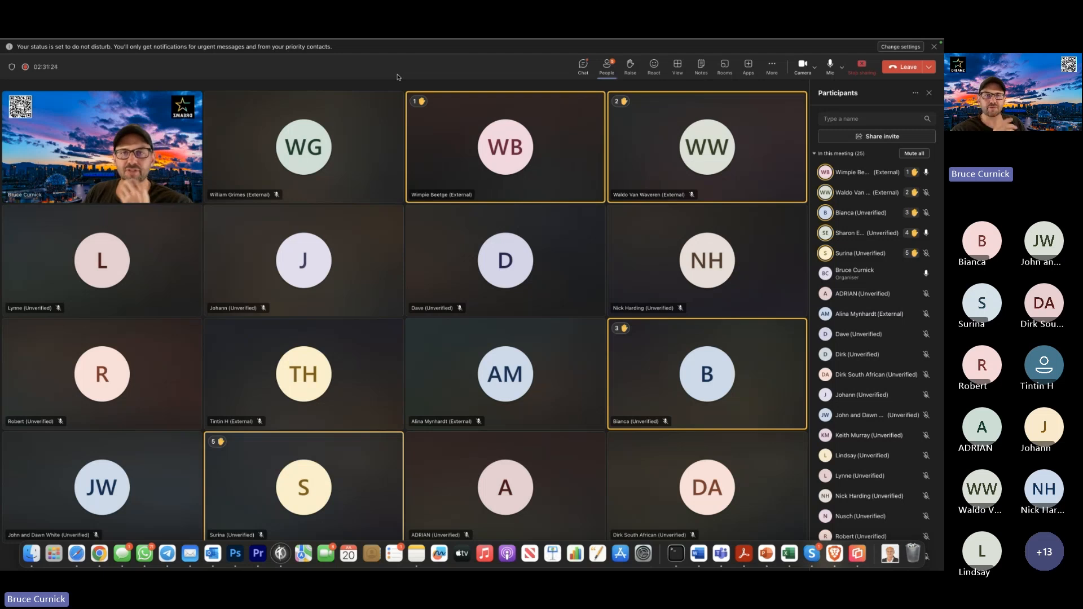
Switch to Chrome and open the copied meishi.pro link to the Bee Wise digital business card.
key("ctrl+Up")
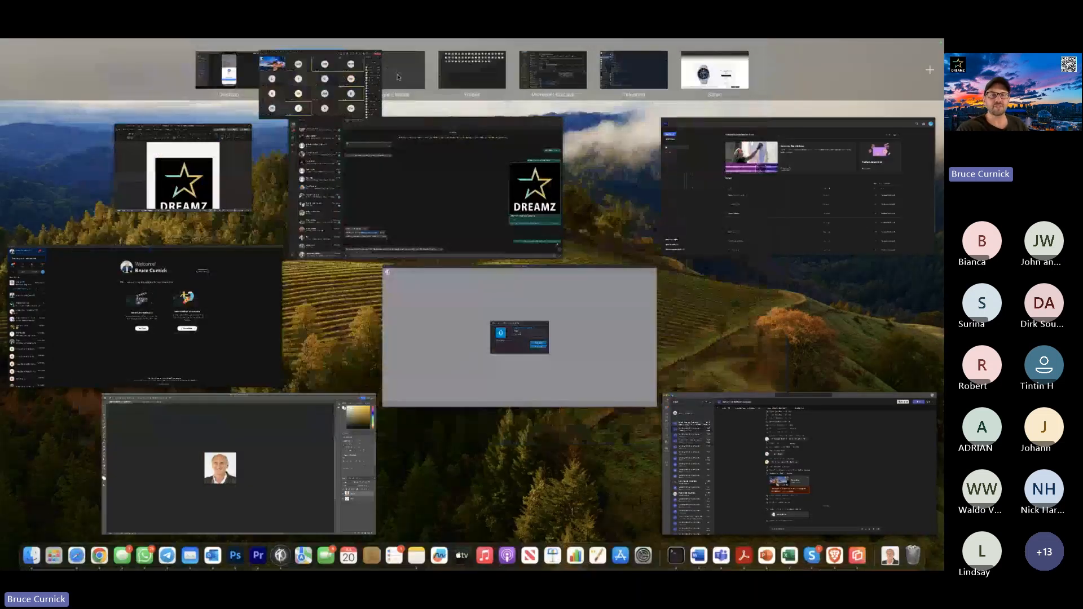
left_click(398, 73)
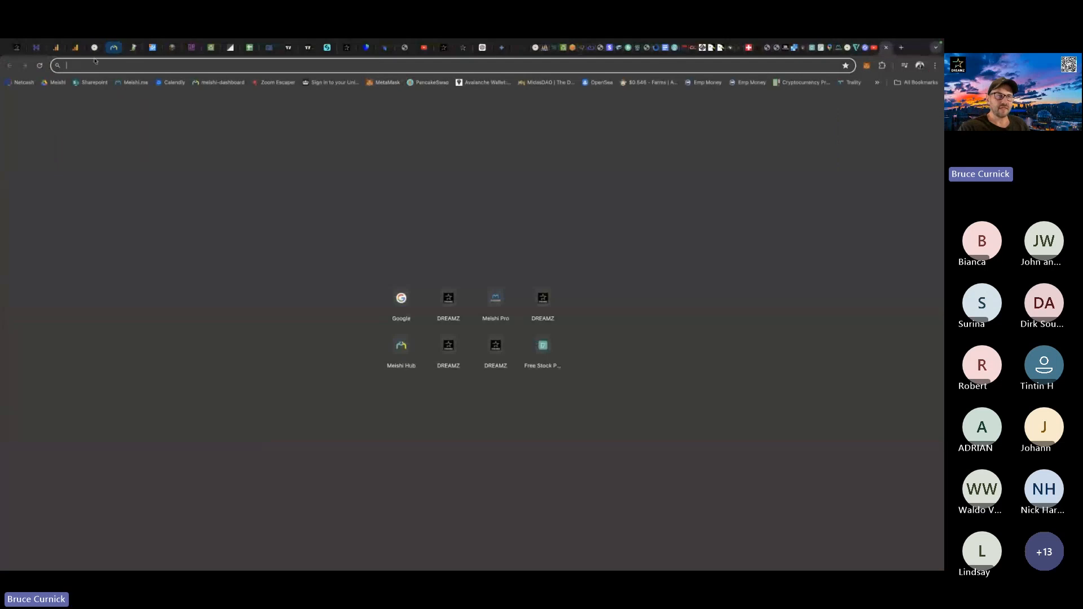
type("https://meishi.pro/BeeWiseSharon")
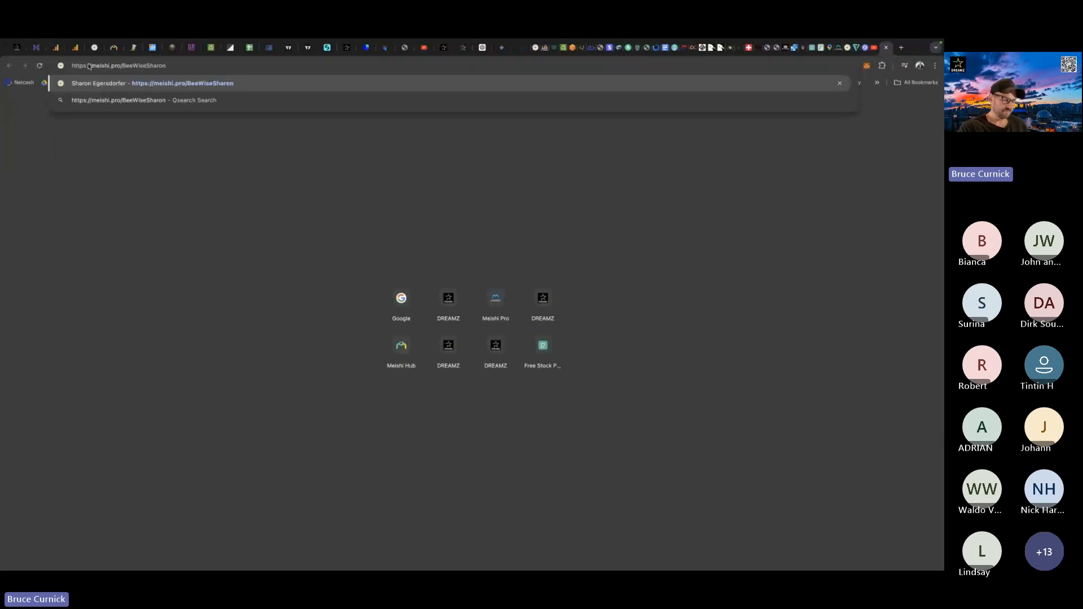
key("Return")
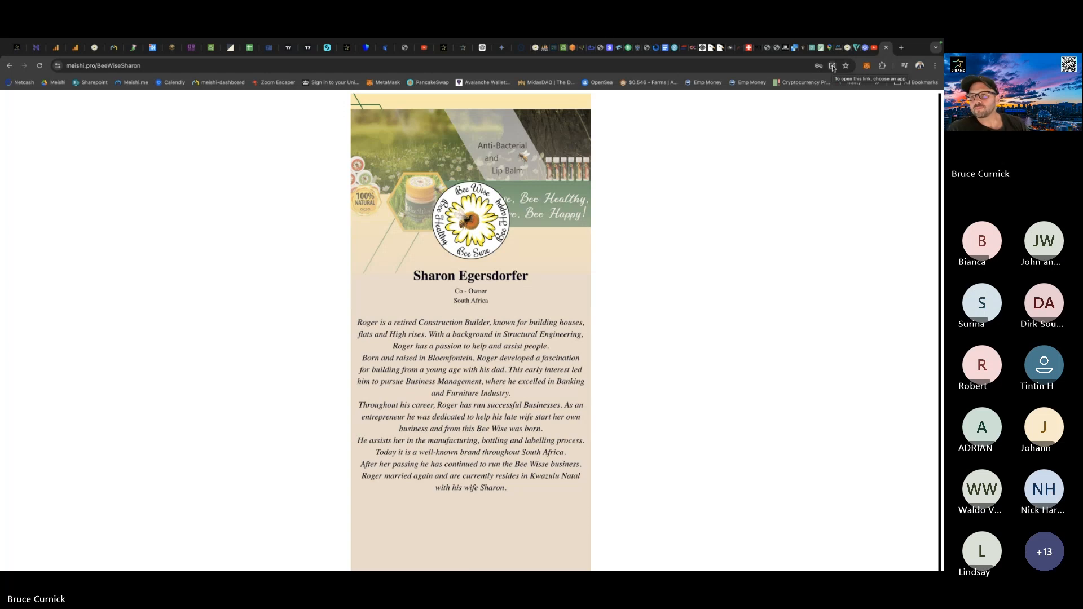
View the app choices for opening the card link, dismiss them and return to the Teams meeting.
left_click(833, 67)
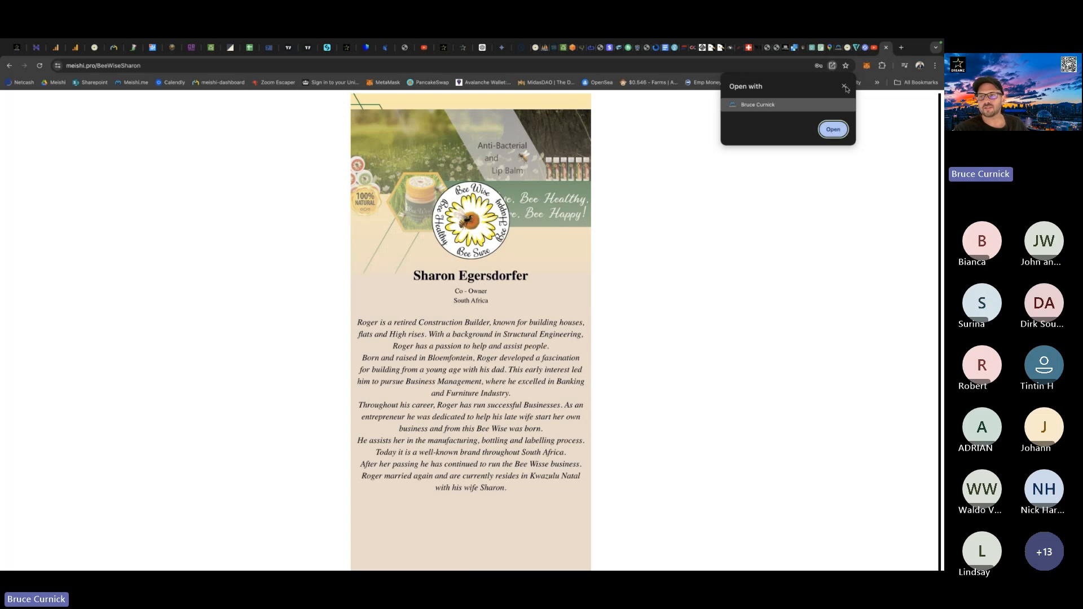
left_click(844, 85)
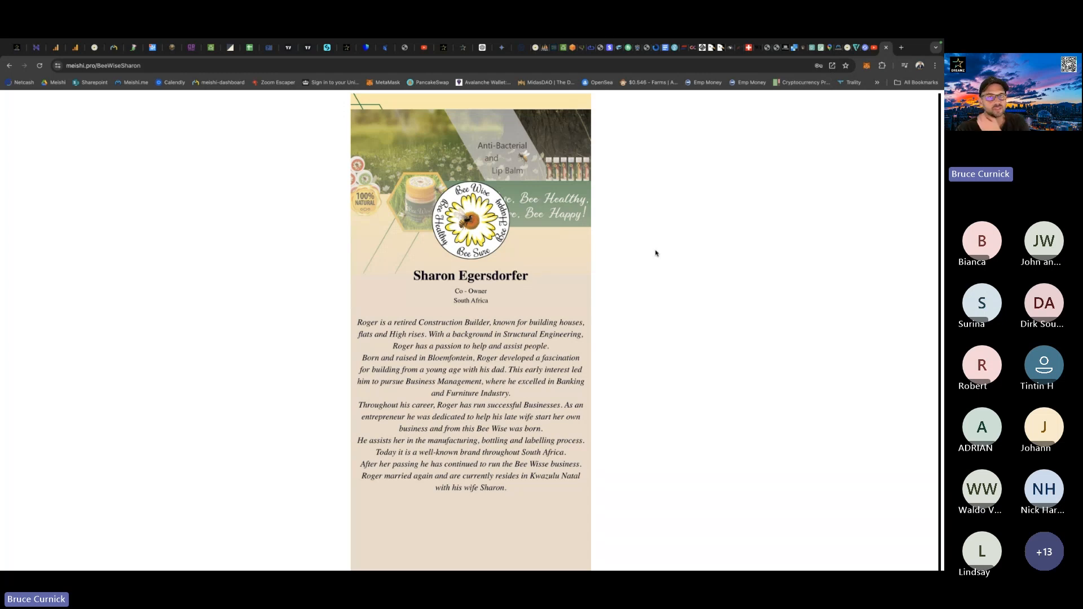
key("ctrl+Up")
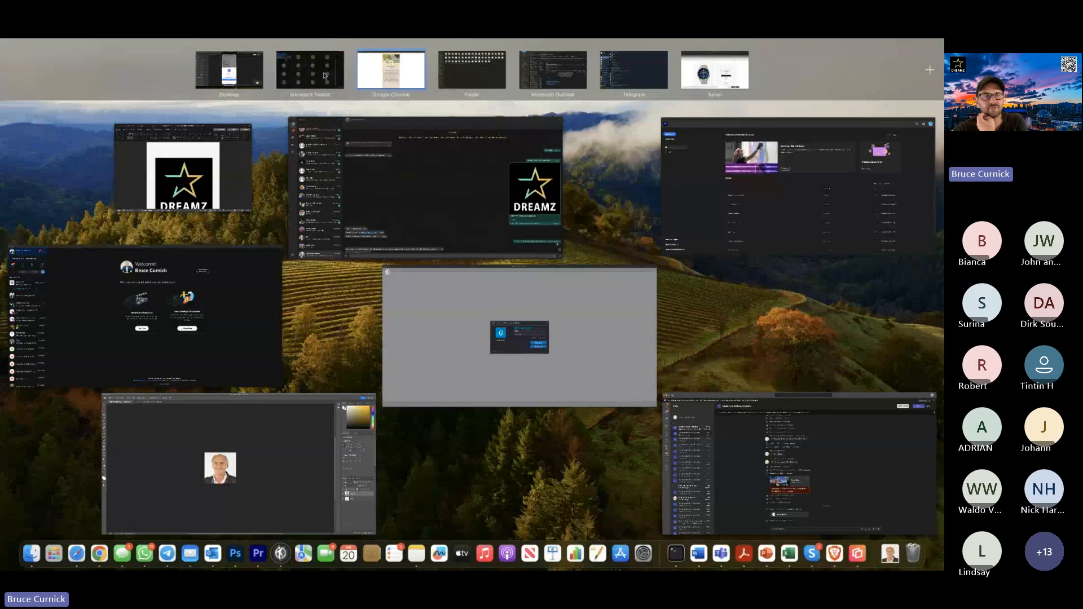
left_click(325, 75)
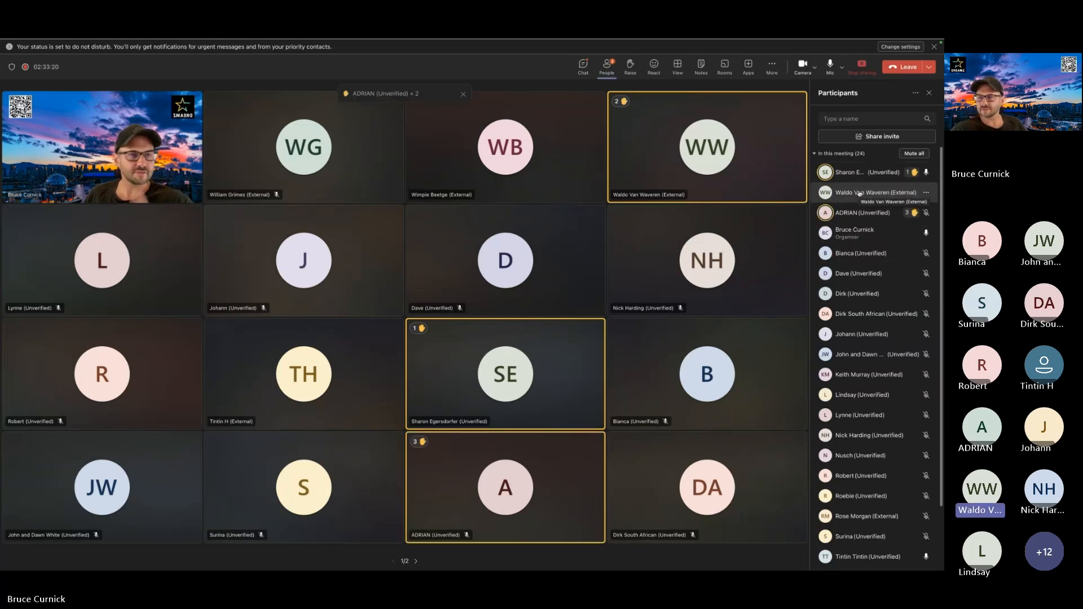
Dismiss the raised-hand, message and chat notifications covering the Teams meeting.
left_click(464, 95)
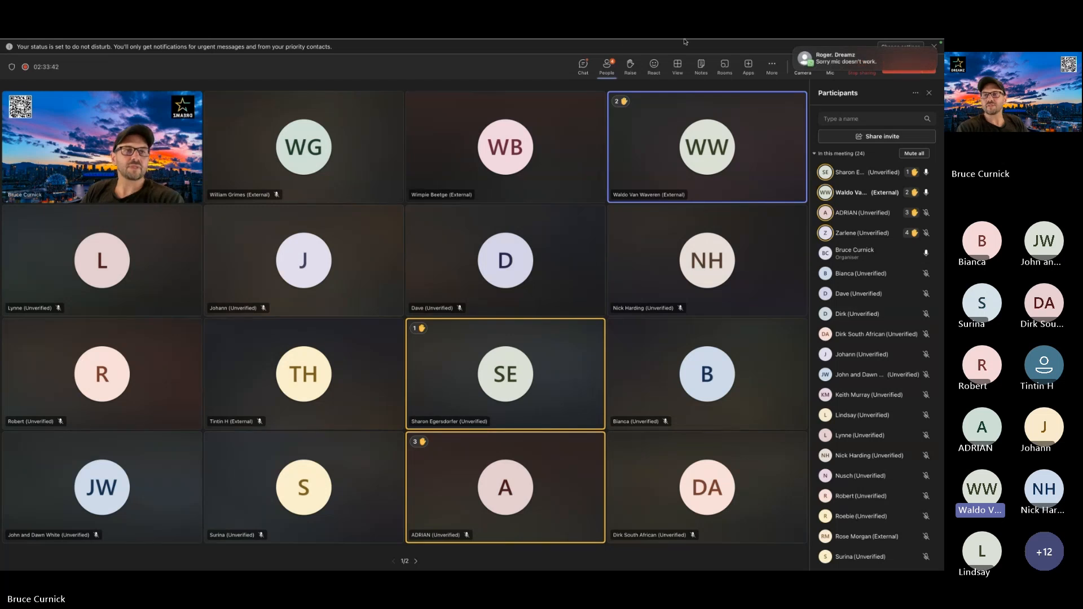
mouse_move(797, 57)
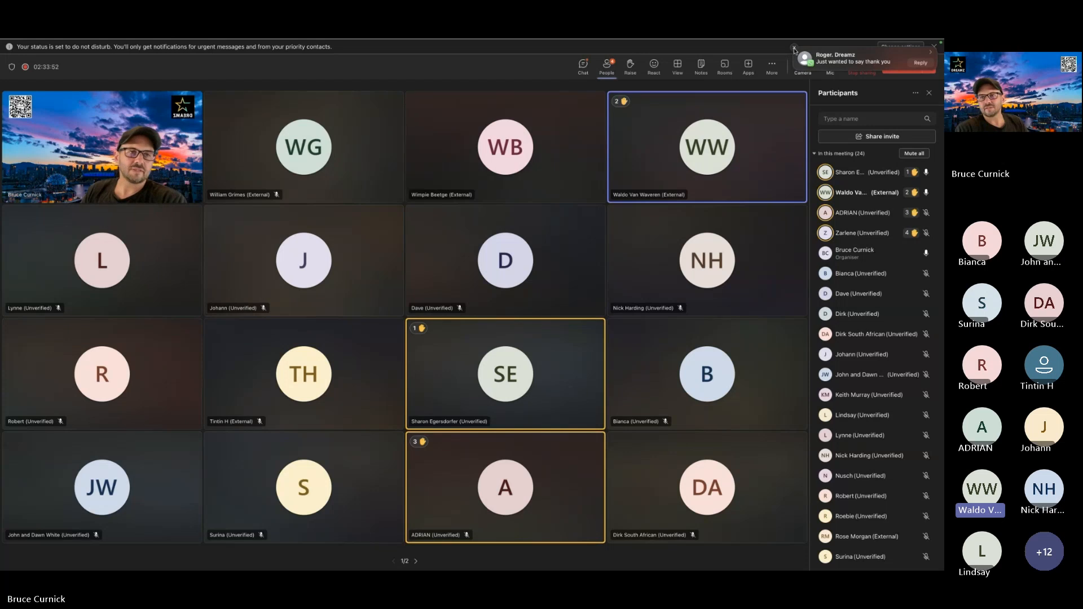
left_click(794, 48)
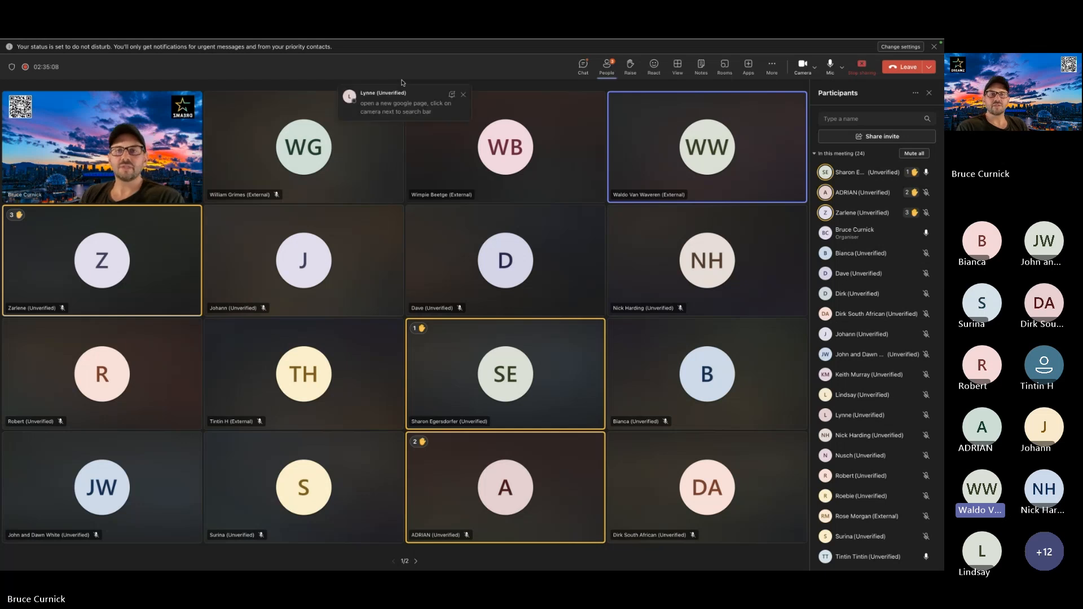
left_click(464, 95)
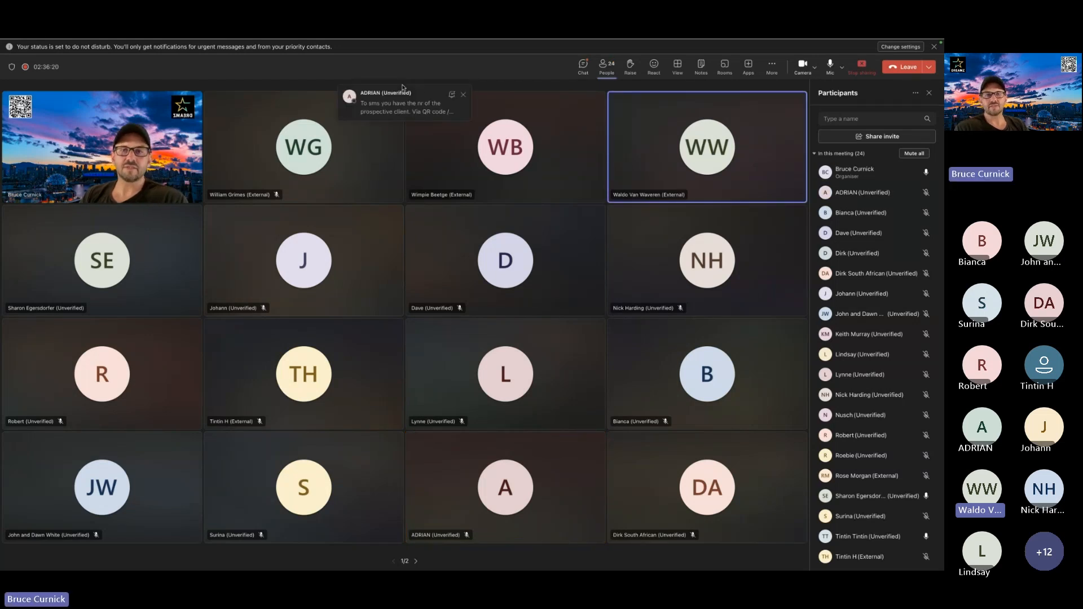
left_click(464, 95)
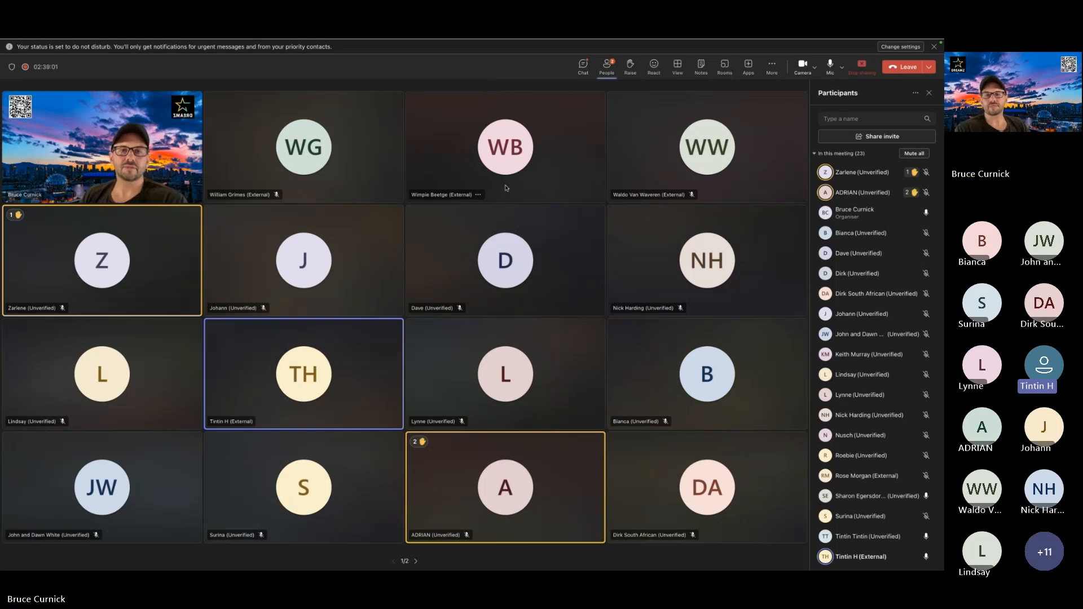
Switch to Chrome and show the Details section of the Bee Wise card's business information editor.
key("ctrl+Up")
left_click(400, 75)
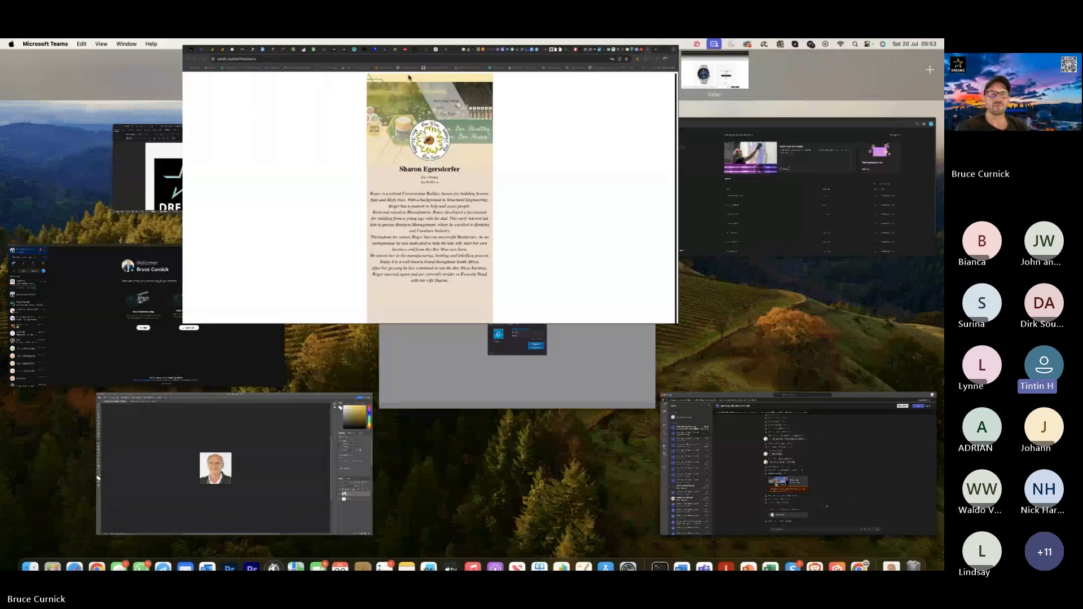
left_click(95, 48)
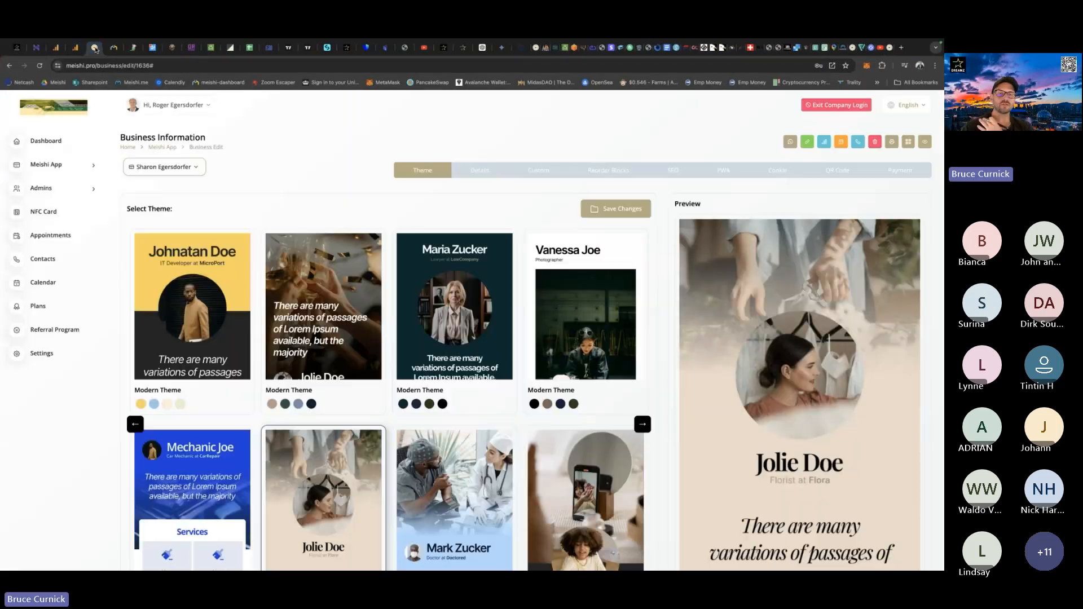
left_click(481, 170)
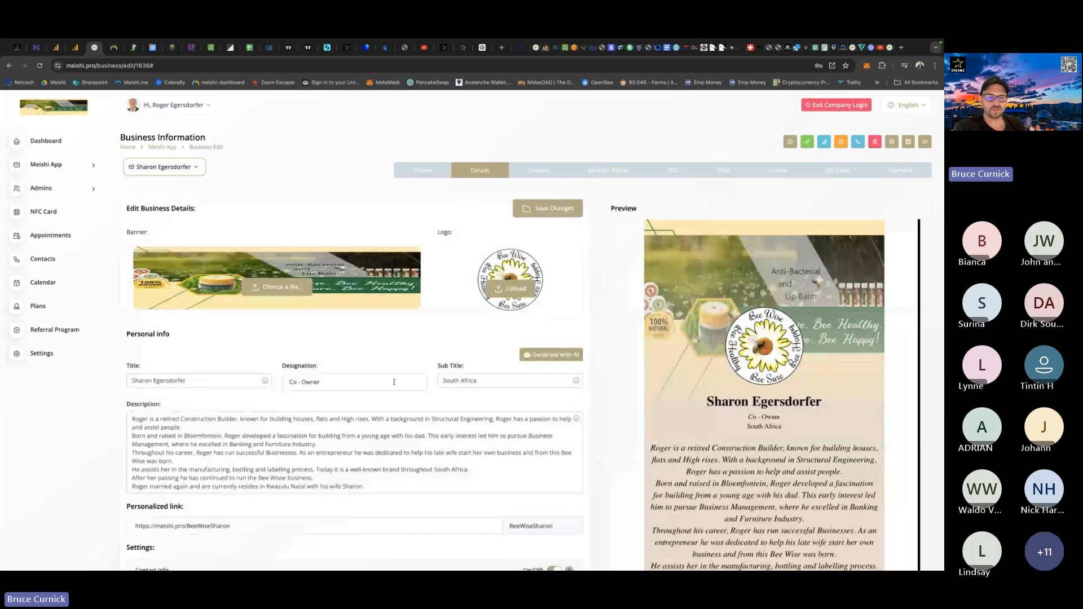
Highlight the custom ending beside the personalized link in the business details.
scroll(568, 382, "down", 3)
left_click_drag(569, 381, 507, 378)
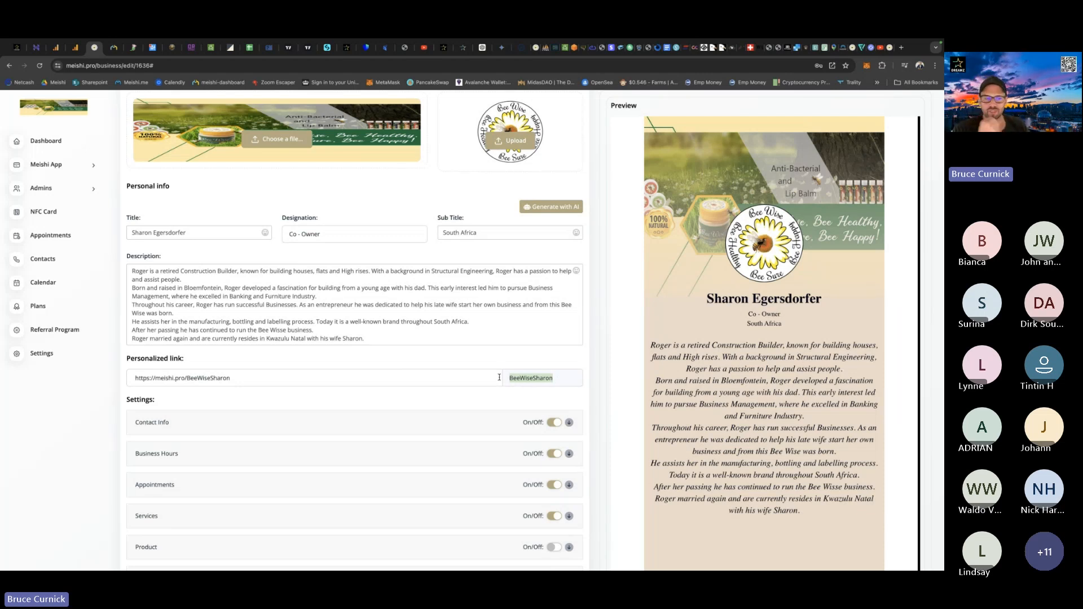
left_click(562, 377)
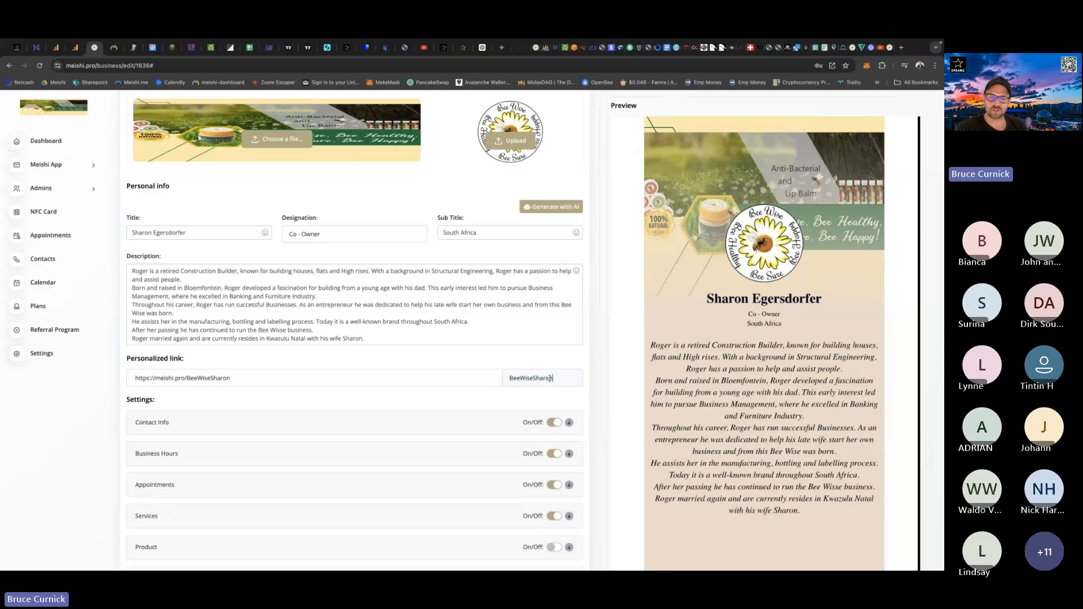
left_click_drag(552, 378, 505, 378)
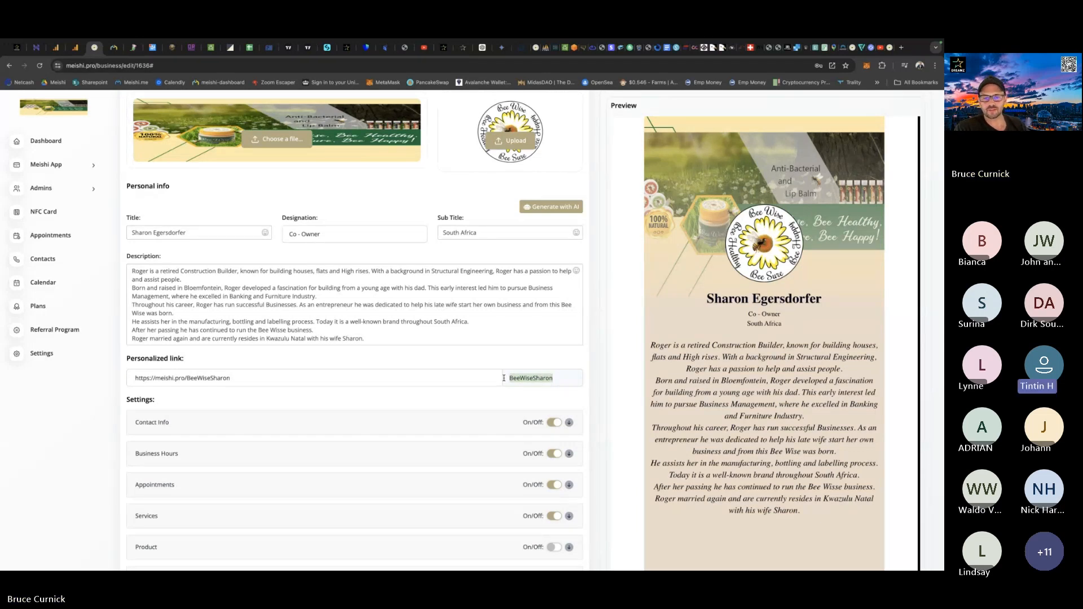
left_click(565, 377)
scroll(490, 362, "up", 3)
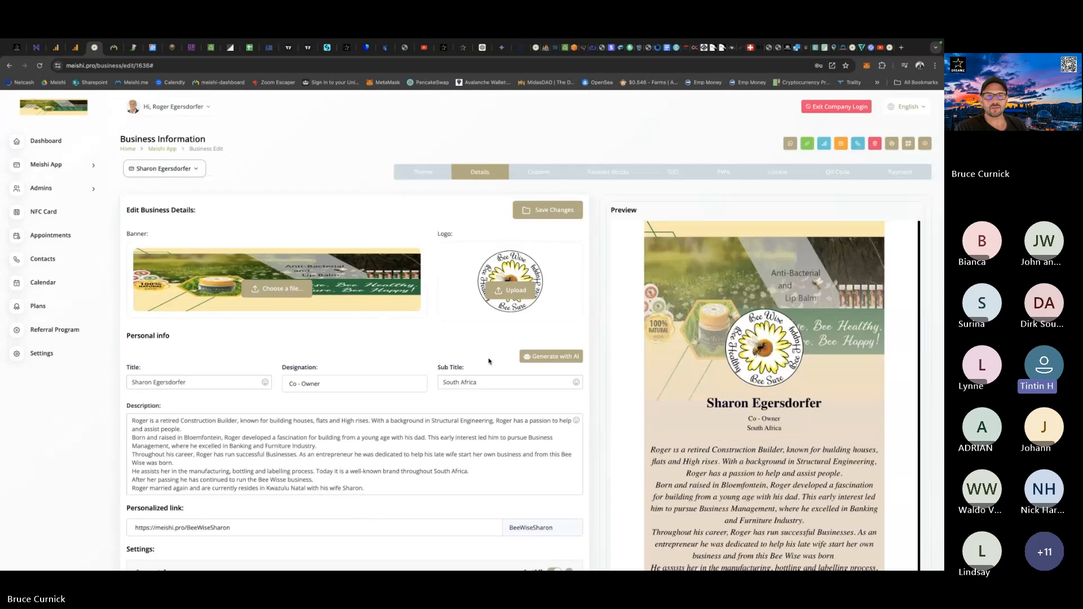
Highlight the link's ending and the full address inside the Personalized link field.
scroll(474, 203, "down", 3)
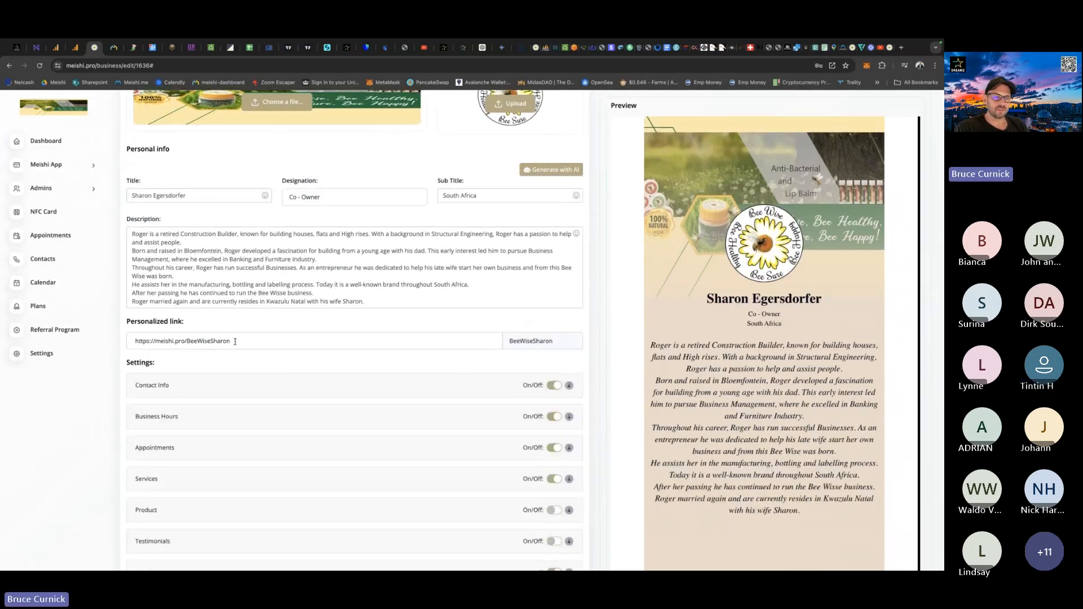
left_click_drag(232, 341, 187, 342)
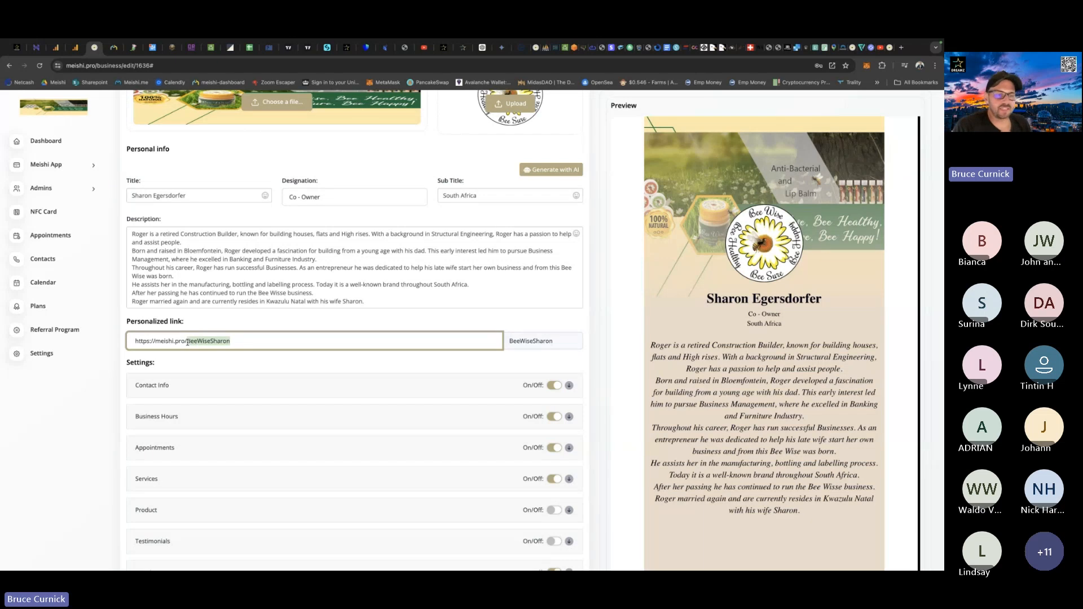
left_click(235, 342)
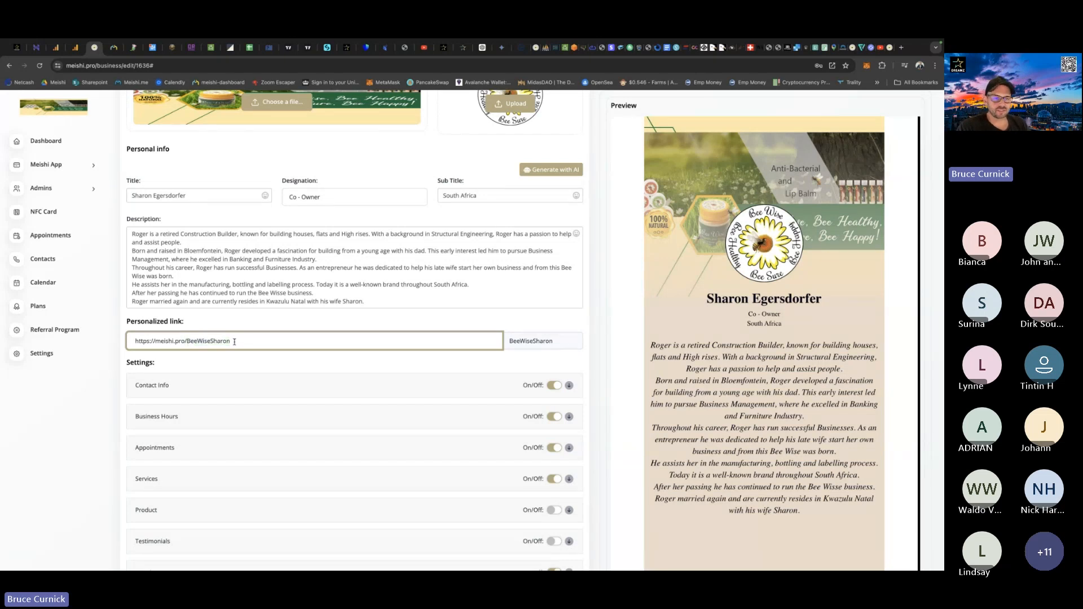
left_click_drag(234, 343, 122, 345)
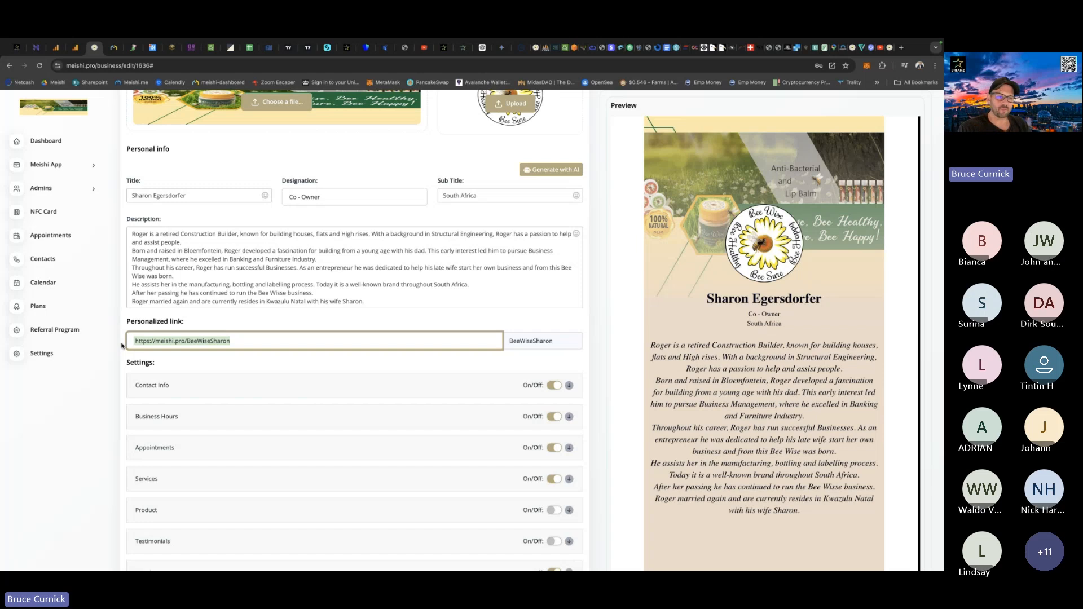
left_click(234, 342)
left_click_drag(231, 342, 138, 342)
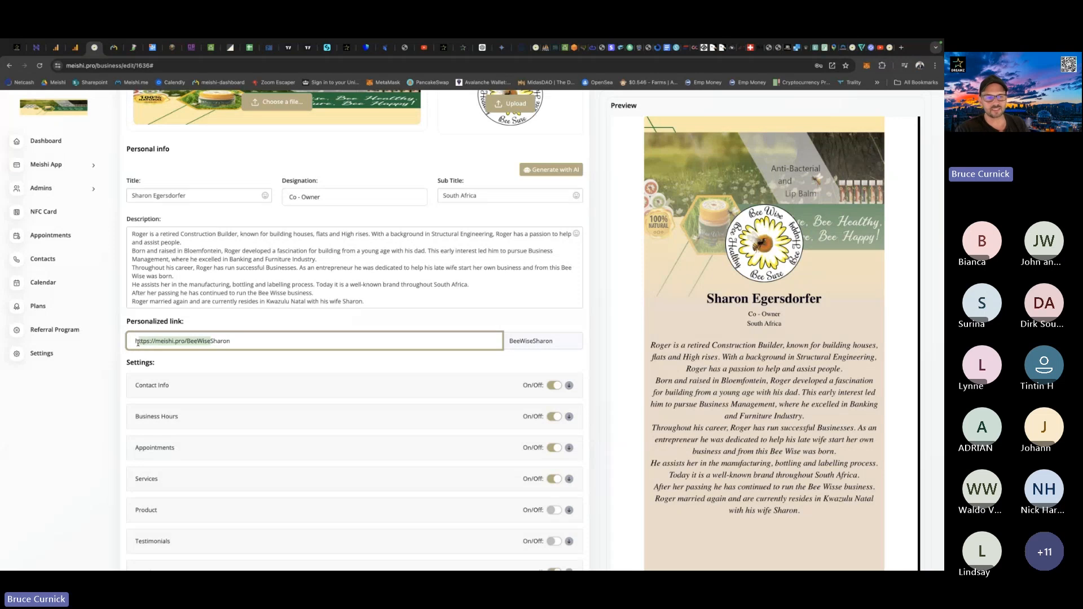
left_click(249, 342)
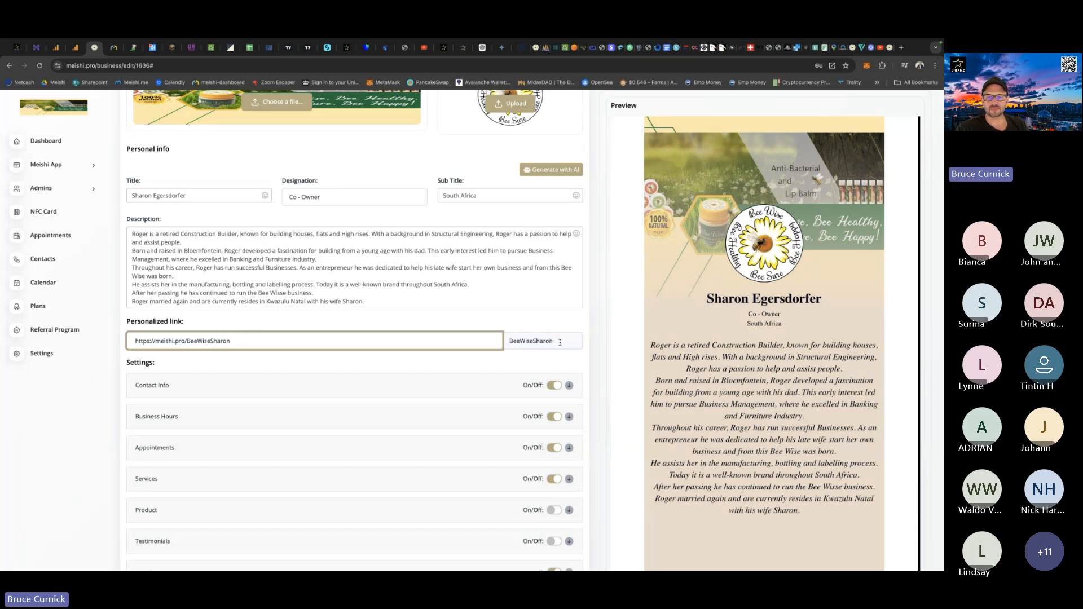
Highlight the separate editable ending of the personalized link once more.
left_click_drag(559, 343, 508, 342)
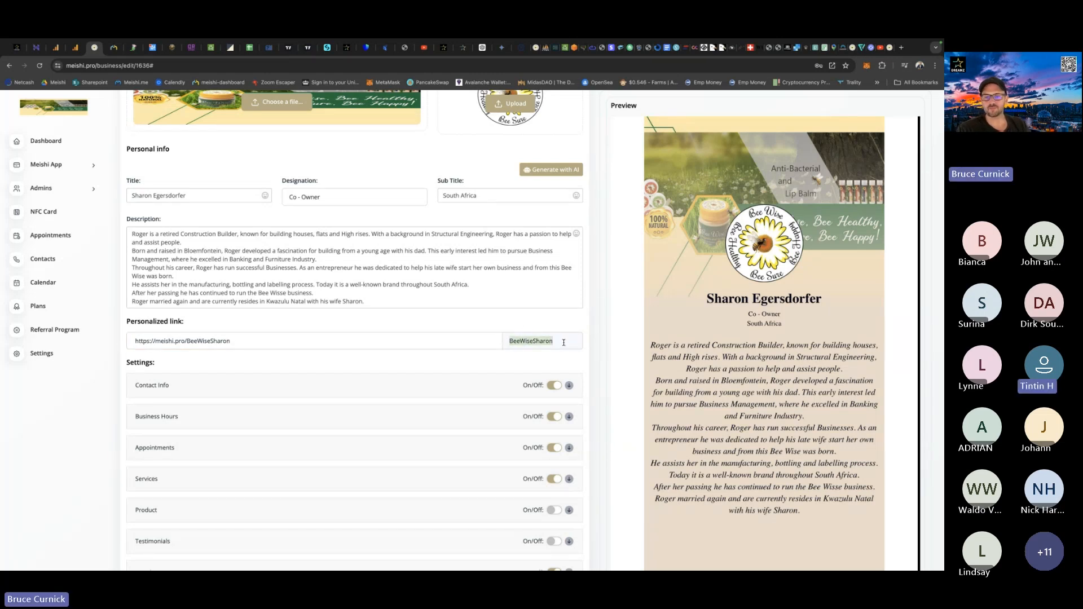
left_click(572, 339)
left_click_drag(565, 340, 511, 340)
left_click(564, 343)
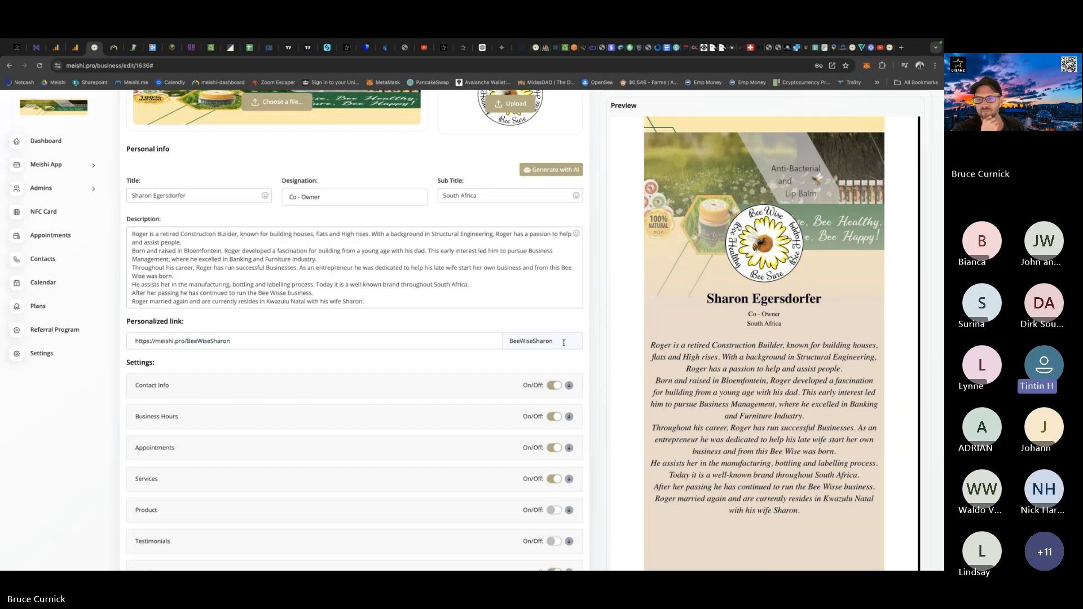
Return to the Teams meeting and dismiss the incoming chat notification.
key("ctrl+Right")
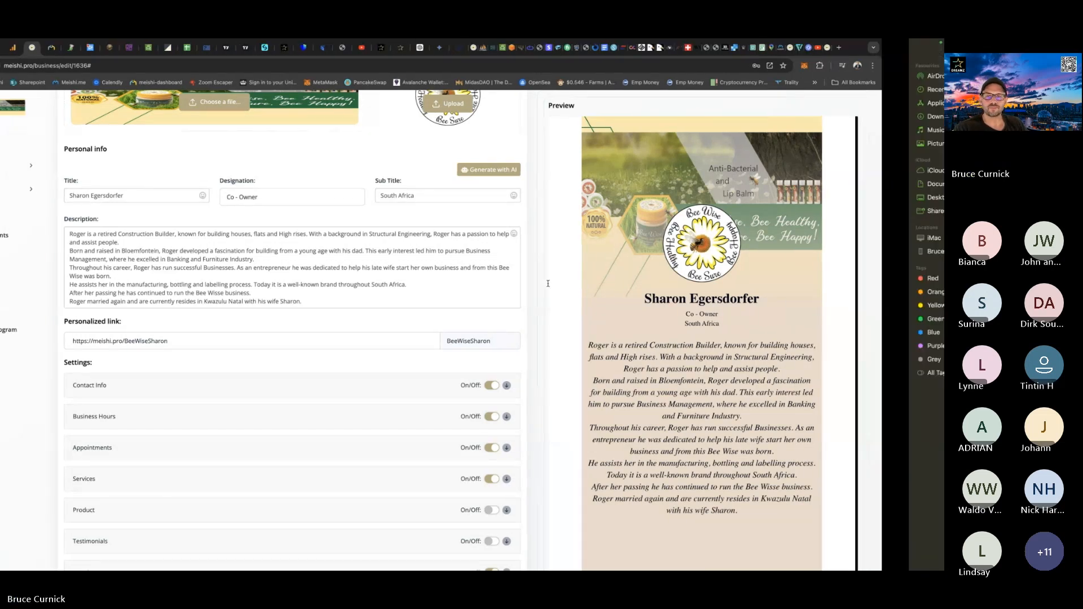
key("ctrl+Left")
key("ctrl+Left")
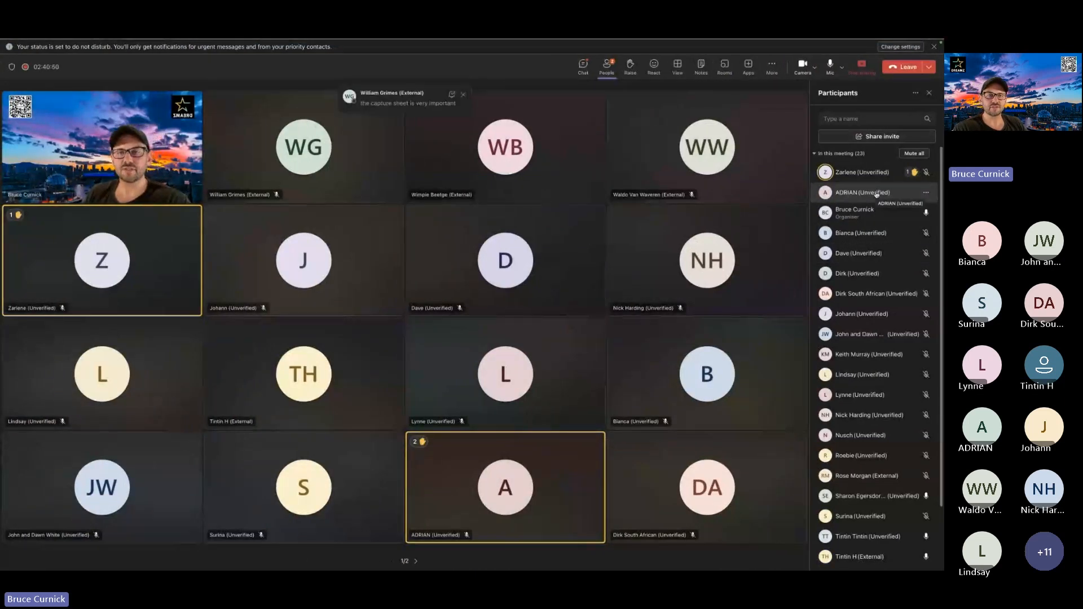
left_click(463, 95)
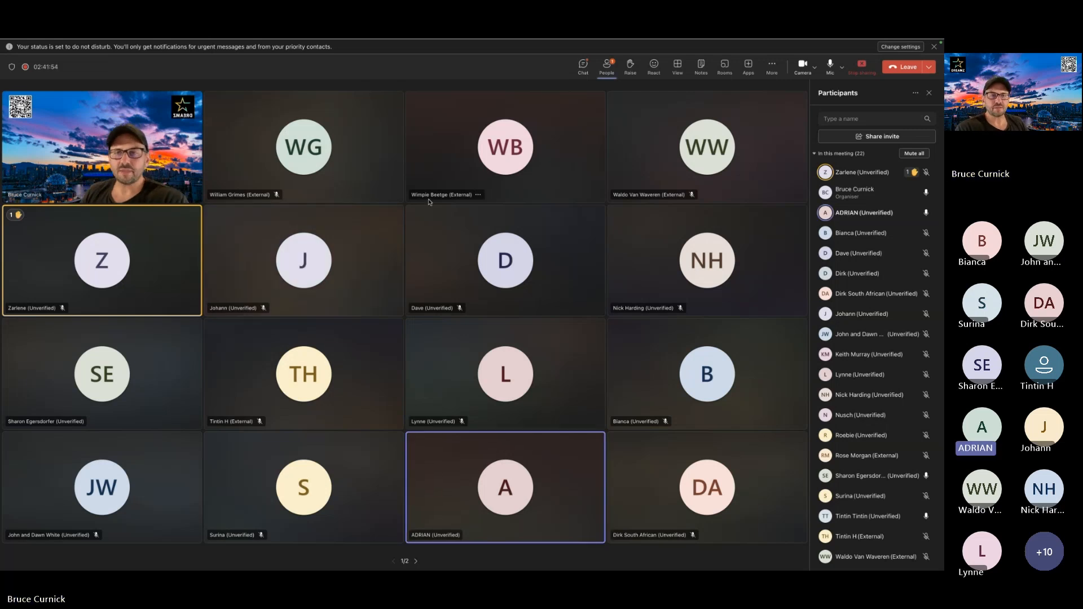
Switch to Chrome and bring up the Google Analytics home page for Meishi Pro.
key("ctrl+Left")
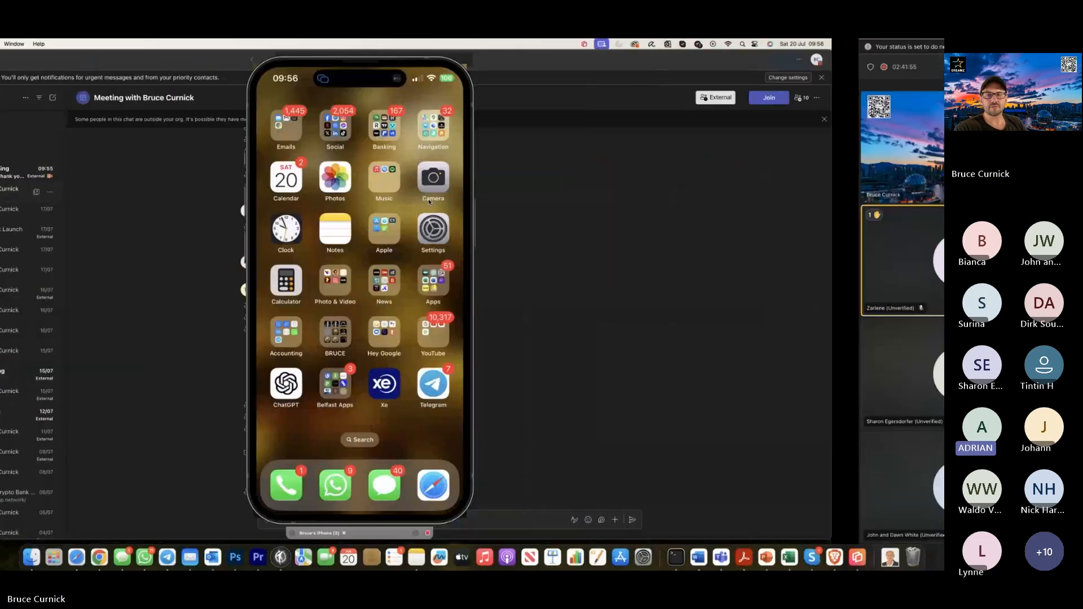
key("ctrl+Right")
key("ctrl+Right")
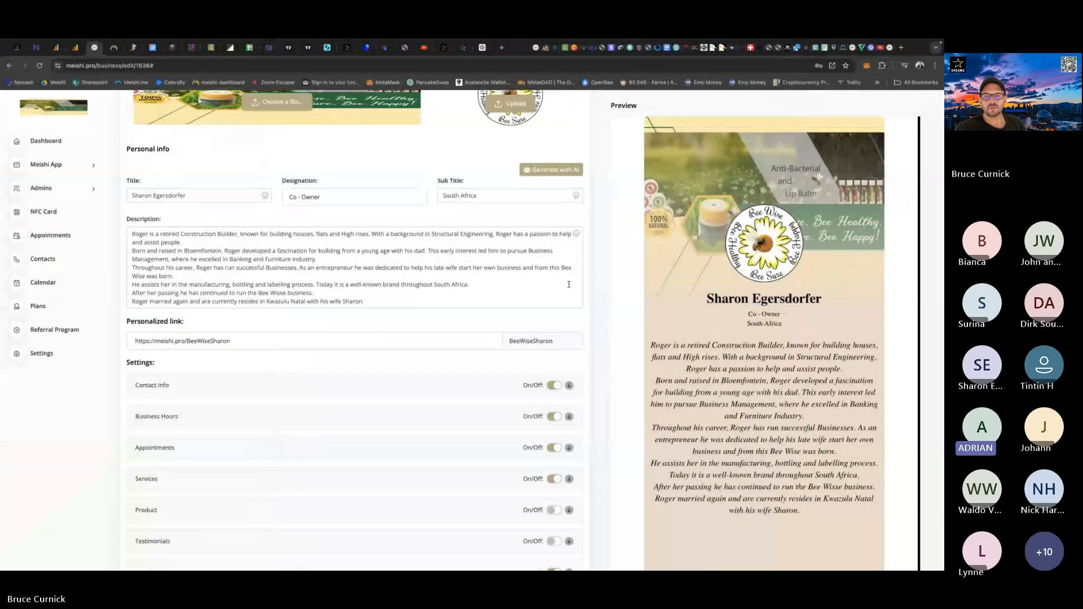
scroll(597, 323, "up", 5)
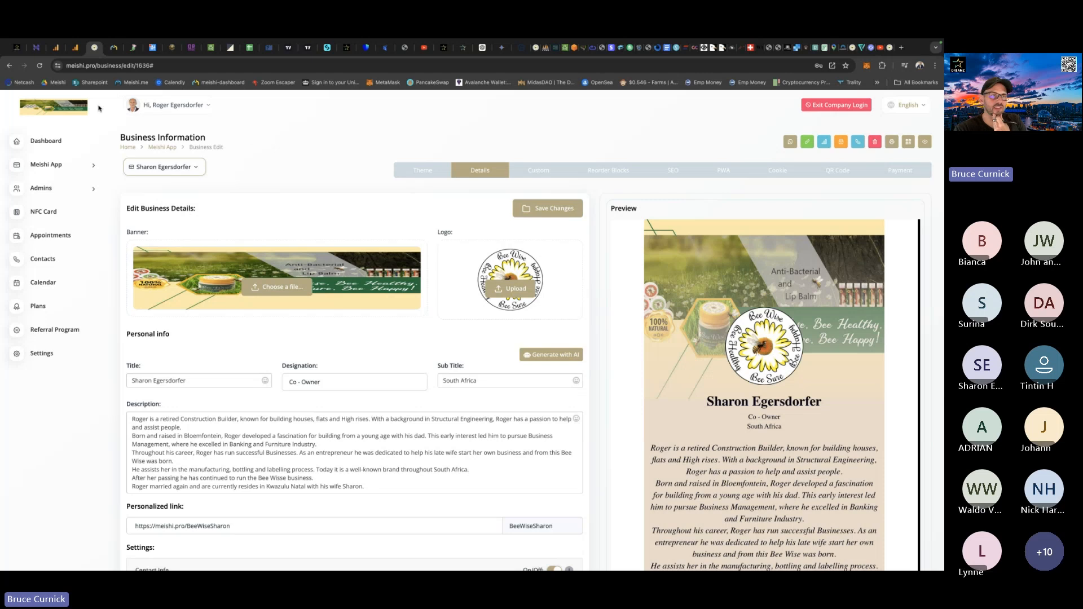
left_click(56, 48)
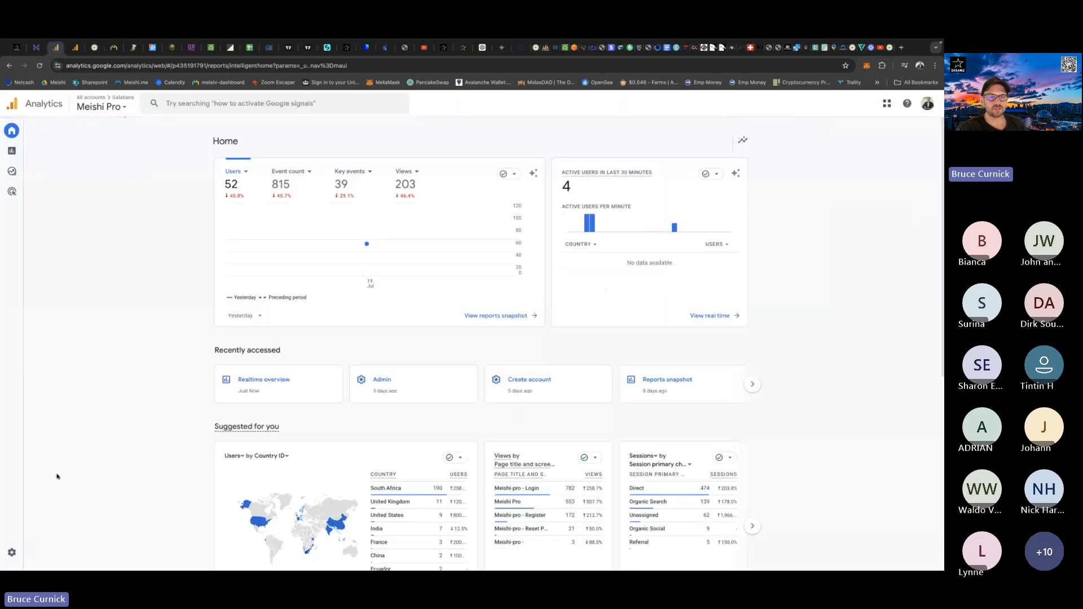
Show the Meishi Pro Admin page and its options for creating an account or property, and return to the Analytics home page.
mouse_move(13, 553)
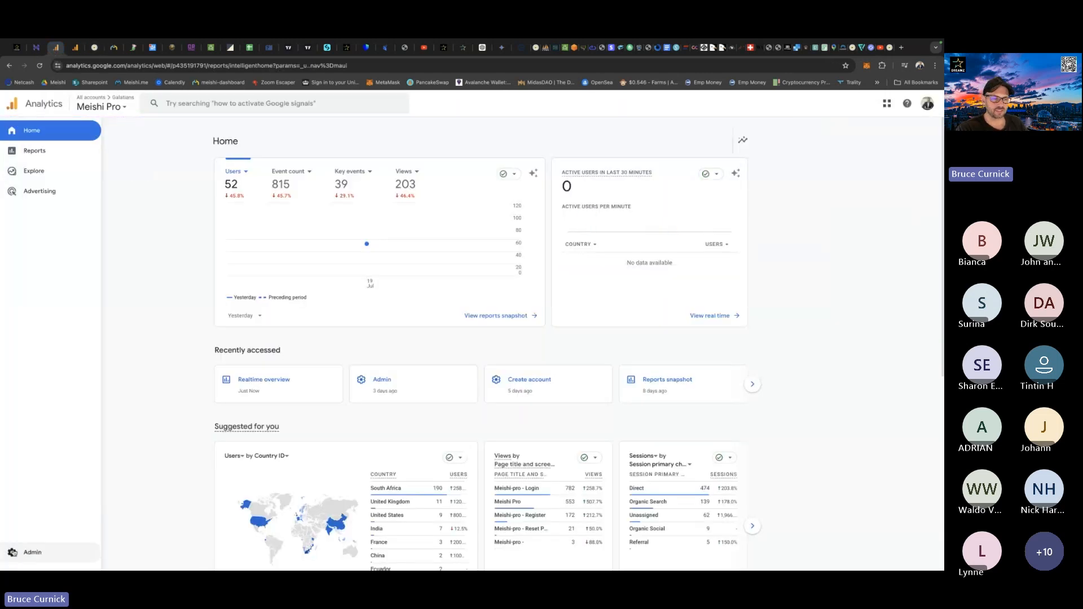
left_click(13, 553)
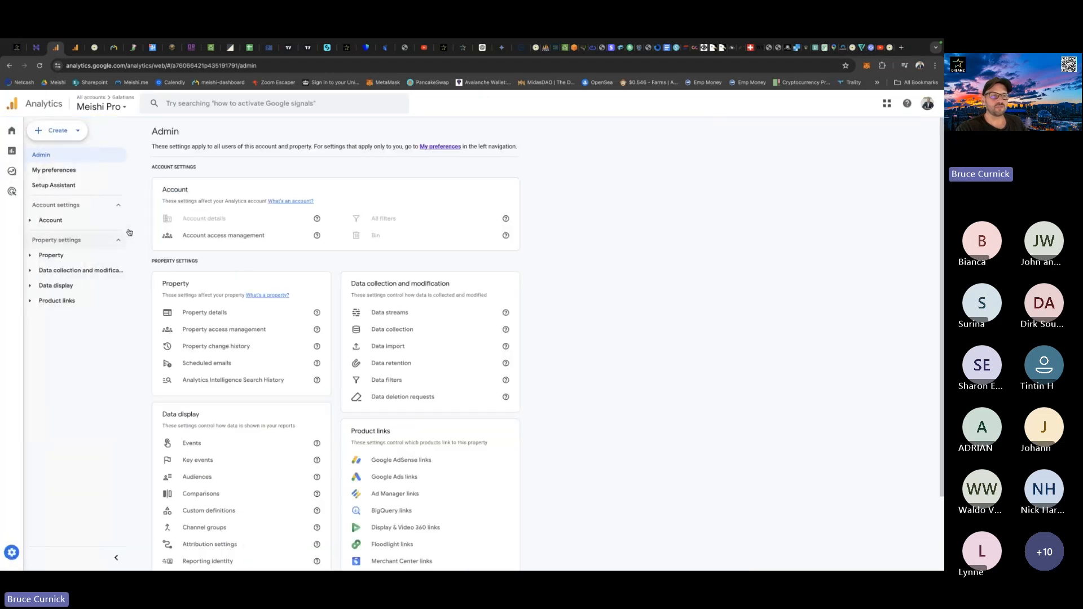
left_click(58, 130)
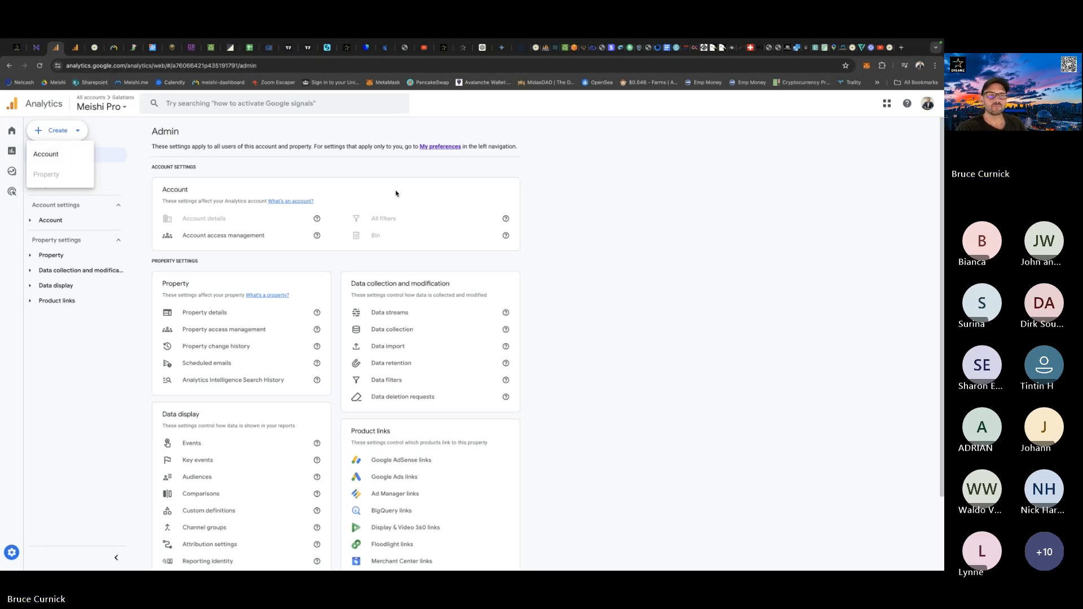
left_click(23, 130)
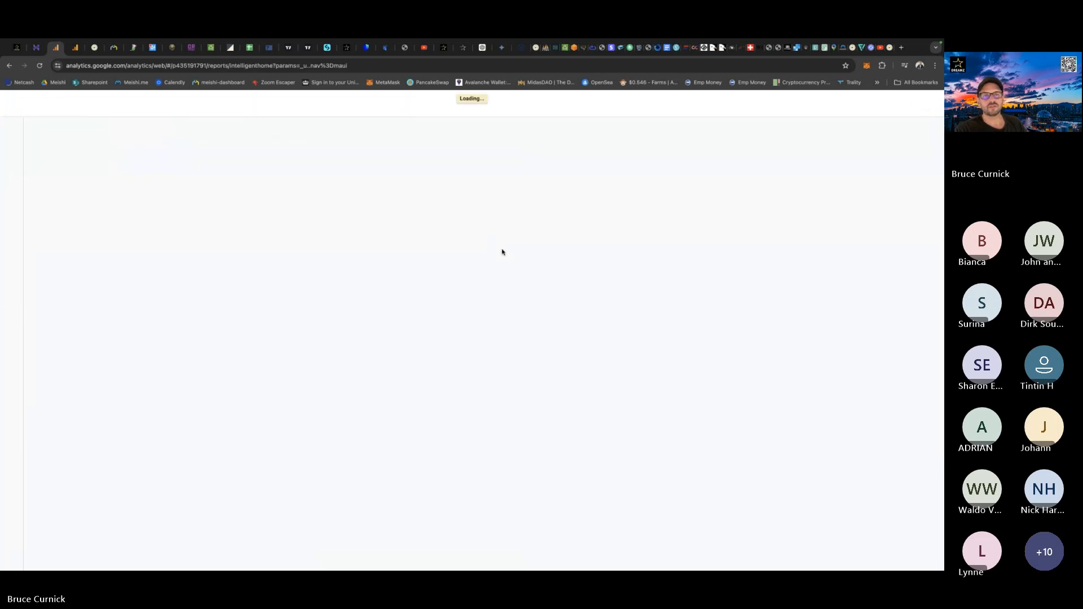
Switch between the Chrome window and the Teams meeting, ending on the meeting's participants list.
key("ctrl+Left")
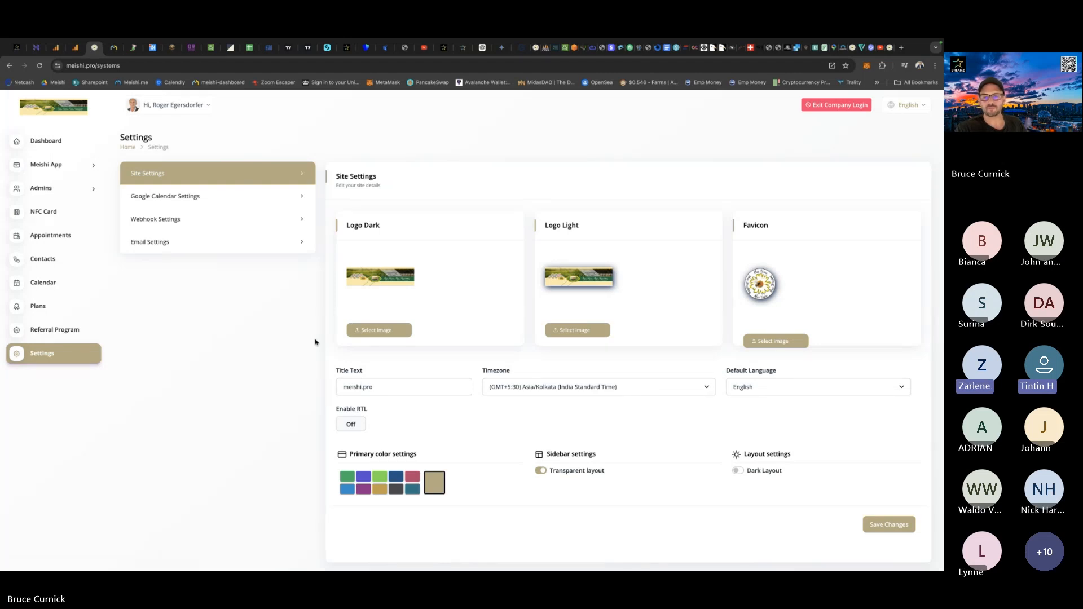
key("ctrl+Right")
key("ctrl+Left")
key("ctrl+Left")
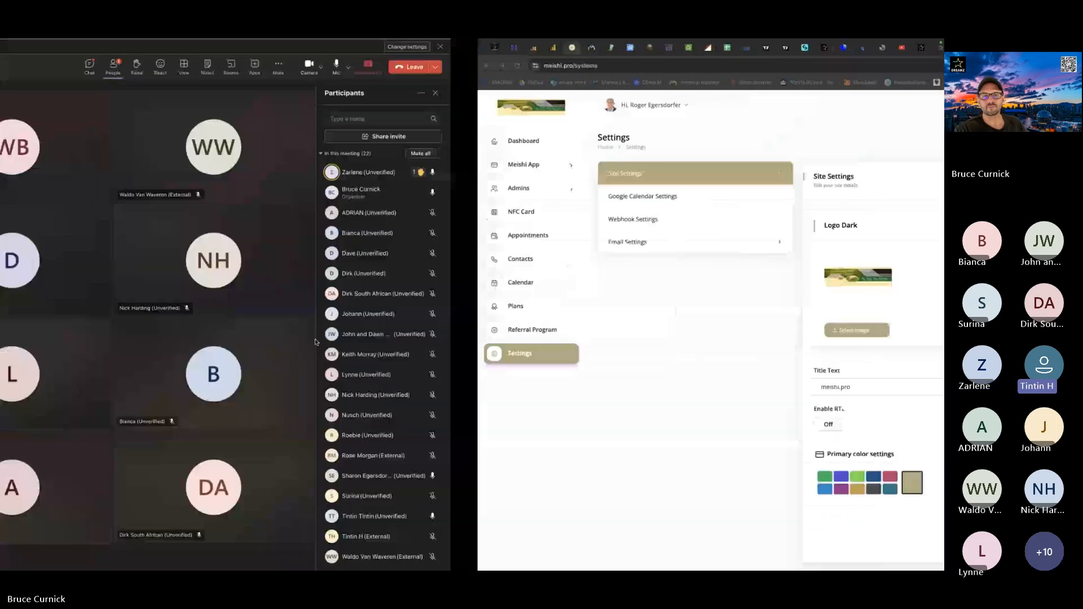